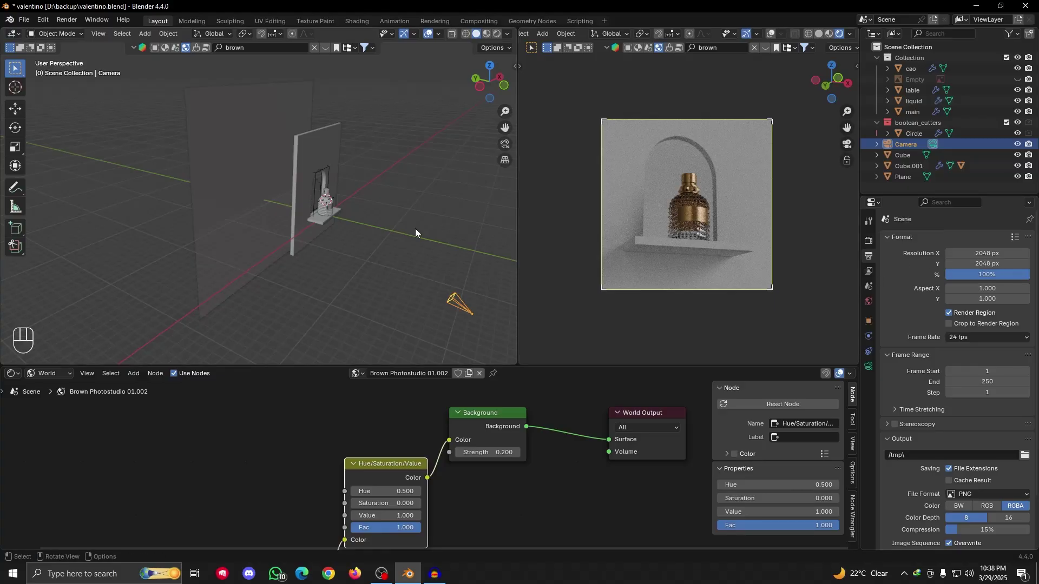
middle_drag(414, 229, 324, 231)
scroll(346, 232, up, 5)
click(869, 240)
scroll(940, 357, down, 9)
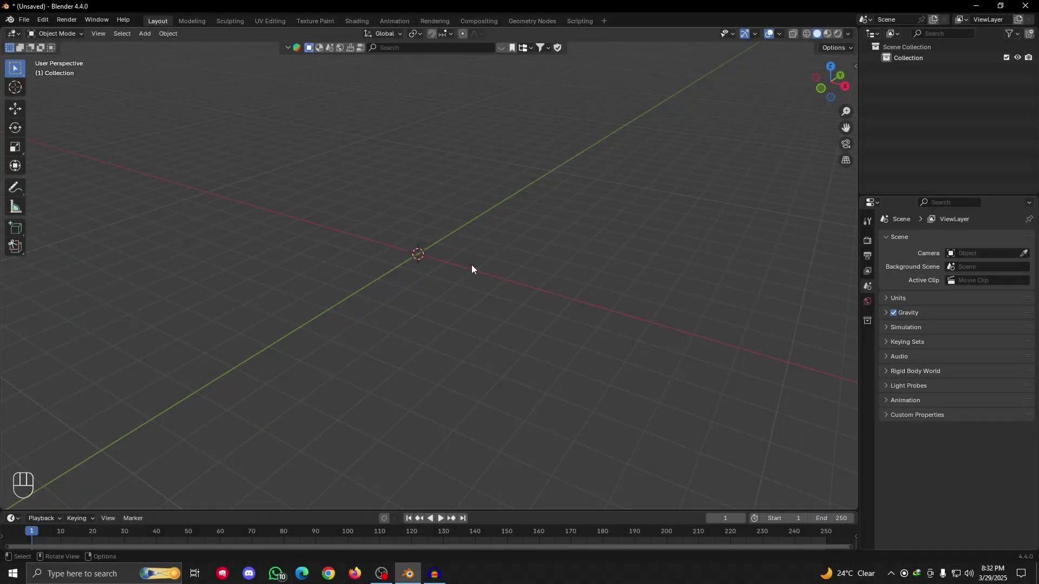
Add the Valentino perfume bottle picture from the Desktop folder to the empty scene as a reference image
alt+drag(482, 278, 446, 265)
key(shift+a)
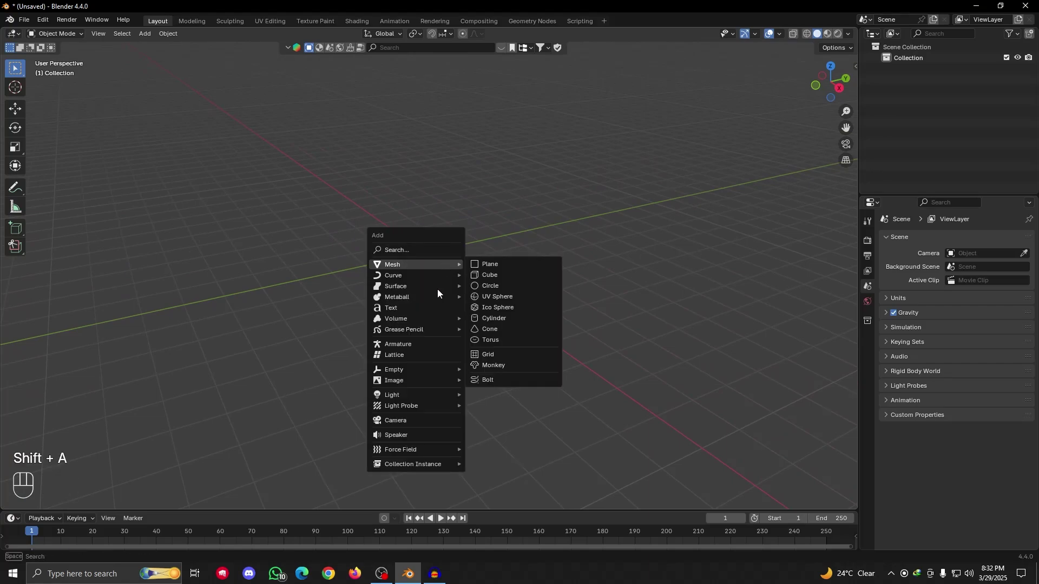
mouse_move(393, 382)
click(477, 376)
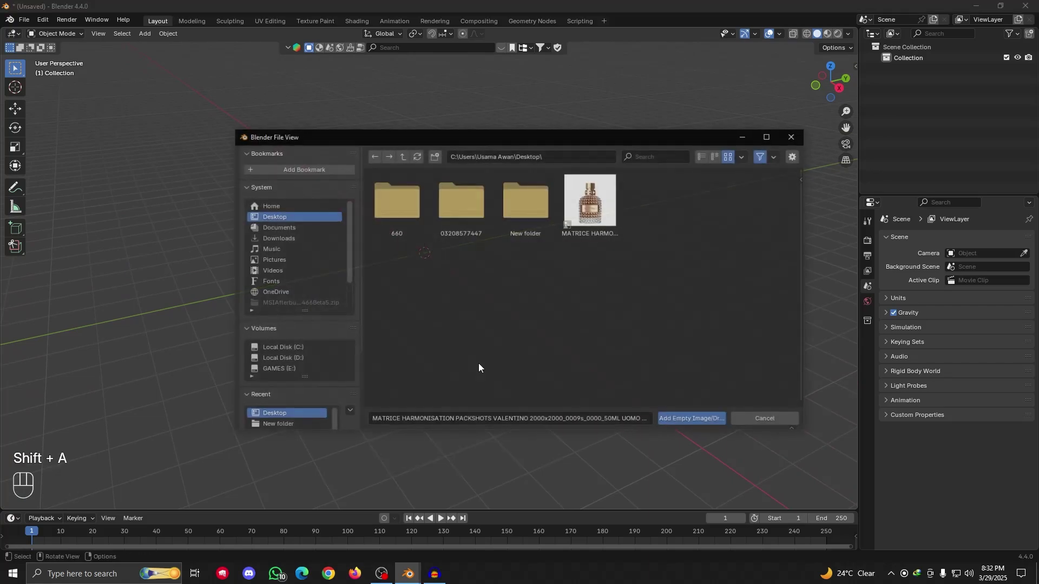
double_click(607, 210)
alt+drag(433, 259, 467, 250)
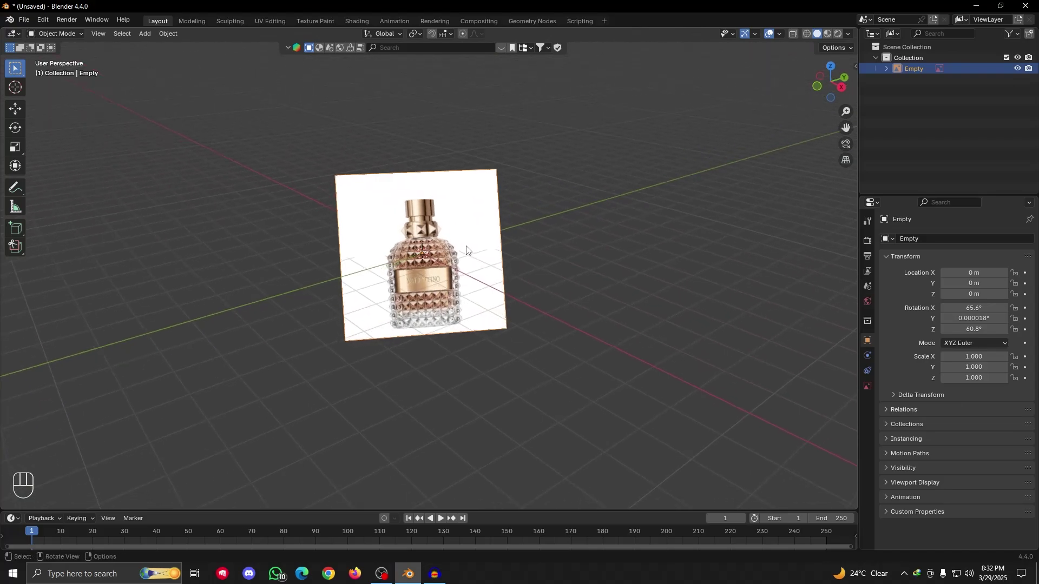
Apply all transforms to the bottle reference image
mouse_move(447, 257)
alt+mouse_down()
mouse_move(465, 230)
mouse_move(440, 248)
alt+mouse_up()
key(ctrl+a)
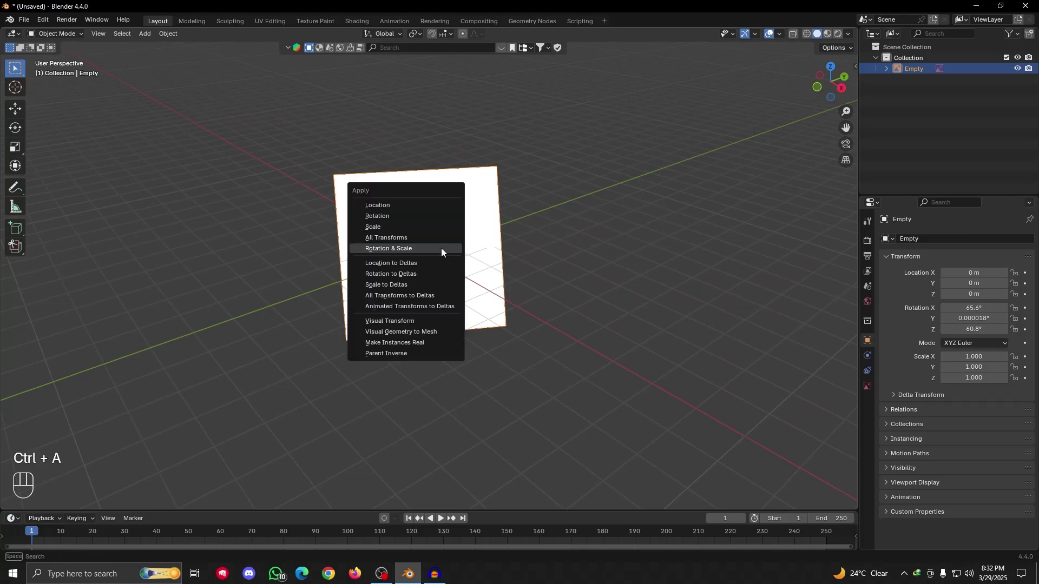
click(391, 239)
Rotate the reference image 90° about the X axis and switch to the front orthographic view
alt+drag(391, 238, 472, 280)
key(r)
key(x)
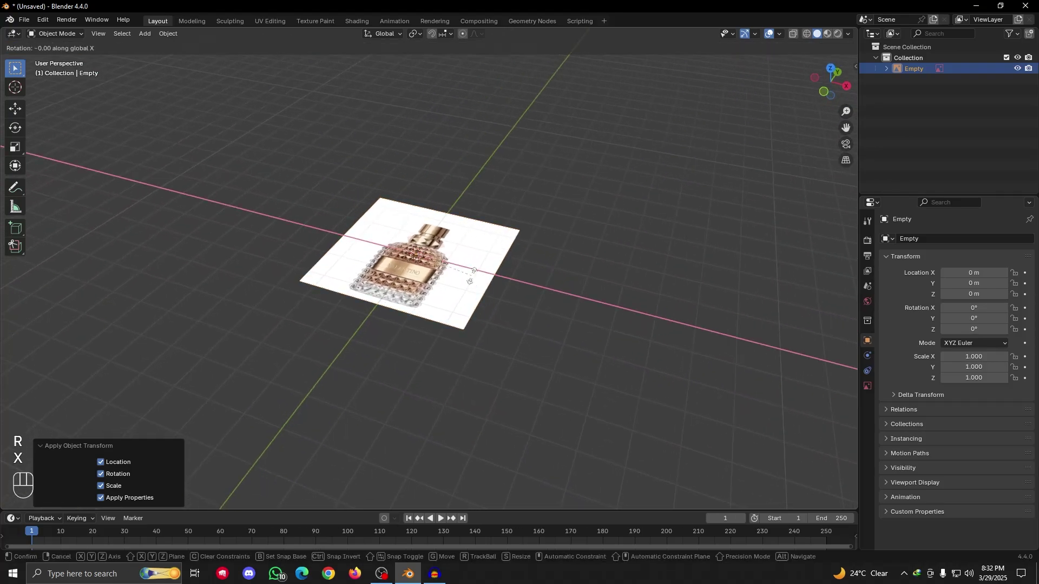
key(KP_9)
key(KP_0)
click(472, 277)
alt+drag(471, 289, 501, 310)
scroll(471, 291, up, 3)
key(grave)
click(424, 244)
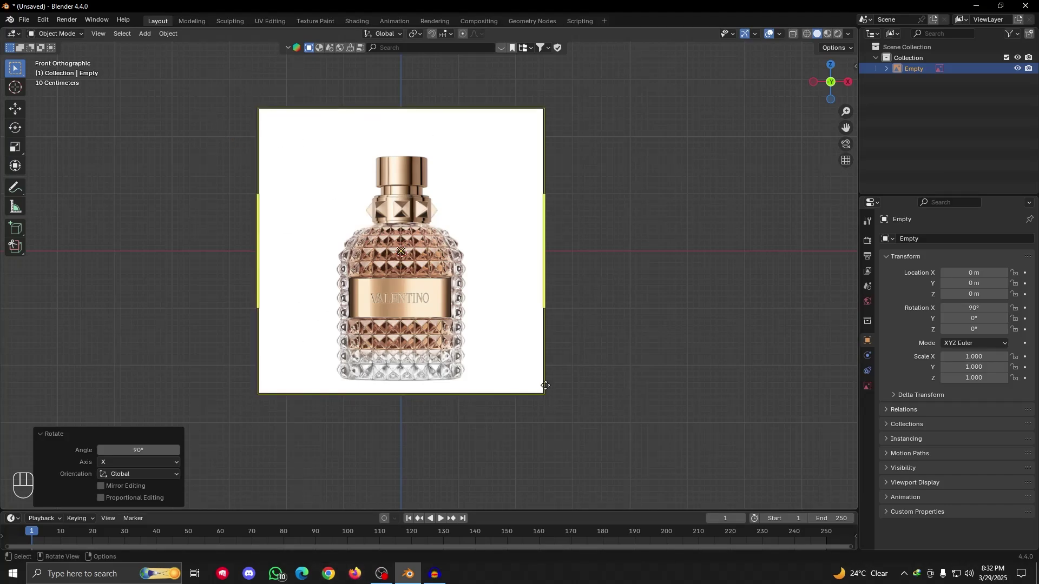
Add a cylinder mesh with 32 vertices, 1 m radius and 2 m depth at the scene origin
key(g)
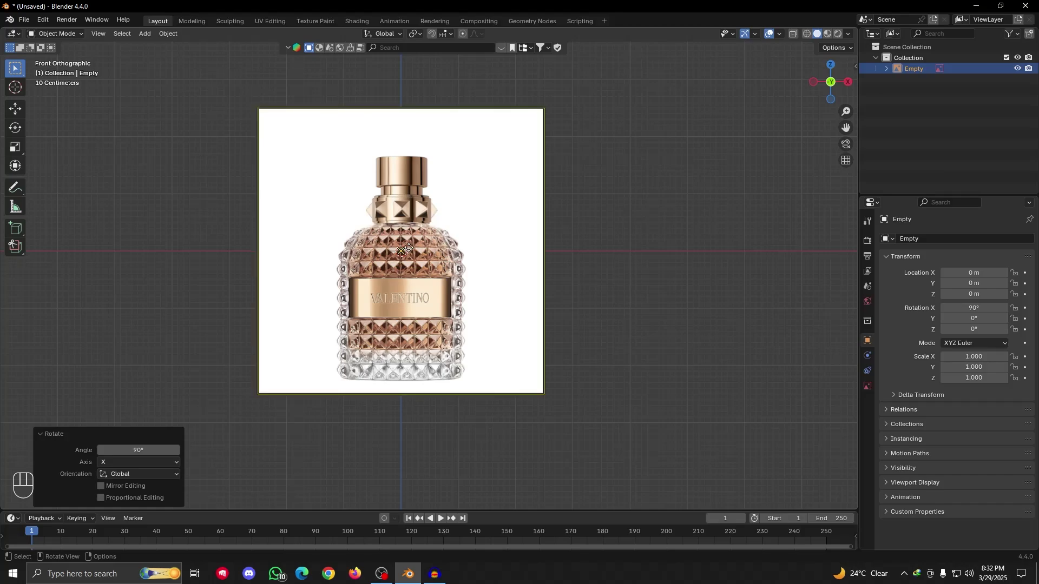
alt+shift+drag(476, 326, 447, 345)
scroll(441, 343, up, 2)
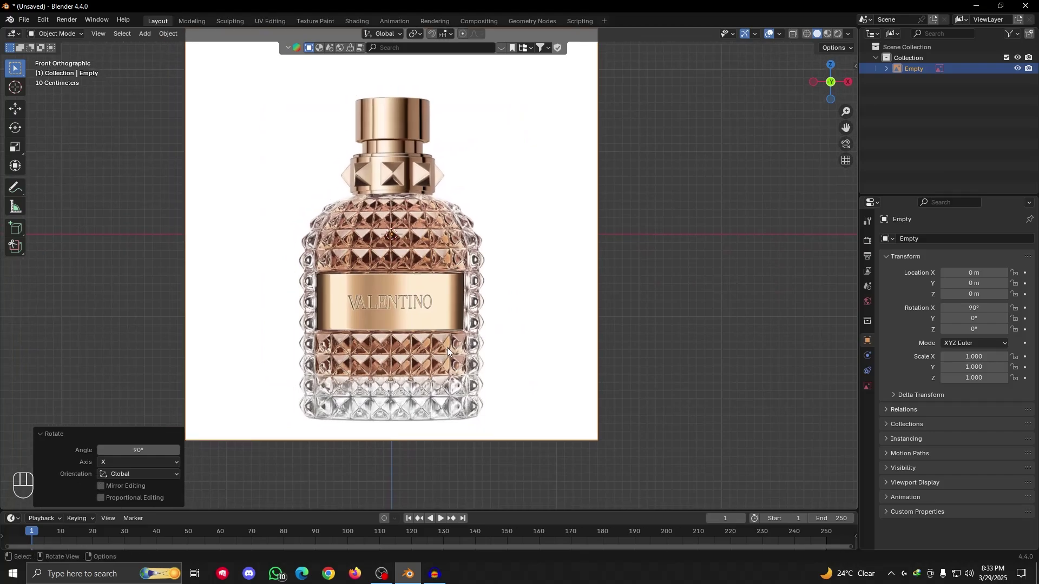
scroll(450, 325, down, 1)
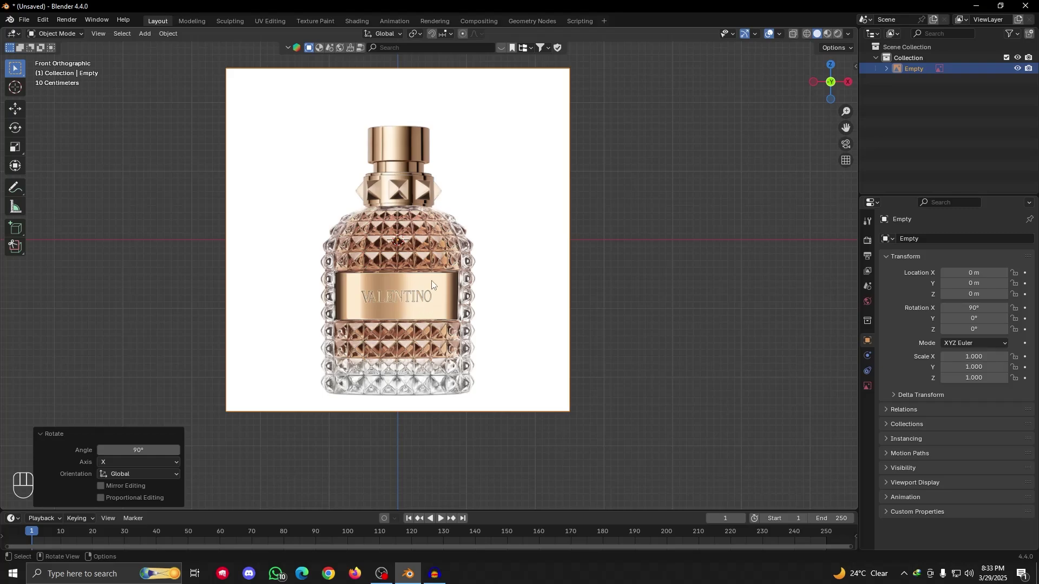
key(shift+a)
mouse_move(391, 143)
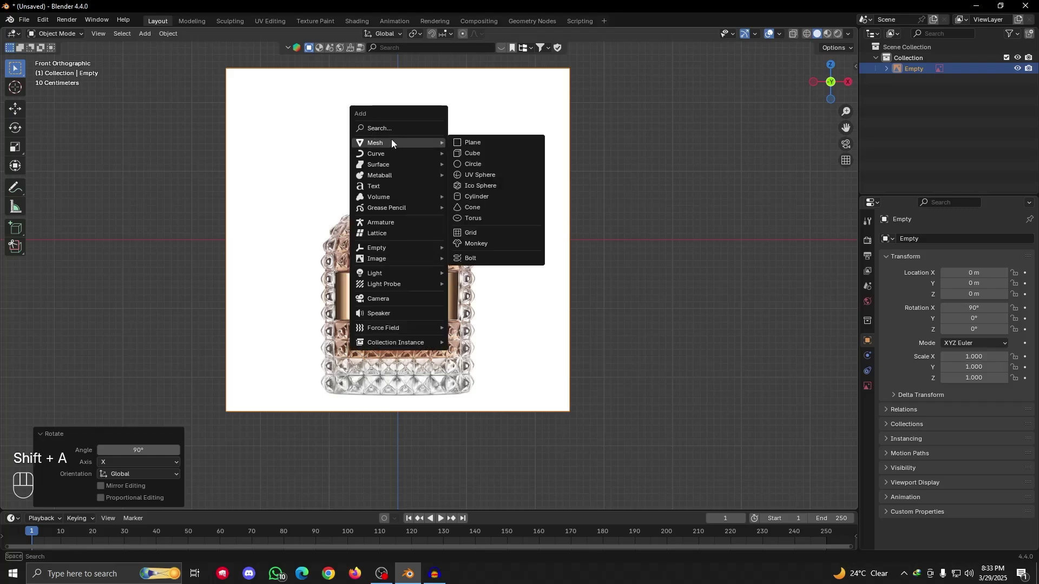
click(465, 196)
Move the cylinder down about 1.22 m along Z and scale it by about 1.058 to match the bottle's body
scroll(424, 266, up, 2)
alt+shift+drag(452, 325, 423, 286)
key(g)
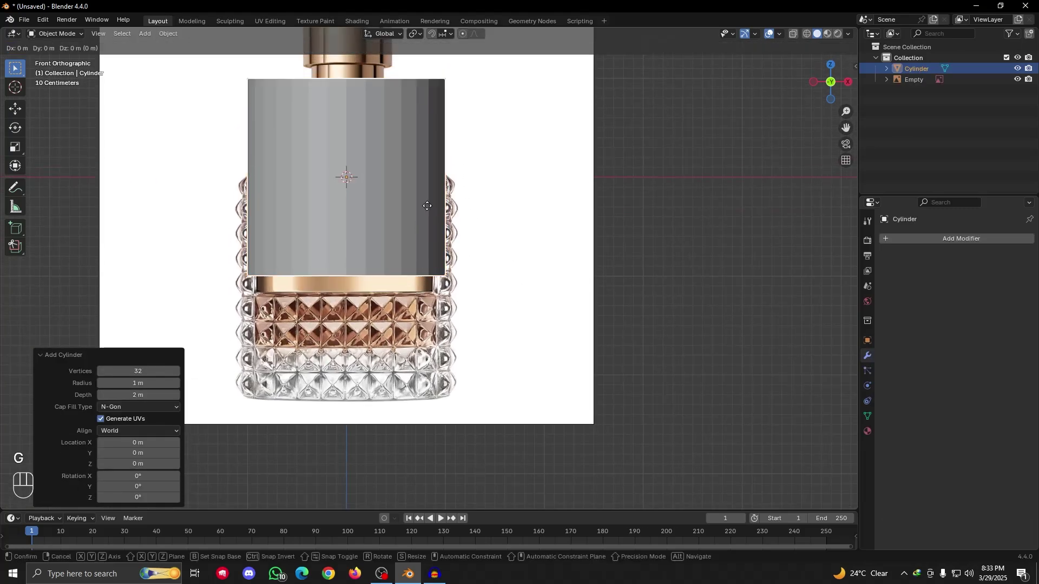
key(z)
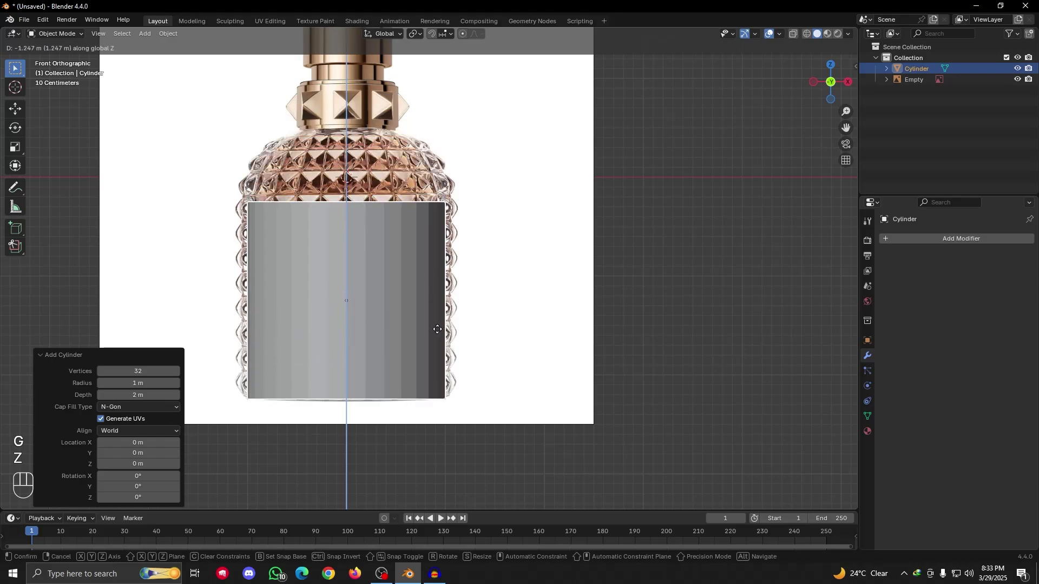
click(434, 325)
key(s)
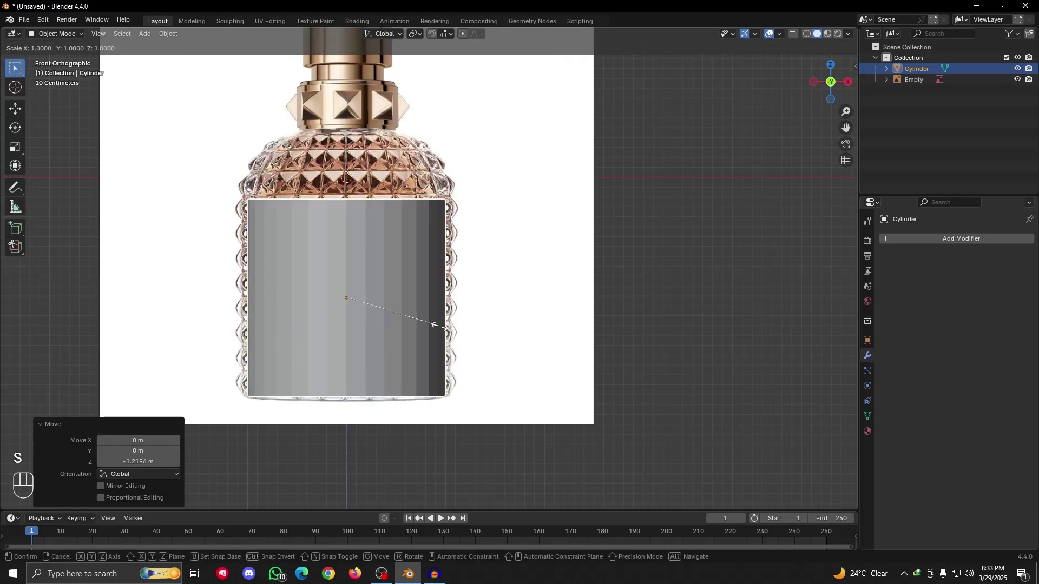
click(445, 328)
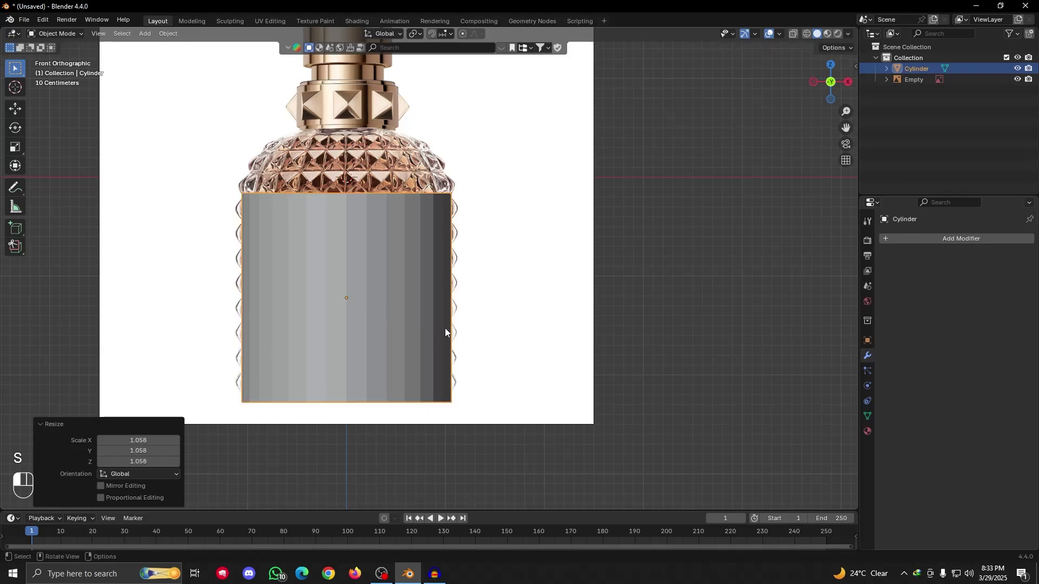
Turn on X-ray and raise the cylinder's bottom vertices about 0.016 m along Z to meet the bottle's base
alt+shift+drag(410, 373, 407, 309)
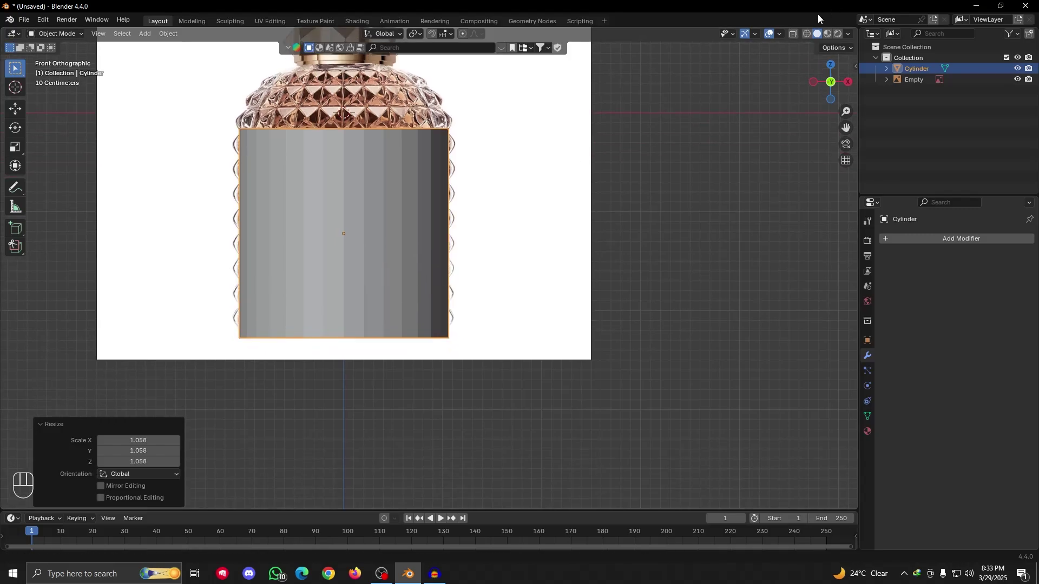
click(794, 35)
scroll(525, 253, up, 3)
scroll(347, 357, up, 2)
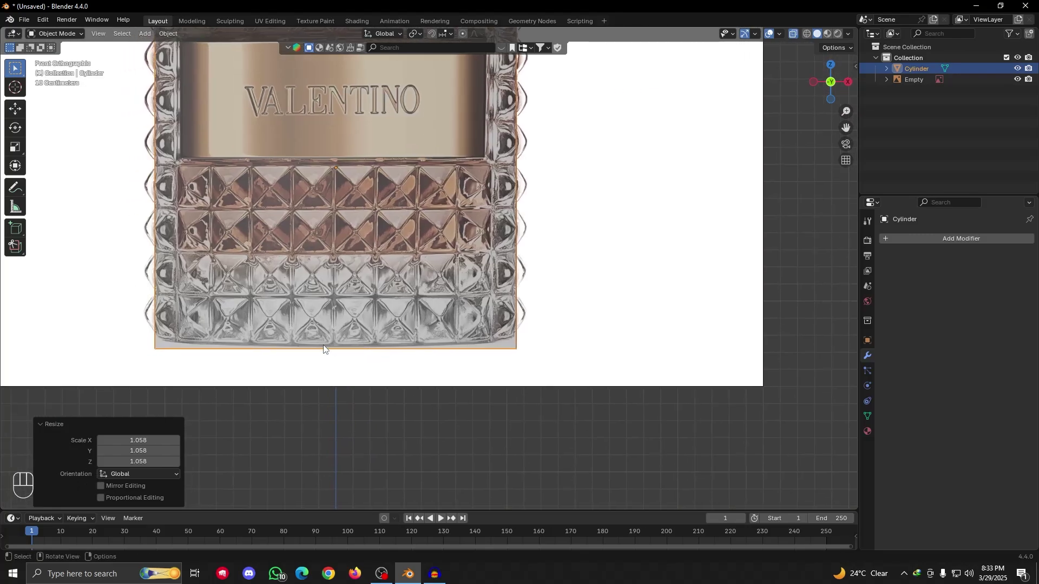
key(Tab)
drag(73, 303, 602, 398)
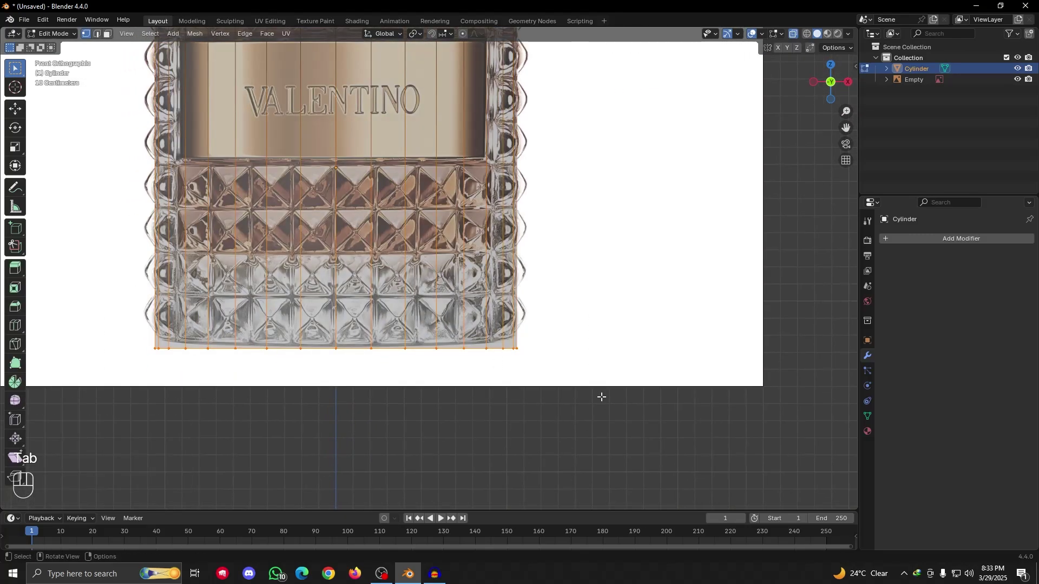
key(g)
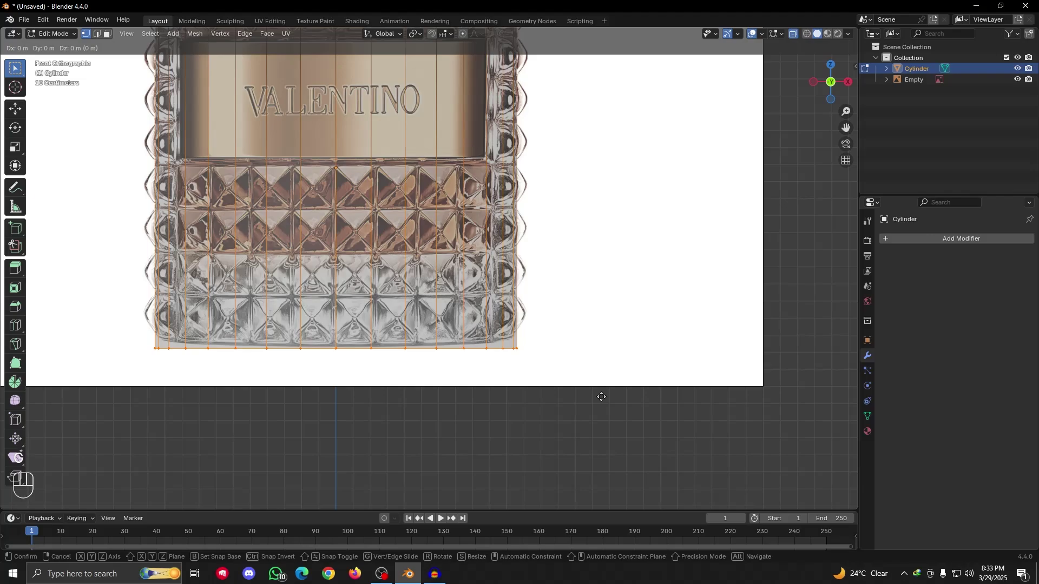
key(z)
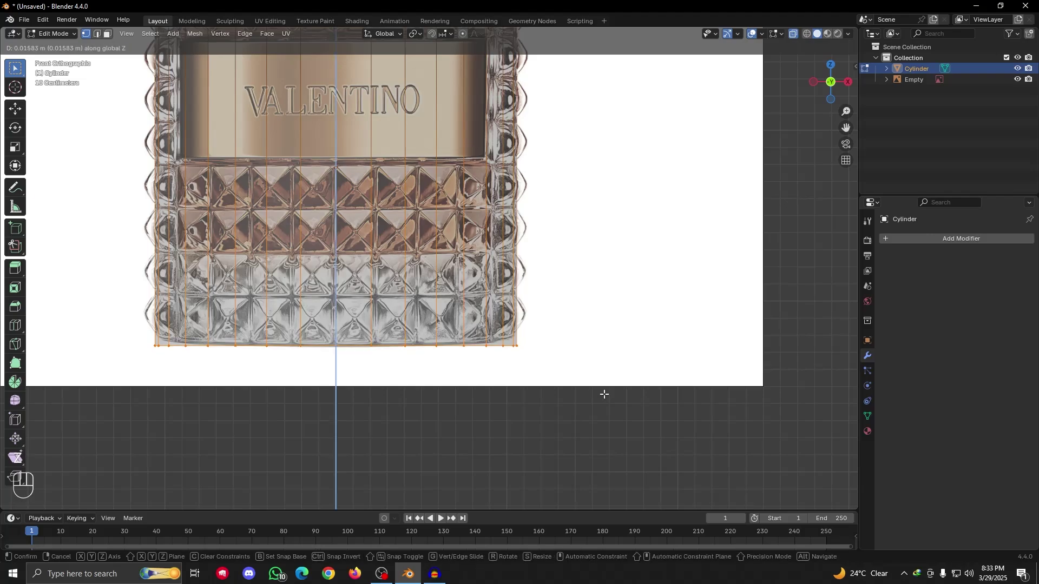
click(604, 395)
Extrude the cylinder's top face up about 0.22 m and scale it to about 0.919 to follow the bottle's shoulder
shift+scroll(545, 280, up, 5)
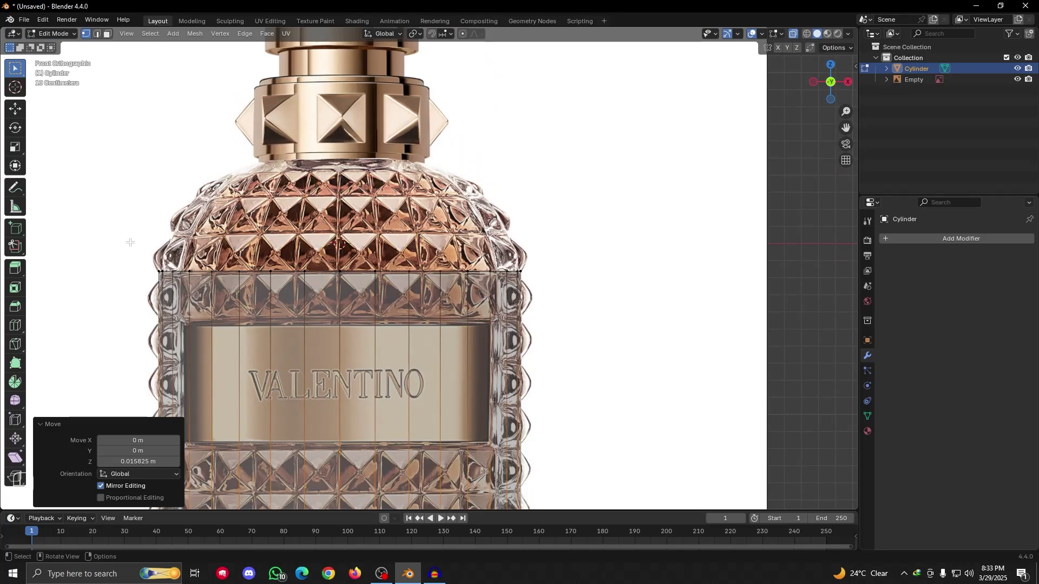
drag(104, 226, 579, 290)
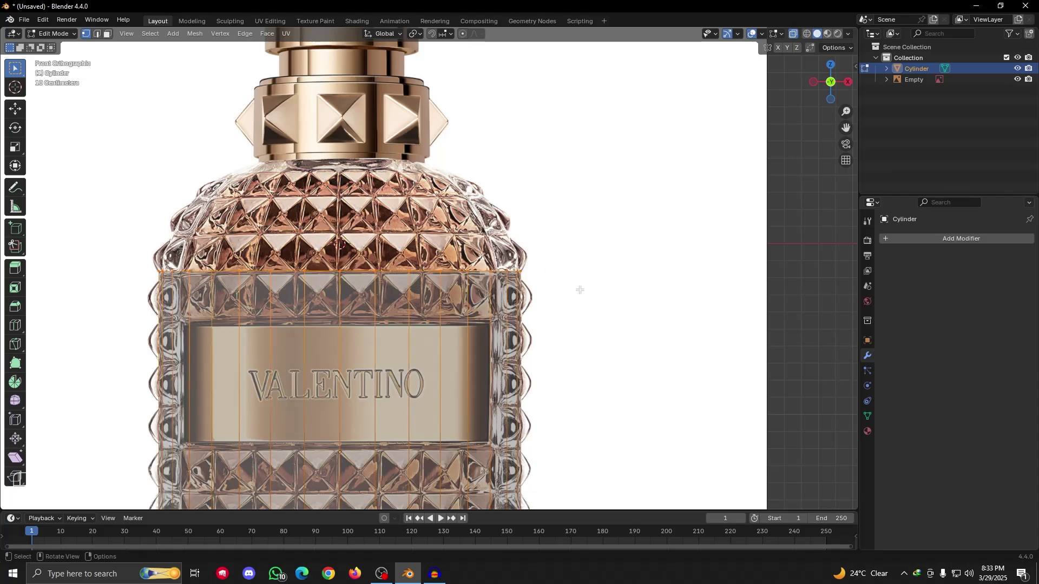
scroll(579, 290, up, 2)
key(e)
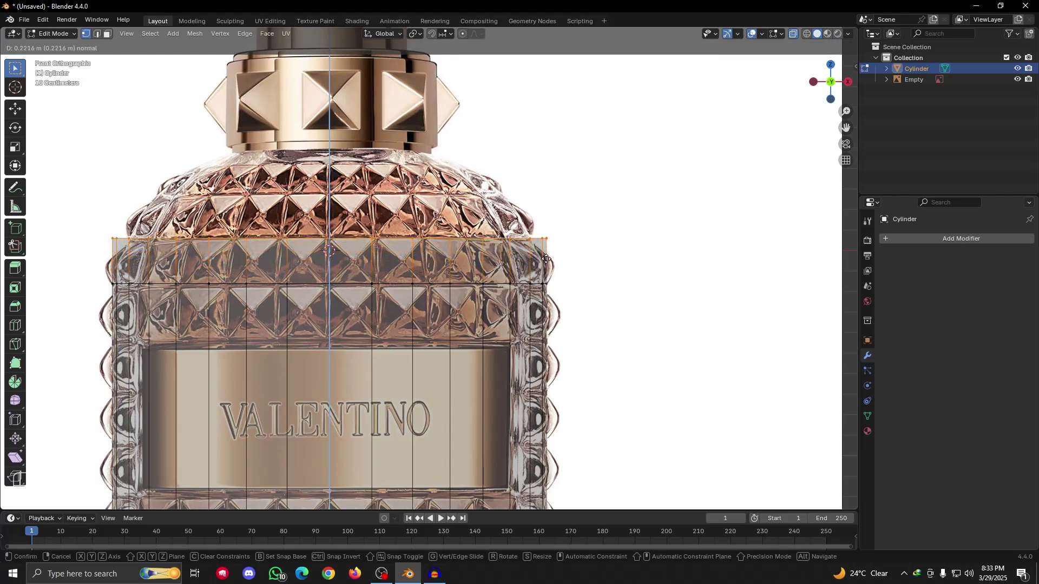
click(547, 259)
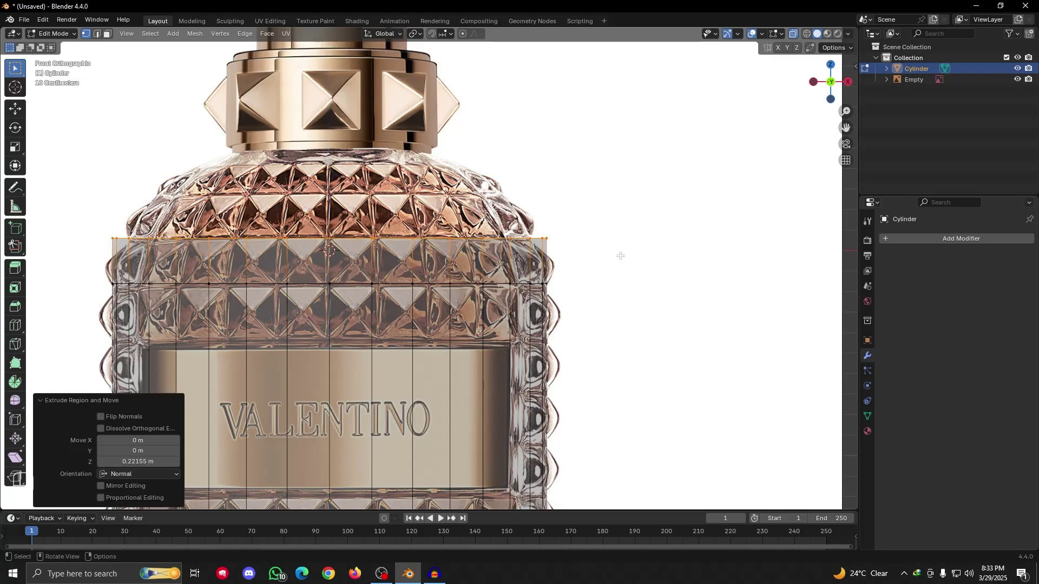
key(s)
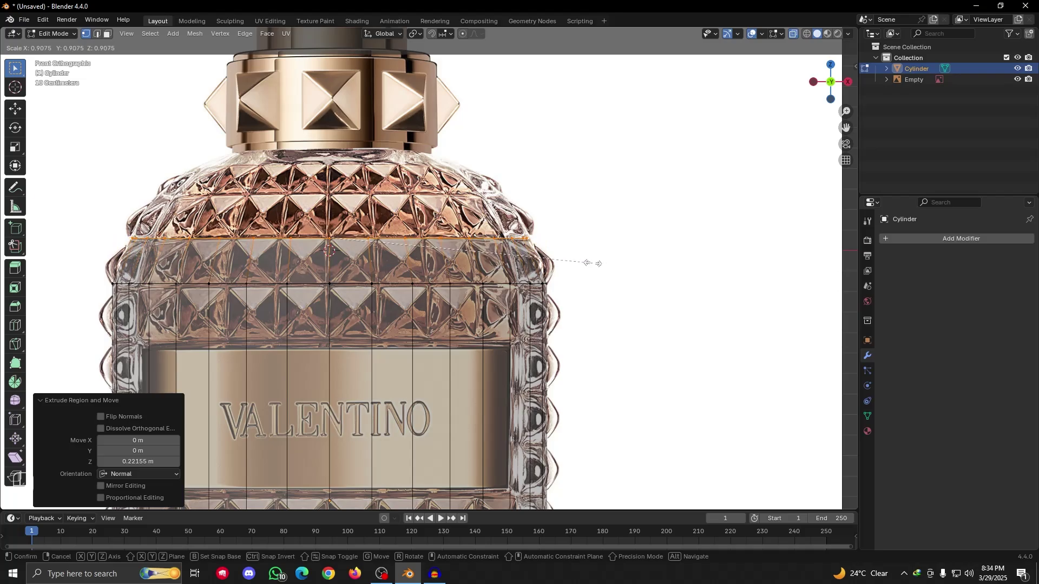
click(596, 265)
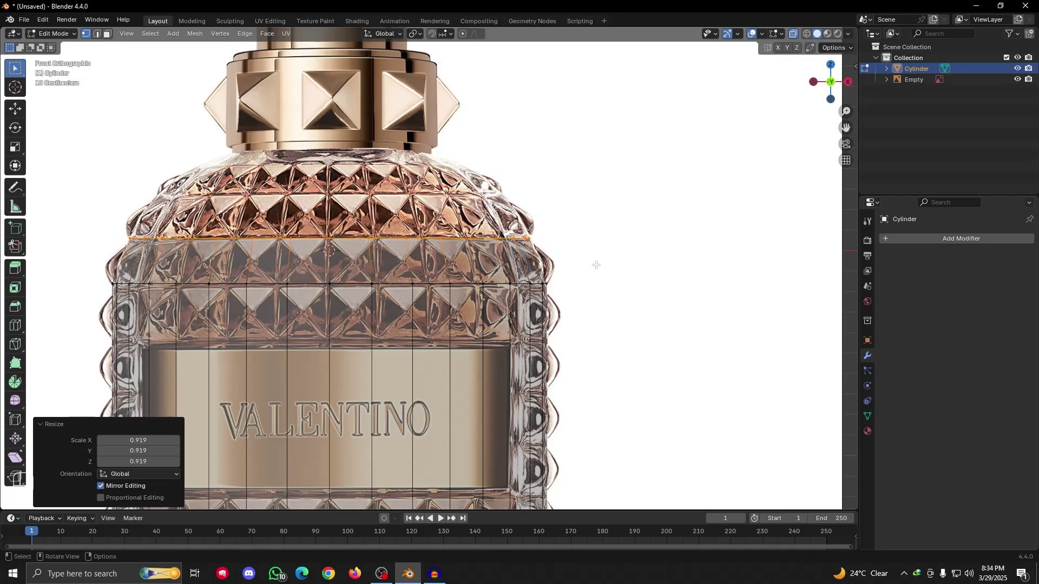
Extrude the top face another 0.216 m or so upward and scale it to about 0.882 along the shoulder outline
key(e)
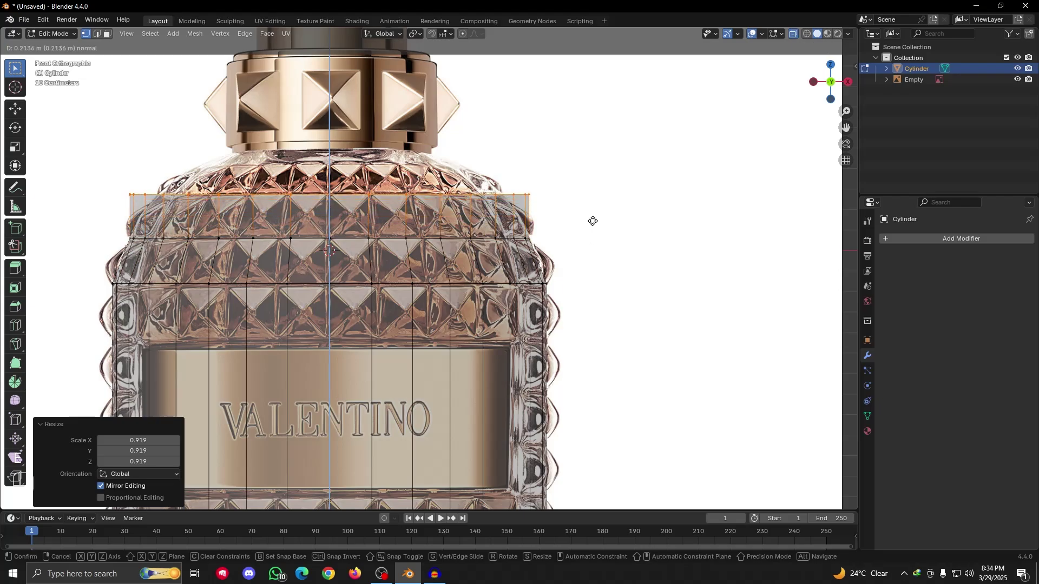
click(593, 222)
key(s)
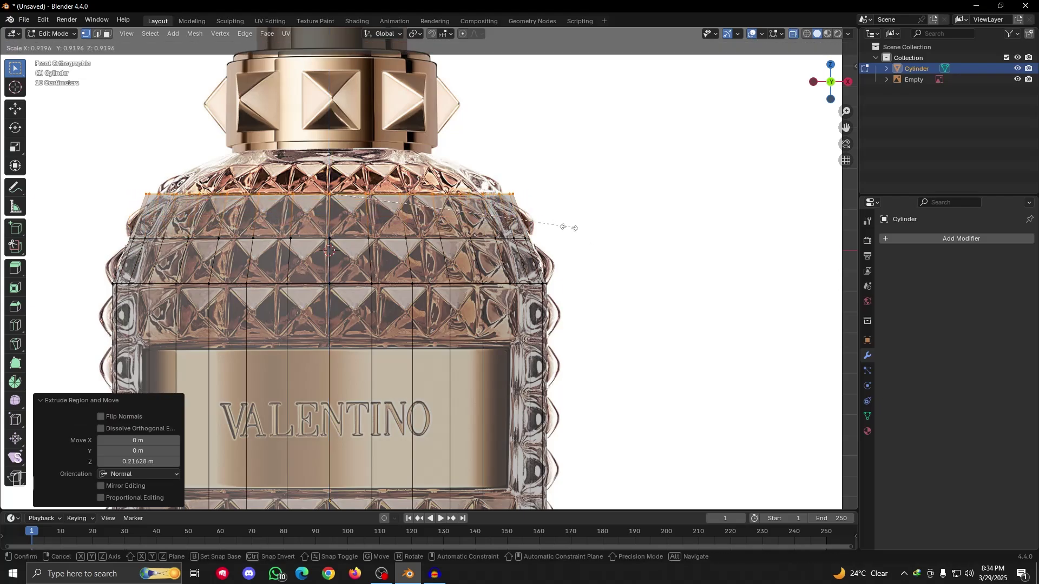
click(560, 229)
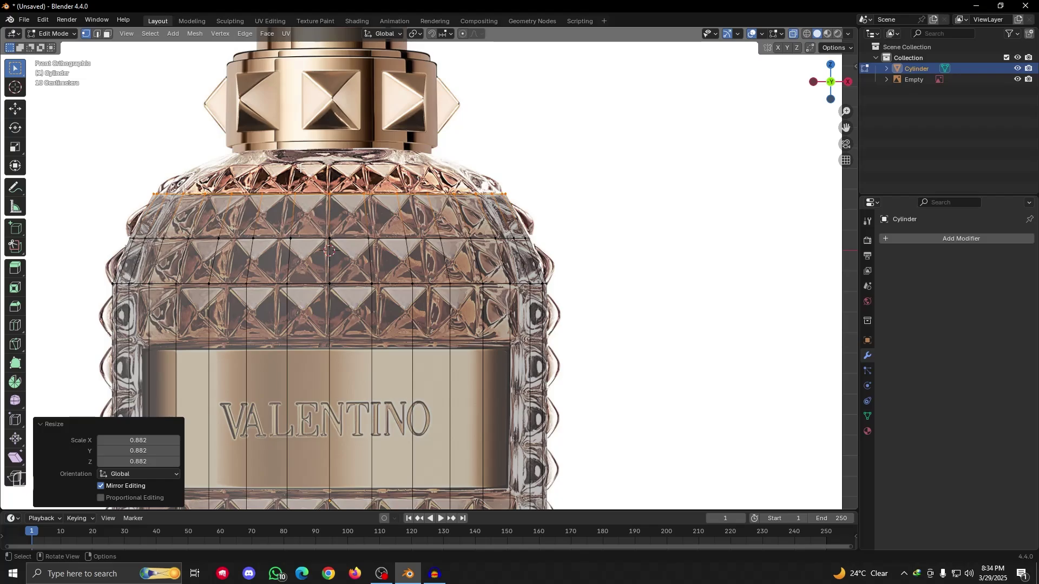
Extrude the top face up about 0.15 m and scale it to about 0.736 to continue the rounded shoulder
scroll(436, 269, down, 3)
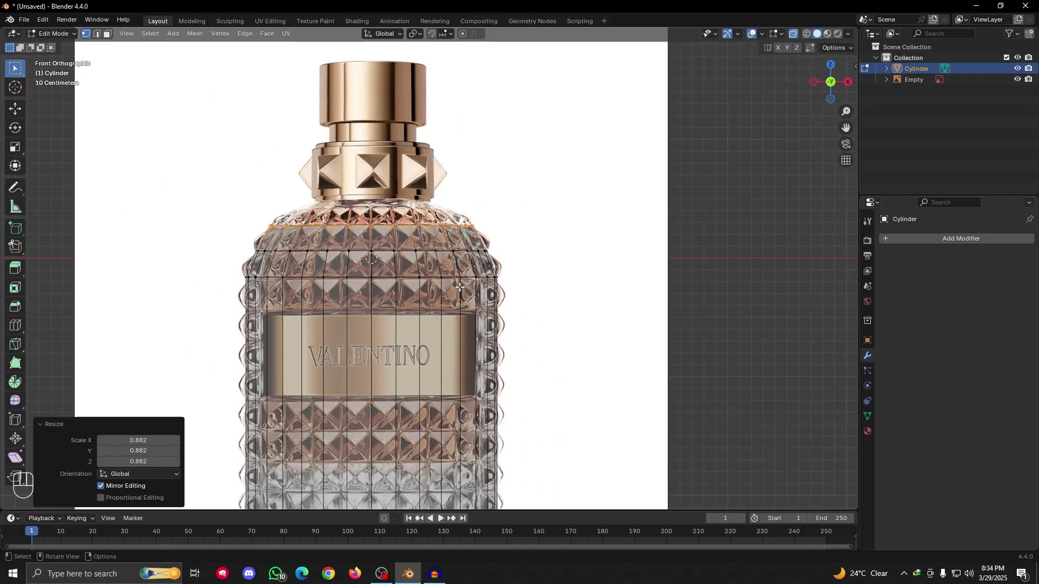
scroll(464, 263, up, 2)
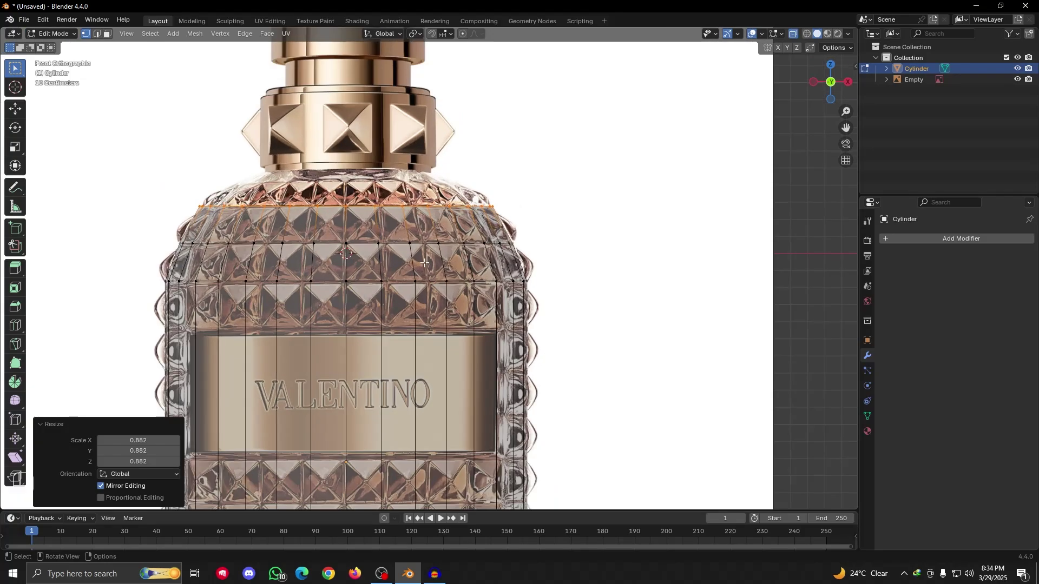
shift+middle_drag(341, 243, 354, 291)
scroll(355, 290, up, 2)
key(e)
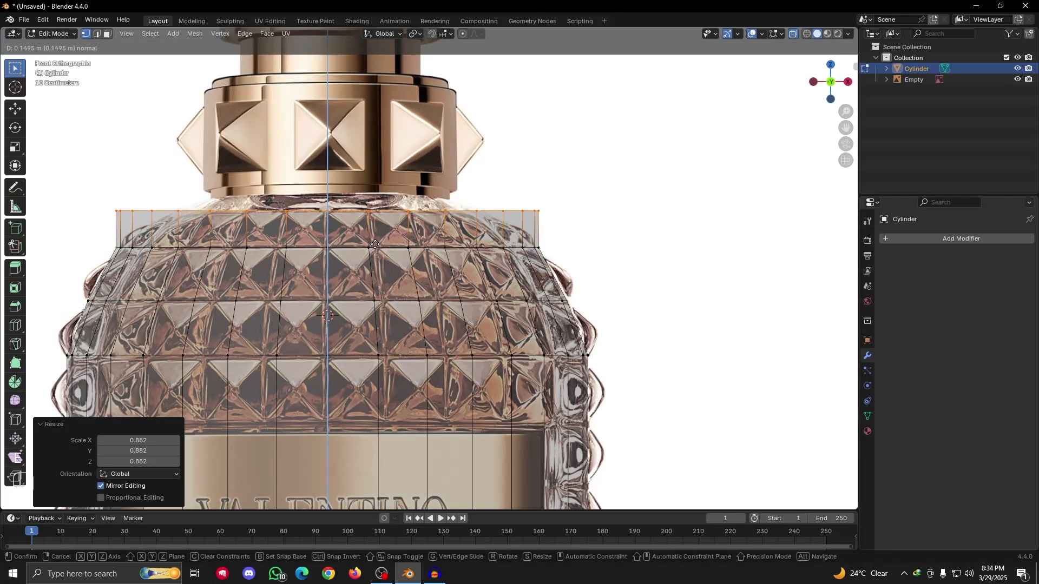
click(379, 244)
key(s)
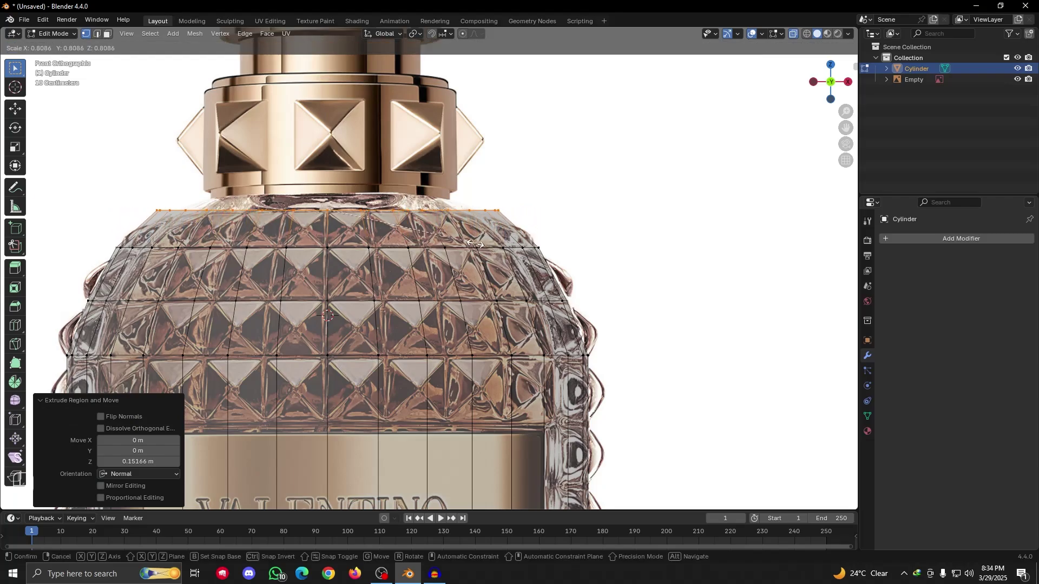
click(462, 242)
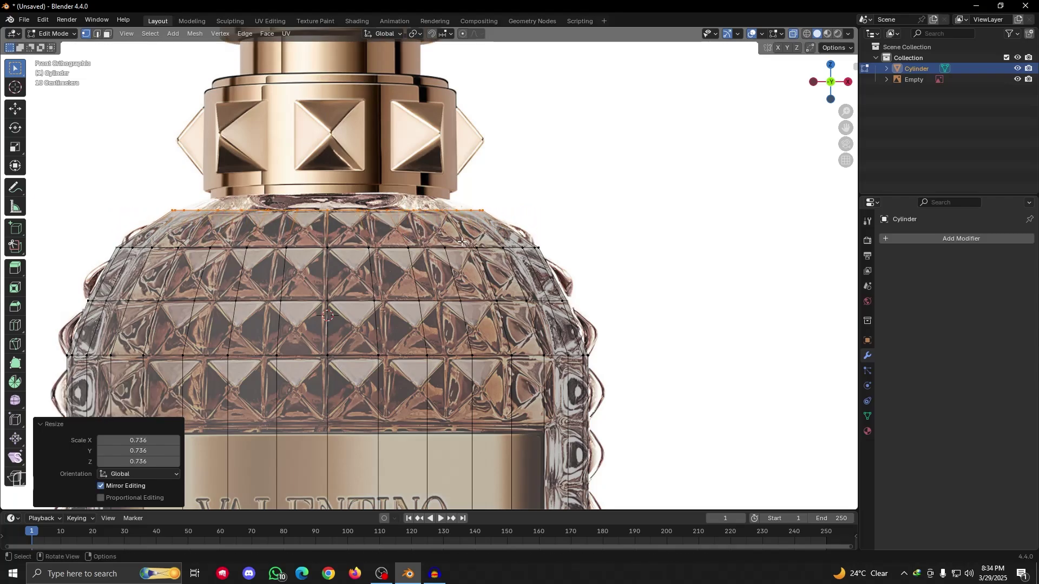
Extrude the top face up about 0.075 m and scale it to about 0.705 to meet the neck's base
shift+middle_drag(453, 228, 459, 279)
key(e)
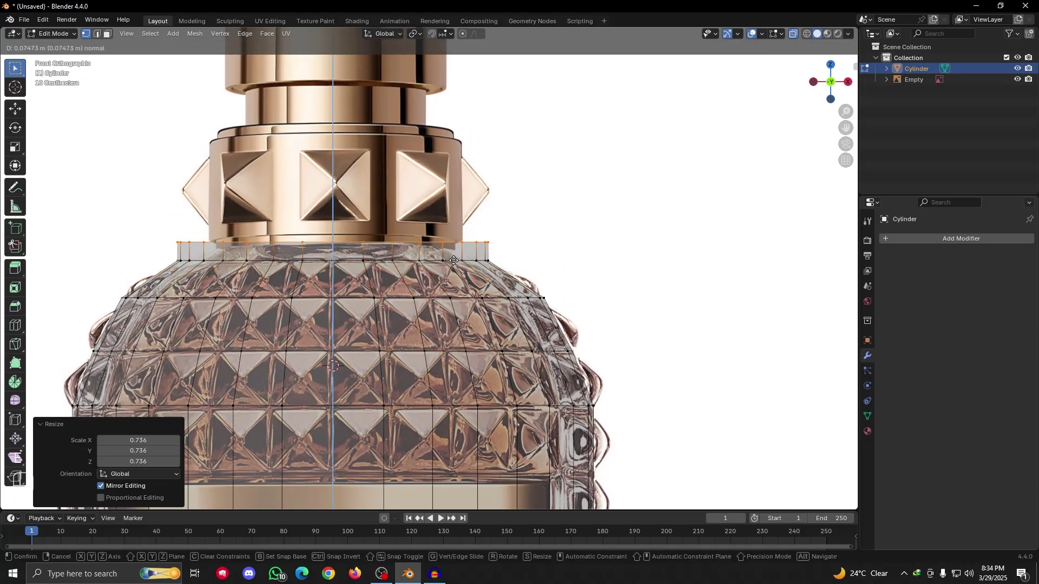
click(459, 259)
key(s)
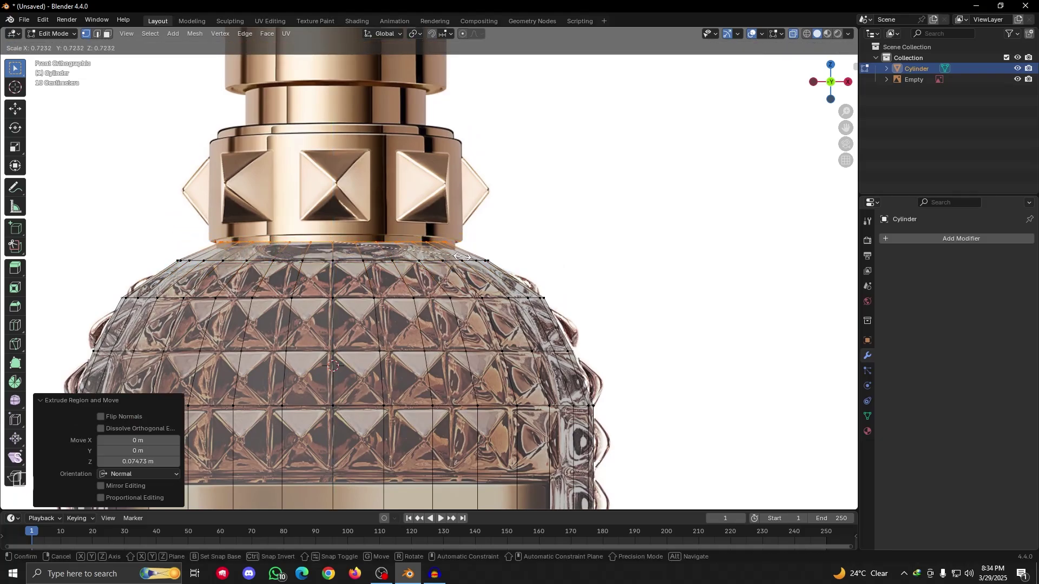
click(459, 258)
Extrude the top face up about 0.473 m to form the bottle's straight neck inside the studded collar
key(e)
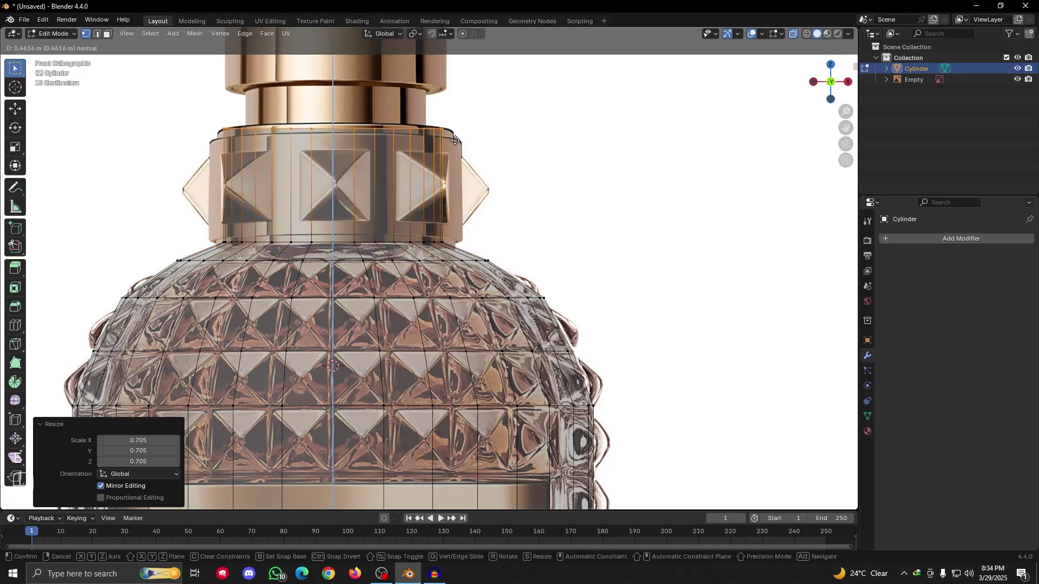
click(455, 140)
scroll(388, 239, down, 5)
alt+drag(388, 239, 399, 270)
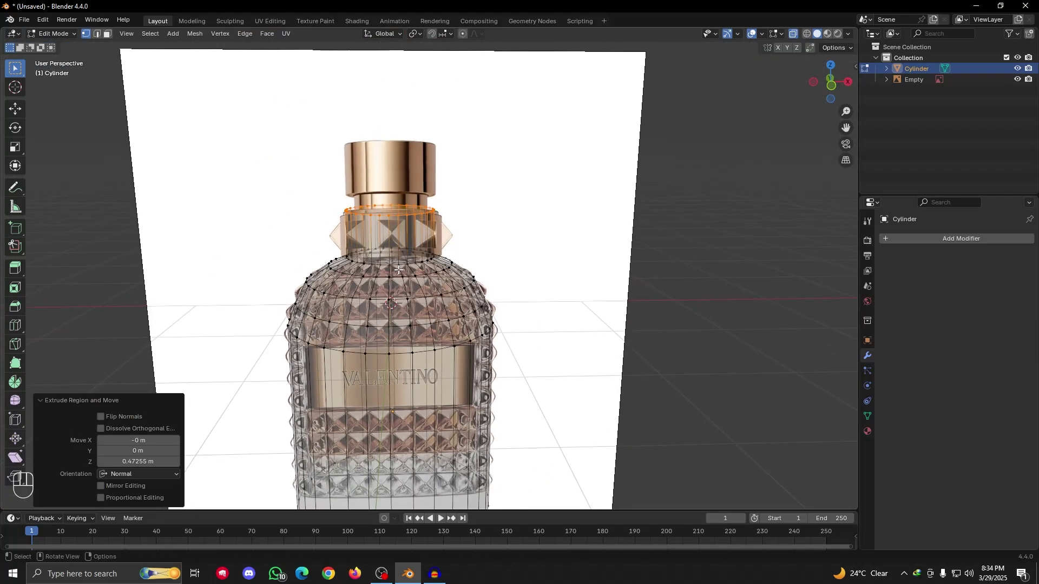
key(KP_1)
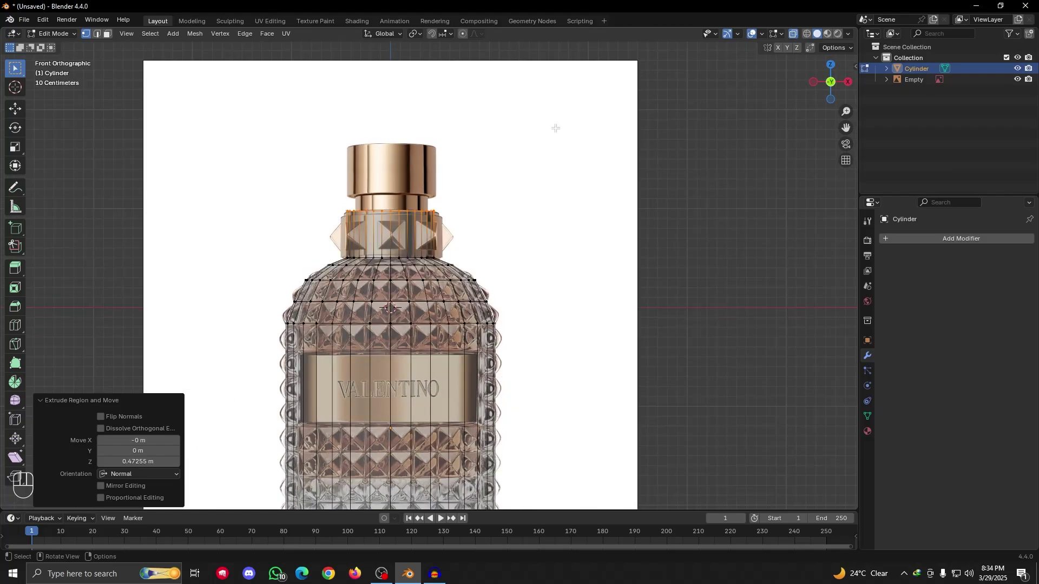
scroll(488, 231, up, 2)
shift+middle_drag(488, 233, 502, 153)
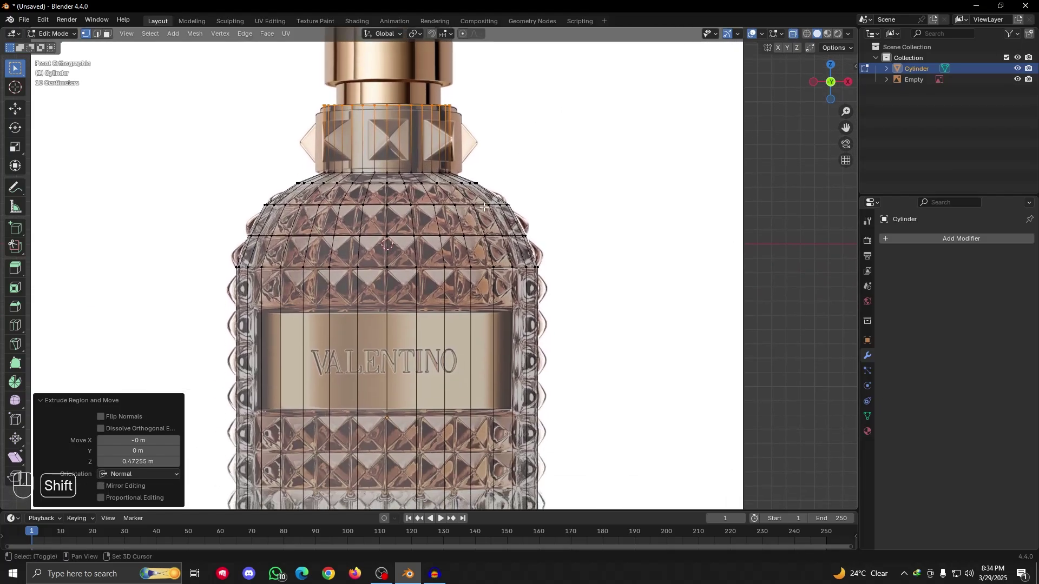
Turn off X-ray and return to Object Mode
click(793, 36)
alt+shift+drag(429, 223, 366, 234)
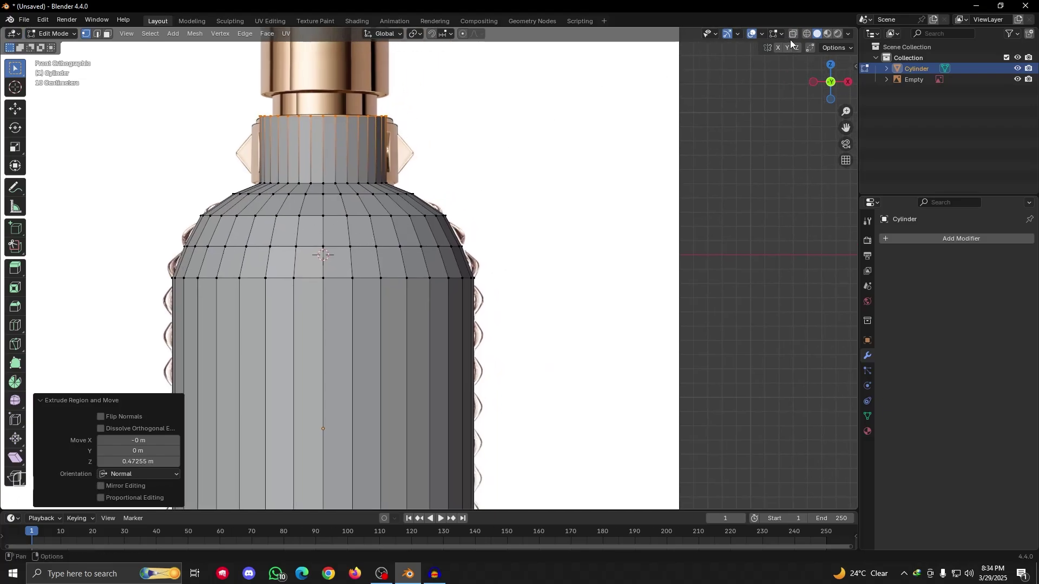
scroll(520, 228, down, 6)
key(Tab)
Duplicate the reference image and move the copy about 4.67 m along X, beside the model
click(484, 251)
alt+shift+drag(476, 226, 416, 253)
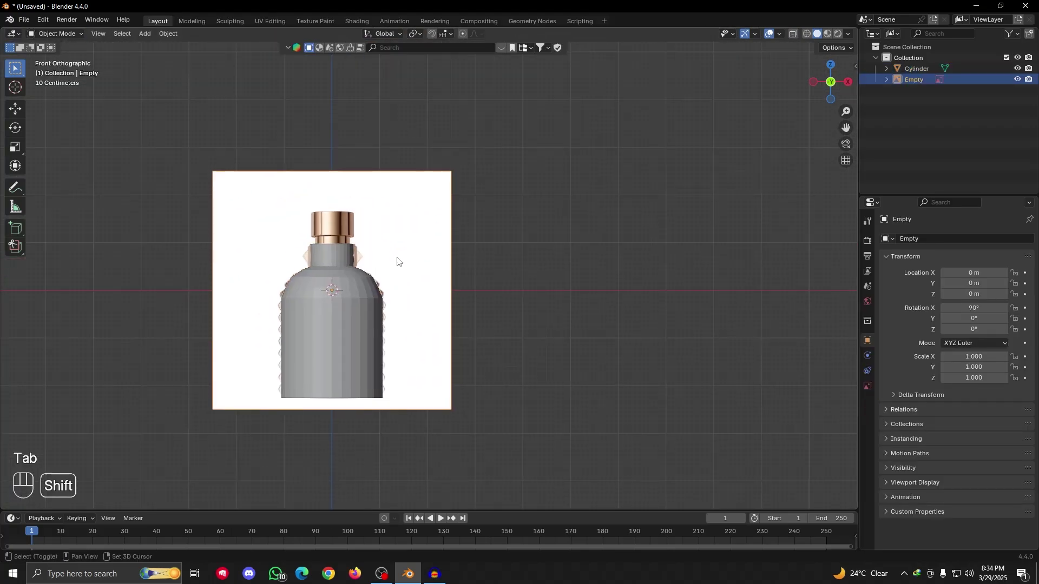
key(shift+d)
right_click(455, 202)
key(g)
key(x)
click(693, 228)
Annotate freehand outlines around studs in the upper rows of the duplicate reference image
alt+shift+drag(630, 278, 505, 248)
scroll(506, 248, up, 4)
alt+shift+drag(510, 432, 592, 438)
scroll(517, 270, up, 3)
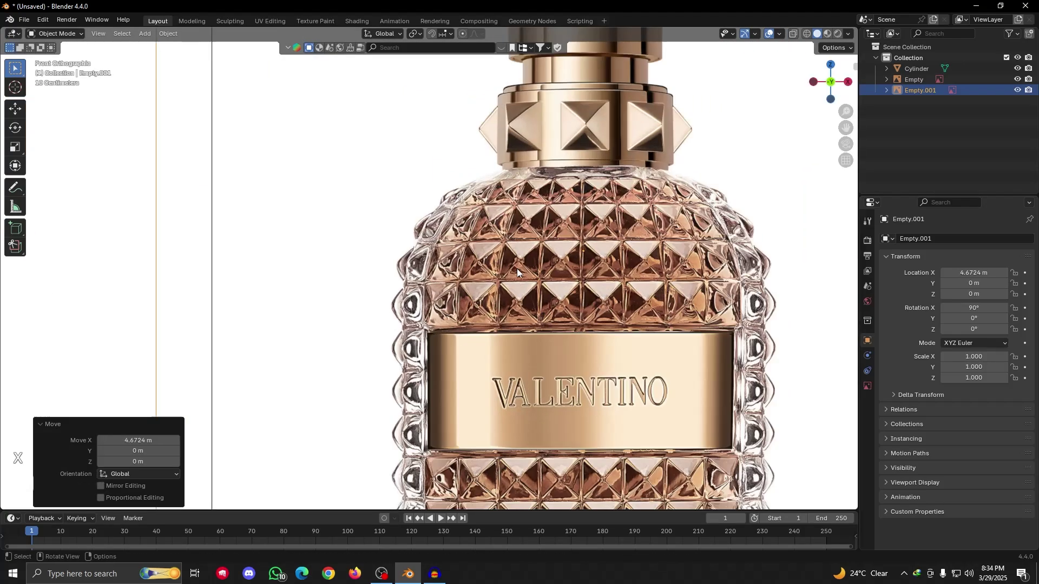
scroll(517, 269, up, 1)
key(d)
mouse_move(535, 250)
mouse_down()
mouse_move(565, 238)
mouse_move(579, 200)
mouse_move(541, 174)
mouse_move(593, 172)
mouse_up()
Select the cylinder body and open it in Edit Mode
scroll(509, 227, down, 4)
alt+shift+drag(189, 274, 347, 256)
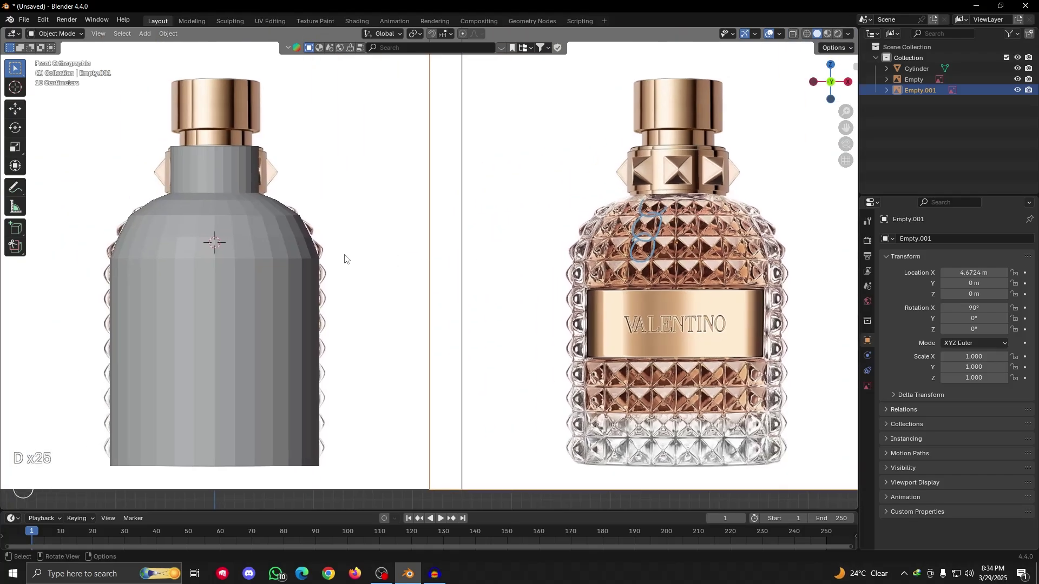
click(235, 226)
key(Tab)
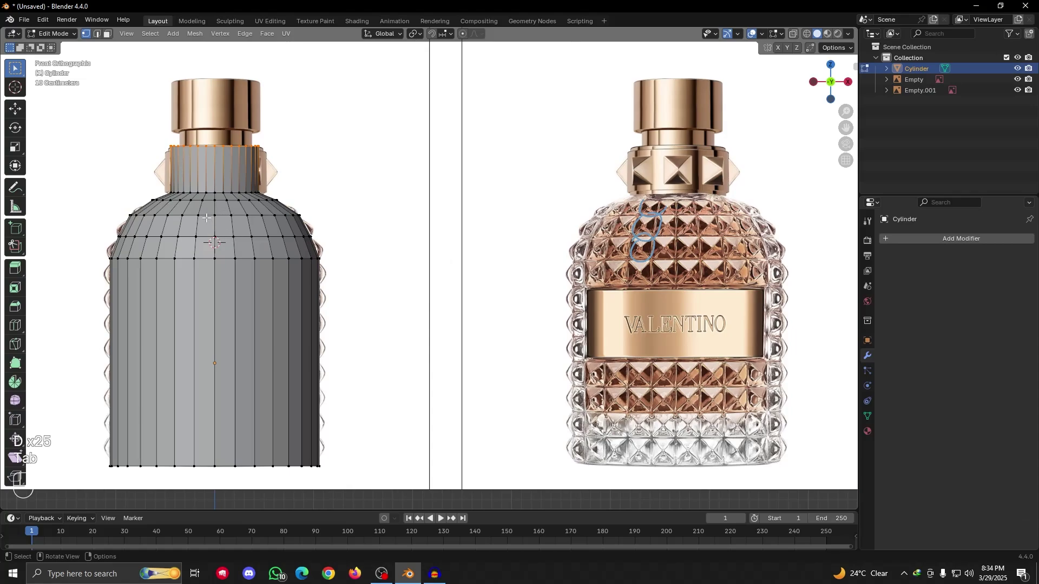
Erase the annotation outlines from the studs on the duplicate reference image
alt+shift+drag(677, 193, 483, 257)
scroll(520, 268, up, 2)
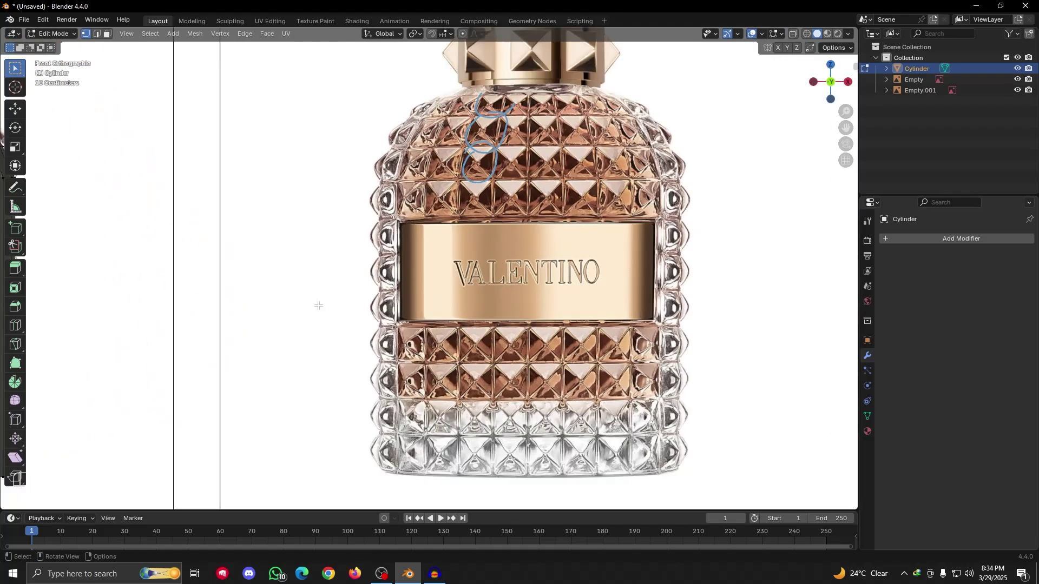
alt+shift+drag(216, 300, 491, 262)
alt+shift+drag(439, 235, 250, 282)
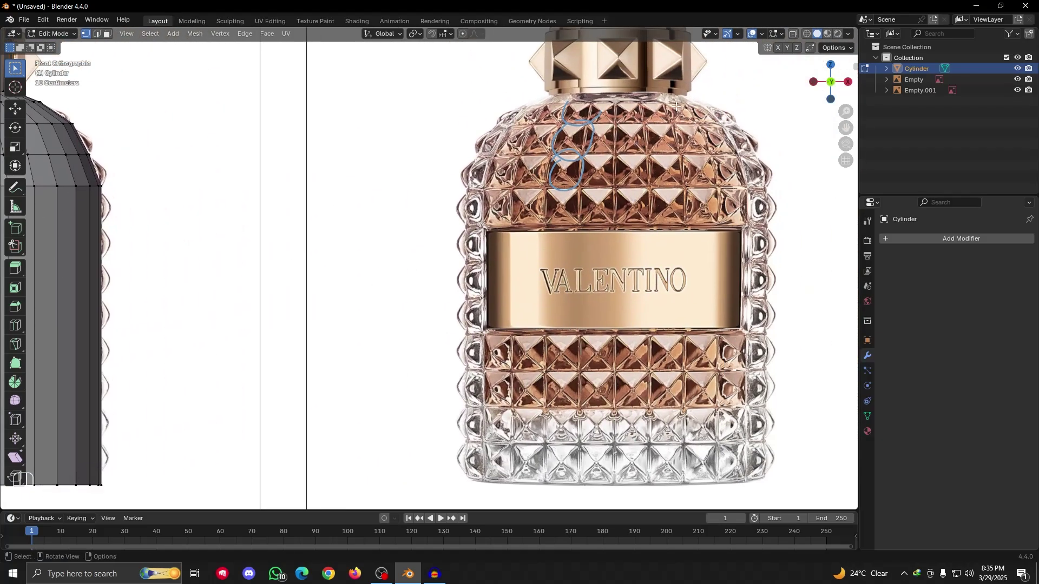
key(d)
mouse_move(652, 79)
right_down()
mouse_move(587, 140)
mouse_move(559, 133)
mouse_move(579, 108)
mouse_move(539, 200)
right_up()
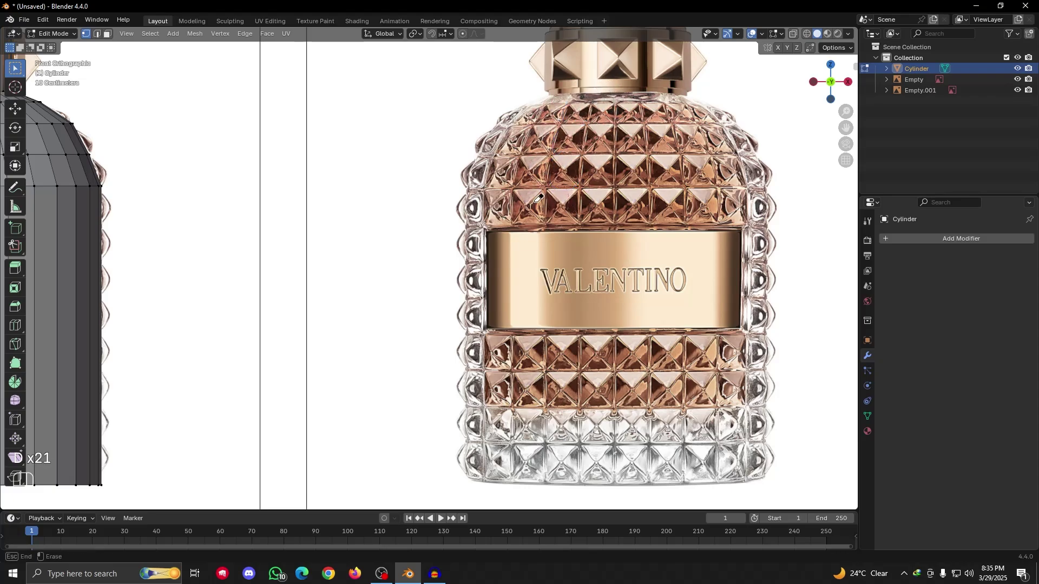
Turn on X-ray and add seven evenly spaced horizontal loop cuts along the cylinder's straight body
scroll(347, 320, down, 5)
alt+shift+drag(336, 322, 473, 315)
scroll(378, 253, up, 3)
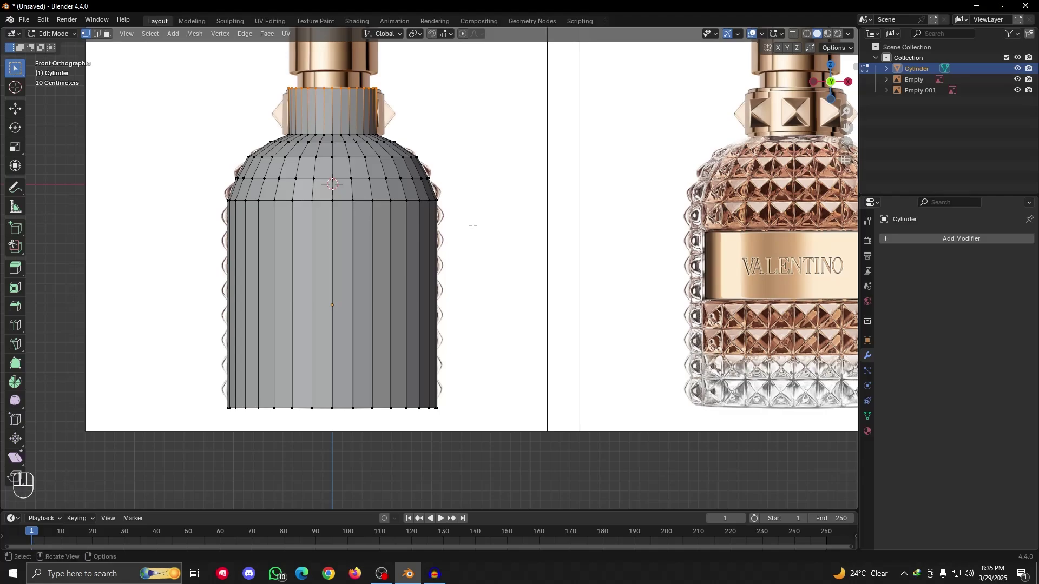
click(794, 35)
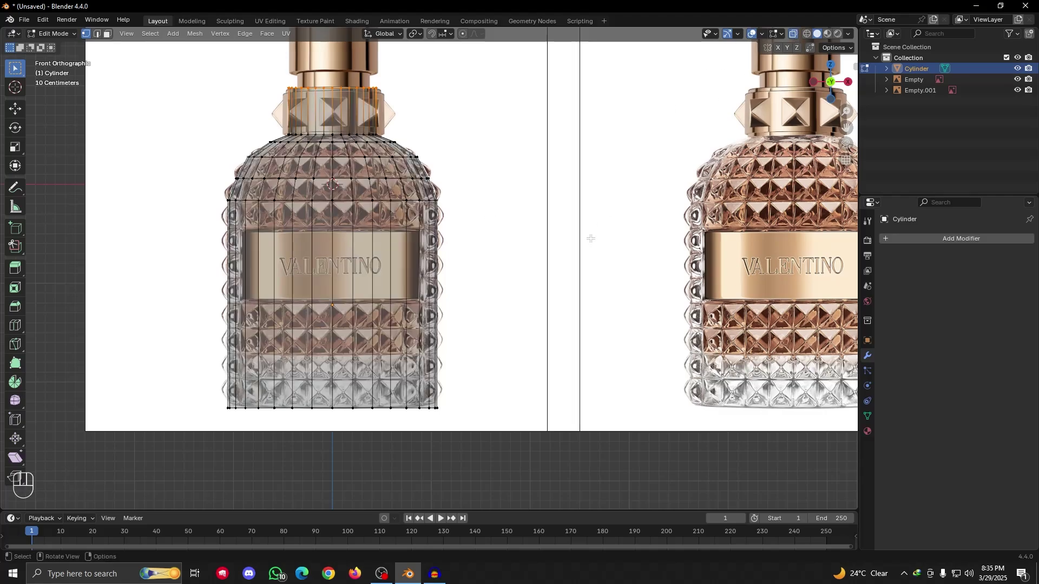
alt+shift+drag(571, 239, 547, 218)
scroll(514, 212, up, 2)
alt+shift+drag(491, 199, 504, 205)
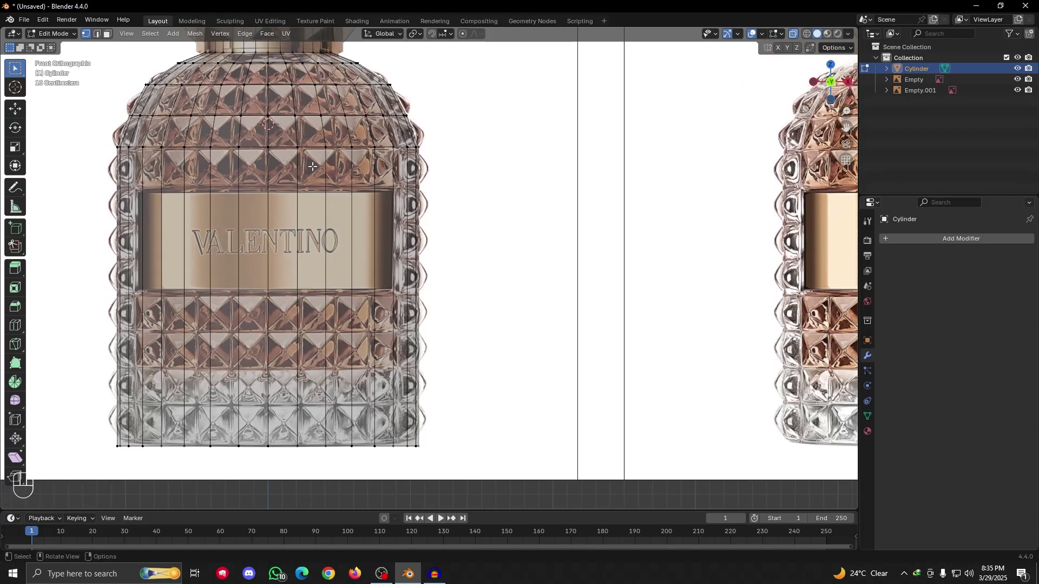
key(2)
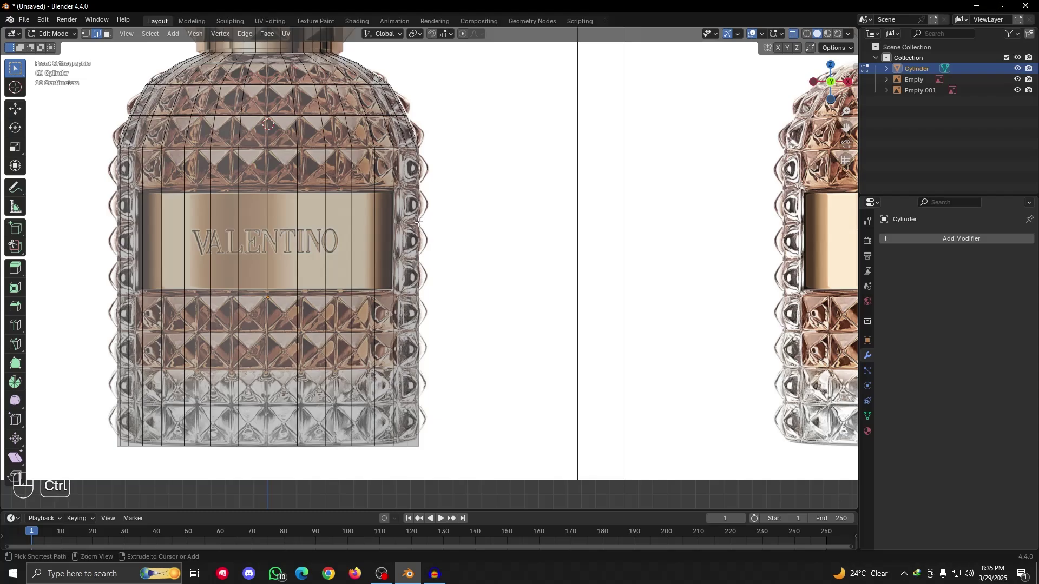
key(ctrl+r)
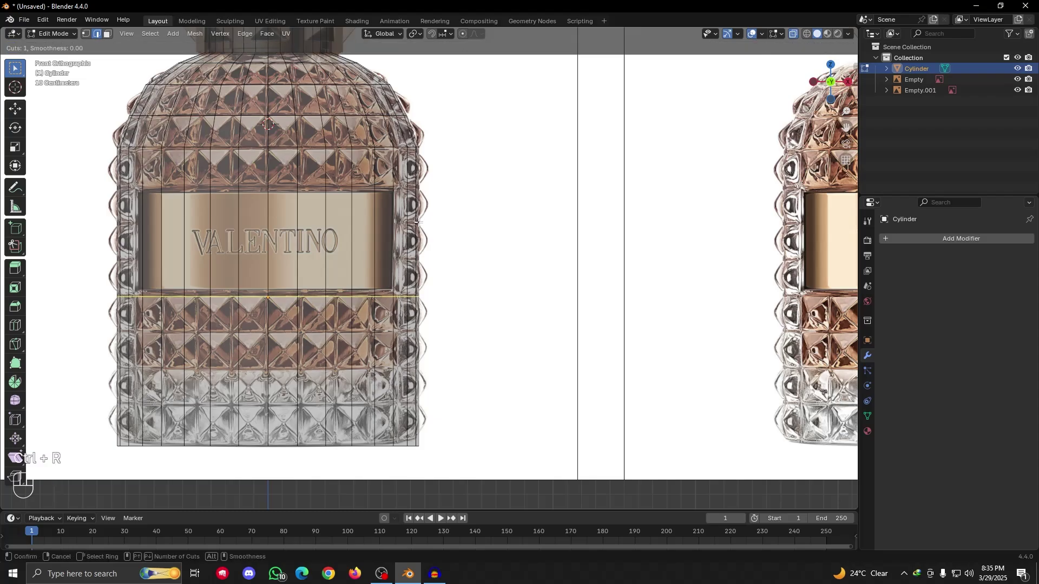
key(KP_7)
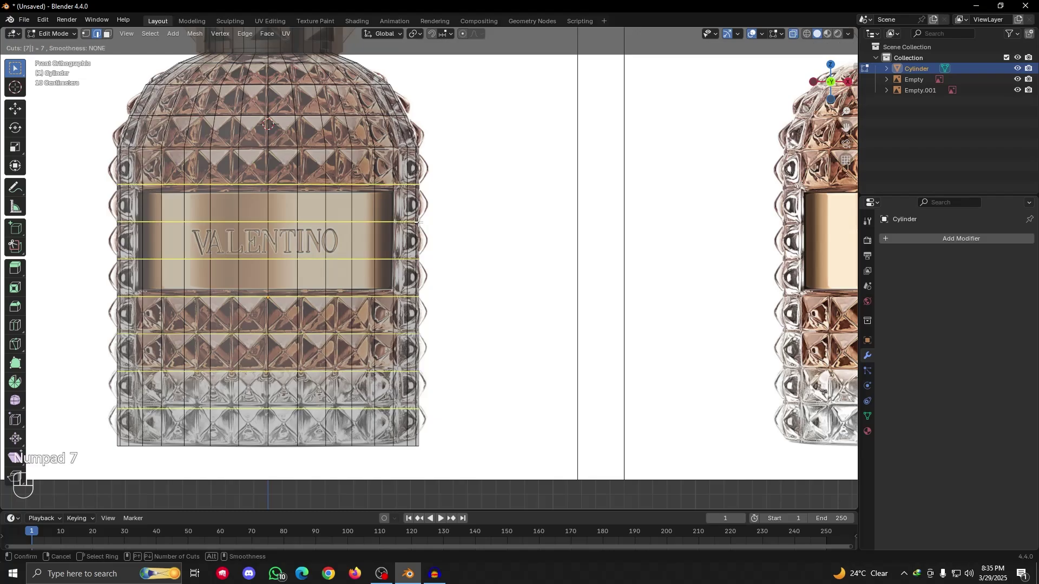
click(418, 246)
click(418, 246)
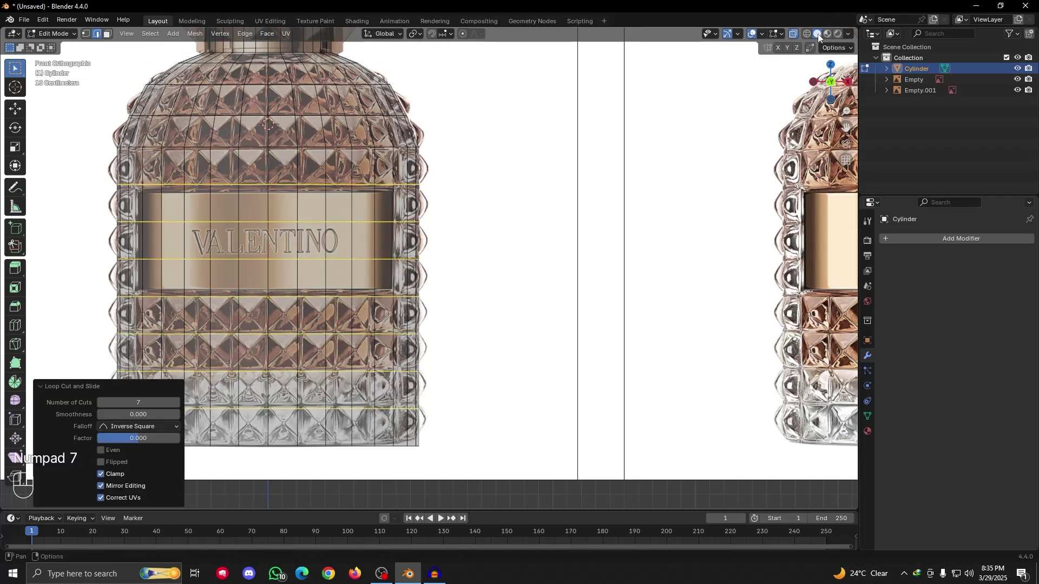
Turn off X-ray and select a single front face just below the bottle's shoulder in face select mode
click(794, 34)
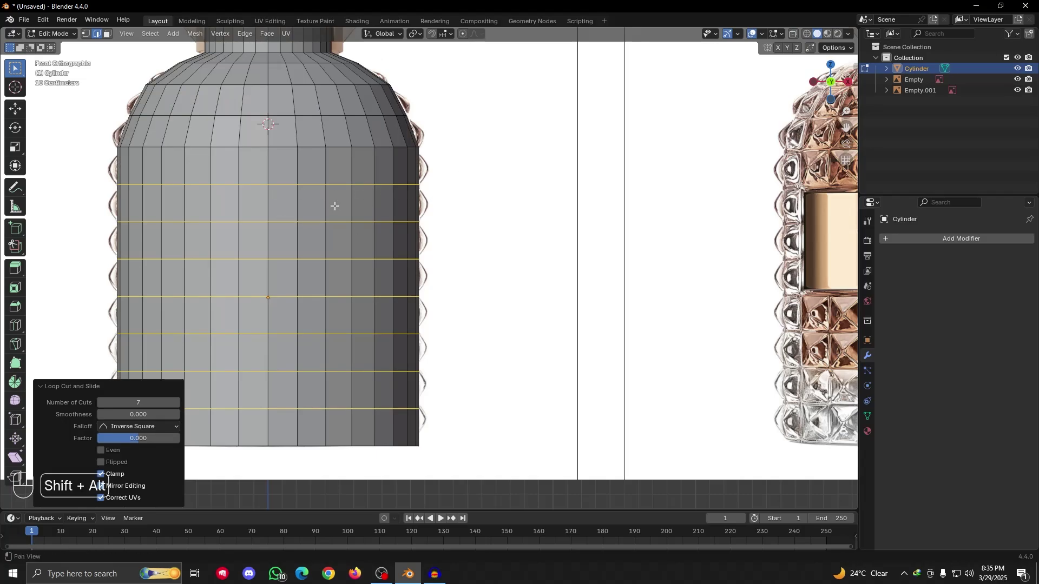
shift+middle_drag(338, 205, 376, 229)
click(108, 35)
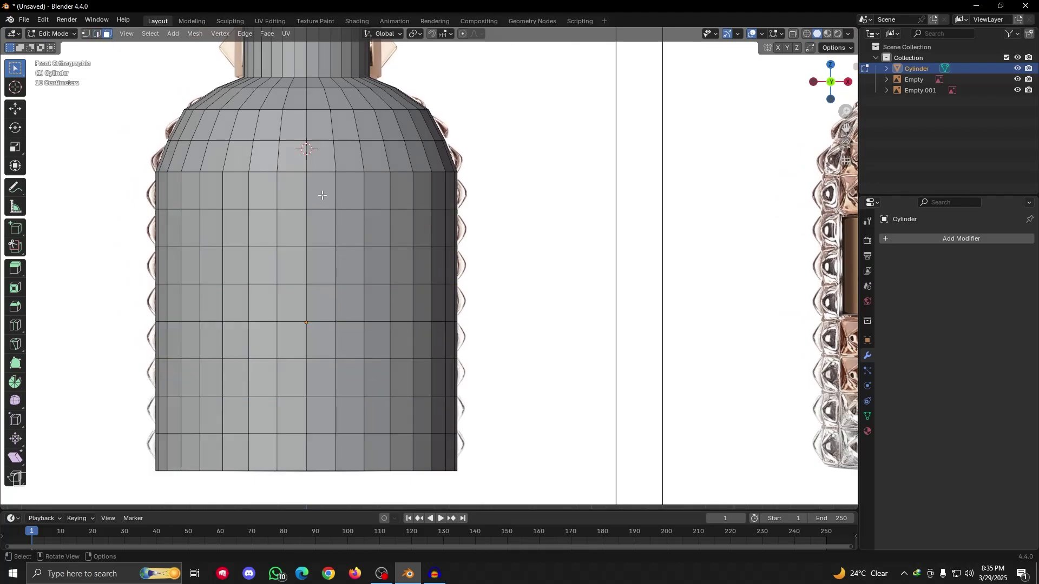
click(323, 196)
scroll(346, 197, down, 4)
alt+drag(403, 225, 425, 233)
shift+middle_drag(648, 244, 541, 269)
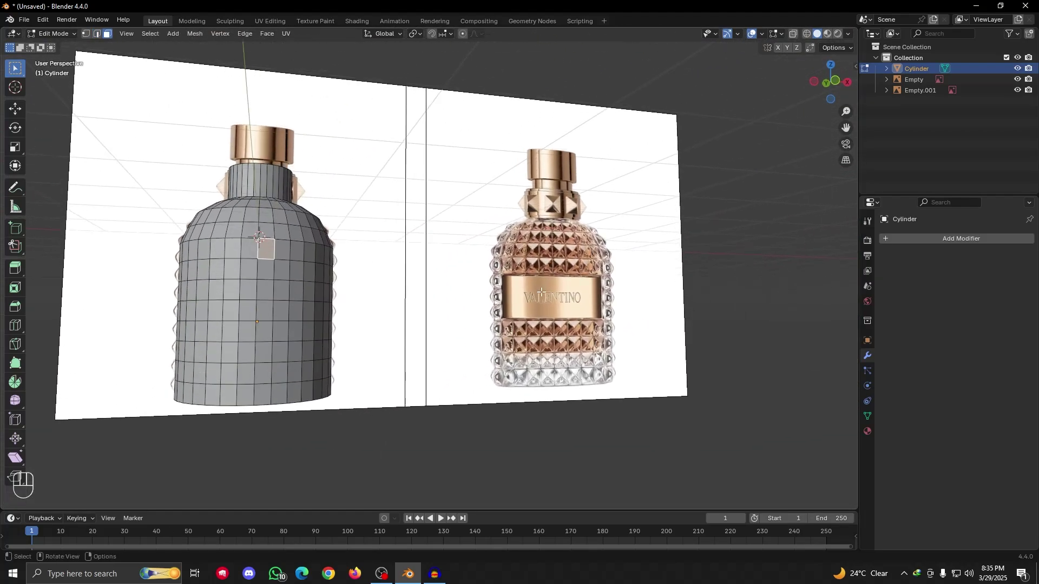
key(KP_1)
scroll(595, 260, up, 3)
shift+middle_drag(701, 236, 535, 259)
shift+middle_drag(215, 330, 506, 317)
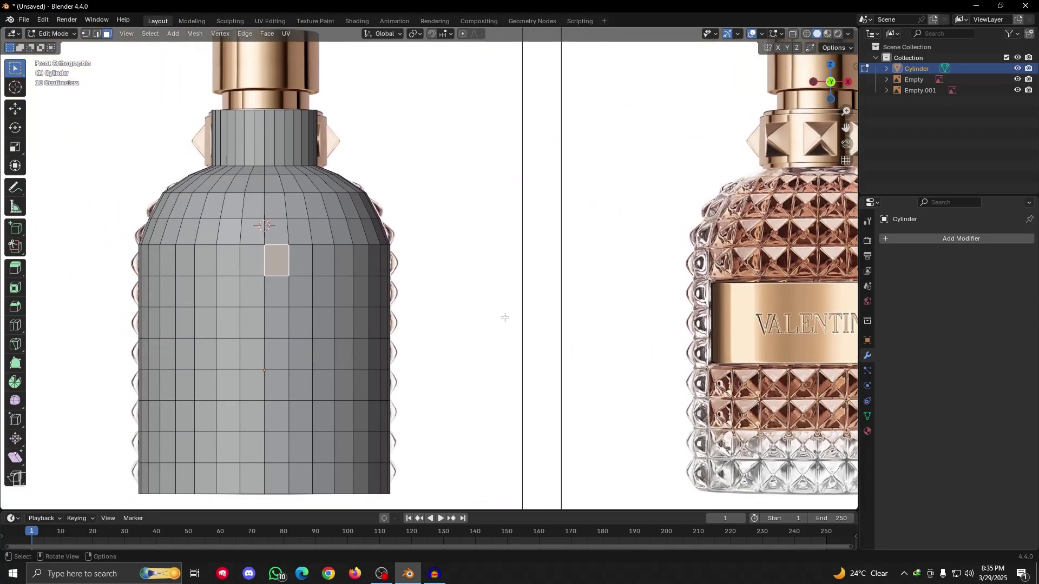
Return to Object Mode and apply the cylinder's location, rotation and scale
scroll(362, 283, down, 2)
alt+drag(343, 265, 376, 284)
alt+shift+drag(347, 259, 431, 287)
key(Tab)
key(ctrl+a)
click(431, 287)
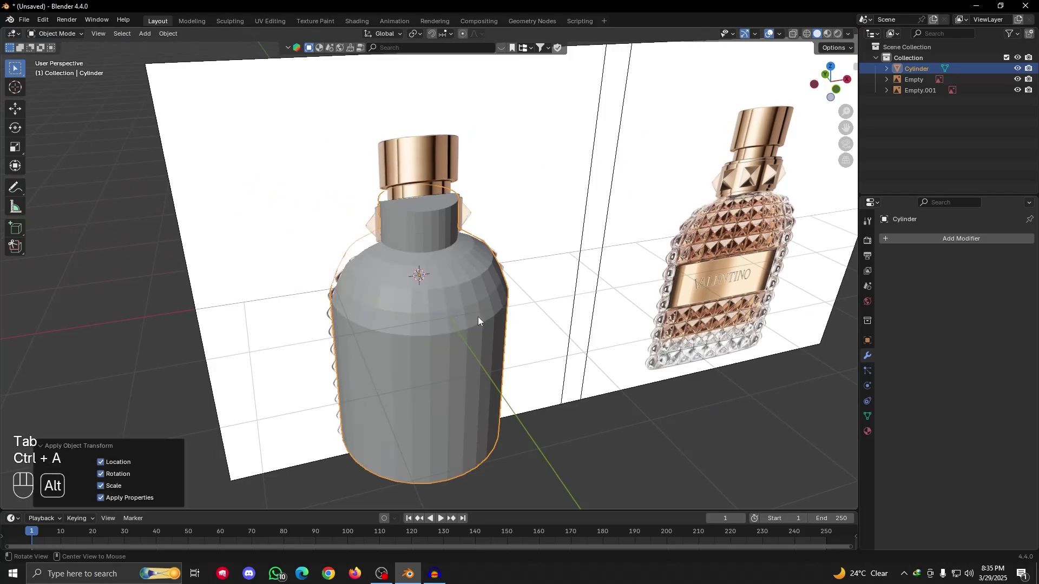
Delete the face capping the top of the cylinder's neck and return to Object Mode
mouse_move(478, 317)
alt+mouse_down()
mouse_move(499, 345)
mouse_move(462, 355)
mouse_move(469, 325)
alt+mouse_up()
key(Tab)
scroll(470, 325, up, 2)
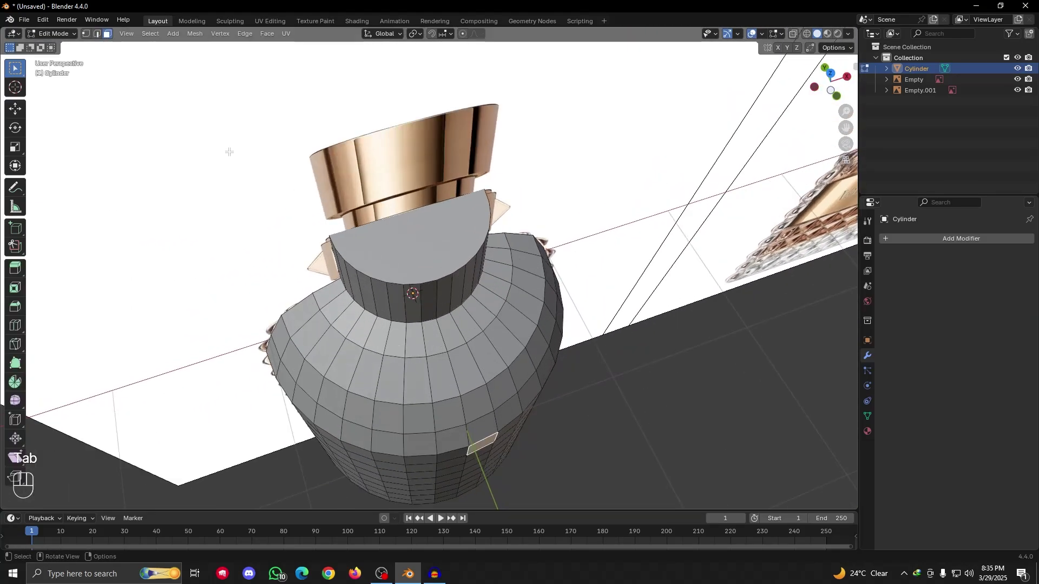
click(433, 226)
key(Delete)
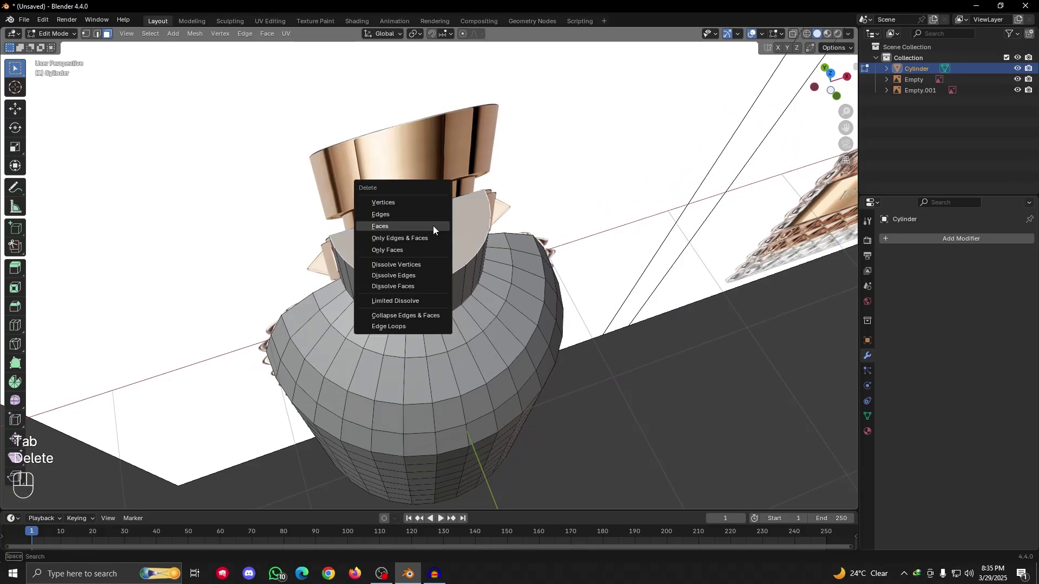
click(403, 226)
scroll(433, 254, down, 4)
key(Tab)
key(grave)
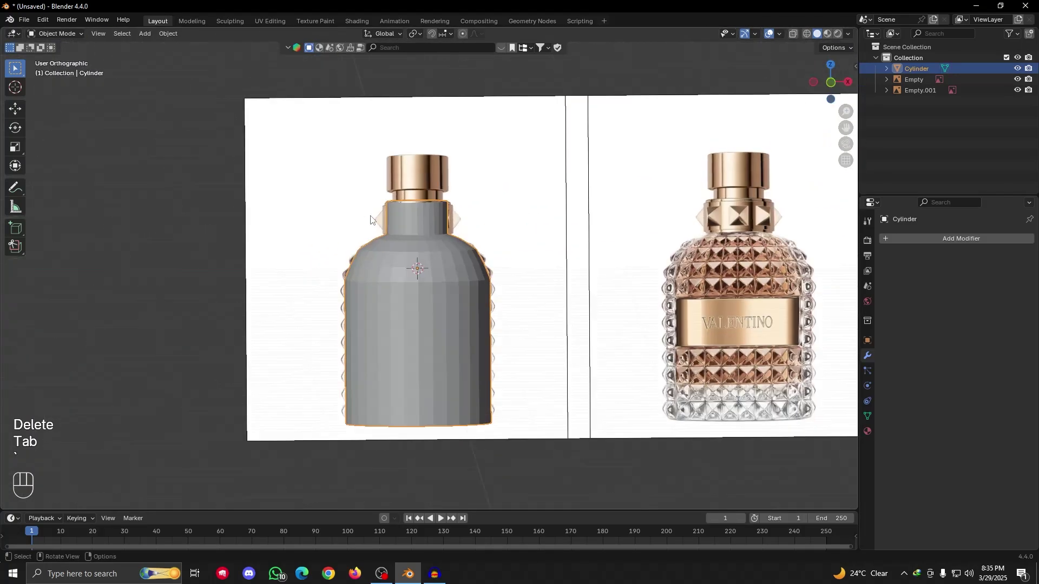
Examine the stud pattern on the duplicate reference and compare it with the modelled body and open neck
scroll(419, 241, up, 1)
alt+shift+drag(645, 244, 372, 238)
alt+shift+drag(502, 313, 481, 214)
scroll(480, 214, up, 4)
alt+shift+drag(518, 274, 478, 257)
scroll(427, 283, down, 2)
alt+shift+drag(427, 284, 545, 410)
alt+drag(260, 270, 281, 279)
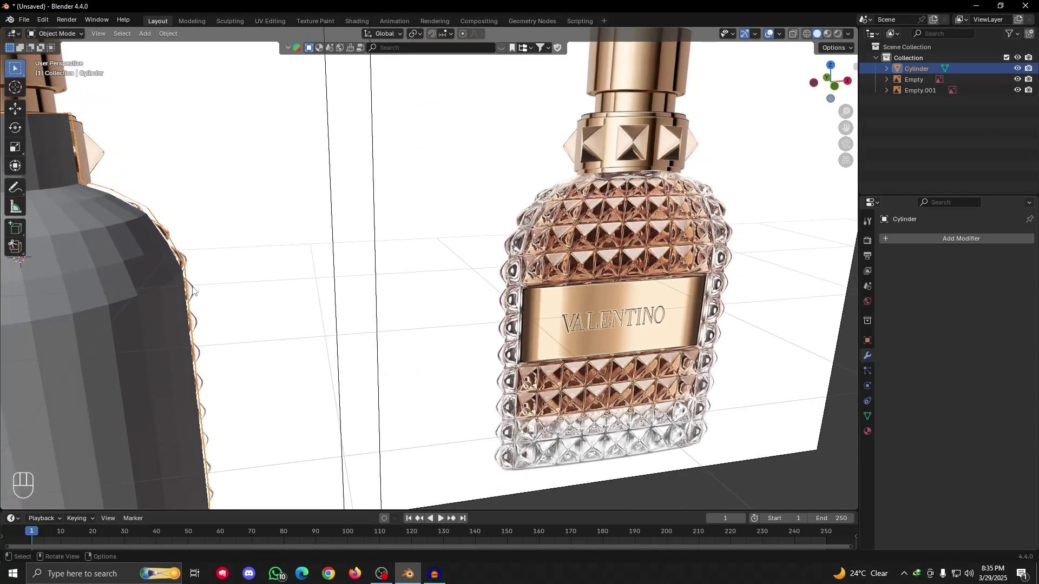
alt+shift+drag(132, 268, 446, 334)
scroll(443, 333, up, 1)
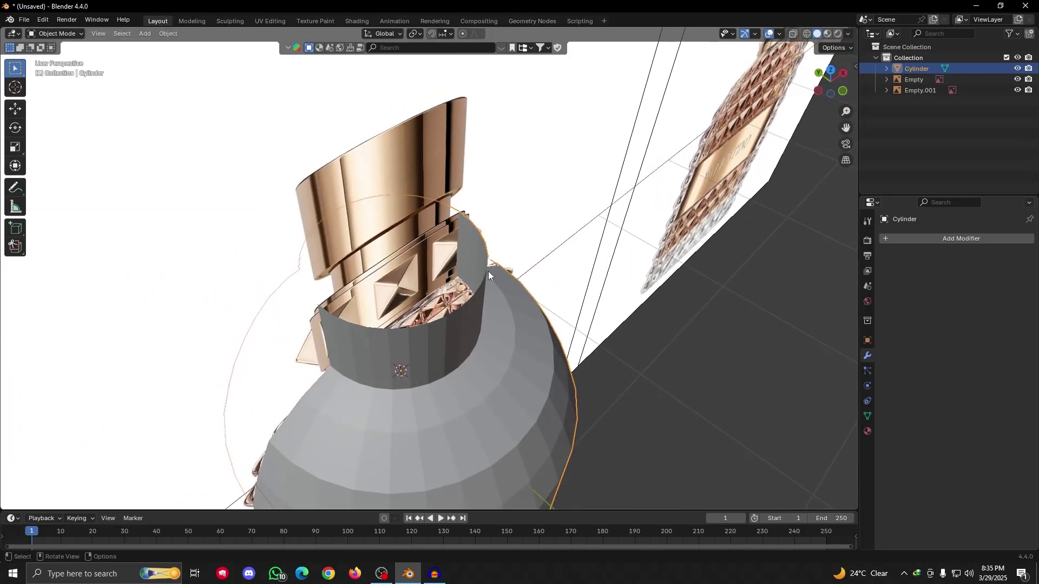
Mark the glass edge beside the gold label on the duplicate reference with annotation strokes, and erase them
key(grave)
click(485, 218)
alt+shift+drag(610, 300, 387, 278)
scroll(387, 273, down, 3)
scroll(387, 275, down, 1)
alt+shift+drag(579, 293, 475, 228)
scroll(484, 274, up, 2)
scroll(475, 228, up, 1)
scroll(475, 228, up, 2)
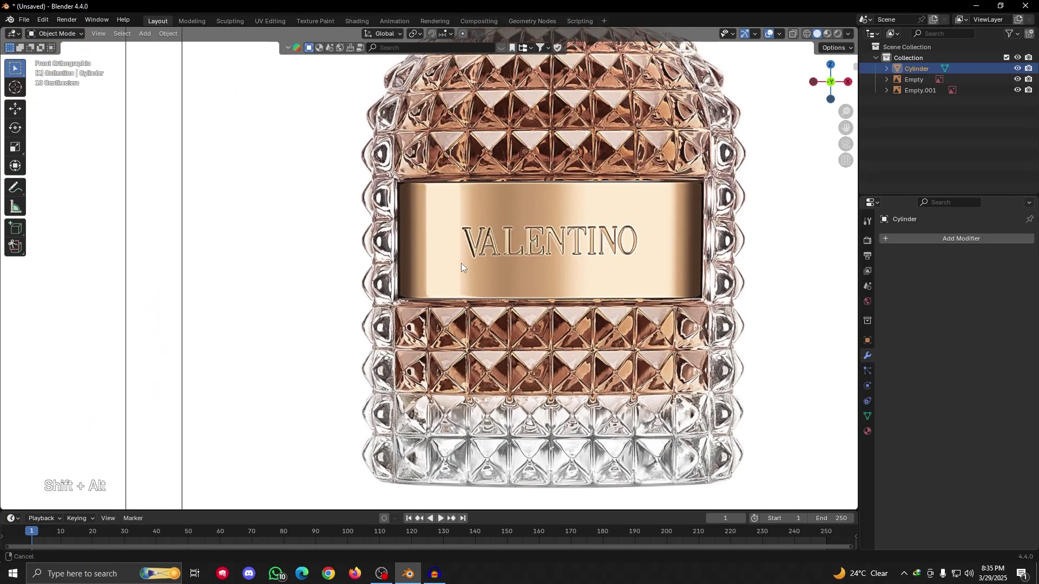
key(d)
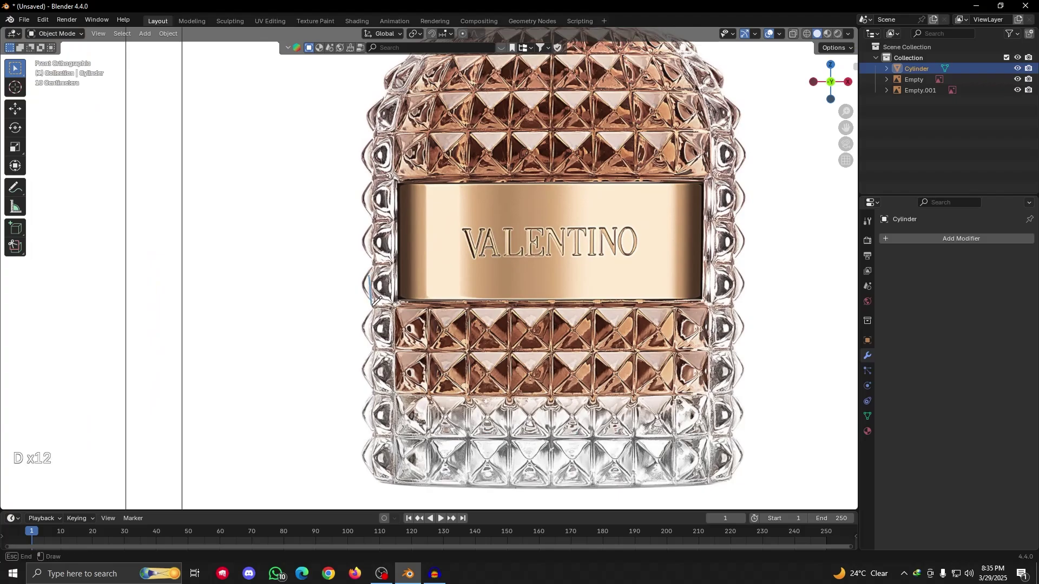
scroll(377, 301, down, 2)
scroll(381, 310, up, 4)
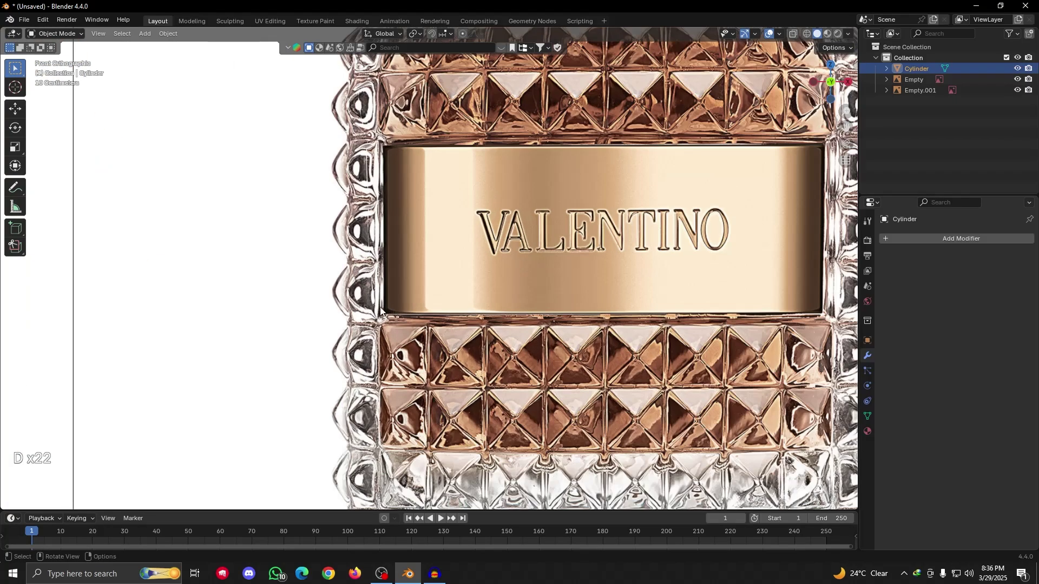
key(d)
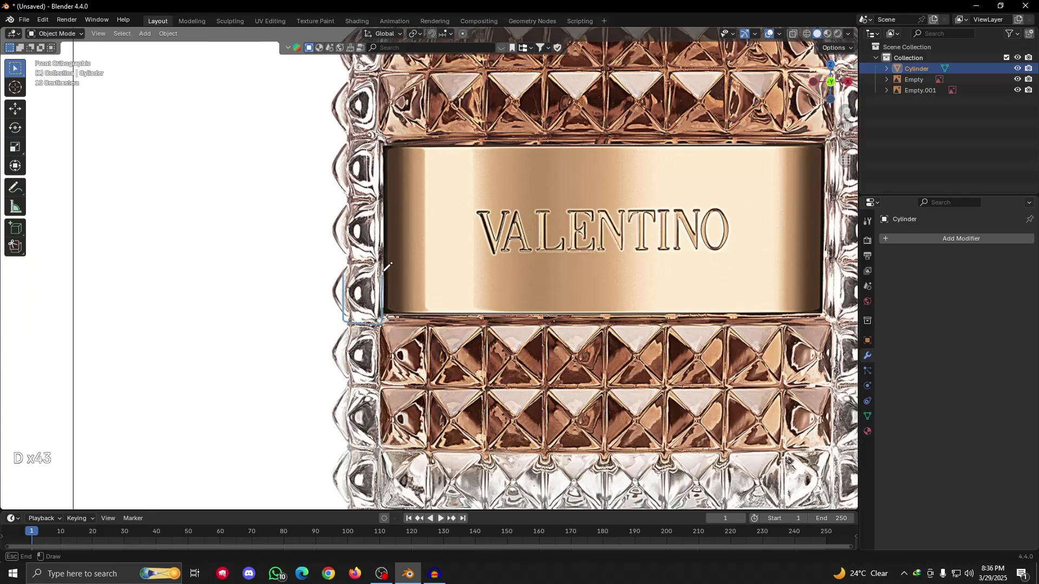
mouse_move(405, 96)
mouse_down()
mouse_move(386, 232)
mouse_move(488, 323)
mouse_up()
right_drag(421, 163, 330, 267)
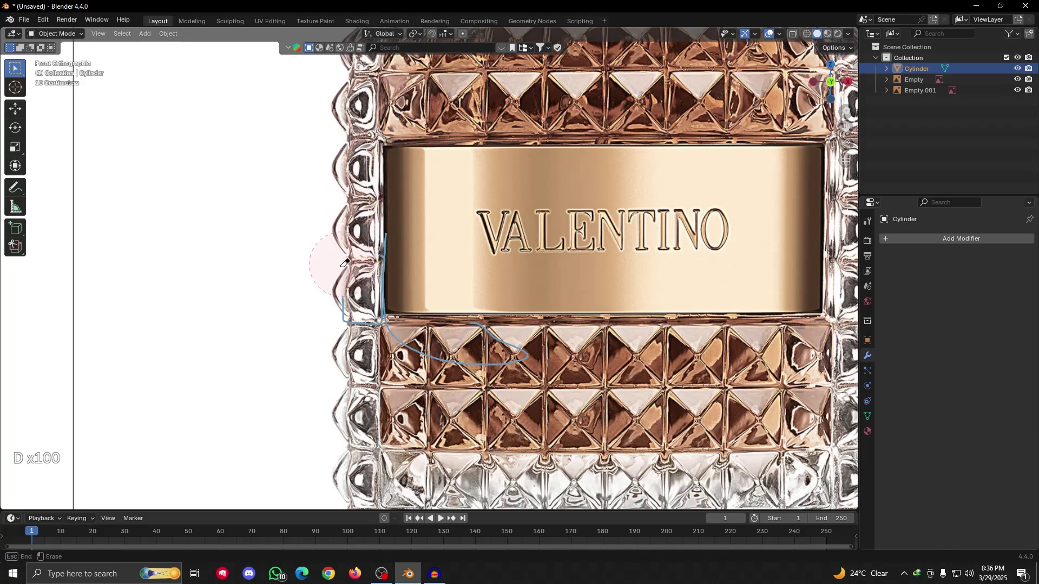
Select the whole cylinder mesh in Edit Mode and turn on X-ray in front view
scroll(399, 338, down, 5)
middle_drag(399, 338, 366, 296)
key(Tab)
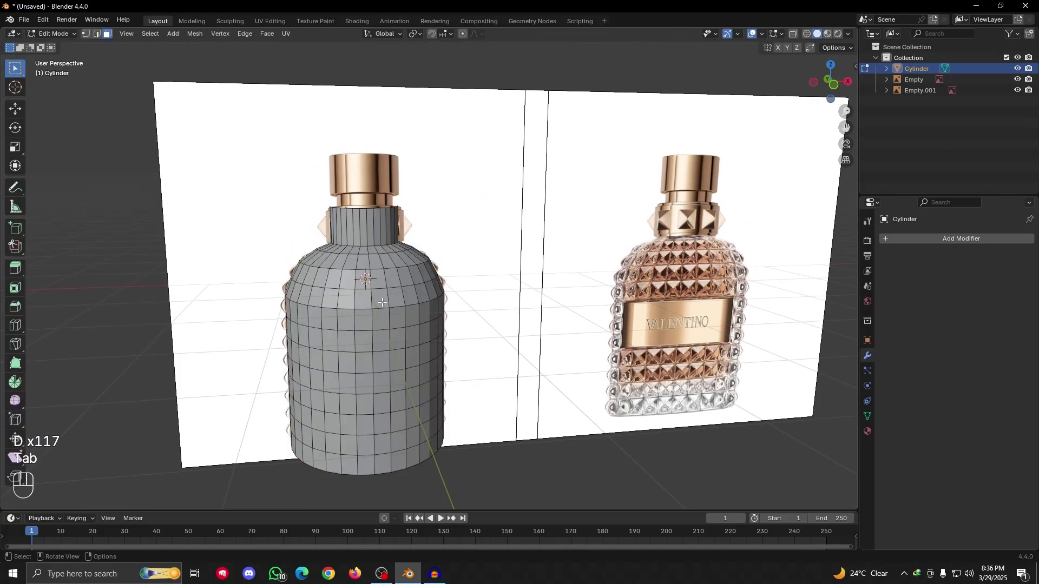
key(a)
key(KP_1)
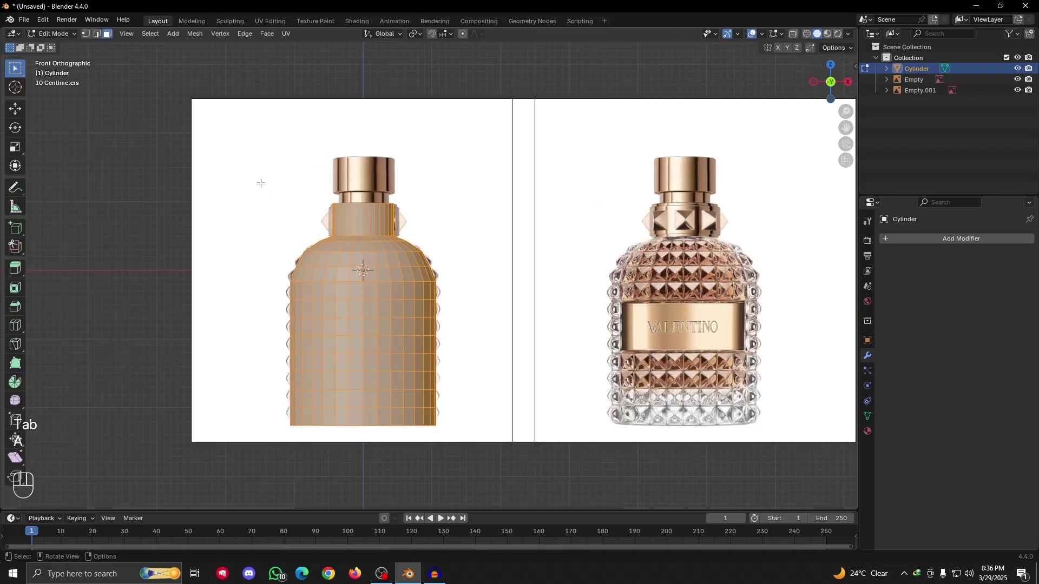
click(796, 33)
shift+middle_drag(423, 315, 501, 300)
scroll(501, 300, up, 3)
Extrude all faces inward along their normals with an offset of about -0.146 m and enable Offset Even
key(alt+e)
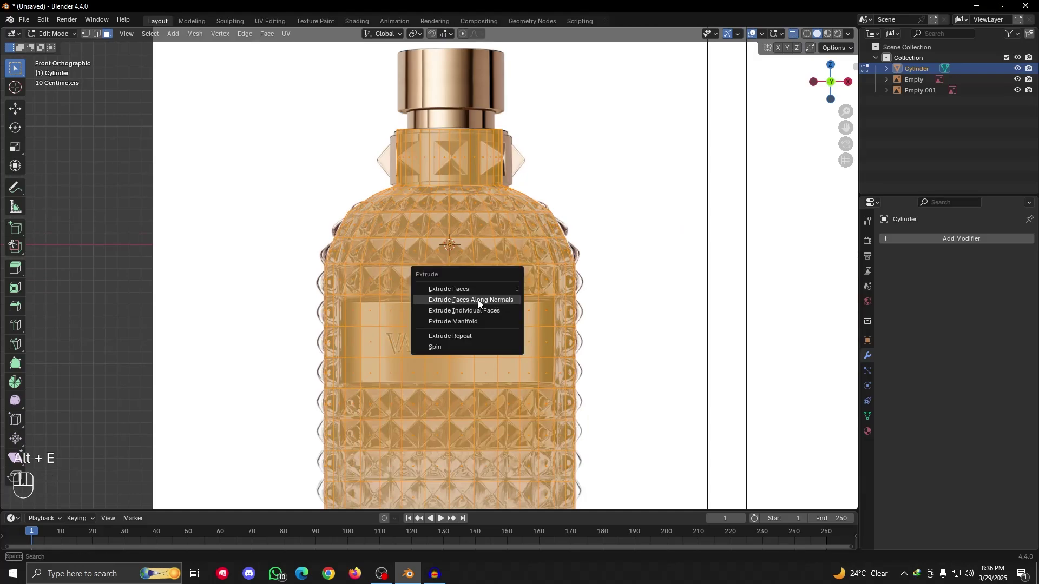
click(478, 300)
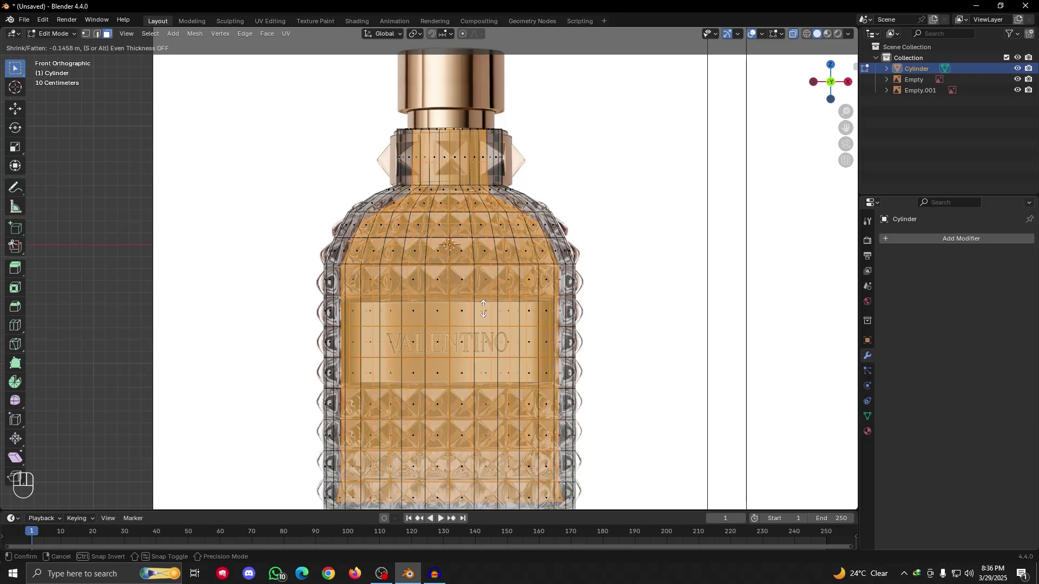
click(483, 309)
shift+middle_drag(450, 376, 459, 286)
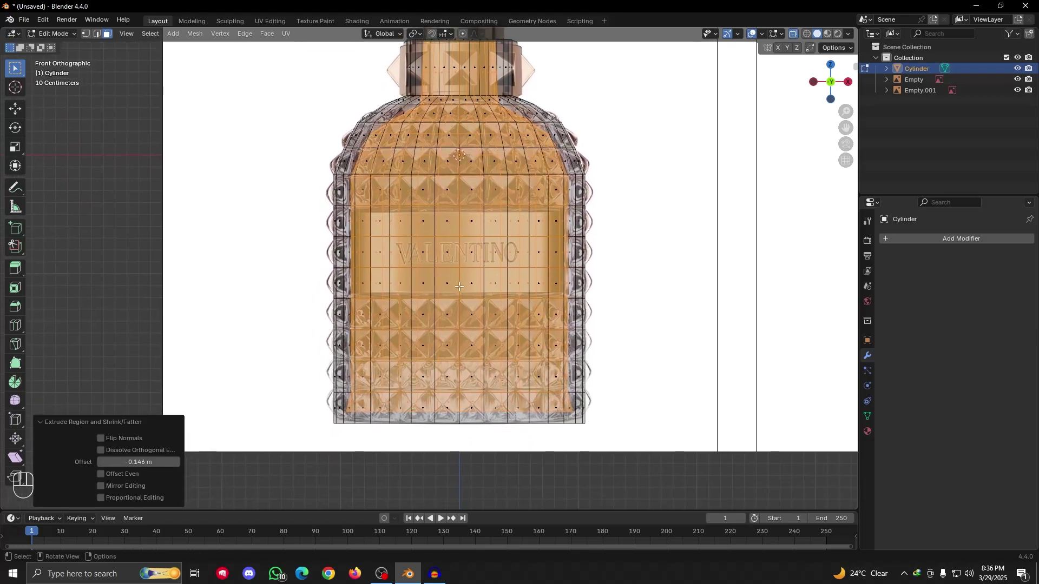
scroll(353, 414, up, 2)
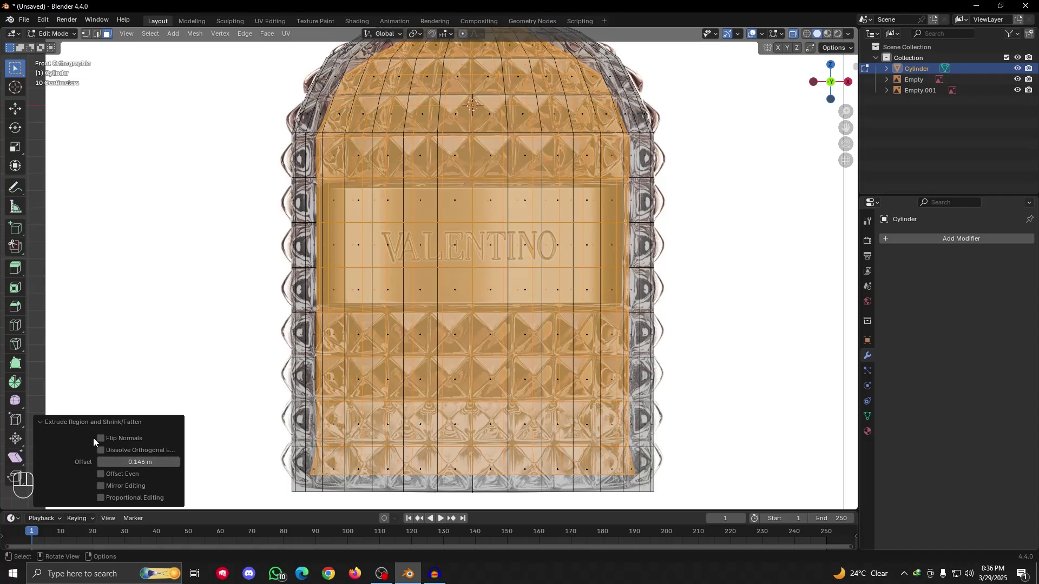
click(102, 473)
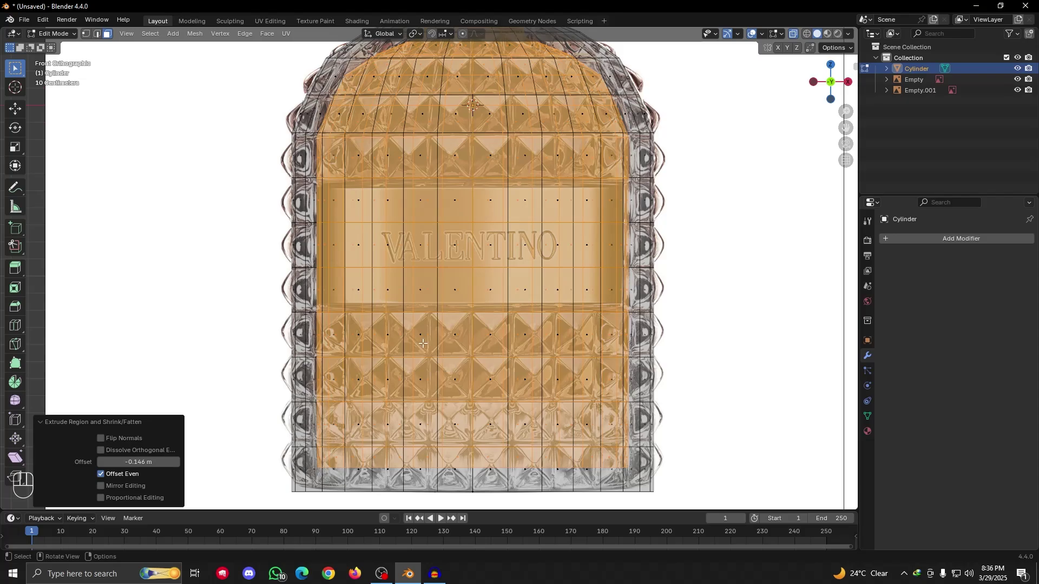
scroll(323, 259, down, 3)
scroll(417, 323, up, 2)
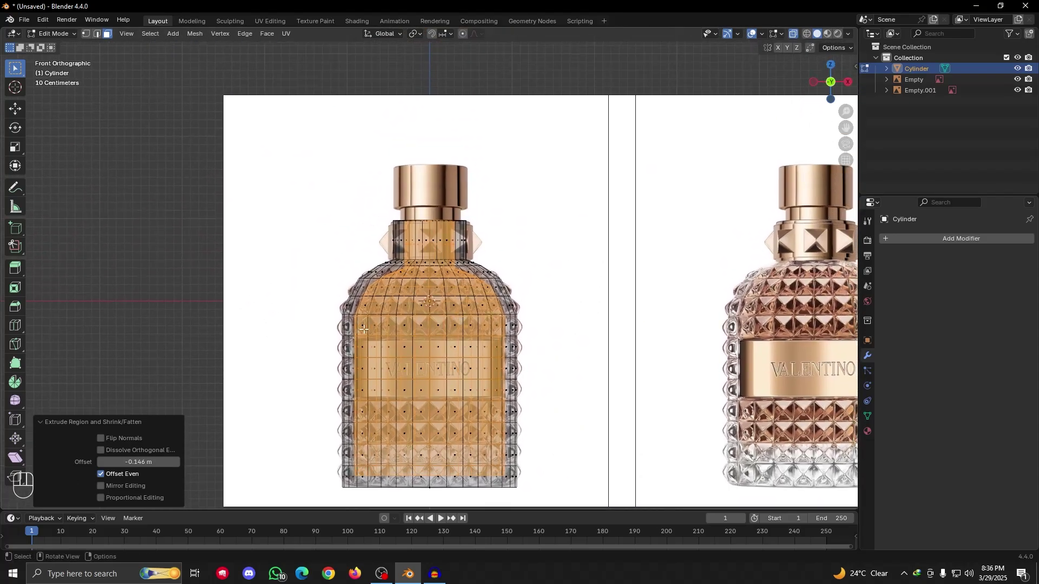
Turn off X-ray and return to Object Mode with the thickened neck opening in view
alt+shift+drag(418, 323, 380, 375)
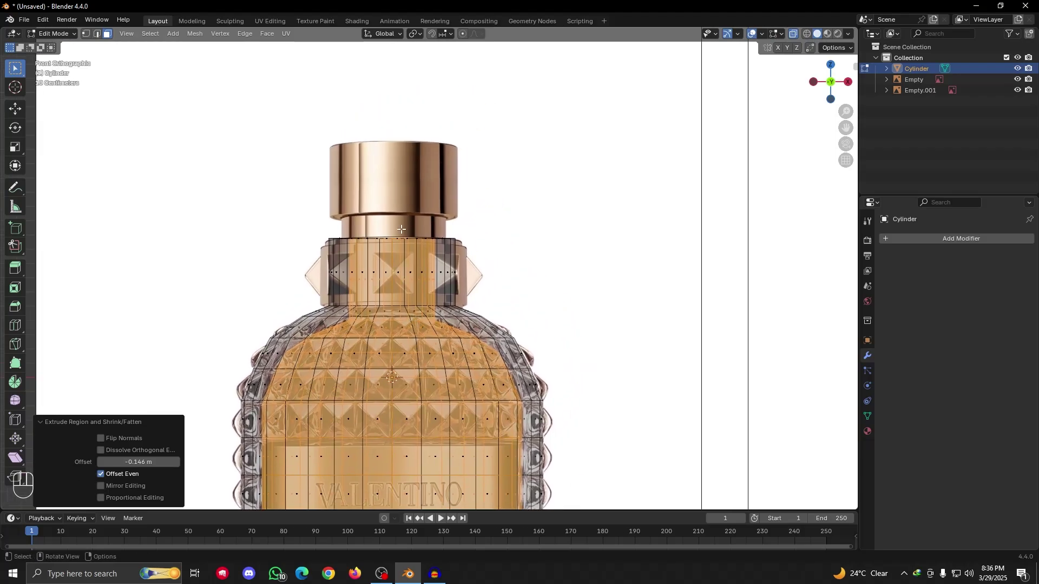
click(793, 34)
scroll(476, 287, down, 4)
alt+drag(470, 284, 495, 308)
scroll(493, 311, up, 4)
key(Tab)
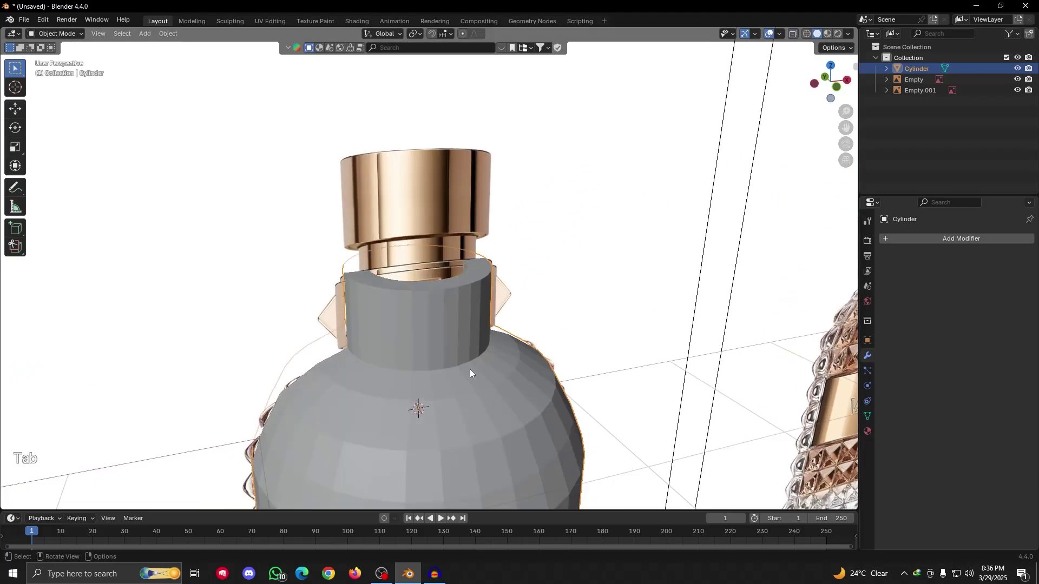
Try auto smooth shading on the bottle body and set it back to flat shading
right_click(431, 320)
click(426, 316)
scroll(433, 330, down, 4)
mouse_move(466, 397)
alt+mouse_down()
mouse_move(412, 383)
mouse_move(446, 393)
alt+mouse_up()
key(grave)
click(420, 363)
scroll(433, 312, up, 2)
right_click(414, 284)
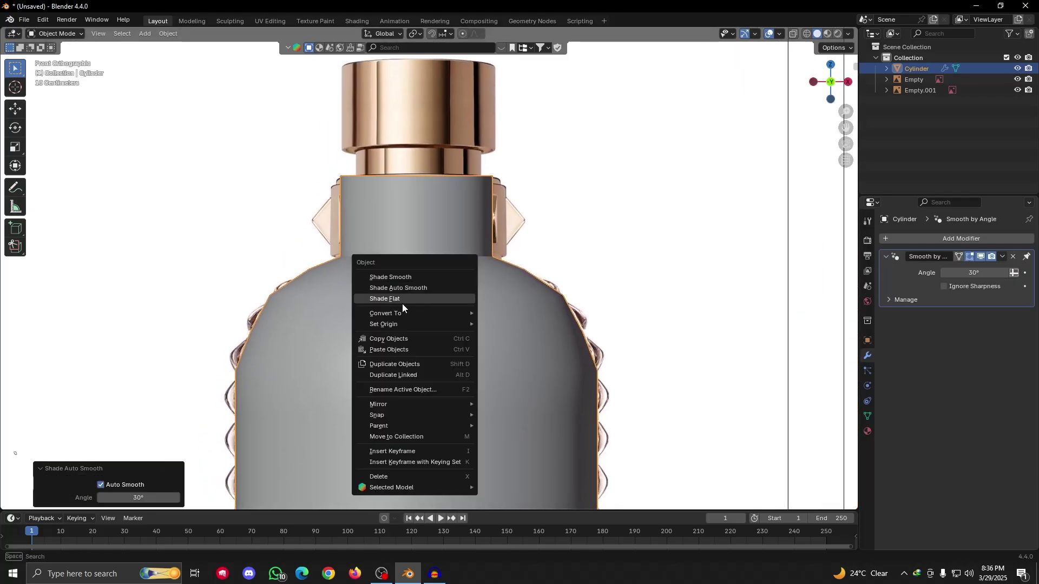
click(403, 298)
Inspect the thickened bottle's face grid in Edit Mode from the front and from an angle
alt+drag(427, 296, 445, 338)
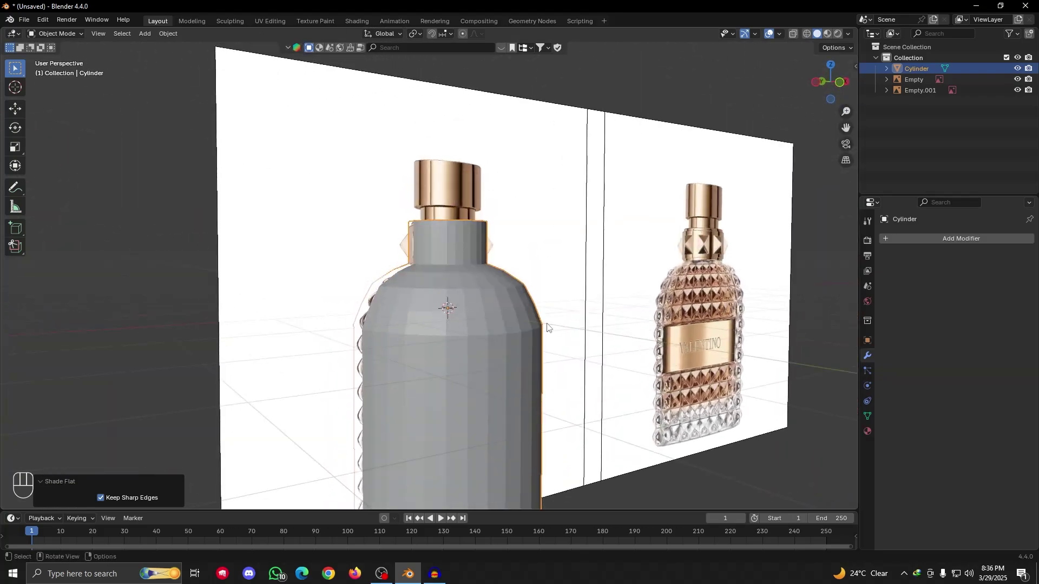
key(grave)
click(443, 305)
scroll(447, 325, up, 2)
key(Tab)
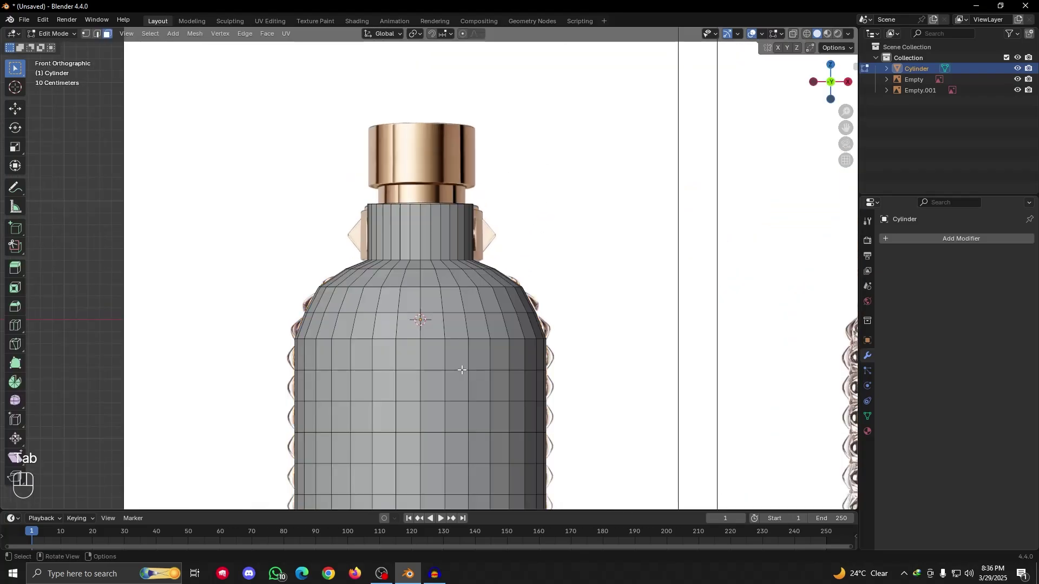
alt+shift+drag(456, 374, 448, 205)
alt+drag(467, 332, 494, 269)
scroll(495, 269, down, 4)
key(grave)
click(455, 276)
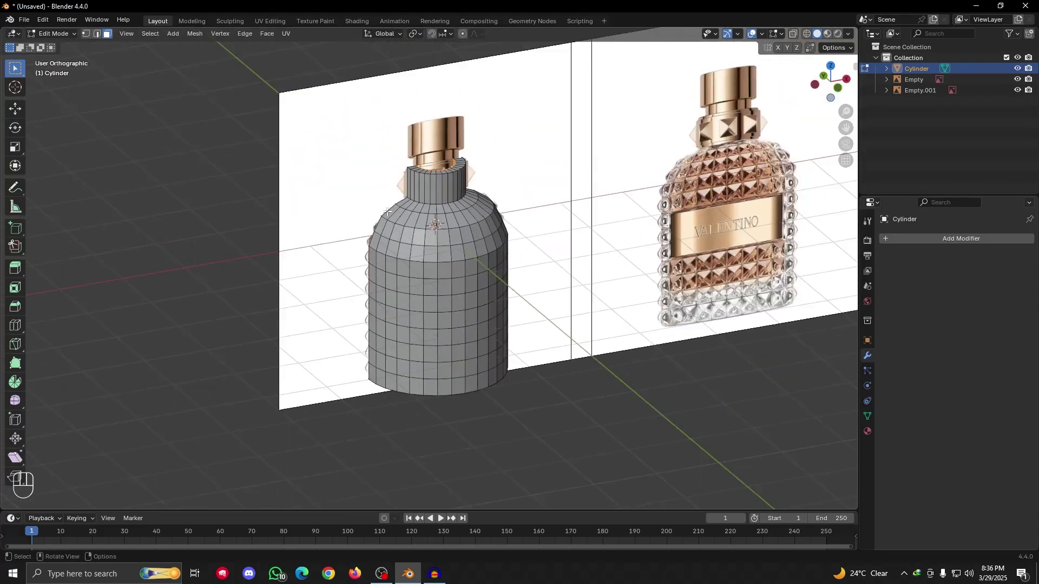
With X-ray on in Object Mode, mark studs above the duplicate reference's label with diagonal annotation strokes, and erase them
key(alt+z)
alt+shift+drag(565, 237, 566, 302)
scroll(491, 319, up, 2)
key(Tab)
scroll(571, 306, down, 2)
alt+shift+drag(633, 322, 500, 326)
scroll(531, 318, up, 4)
alt+shift+drag(591, 304, 468, 320)
key(d)
mouse_move(474, 282)
mouse_down()
mouse_move(495, 304)
mouse_move(470, 310)
mouse_up()
mouse_move(516, 284)
mouse_down()
mouse_move(531, 308)
mouse_move(510, 312)
mouse_up()
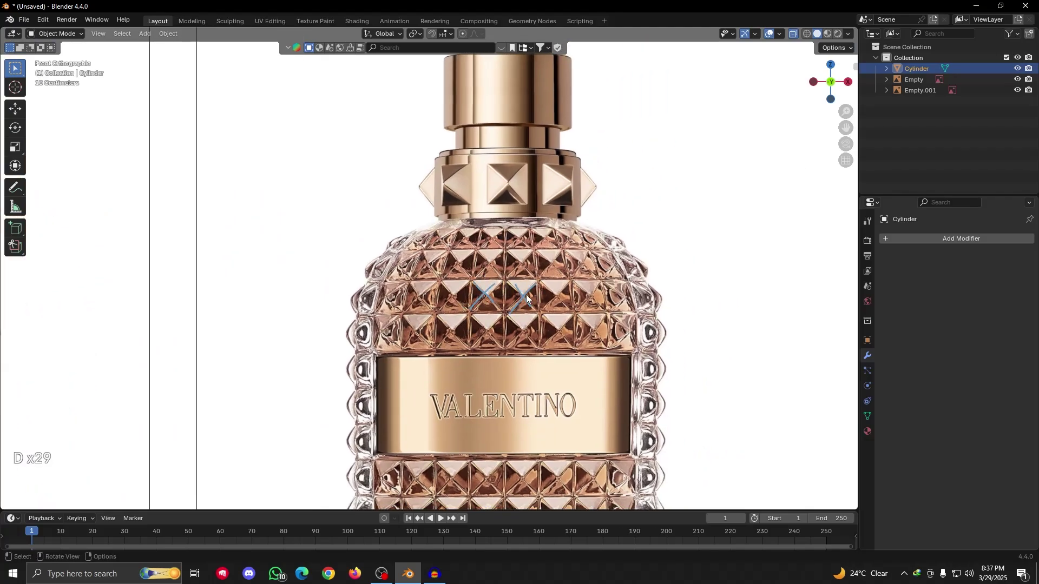
drag(546, 281, 572, 310)
mouse_move(608, 277)
right_down()
mouse_move(617, 273)
mouse_move(401, 290)
mouse_move(476, 308)
right_up()
Undo the erasing of the stud annotations, erase the strokes again, and turn off X-ray
scroll(517, 319, down, 5)
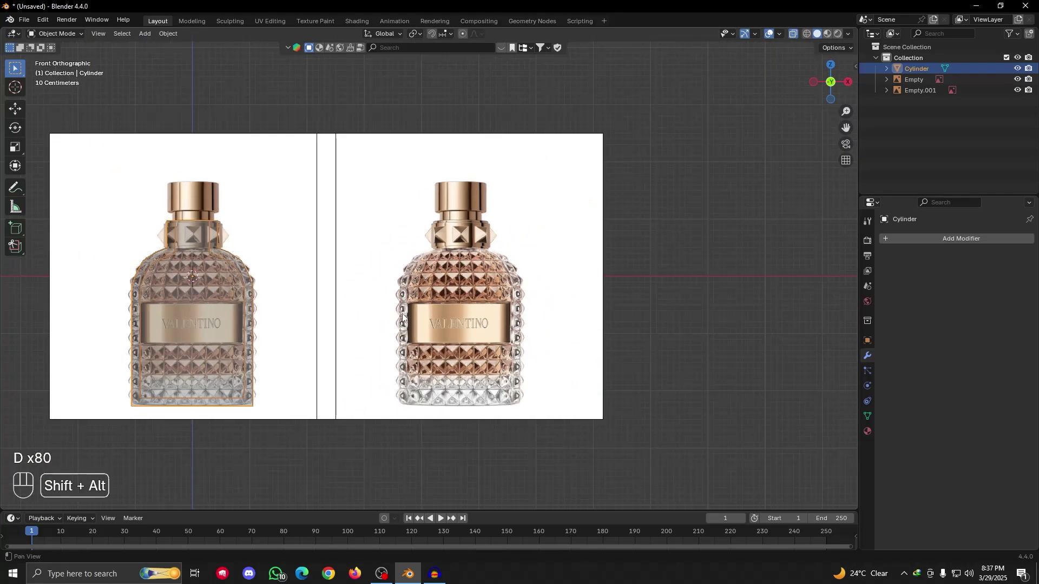
alt+shift+drag(271, 340, 445, 364)
scroll(444, 365, up, 2)
alt+shift+drag(315, 400, 406, 366)
scroll(516, 319, up, 3)
scroll(516, 320, down, 4)
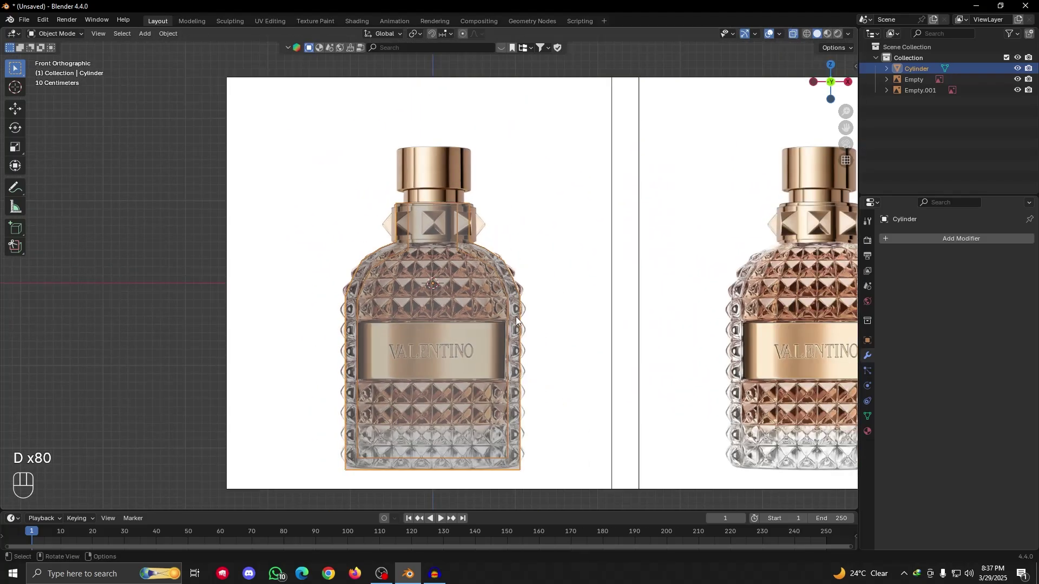
key(ctrl+z)
key(ctrl+z)
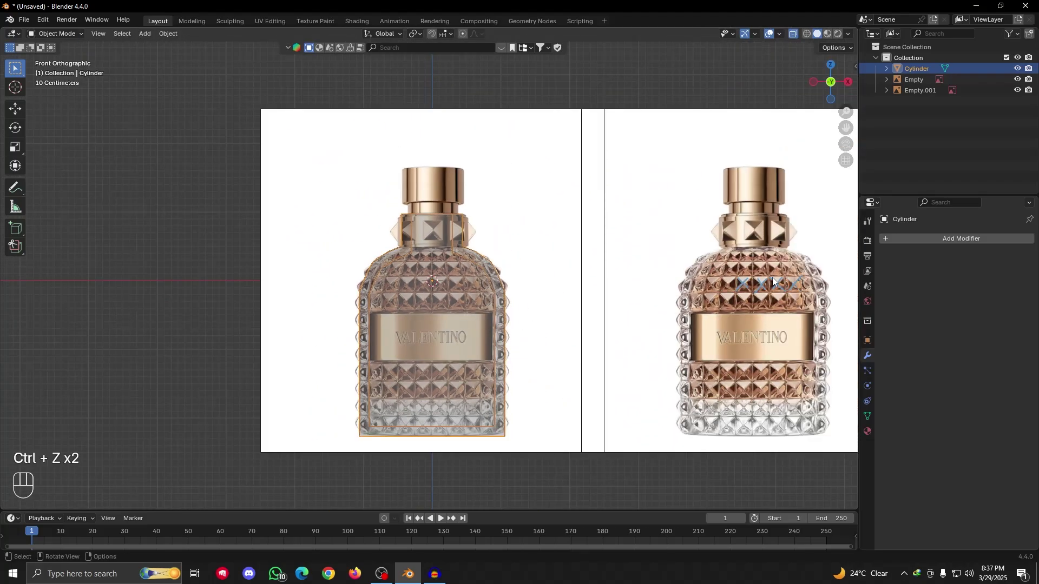
right_drag(798, 271, 712, 283)
scroll(482, 310, up, 3)
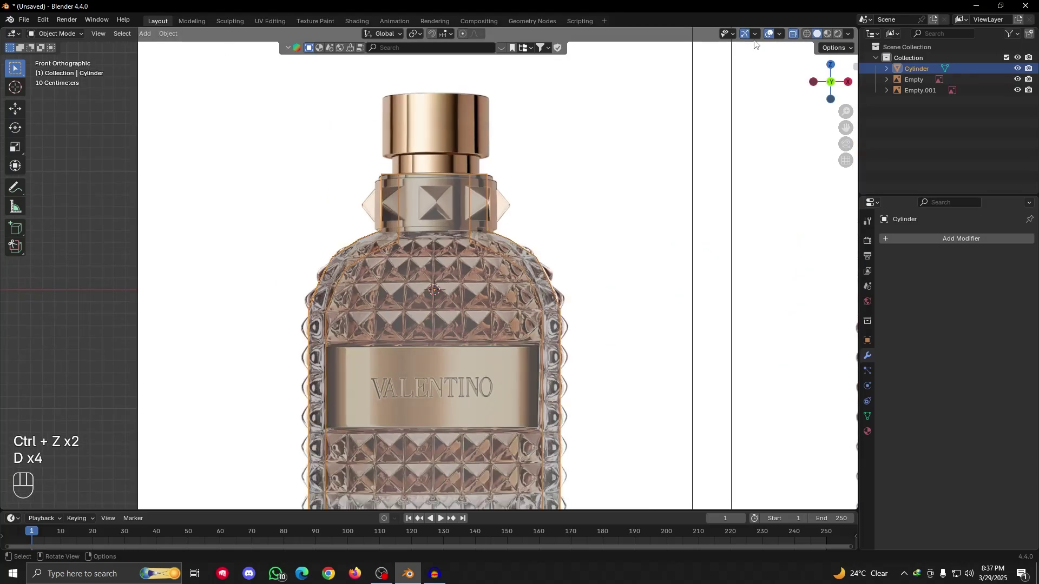
click(793, 33)
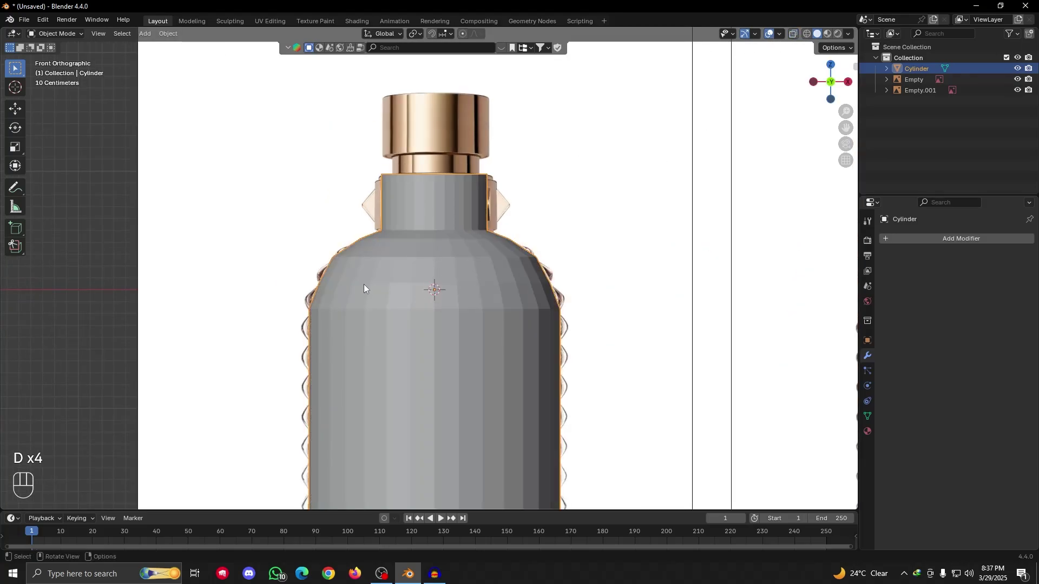
Compare the studs on the duplicate reference's shoulder with the modelled shoulder faces
scroll(364, 288, down, 4)
scroll(579, 314, up, 5)
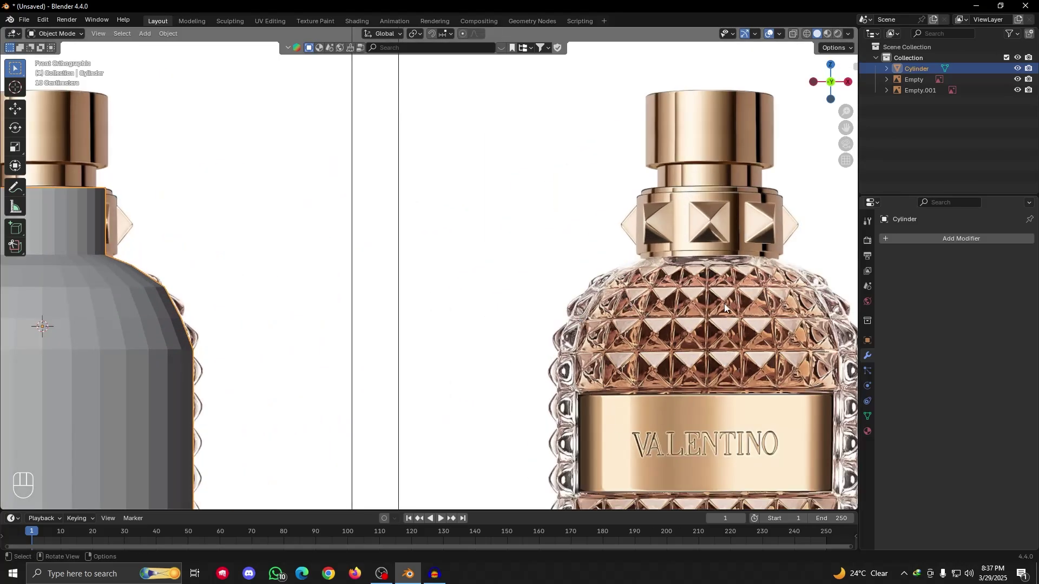
shift+middle_drag(202, 347, 493, 316)
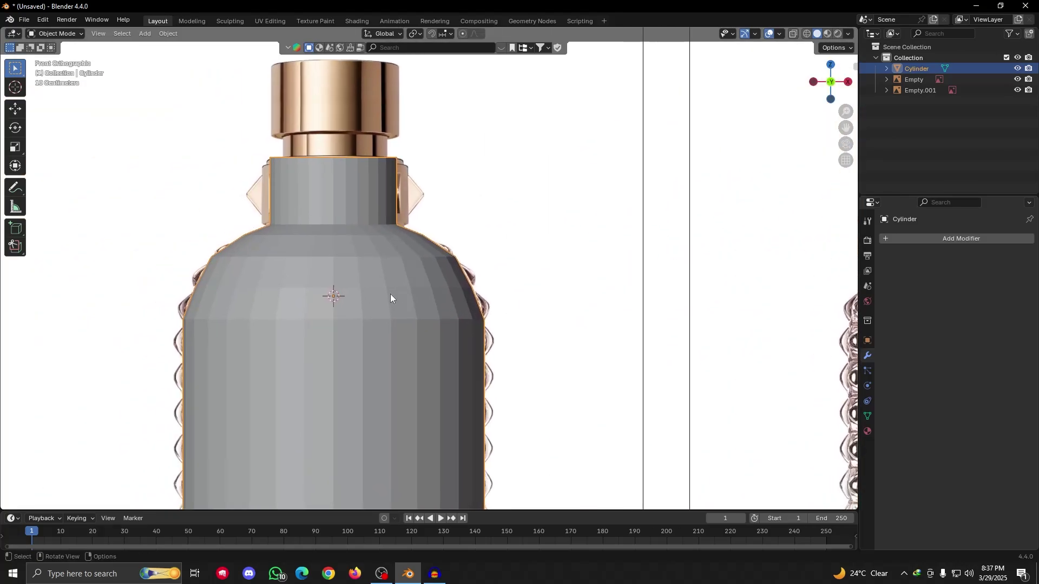
scroll(390, 294, up, 2)
scroll(366, 295, down, 3)
shift+middle_drag(347, 311, 444, 314)
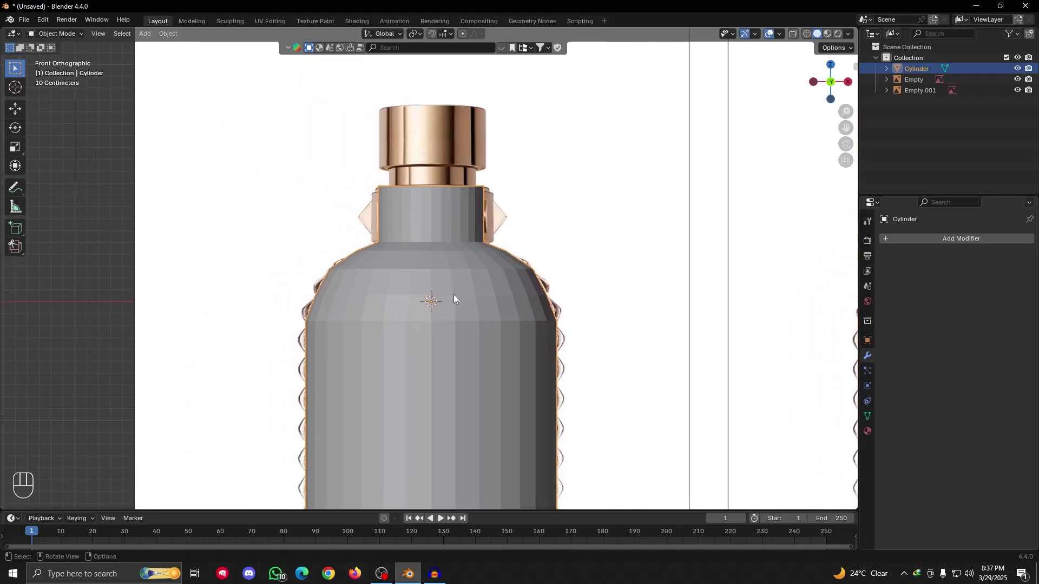
Enter Edit Mode on the cylinder and deselect all faces, using X-ray to check the inner shell
key(Tab)
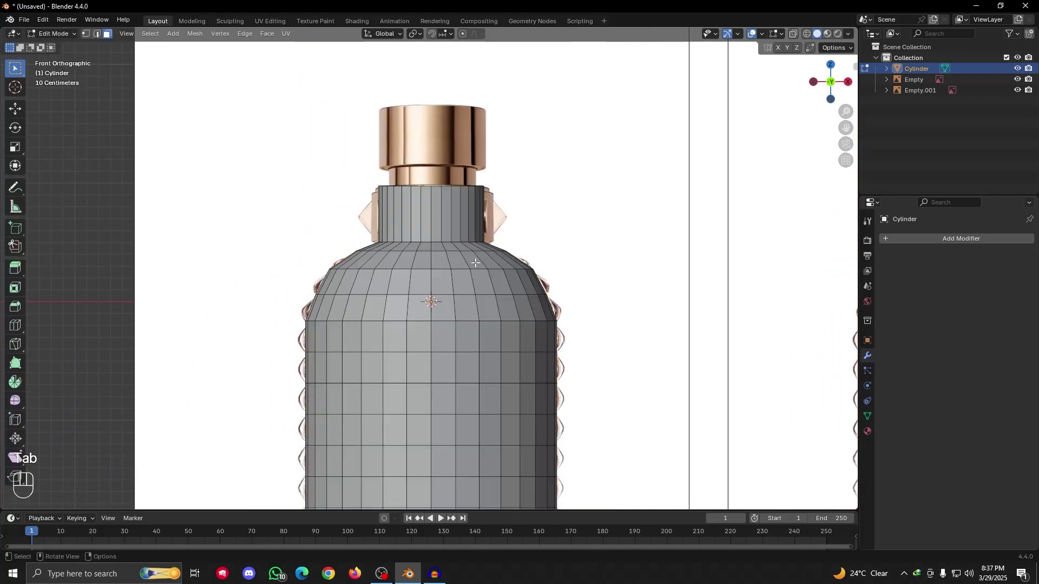
click(794, 34)
key(alt+a)
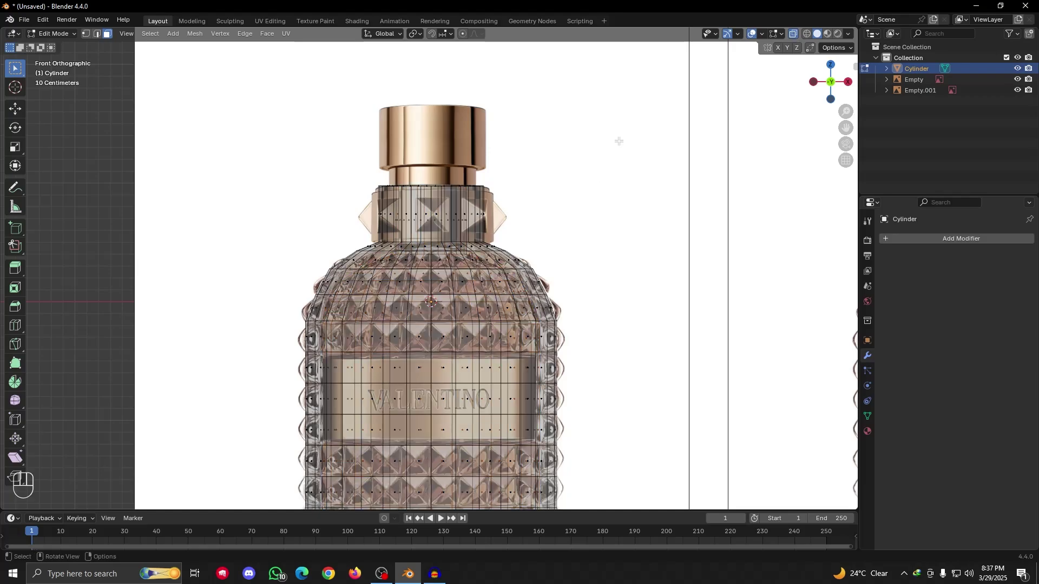
click(794, 34)
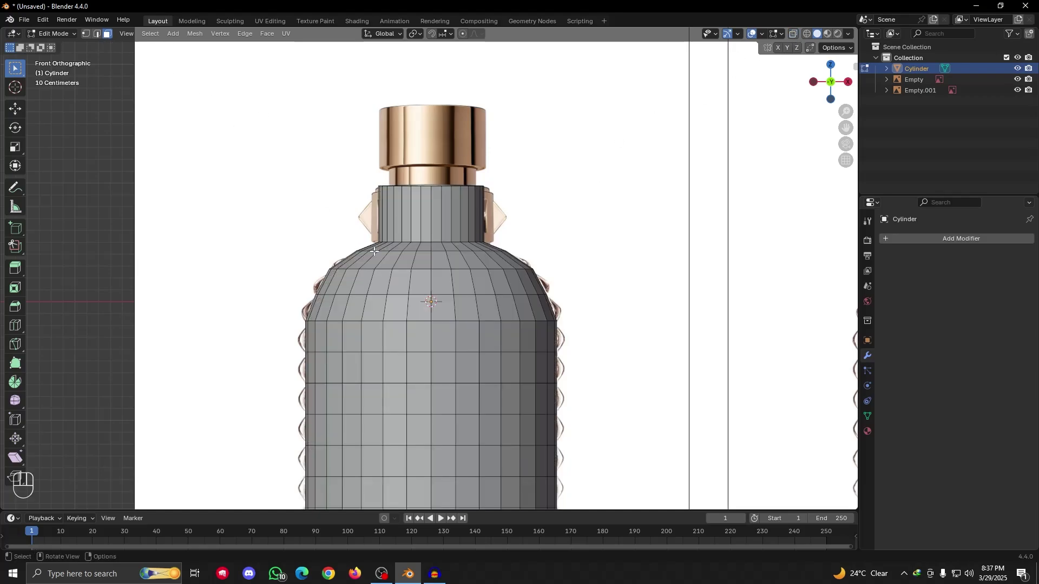
Select the second face loop below the neck, around the upper shoulder of the bottle
scroll(432, 261, up, 3)
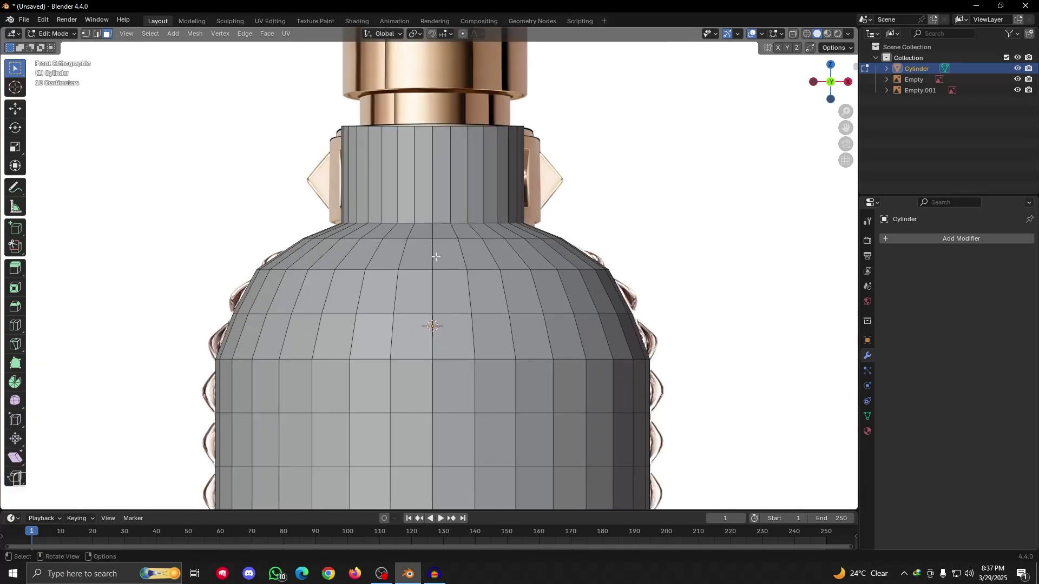
click(435, 256)
alt+click(433, 255)
scroll(572, 273, down, 3)
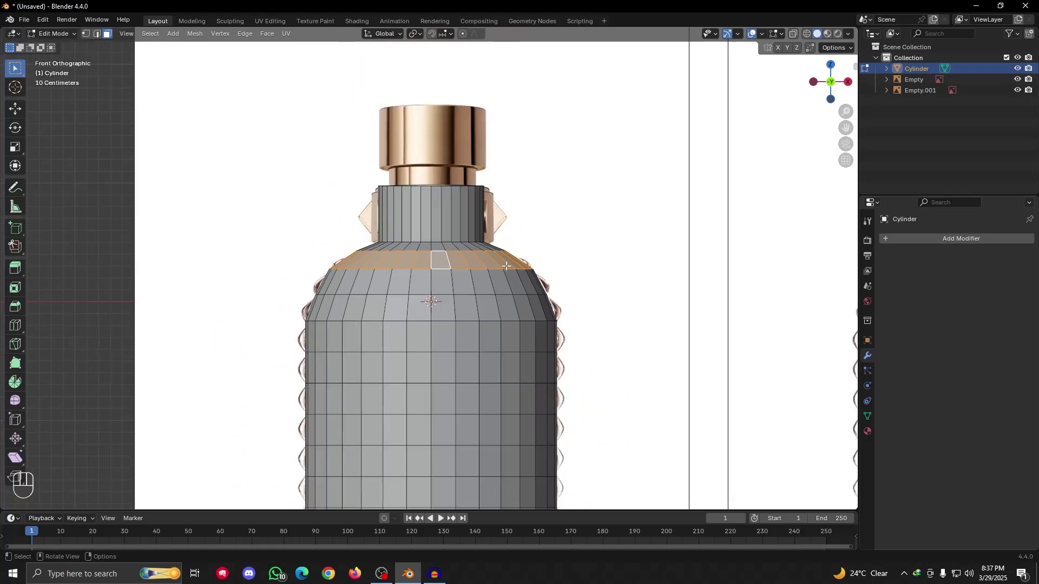
middle_drag(572, 272, 411, 226)
key(KP_1)
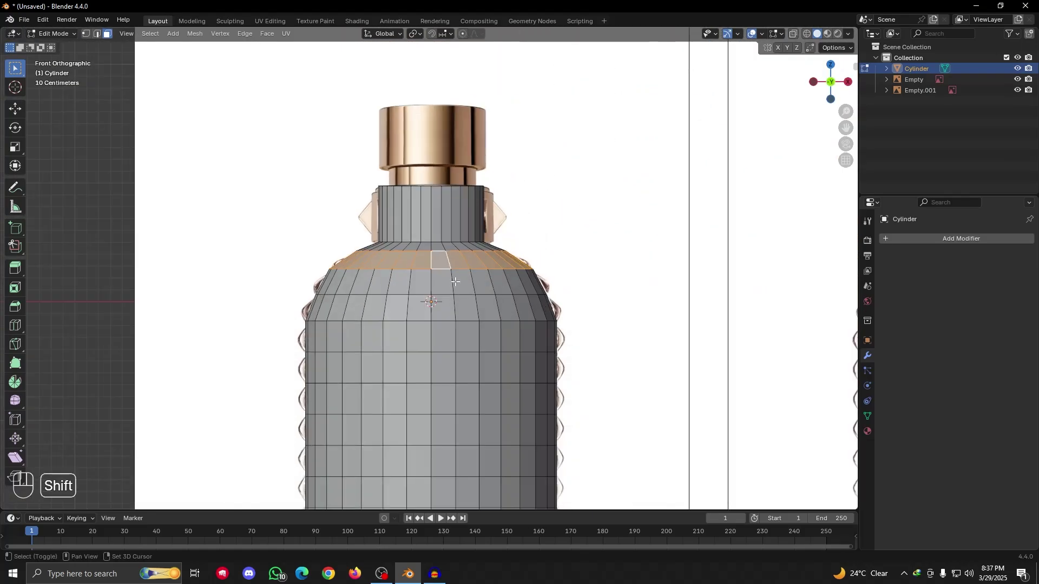
Add the remaining outer face loops from the shoulder down to the bottle's base to the selection
alt+shift+click(457, 284)
alt+shift+click(462, 308)
alt+shift+click(460, 347)
shift+middle_drag(464, 355, 449, 266)
alt+shift+click(457, 308)
alt+shift+click(445, 306)
alt+shift+click(446, 326)
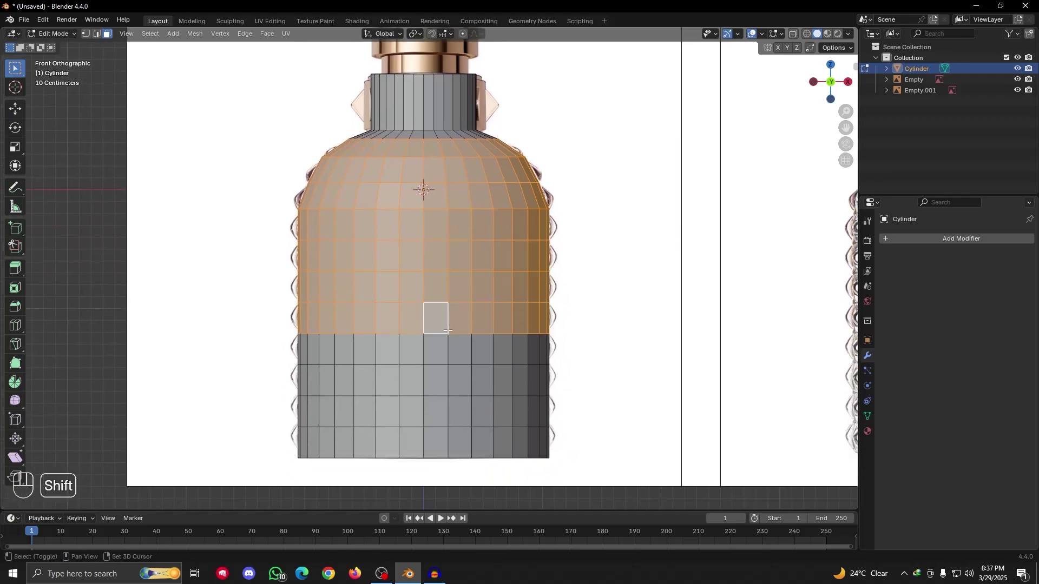
alt+shift+click(447, 354)
alt+shift+click(448, 369)
alt+shift+click(448, 417)
shift+middle_drag(448, 417, 439, 356)
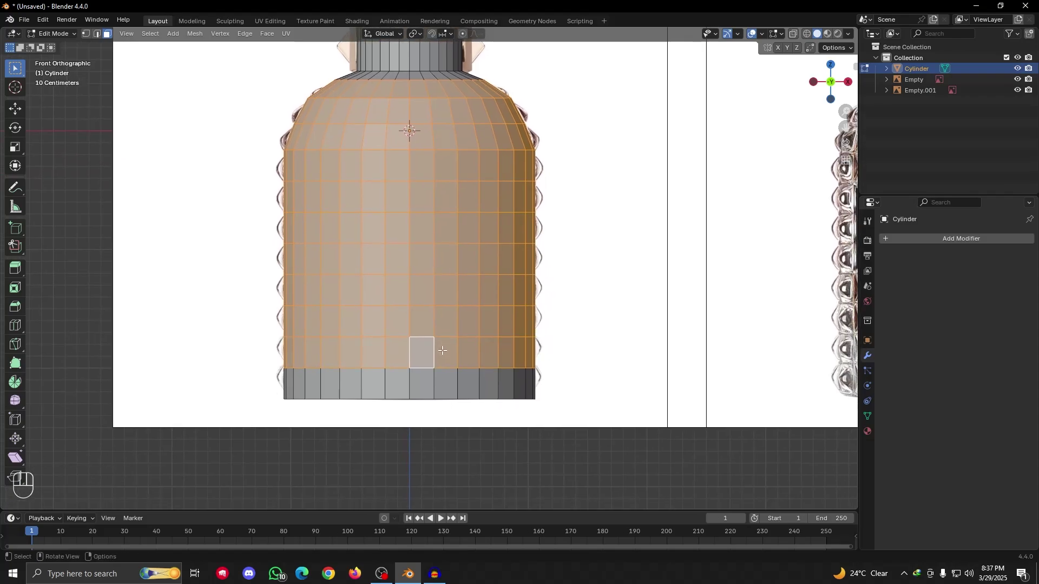
alt+shift+click(435, 390)
scroll(436, 390, down, 4)
scroll(484, 223, up, 2)
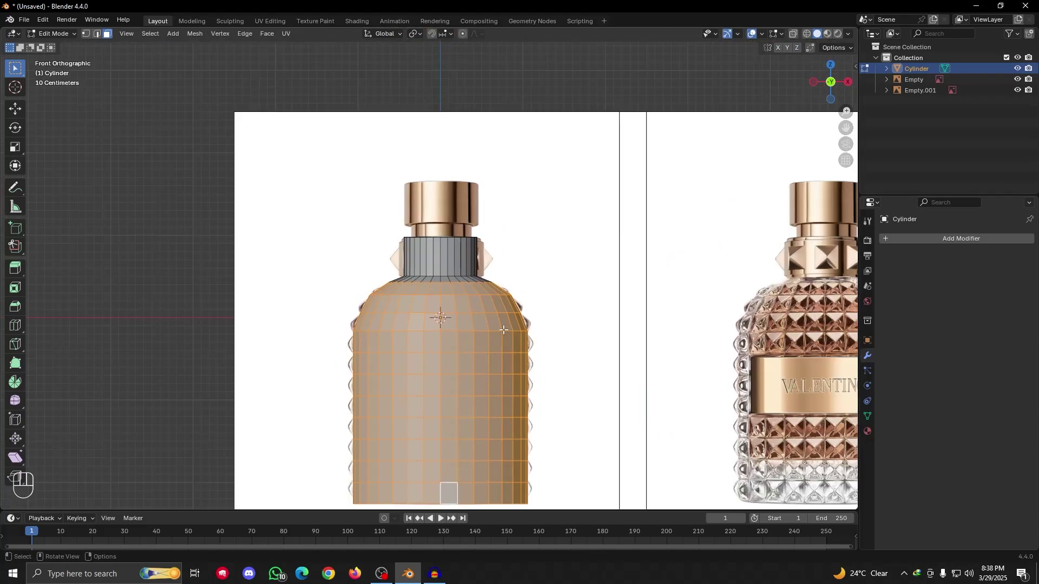
Deselect the column of three faces at the left edge of the VALENTINO plate, using X-ray to locate it
shift+middle_drag(484, 223, 481, 154)
click(793, 34)
scroll(373, 280, up, 2)
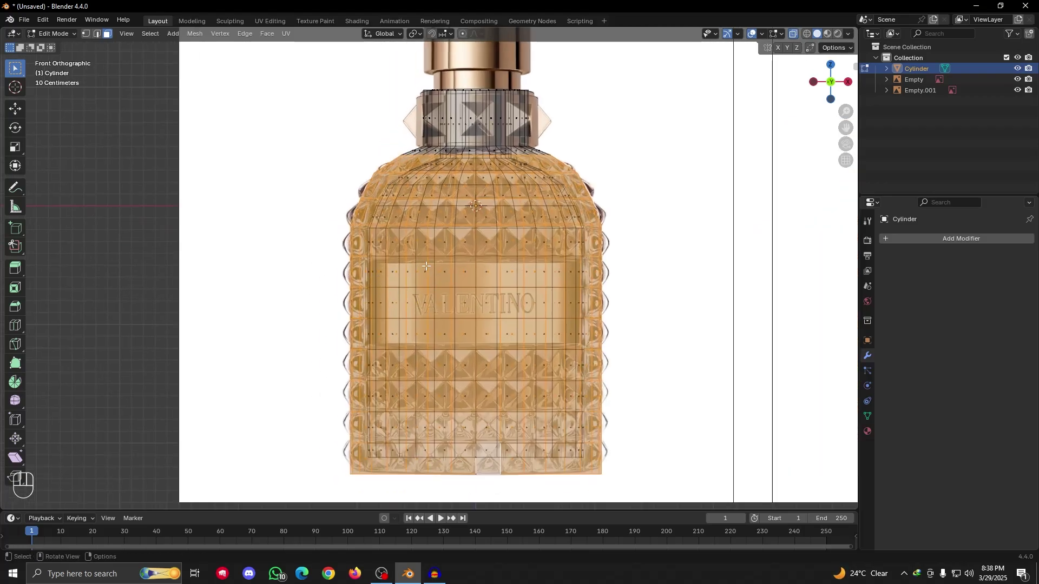
scroll(388, 285, up, 2)
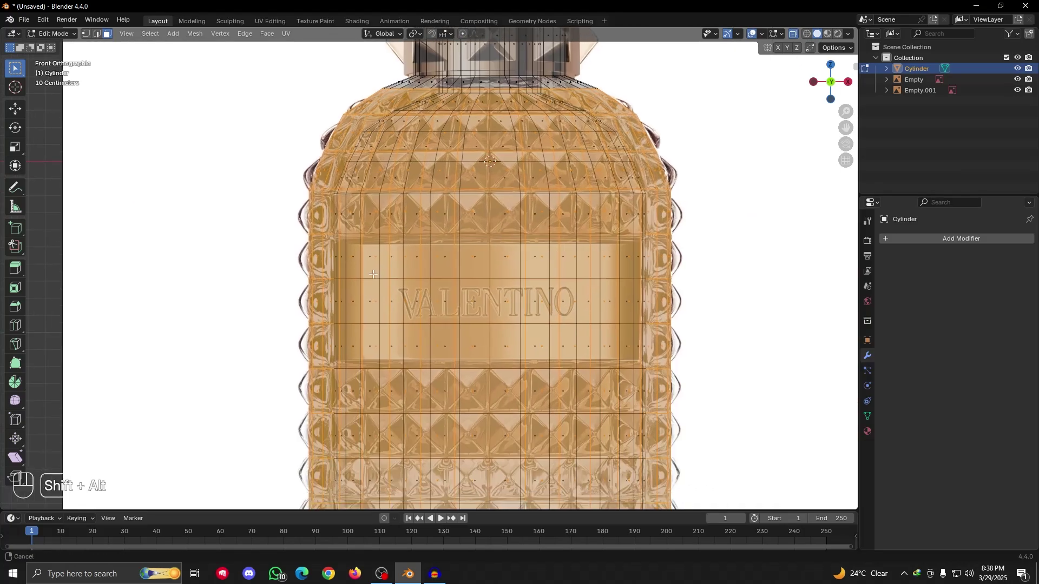
click(794, 34)
shift+click(338, 248)
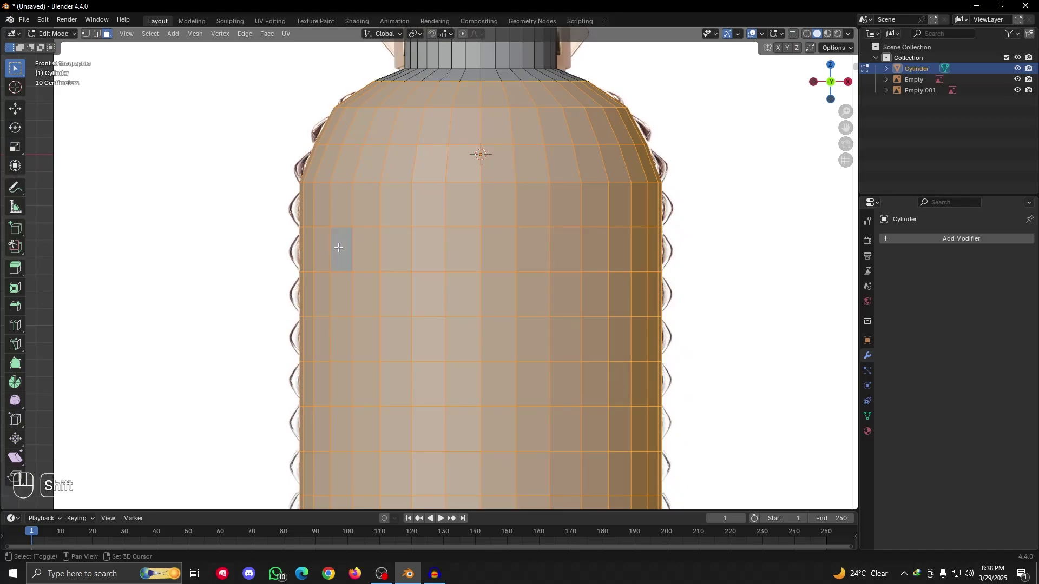
shift+click(344, 322)
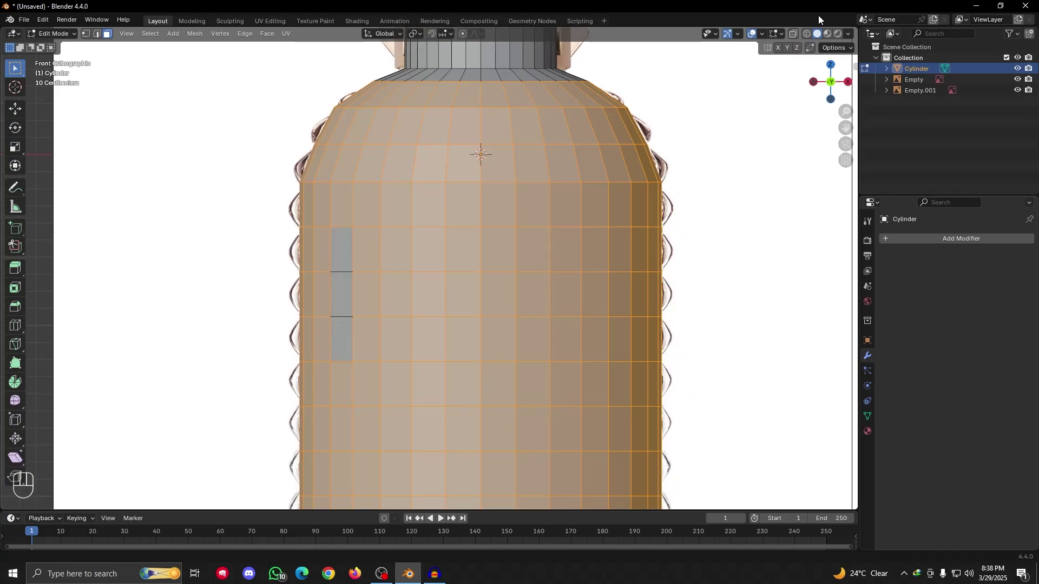
Deselect the rest of the three face rows across the VALENTINO plate through to its right edge
click(791, 34)
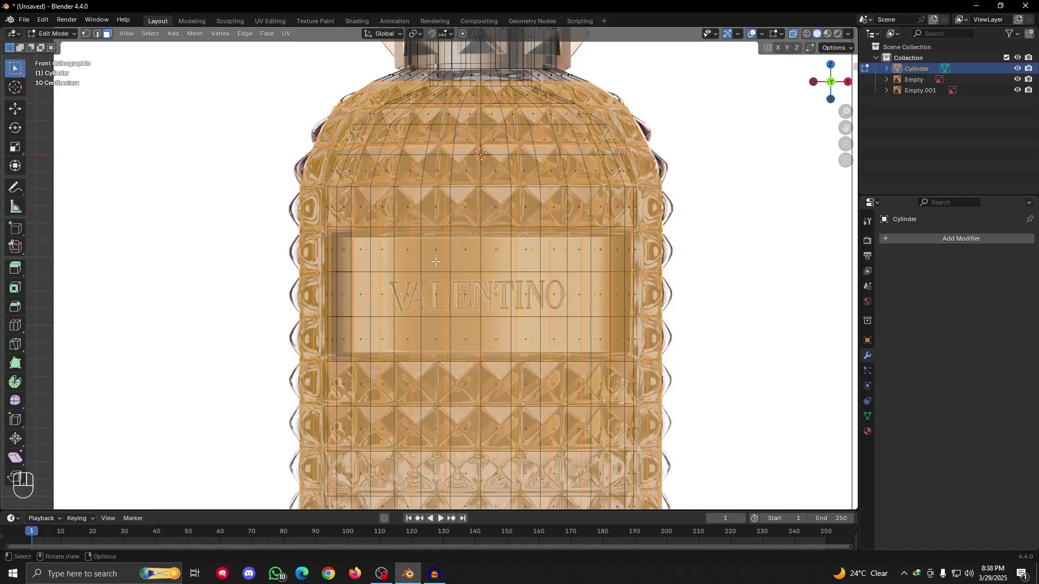
click(795, 35)
ctrl+drag(343, 249, 449, 292)
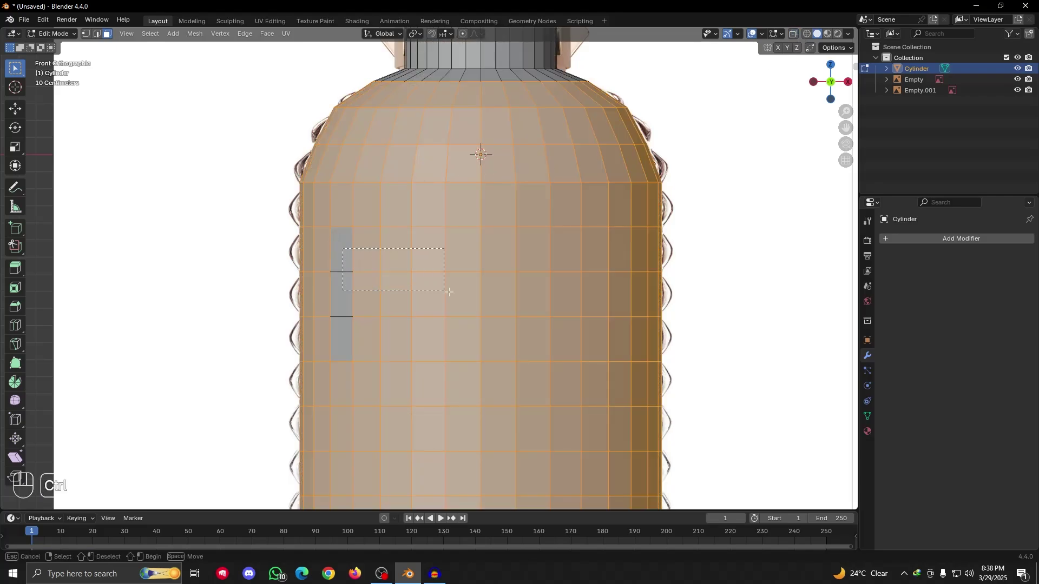
ctrl+drag(604, 334, 606, 335)
Inspect the selected faces around the label area from the front and from angled views
shift+middle_drag(493, 310, 440, 324)
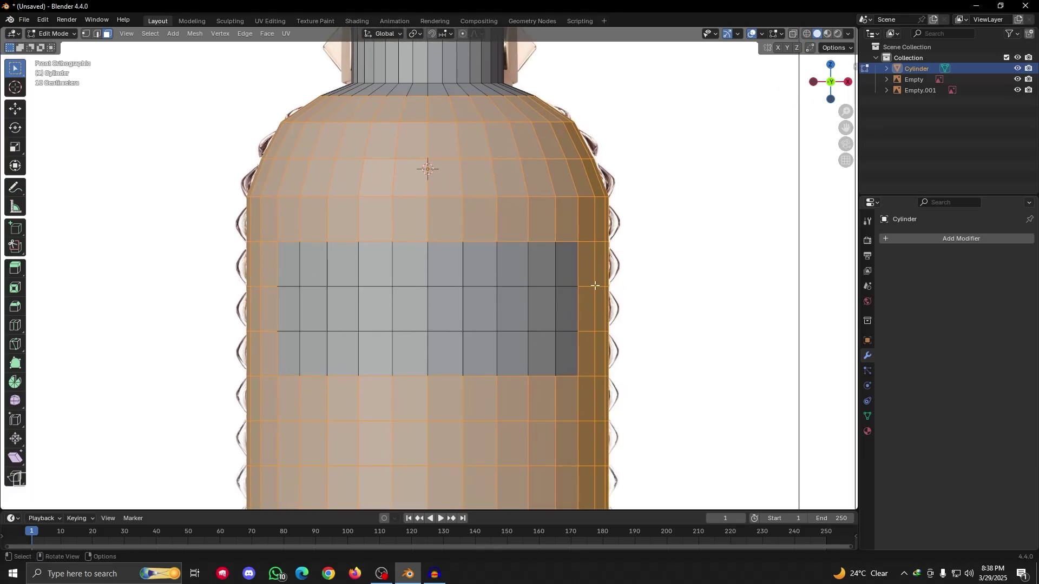
shift+middle_drag(423, 275, 423, 283)
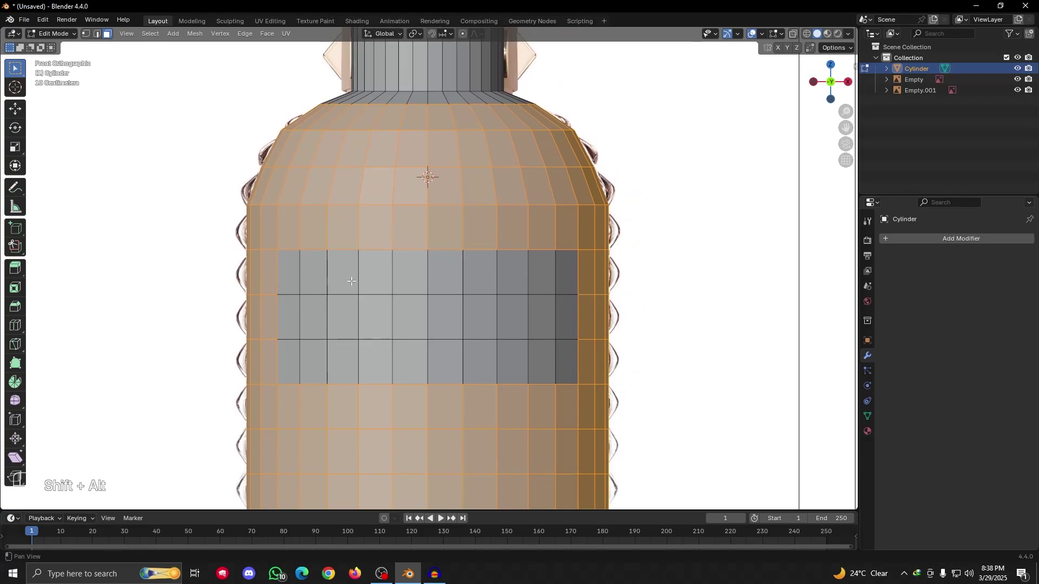
shift+middle_drag(350, 283, 328, 273)
click(792, 34)
click(792, 34)
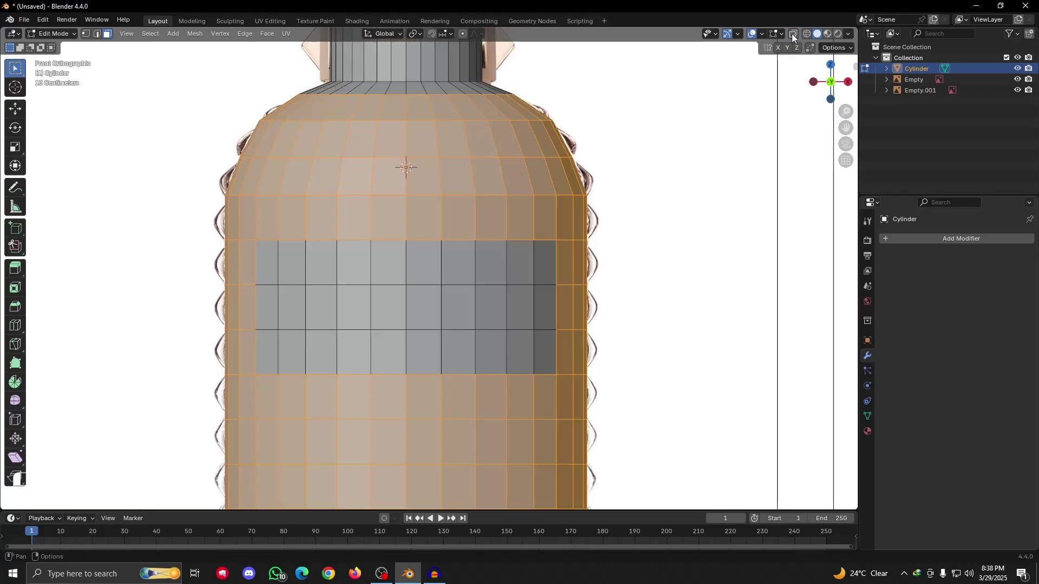
scroll(471, 225, down, 3)
middle_drag(471, 225, 385, 284)
alt+drag(385, 283, 447, 230)
scroll(418, 230, down, 3)
scroll(431, 203, up, 2)
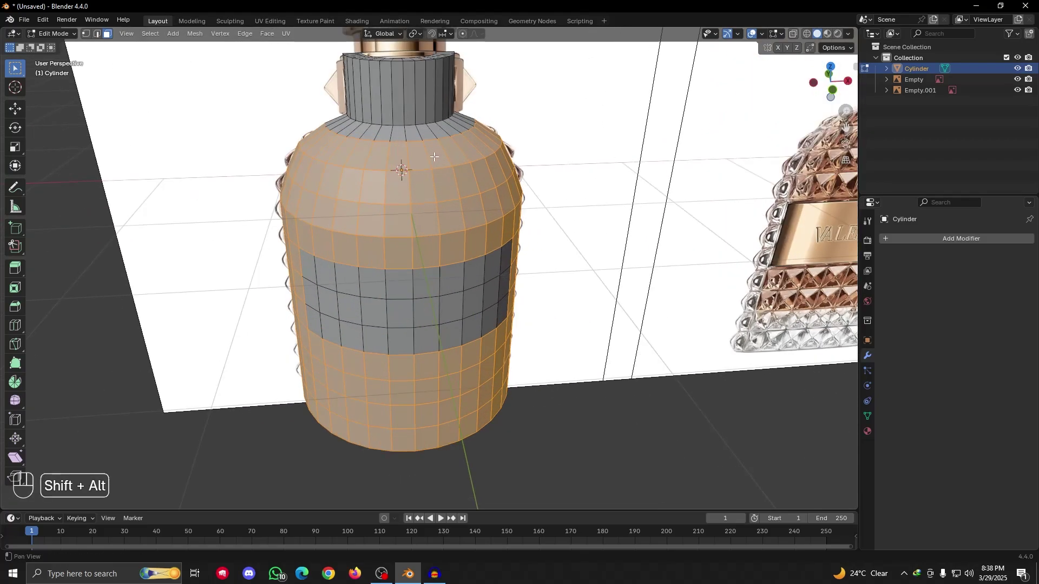
mouse_move(418, 169)
alt+shift+mouse_down()
mouse_move(408, 196)
mouse_move(412, 174)
mouse_move(436, 171)
alt+shift+mouse_up()
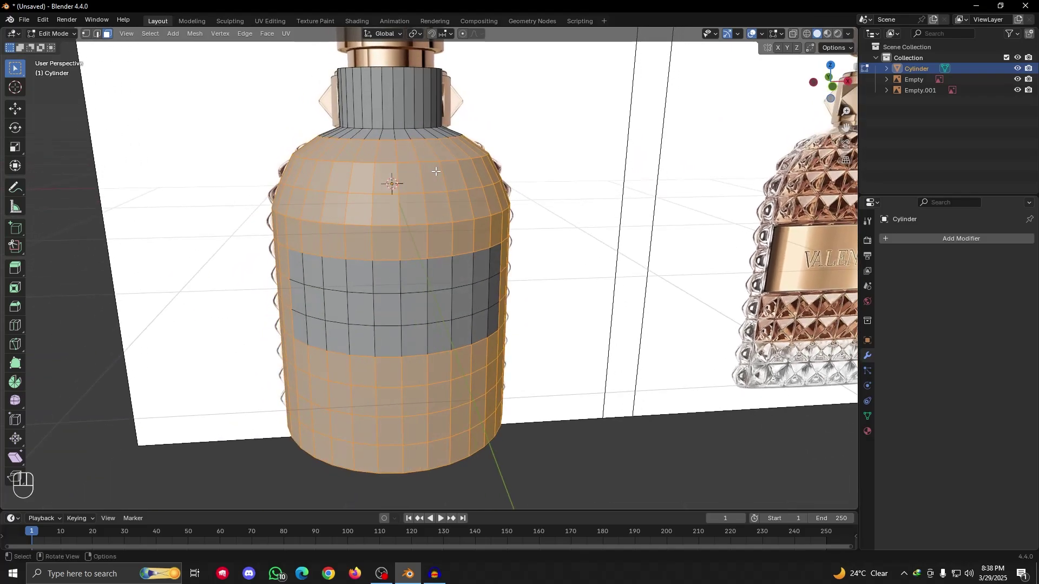
Invert the face selection and hide the neck, label and other non-studded faces
key(ctrl+i)
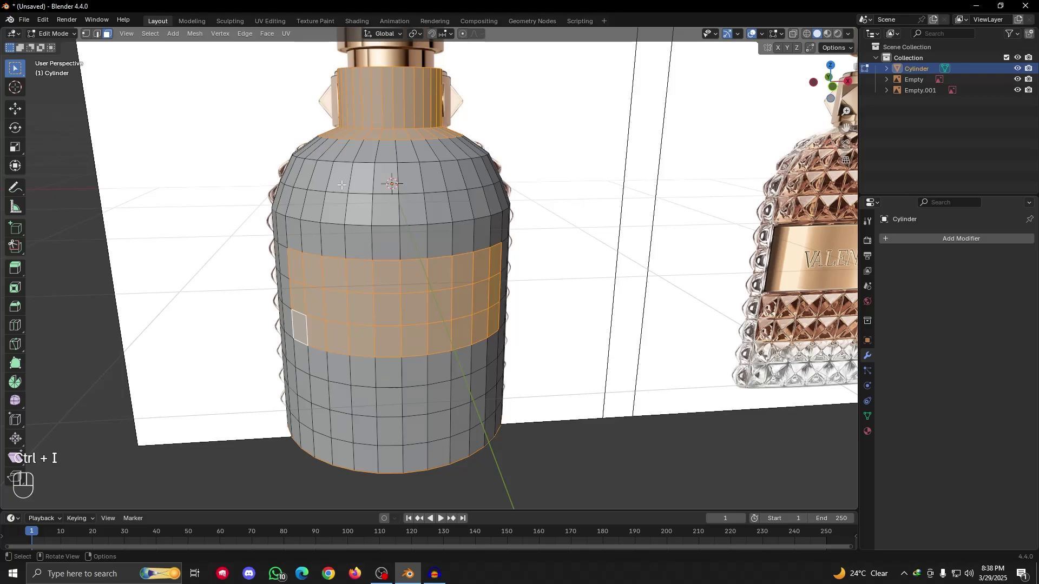
key(ctrl+z)
alt+drag(395, 181, 477, 221)
alt+drag(541, 253, 479, 257)
key(ctrl)
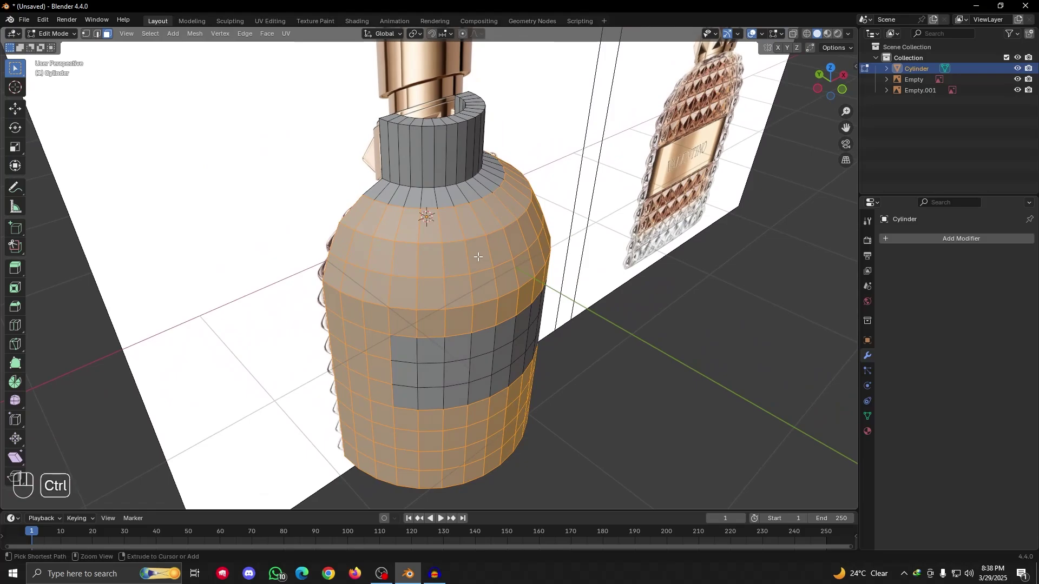
key(ctrl+i)
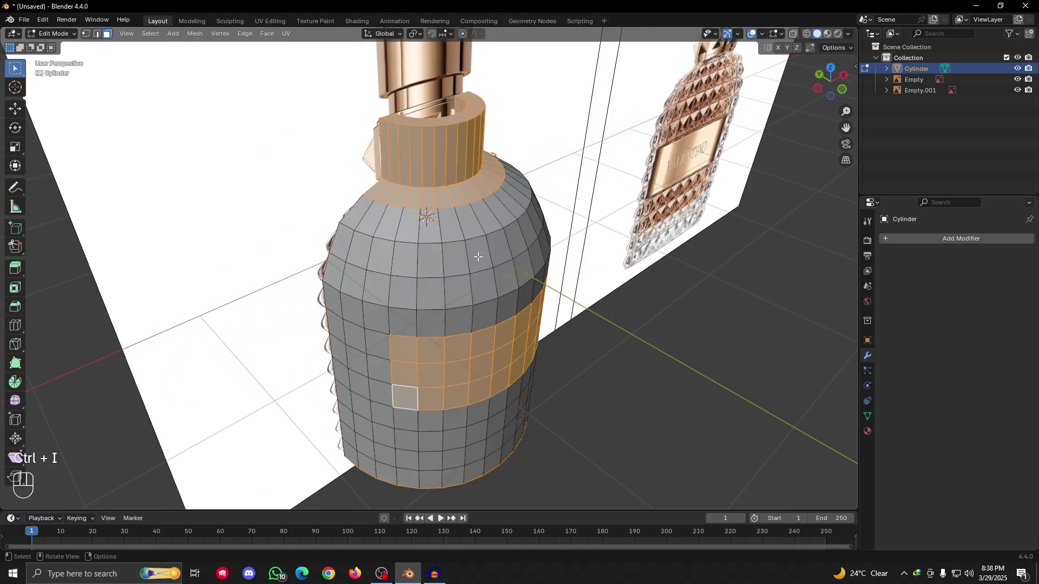
alt+drag(482, 273, 453, 275)
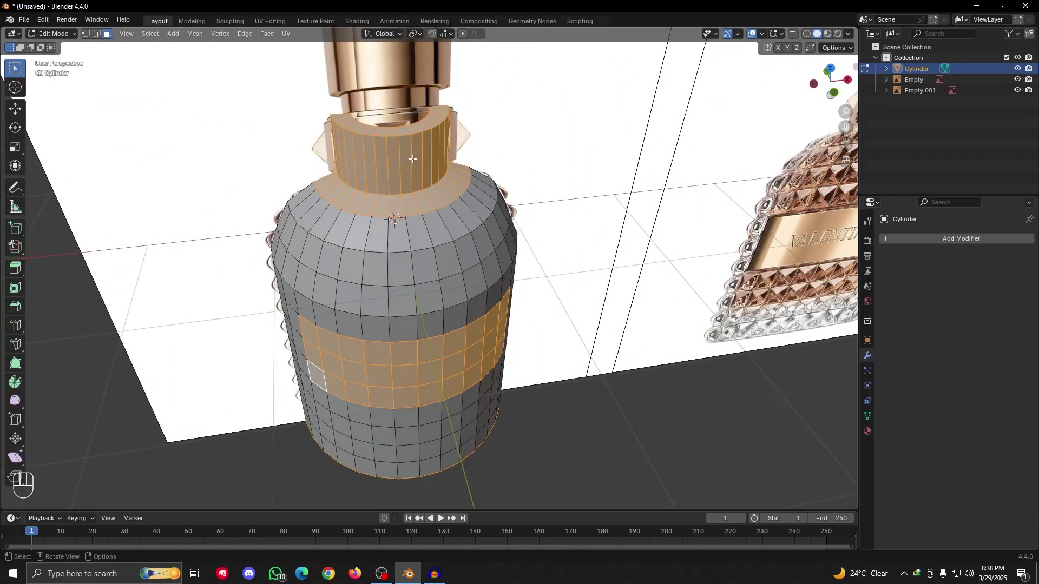
key(h)
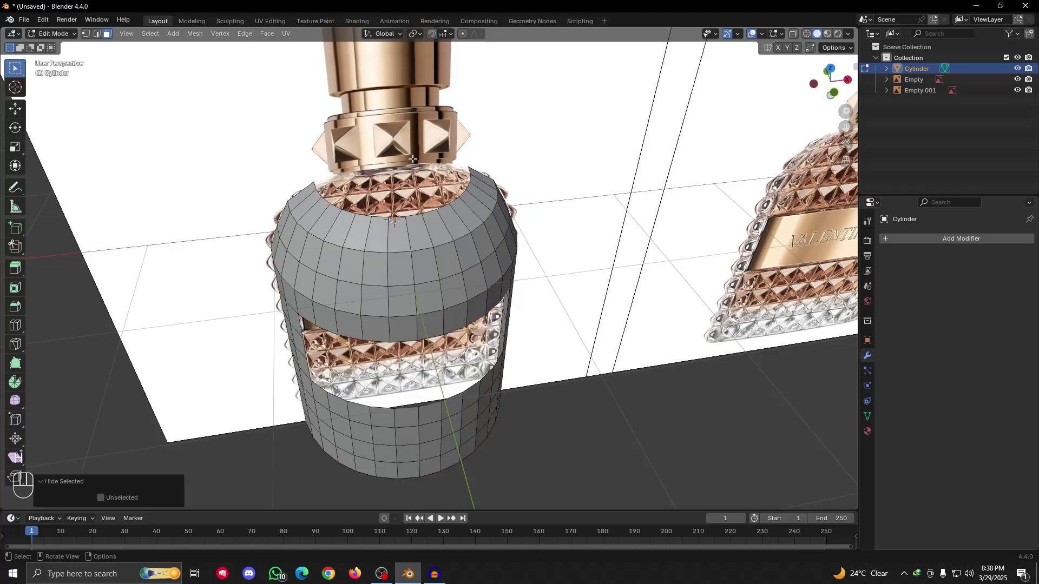
Select all visible body faces in front view and apply Poke Faces to them
scroll(416, 171, down, 3)
alt+drag(418, 258, 454, 189)
click(832, 81)
scroll(705, 259, up, 4)
alt+shift+drag(704, 260, 398, 266)
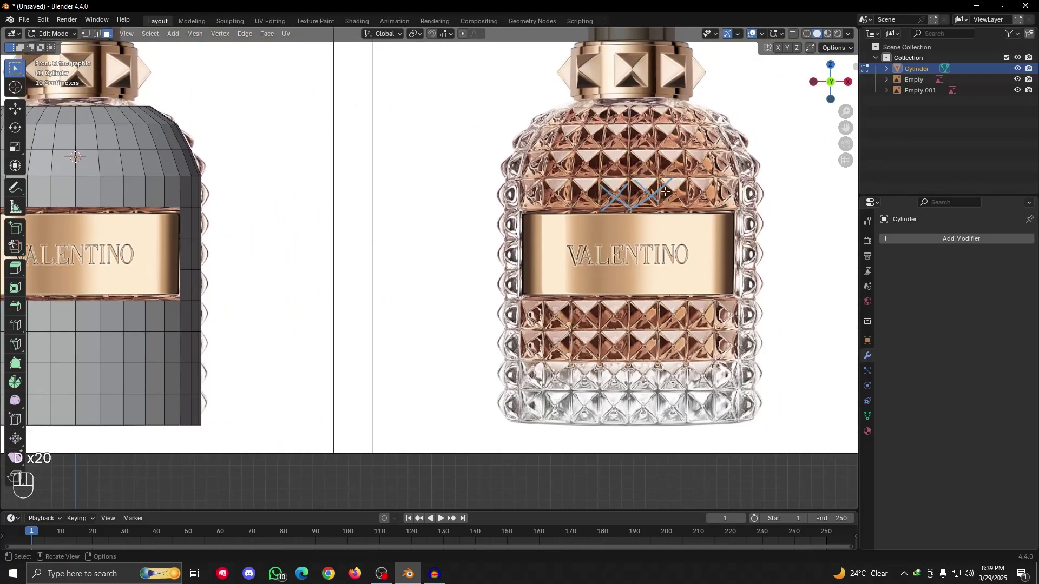
scroll(503, 215, up, 6)
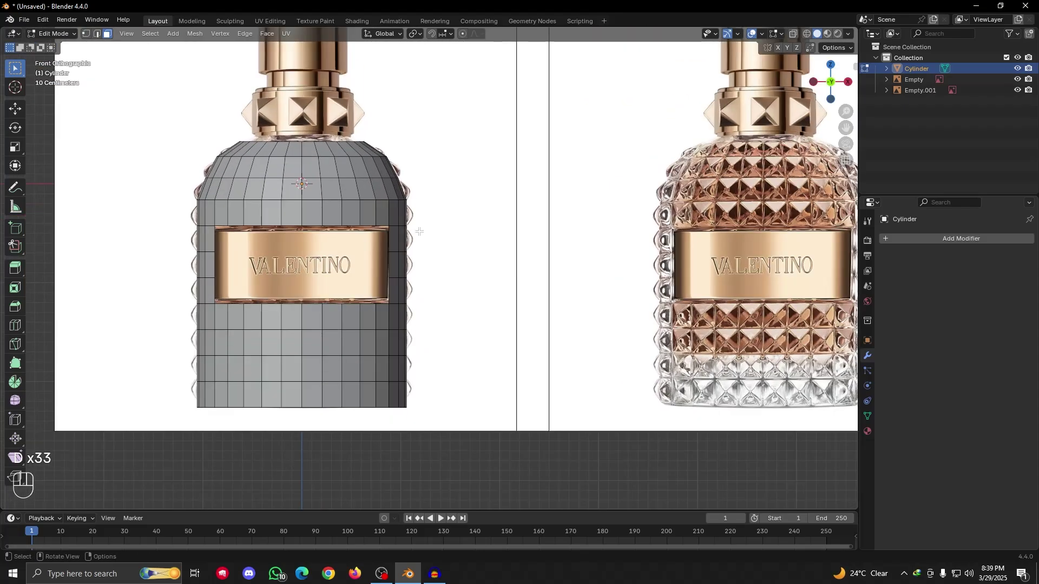
key(a)
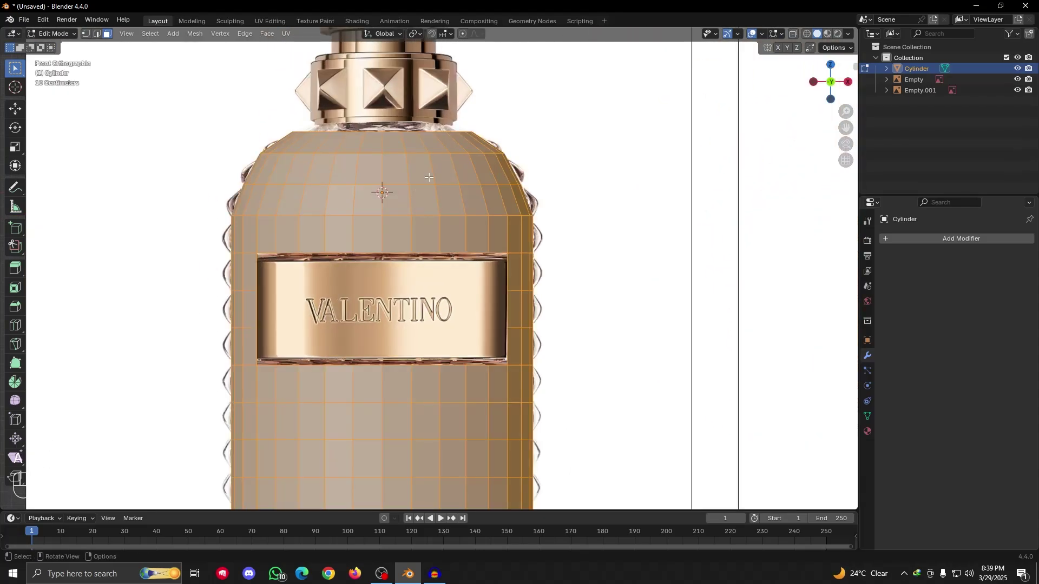
right_click(436, 171)
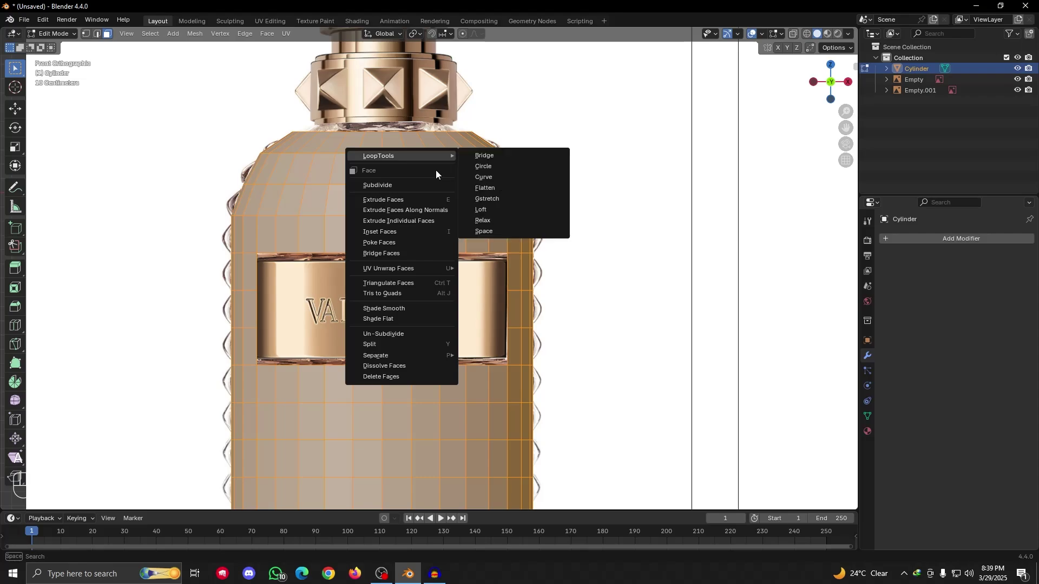
click(394, 245)
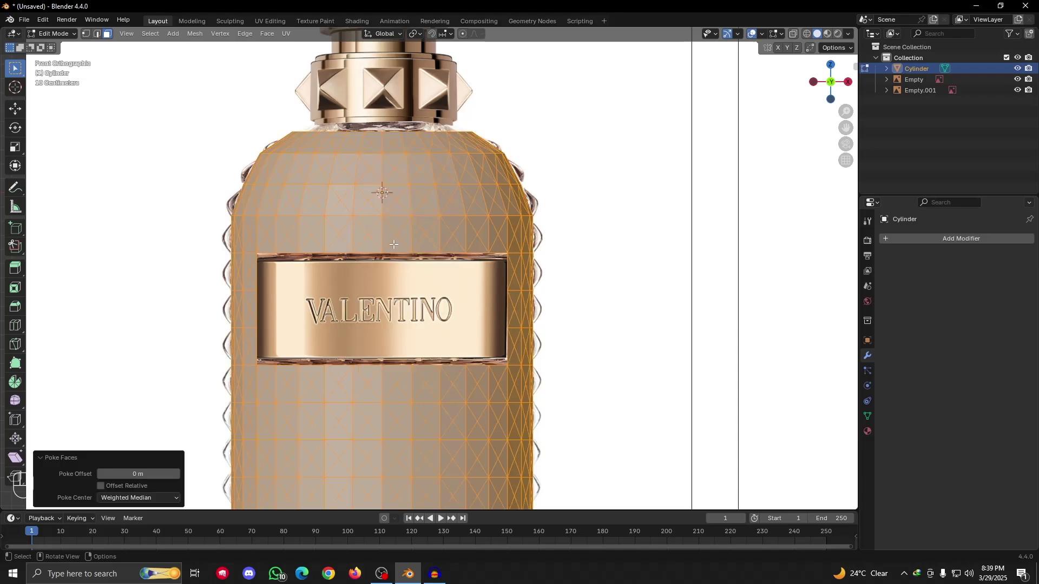
Examine the poked faces against the reference, checking the bottle in Object Mode before returning to Edit Mode
scroll(394, 244, down, 2)
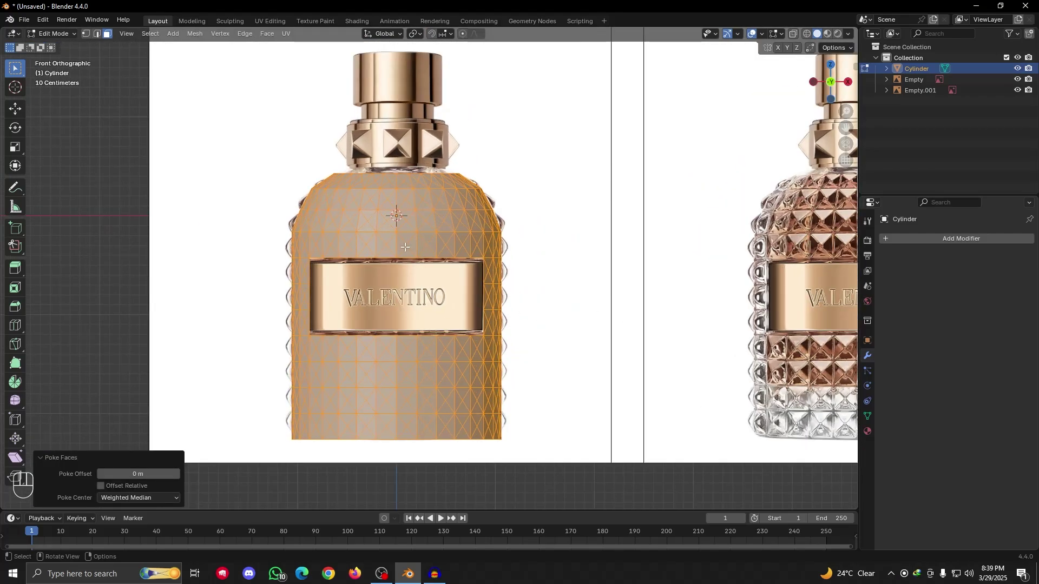
scroll(378, 213, up, 2)
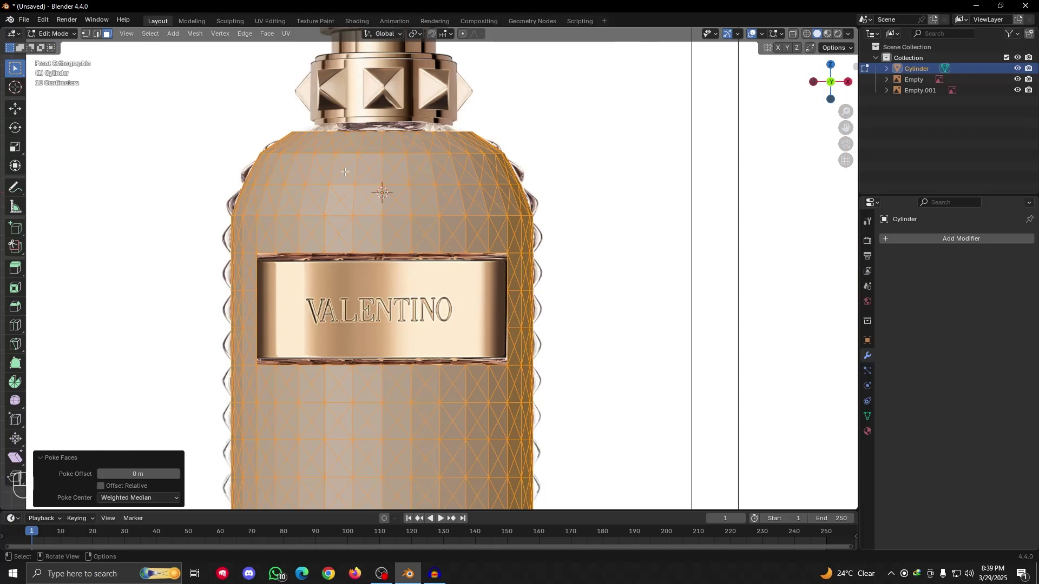
scroll(382, 237, down, 4)
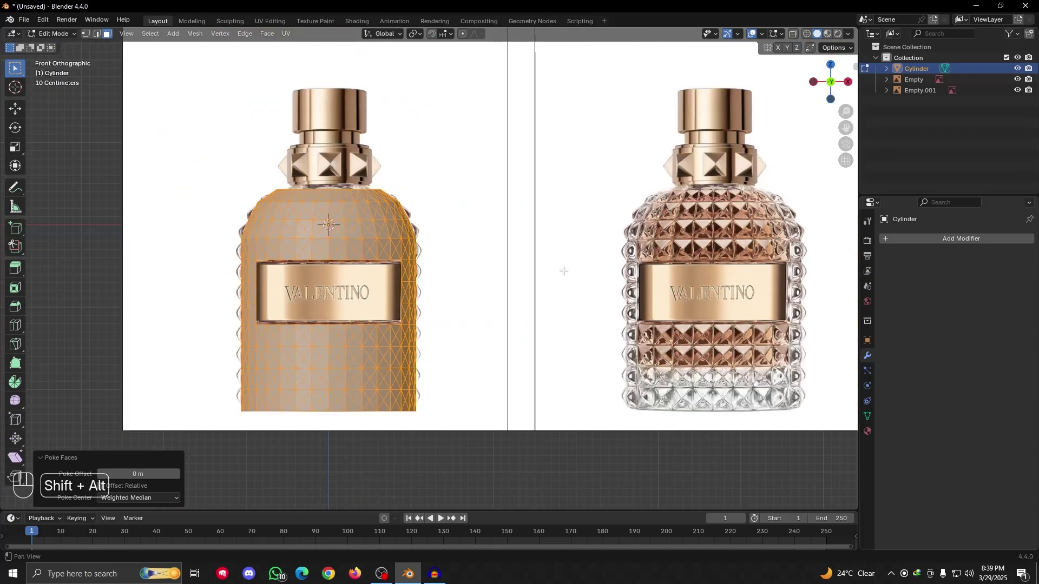
key(Tab)
middle_drag(251, 258, 405, 264)
scroll(362, 268, up, 3)
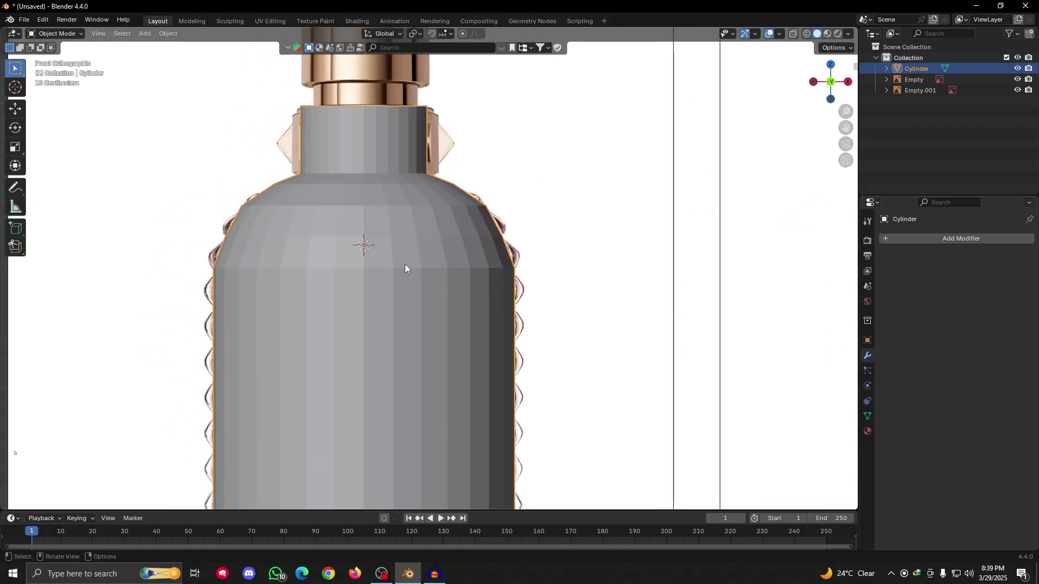
key(Tab)
key(alt+z)
scroll(487, 239, down, 4)
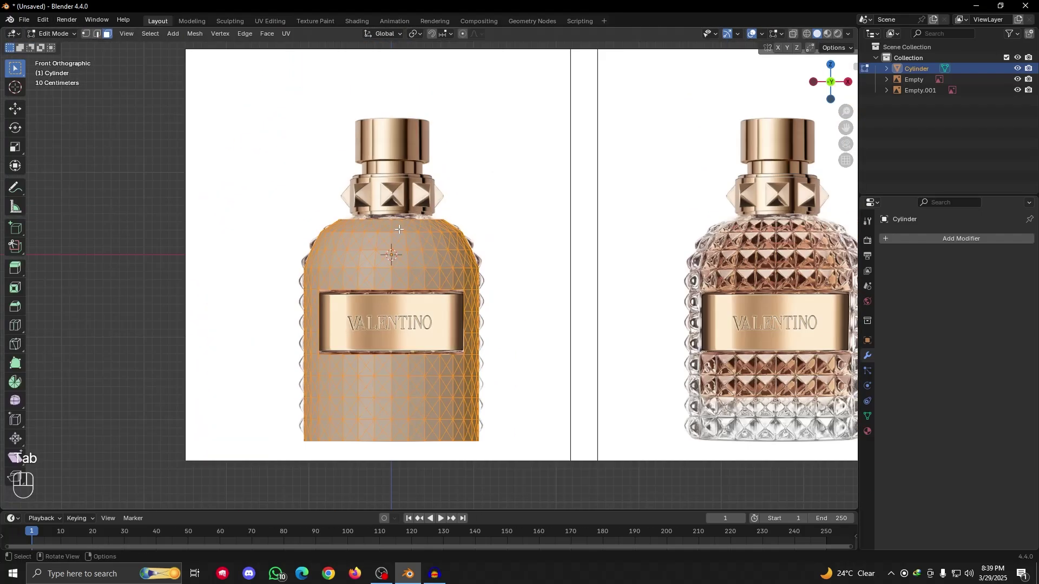
Compare the pyramid stud pattern on the duplicate reference's shoulder with the poked faces' centre vertices
shift+middle_drag(649, 274, 401, 267)
scroll(503, 278, up, 5)
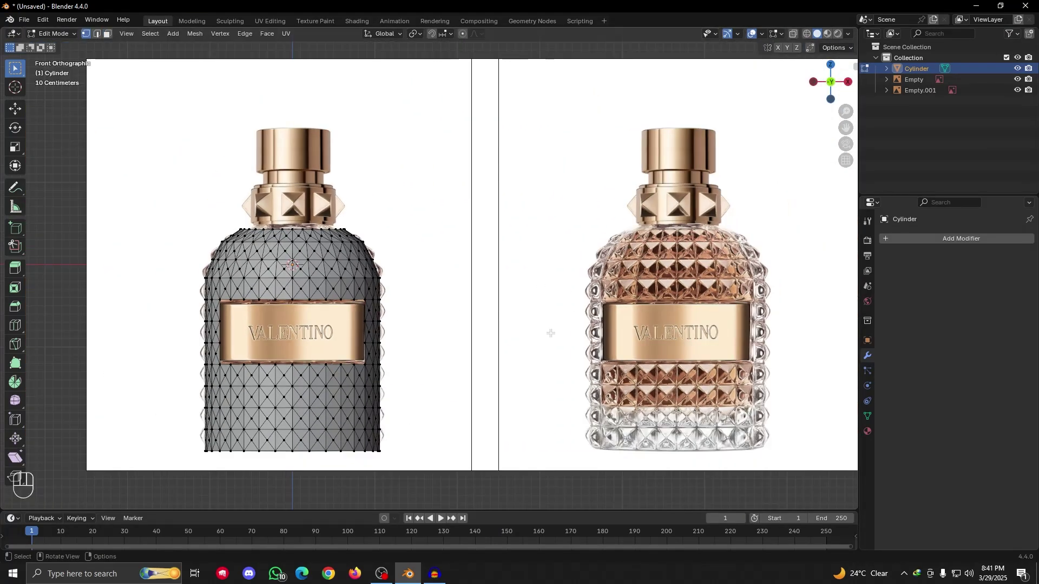
shift+middle_drag(551, 334, 438, 352)
scroll(438, 353, up, 3)
shift+middle_drag(657, 356, 529, 334)
scroll(528, 333, up, 2)
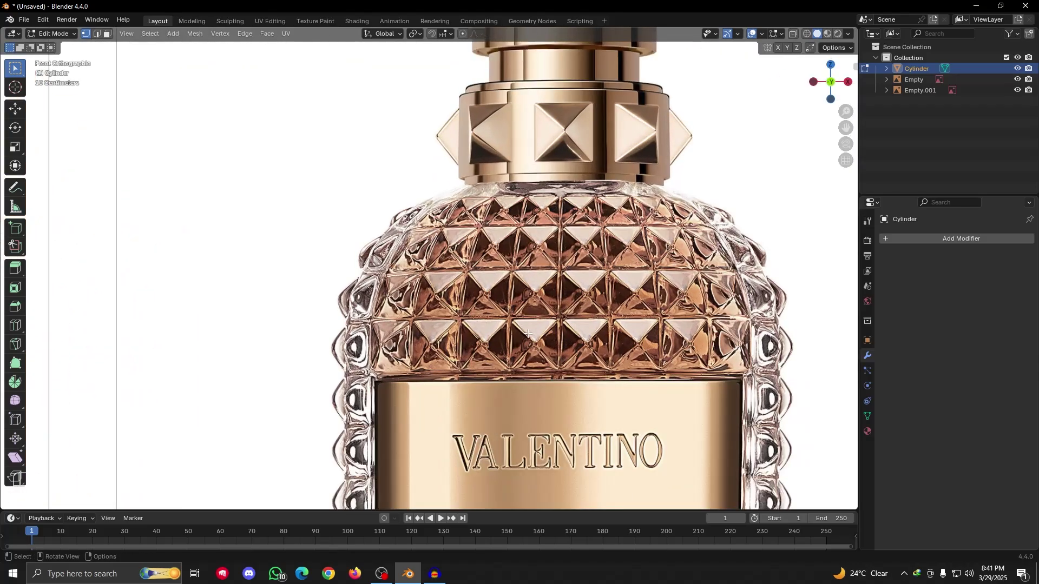
shift+middle_drag(545, 295, 498, 302)
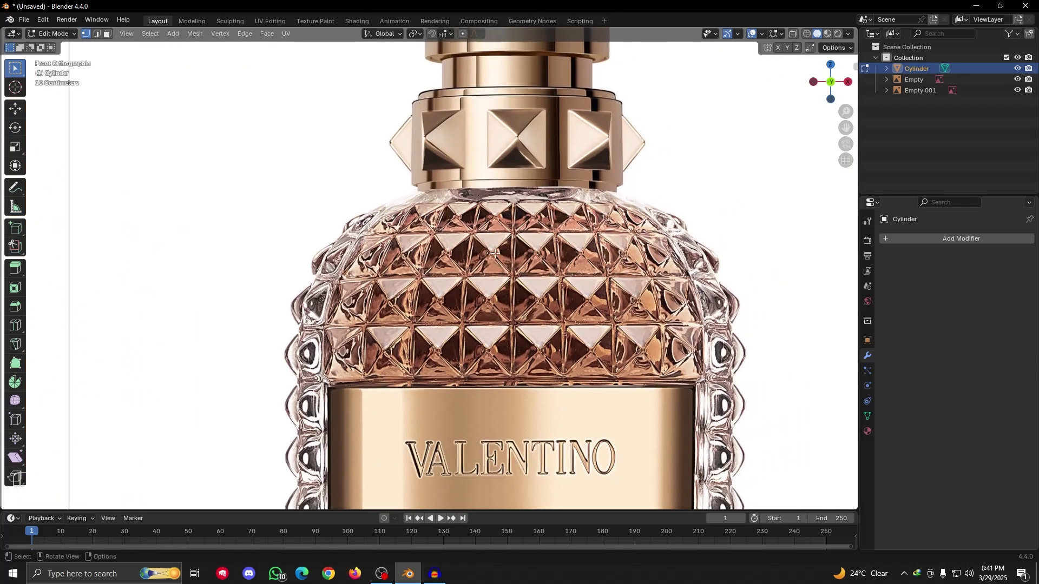
shift+middle_drag(427, 308, 698, 301)
scroll(696, 301, down, 3)
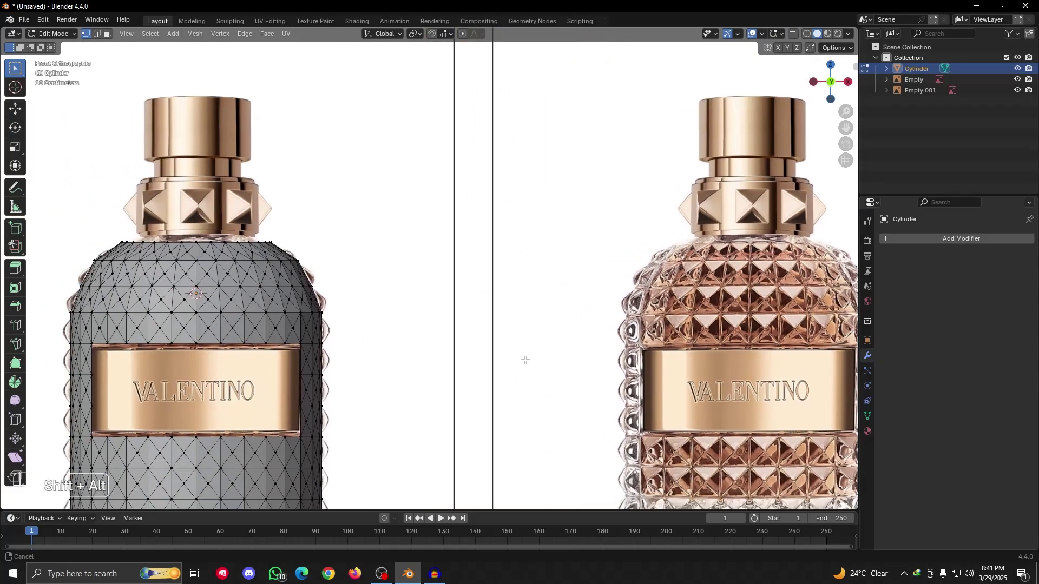
shift+middle_drag(257, 303, 345, 296)
scroll(347, 297, up, 4)
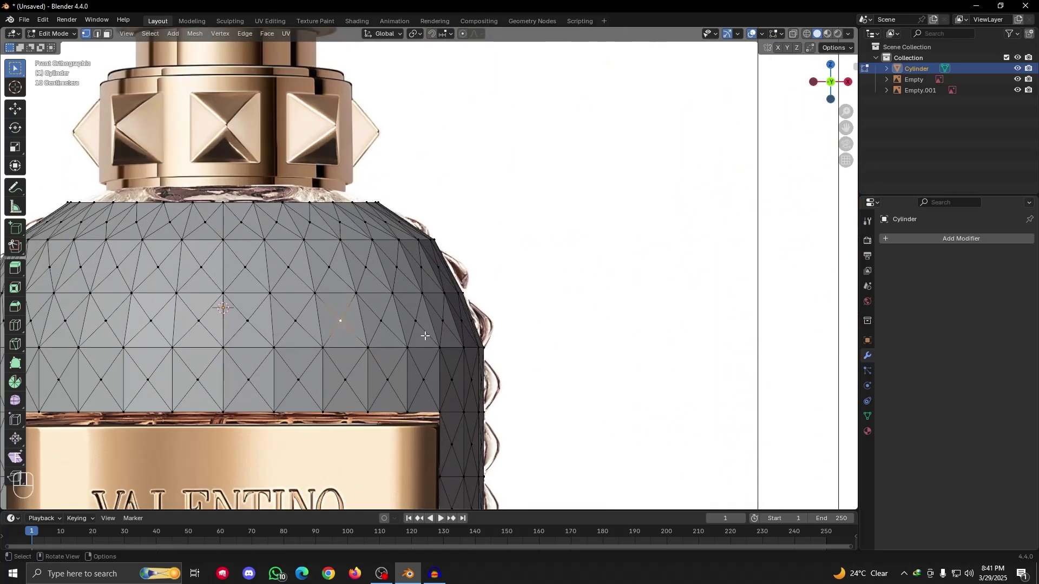
scroll(471, 349, down, 4)
shift+middle_drag(526, 348, 218, 372)
scroll(601, 318, up, 2)
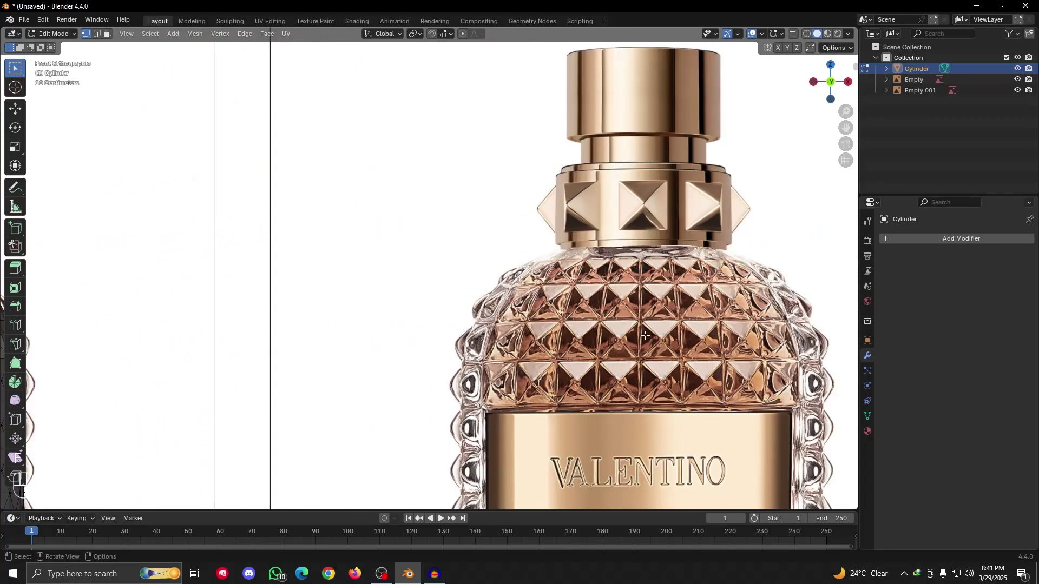
Try selecting the poked centre vertices individually along the shoulder row two rows above the label
scroll(781, 374, down, 3)
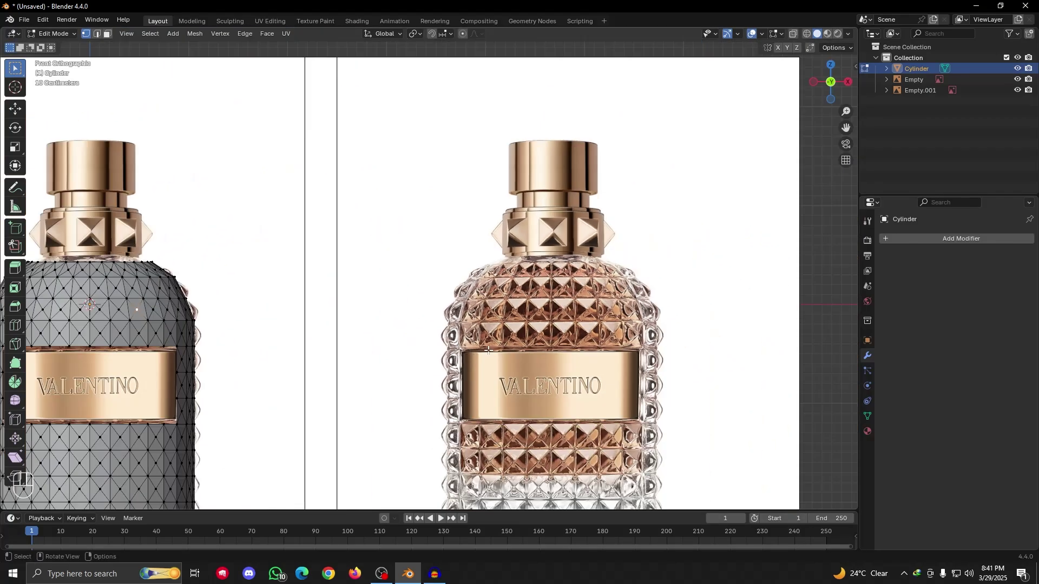
shift+middle_drag(347, 347, 530, 332)
scroll(531, 332, up, 2)
shift+middle_drag(242, 351, 409, 348)
scroll(408, 348, up, 3)
click(372, 325)
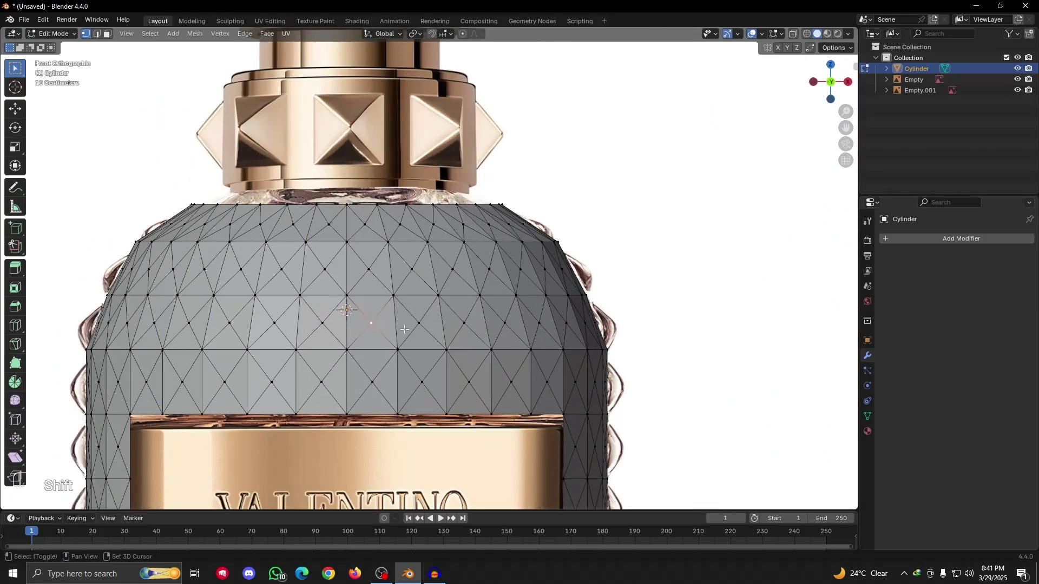
shift+click(464, 323)
shift+click(505, 323)
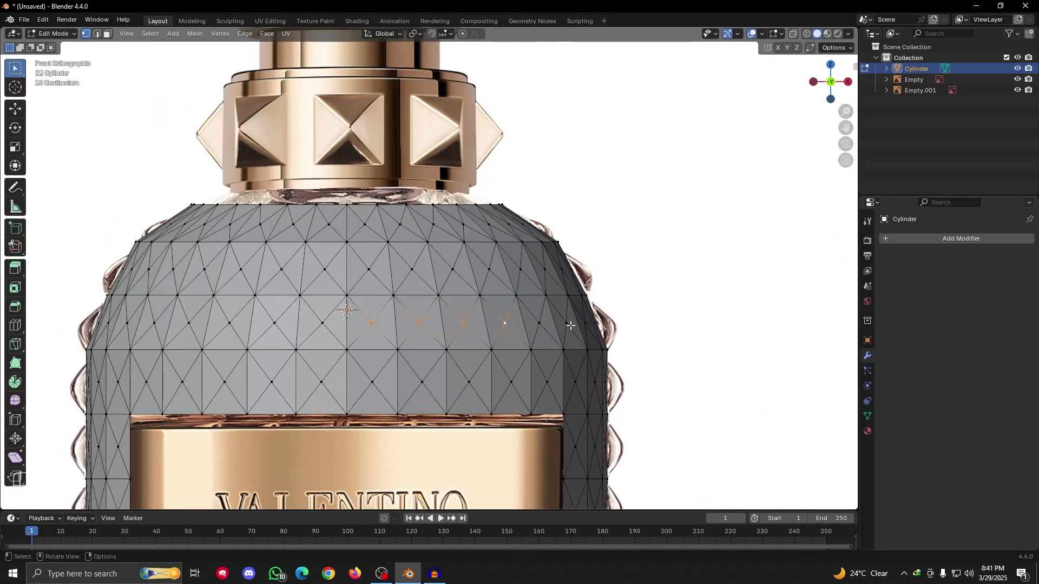
Try box-selecting the centre vertices of the two stud rows above the label with X-ray enabled, turning X-ray off again
click(793, 34)
shift+drag(79, 315, 636, 347)
shift+middle_drag(635, 347, 707, 286)
shift+drag(121, 311, 681, 343)
click(793, 35)
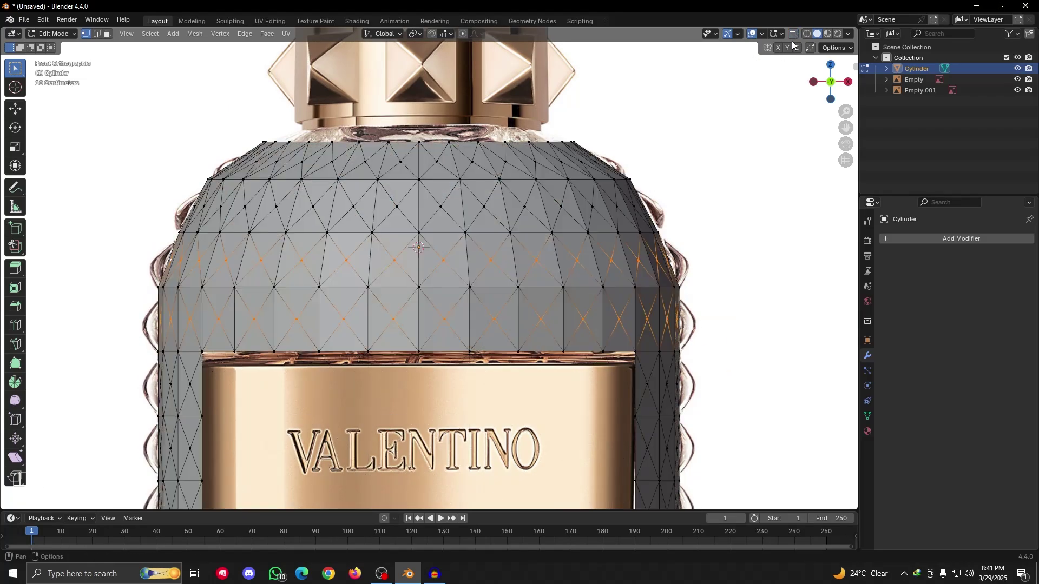
Select every poked centre vertex on the body using Select Similar by Amount of Connecting Edges, and return to front view
click(395, 260)
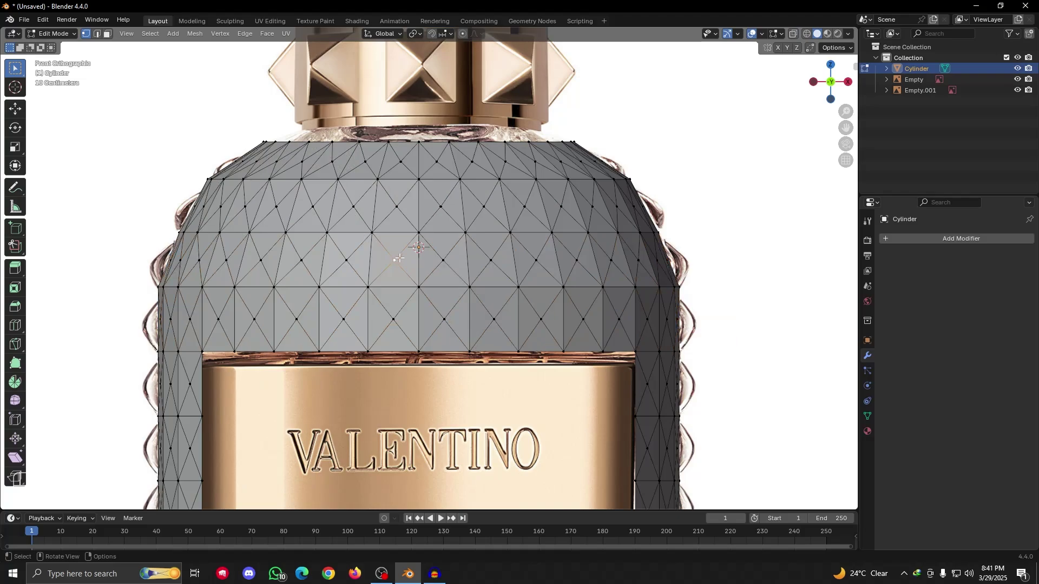
shift+click(485, 255)
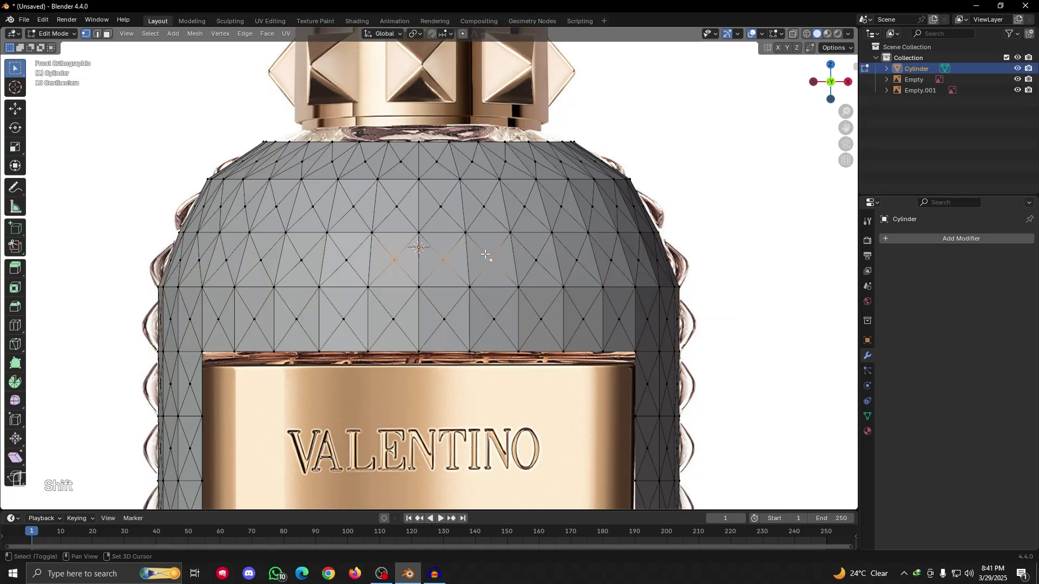
key(shift+g)
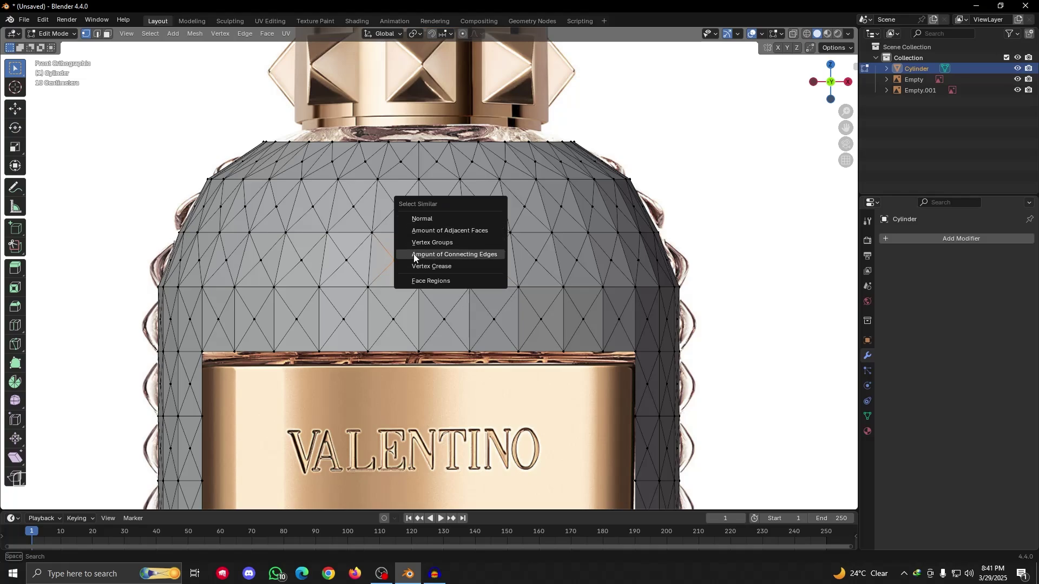
click(476, 258)
scroll(476, 260, down, 5)
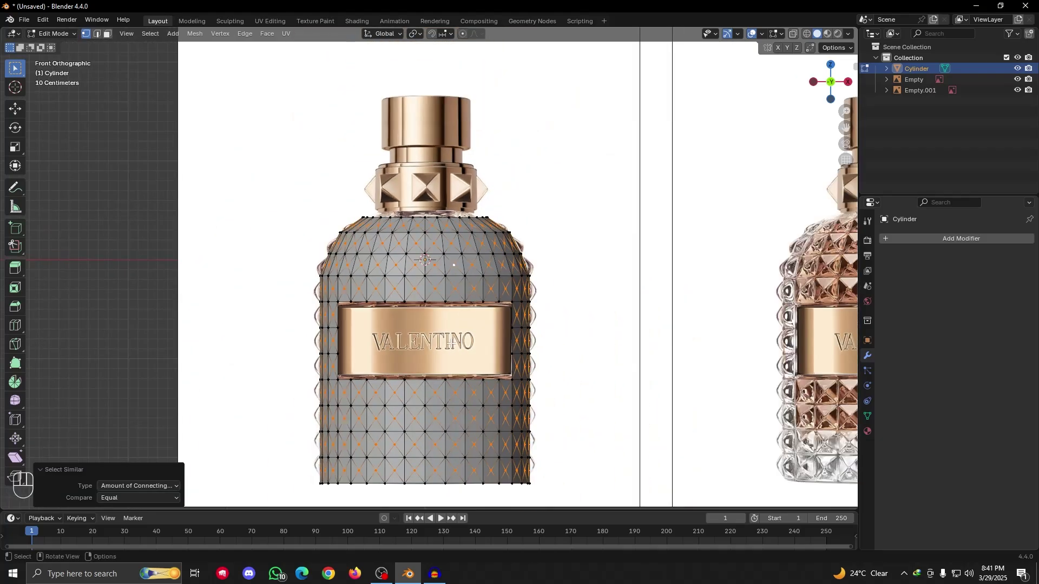
alt+middle_drag(476, 260, 478, 379)
scroll(479, 380, up, 3)
alt+shift+drag(558, 382, 499, 307)
key(grave)
click(433, 246)
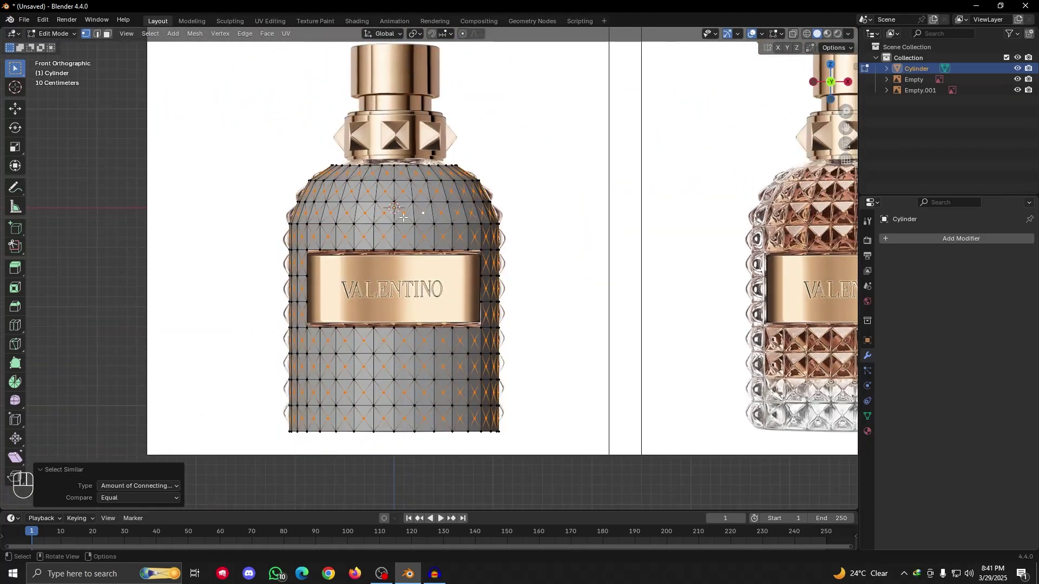
Try scaling the selected centre vertices uniformly on all axes by 1.103 and compare the studs with the duplicate reference
scroll(464, 204, up, 2)
alt+shift+drag(463, 204, 461, 252)
scroll(541, 243, down, 1)
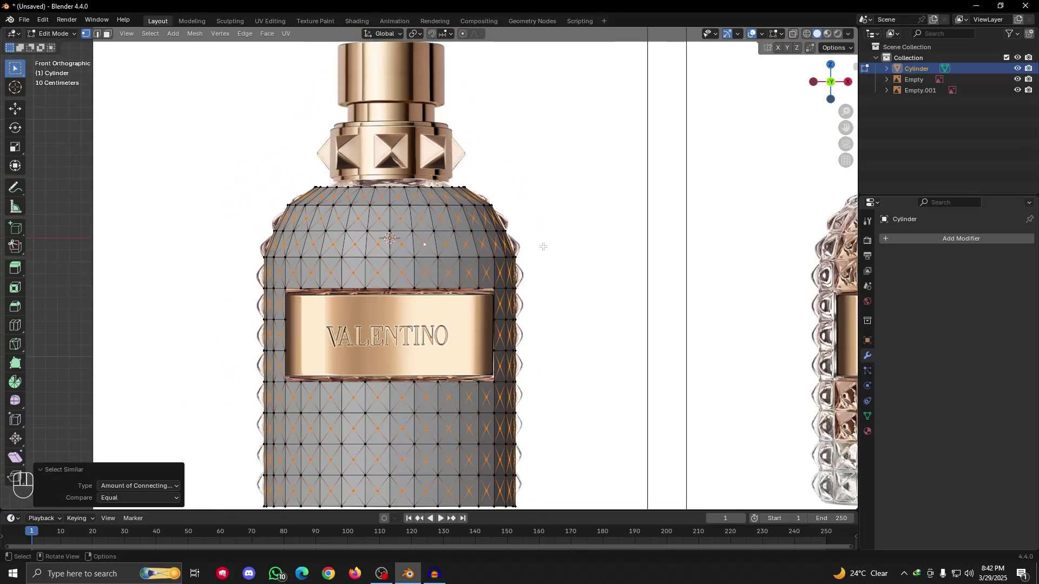
alt+shift+drag(538, 244, 523, 236)
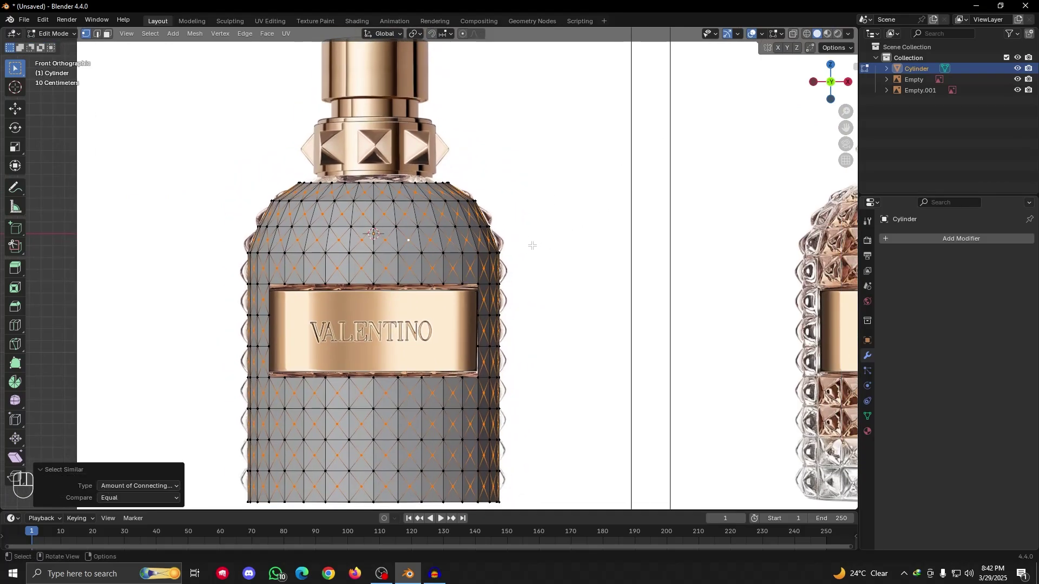
key(s)
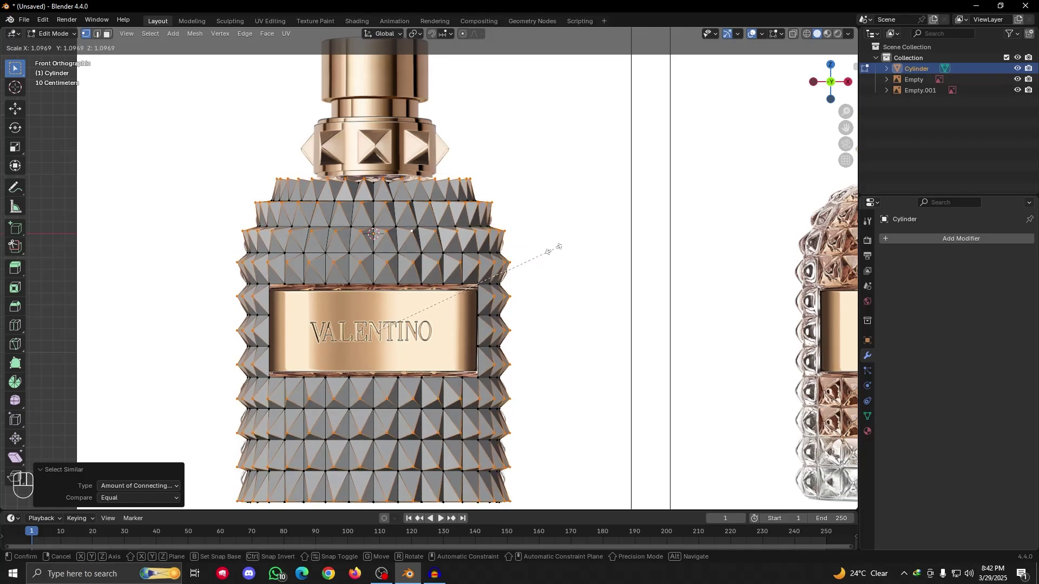
click(556, 249)
scroll(557, 248, down, 4)
alt+shift+drag(611, 309, 527, 323)
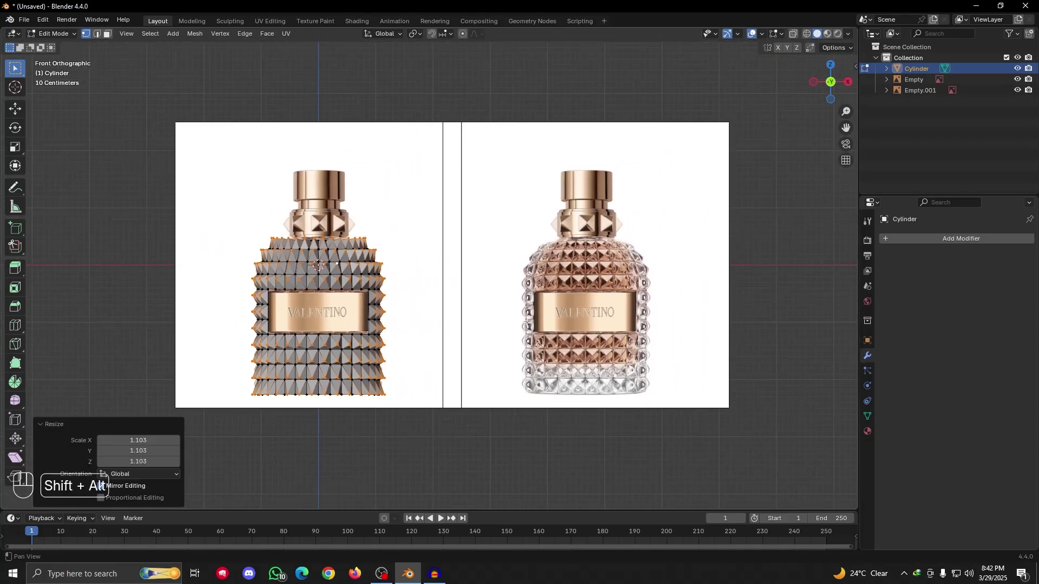
scroll(642, 279, up, 3)
alt+shift+drag(278, 294, 399, 235)
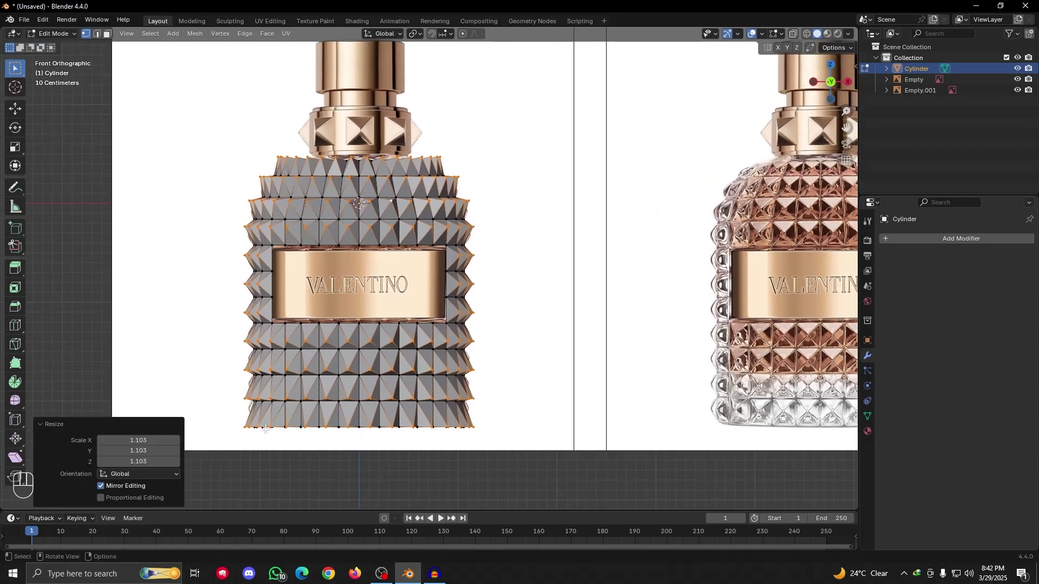
Mark the studs' outward directions with temporary annotation strokes along the body's edge and the duplicate reference, erasing them again
key(d)
drag(275, 401, 222, 450)
drag(271, 373, 210, 425)
drag(279, 354, 212, 392)
drag(268, 317, 203, 246)
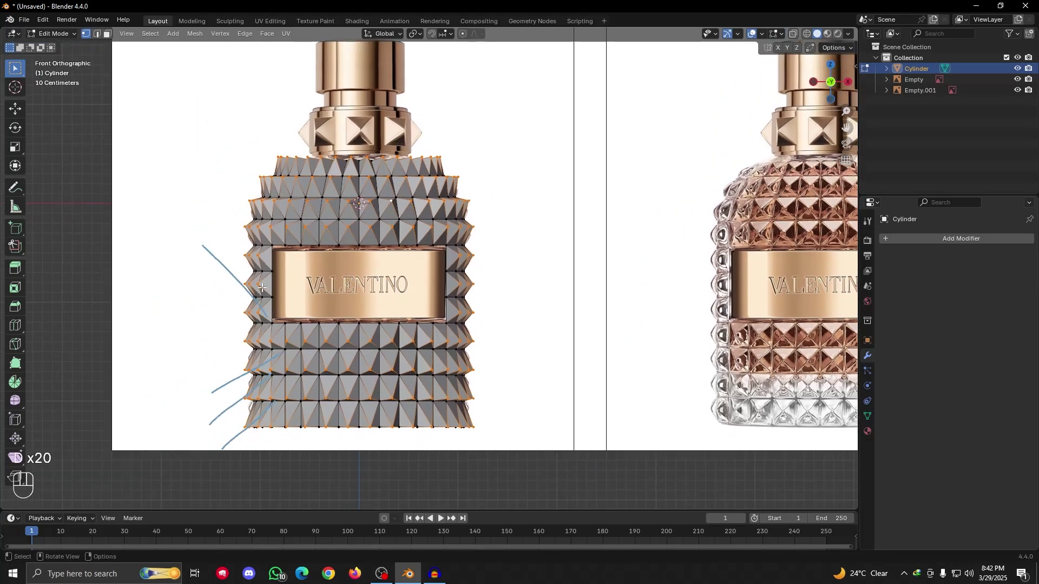
drag(282, 289, 211, 210)
drag(260, 224, 222, 164)
mouse_move(269, 176)
mouse_down()
mouse_move(250, 146)
mouse_move(271, 142)
mouse_up()
mouse_move(295, 127)
right_down()
mouse_move(228, 233)
mouse_move(250, 427)
right_up()
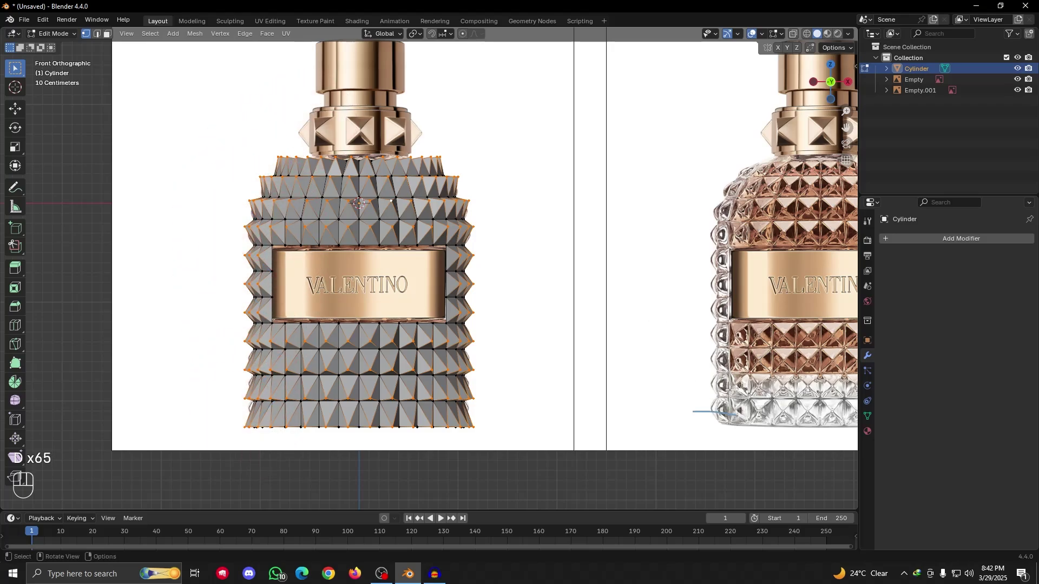
right_drag(706, 350, 684, 408)
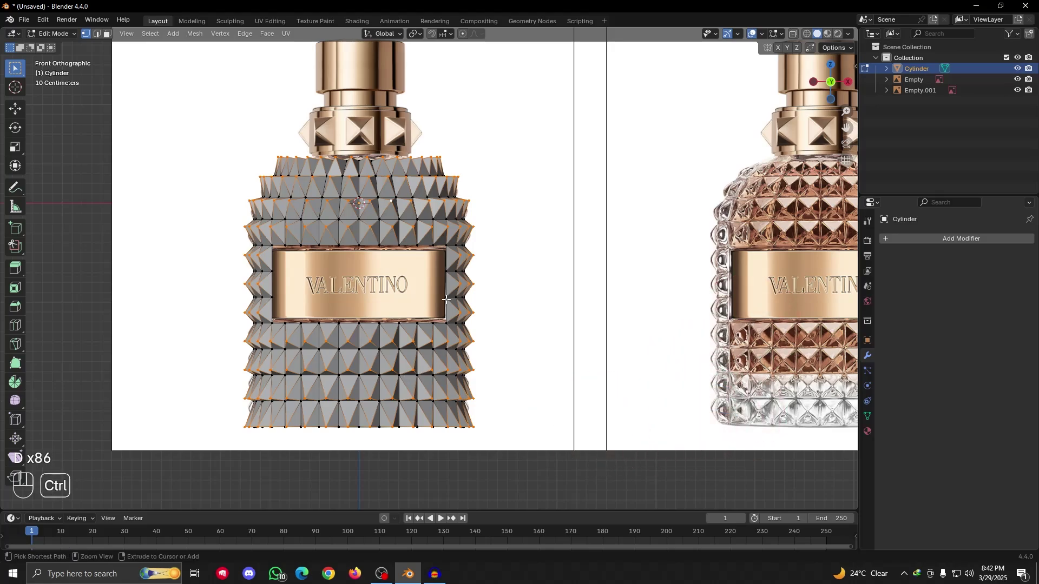
Undo the annotation strokes and the uniform scaling, keeping the centre vertices selected
key(ctrl+z)
key(ctrl+z)
key(ctrl+z)
key(ctrl+z)
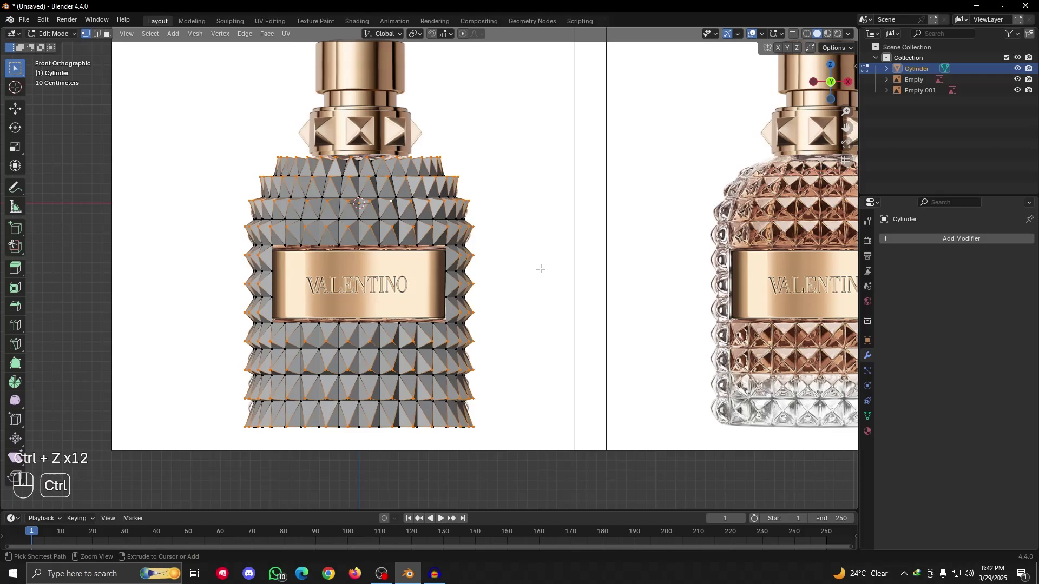
key(ctrl+z)
key(ctrl+z)
key(ctrl+shift+z)
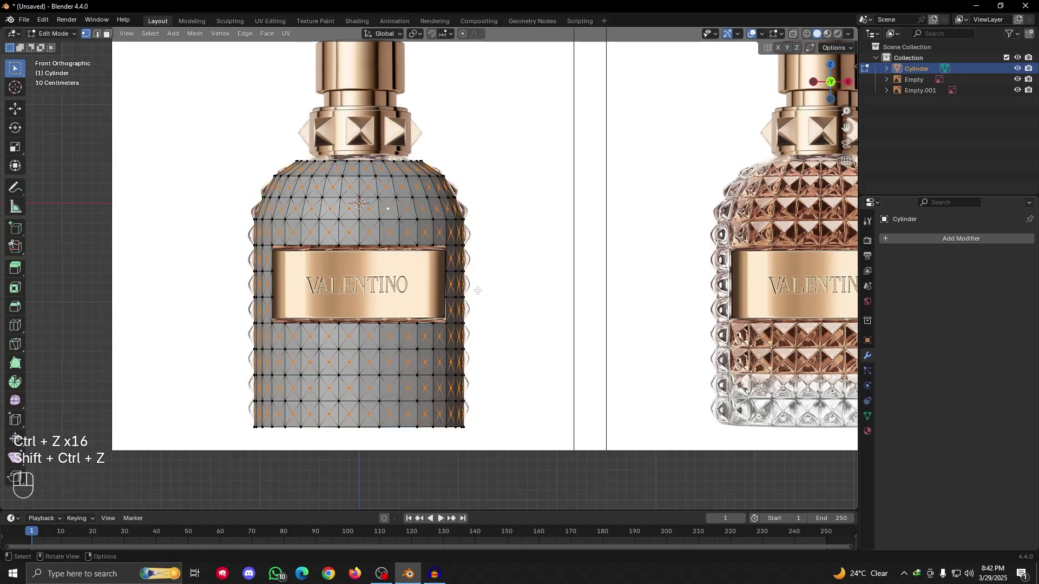
scroll(465, 295, down, 2)
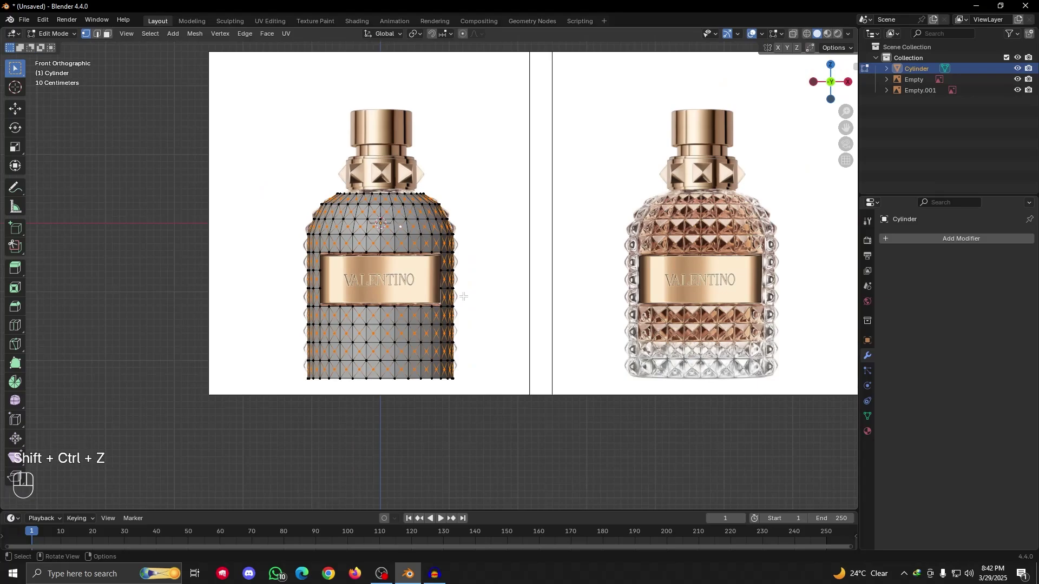
Scale the selected centre vertices by 1.116 on X and Y with Z locked to form horizontal pyramid studs
scroll(479, 276, up, 3)
key(s)
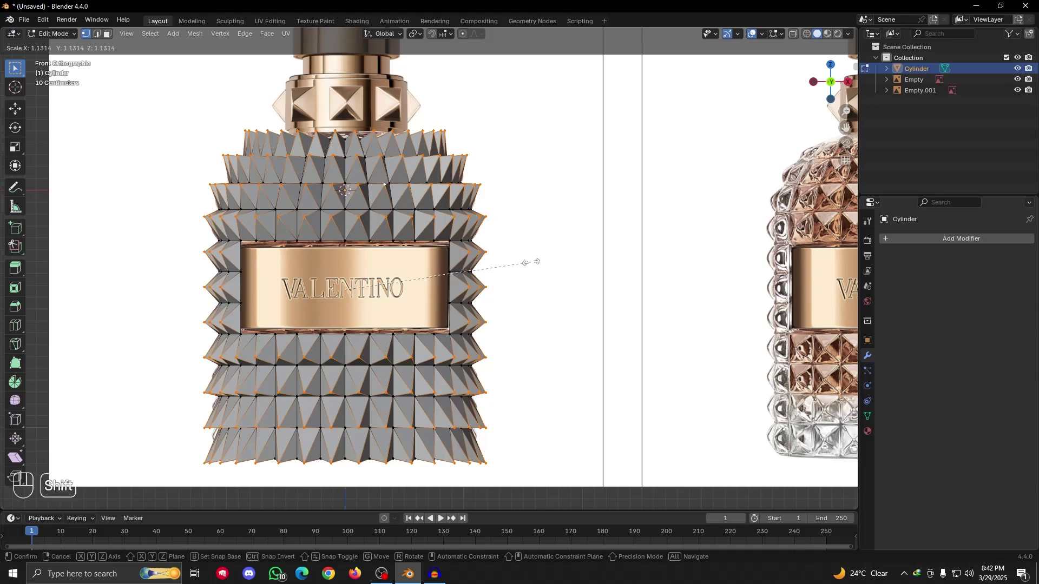
key(shift+z)
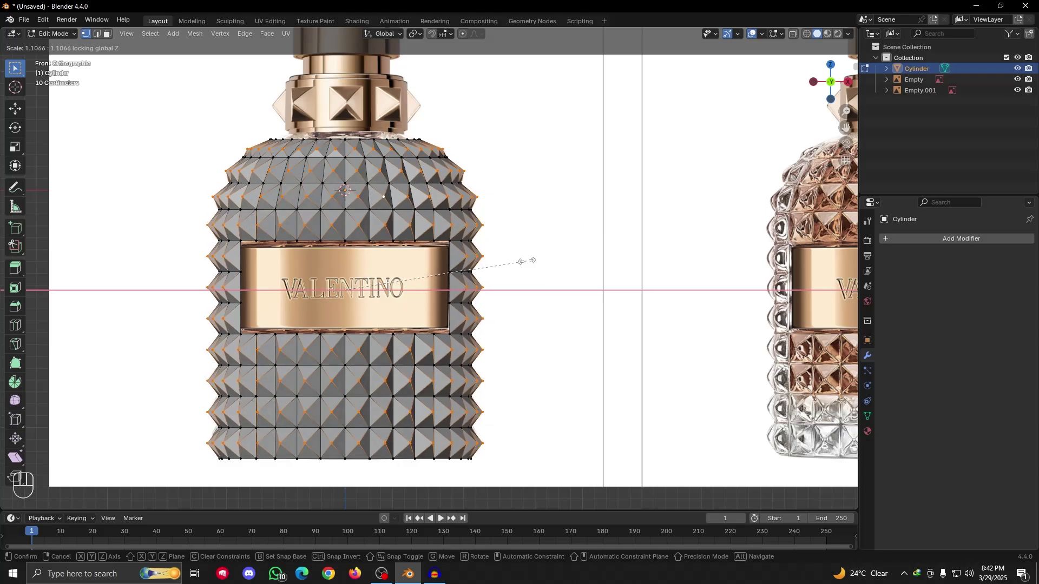
click(527, 261)
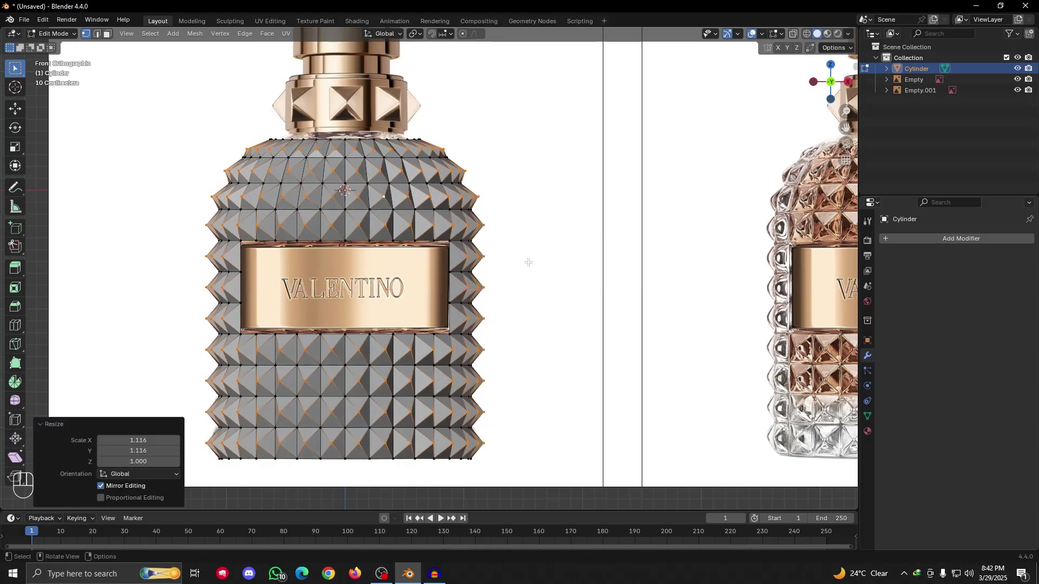
Examine the pyramid studs from several angles, switching between Object Mode and Edit Mode
key(Tab)
scroll(410, 282, down, 5)
mouse_move(410, 282)
middle_down()
mouse_move(488, 318)
mouse_move(496, 219)
mouse_move(421, 247)
mouse_move(446, 314)
mouse_move(406, 314)
mouse_move(426, 270)
middle_up()
scroll(446, 314, up, 3)
key(Tab)
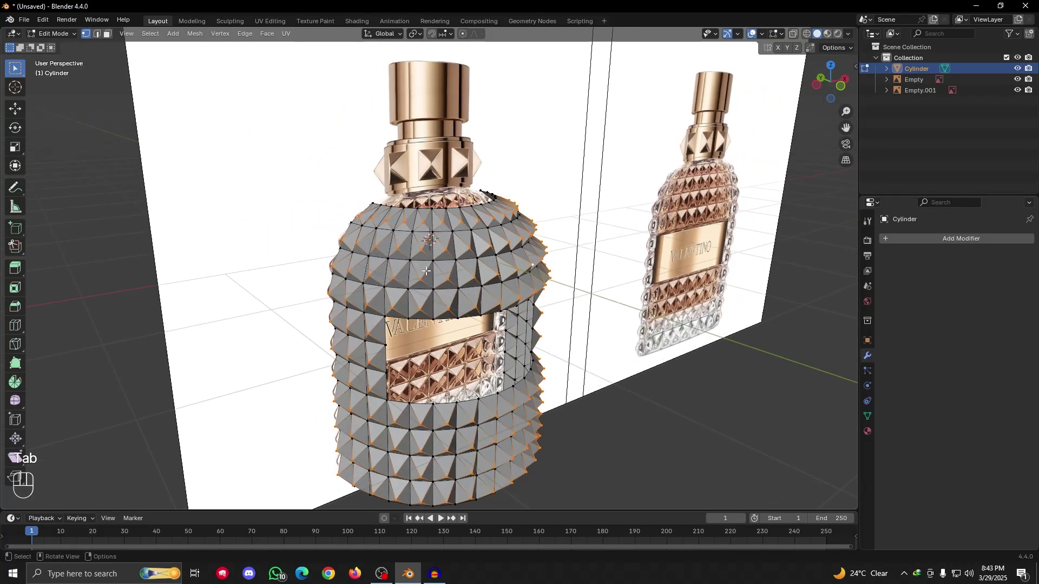
key(Tab)
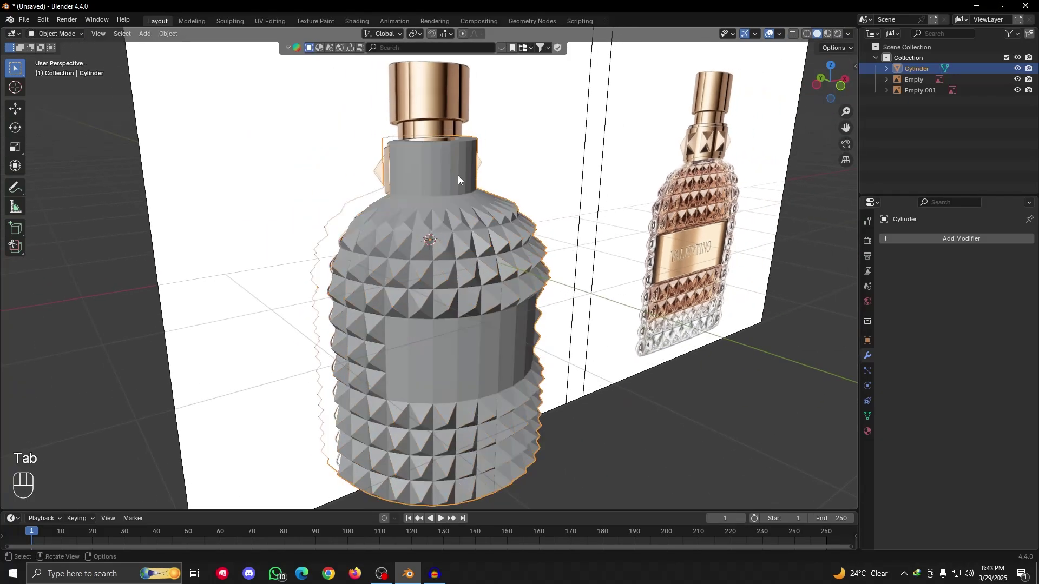
alt+drag(445, 230, 361, 213)
key(Tab)
alt+drag(297, 222, 336, 216)
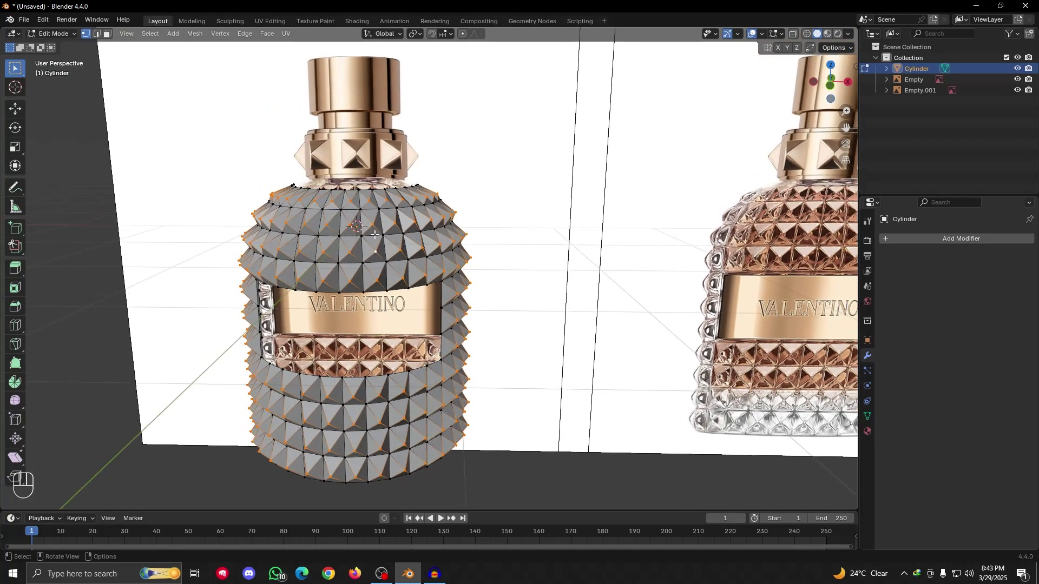
key(alt)
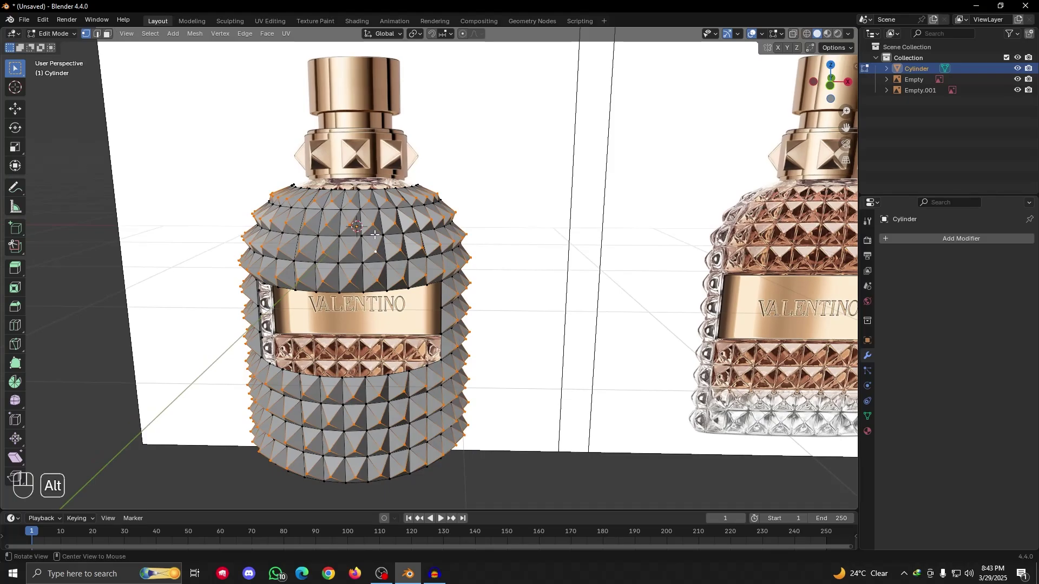
key(alt+h)
alt+drag(382, 227, 411, 236)
key(ctrl+z)
key(Tab)
key(ctrl+z)
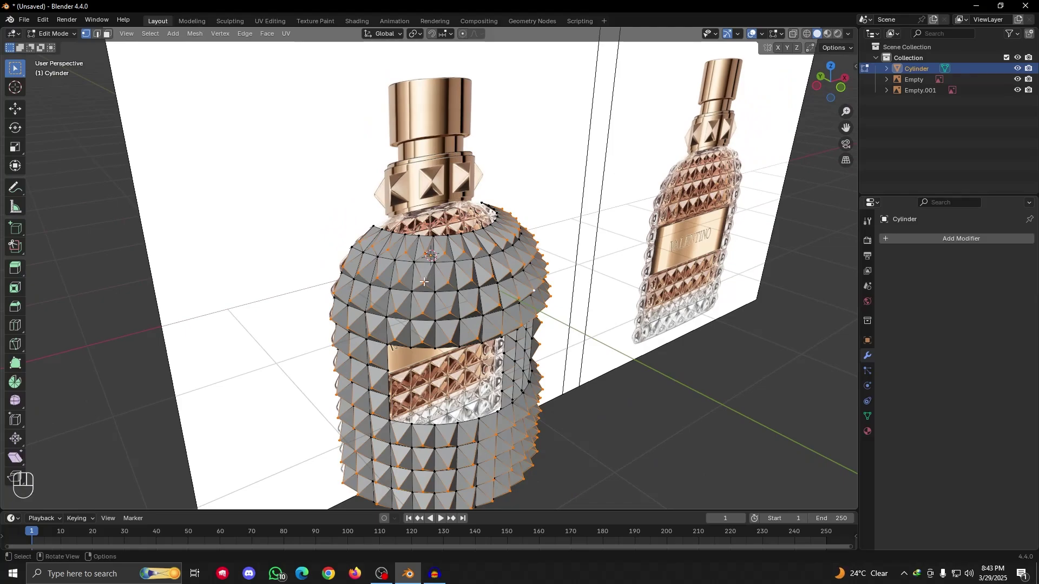
Reveal the hidden neck and label faces, and check the complete bottle in Object Mode against the duplicate reference
key(alt+h)
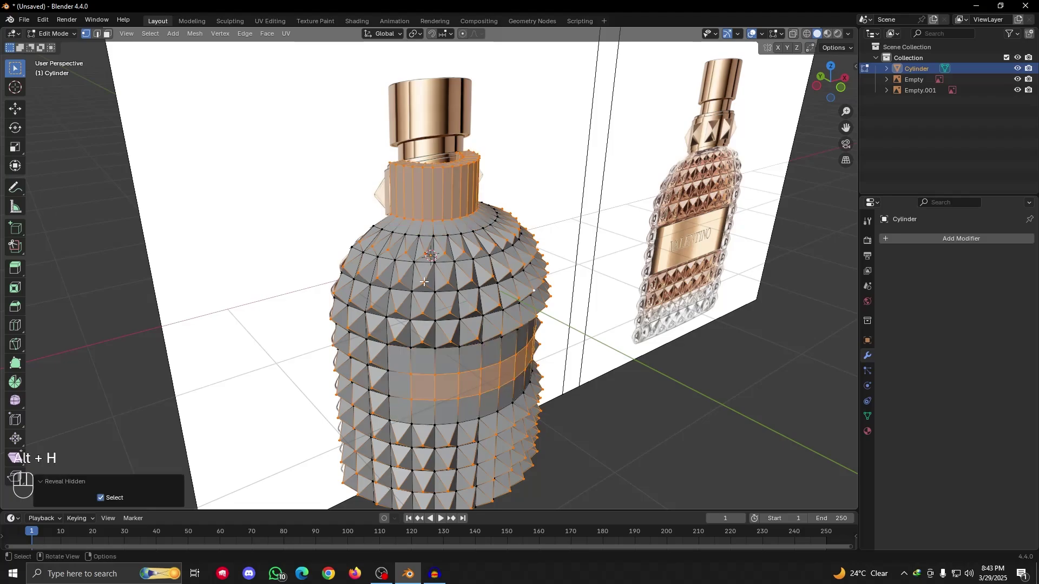
key(Tab)
alt+drag(425, 282, 368, 270)
scroll(375, 264, up, 4)
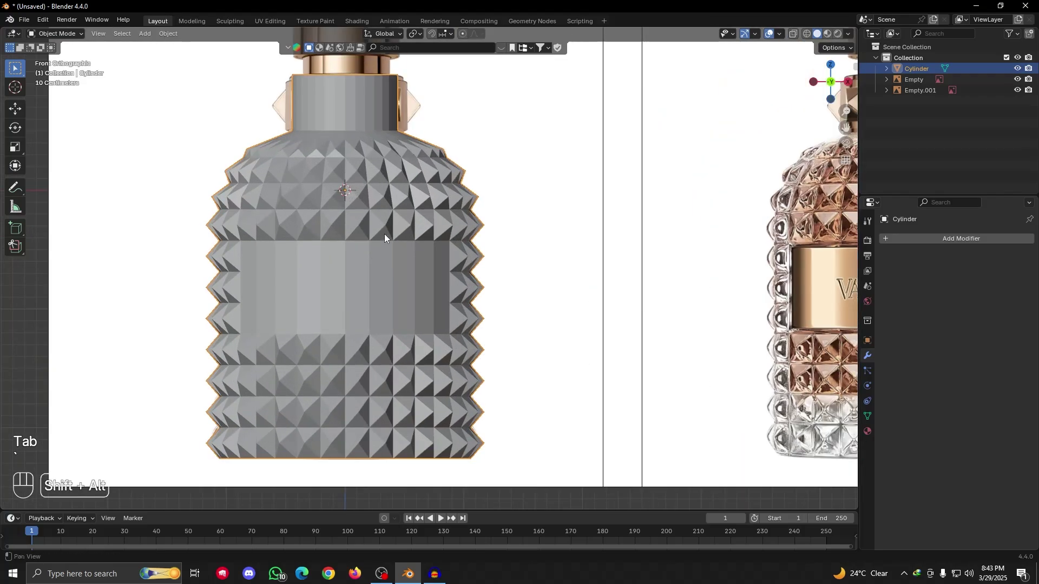
alt+shift+drag(384, 234, 392, 270)
scroll(393, 265, down, 2)
alt+drag(393, 257, 417, 261)
key(grave)
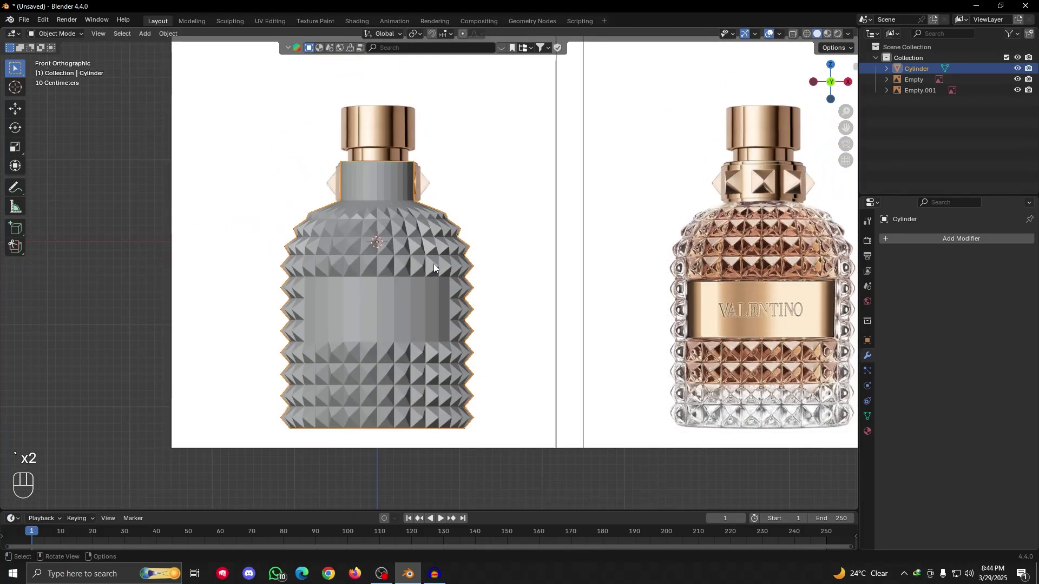
Add a Subdivision Surface modifier to the bottle and inspect the smoothed studs in front view
click(926, 238)
text(s)
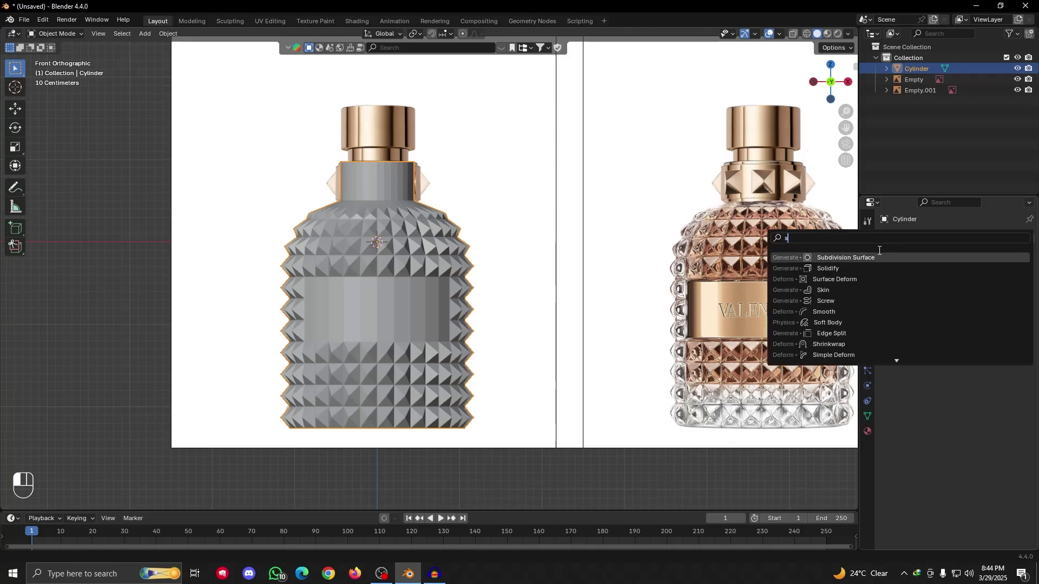
click(866, 259)
alt+drag(517, 251, 443, 274)
scroll(416, 270, up, 4)
alt+drag(448, 276, 418, 258)
key(grave)
click(343, 202)
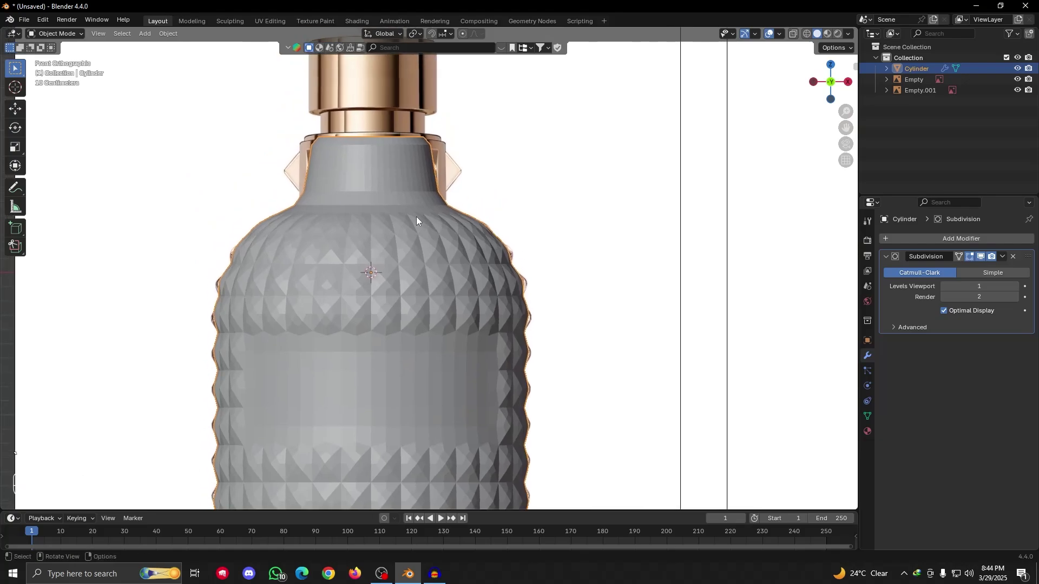
Add a Bevel modifier to the studded bottle
click(955, 239)
click(921, 236)
click(919, 234)
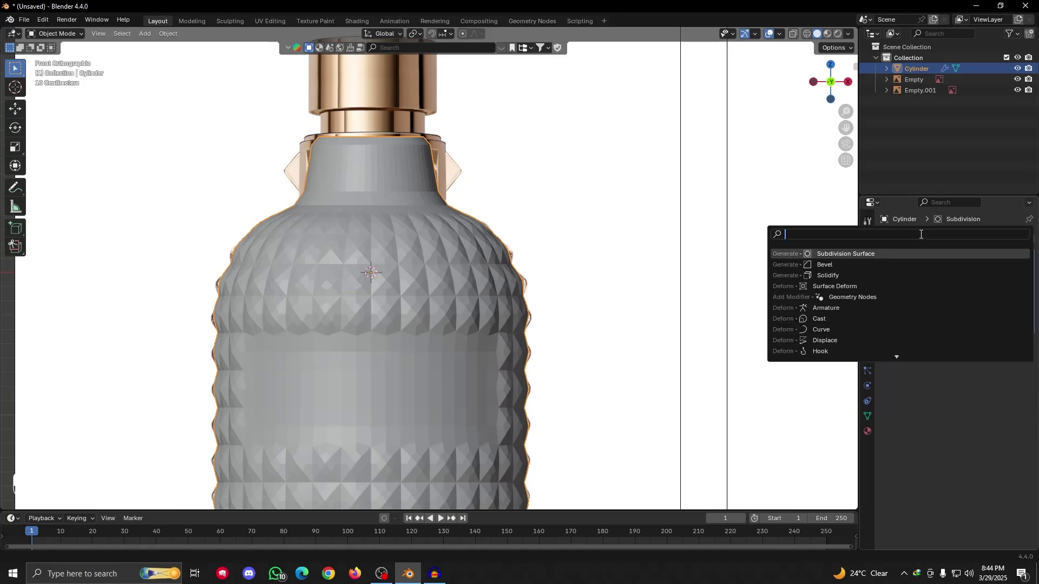
text(bev)
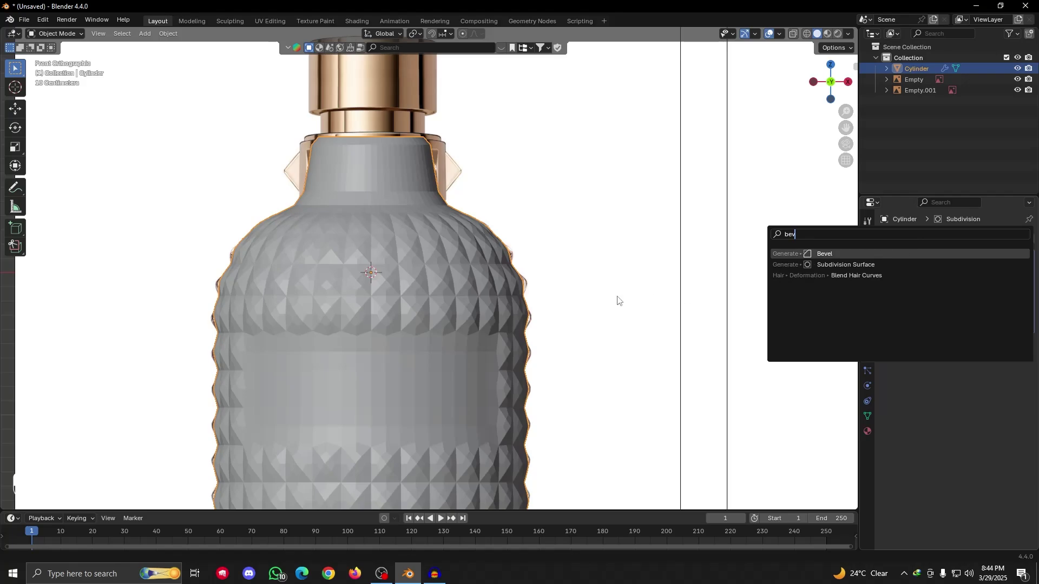
key(Return)
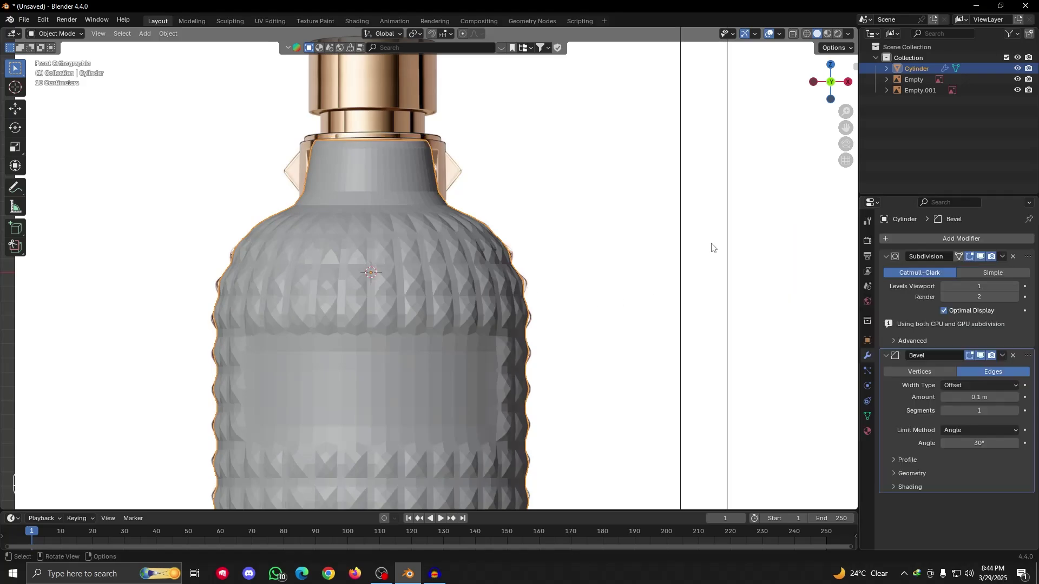
scroll(487, 343, down, 3)
shift+middle_drag(487, 343, 529, 274)
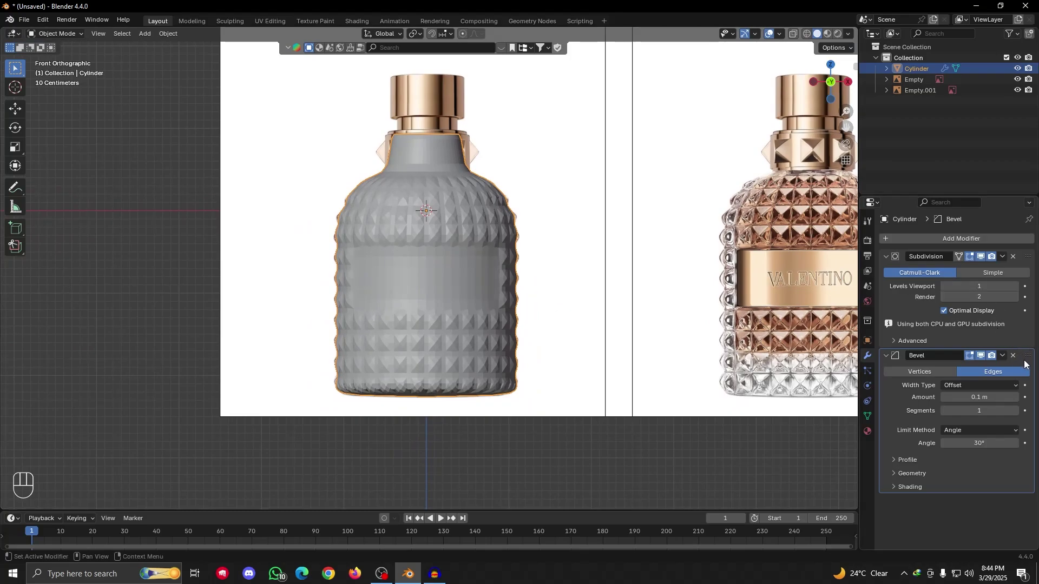
Place the Bevel modifier above the Subdivision modifier, comparing the studs with both stack orders
drag(1025, 364, 1025, 229)
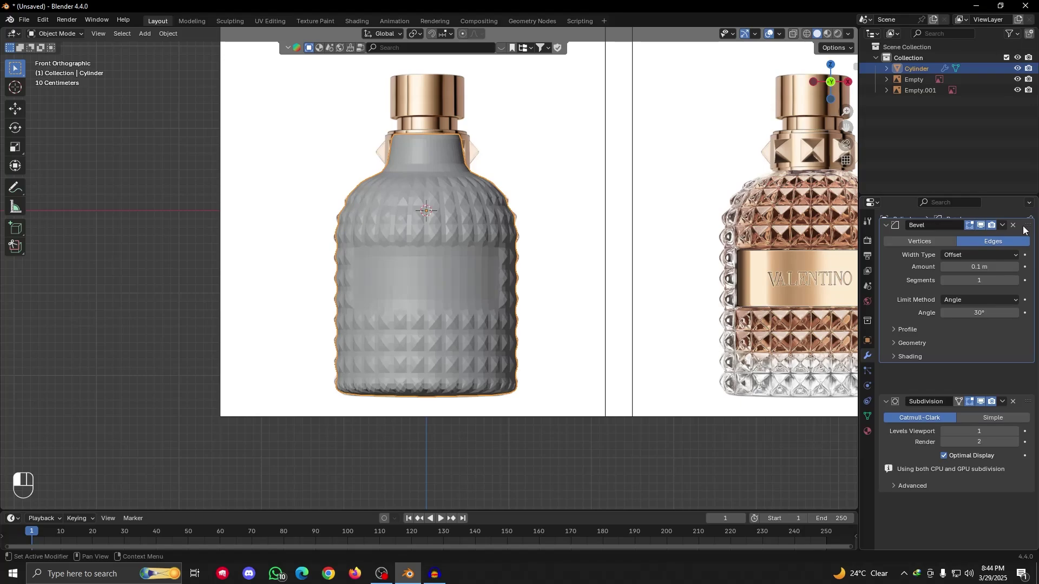
drag(1023, 230, 1023, 278)
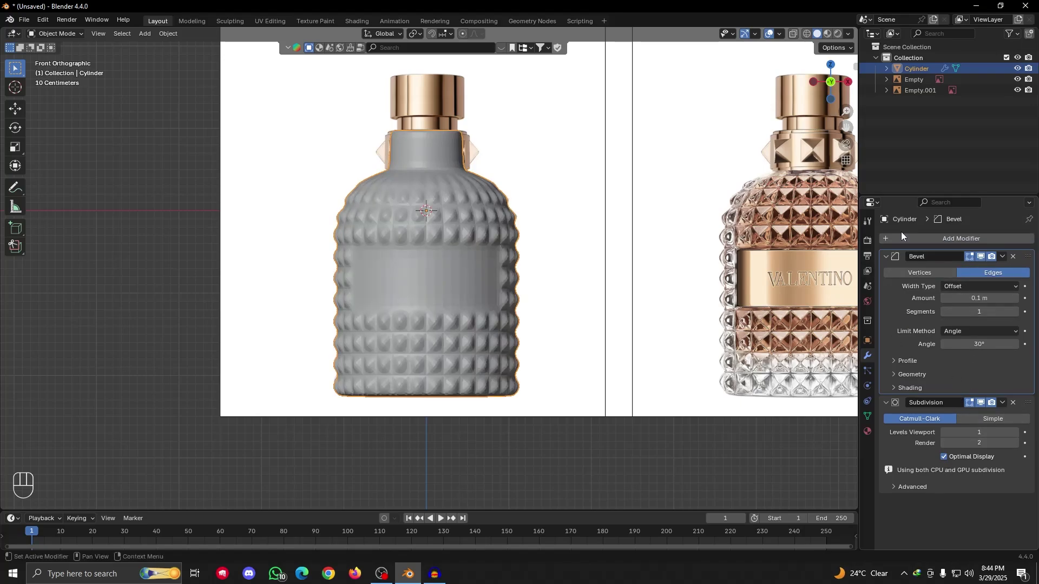
mouse_move(1027, 256)
mouse_down()
mouse_move(1028, 237)
mouse_move(1023, 256)
mouse_up()
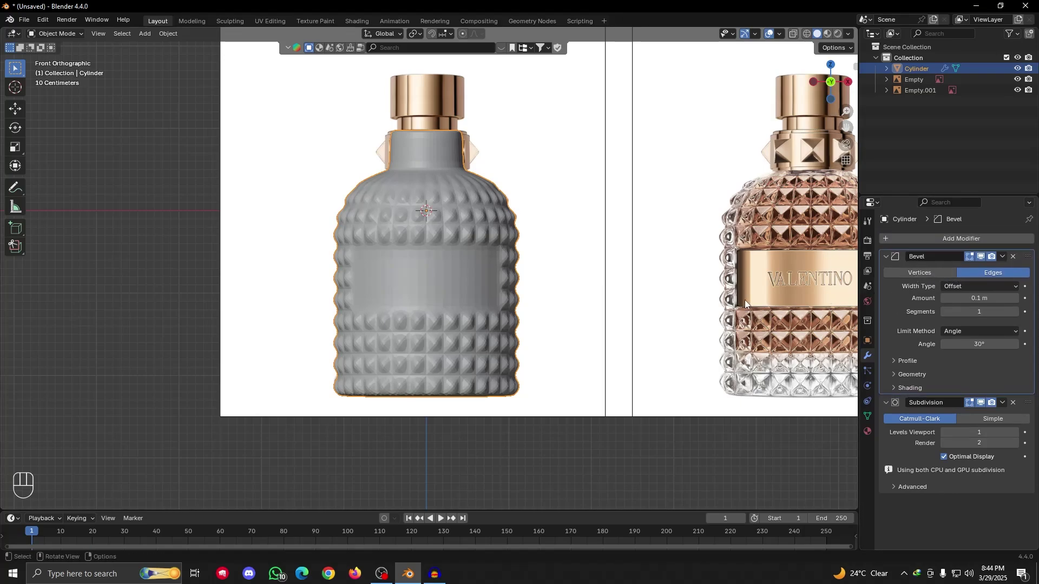
scroll(446, 267, up, 4)
alt+drag(446, 268, 478, 263)
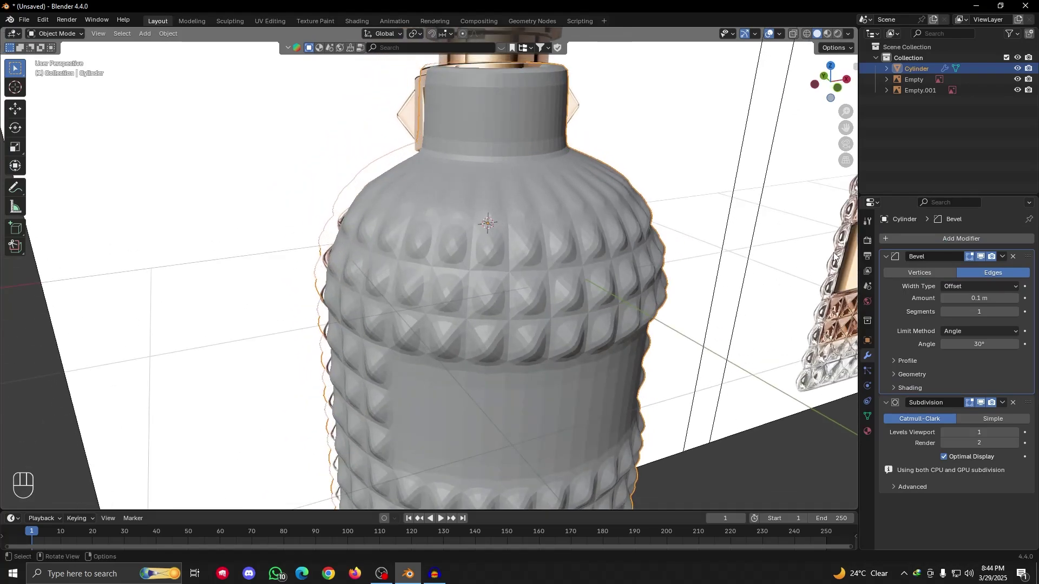
drag(1026, 257, 1015, 455)
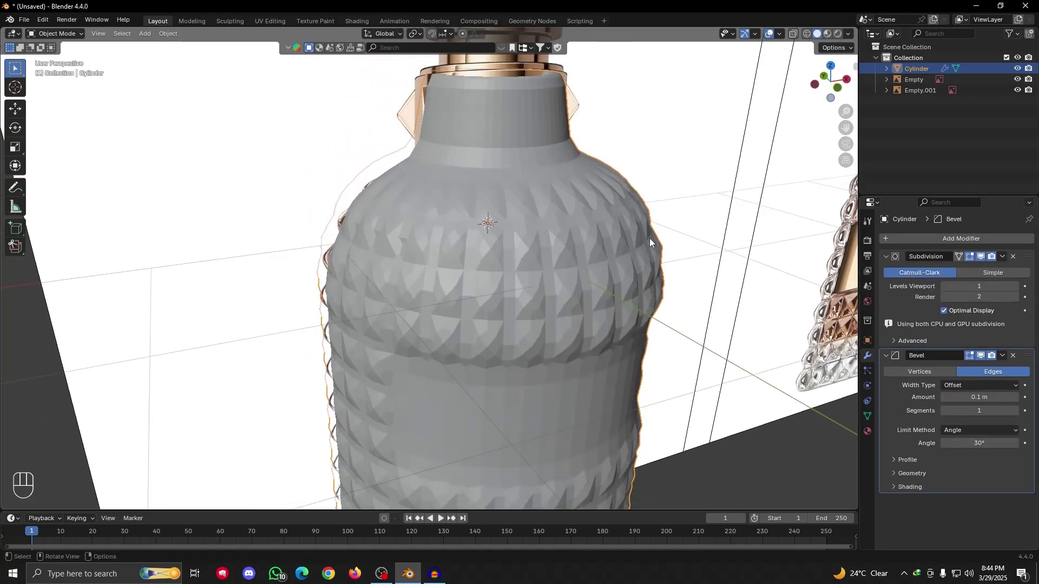
drag(1031, 360, 1011, 196)
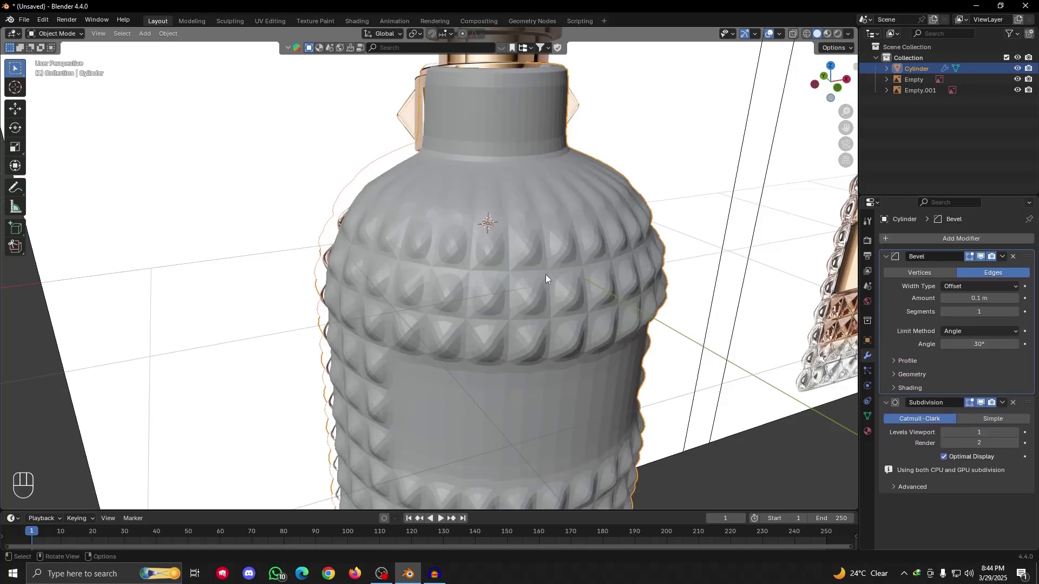
Apply Shade Auto Smooth to the bottle
alt+drag(545, 274, 470, 229)
right_click(470, 228)
right_click(434, 217)
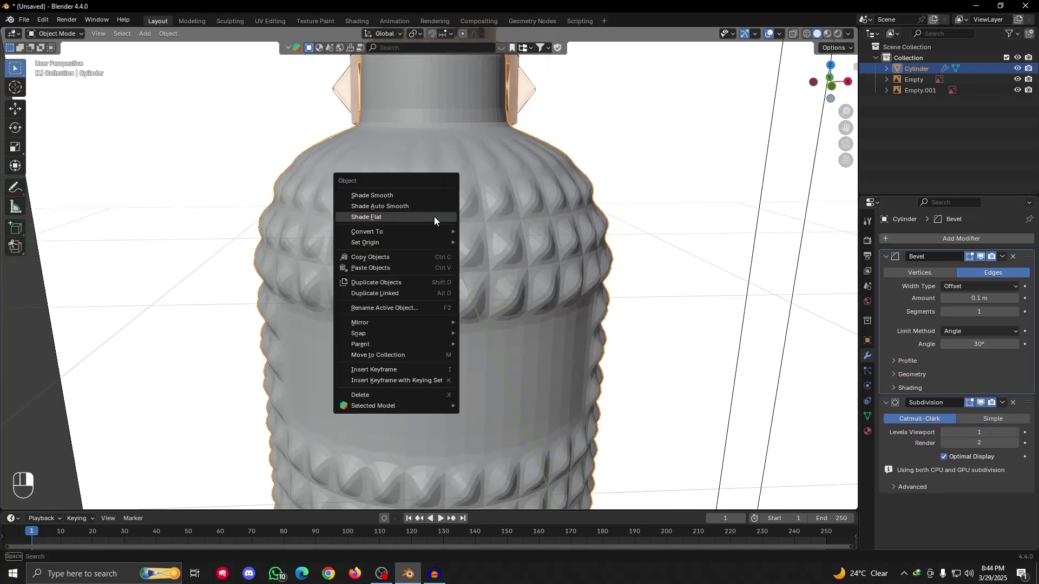
click(380, 206)
Apply all of the bottle's object transforms, including a separate application of its scale
alt+drag(550, 219, 446, 212)
key(ctrl+a)
click(395, 222)
scroll(422, 214, down, 3)
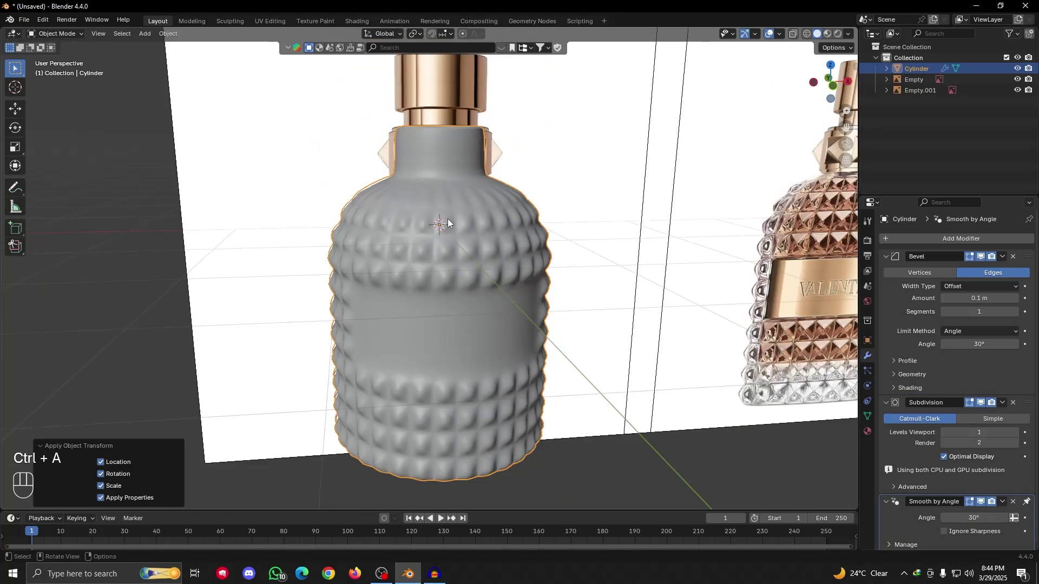
key(ctrl+a)
click(447, 218)
Set the Subdivision modifier's viewport levels to 3 and the Bevel modifier's segments to 2
alt+drag(464, 236, 473, 235)
key(grave)
click(447, 219)
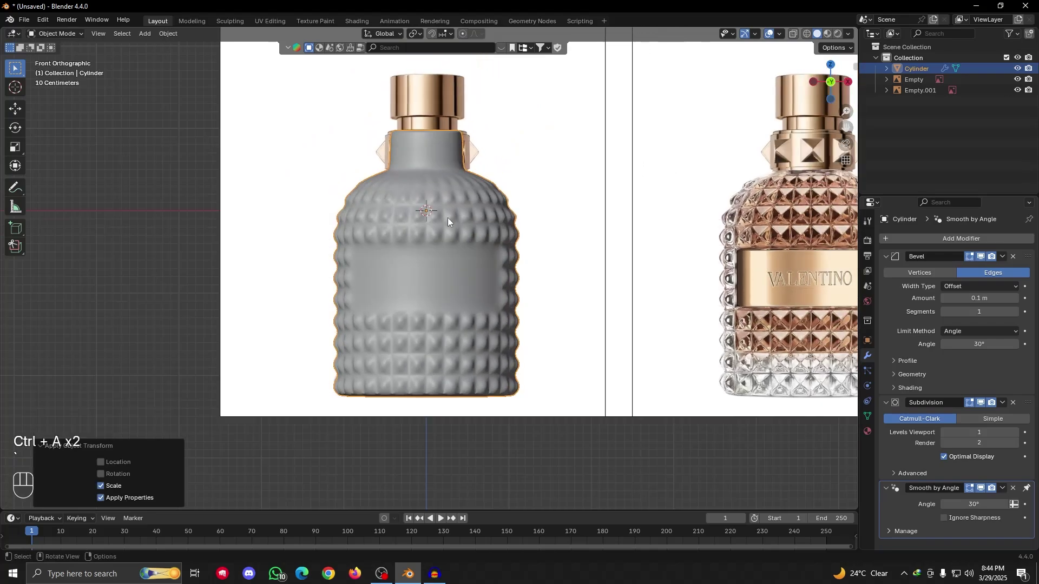
scroll(449, 217, up, 2)
alt+shift+drag(461, 199, 442, 244)
scroll(485, 250, up, 1)
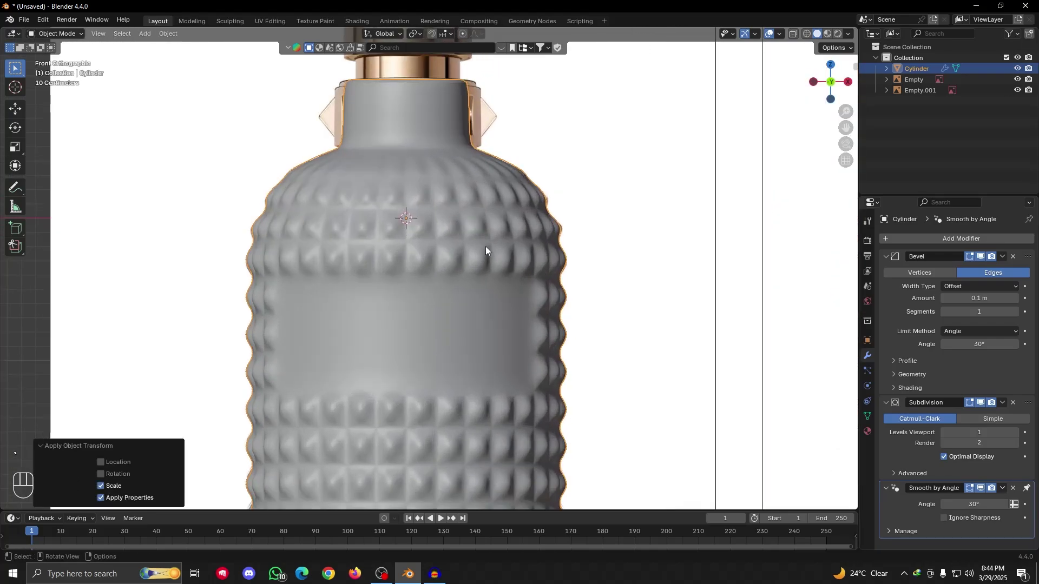
click(1015, 433)
click(1015, 433)
scroll(526, 356, up, 1)
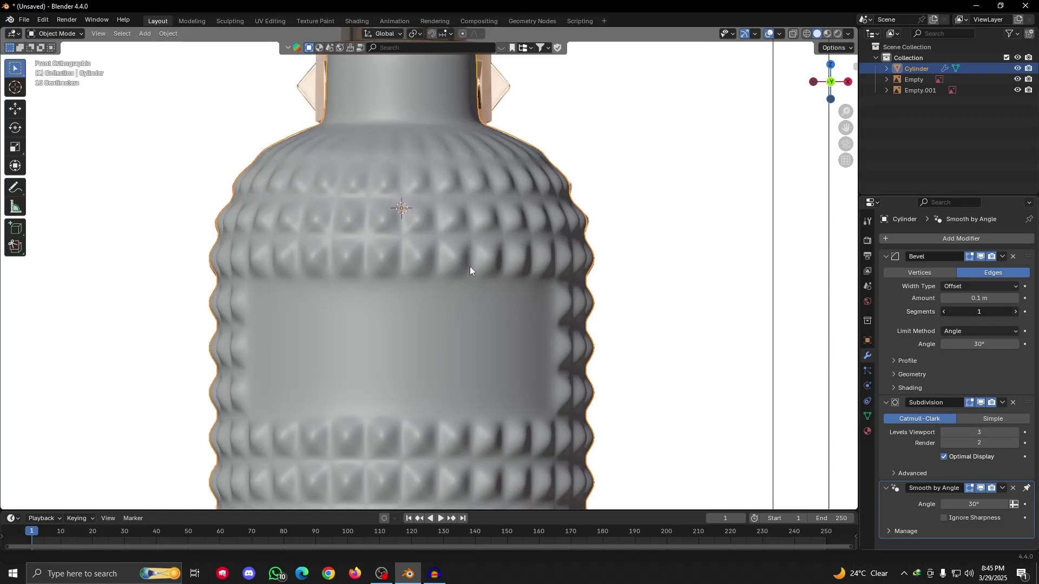
alt+drag(414, 233, 352, 252)
key(grave)
click(297, 222)
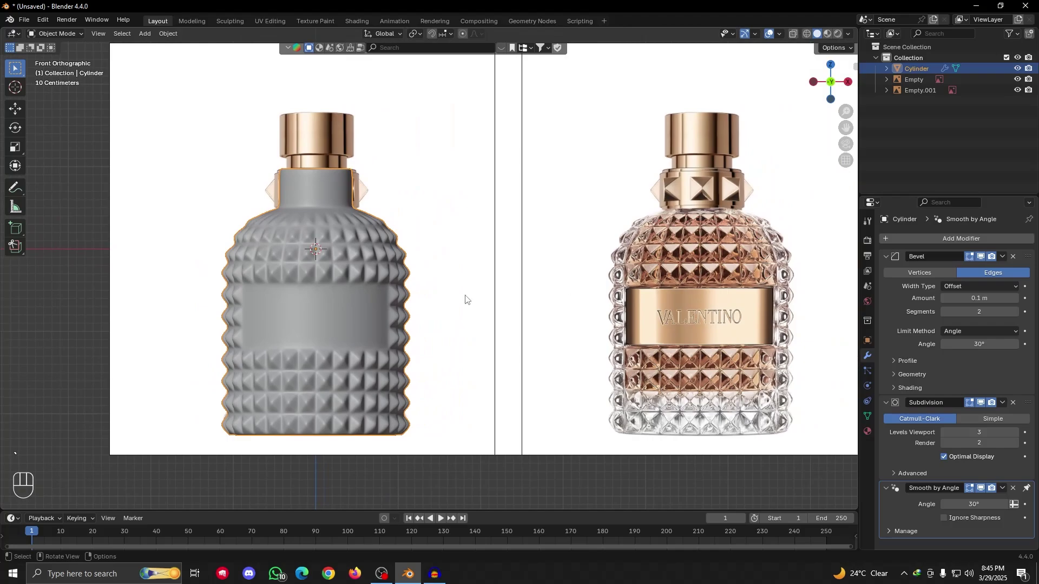
Set the Bevel modifier's amount to 0.02 m to sharpen the stud edges
alt+shift+drag(465, 296, 519, 333)
scroll(729, 316, up, 5)
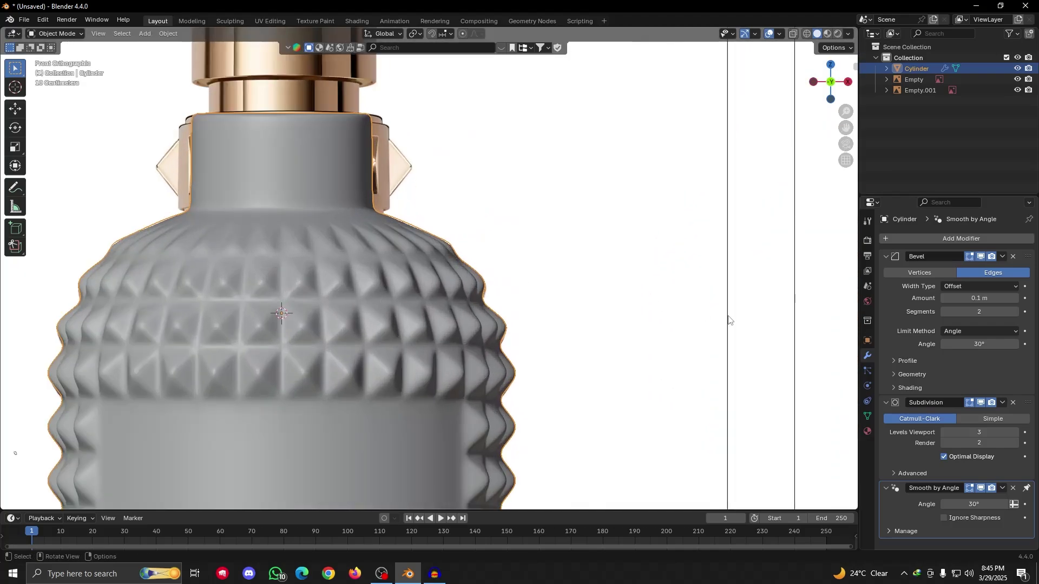
scroll(730, 316, down, 5)
scroll(388, 291, up, 7)
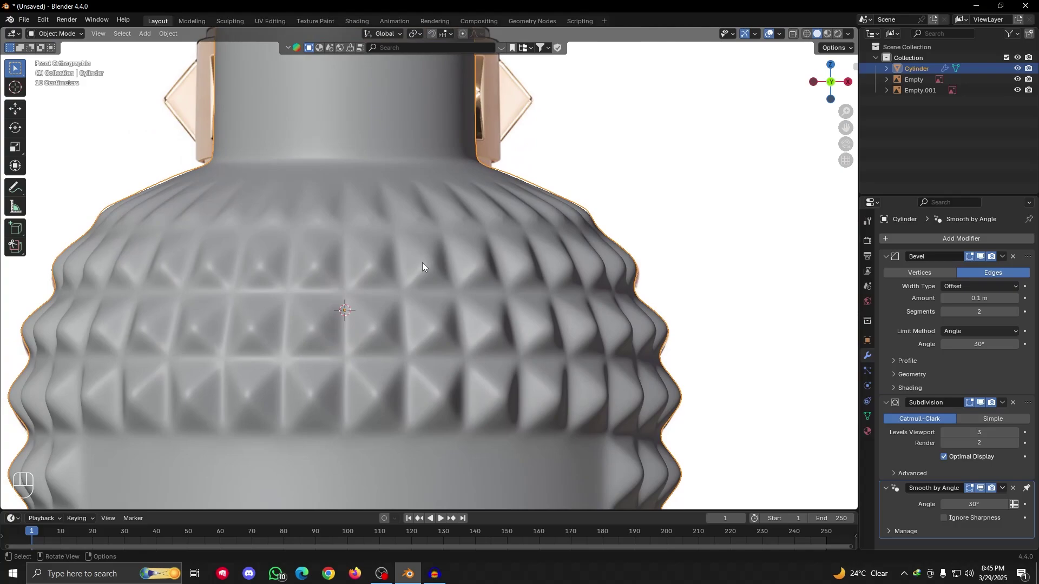
scroll(422, 262, up, 1)
alt+drag(337, 294, 373, 294)
key(grave)
click(313, 238)
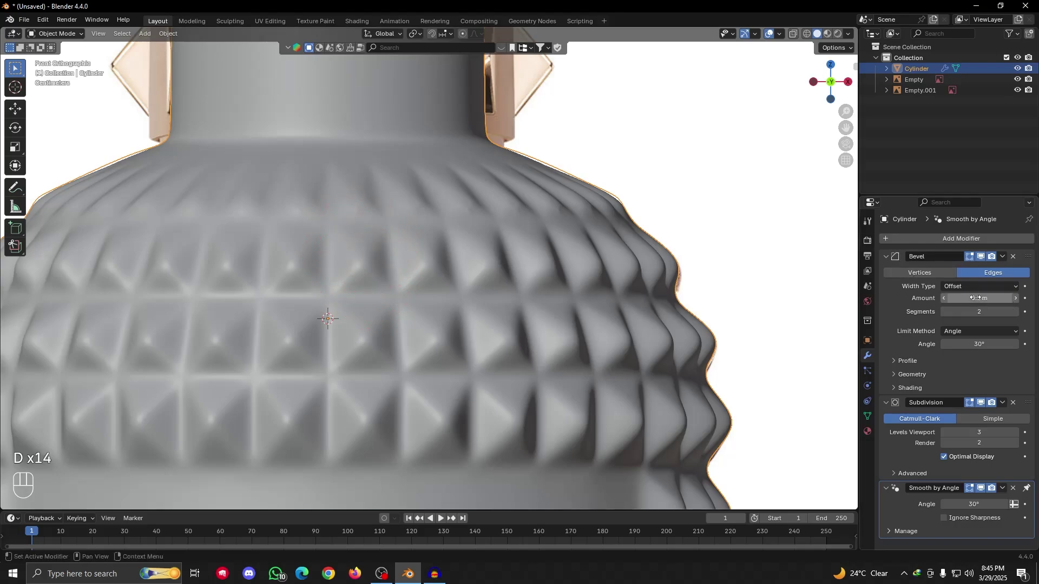
click(950, 299)
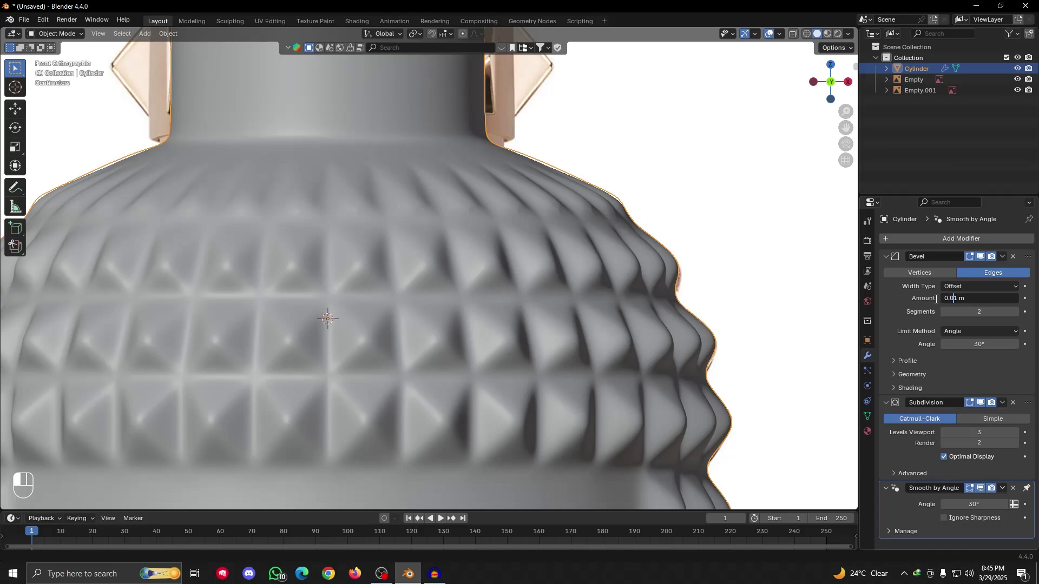
key(Return)
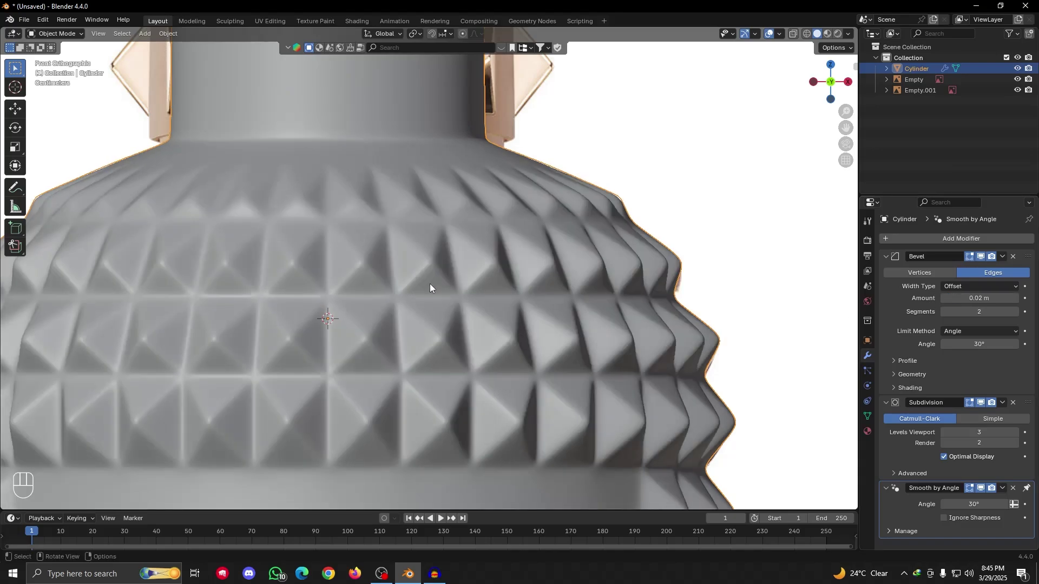
Compare the beveled bottle's studs and silhouette with the duplicate Valentino reference image in front view
scroll(432, 281, down, 6)
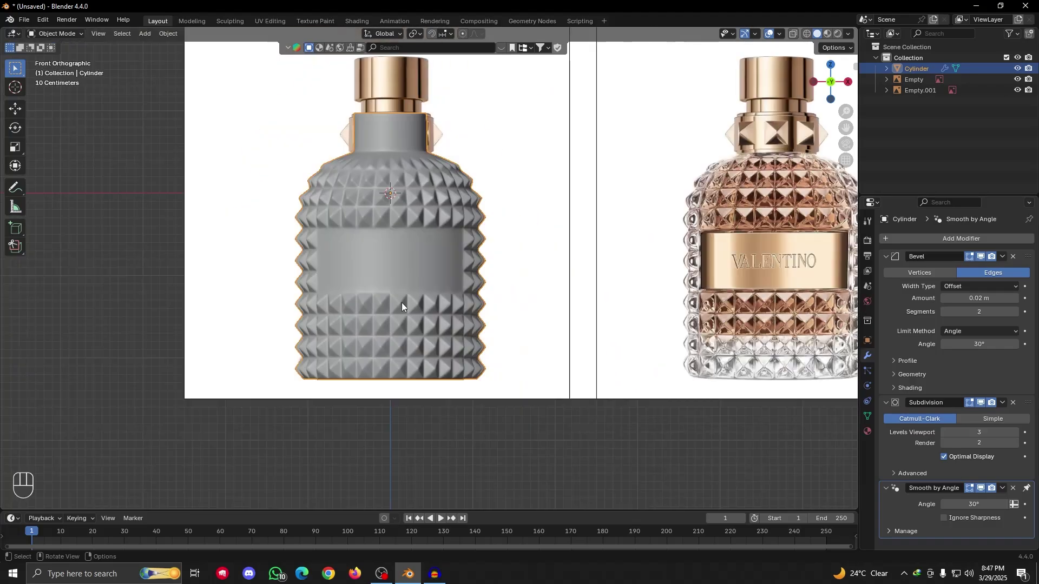
middle_drag(402, 307, 487, 371)
key(grave)
click(395, 284)
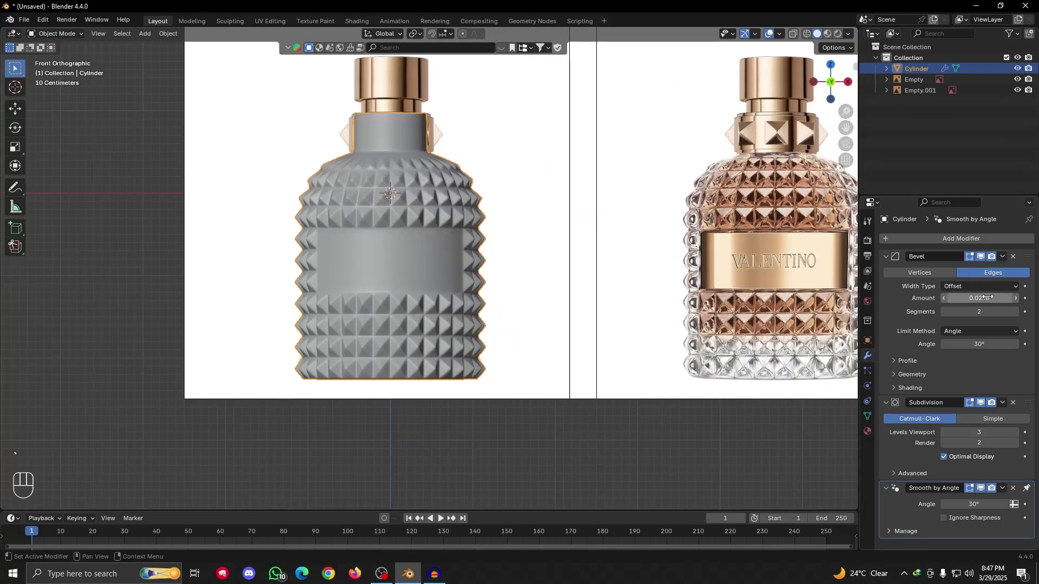
scroll(439, 273, down, 3)
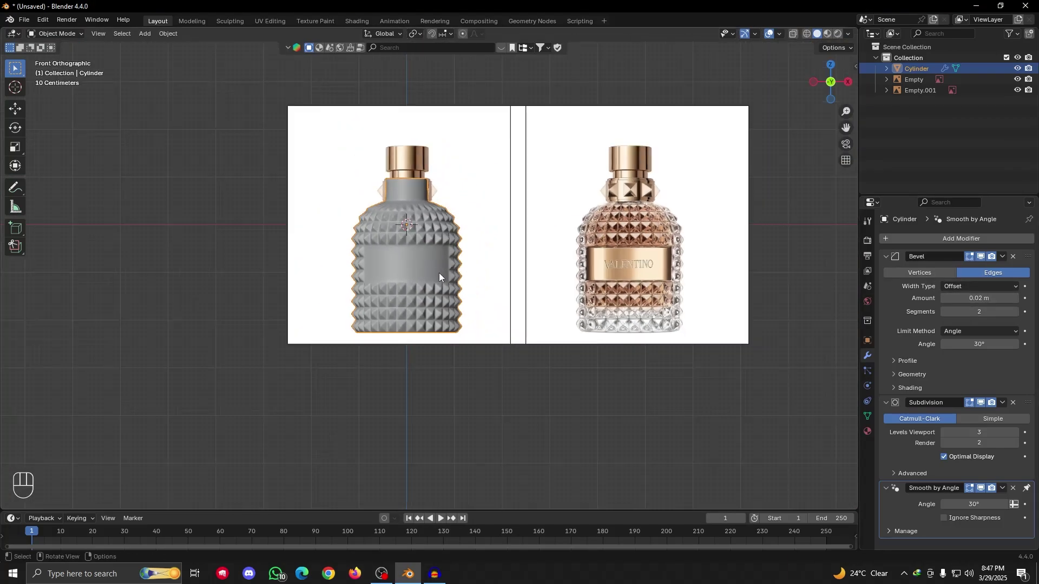
scroll(380, 315, down, 3)
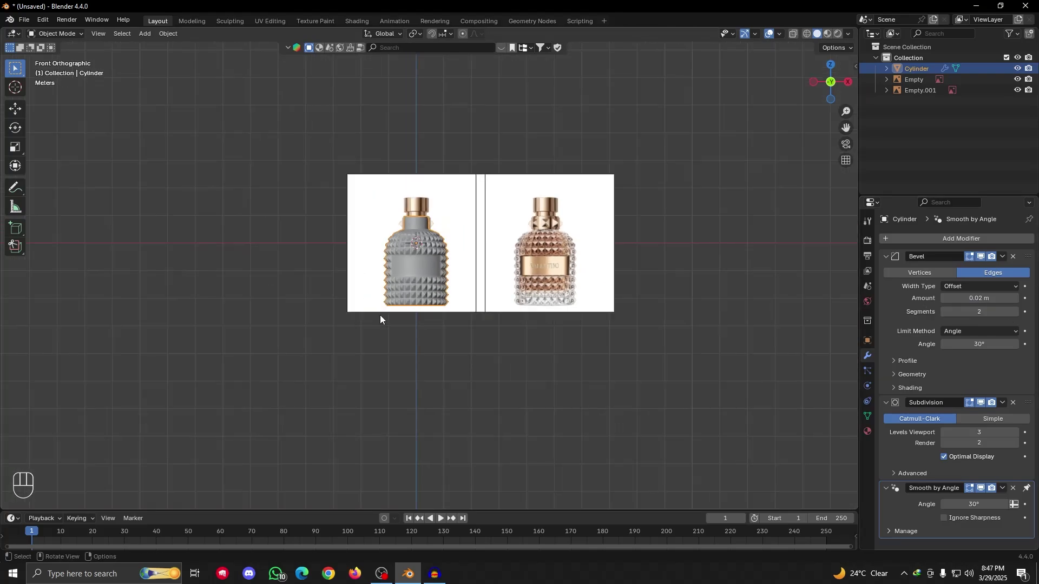
alt+drag(381, 315, 436, 347)
key(grave)
click(370, 267)
scroll(443, 303, up, 7)
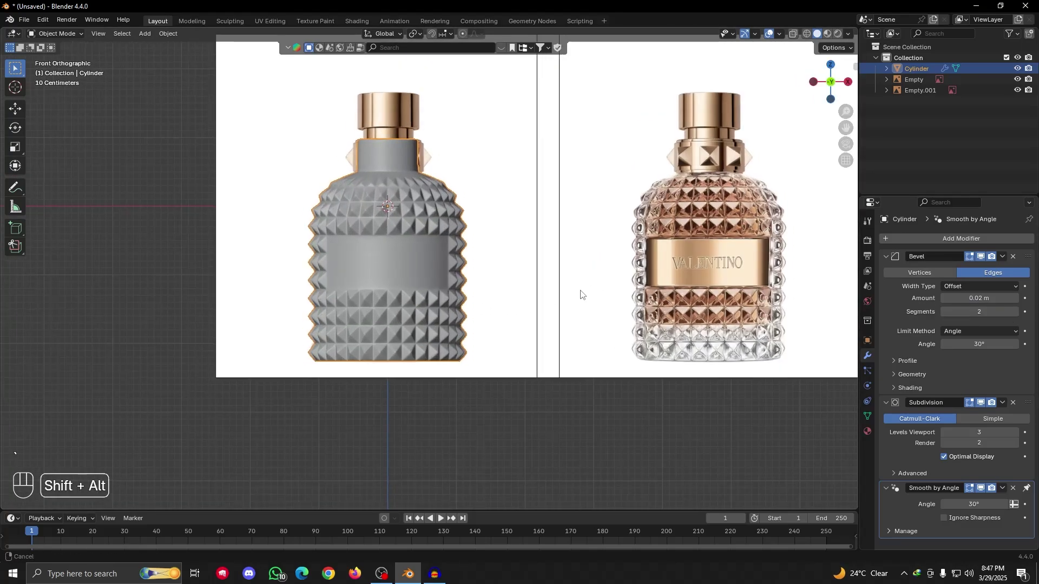
scroll(444, 351, up, 3)
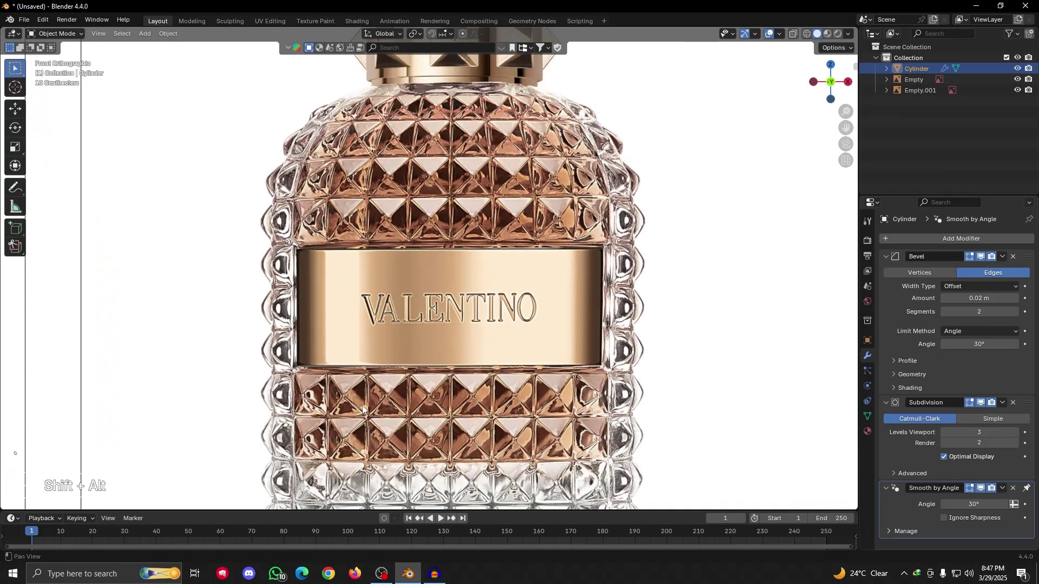
scroll(505, 349, down, 7)
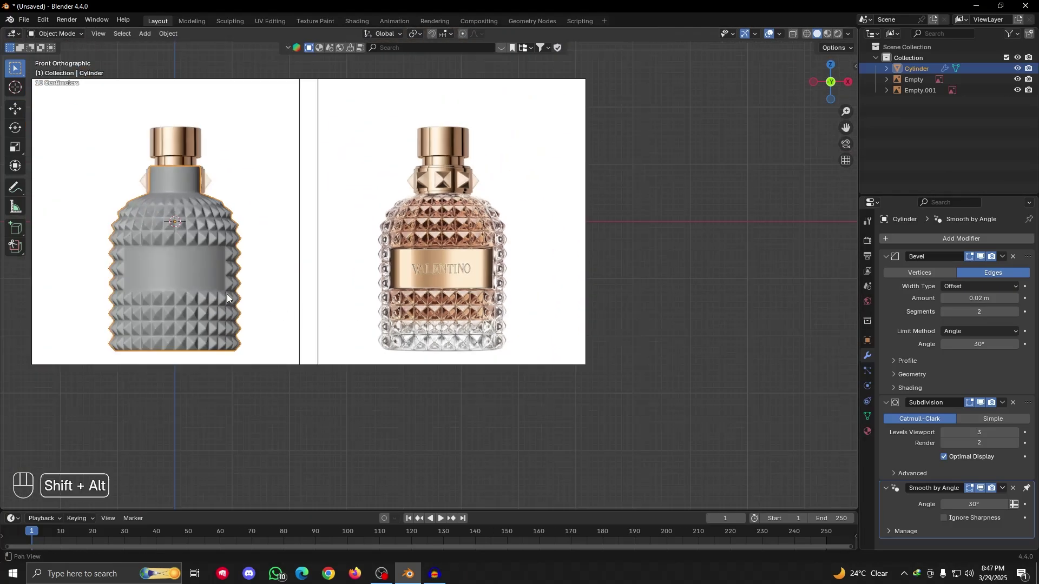
Move the reference image behind the bottle by about 1.81 m along the Y axis
alt+shift+drag(250, 280, 362, 275)
alt+drag(361, 274, 316, 365)
click(392, 235)
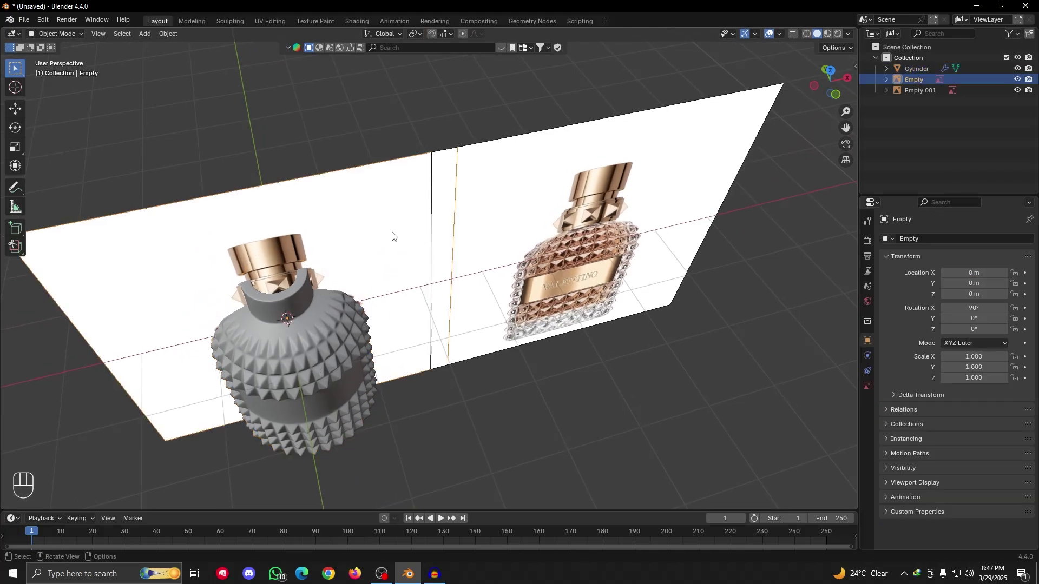
key(g)
key(y)
click(378, 180)
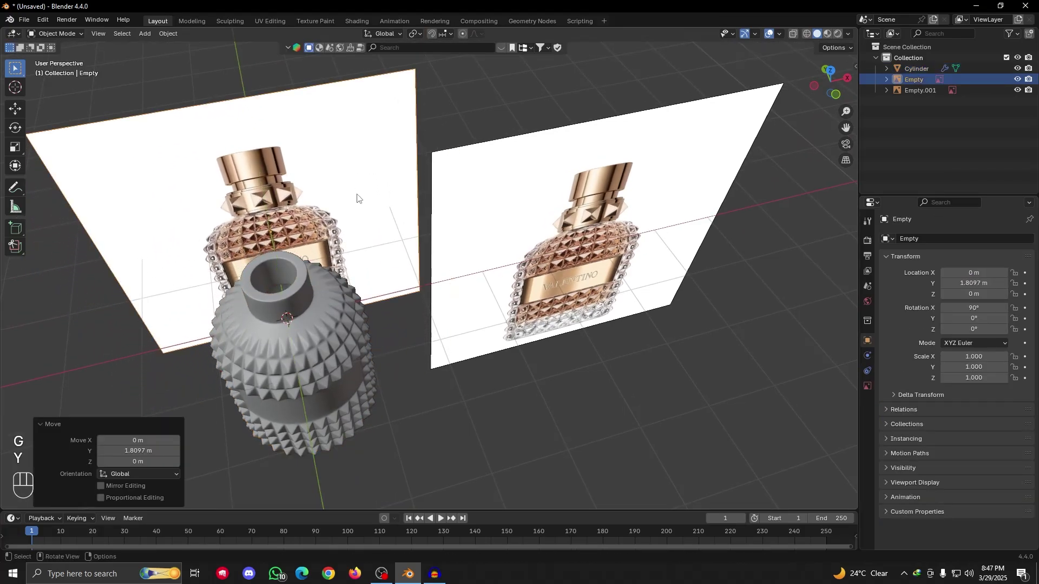
alt+drag(372, 153, 353, 169)
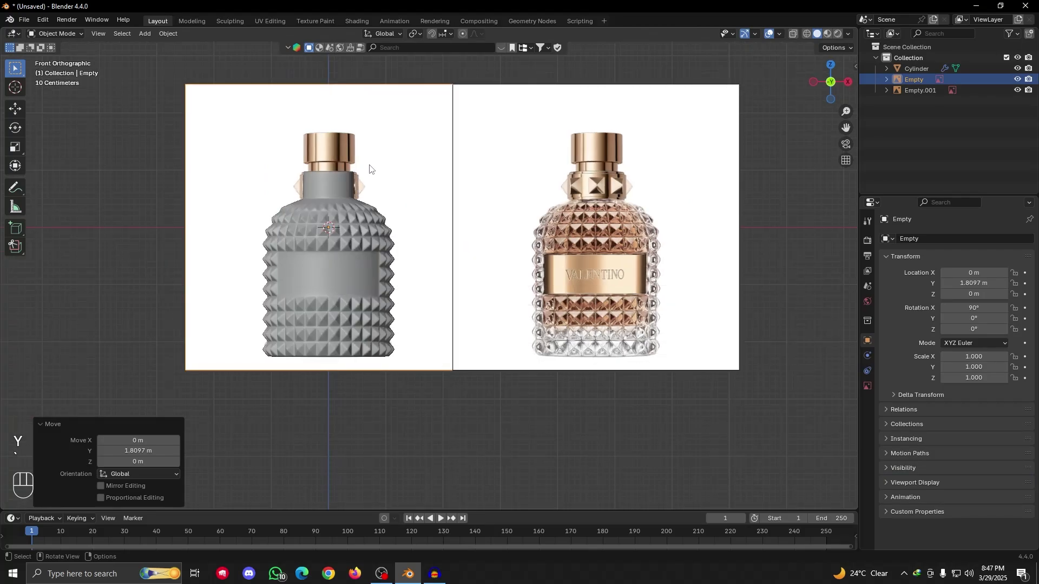
Enable opacity for the moved reference image and set it to 0.591
click(867, 386)
click(945, 365)
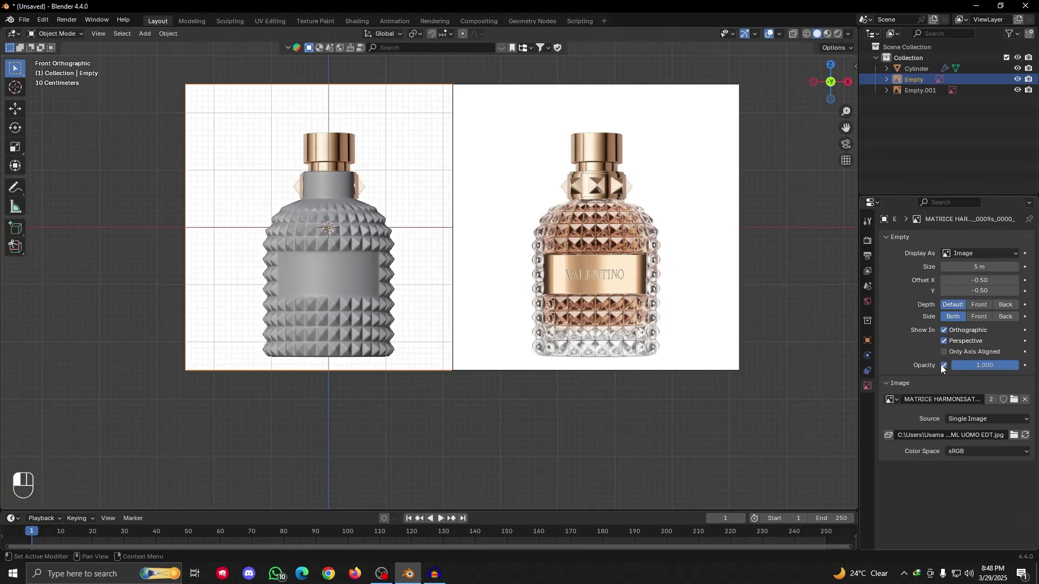
drag(1009, 368, 982, 369)
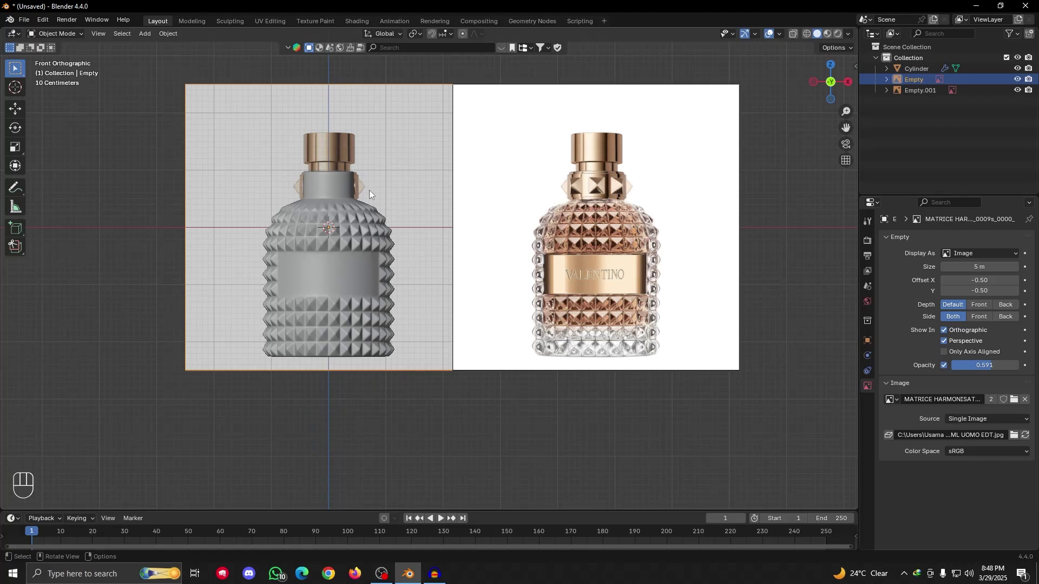
Inspect the bottle's open neck against the cap and studded collar in the faded reference
alt+drag(317, 186, 345, 250)
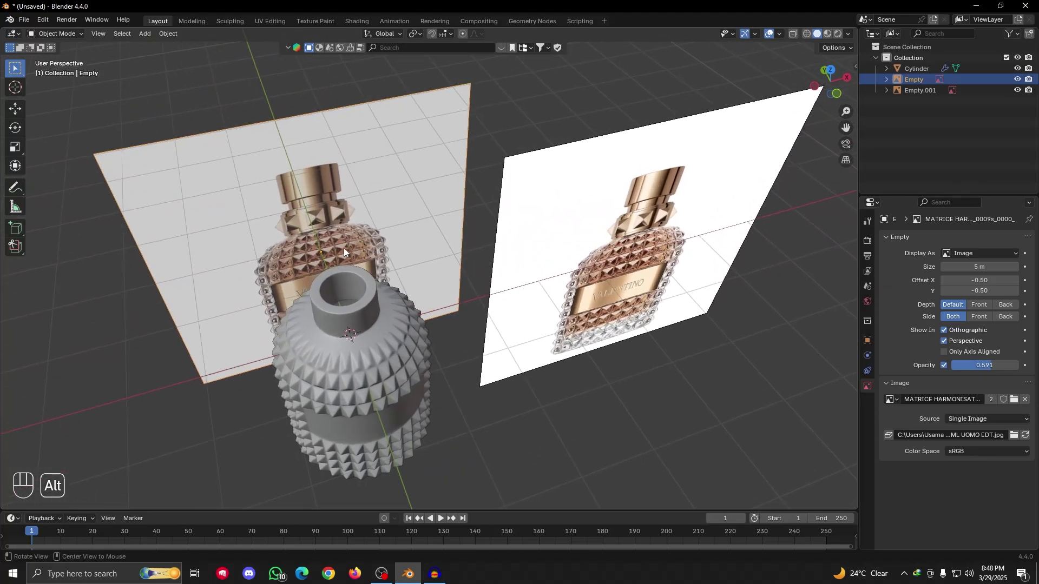
key(grave)
click(325, 209)
alt+shift+drag(325, 206, 446, 304)
scroll(422, 276, up, 5)
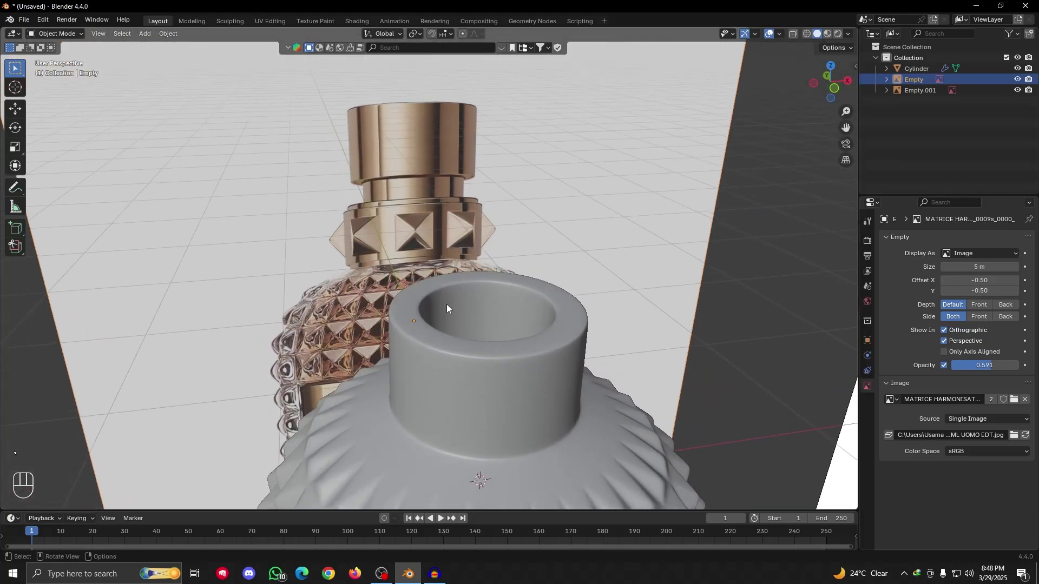
Compare the whole studded bottle with both Valentino reference images from several angles
scroll(448, 308, down, 5)
alt+drag(472, 359, 437, 316)
alt+shift+drag(436, 316, 411, 287)
scroll(358, 280, up, 3)
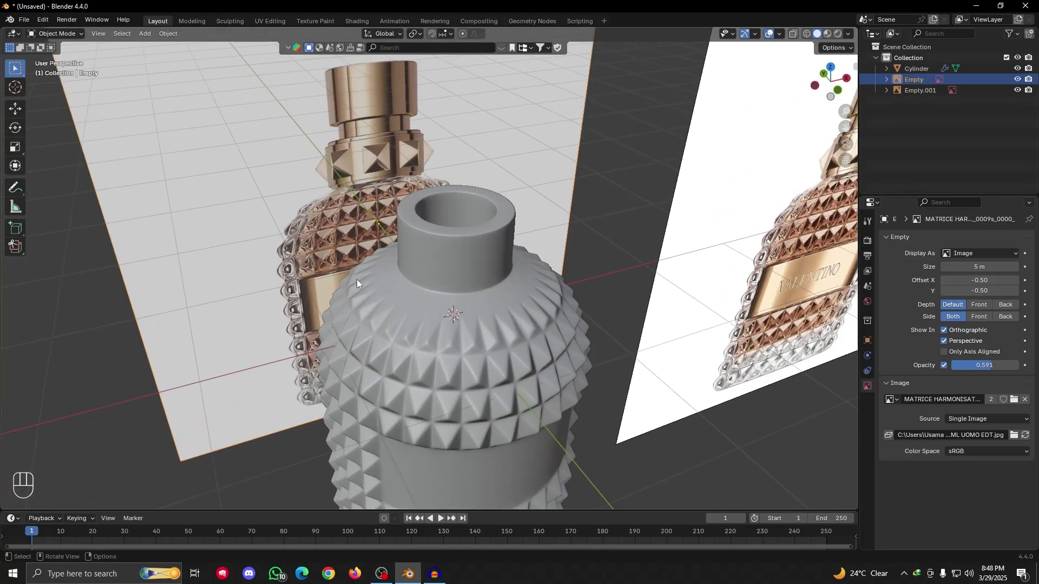
alt+shift+drag(338, 270, 366, 222)
scroll(519, 368, down, 4)
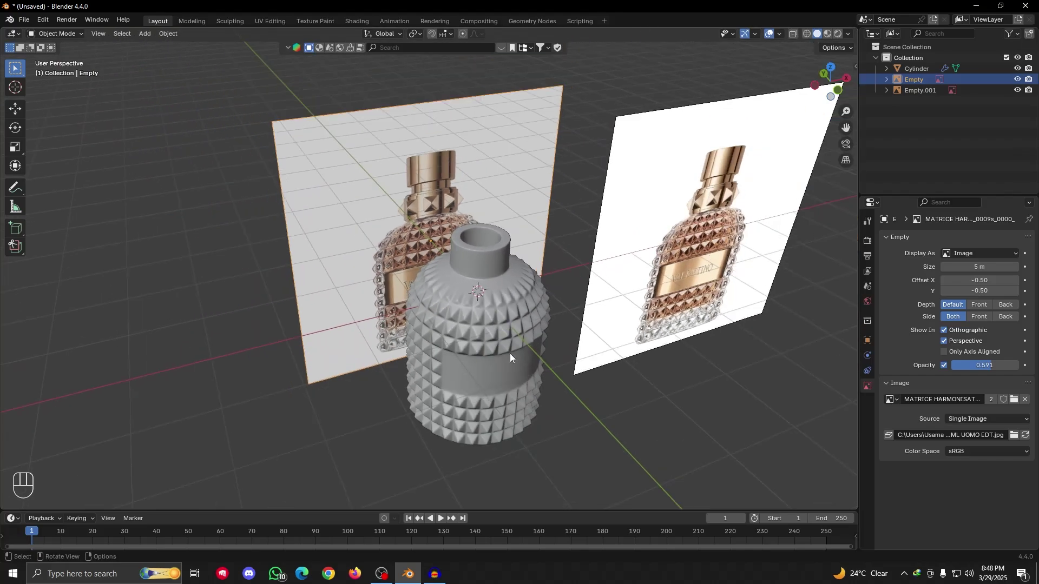
scroll(498, 318, up, 4)
Duplicate the studded bottle body and leave the copy in its original place
click(592, 332)
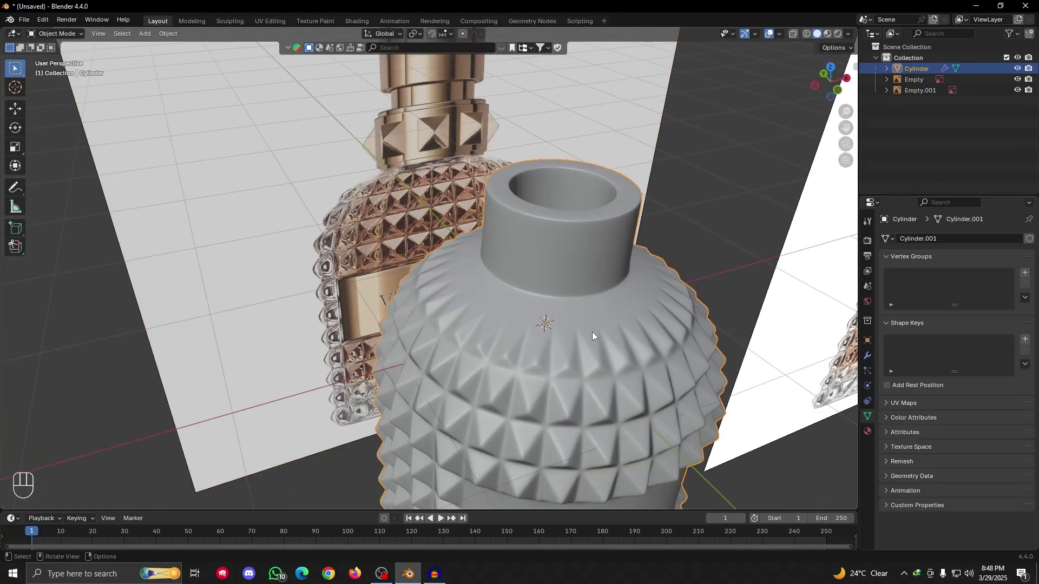
scroll(591, 333, down, 4)
alt+drag(554, 356, 478, 340)
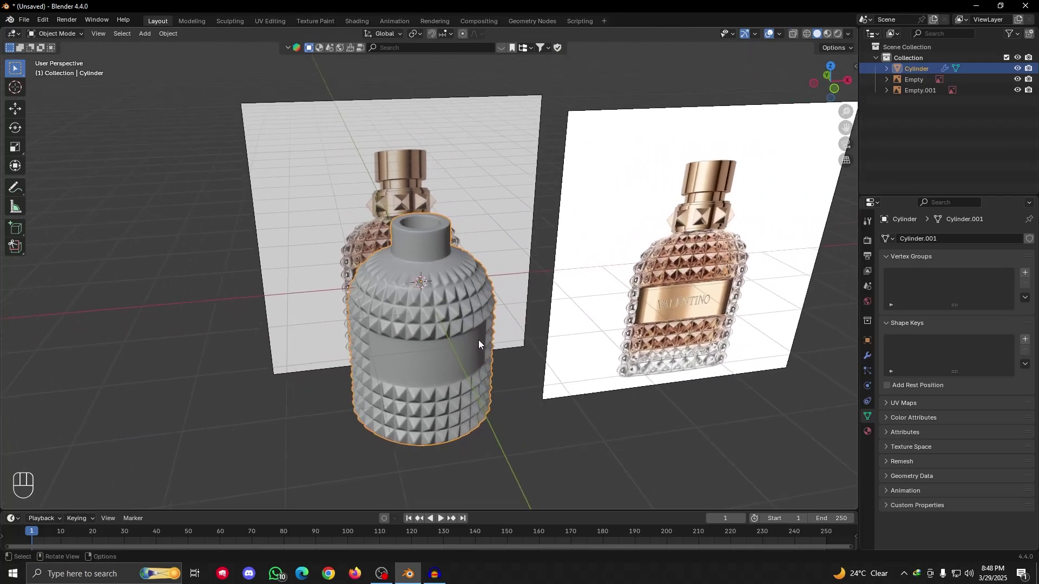
scroll(483, 330, up, 2)
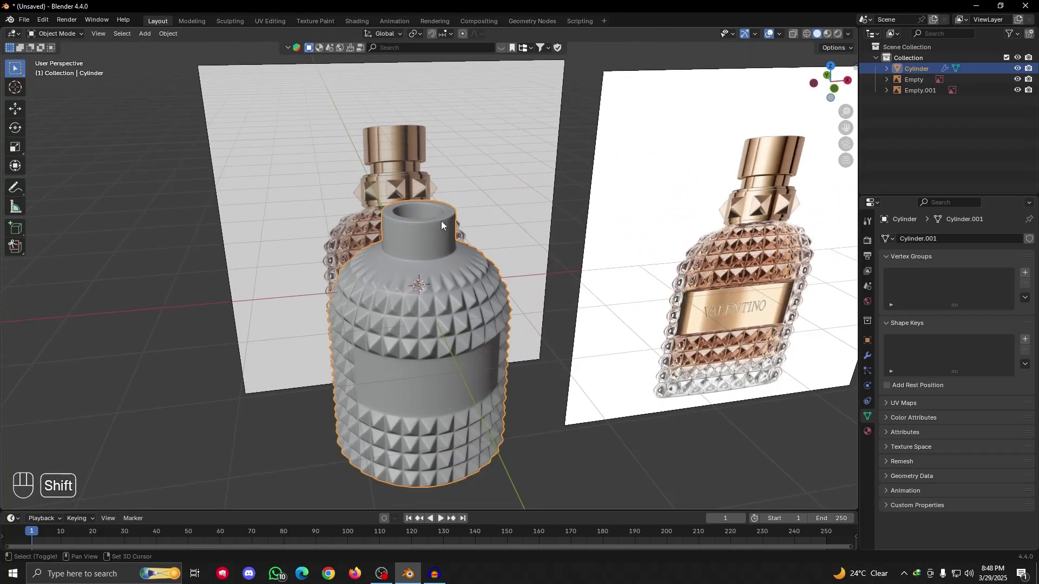
key(shift+d)
right_click(453, 193)
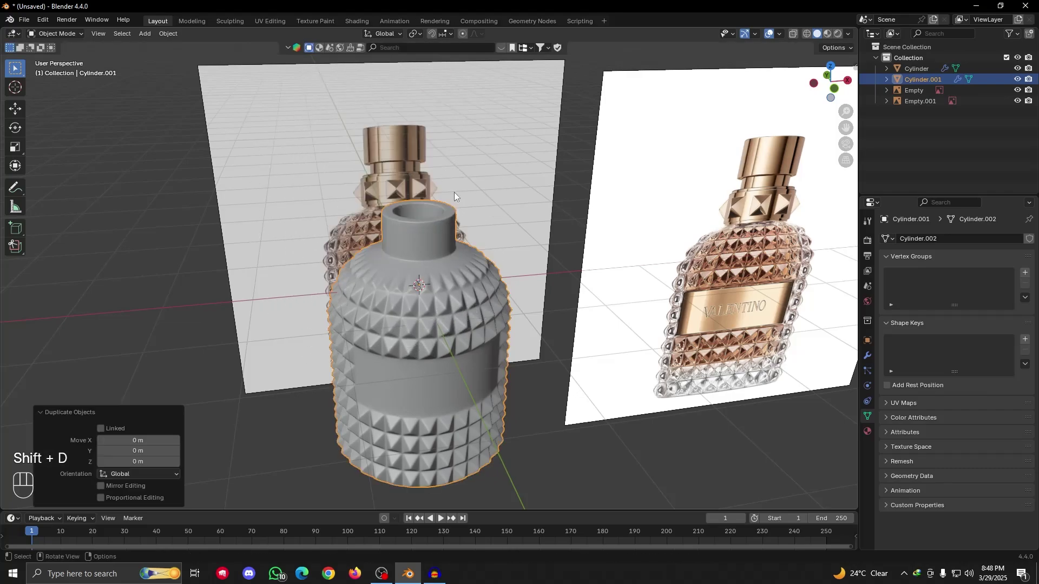
Rename the original bottle object as main and its duplicate as liquid
double_click(917, 69)
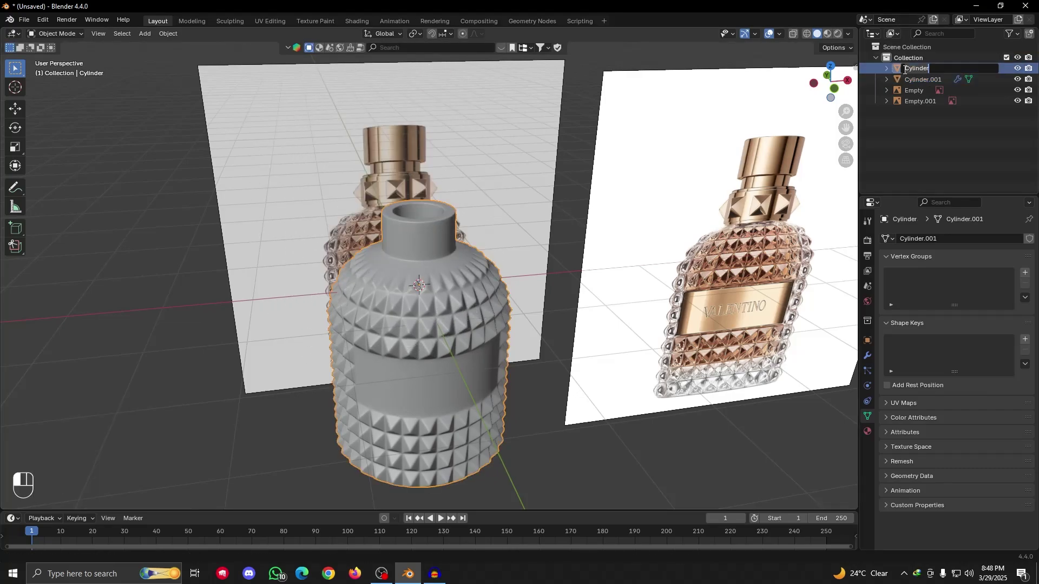
key(Return)
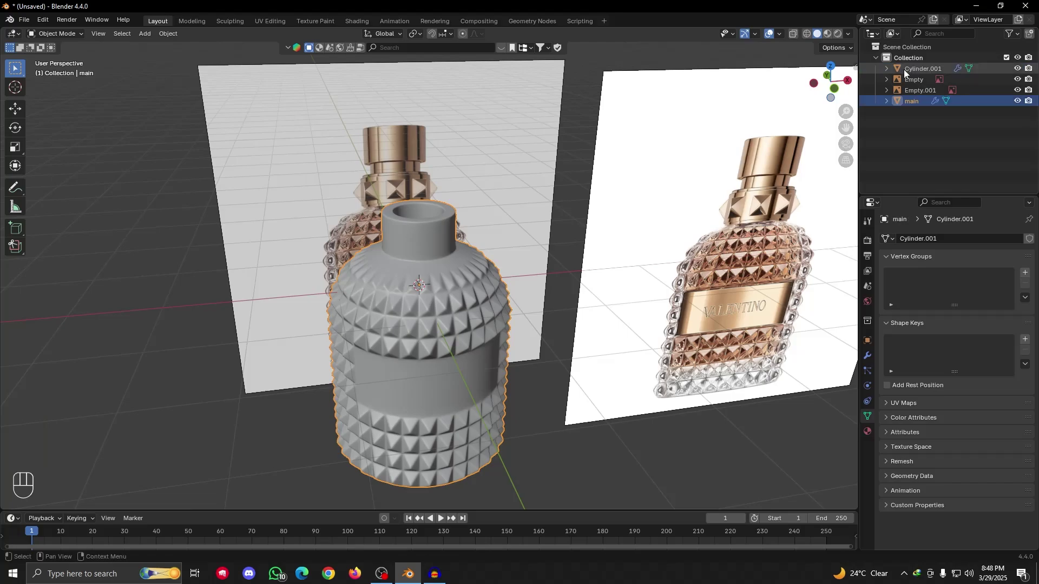
click(919, 70)
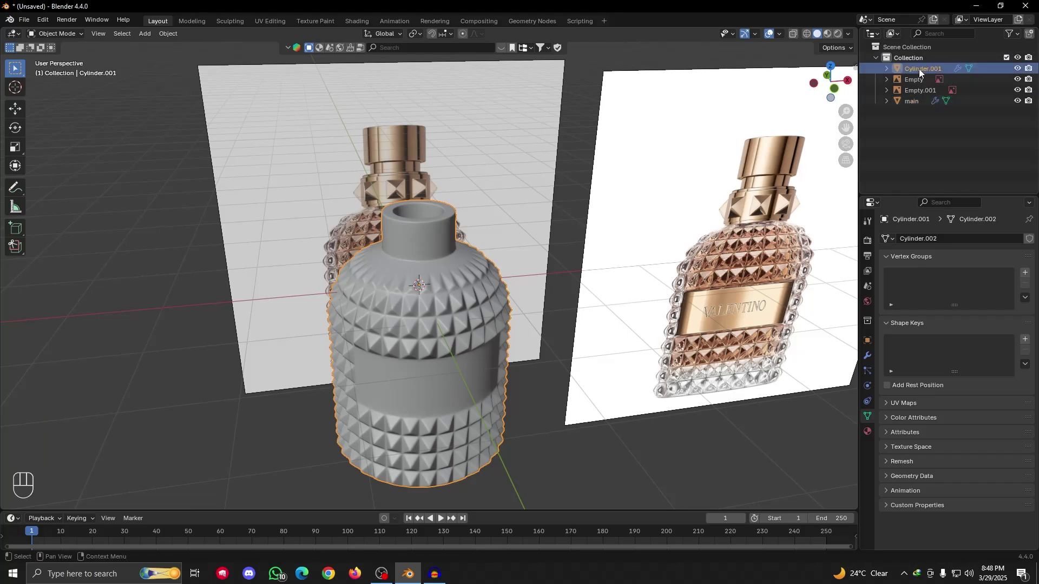
double_click(918, 69)
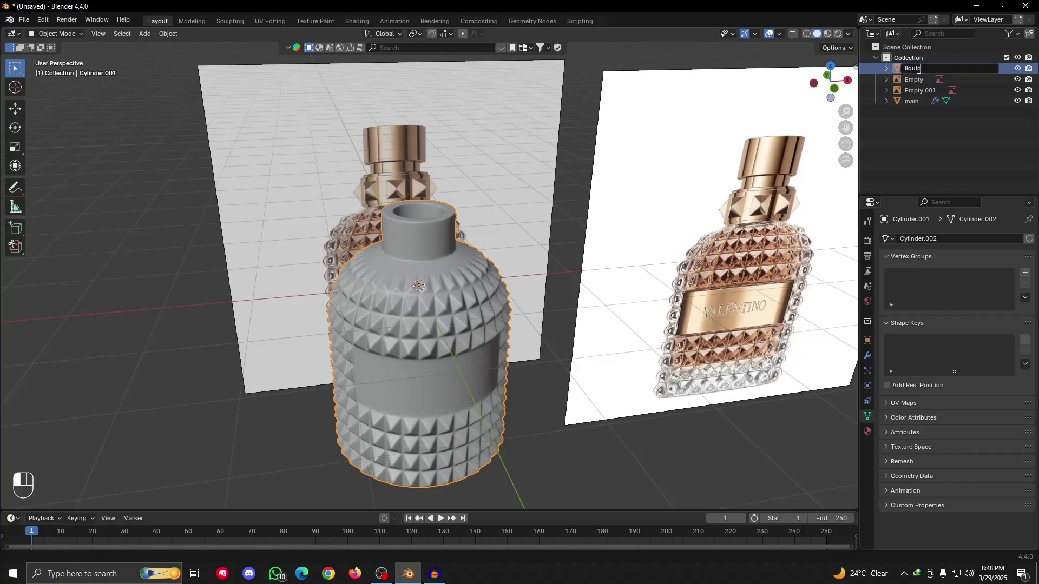
key(Return)
Hide the main bottle in the front view and select the liquid object
scroll(485, 235, down, 1)
key(grave)
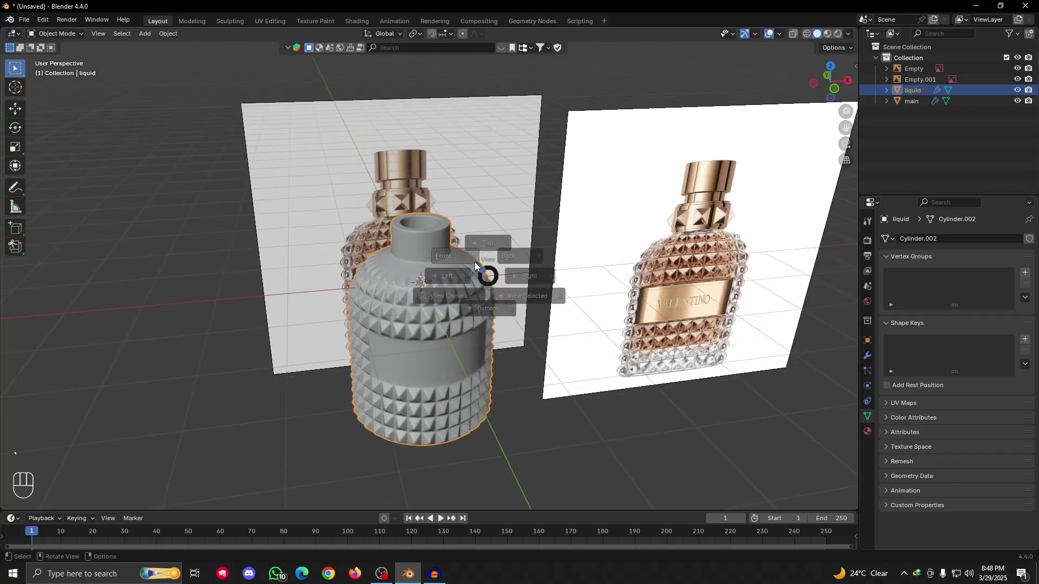
click(459, 258)
click(923, 101)
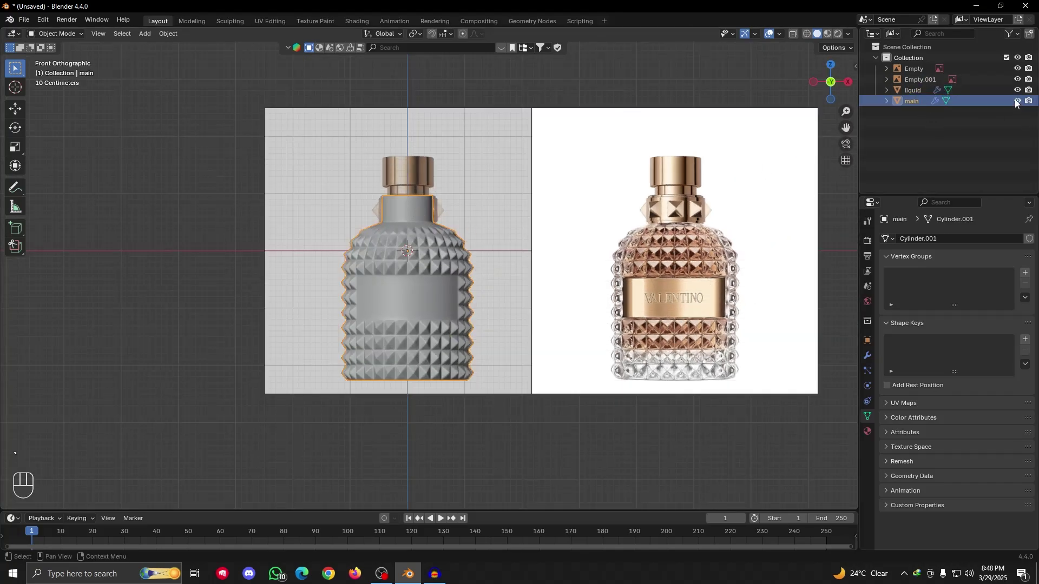
click(1017, 101)
click(916, 90)
Enter mesh editing on the liquid object, turn off viewport display of its Bevel and Subdivision modifiers, and switch to face selection
middle_drag(419, 219, 466, 268)
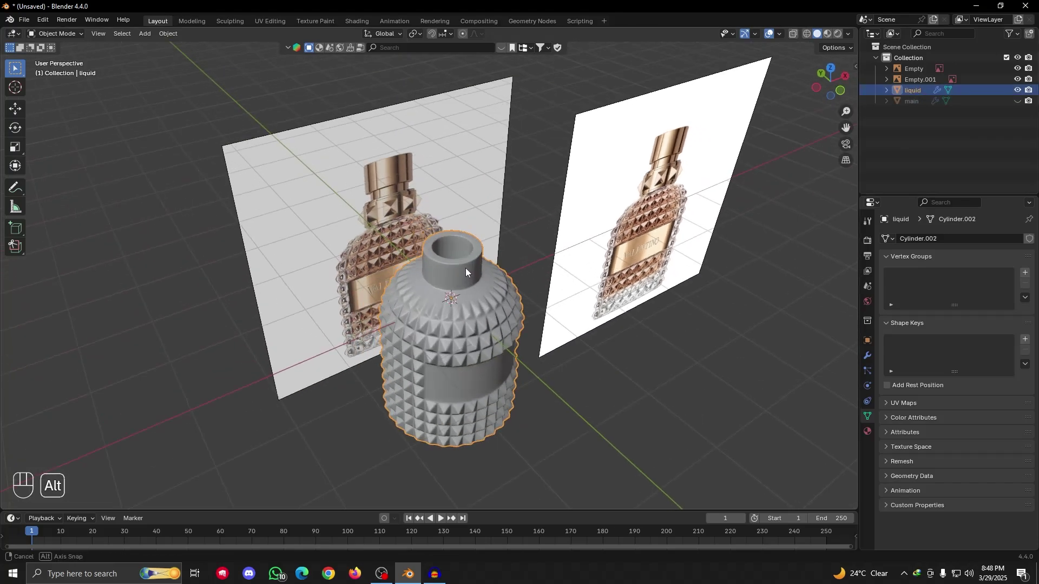
scroll(493, 339, up, 4)
alt+drag(465, 268, 460, 321)
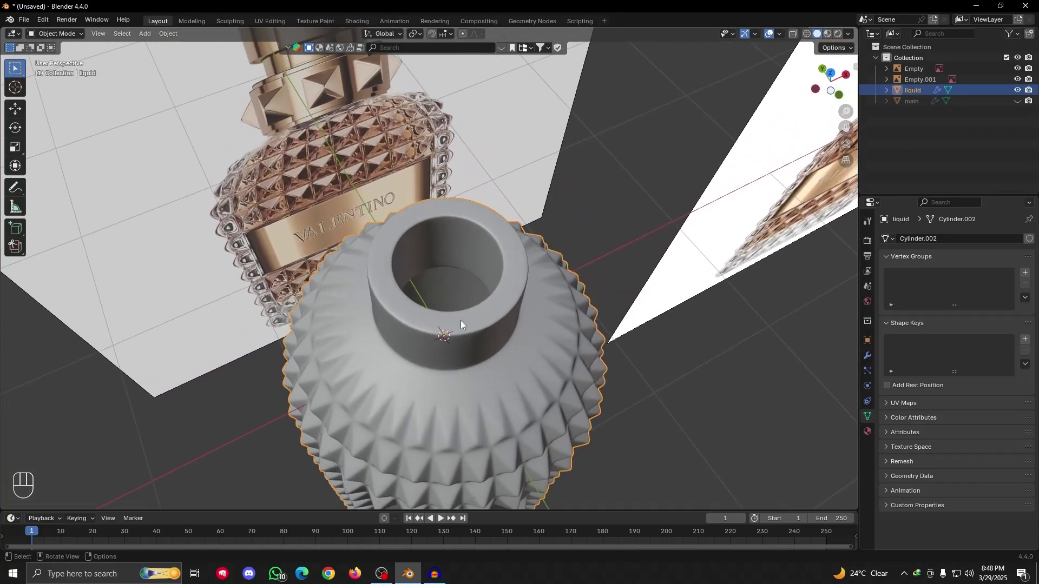
key(Tab)
click(868, 356)
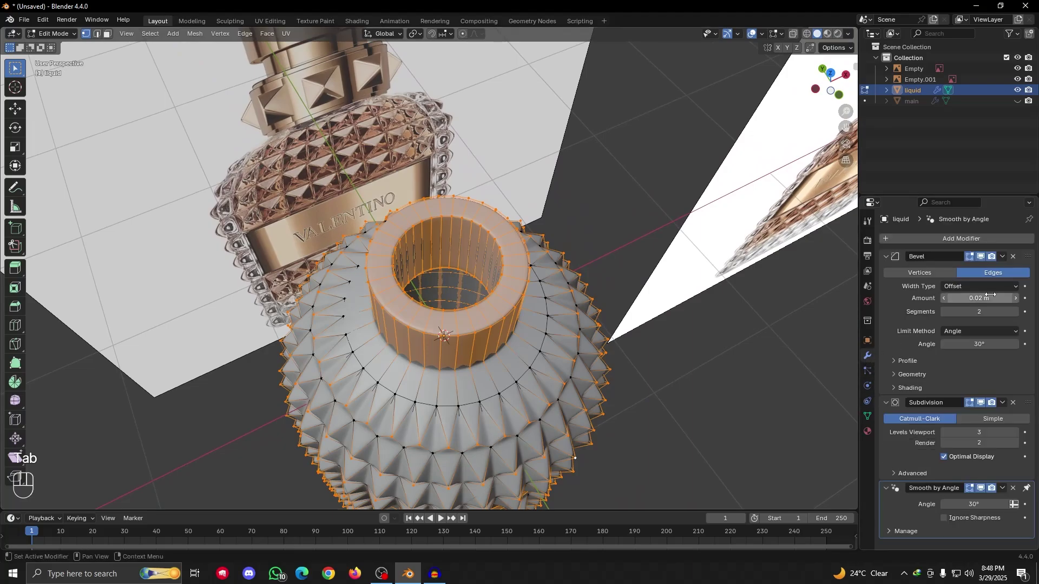
click(981, 256)
click(982, 403)
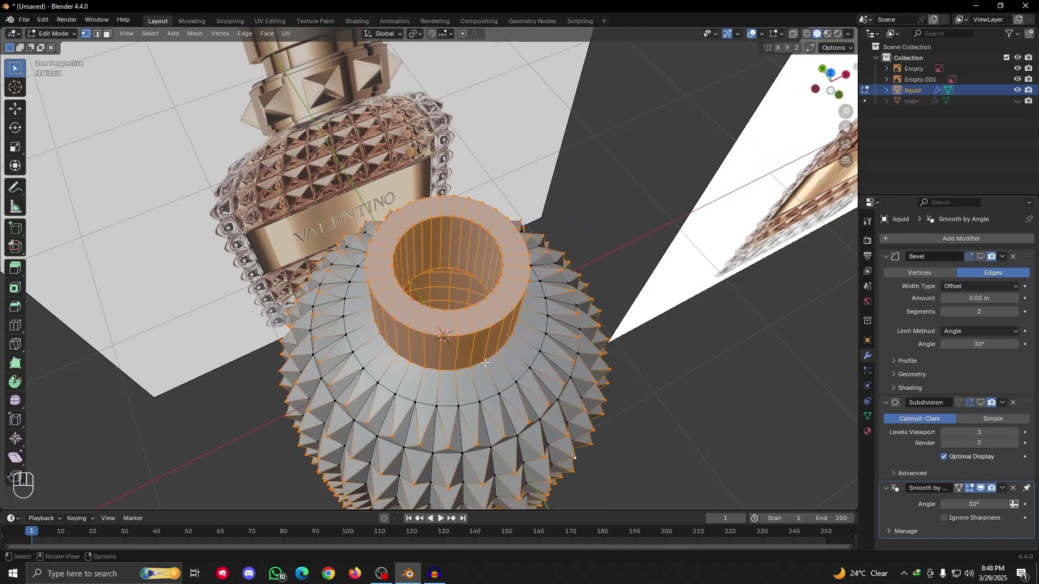
alt+drag(569, 335, 571, 319)
scroll(572, 319, up, 1)
click(108, 34)
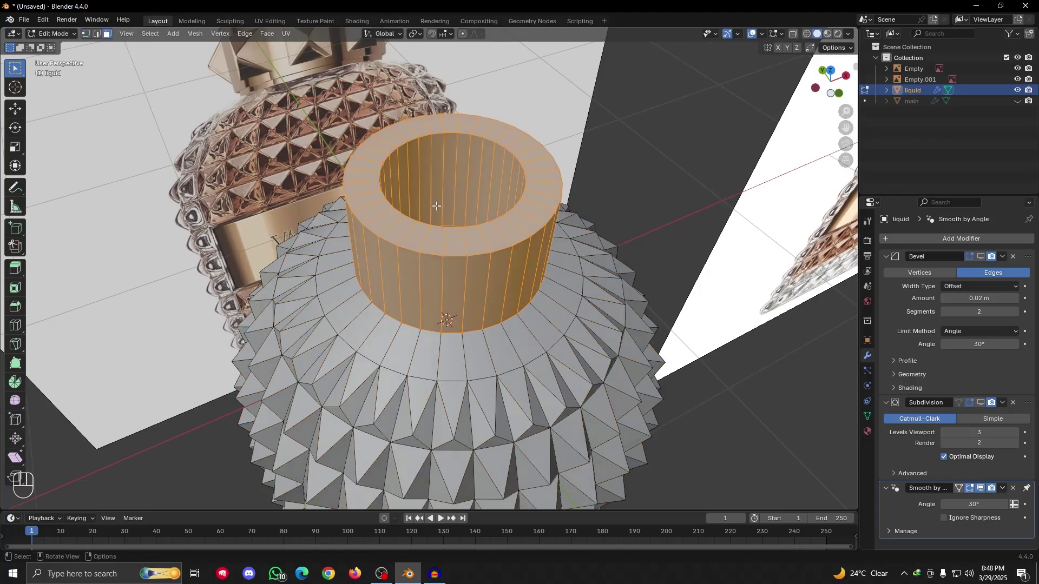
click(468, 243)
key(x)
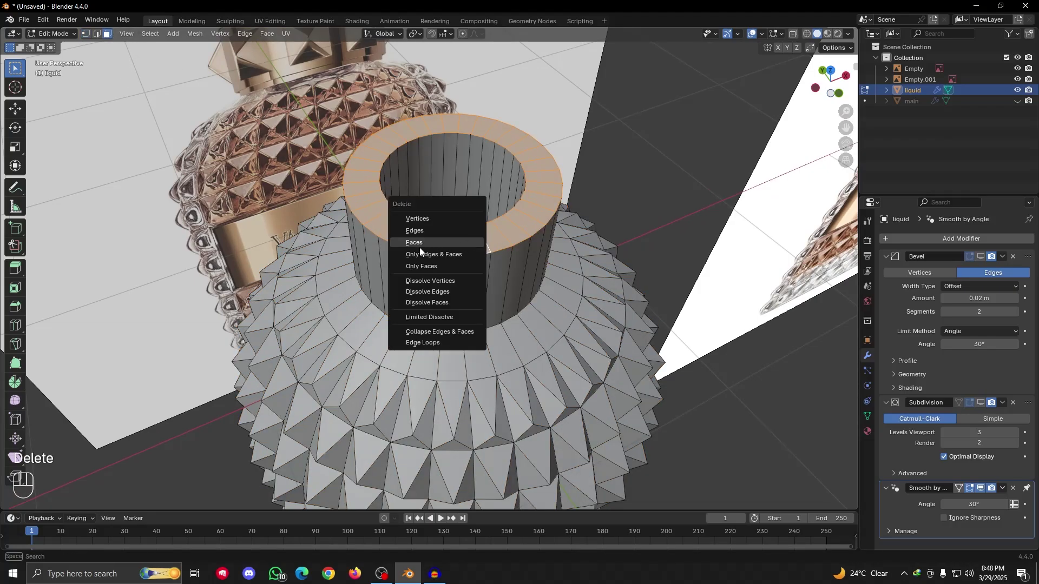
click(420, 247)
scroll(433, 255, down, 4)
alt+drag(452, 269, 455, 306)
scroll(455, 306, up, 4)
mouse_move(520, 358)
alt+mouse_down()
mouse_move(538, 375)
mouse_move(514, 347)
alt+mouse_up()
scroll(453, 301, down, 5)
key(ctrl+z)
Delete the ring of faces on the neck's top rim to separate the inner and outer shells
scroll(454, 302, up, 3)
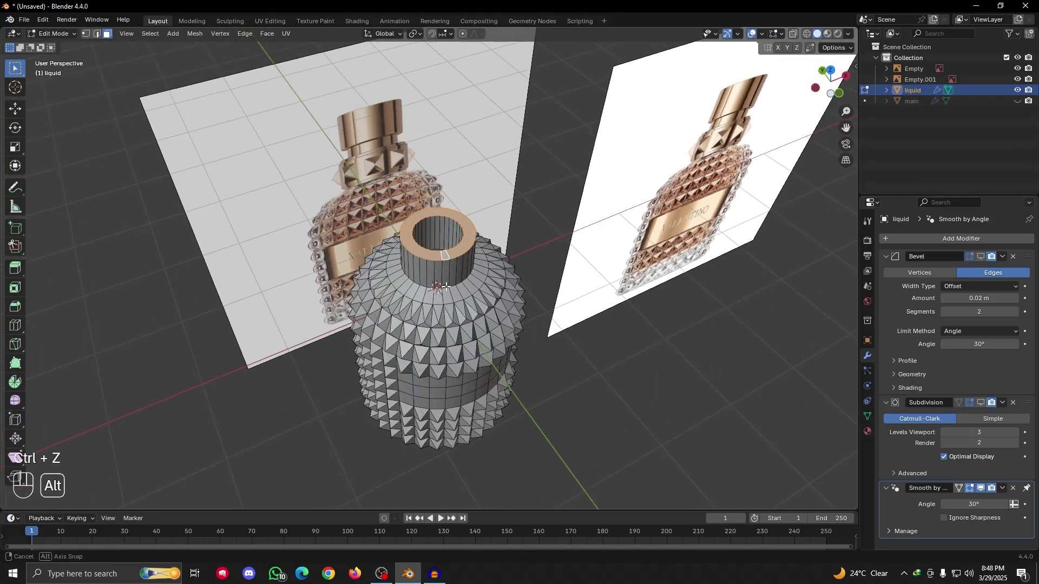
scroll(376, 312, up, 2)
click(453, 344)
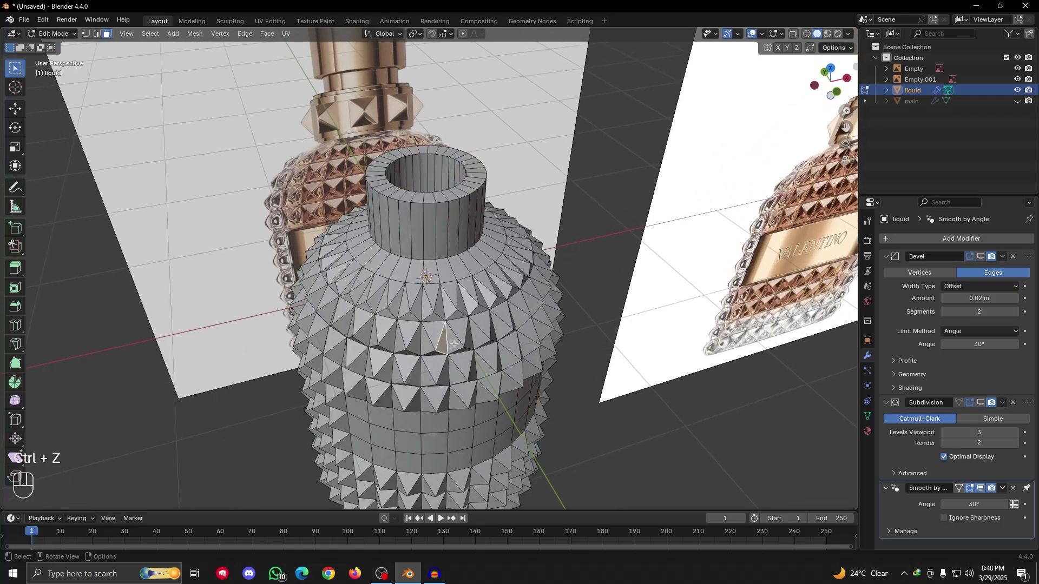
alt+drag(479, 310, 500, 299)
scroll(500, 298, up, 3)
alt+click(493, 277)
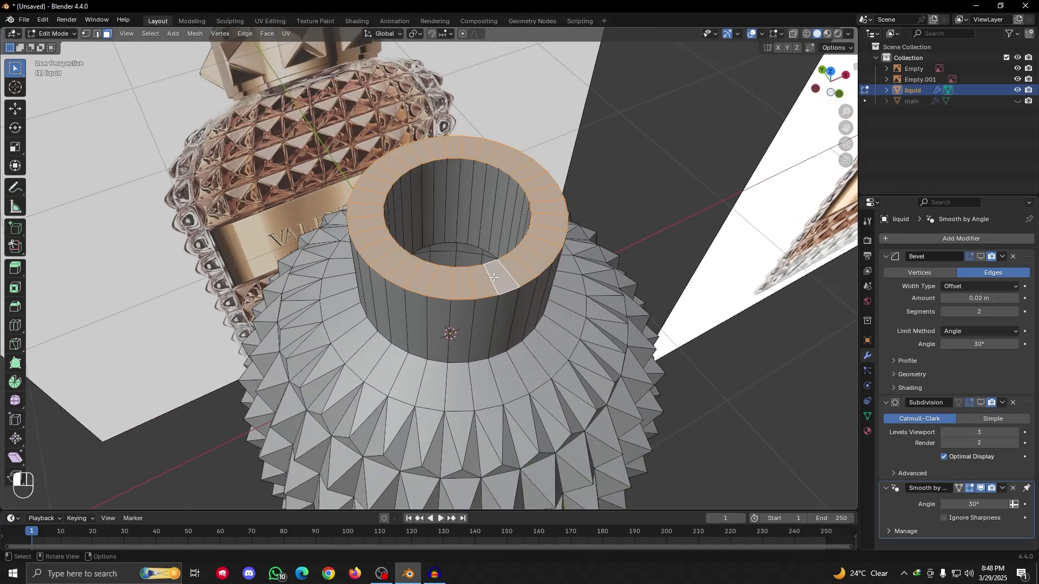
key(x)
click(494, 280)
Select the linked outer studded shell of the liquid mesh and delete it, keeping only the smooth inner shell
alt+drag(494, 280, 410, 209)
alt+drag(416, 343, 417, 248)
double_click(409, 322)
key(ctrl+l)
scroll(429, 316, down, 3)
key(g)
right_click(323, 308)
scroll(422, 317, down, 3)
key(Delete)
click(442, 288)
Delete the loop of neck wall faces above the inner shell's shoulder and leave mesh editing
scroll(406, 189, up, 4)
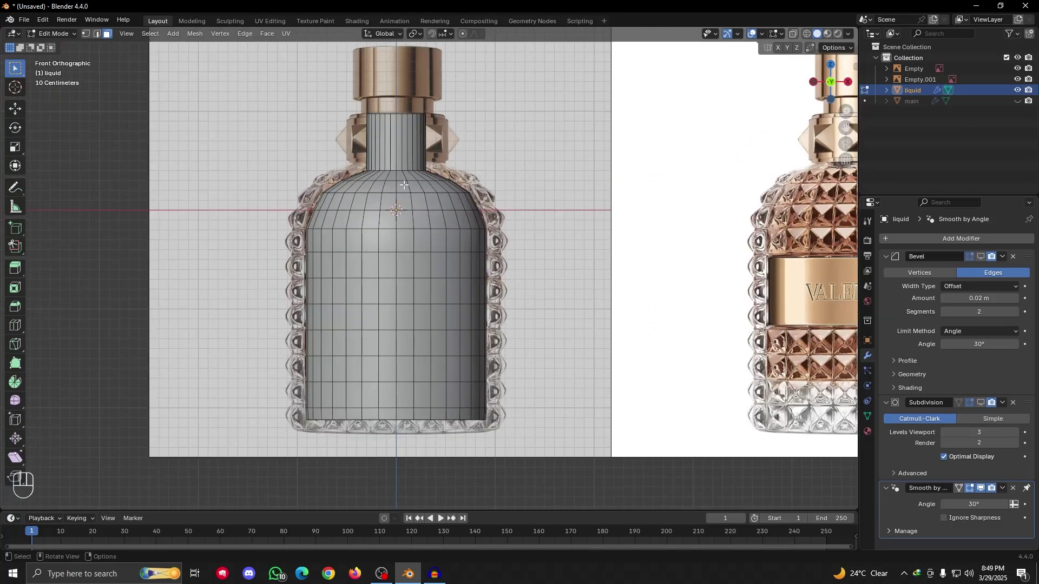
scroll(432, 276, up, 3)
alt+shift+drag(405, 187, 425, 240)
alt+click(456, 215)
key(Delete)
click(423, 233)
key(Tab)
Sketch annotation strokes around the liquid area on the second Valentino reference image
scroll(425, 239, down, 3)
scroll(586, 352, up, 2)
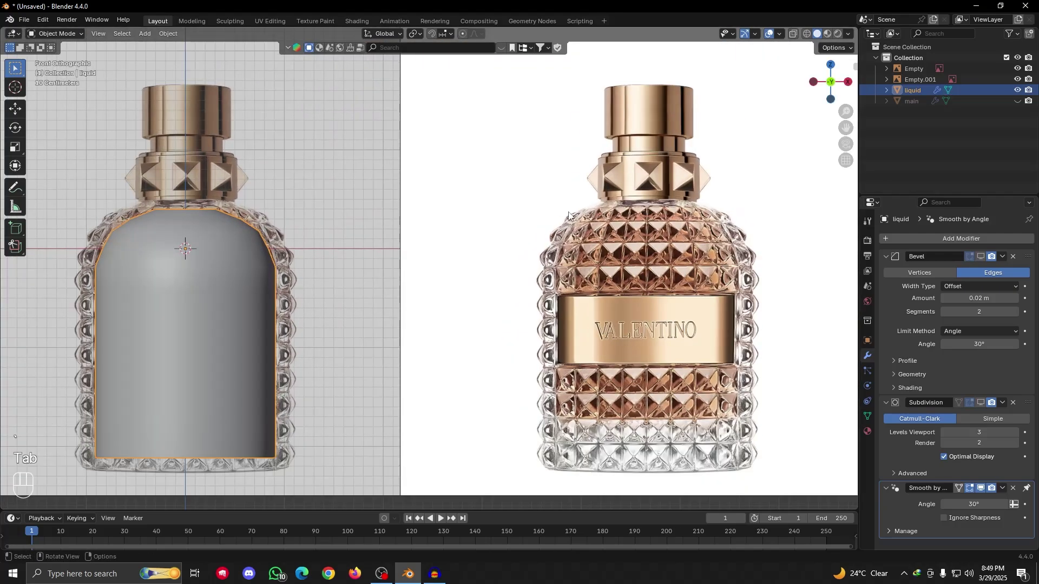
drag(600, 206, 687, 205)
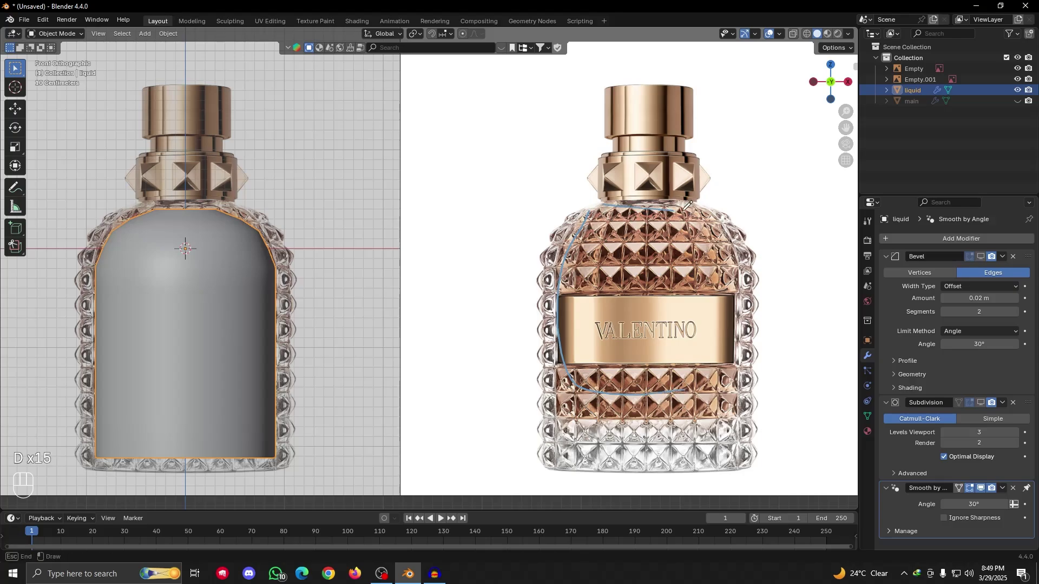
Extrude the liquid's top opening edge loop inward by scaling it down, and fill the remaining hole with a face
mouse_move(168, 267)
middle_down()
mouse_move(202, 251)
mouse_move(164, 320)
middle_up()
scroll(164, 319, up, 4)
key(Tab)
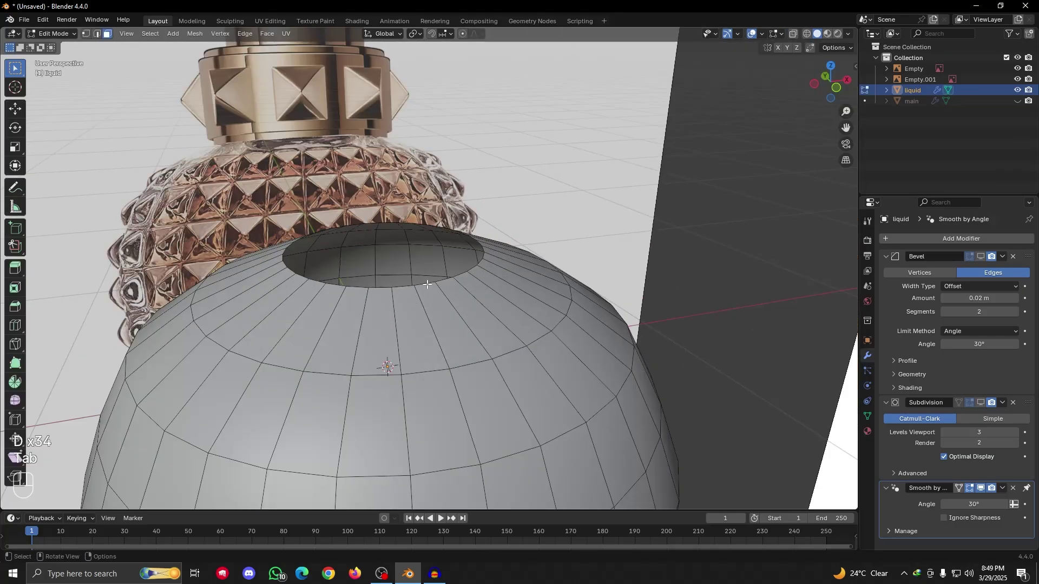
alt+click(415, 285)
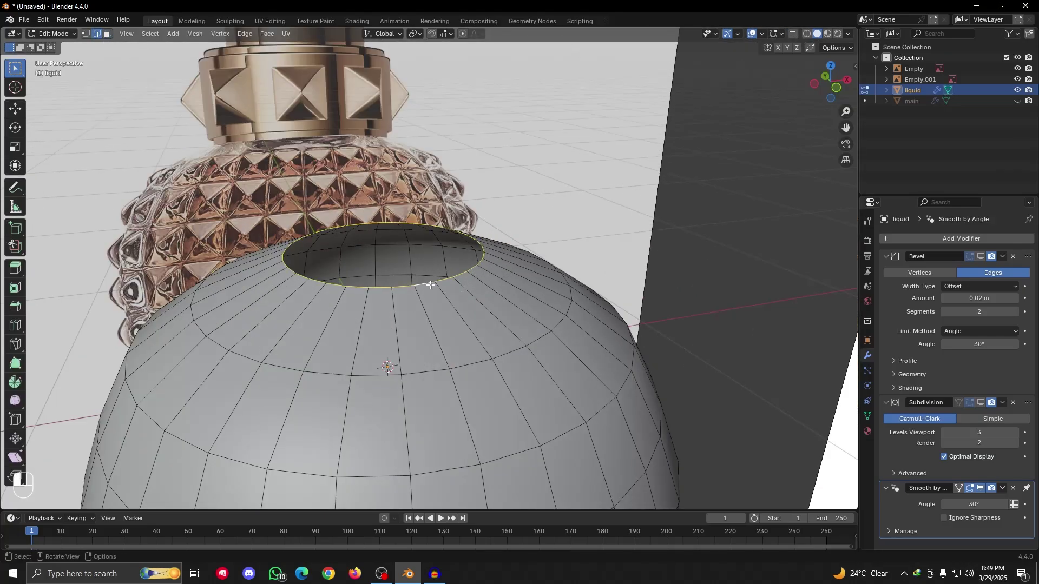
middle_drag(415, 284, 500, 321)
key(e)
key(s)
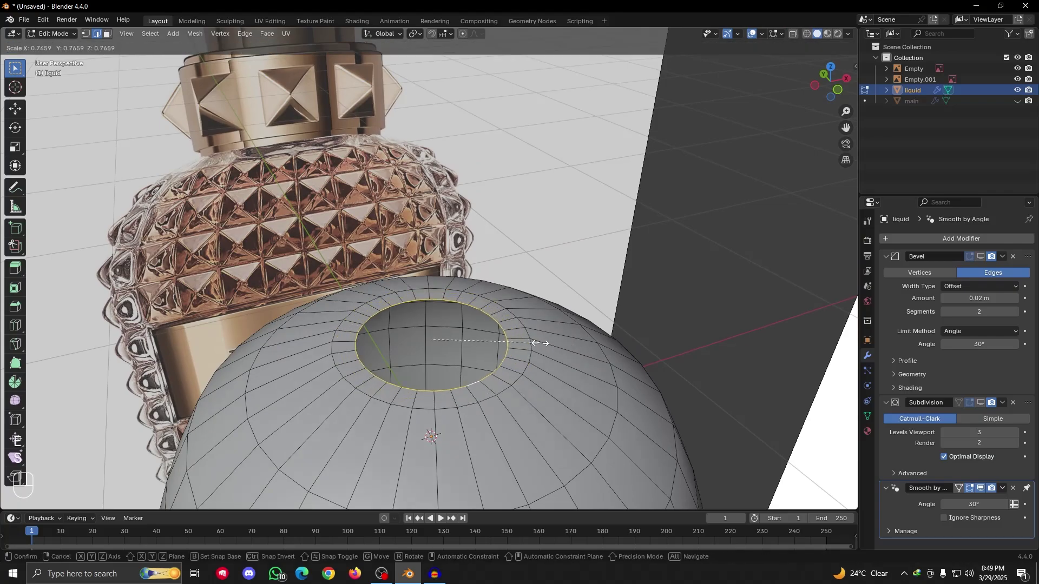
click(499, 340)
key(f)
Raise the liquid's top cap face slightly along the Z axis and return to object mode in front view
scroll(499, 340, down, 4)
key(g)
key(z)
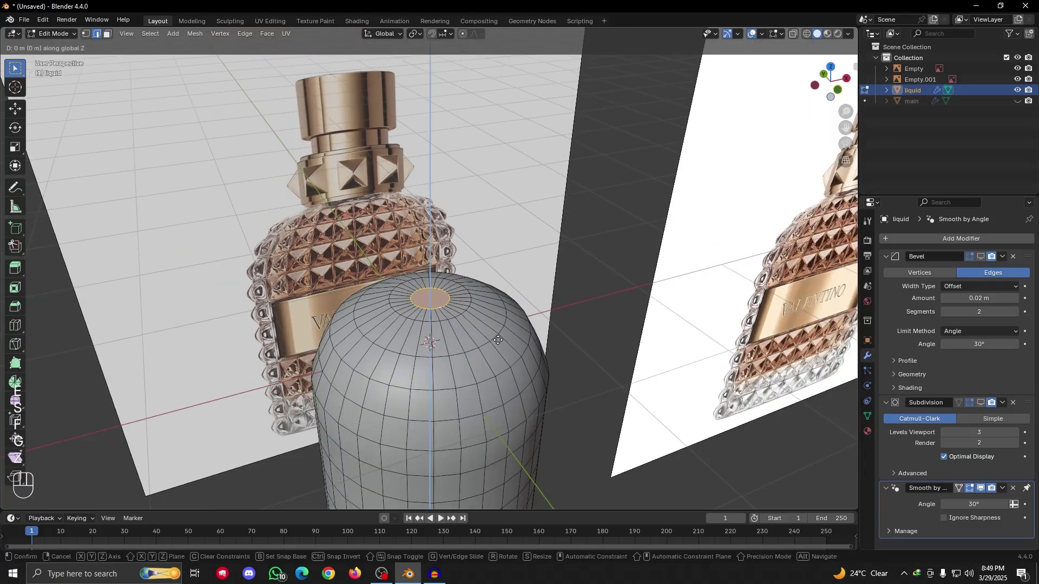
click(494, 315)
key(grave)
click(449, 264)
key(Tab)
Turn the Subdivision and Bevel modifiers back on in the viewport for the liquid object
scroll(541, 282, up, 3)
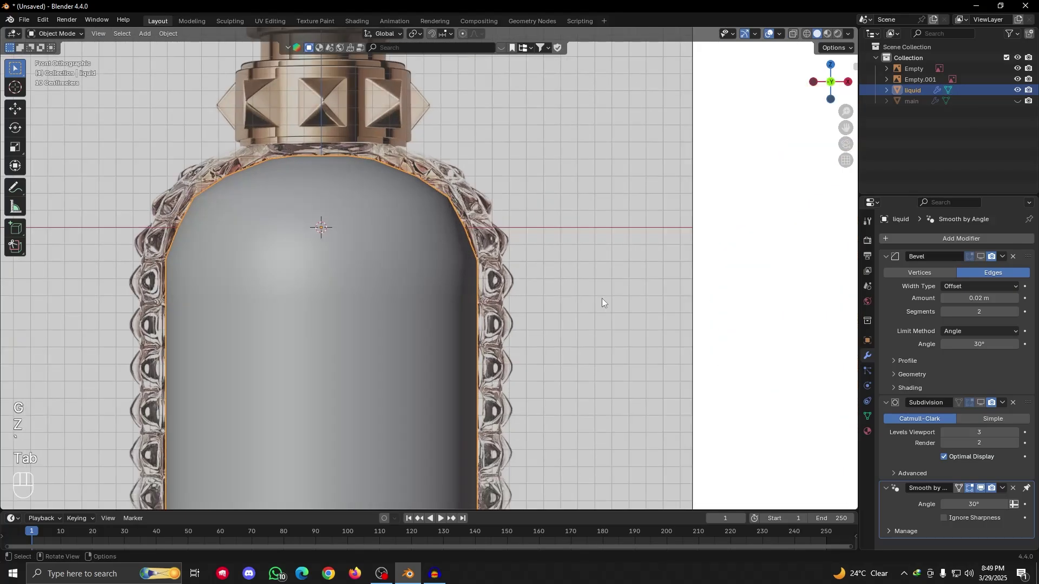
click(981, 404)
scroll(474, 220, down, 1)
alt+drag(427, 265, 431, 229)
scroll(547, 251, down, 4)
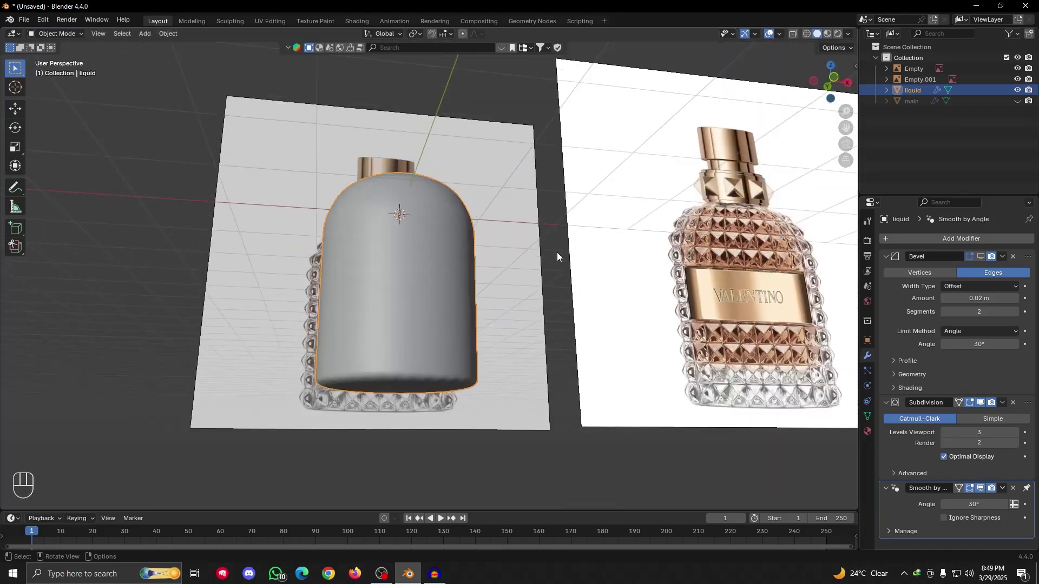
click(981, 257)
Check the liquid's silhouette against the reference in front view and unhide the main bottle around it
alt+drag(533, 286, 492, 319)
key(grave)
click(471, 295)
scroll(460, 292, up, 4)
scroll(453, 290, down, 4)
scroll(335, 301, up, 2)
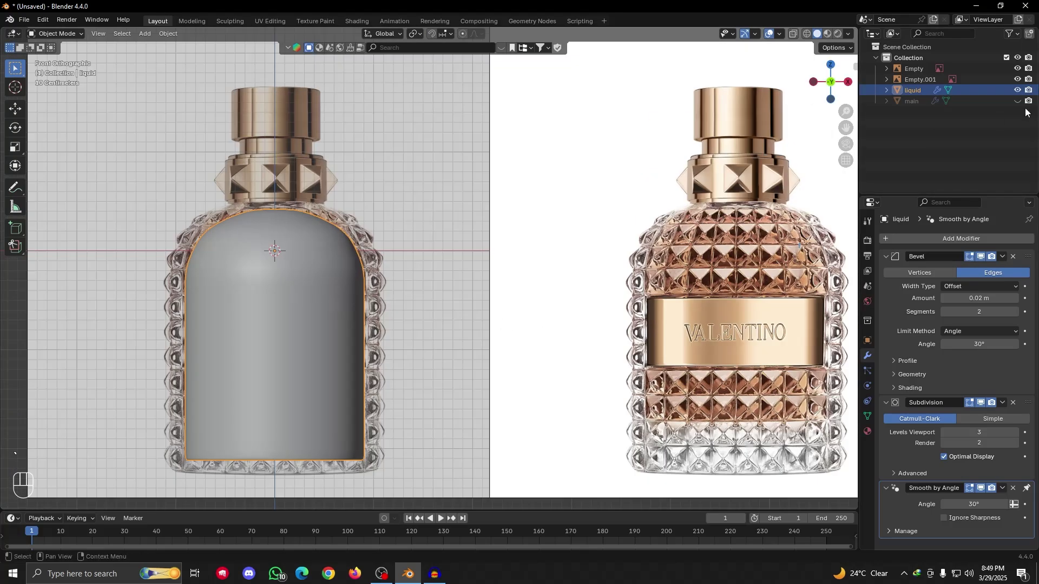
click(886, 101)
click(1018, 101)
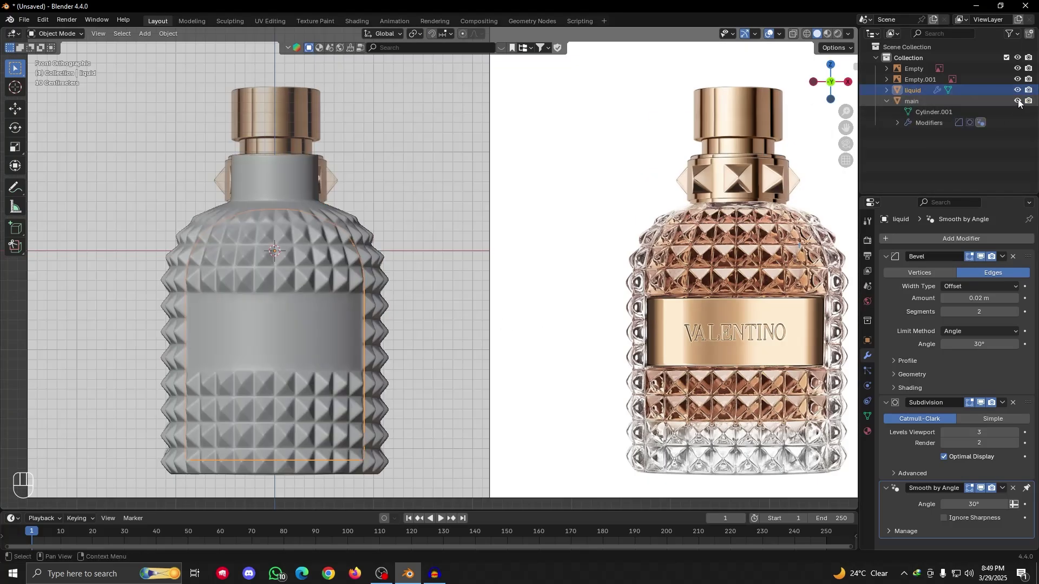
Enable X-ray and raise the liquid's top cap about 0.015 m along the Z axis in edit mode
alt+drag(322, 255, 458, 135)
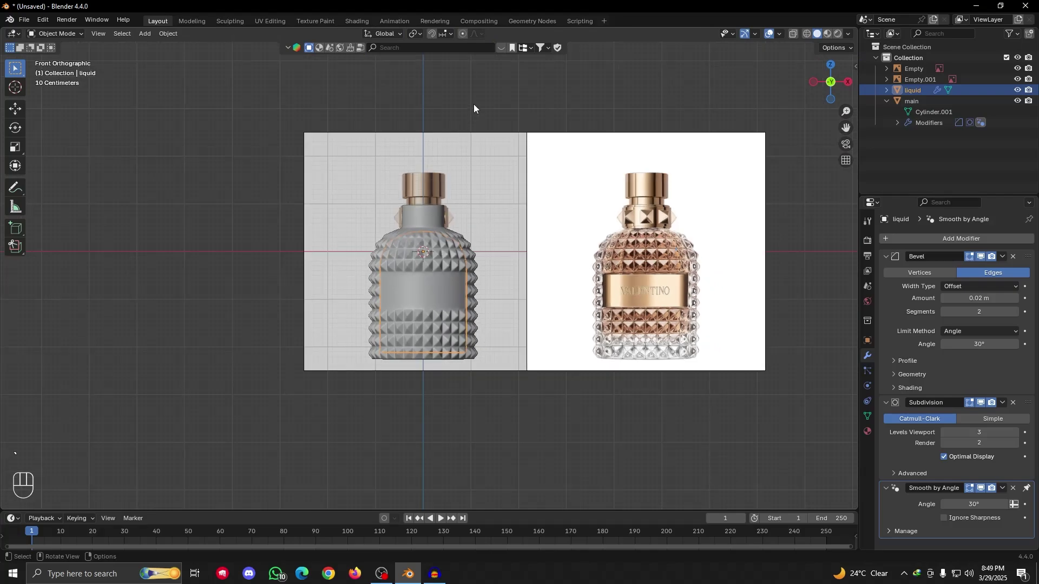
scroll(470, 141, up, 4)
shift+middle_drag(466, 185, 350, 291)
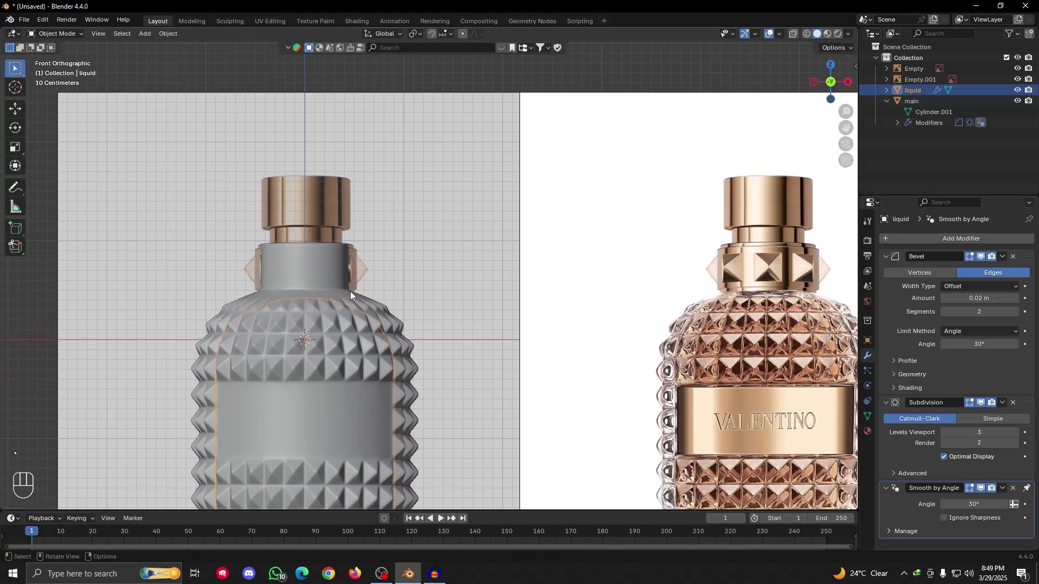
click(792, 34)
scroll(385, 277, up, 5)
key(Tab)
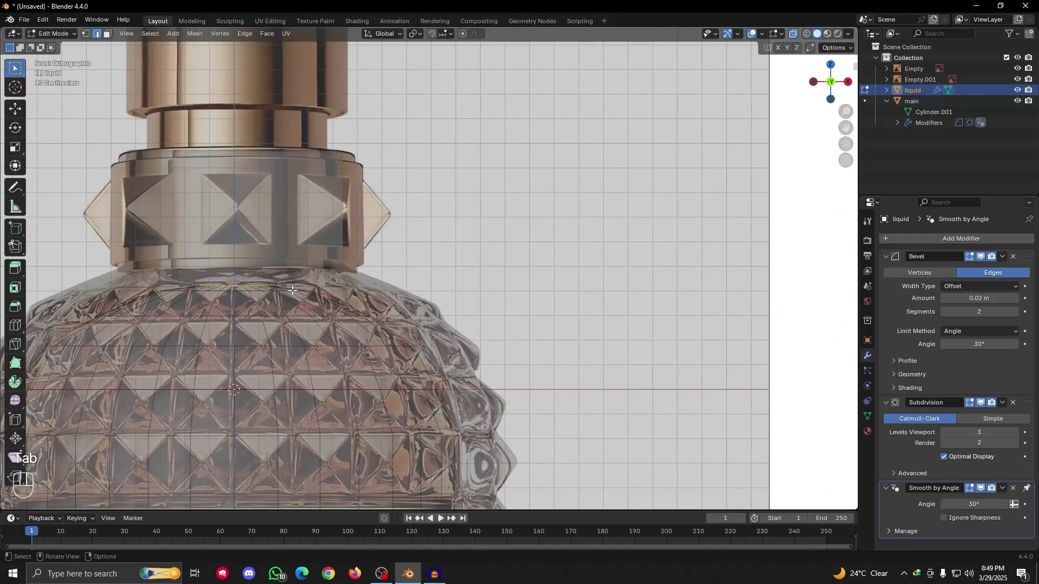
key(g)
key(z)
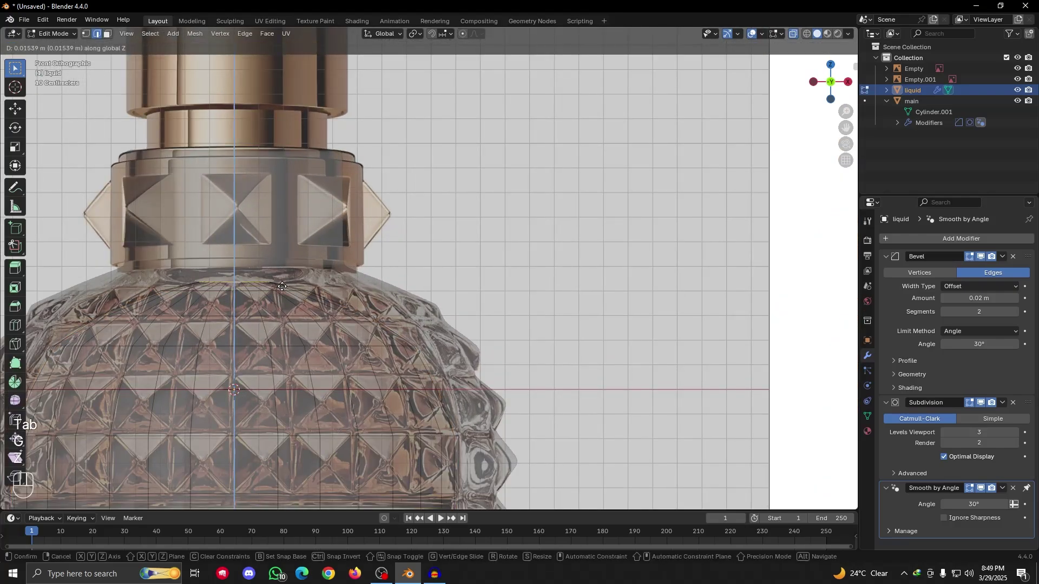
click(282, 287)
Raise the liquid's top about 0.022 m along Z with smooth proportional editing, and switch proportional editing off again
click(462, 34)
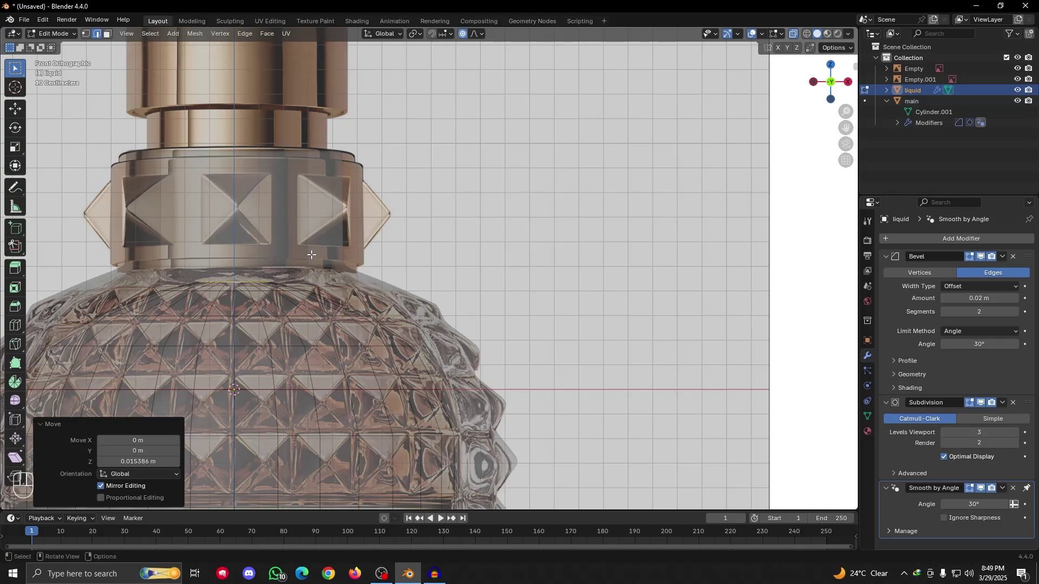
key(g)
key(z)
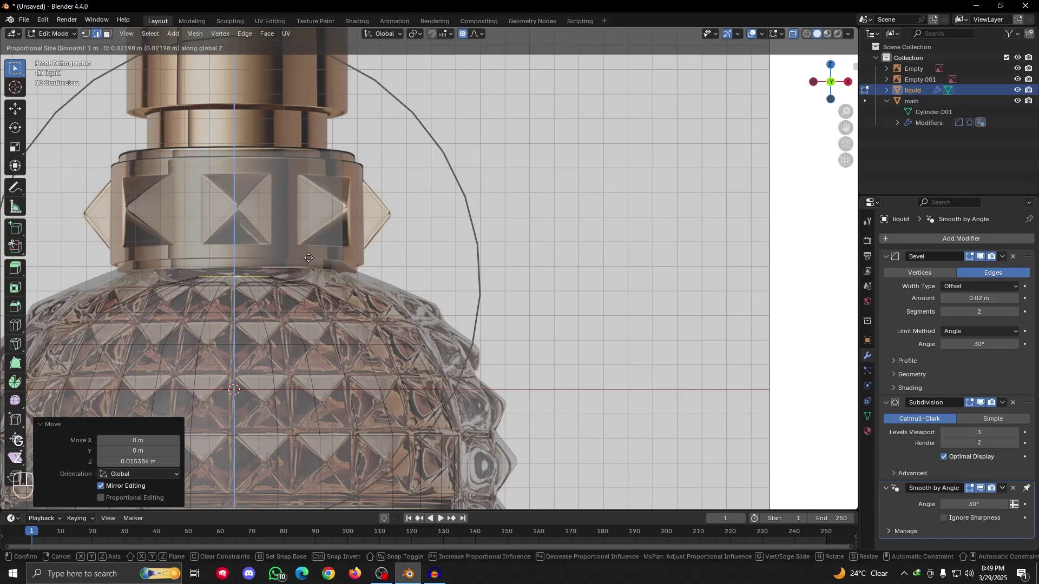
click(309, 258)
scroll(401, 225, down, 4)
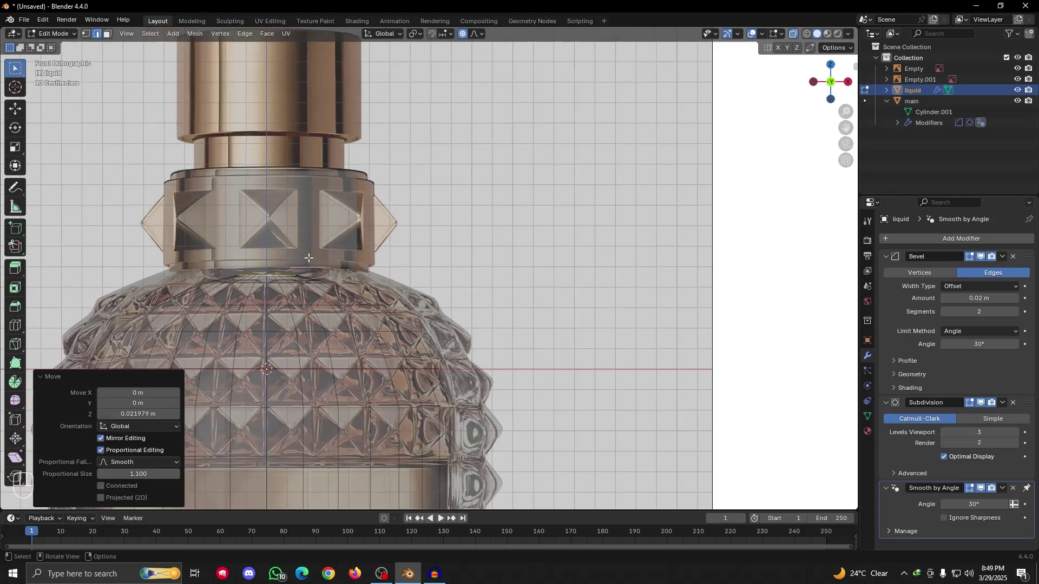
click(462, 34)
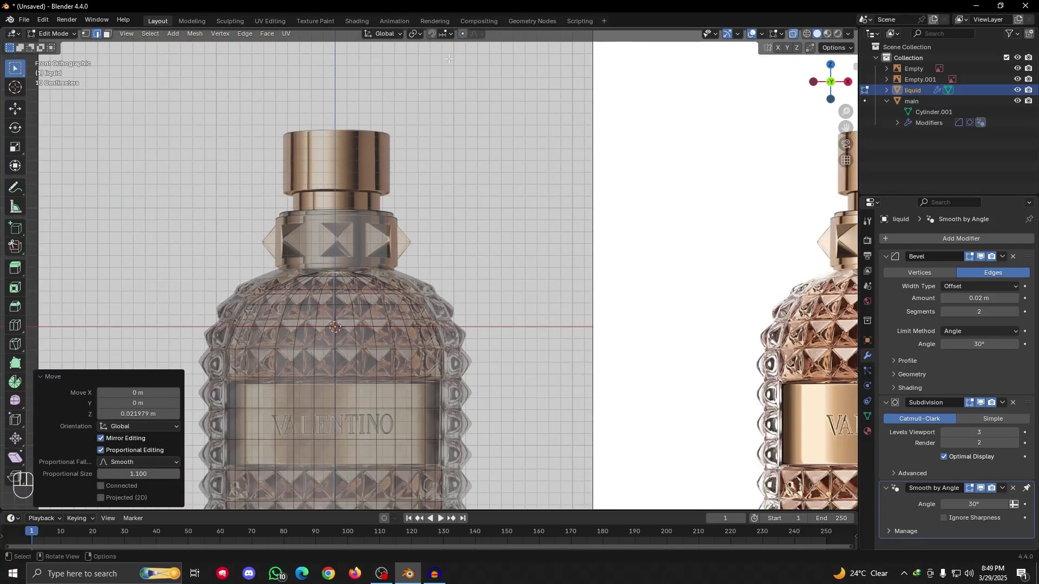
Return to object mode, compare the liquid's top with the reference in front view, and turn X-ray off
key(Tab)
scroll(397, 200, down, 3)
alt+drag(366, 277, 404, 285)
key(grave)
scroll(395, 282, up, 4)
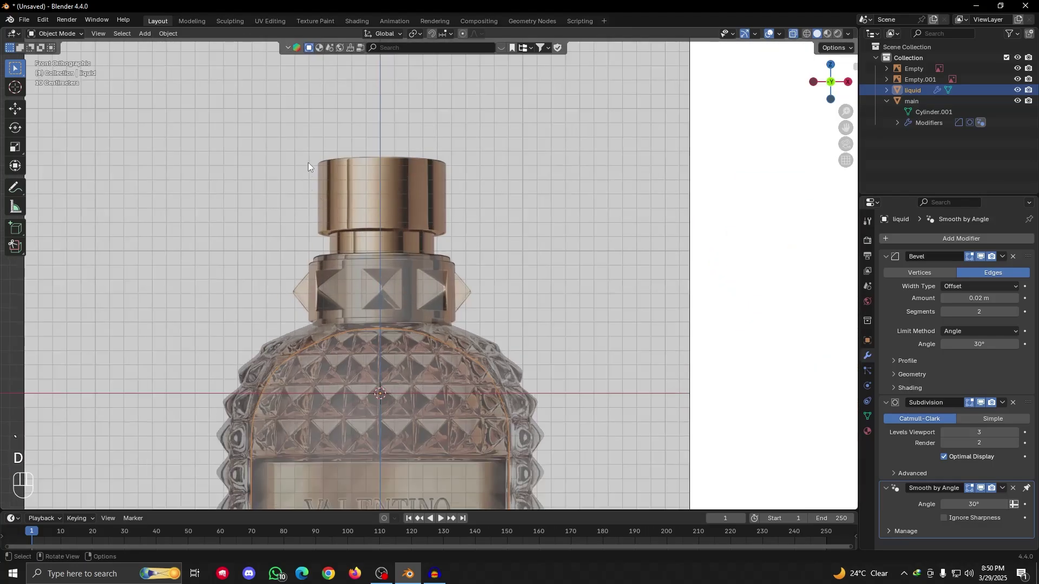
drag(308, 165, 314, 163)
right_drag(314, 162, 360, 157)
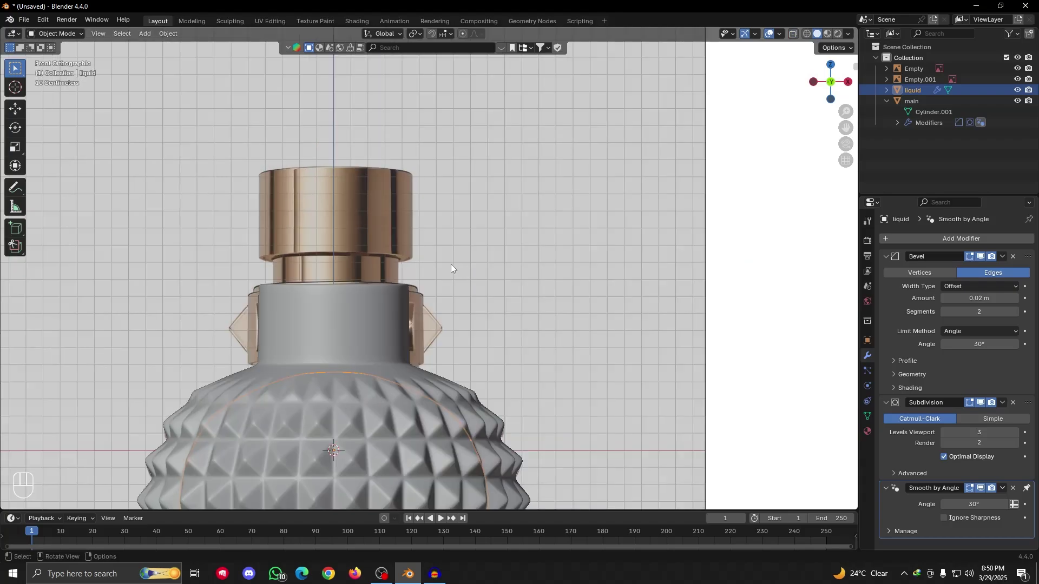
Add a mesh circle with 16 vertices as the base for the bottle's collar
key(shift)
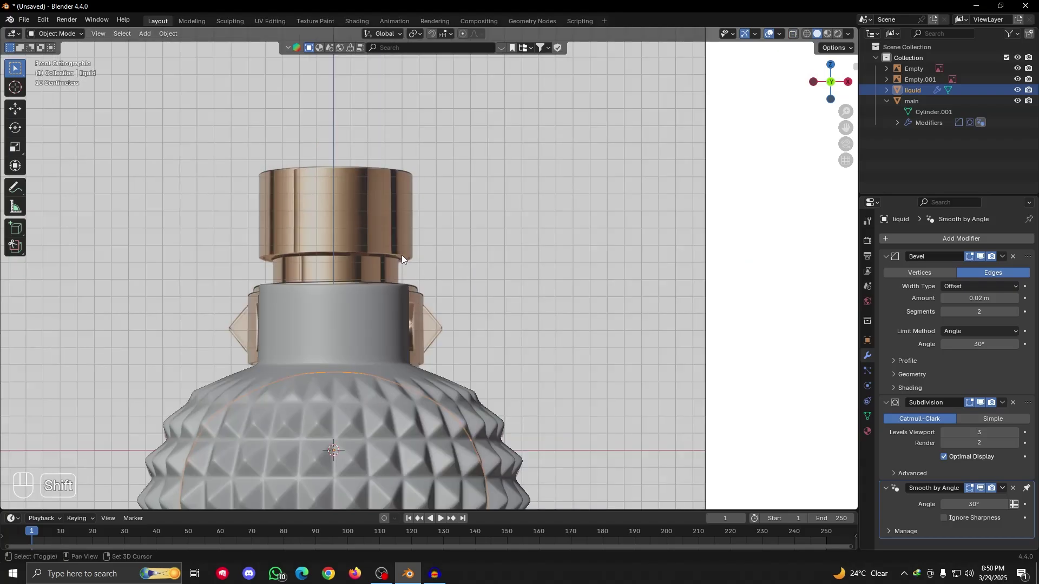
key(shift+a)
mouse_move(379, 250)
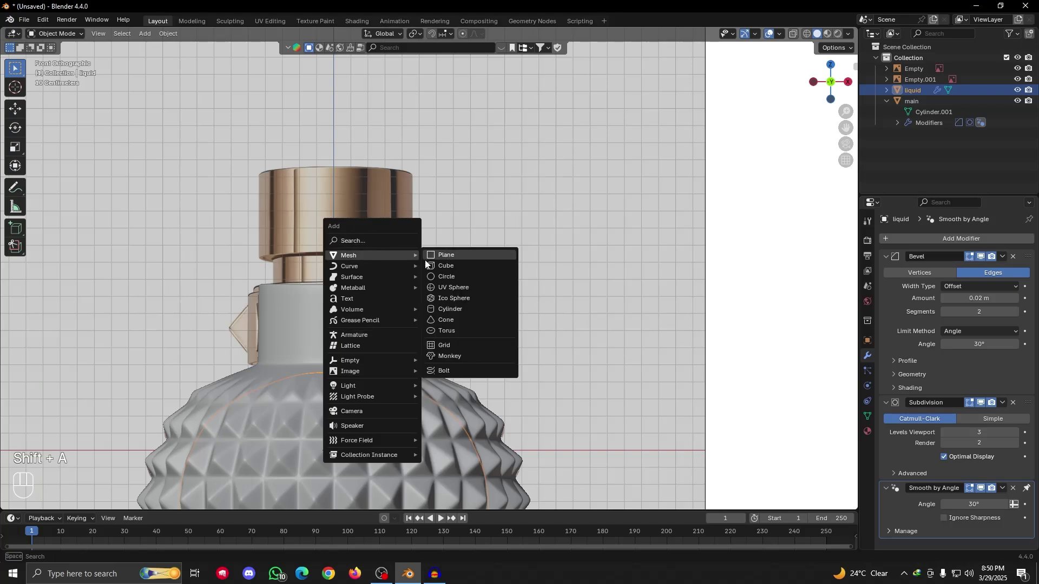
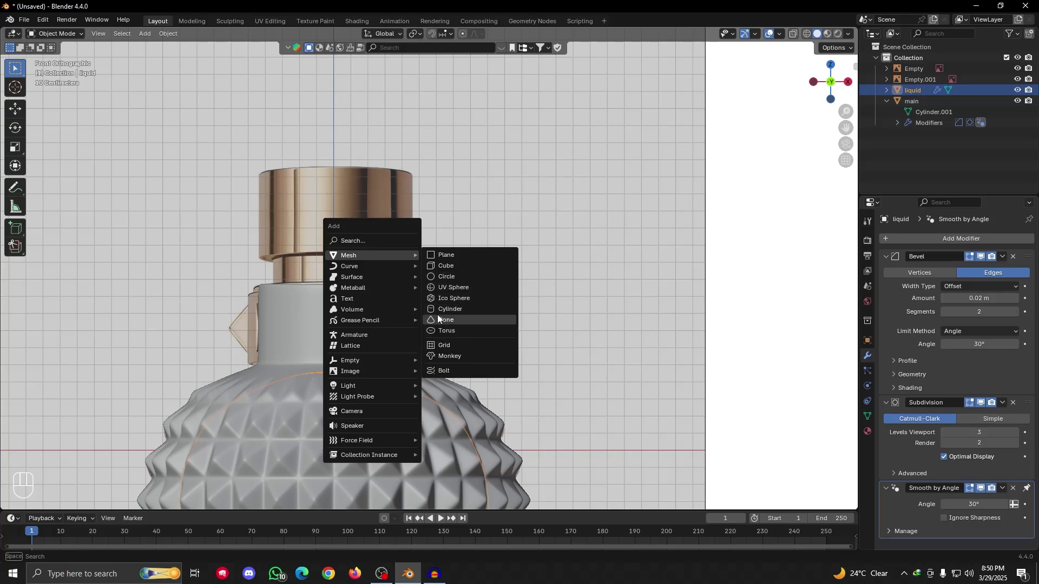
click(443, 278)
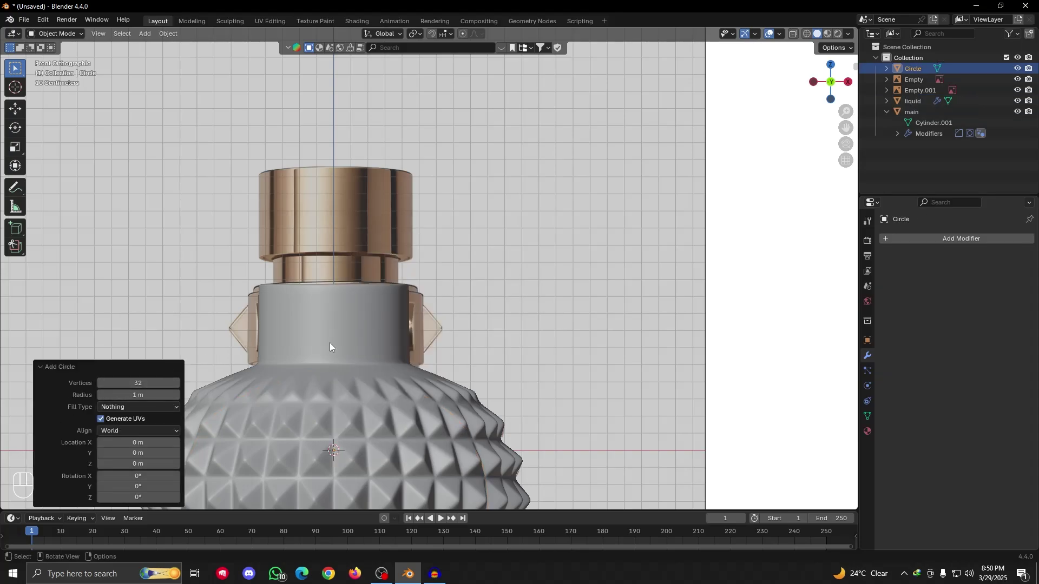
scroll(330, 343, down, 6)
scroll(441, 377, up, 2)
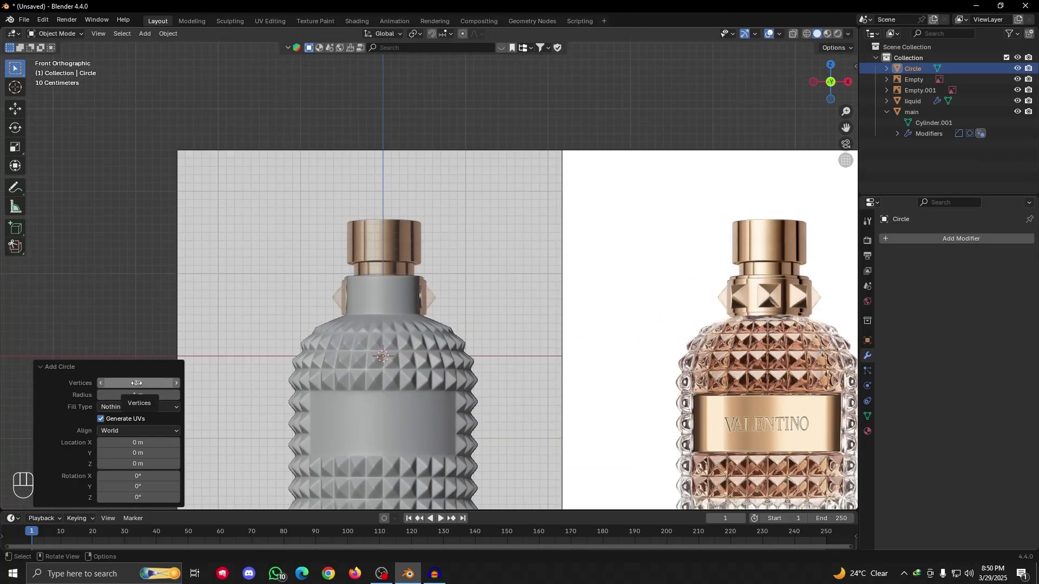
click(137, 383)
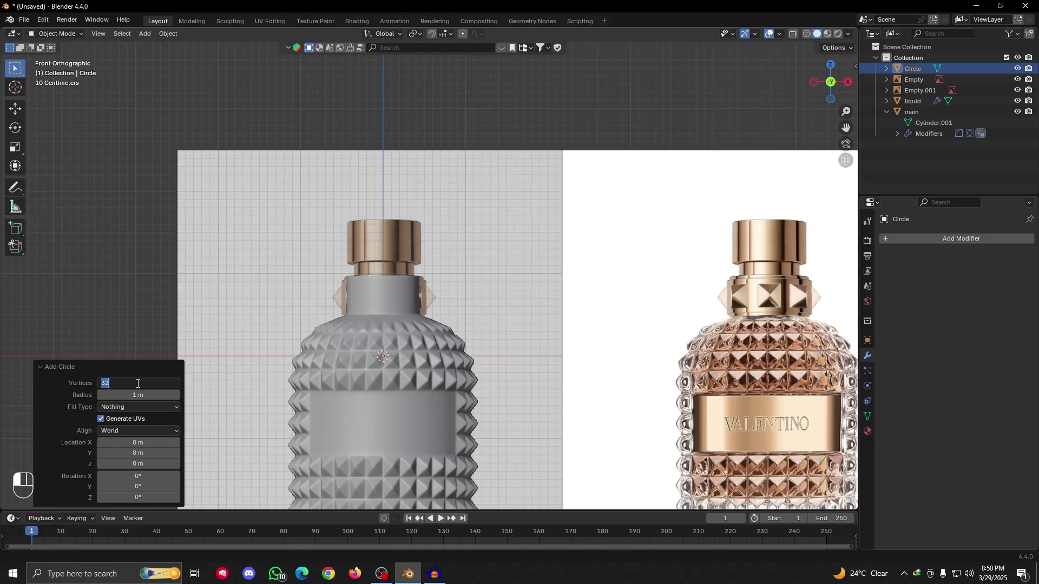
text(16)
key(Return)
Raise the circle about 0.95 m along the Z axis to the top of the bottle's neck
scroll(459, 371, down, 3)
scroll(398, 330, up, 1)
key(g)
key(z)
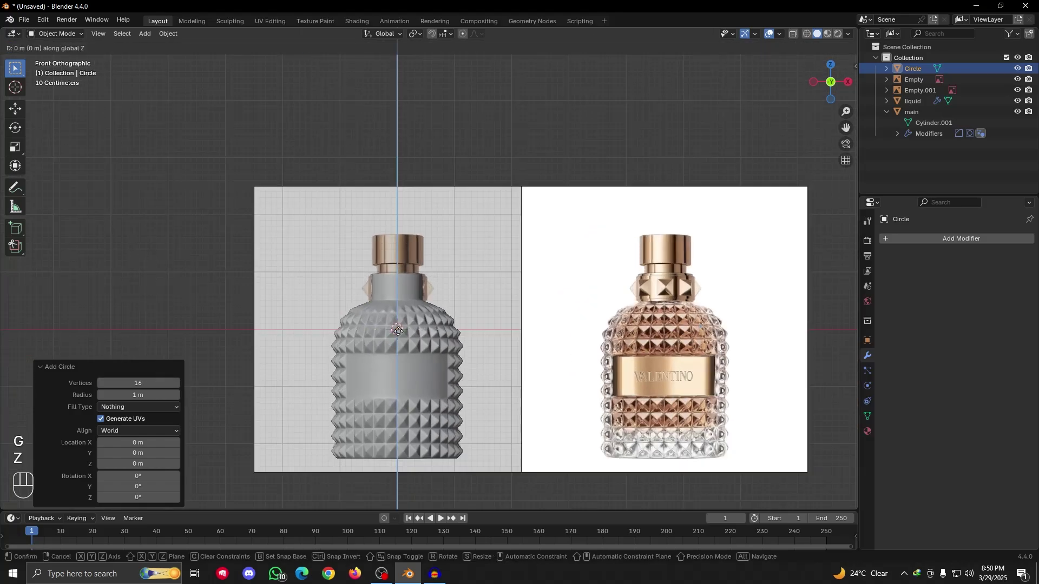
click(406, 284)
Add a Subdivision Surface modifier to the circle
middle_drag(407, 284, 449, 336)
scroll(479, 375, up, 4)
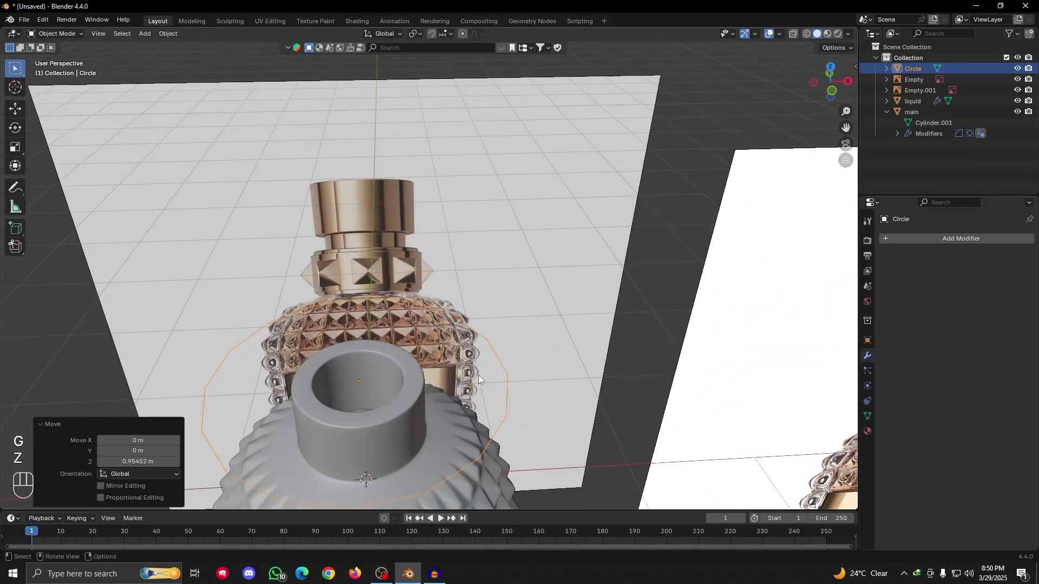
click(980, 240)
text(s)
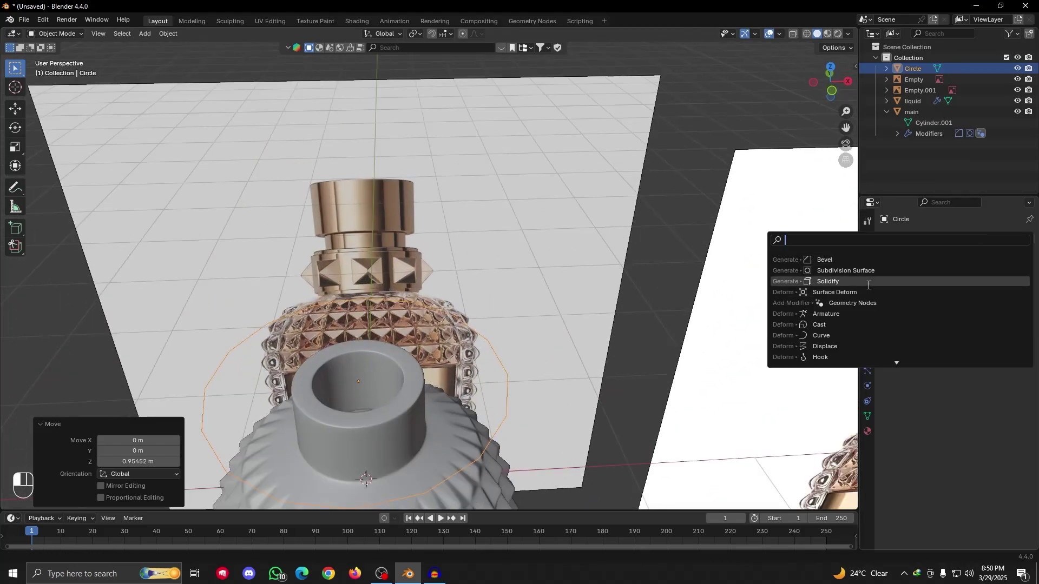
click(853, 261)
Scale the circle down to about 0.48 and lower it about 0.44 m along Z to the base of the neck
middle_drag(591, 369, 397, 228)
scroll(397, 229, up, 7)
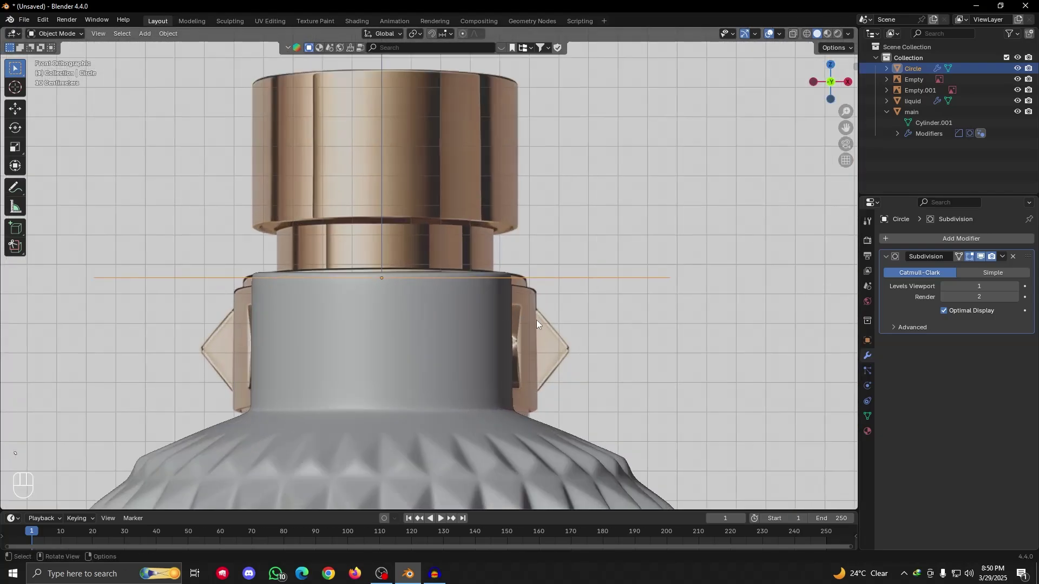
key(s)
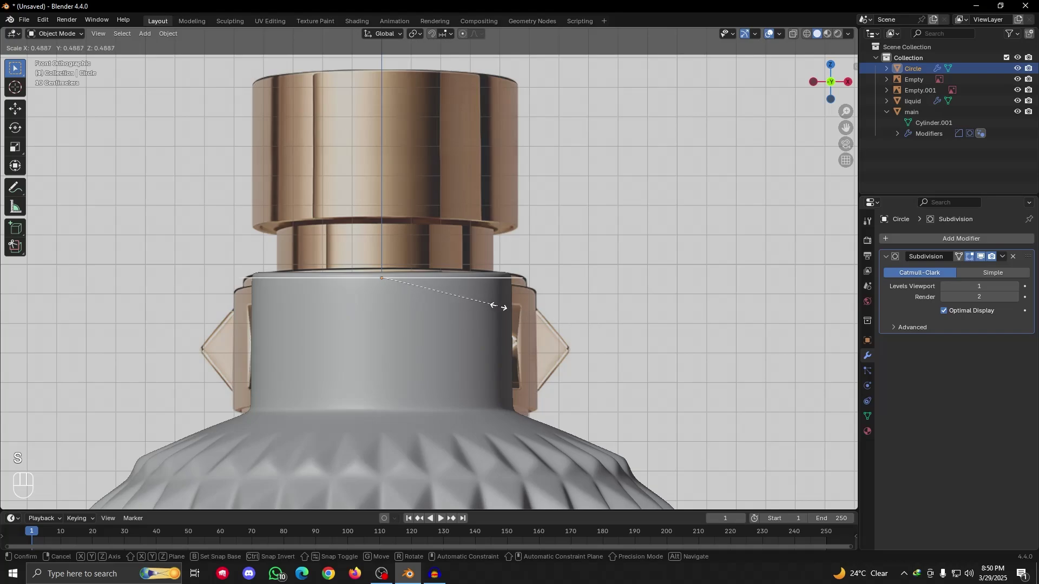
click(496, 306)
key(g)
key(z)
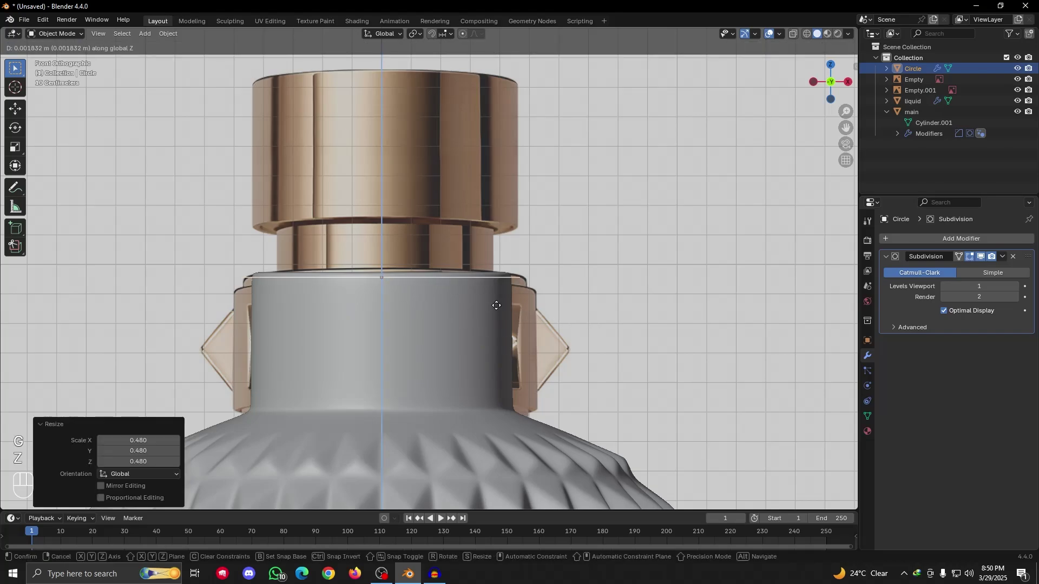
click(503, 439)
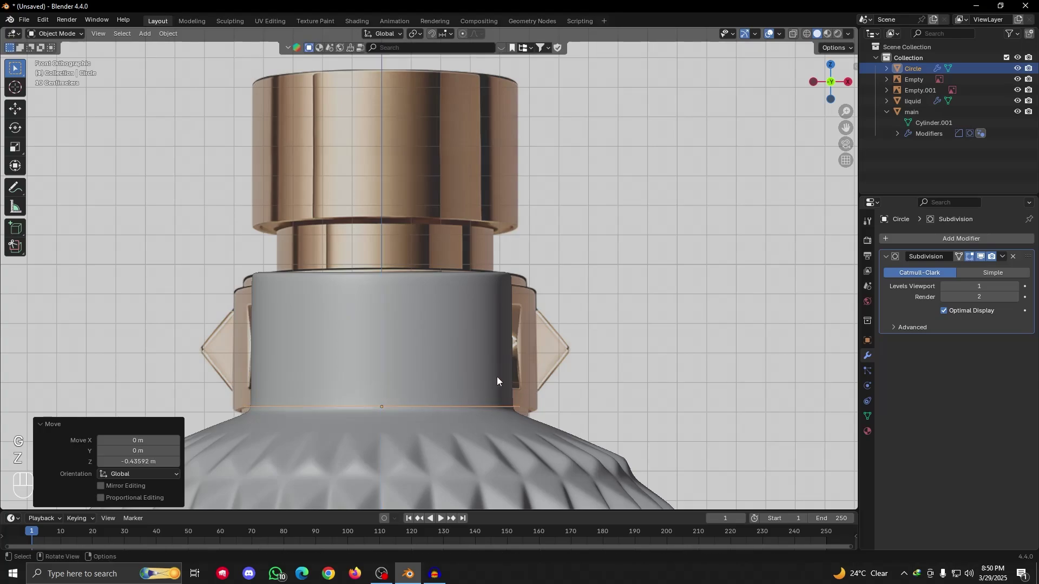
key(Tab)
key(e)
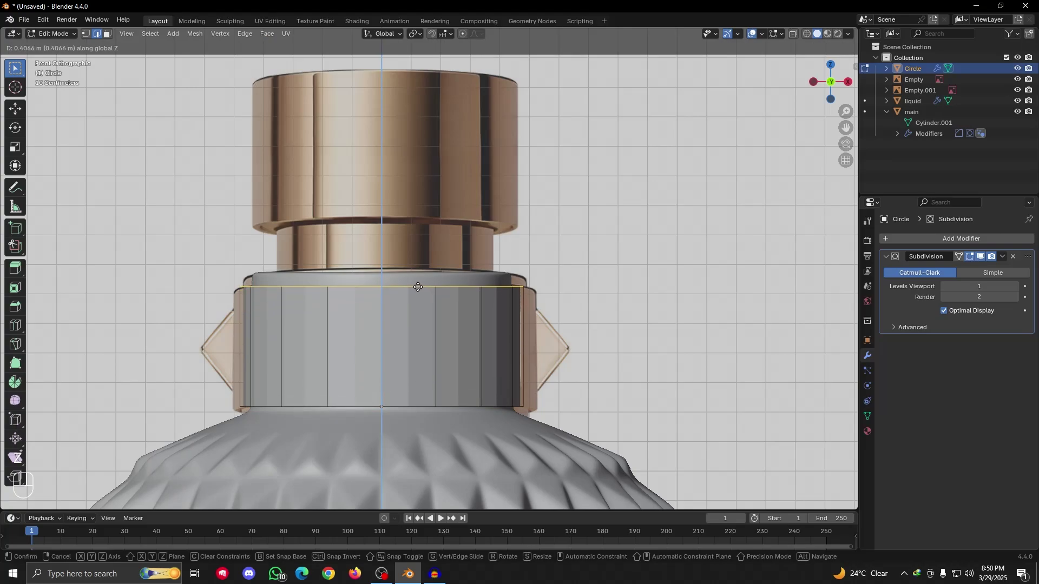
right_click(418, 287)
scroll(442, 322, down, 2)
middle_drag(455, 329, 476, 378)
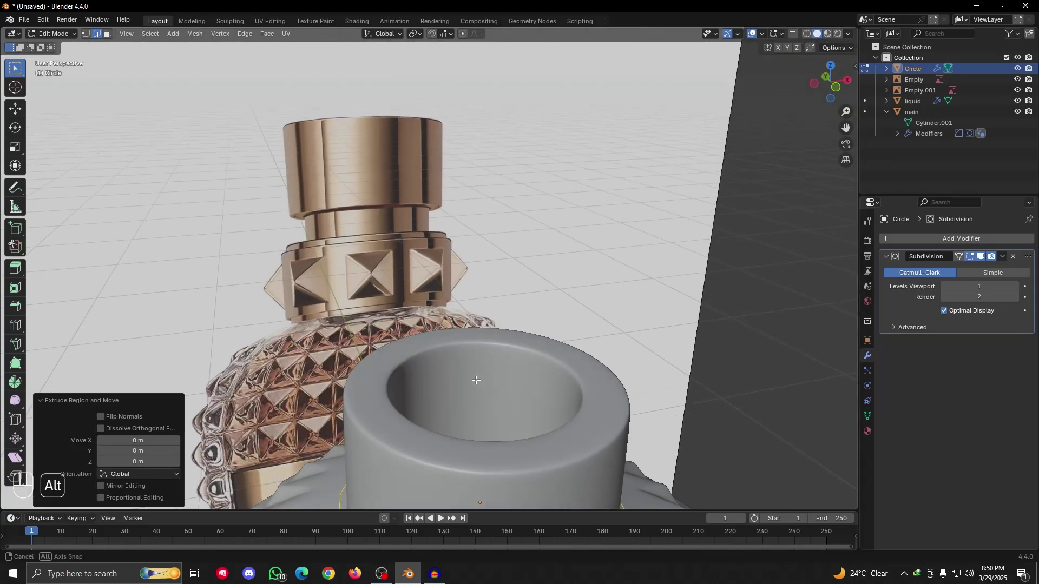
key(grave)
click(418, 313)
scroll(509, 344, up, 3)
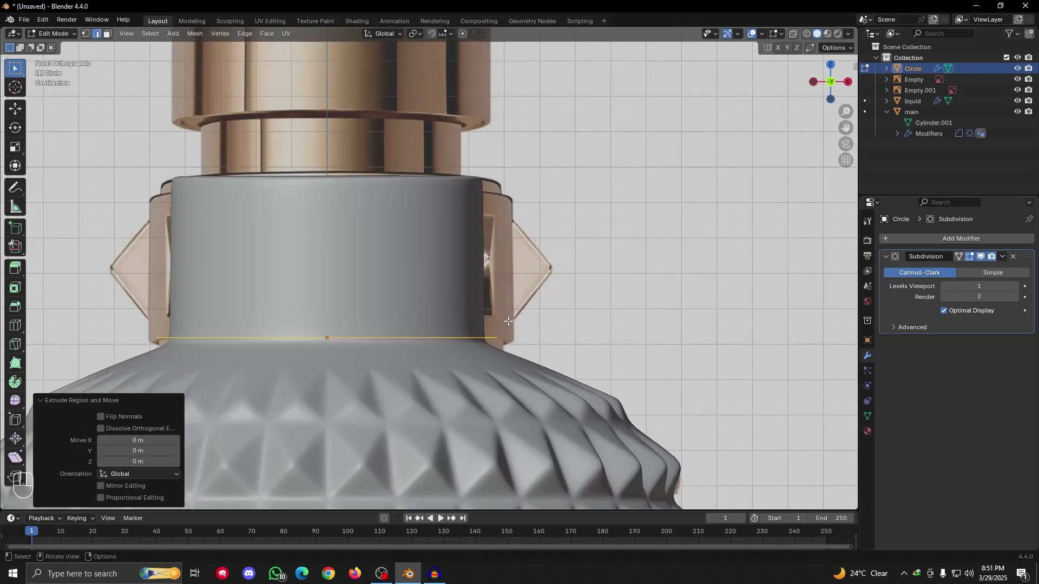
key(s)
key(ctrl+z)
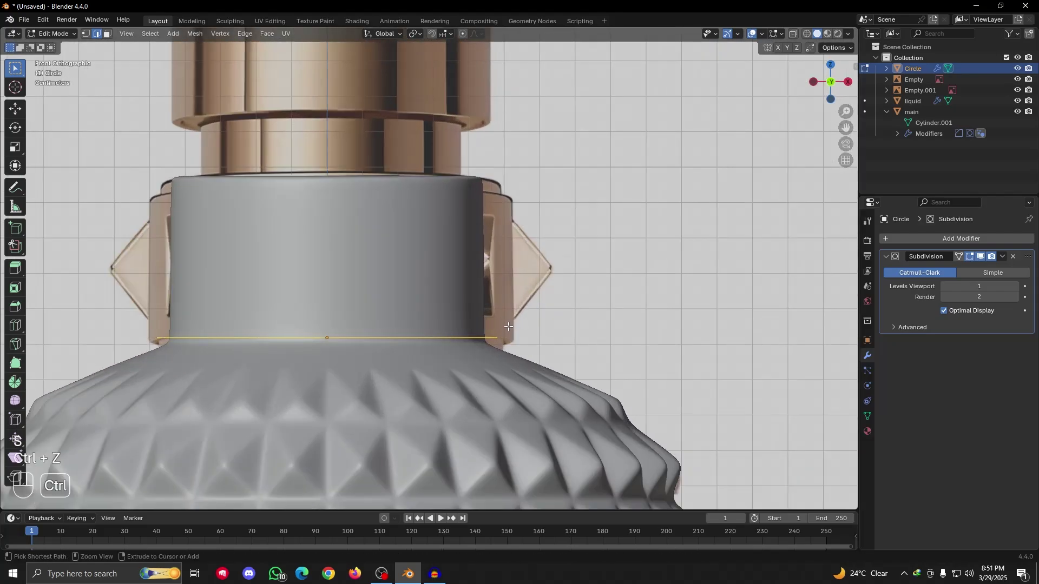
key(ctrl+z)
Enlarge the circle to the reference collar's width and extrude its vertices upward about 0.41 m along Z
key(s)
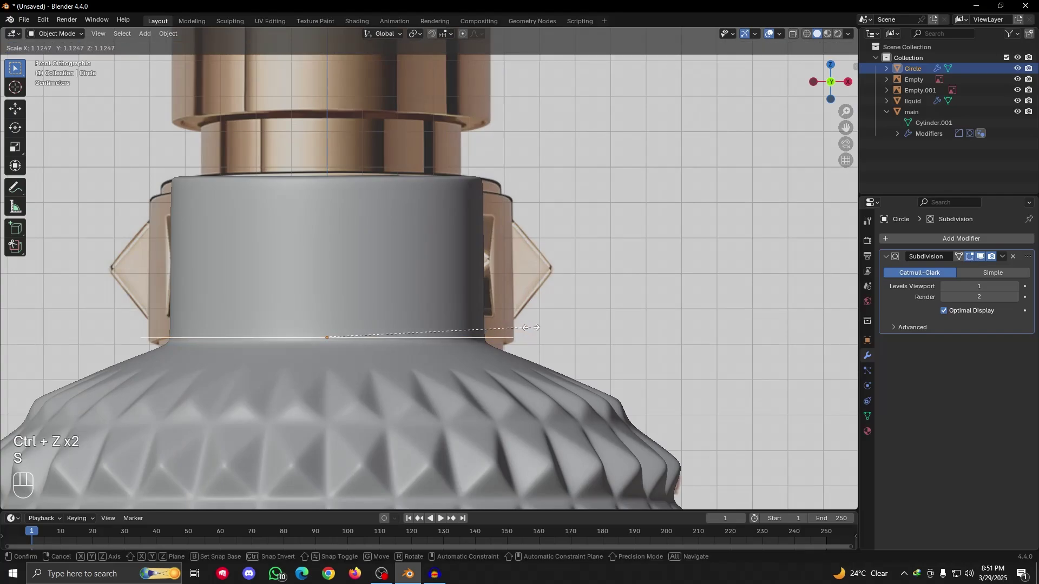
click(524, 328)
key(Tab)
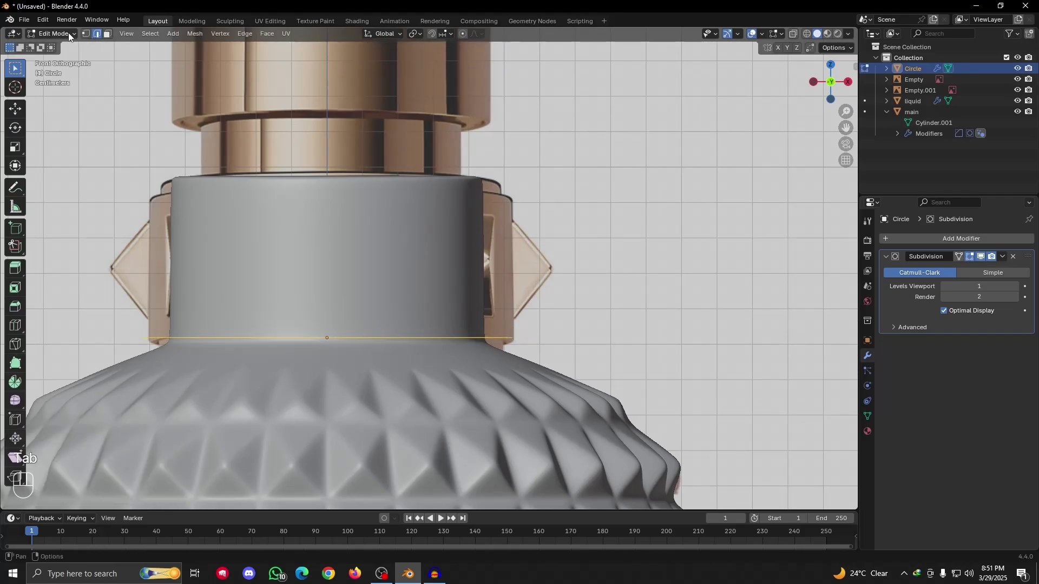
click(86, 34)
key(e)
key(z)
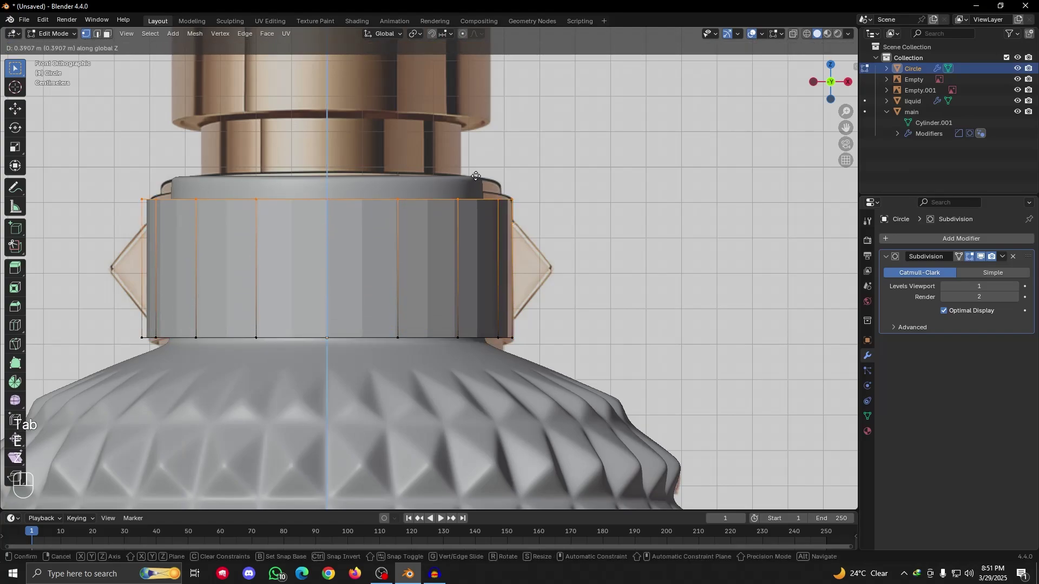
click(475, 170)
Turn off the collar's Subdivision modifier in the viewport and apply Shade Auto Smooth to the collar
alt+drag(430, 257, 435, 274)
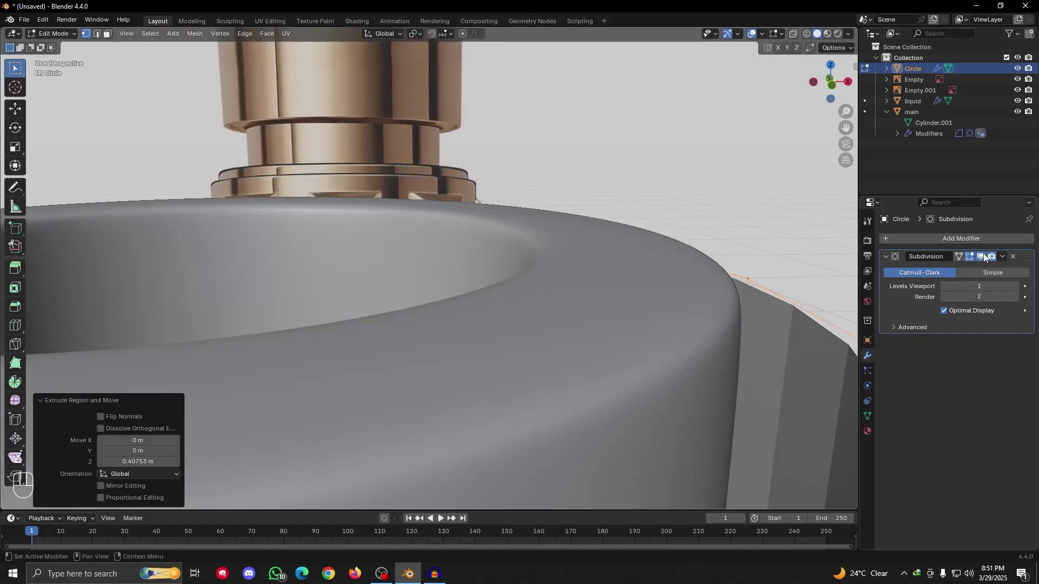
scroll(452, 343, down, 6)
key(Tab)
right_click(425, 355)
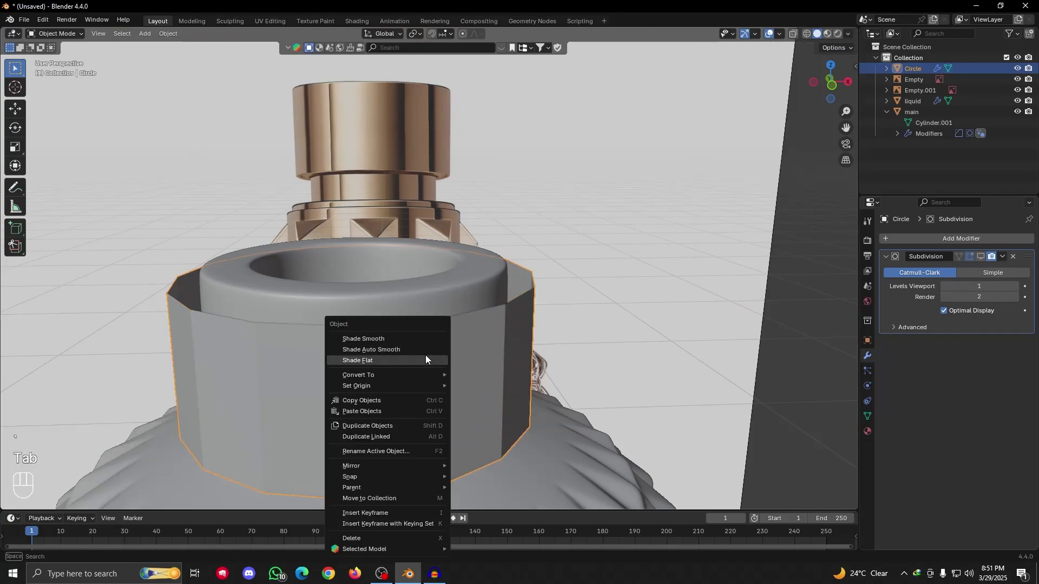
click(385, 350)
With X-ray on in front view, raise the collar's top edge loop about 0.01 m along Z to match the reference
key(grave)
click(353, 284)
key(Tab)
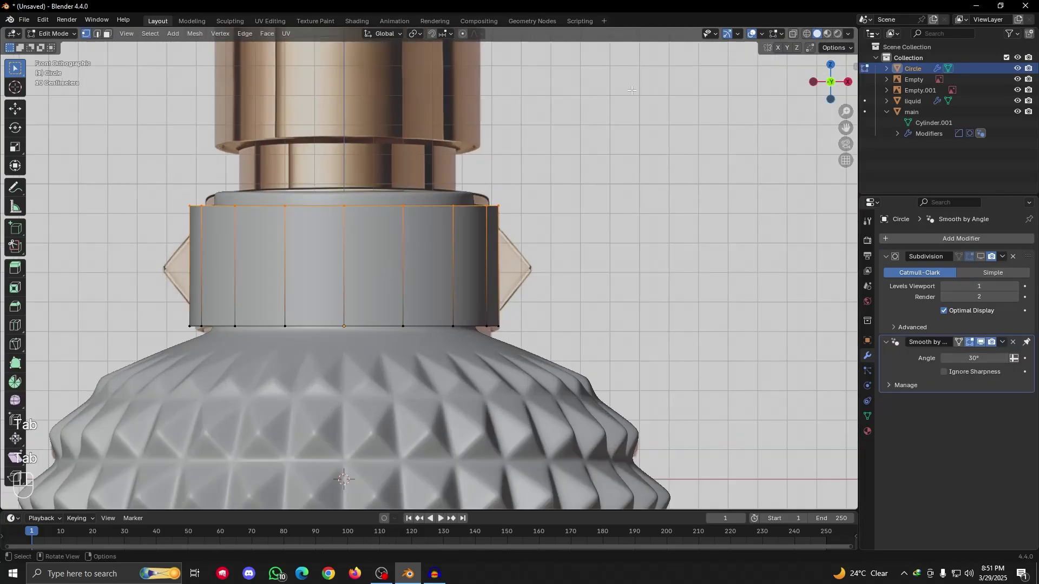
click(794, 34)
alt+shift+drag(499, 208, 528, 317)
scroll(528, 317, up, 3)
key(g)
key(z)
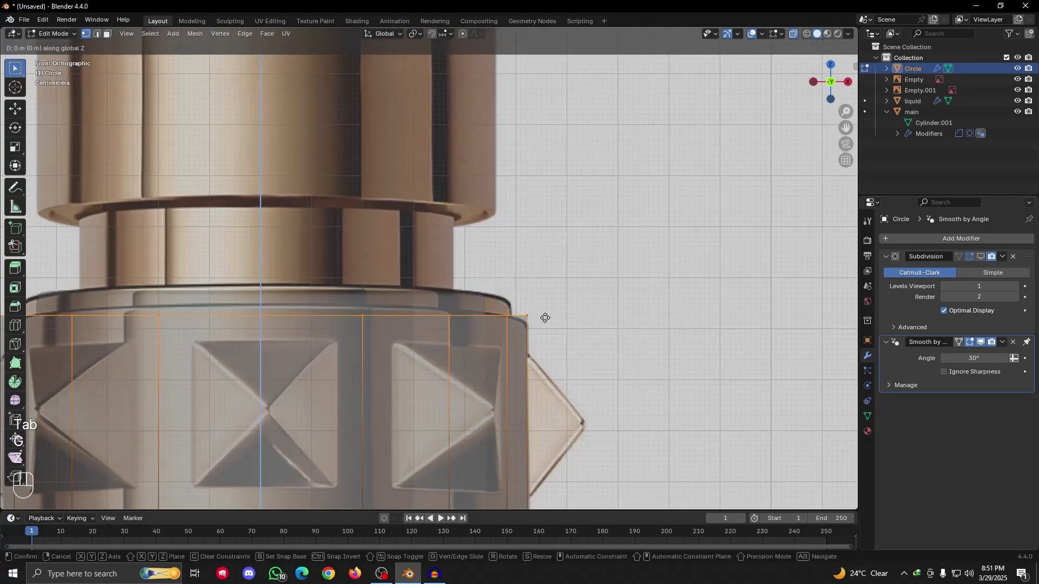
click(546, 312)
scroll(547, 313, down, 5)
middle_drag(547, 312, 565, 283)
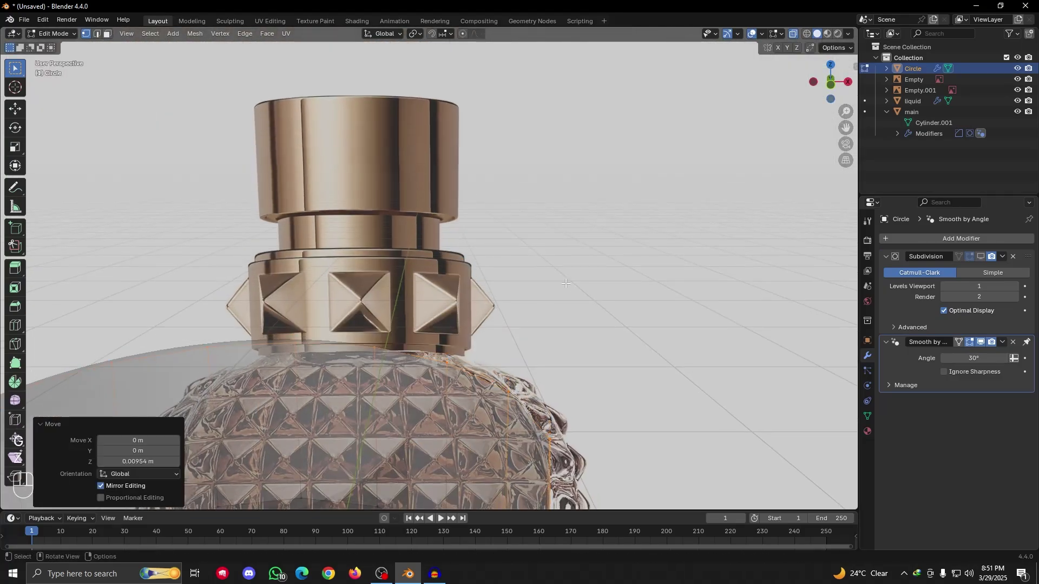
Turn off X-ray and extrude the collar's top edge loop inward, scaled to about 0.917
scroll(484, 325, down, 2)
scroll(544, 266, down, 2)
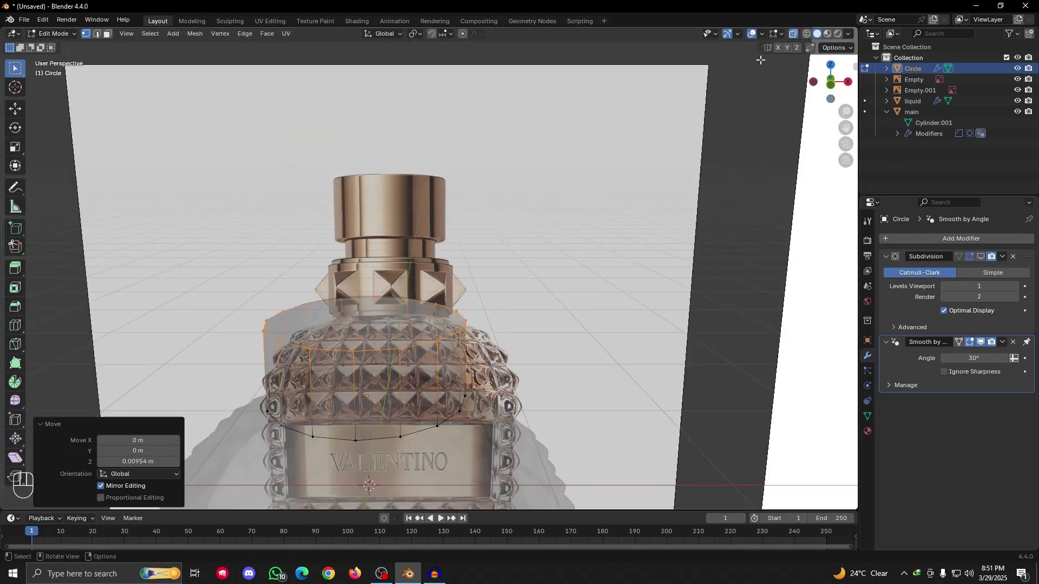
click(793, 35)
scroll(542, 352, up, 2)
key(s)
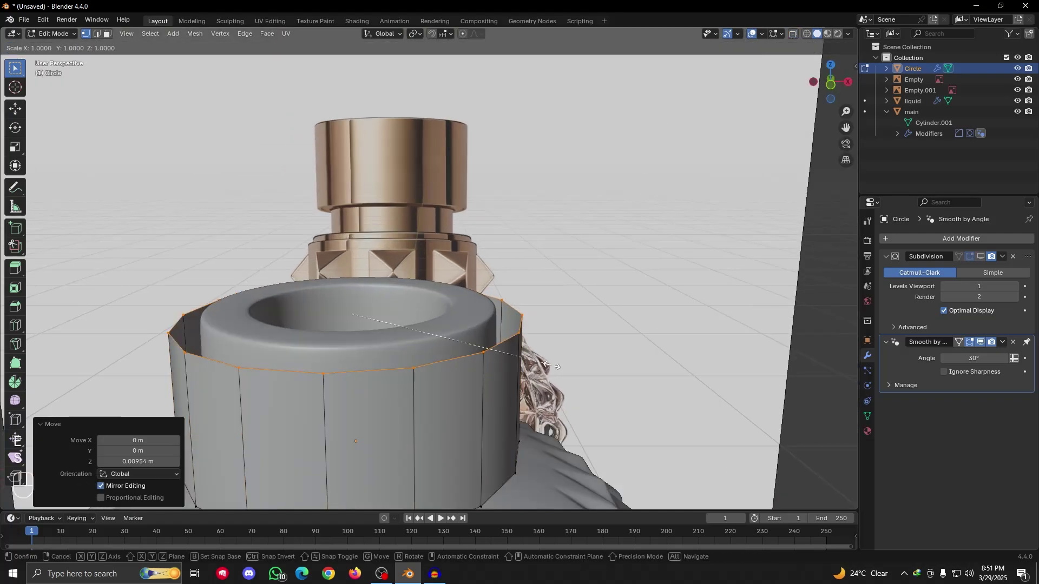
click(536, 360)
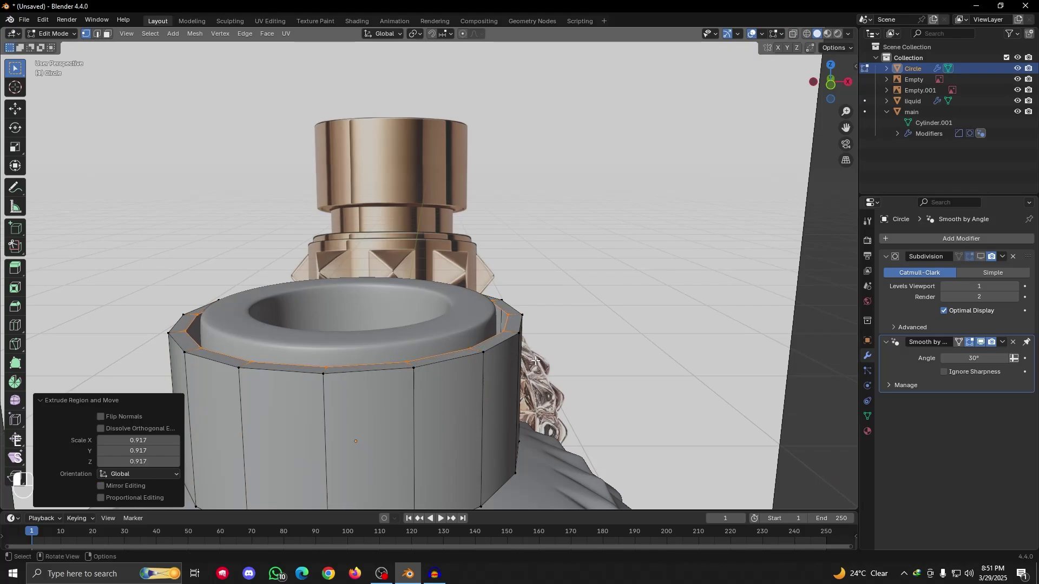
With X-ray on in front view, extrude the inner edge loop up about 0.046 m along Z to form the collar's raised step
key(KP_1)
scroll(486, 254, up, 2)
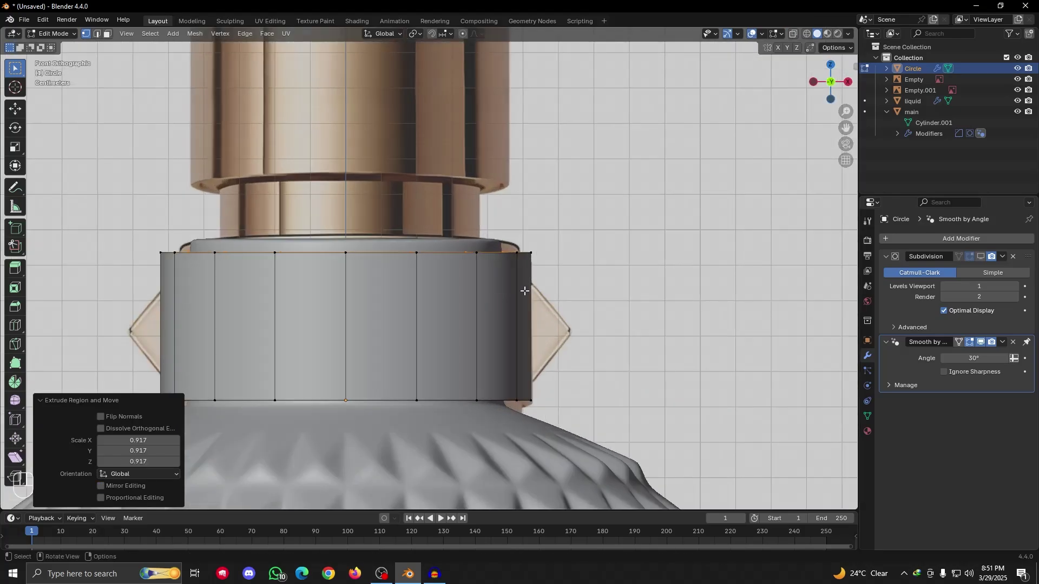
click(791, 35)
scroll(649, 244, up, 2)
key(g)
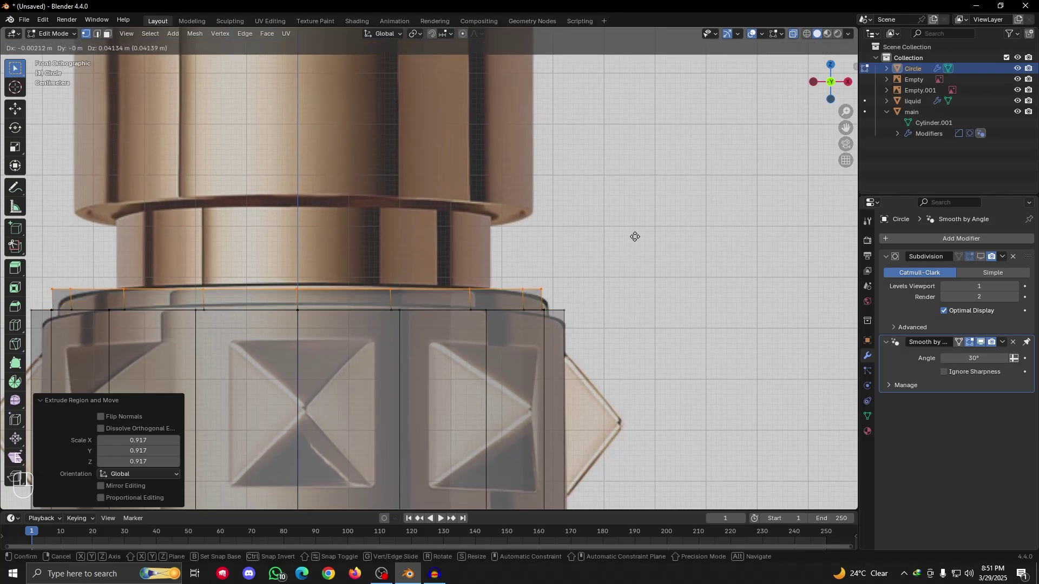
key(z)
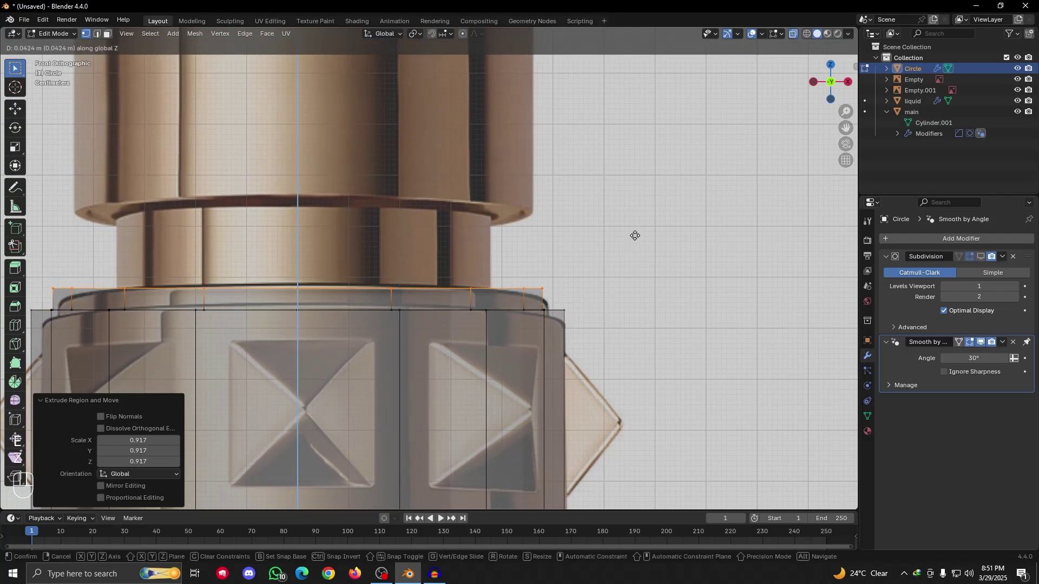
click(636, 235)
Extrude the raised step's top edge loop inward at about 0.824 scale and show it in front view with X-ray on
click(791, 35)
scroll(623, 260, down, 3)
middle_drag(590, 303, 598, 341)
scroll(595, 357, down, 2)
scroll(597, 341, up, 2)
key(e)
key(s)
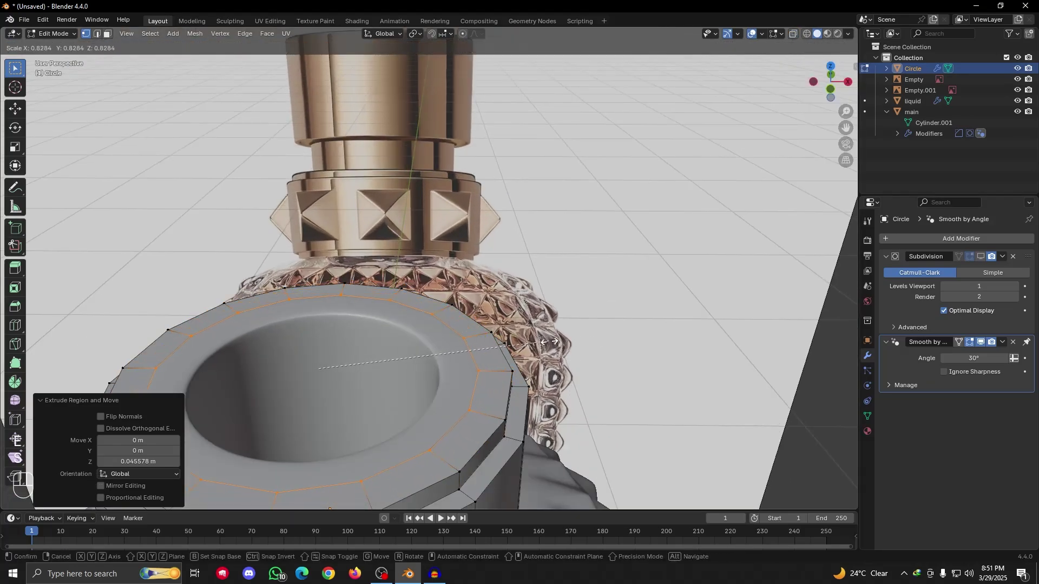
click(547, 343)
key(KP_1)
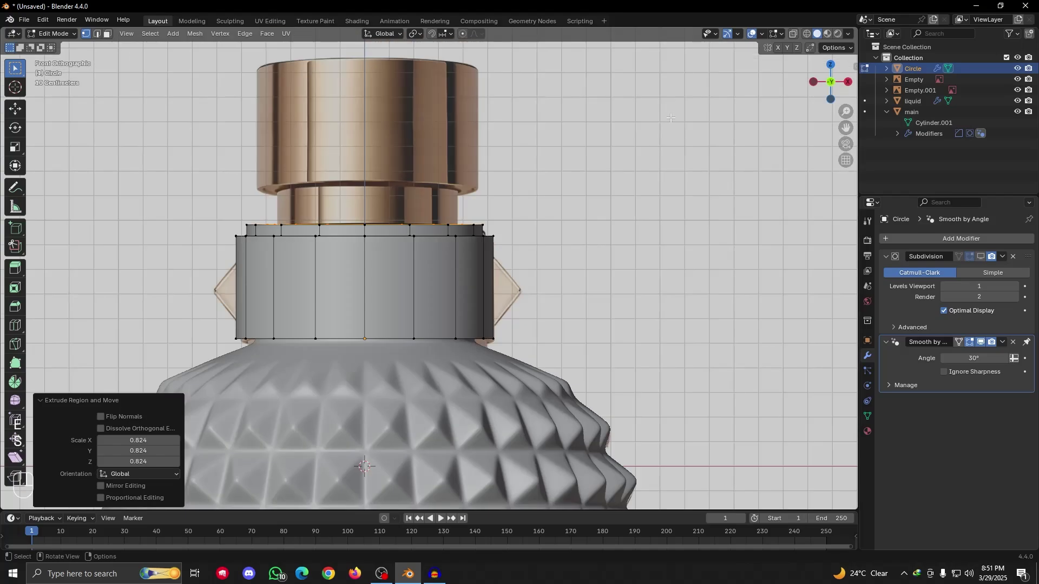
click(792, 34)
scroll(603, 166, up, 3)
key(e)
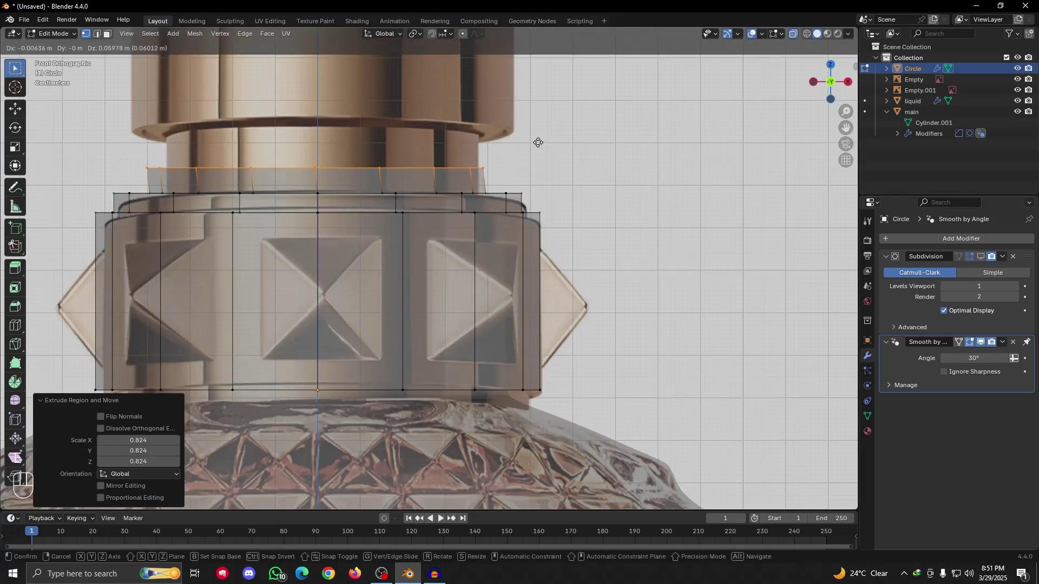
right_click(544, 157)
key(ctrl+z)
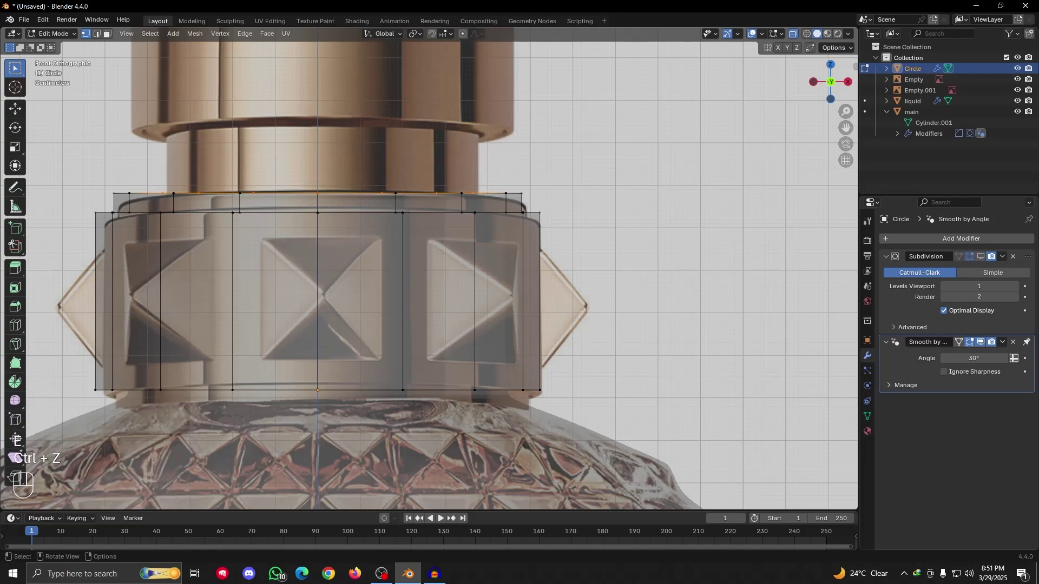
Scale the inner edge loop to about 0.919 and extrude it up about 0.145 m along Z as the neck below the cap
key(s)
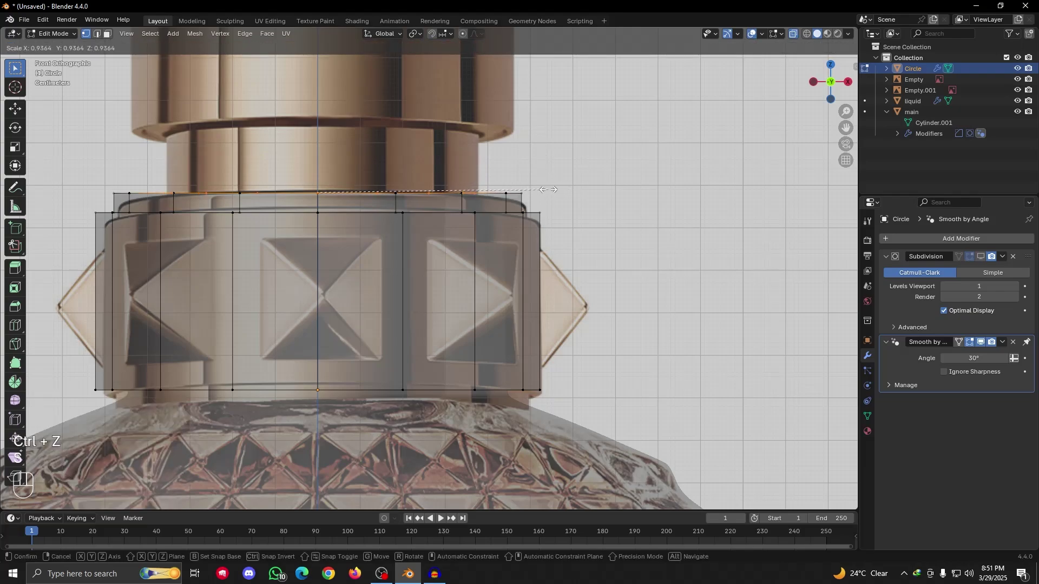
click(543, 187)
key(e)
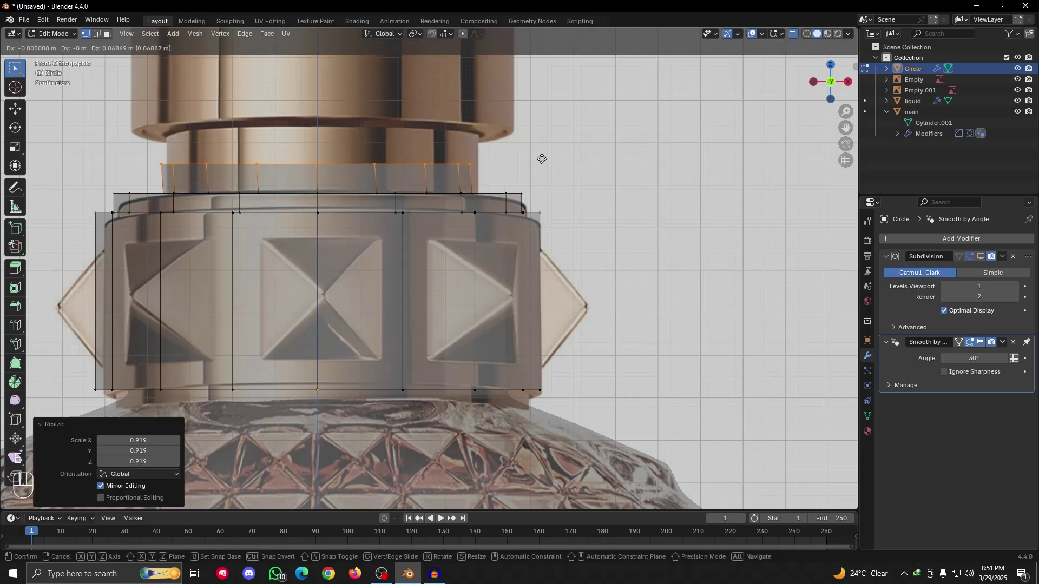
key(z)
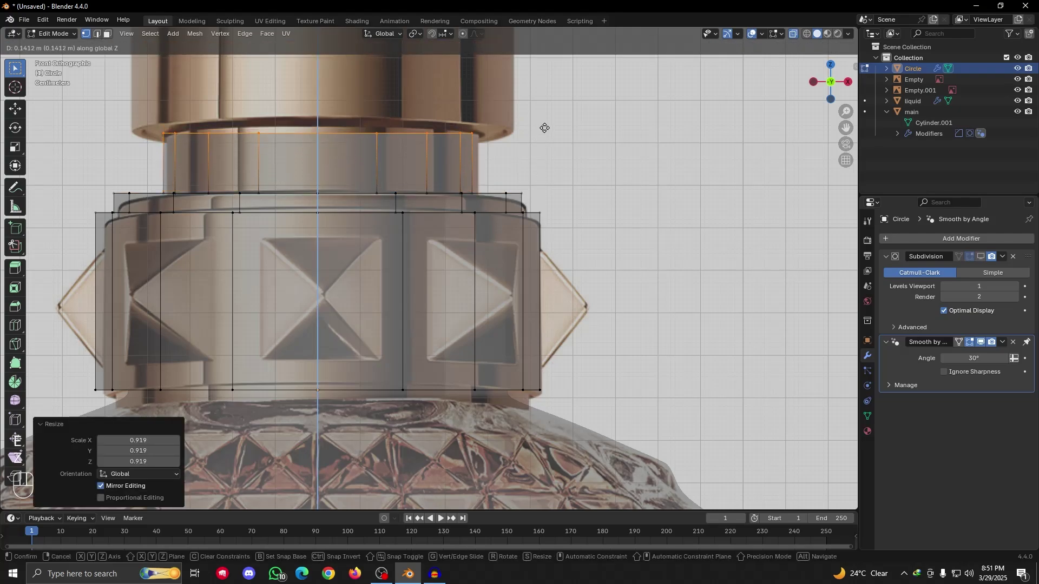
click(547, 125)
Turn off X-ray and extrude the neck's top edge loop outward at about 1.204 scale to match the reference cap's width
scroll(746, 52, down, 2)
middle_drag(747, 51, 878, 19)
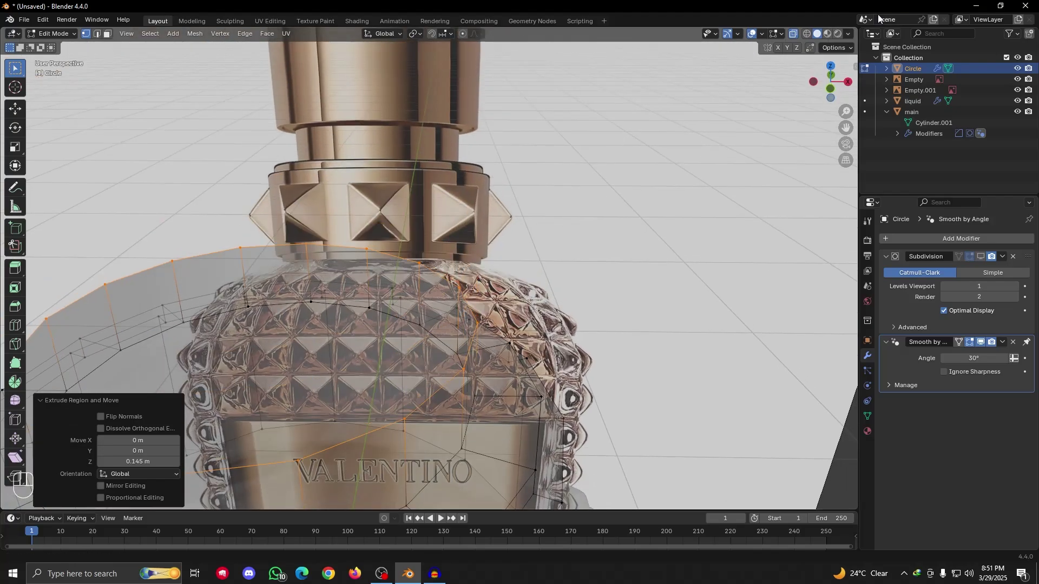
click(794, 36)
scroll(585, 255, down, 3)
alt+middle_drag(574, 264, 587, 231)
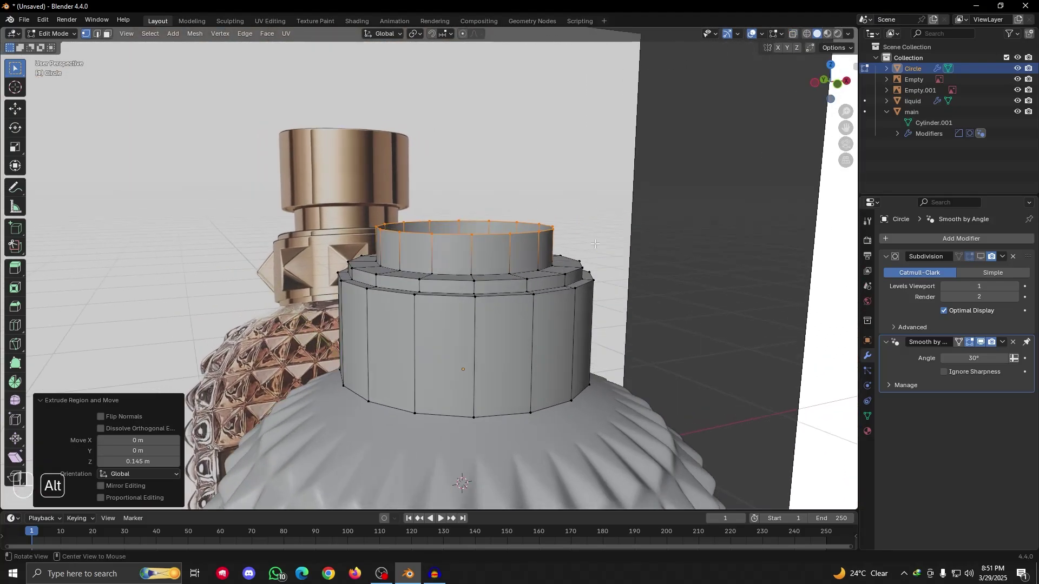
key(KP_1)
scroll(516, 221, up, 7)
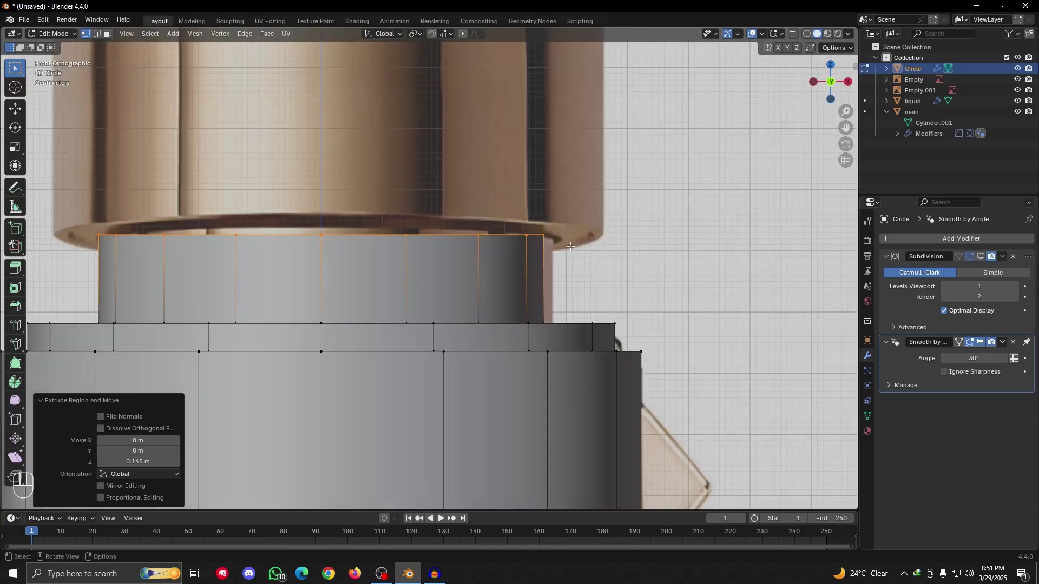
key(s)
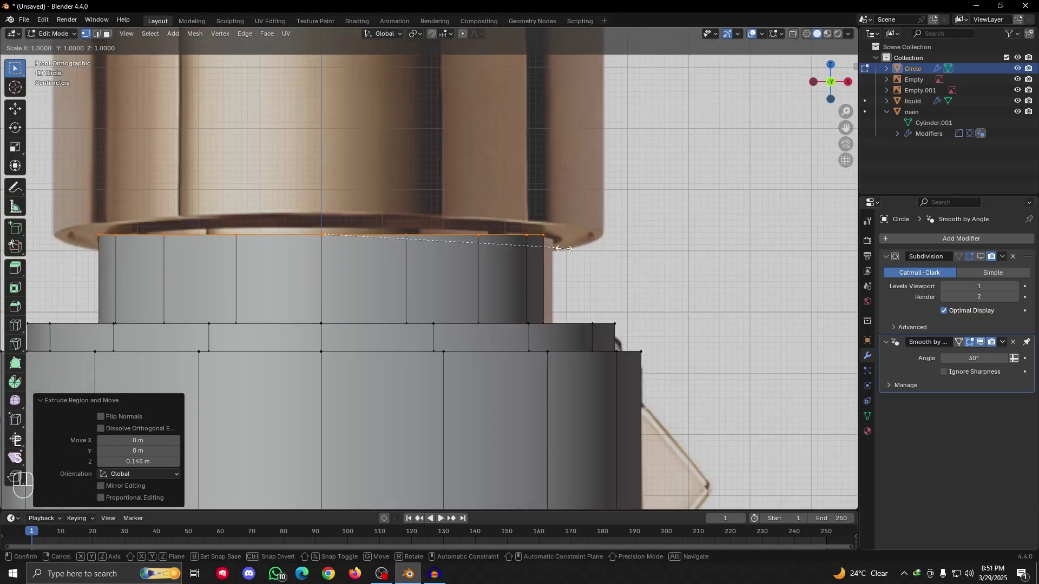
click(615, 246)
Extrude the widened edge loop up about 0.51 m along Z to form the cap's sides, using the reference cap's height
scroll(614, 246, down, 3)
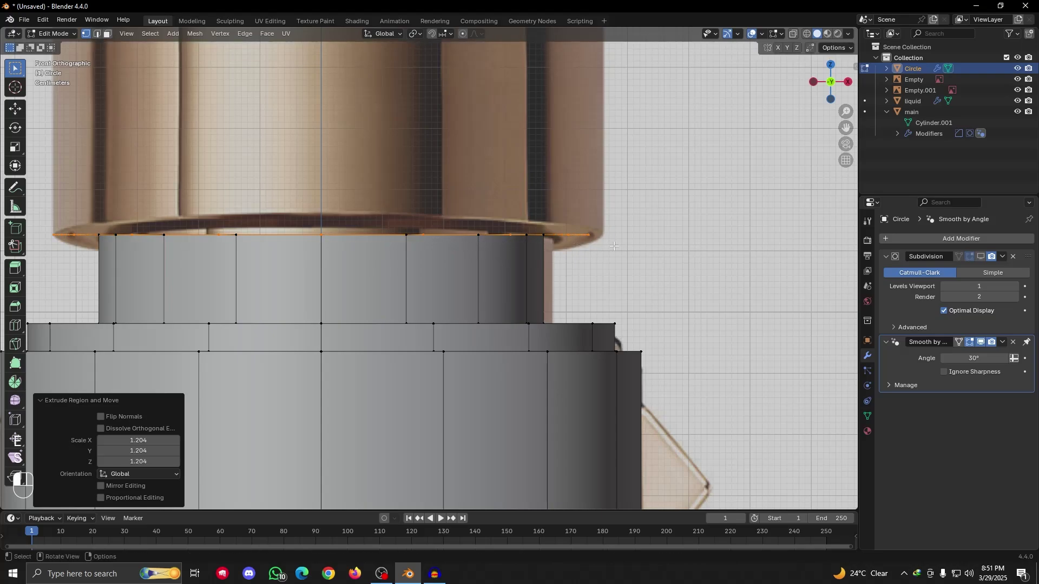
key(e)
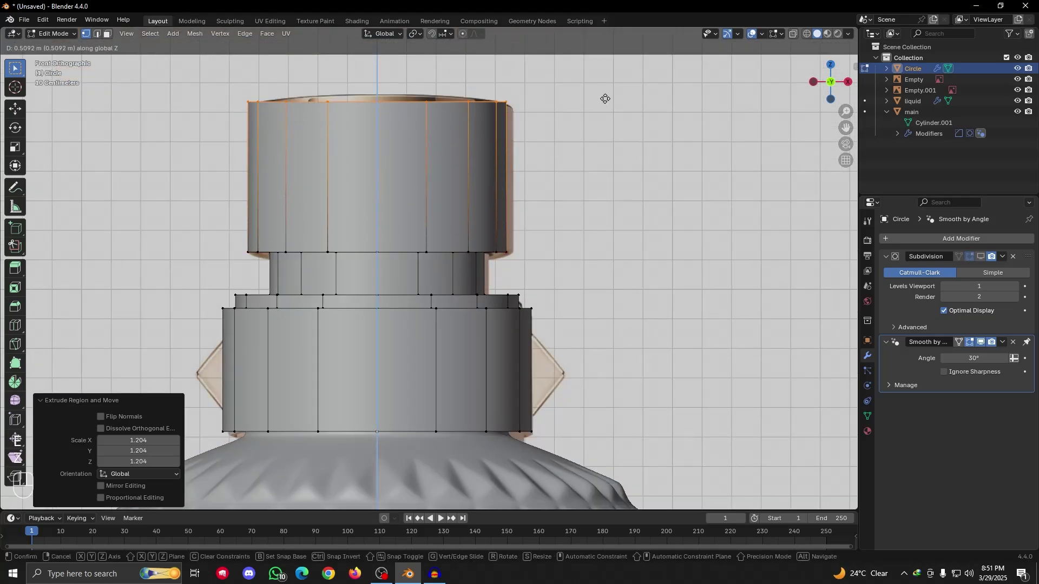
click(605, 99)
key(Tab)
scroll(500, 291, down, 5)
middle_drag(500, 291, 338, 249)
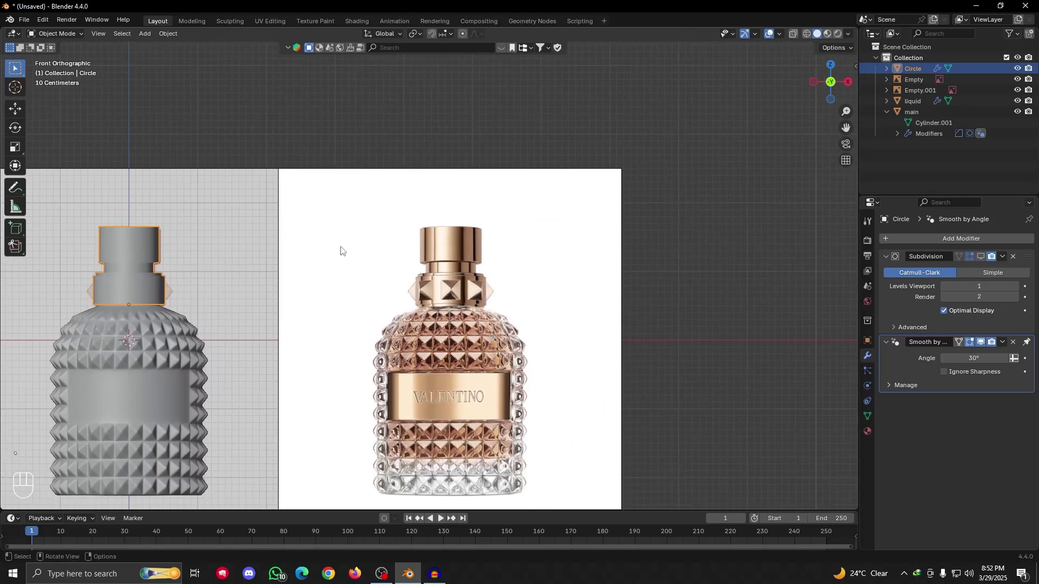
scroll(339, 344, up, 2)
scroll(376, 291, up, 3)
middle_drag(376, 291, 494, 370)
key(Tab)
key(e)
key(s)
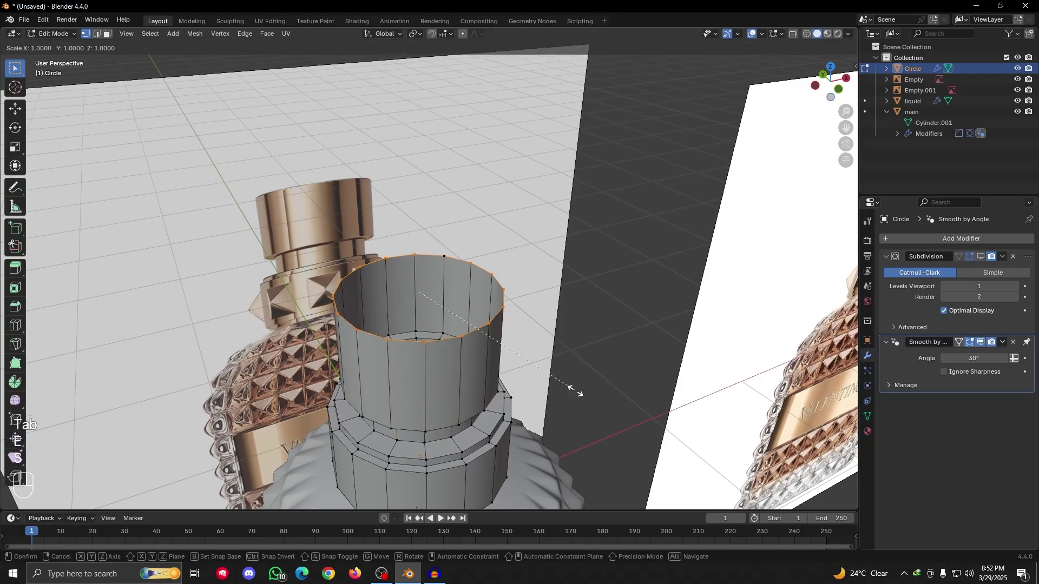
key(ctrl+z)
Extrude the cap's top edge loop inward twice, at about 0.74 and 0.5 scale, and fill the remaining hole with a face
key(e)
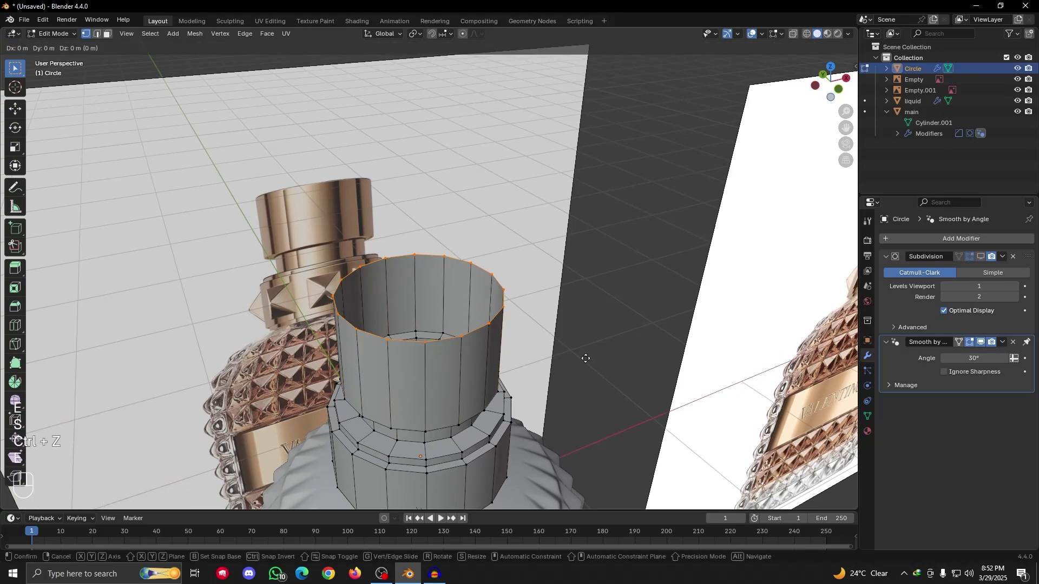
key(s)
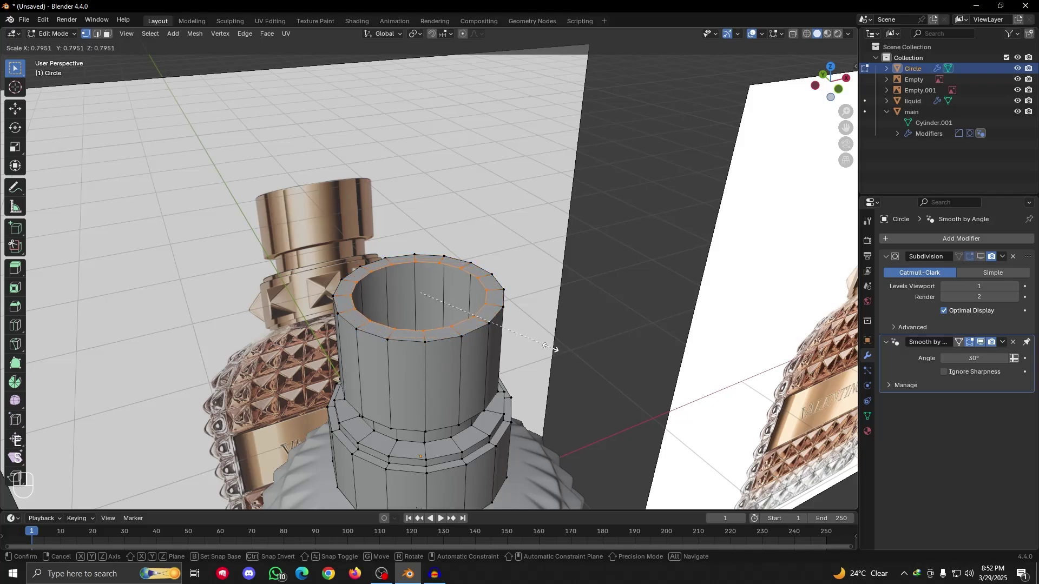
click(541, 349)
key(e)
key(s)
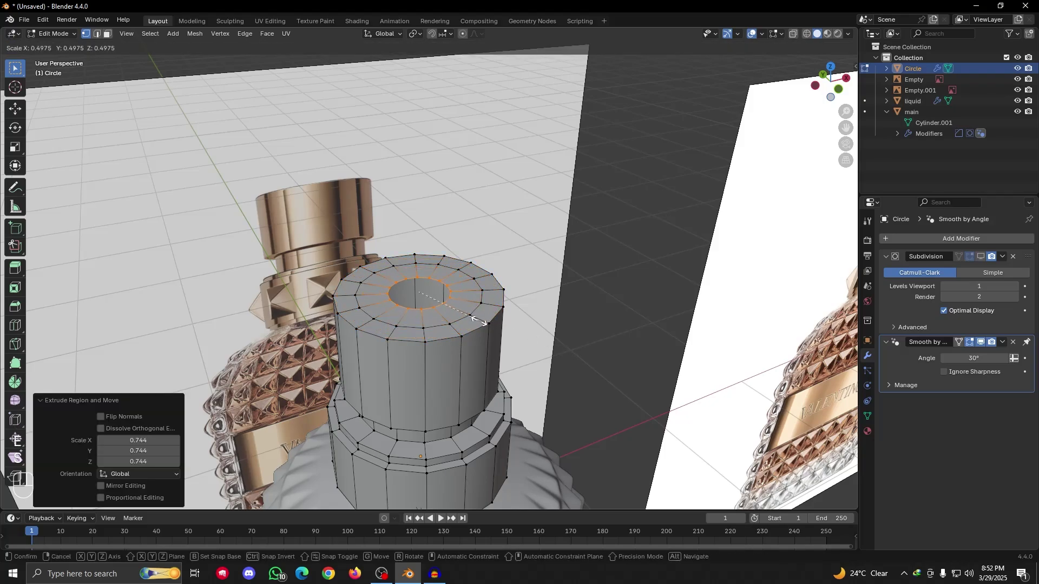
click(475, 319)
key(g)
right_click(476, 321)
key(f)
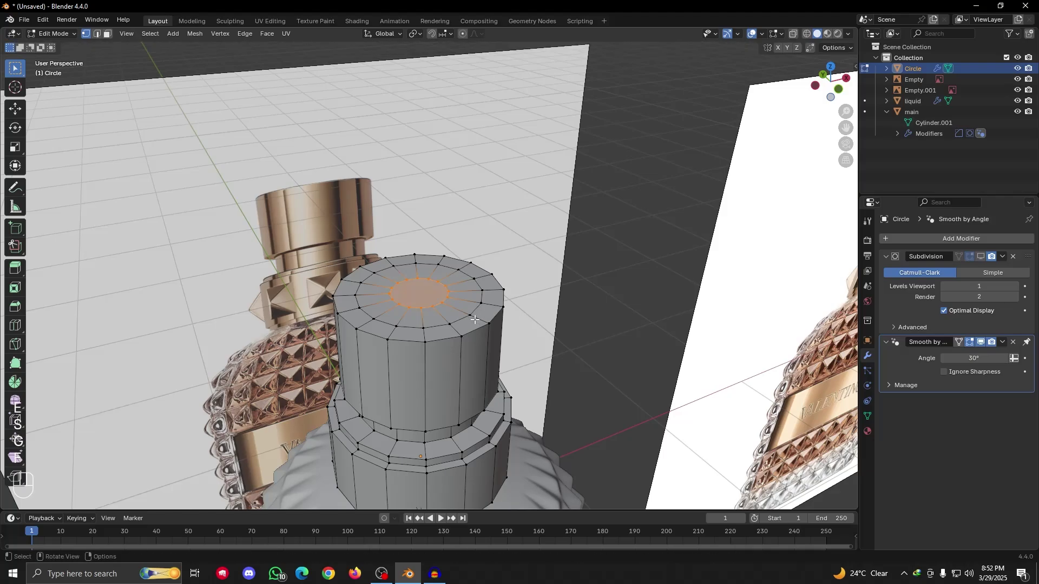
Examine the profile of the collar, neck and cap against the reference in front view
scroll(487, 336, down, 4)
middle_drag(516, 369, 487, 344)
alt+drag(487, 344, 485, 341)
key(grave)
click(387, 223)
scroll(431, 315, up, 4)
alt+shift+drag(417, 354, 470, 334)
scroll(469, 334, up, 2)
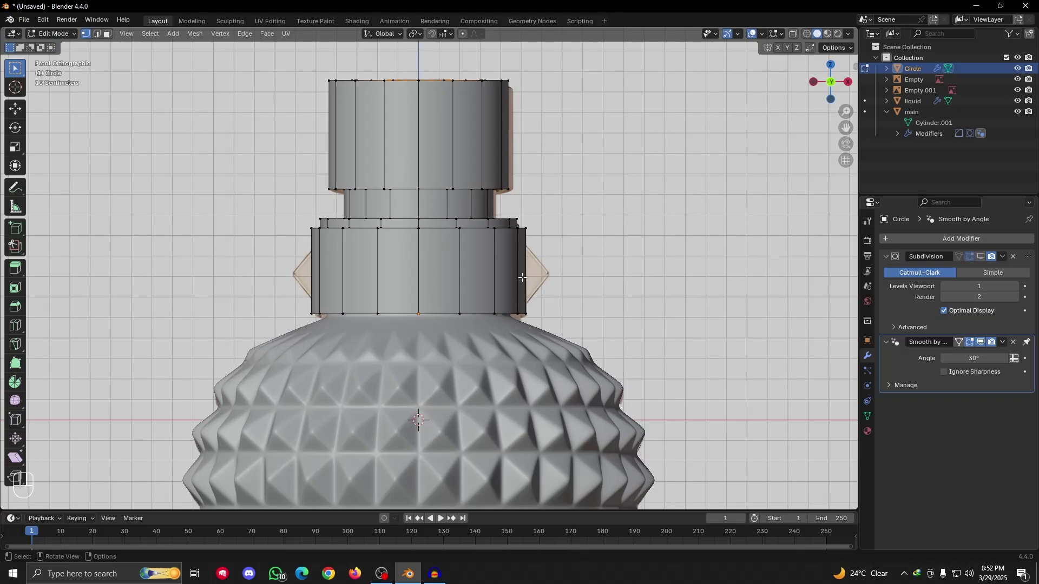
scroll(522, 277, up, 2)
alt+shift+drag(521, 279, 494, 342)
scroll(494, 323, down, 2)
alt+shift+drag(459, 286, 468, 300)
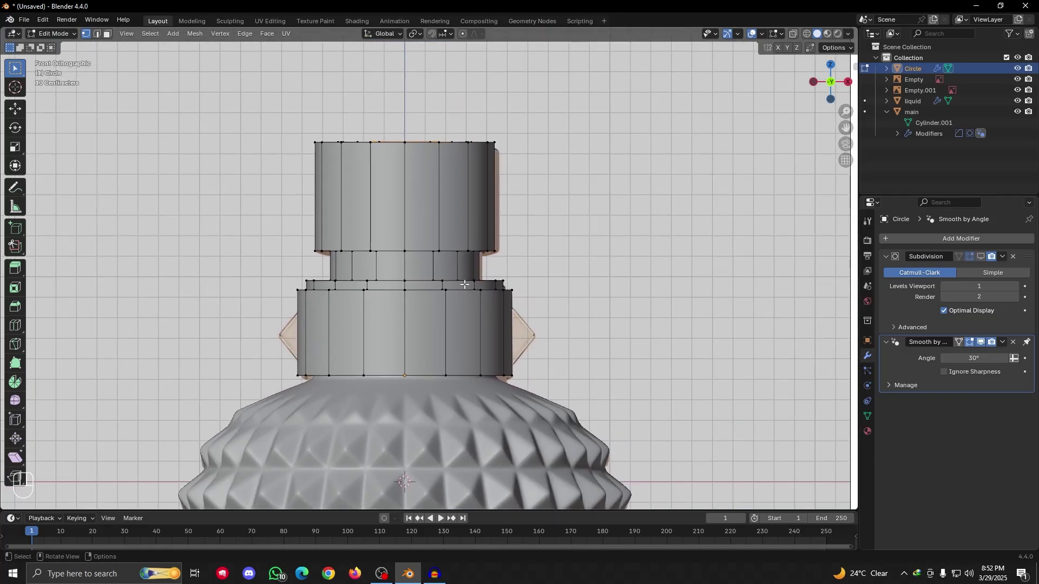
Show the collar's Subdivision modifier in the viewport, set its viewport levels to 3, and compare the shape with the reference in front view
click(981, 256)
key(Tab)
middle_drag(450, 283, 469, 313)
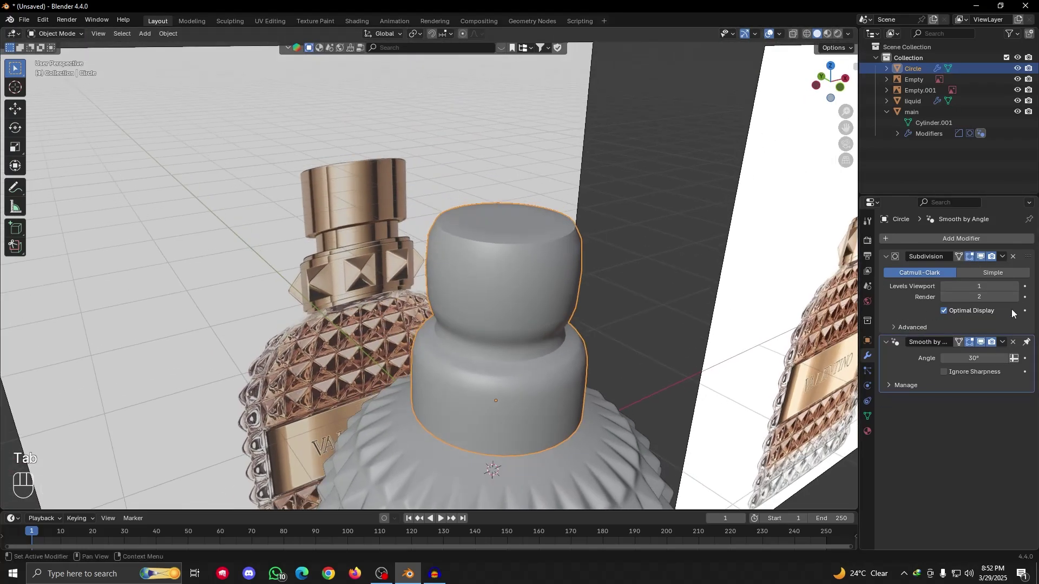
click(1015, 286)
click(1015, 287)
key(grave)
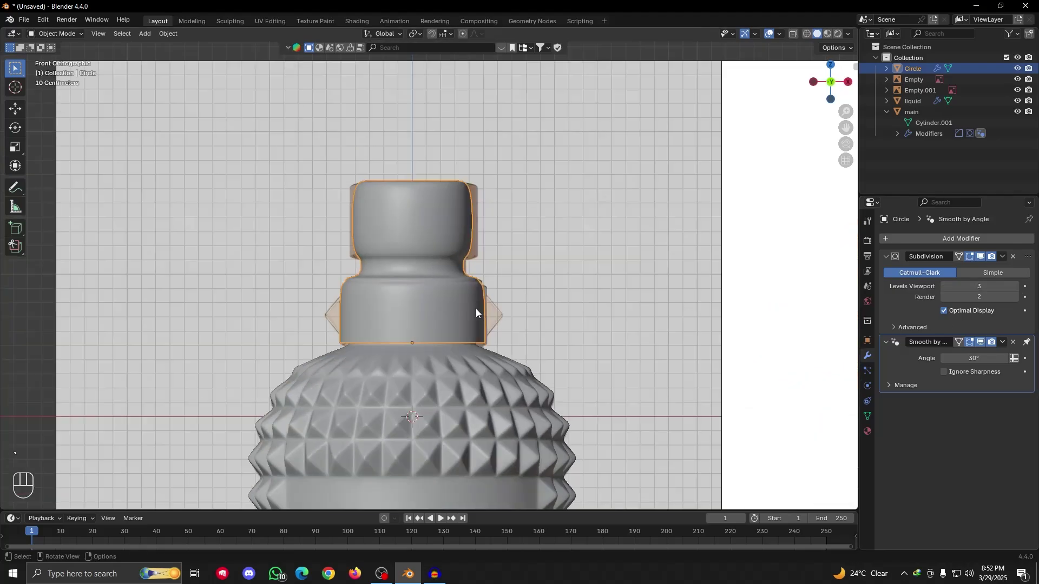
scroll(481, 316, up, 4)
scroll(481, 316, down, 3)
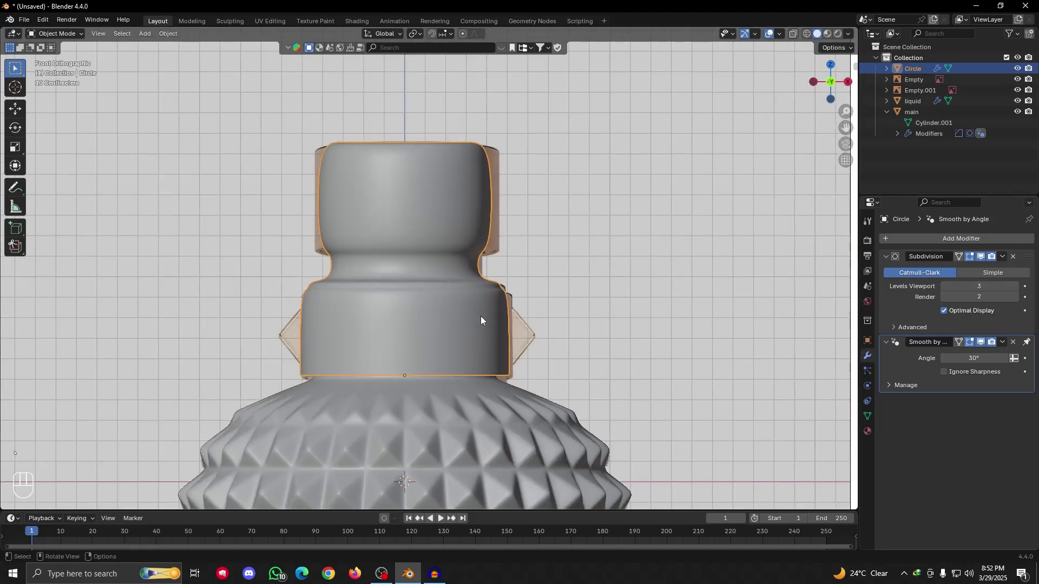
scroll(480, 320, up, 1)
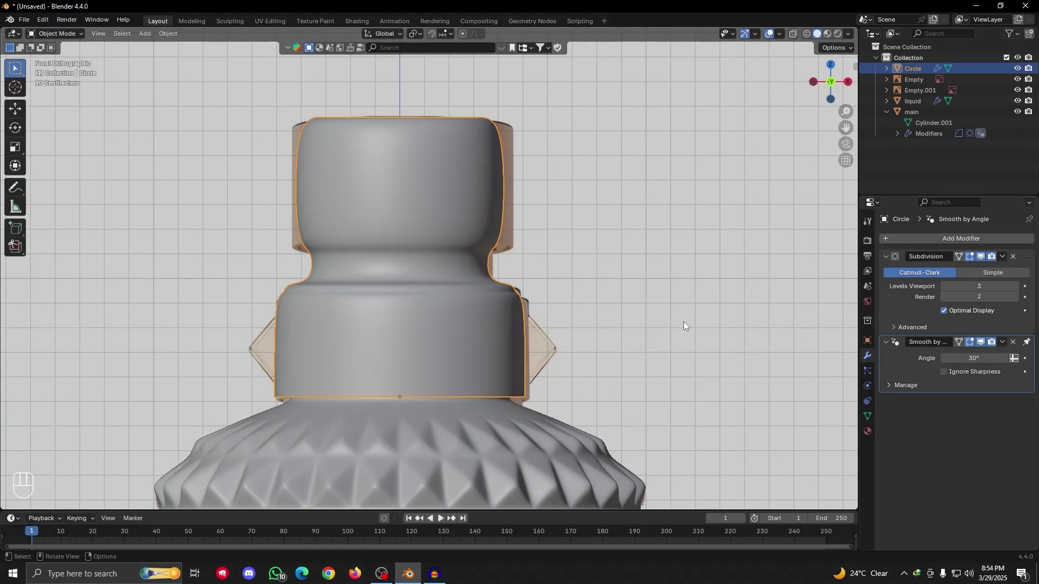
click(918, 238)
text(s)
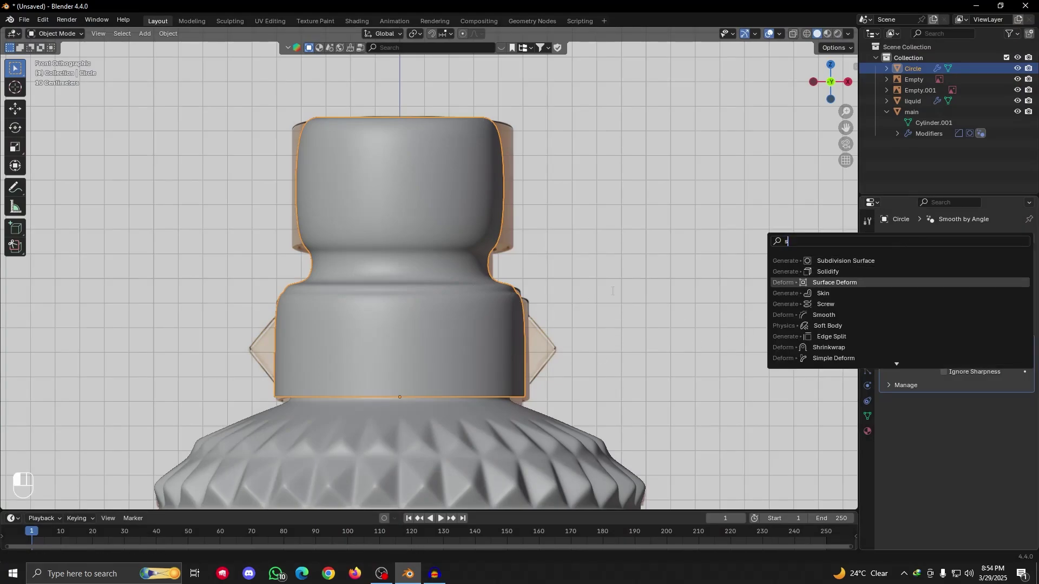
click(1007, 260)
Remove the Subdivision modifier from the collar and cap object and add a Bevel modifier
click(1013, 256)
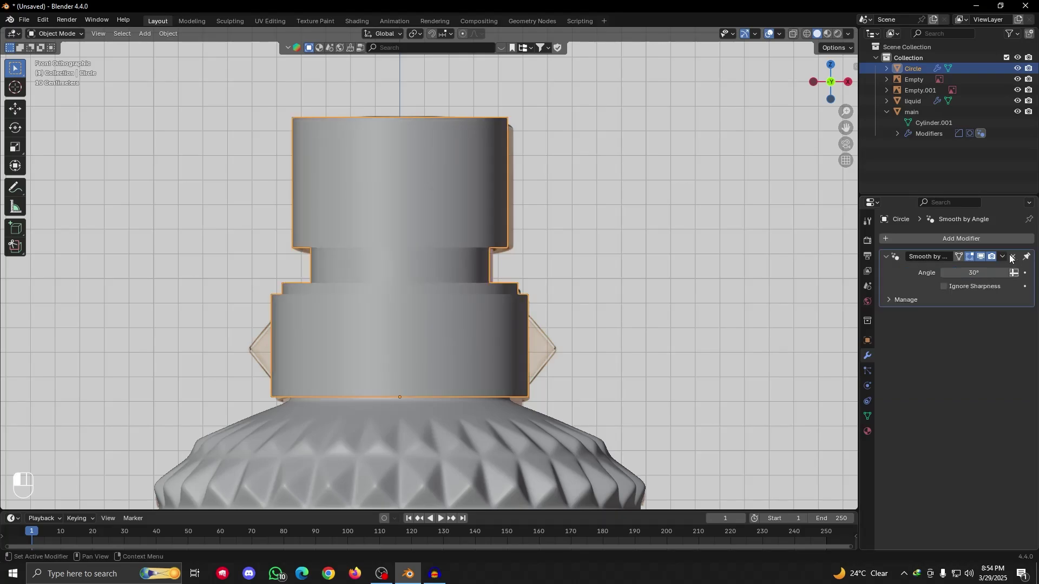
click(972, 238)
text(s)
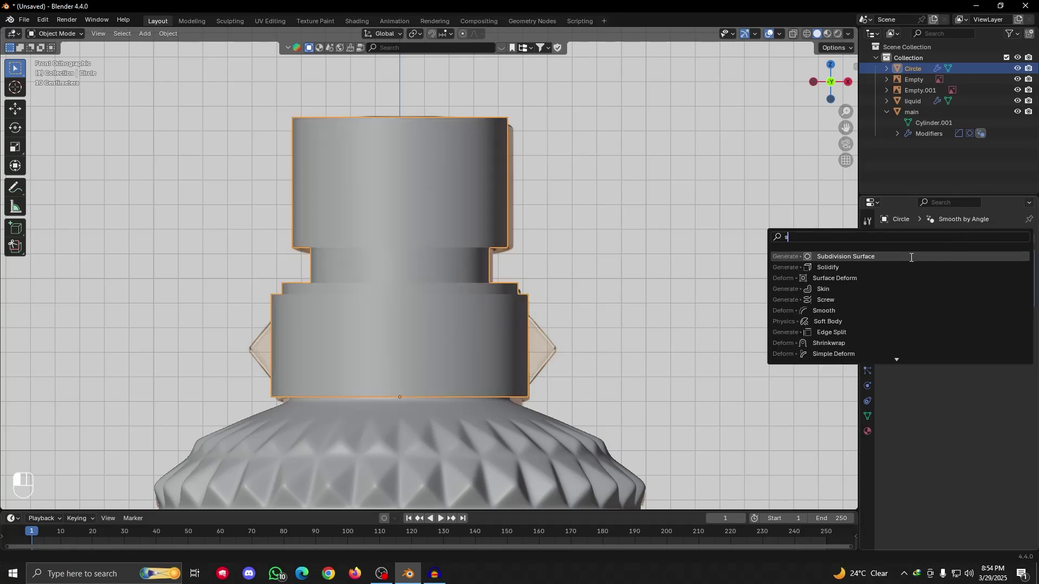
key(BackSpace)
text(bev)
click(912, 257)
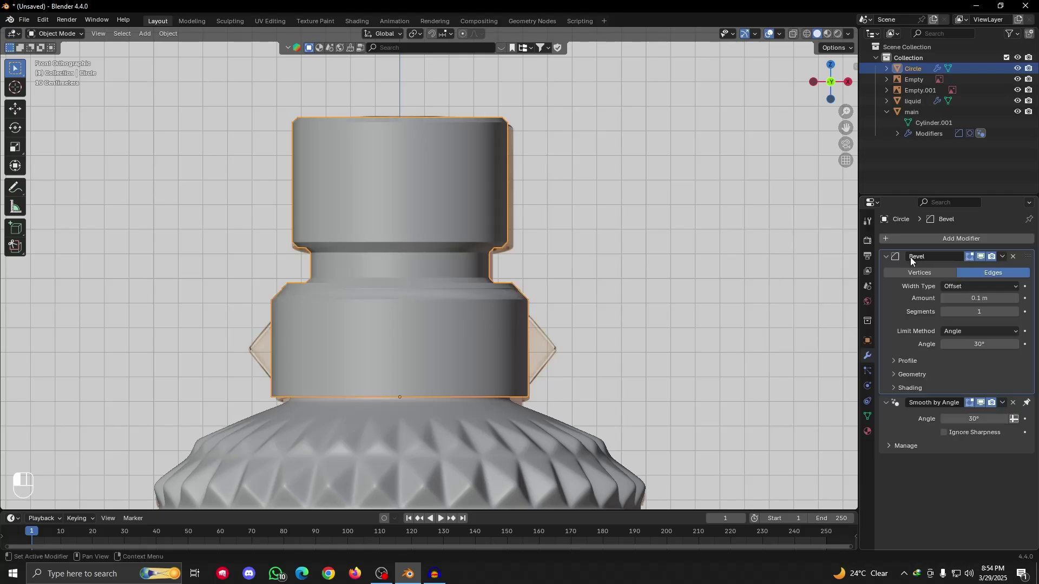
Add a Subdivision modifier after the Bevel on the collar and cap object and set its viewport levels to 3
click(960, 237)
text(s)
key(Return)
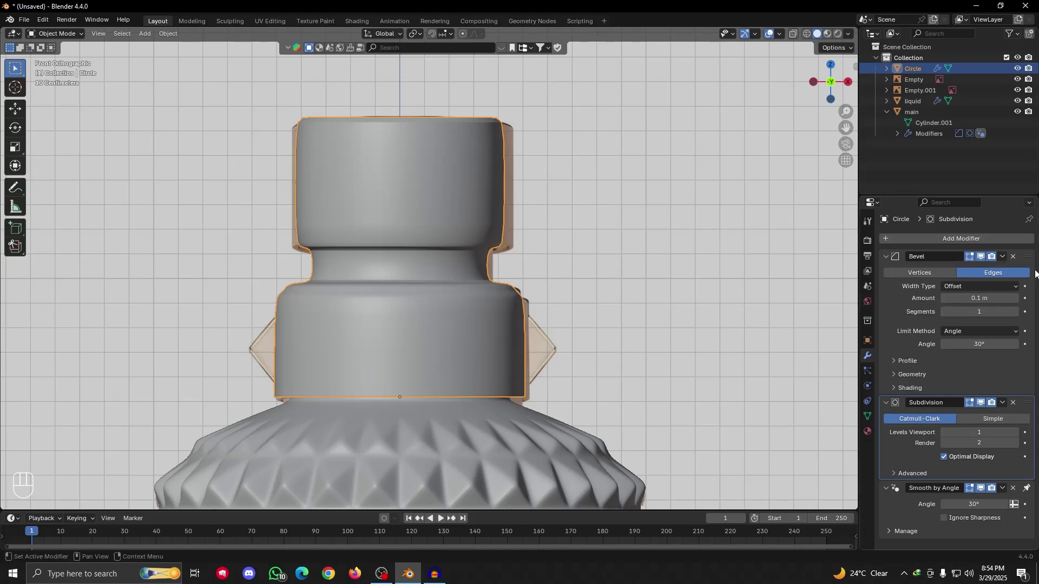
drag(1028, 259, 1011, 242)
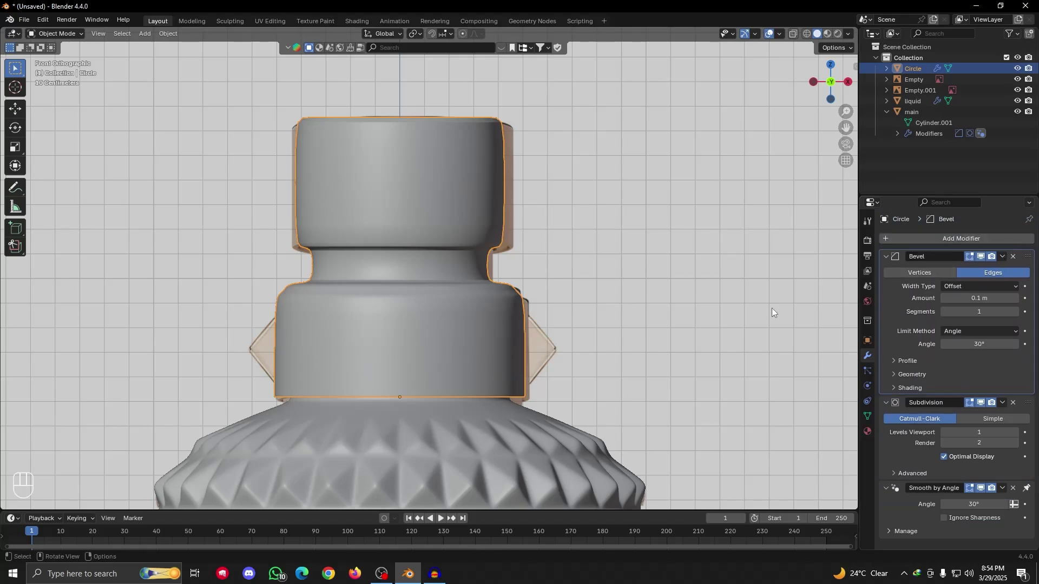
scroll(534, 298, up, 2)
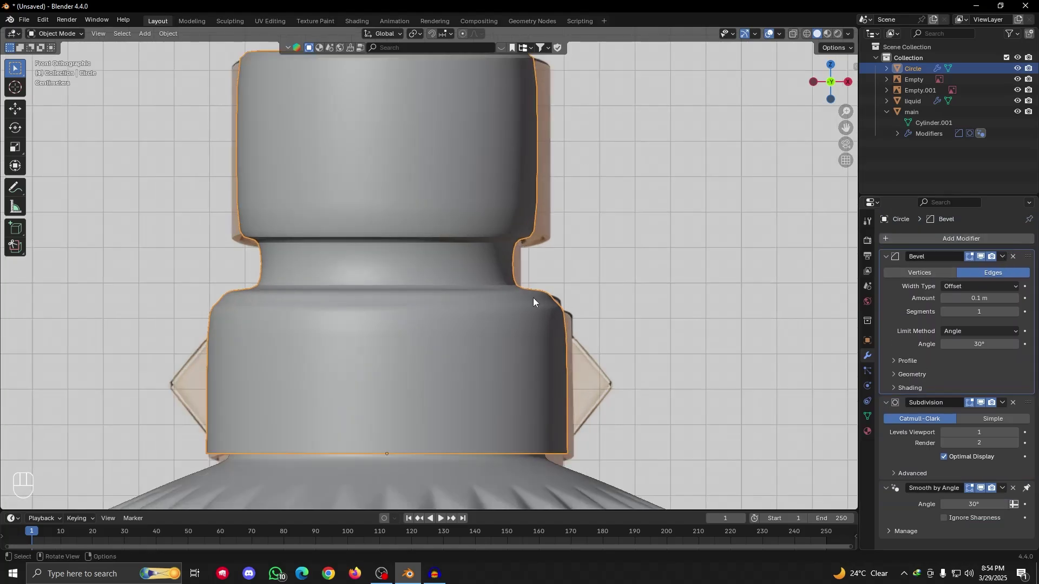
click(1015, 433)
click(1015, 433)
shift+middle_drag(542, 276, 514, 311)
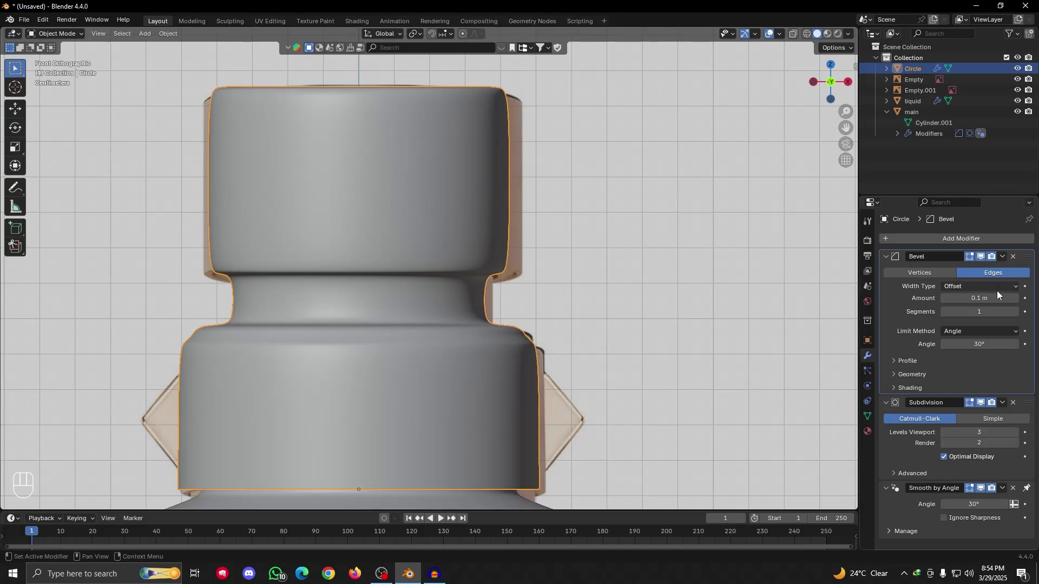
Set the Bevel modifier's segments to 2 and check the collar's rounded edges in perspective and front view
scroll(767, 313, up, 1)
click(1016, 313)
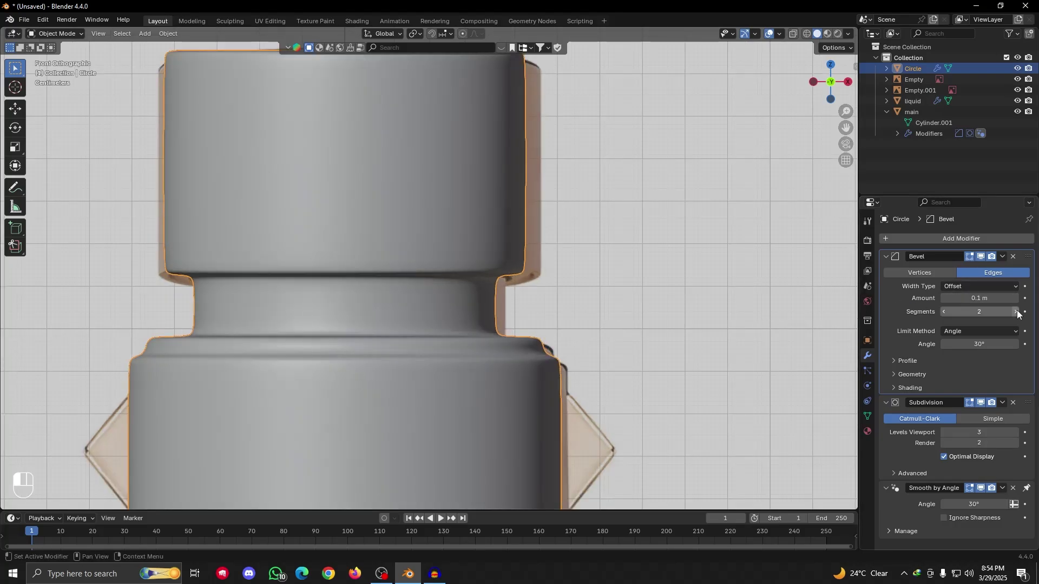
scroll(556, 321, down, 3)
alt+drag(459, 250, 430, 249)
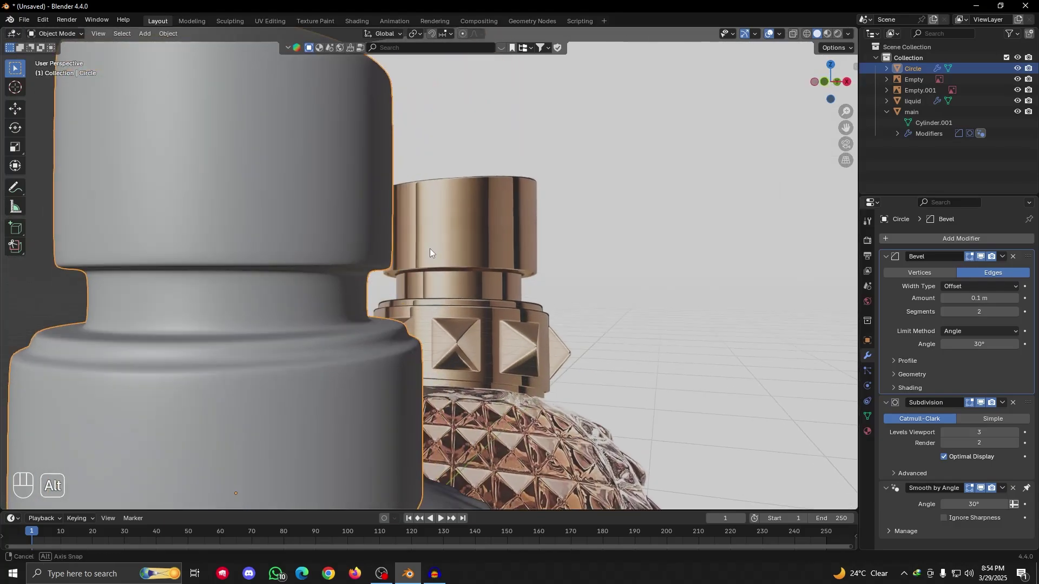
key(KP_1)
Add a loop cut around the thin ring on top of the collar and slide it by about 0.57 toward its lower edge
alt+shift+drag(500, 282, 518, 259)
scroll(524, 271, up, 4)
key(Tab)
key(ctrl+r)
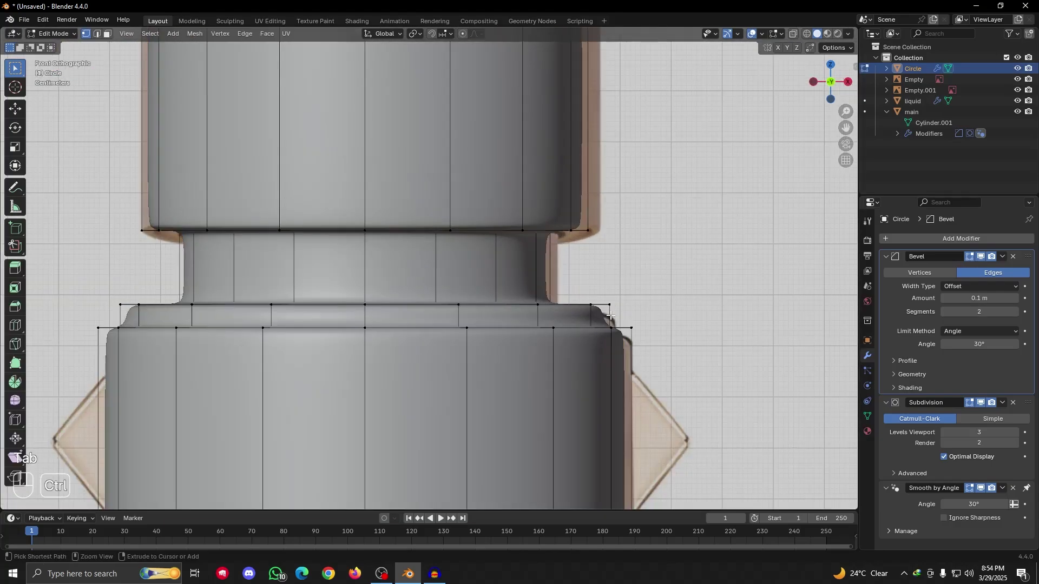
click(591, 317)
right_click(591, 317)
scroll(600, 318, up, 2)
key(g)
key(g)
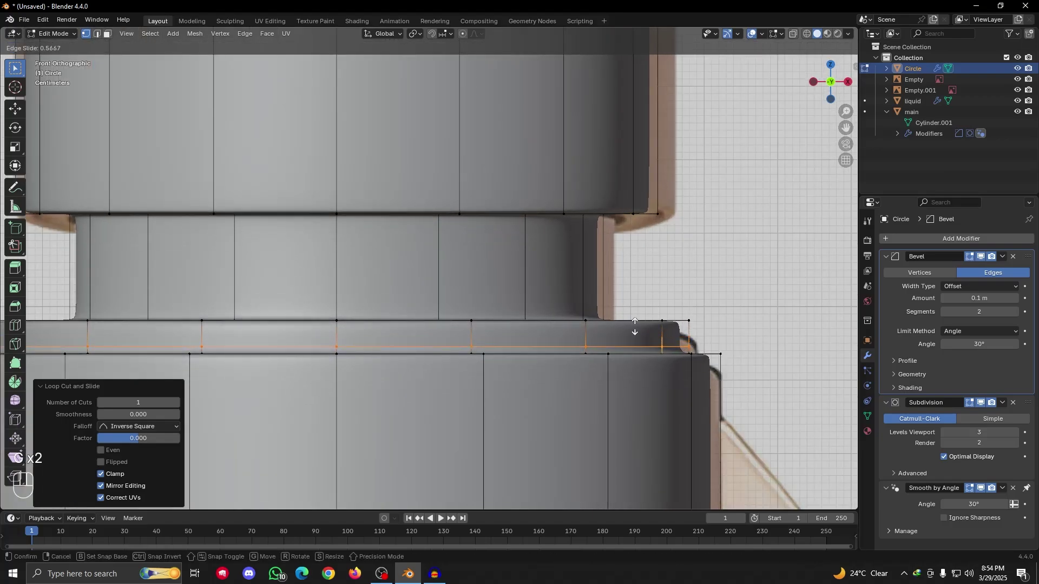
click(634, 327)
Add a loop cut around the cap, slide it by about 0.85 toward the cap's bottom edge, and view the result in Object Mode
key(ctrl+r)
key(ctrl+r)
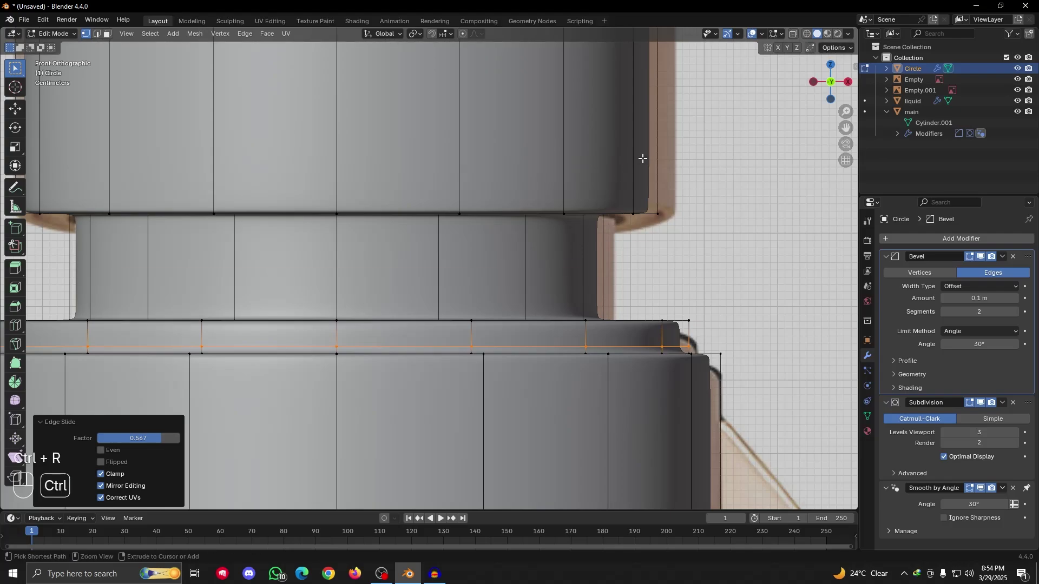
scroll(643, 159, down, 2)
key(g)
key(g)
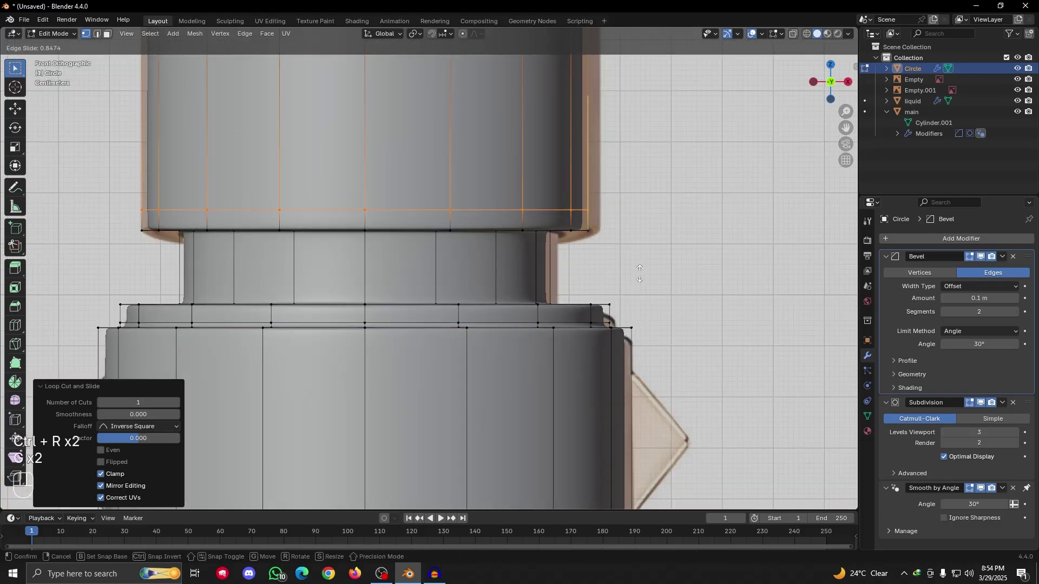
click(641, 272)
key(Tab)
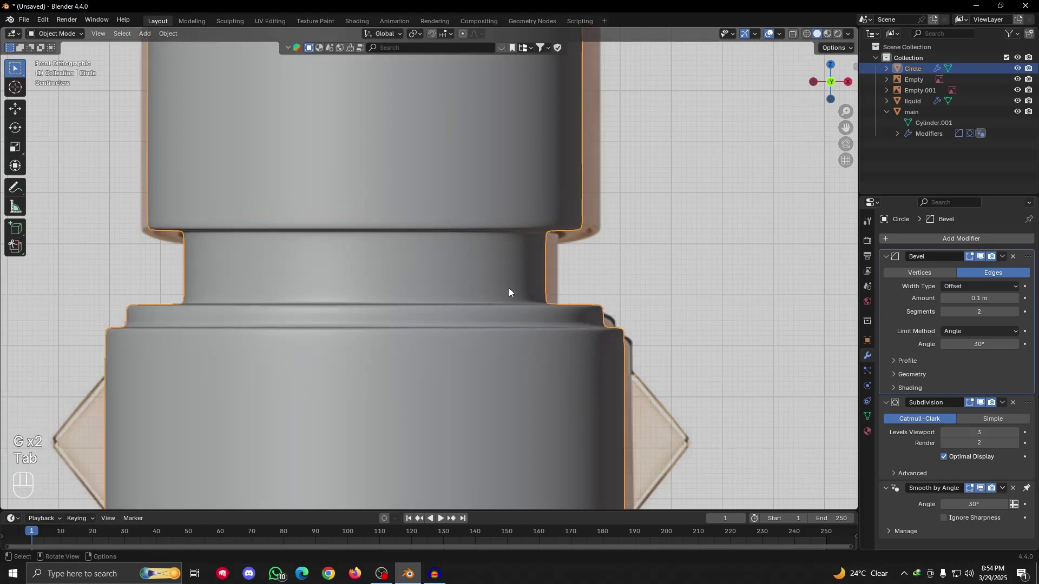
key(shift+grave)
key(Escape)
shift+middle_drag(511, 361, 553, 323)
scroll(553, 323, up, 3)
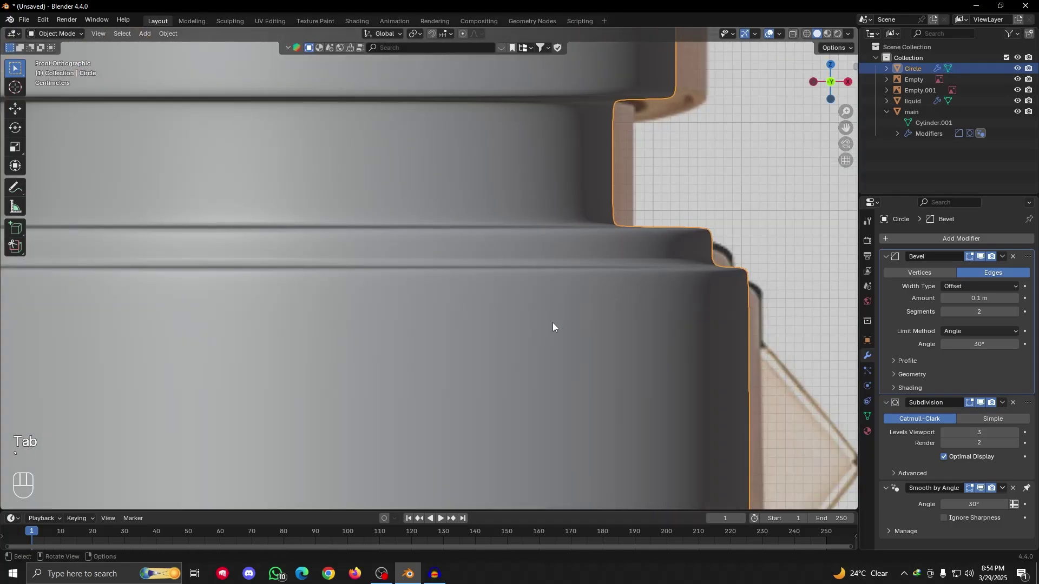
Add a centred loop cut around the wide lower part of the collar in Edit Mode
key(Tab)
scroll(574, 294, down, 3)
scroll(583, 301, down, 5)
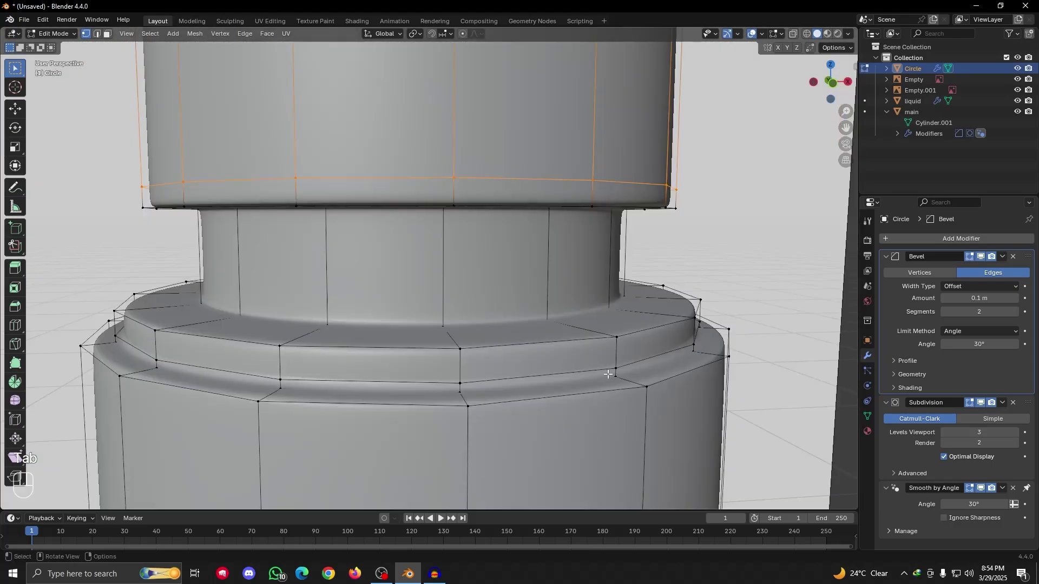
middle_drag(609, 375, 524, 324)
key(KP_1)
scroll(505, 272, up, 3)
scroll(562, 325, up, 3)
key(ctrl+r)
click(611, 324)
right_click(612, 323)
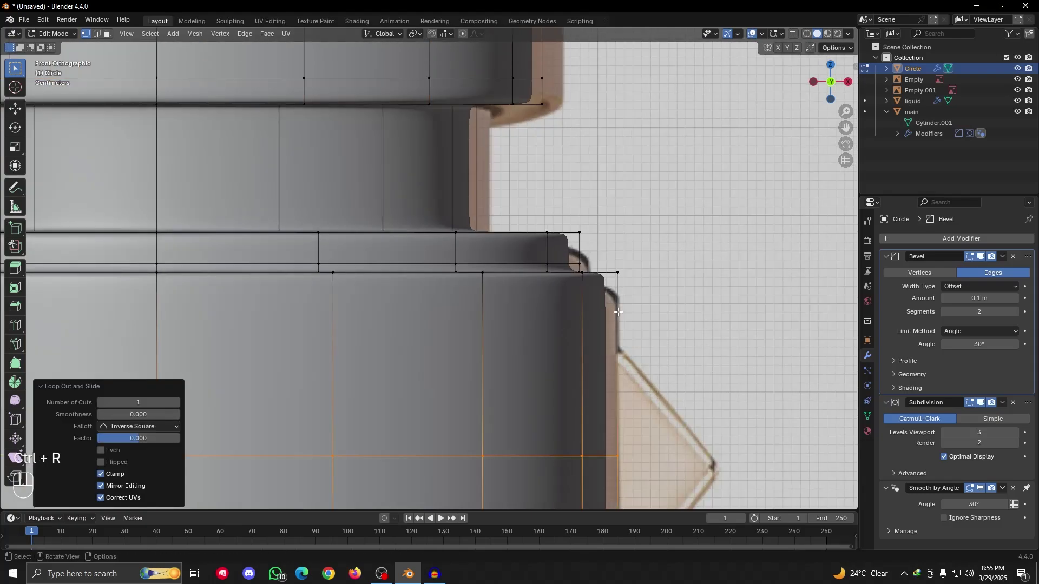
Examine the reference's collar studs through the mesh with X-ray, tracing one stud with an annotation and erasing it
scroll(648, 217, down, 6)
shift+middle_drag(566, 195, 584, 213)
key(alt+z)
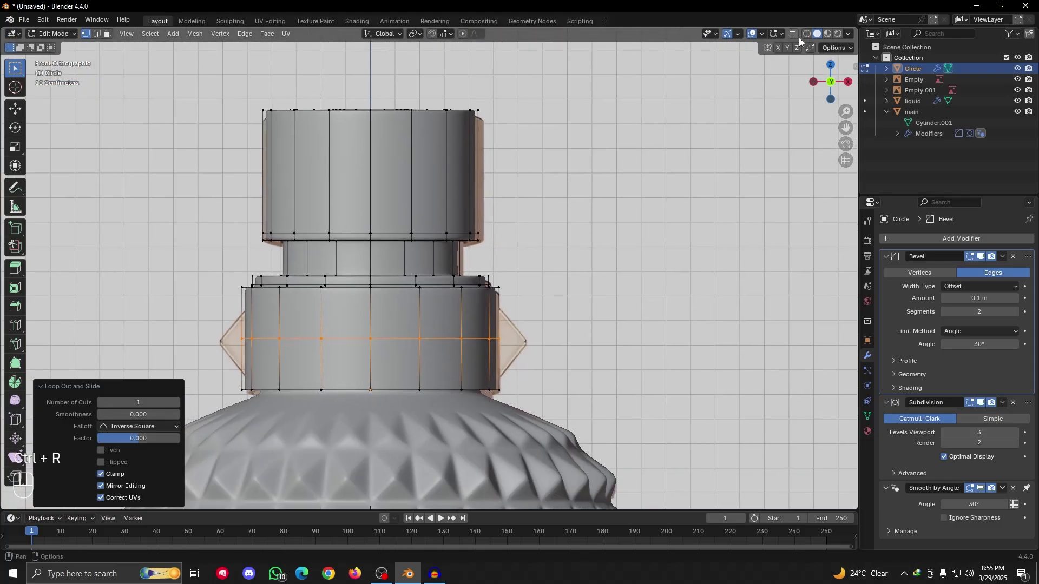
scroll(475, 339, up, 3)
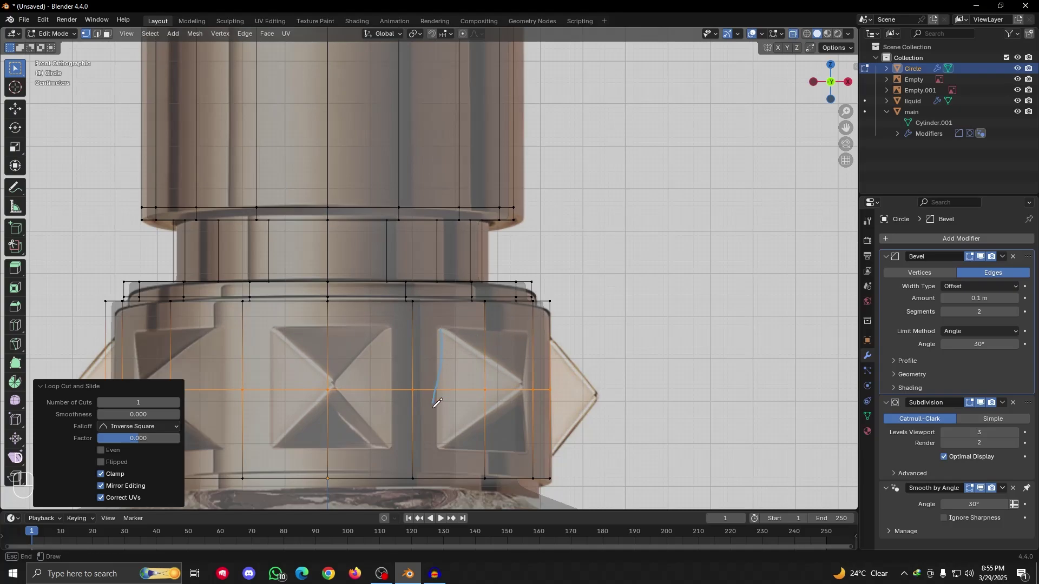
drag(522, 328, 442, 327)
right_drag(473, 341, 446, 391)
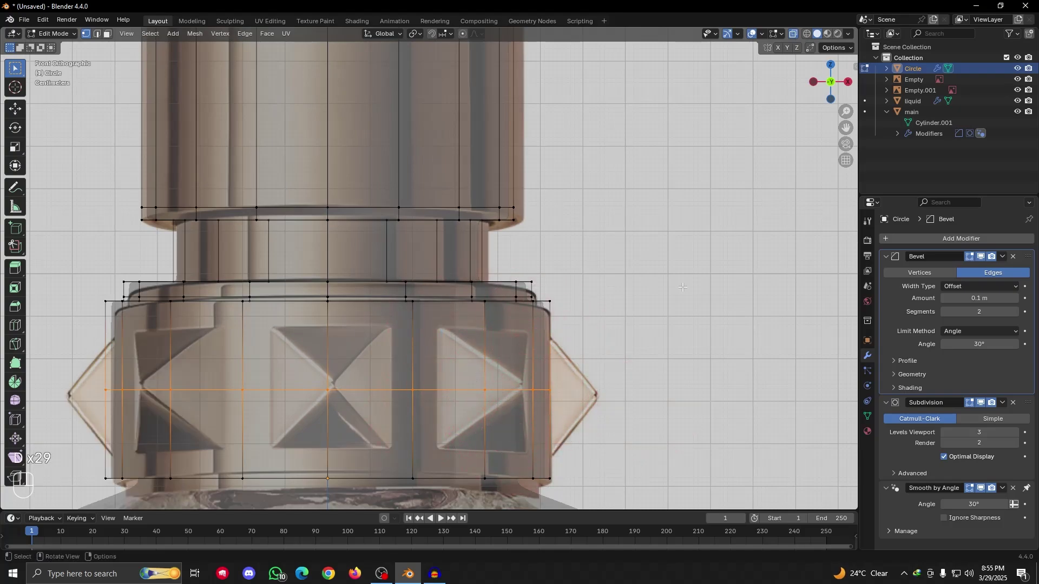
key(alt+z)
Try bevelling the collar's middle edge loop to a width of about 0.215 m against the reference studs, and undo it
click(98, 33)
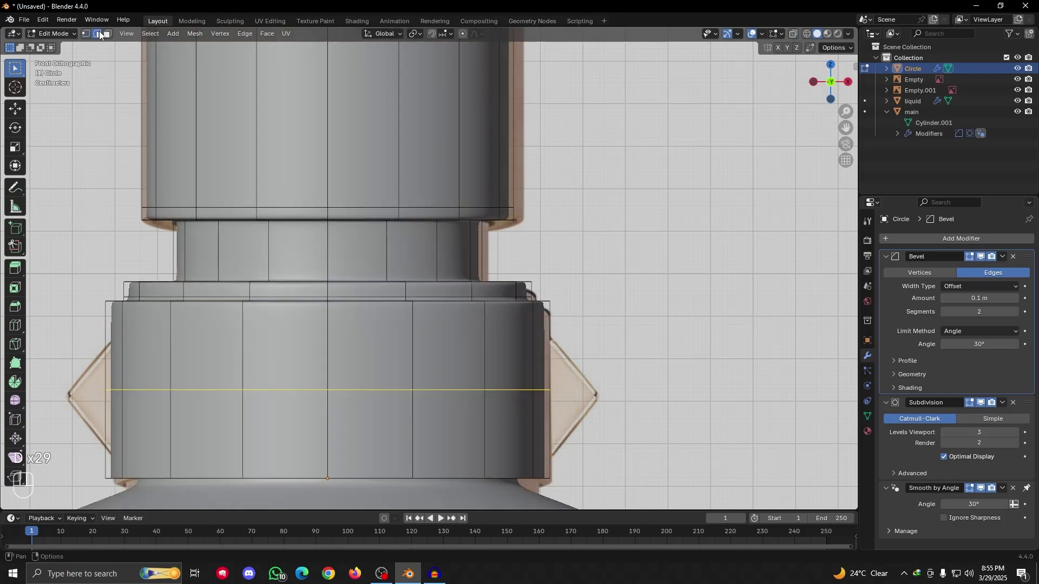
shift+middle_drag(483, 394, 434, 339)
key(ctrl+b)
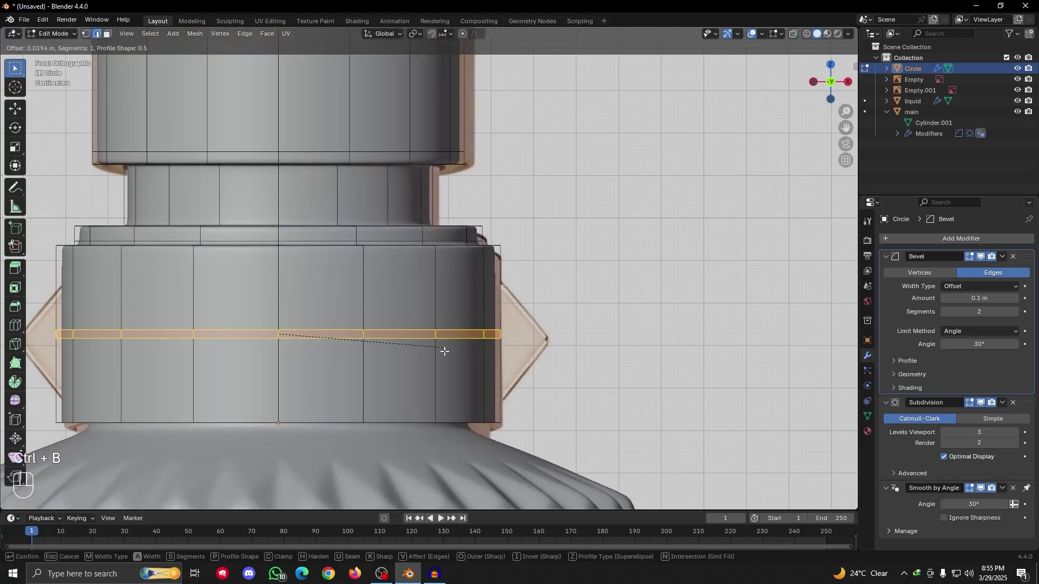
click(564, 347)
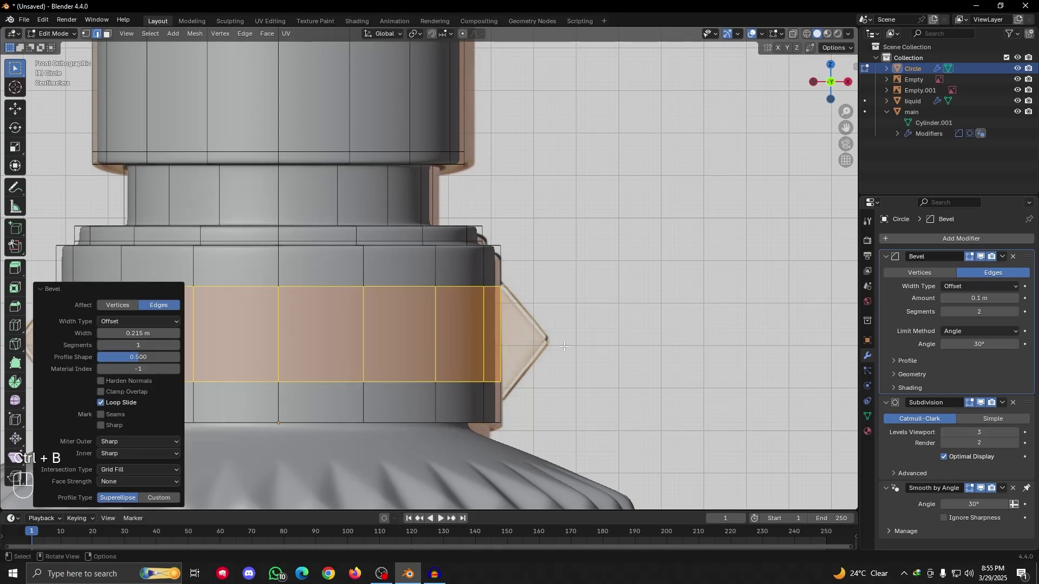
click(792, 34)
shift+middle_drag(526, 337, 563, 288)
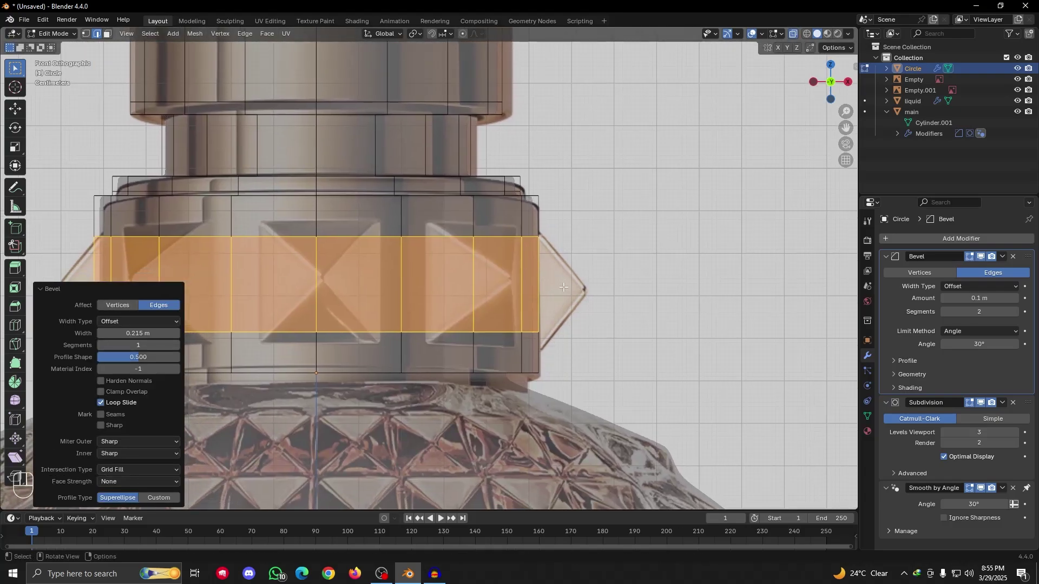
key(ctrl+z)
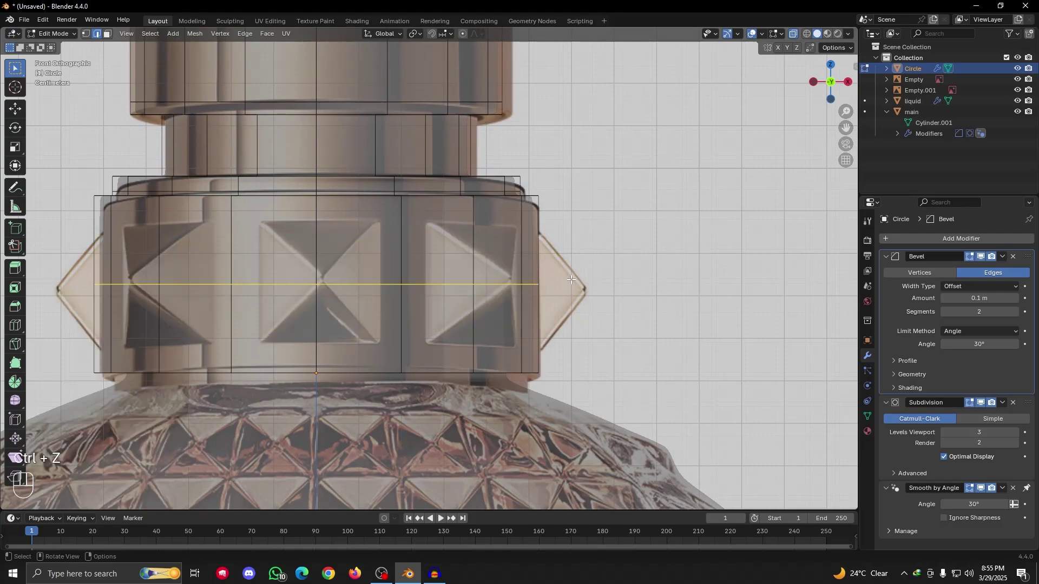
Bevel the collar's middle edge loop to a width of about 0.273 m to match the studs' height, and turn X-ray off
key(ctrl+b)
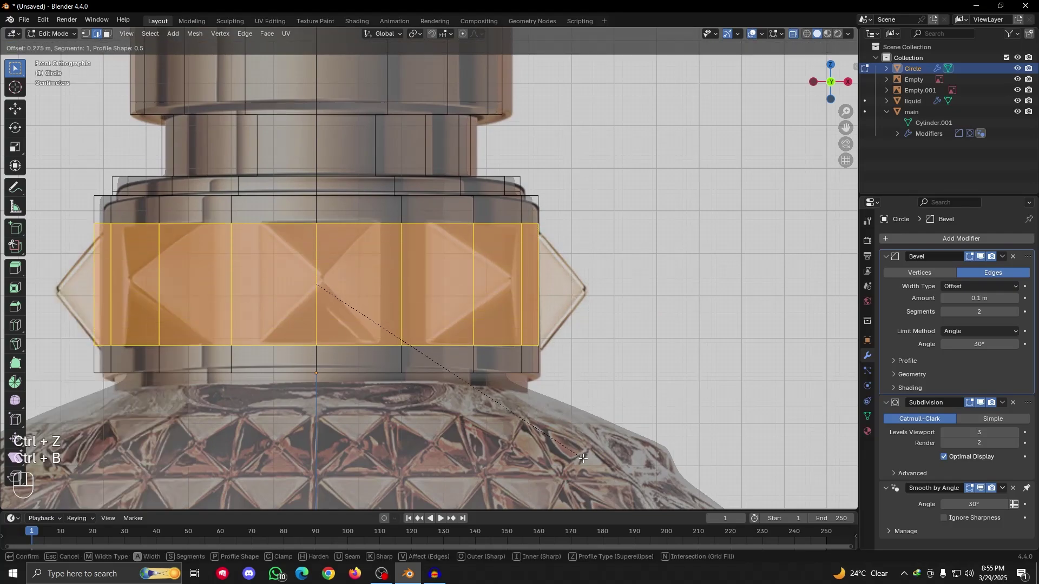
click(585, 455)
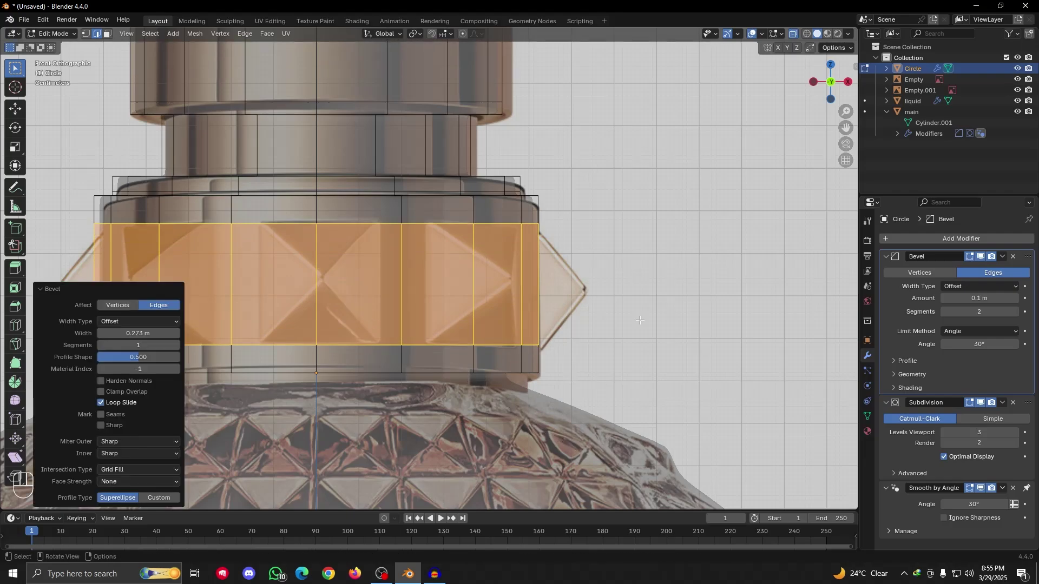
click(792, 33)
Switch to face selection, select one face of the collar band, and check it against the reference in front view
mouse_move(533, 293)
middle_down()
mouse_move(515, 303)
mouse_move(525, 304)
middle_up()
scroll(516, 303, up, 3)
scroll(489, 324, down, 5)
click(108, 34)
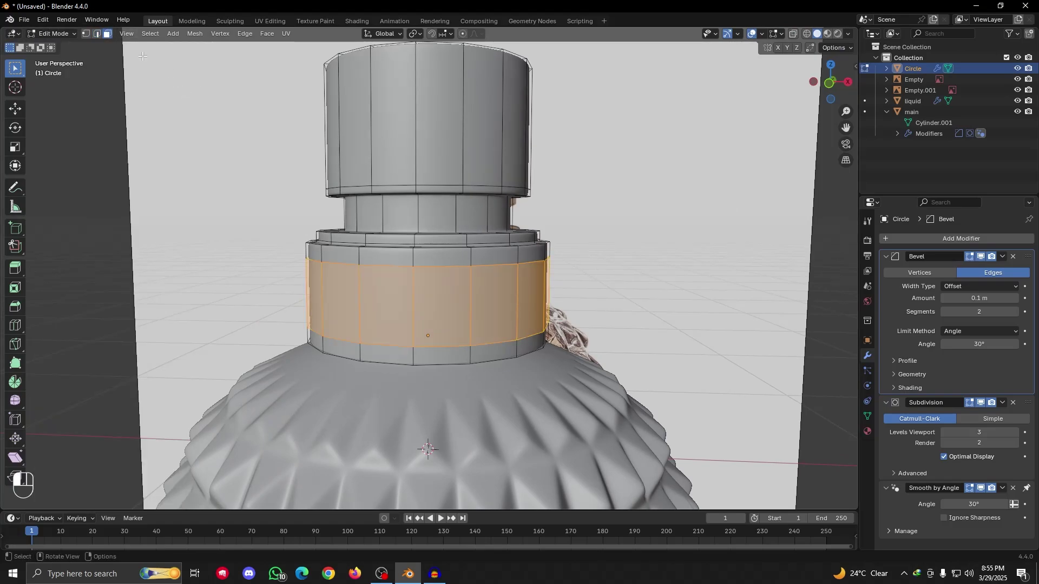
click(465, 298)
click(485, 302)
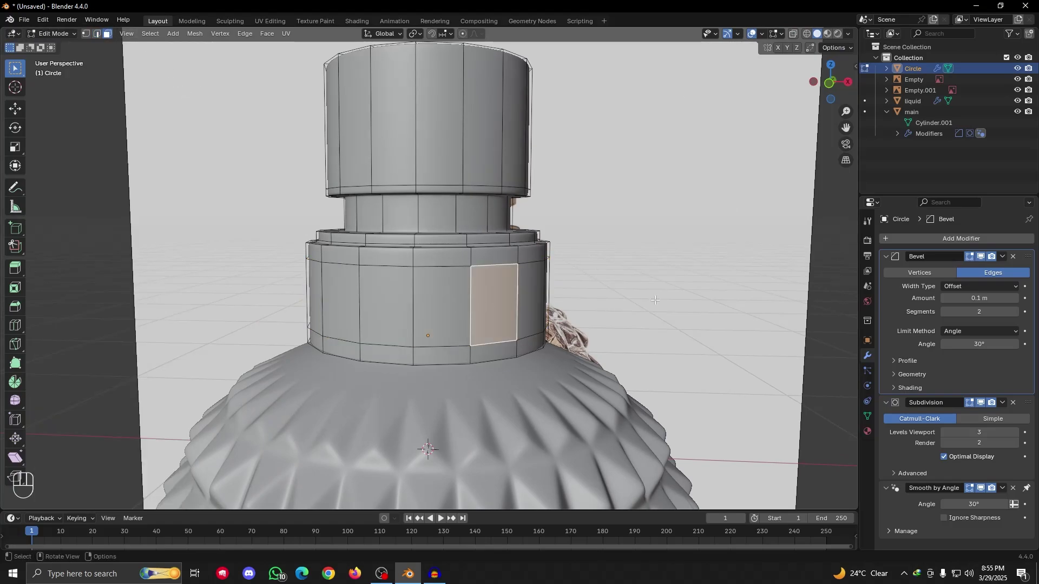
key(KP_1)
click(791, 34)
click(792, 33)
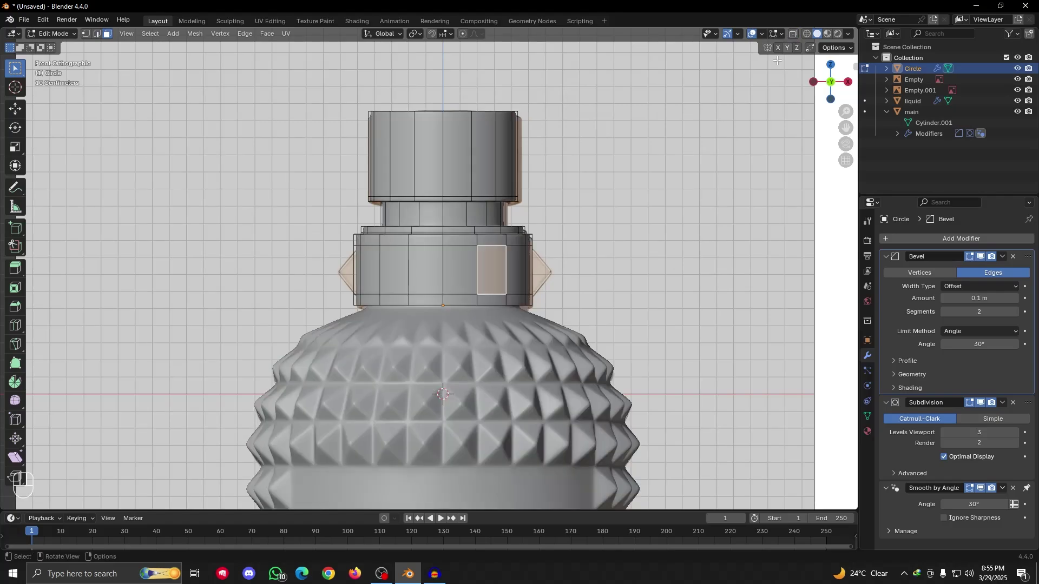
Try to add alternating faces around the collar band to the selection one by one
shift+click(419, 291)
middle_drag(419, 290, 520, 264)
shift+click(547, 316)
shift+click(521, 264)
alt+drag(520, 264, 582, 308)
scroll(497, 329, up, 3)
shift+click(496, 329)
shift+click(433, 326)
alt+drag(433, 327, 416, 320)
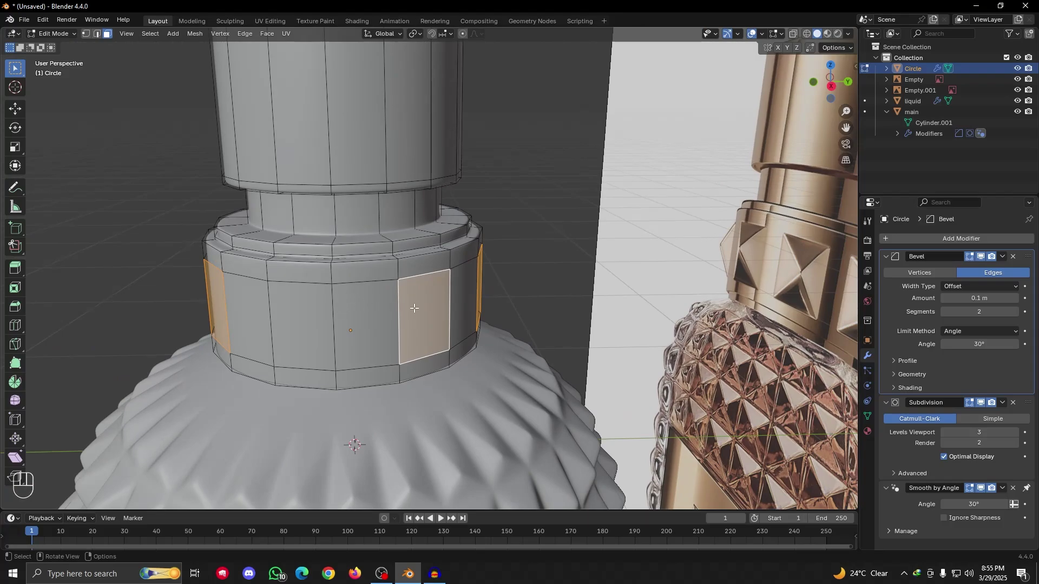
Select the collar band's whole face loop and apply Checker Deselect to keep every other face selected
key(KP_1)
alt+click(336, 301)
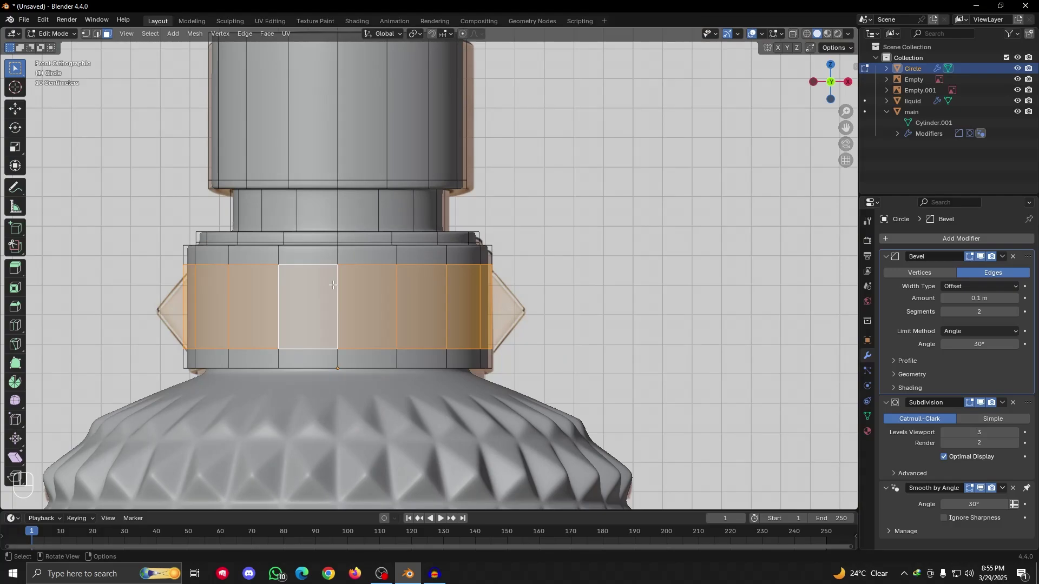
key(shift+a)
key(space)
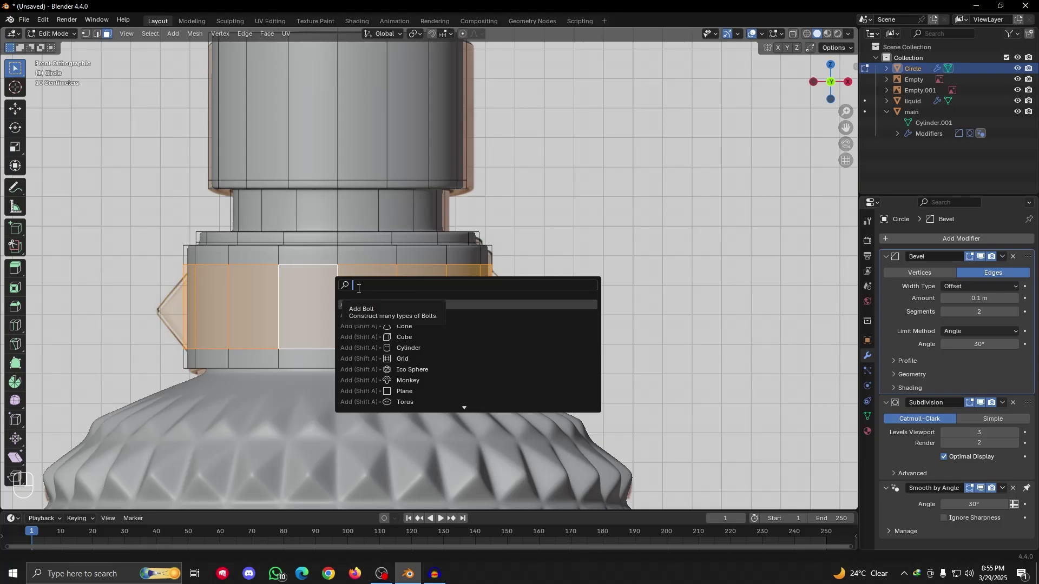
text(chec)
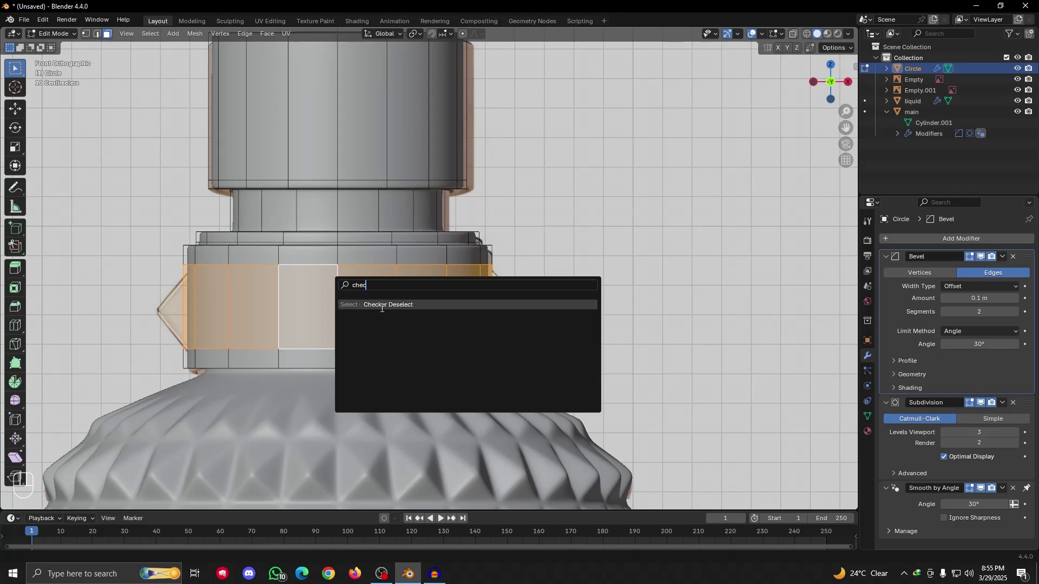
click(382, 305)
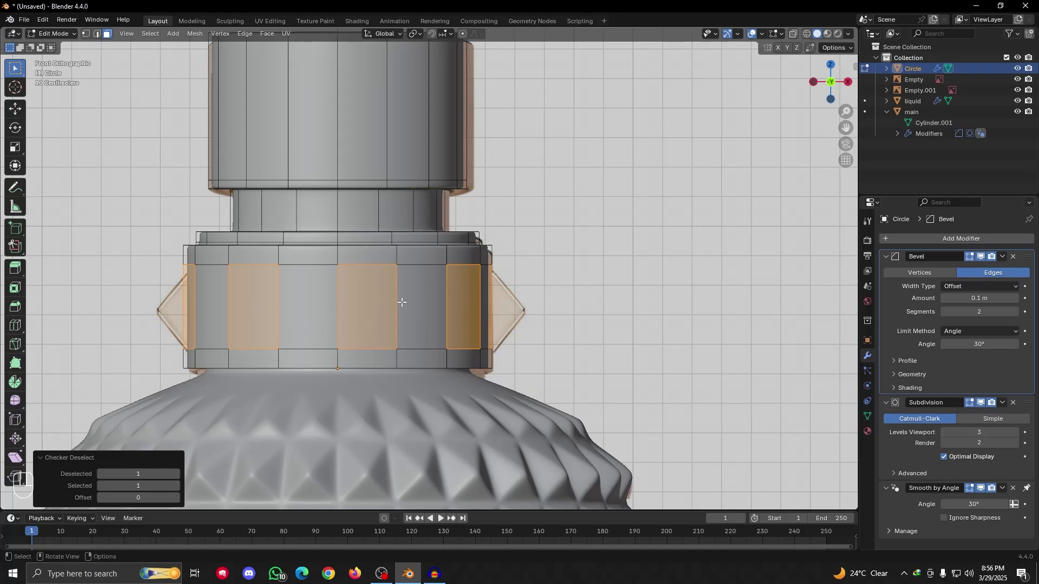
Poke the alternating selected faces of the collar band so each gets a centre vertex, and return to front view
scroll(389, 319, down, 3)
alt+drag(447, 292, 459, 328)
scroll(462, 352, up, 4)
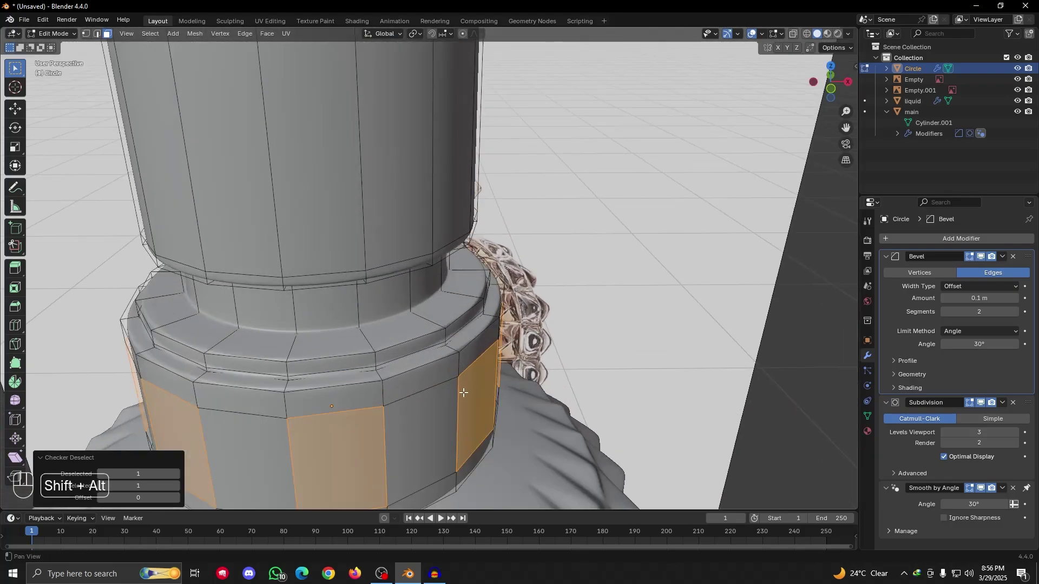
alt+shift+drag(464, 391, 467, 320)
right_click(600, 196)
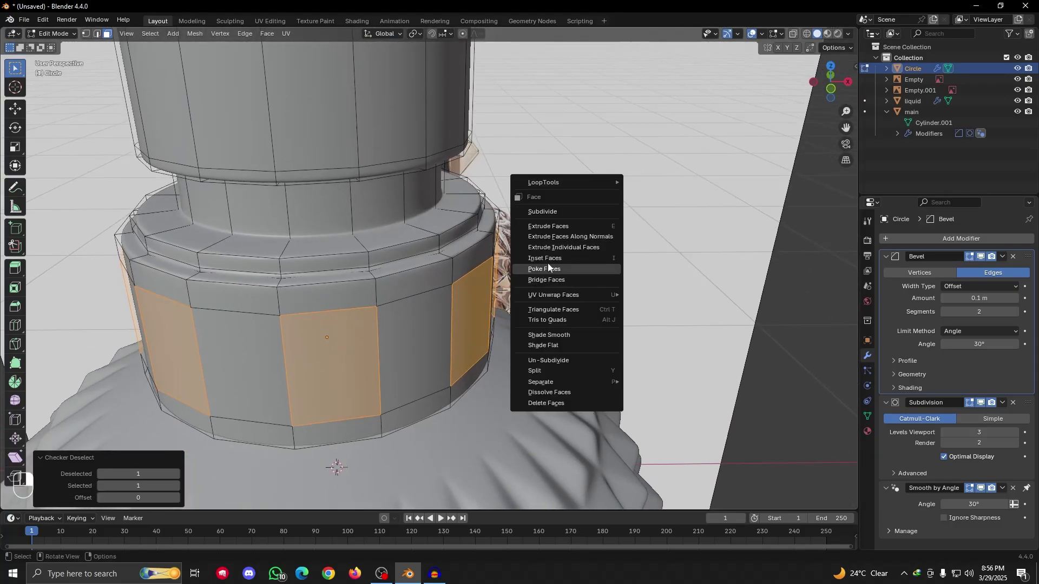
right_click(549, 197)
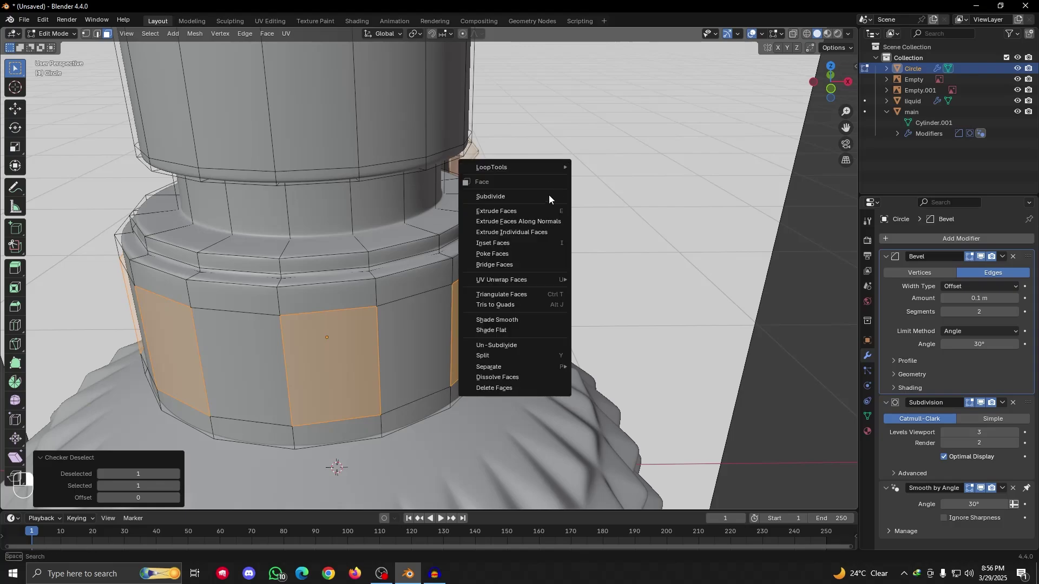
click(501, 256)
key(grave)
click(400, 271)
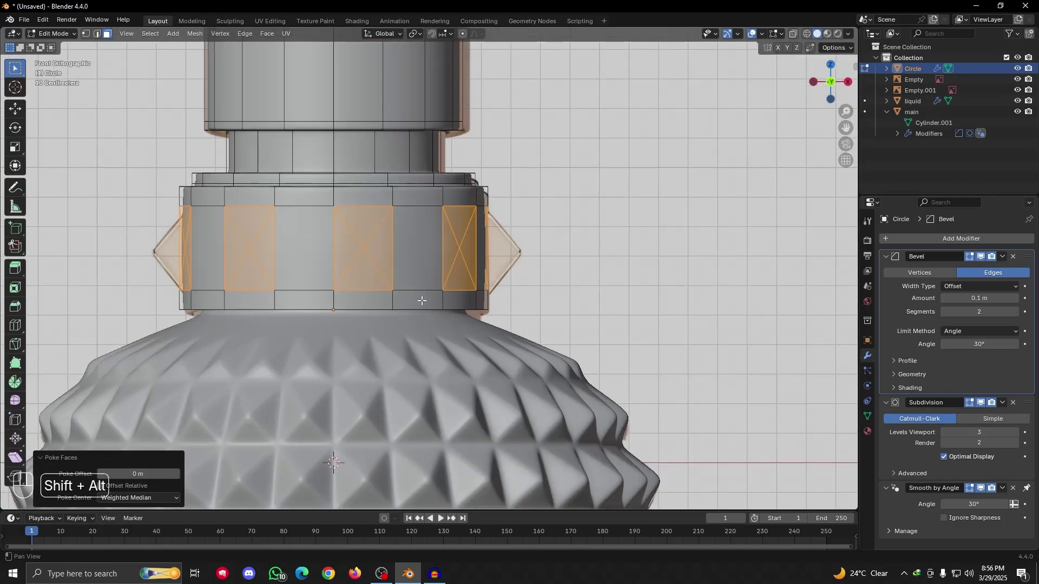
Switch to vertex selection and select the centre vertices of the poked faces all around the collar
click(86, 34)
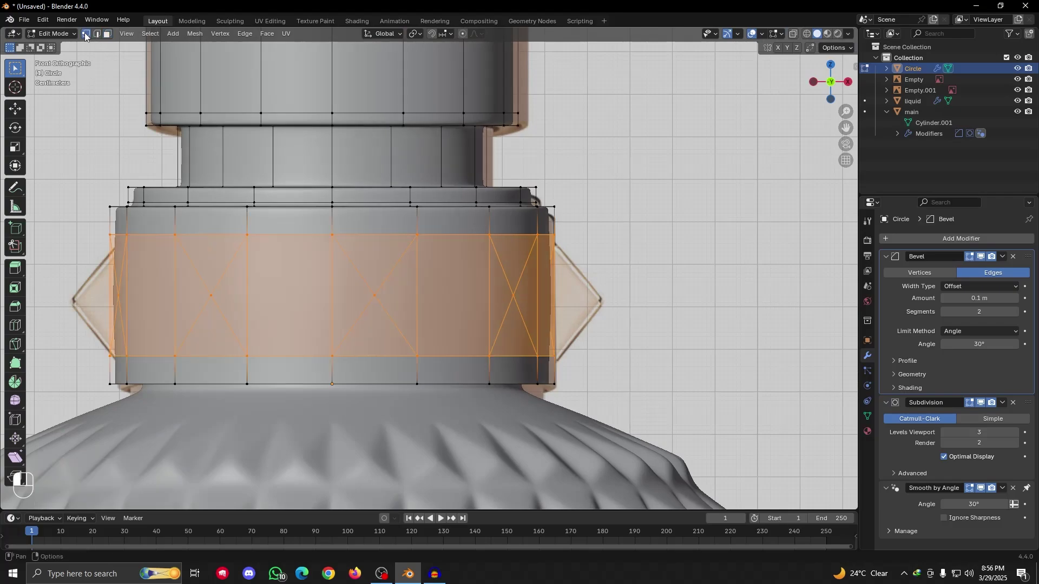
click(380, 285)
shift+click(210, 296)
middle_drag(211, 296, 510, 347)
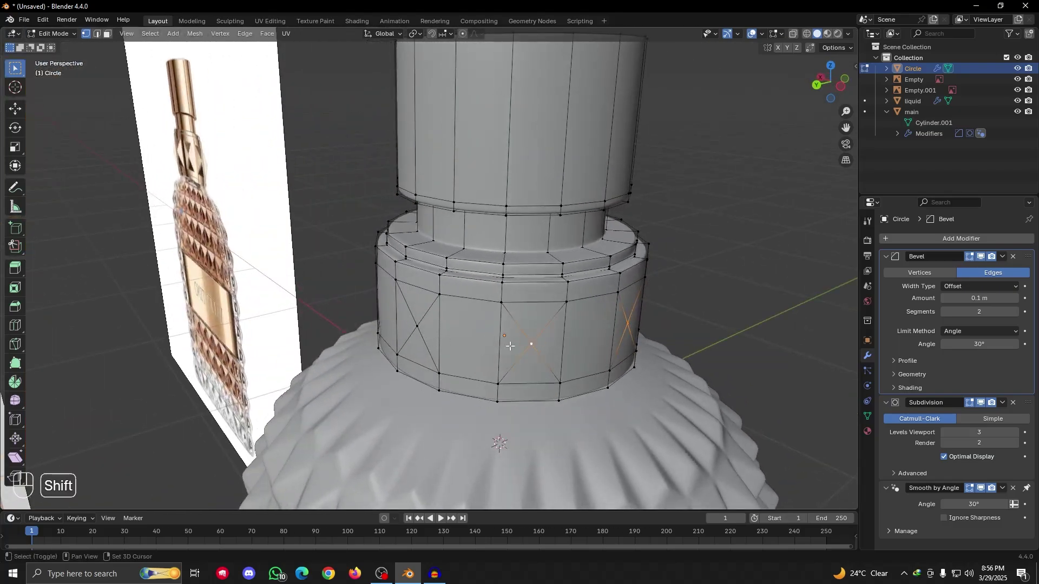
middle_drag(403, 338, 382, 308)
shift+click(382, 309)
alt+drag(382, 309, 439, 301)
key(KP_1)
scroll(466, 304, up, 3)
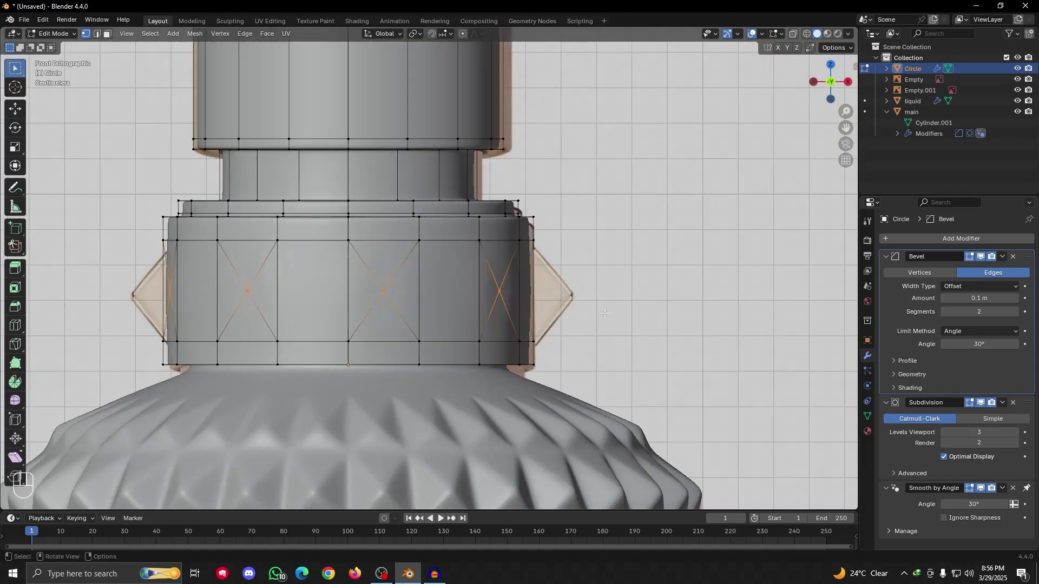
Scale the collar's stud tips outward by about 1.27 to match the reference, and leave Edit Mode
alt+shift+drag(627, 329, 590, 321)
scroll(590, 321, down, 3)
key(s)
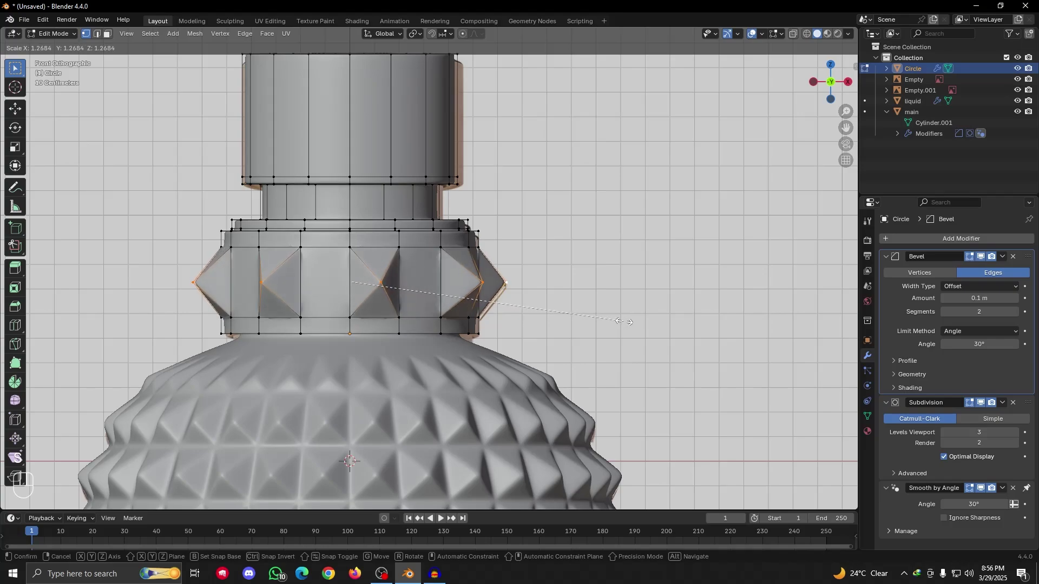
click(621, 322)
key(Tab)
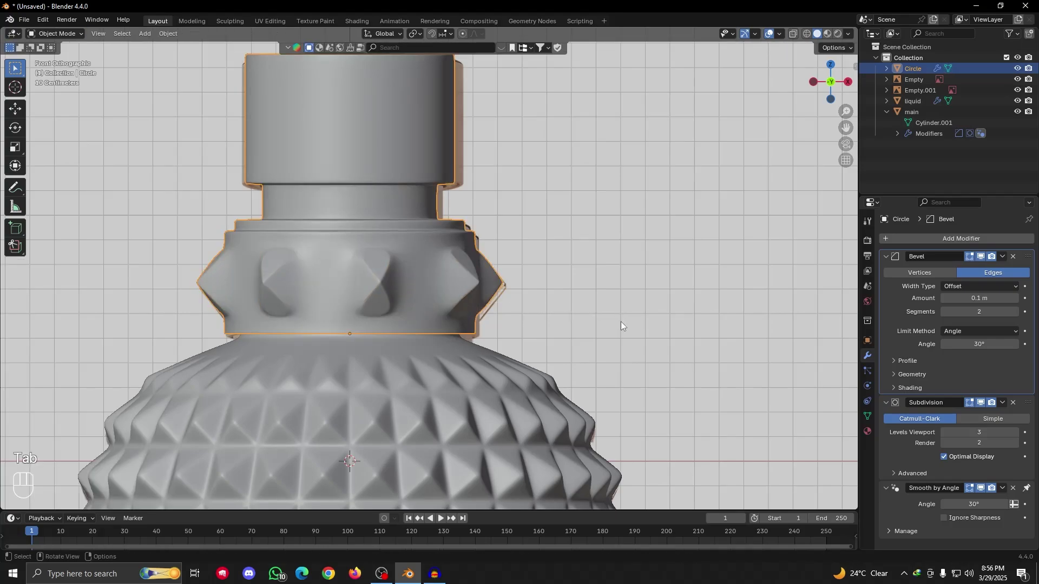
Try an angle limit of 34.28° on the collar's Bevel modifier
alt+drag(621, 321, 400, 261)
scroll(417, 281, up, 3)
scroll(417, 282, down, 1)
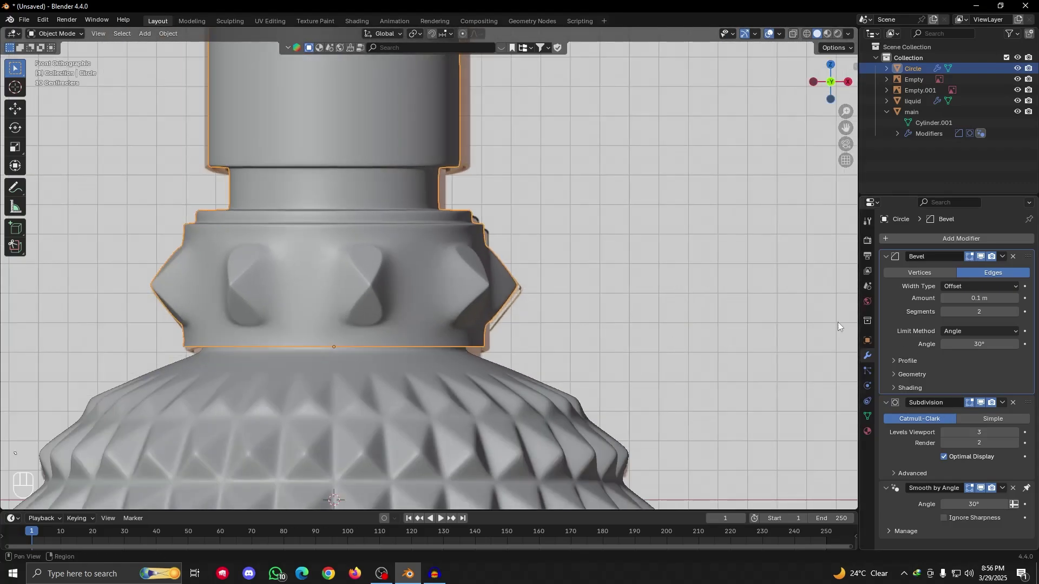
scroll(534, 324, up, 3)
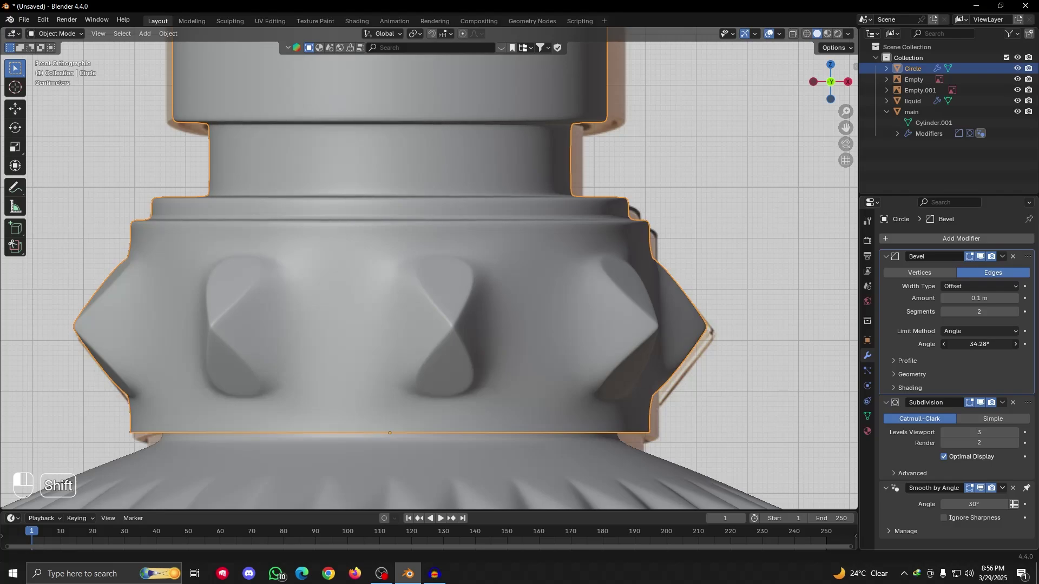
Inspect the smoothed collar studs from several angles and in front view
scroll(427, 306, down, 5)
alt+drag(426, 306, 451, 352)
key(grave)
click(476, 332)
scroll(494, 329, down, 7)
scroll(452, 351, up, 5)
scroll(492, 319, up, 5)
key(grave)
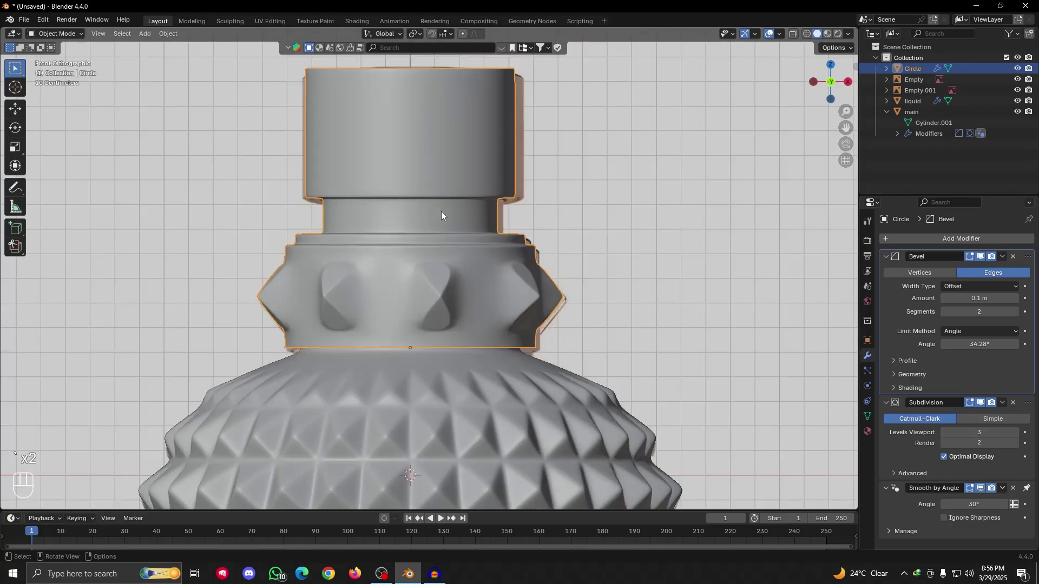
scroll(433, 270, up, 3)
alt+drag(412, 323, 436, 327)
key(grave)
scroll(531, 335, down, 6)
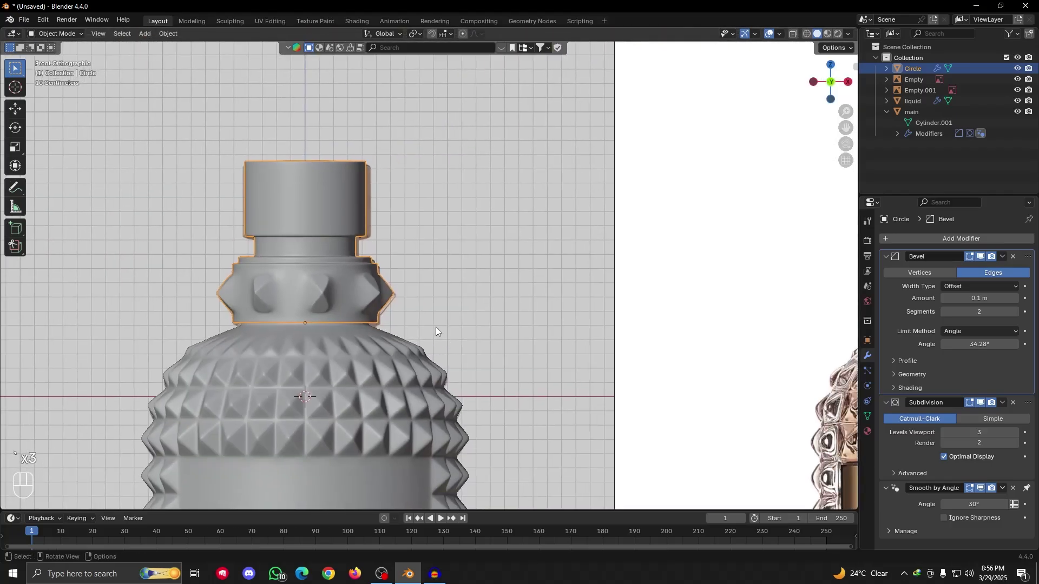
Examine the collar studs on the second reference image, outlining the centre stud's shape with a temporary annotation
scroll(460, 334, down, 5)
alt+shift+drag(602, 326, 494, 339)
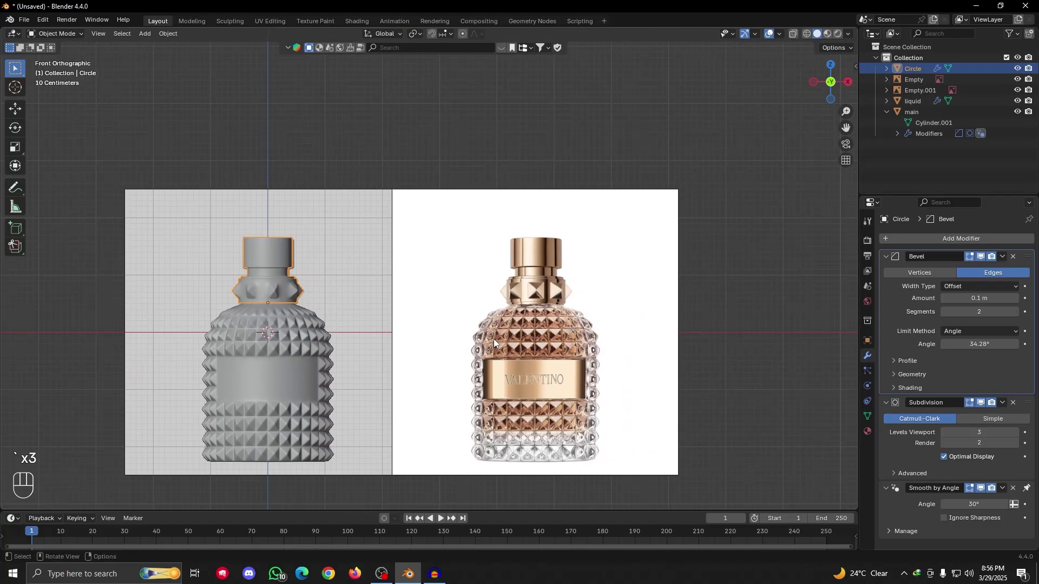
scroll(494, 339, up, 4)
scroll(530, 341, up, 3)
alt+shift+drag(671, 319, 502, 317)
scroll(502, 317, up, 2)
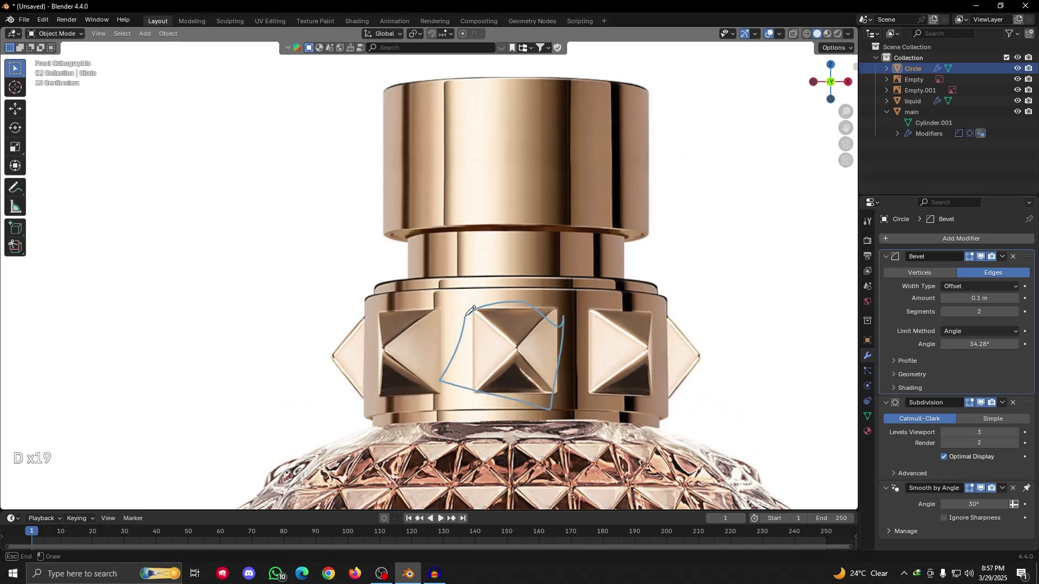
scroll(465, 316, down, 4)
key(d)
right_drag(490, 303, 460, 295)
scroll(436, 347, down, 5)
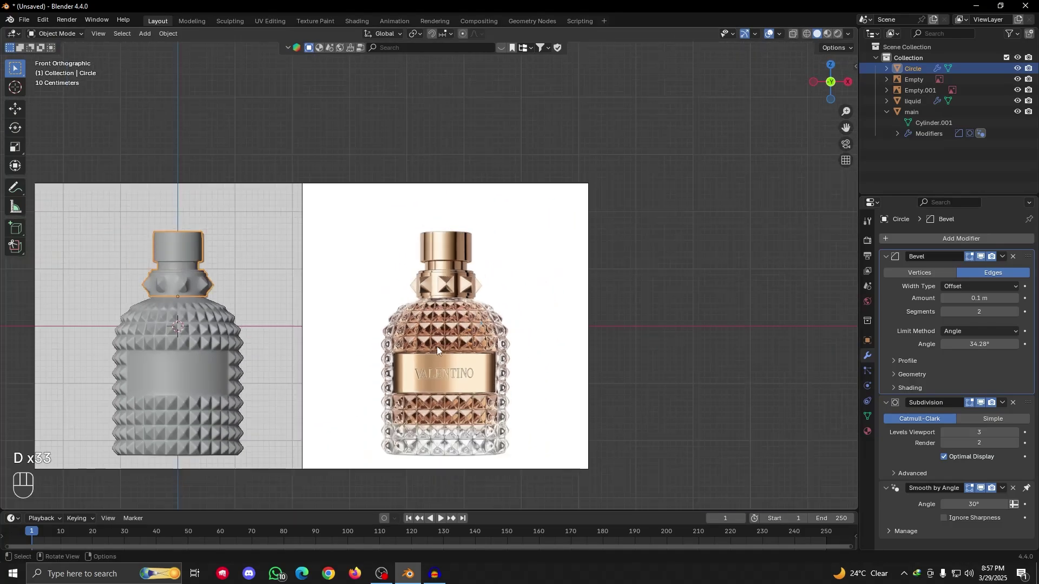
Try to move the collar and cap object off the bottle neck, cancel the move, and inspect the studs' silhouette
alt+shift+drag(245, 316, 459, 320)
scroll(346, 317, up, 6)
scroll(445, 408, up, 4)
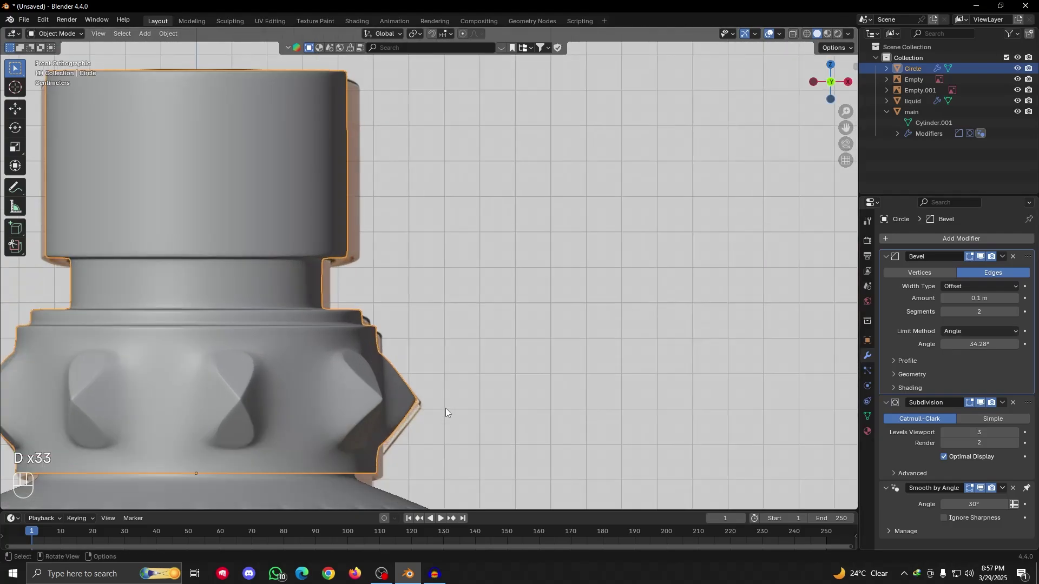
alt+shift+drag(293, 426, 510, 386)
scroll(503, 382, down, 4)
key(g)
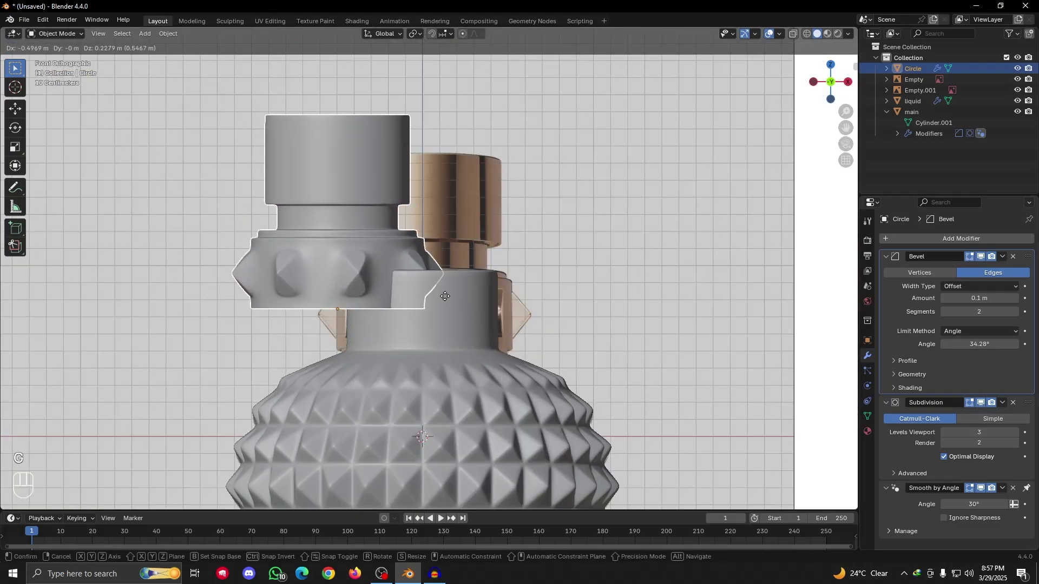
right_click(449, 296)
alt+shift+drag(570, 317, 464, 300)
scroll(450, 312, up, 6)
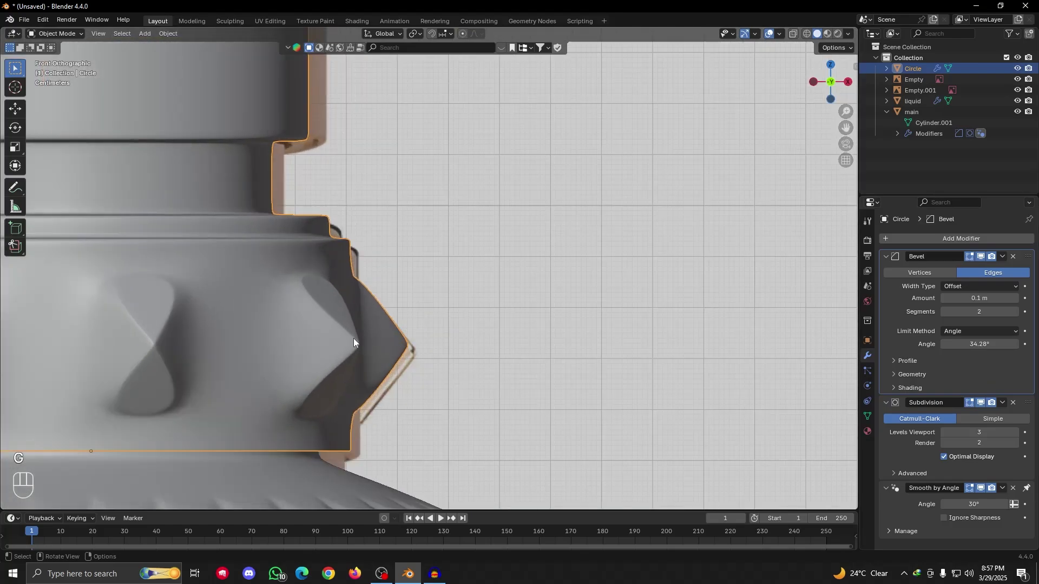
alt+shift+drag(285, 372, 530, 363)
Undo the Bevel modifier's angle change and the outward scaling of the collar's stud tips
key(ctrl+z)
key(ctrl+z)
key(ctrl+z)
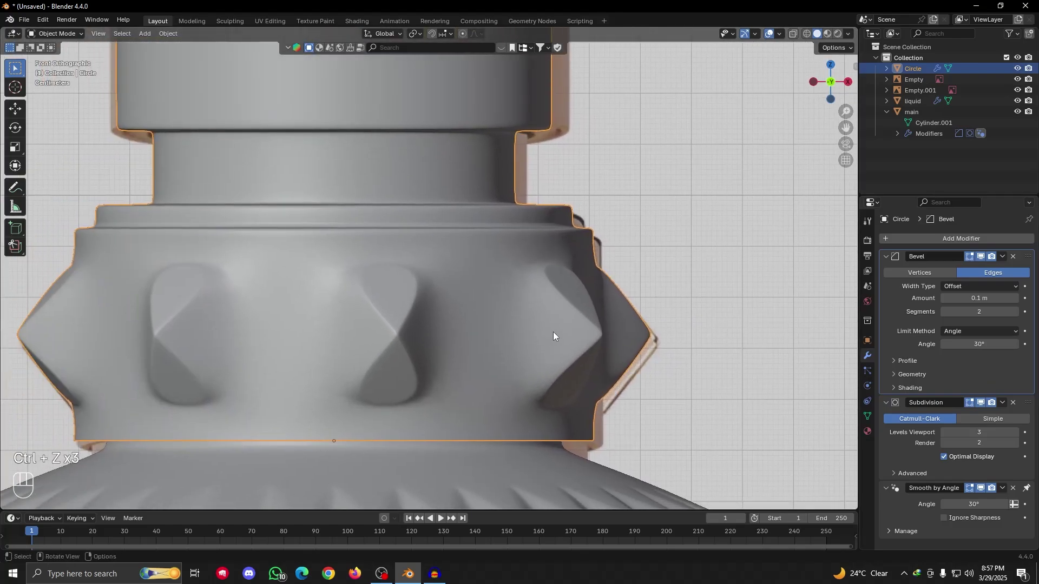
Try scaling the collar's stud tips outward by about 1.16, check the smoothed result, and undo it
key(s)
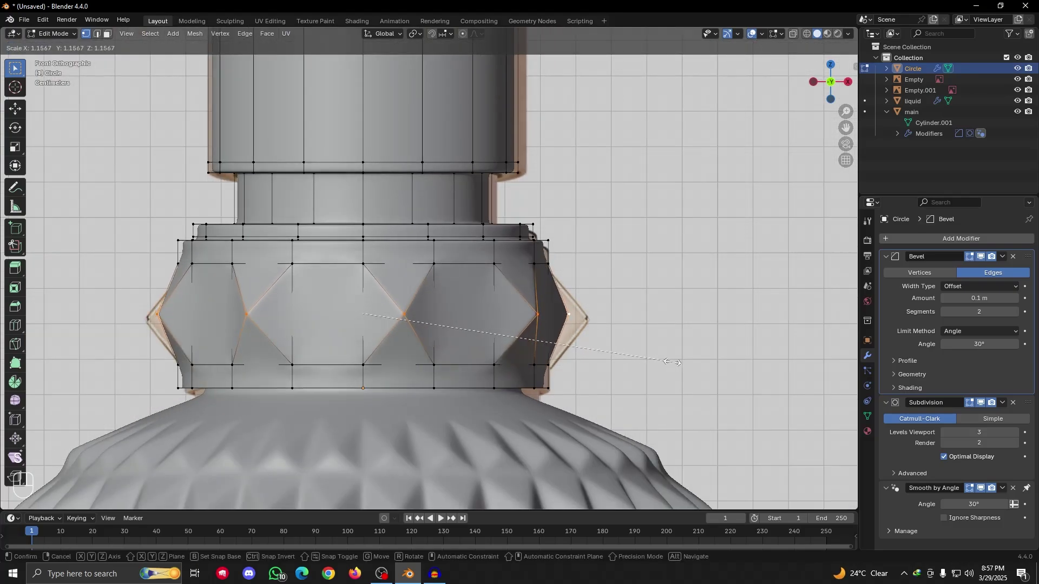
click(634, 369)
key(Tab)
key(Tab)
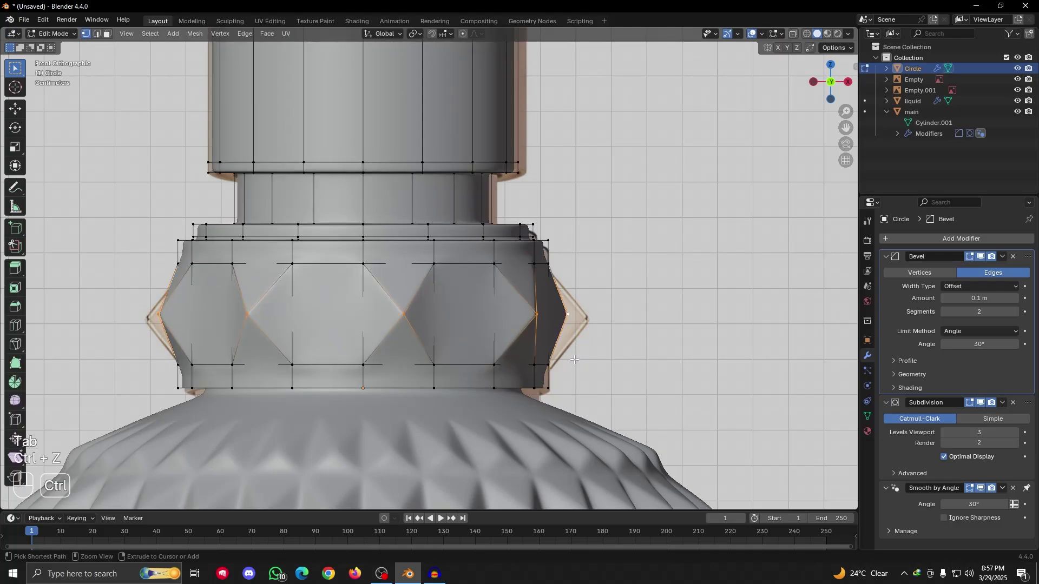
key(ctrl+z)
key(ctrl+z)
Scale the collar's stud tips outward by about 1.28 to meet the reference outline, and return to Object Mode
key(s)
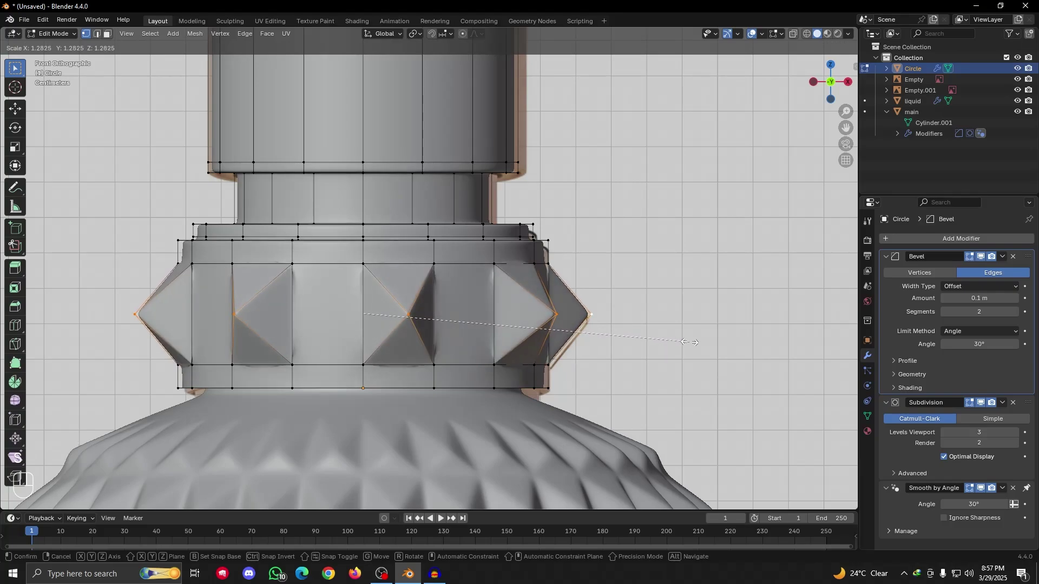
click(684, 342)
key(Tab)
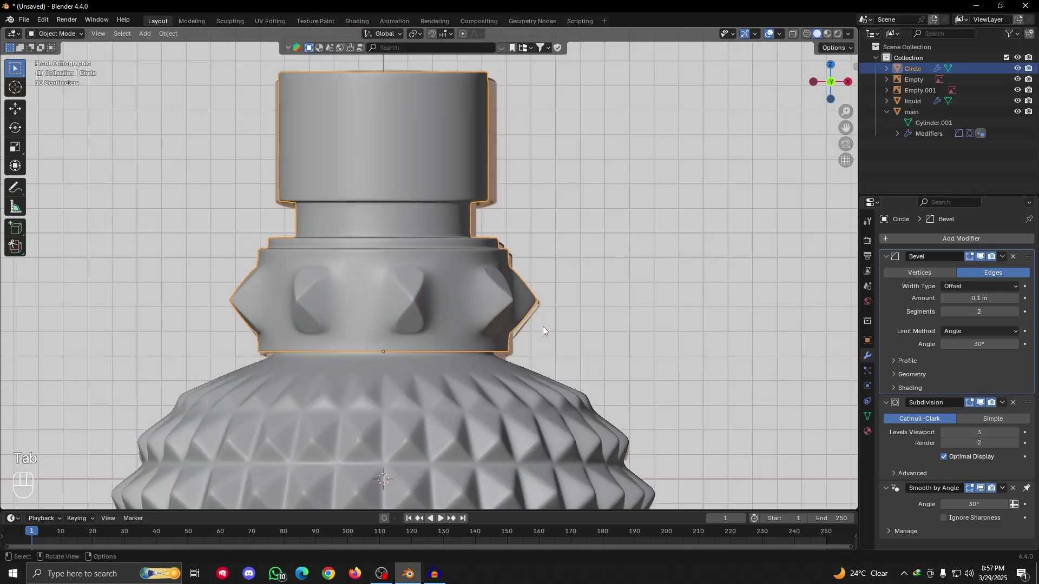
Set the angle limit of the cap's Bevel modifier to 41.8°
middle_drag(543, 326, 486, 341)
scroll(514, 349, up, 3)
mouse_move(979, 344)
mouse_down()
mouse_move(960, 344)
mouse_move(997, 344)
mouse_move(977, 344)
mouse_up()
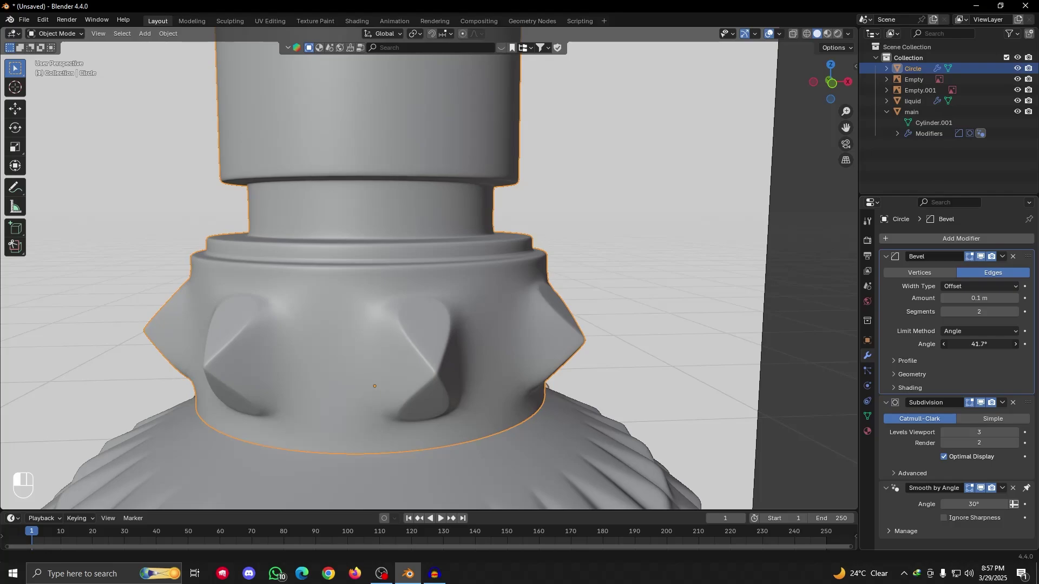
Compare the modelled bottle and cap with the reference image from the front and in perspective
scroll(446, 326, down, 8)
click(597, 328)
scroll(533, 379, down, 5)
key(grave)
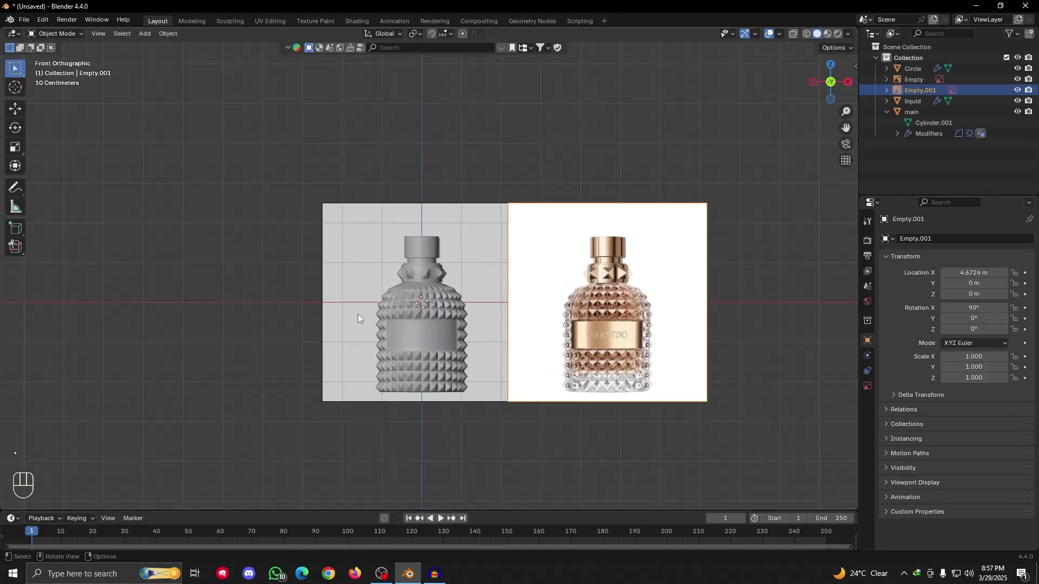
scroll(138, 341, up, 4)
scroll(431, 343, down, 3)
alt+middle_drag(431, 343, 466, 327)
scroll(466, 327, down, 3)
scroll(434, 362, up, 6)
click(423, 297)
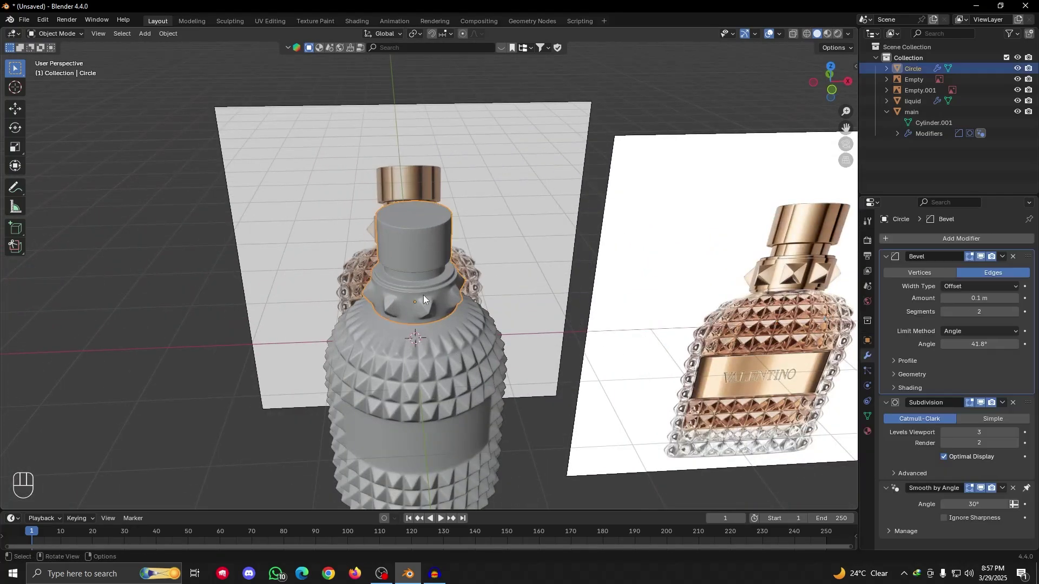
key(g)
right_click(434, 301)
click(456, 376)
middle_drag(460, 375, 398, 339)
key(g)
right_click(331, 481)
Examine the gold VALENTINO label plate on the front-view reference image, circling it with a temporary annotation
scroll(424, 381, down, 2)
key(grave)
click(335, 292)
scroll(435, 432, up, 2)
shift+middle_drag(434, 429, 341, 316)
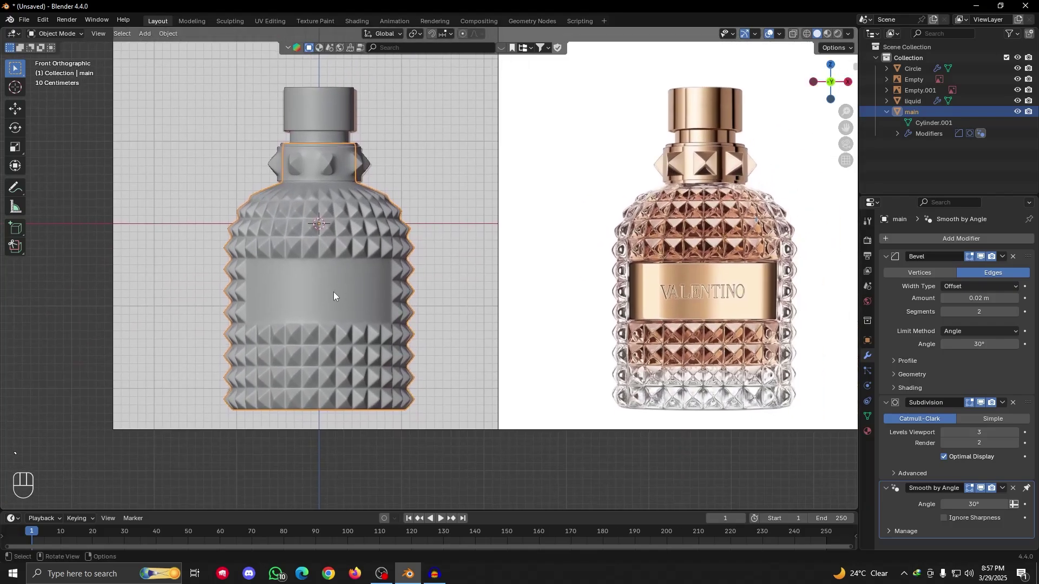
click(87, 312)
scroll(434, 304, down, 2)
shift+middle_drag(459, 400, 452, 374)
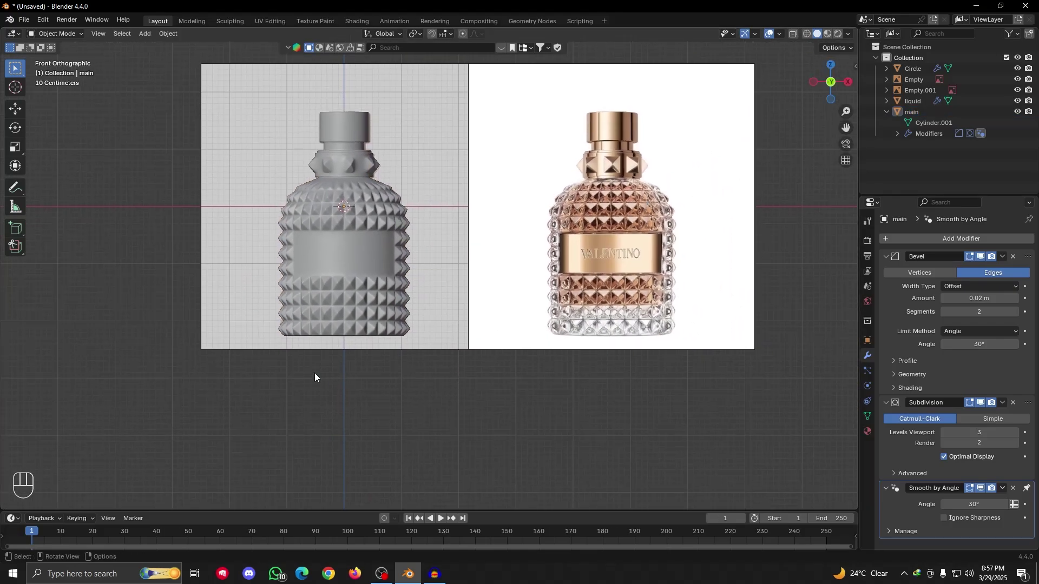
scroll(702, 285, up, 4)
shift+middle_drag(702, 284, 449, 339)
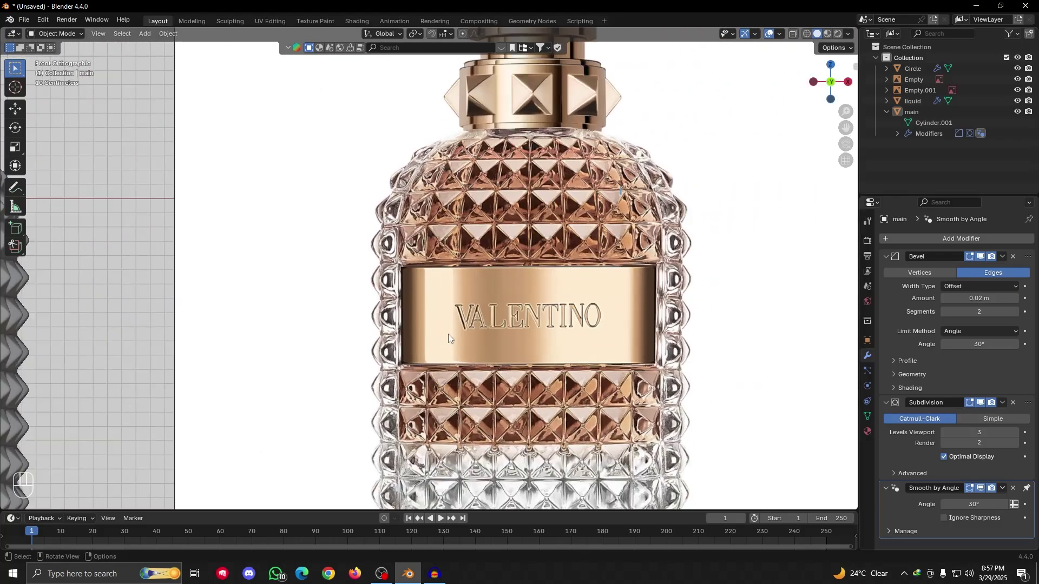
drag(385, 263, 665, 372)
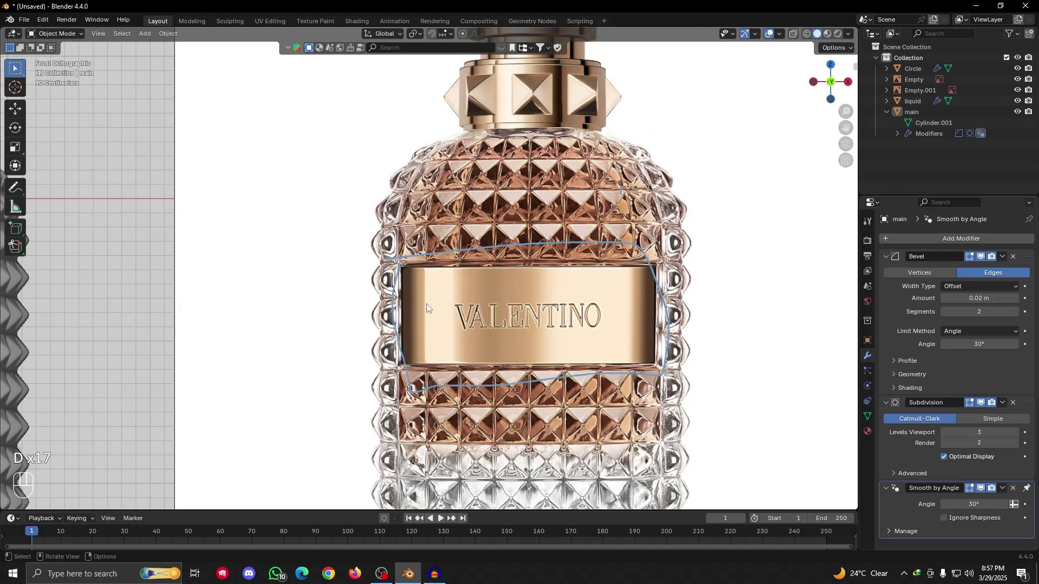
mouse_move(377, 262)
right_down()
mouse_move(643, 248)
mouse_move(408, 396)
mouse_move(391, 328)
right_up()
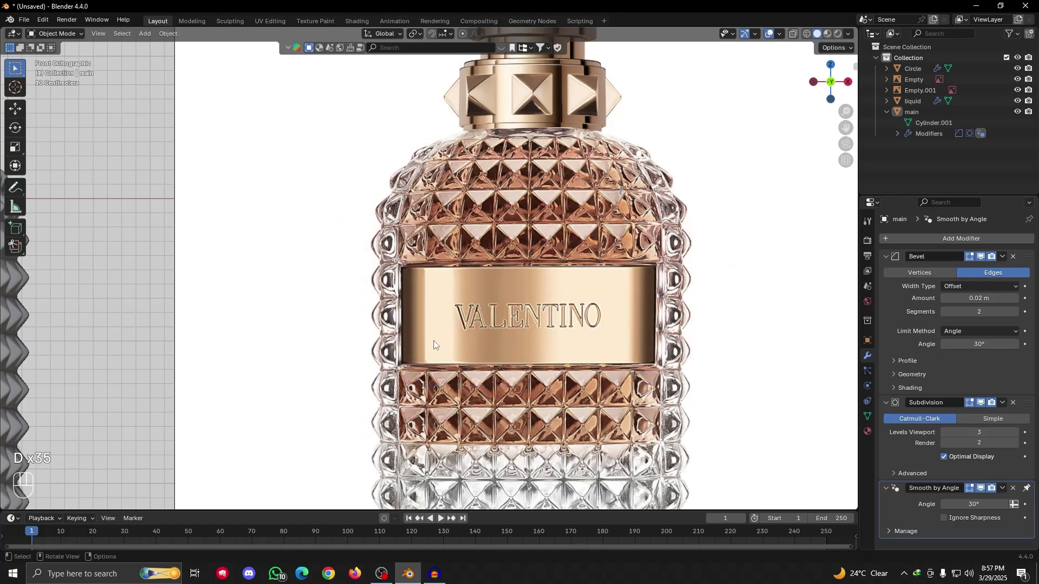
Select all the flat faces of the blank rectangular panel on the front of the main bottle mesh
scroll(403, 349, down, 4)
shift+middle_drag(302, 355, 464, 361)
scroll(465, 362, up, 2)
scroll(342, 322, up, 3)
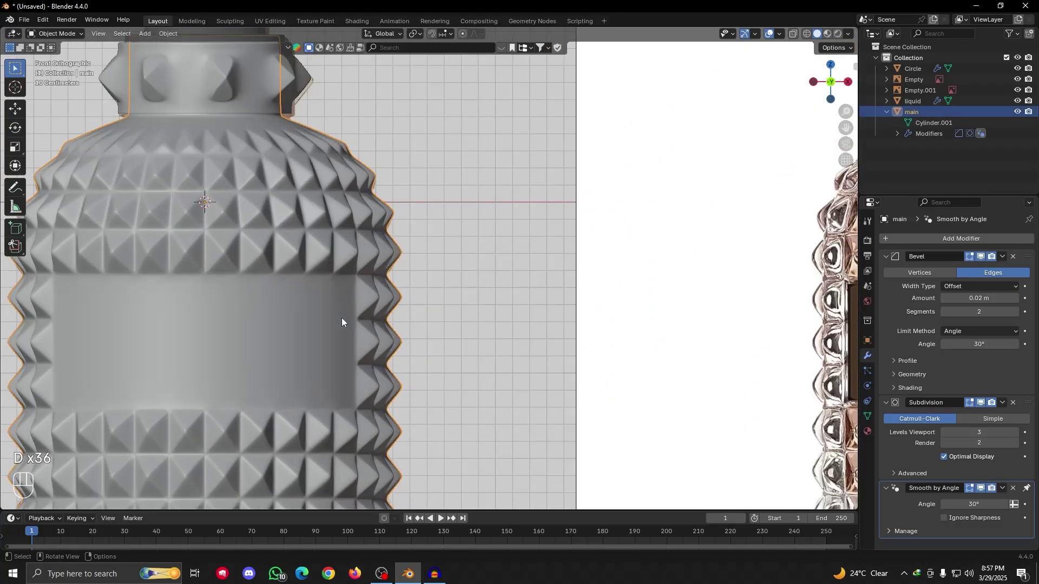
click(255, 350)
key(KP_Decimal)
key(Tab)
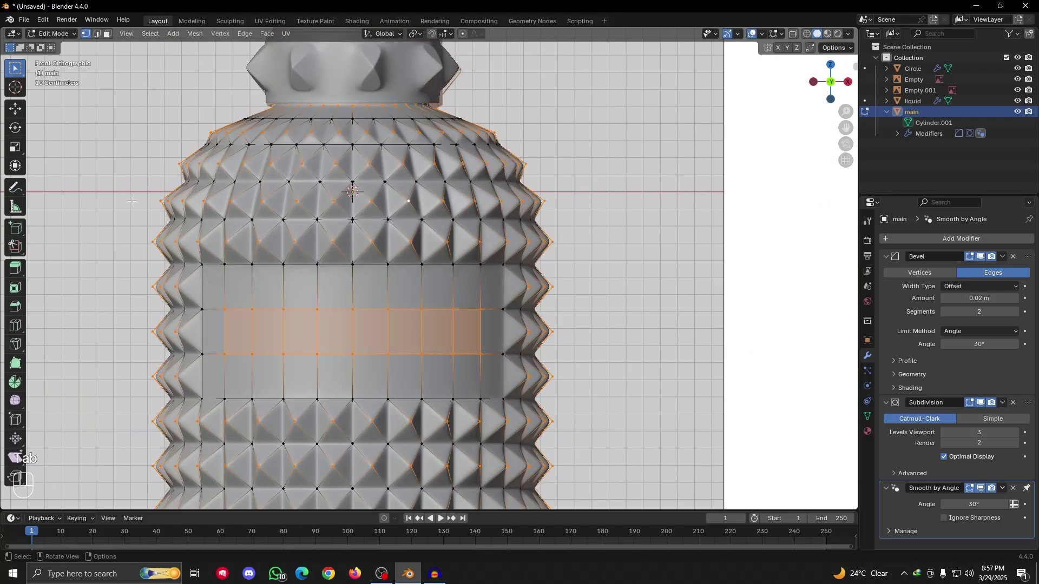
click(218, 302)
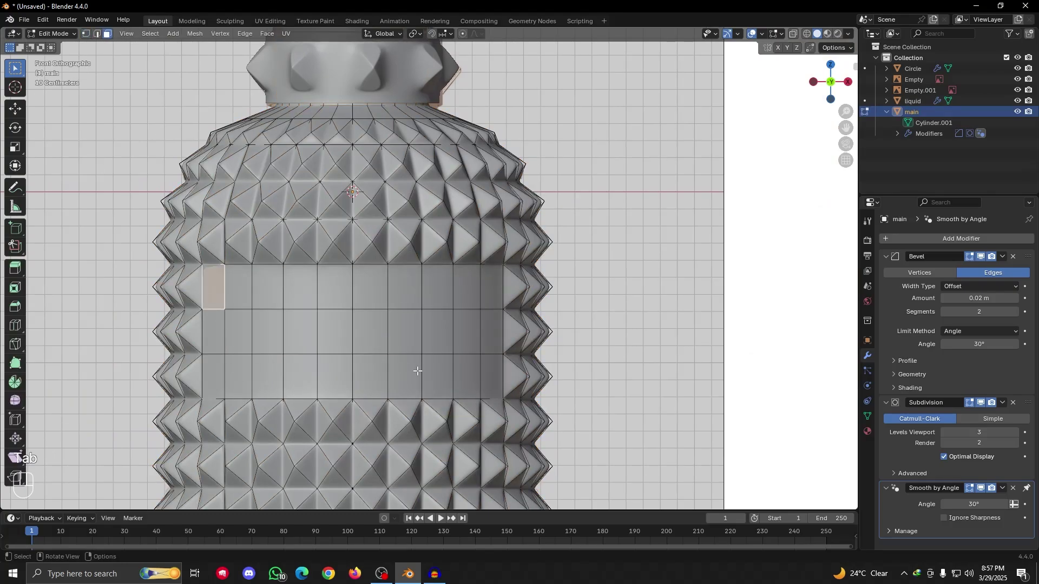
shift+click(238, 331)
shift+click(214, 332)
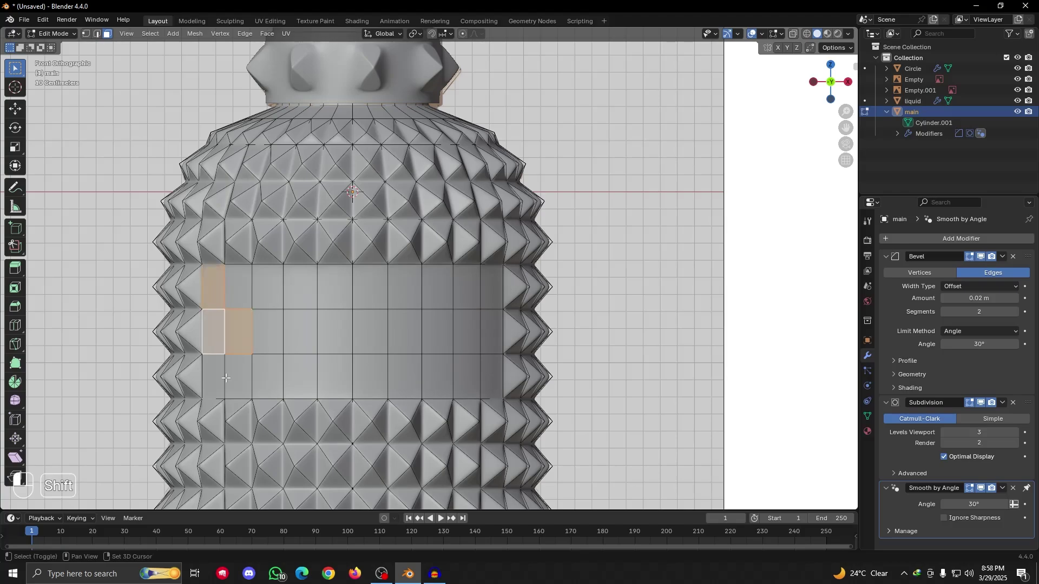
shift+click(237, 377)
shift+click(265, 376)
shift+click(216, 374)
shift+click(238, 289)
shift+click(268, 290)
shift+drag(277, 296, 395, 361)
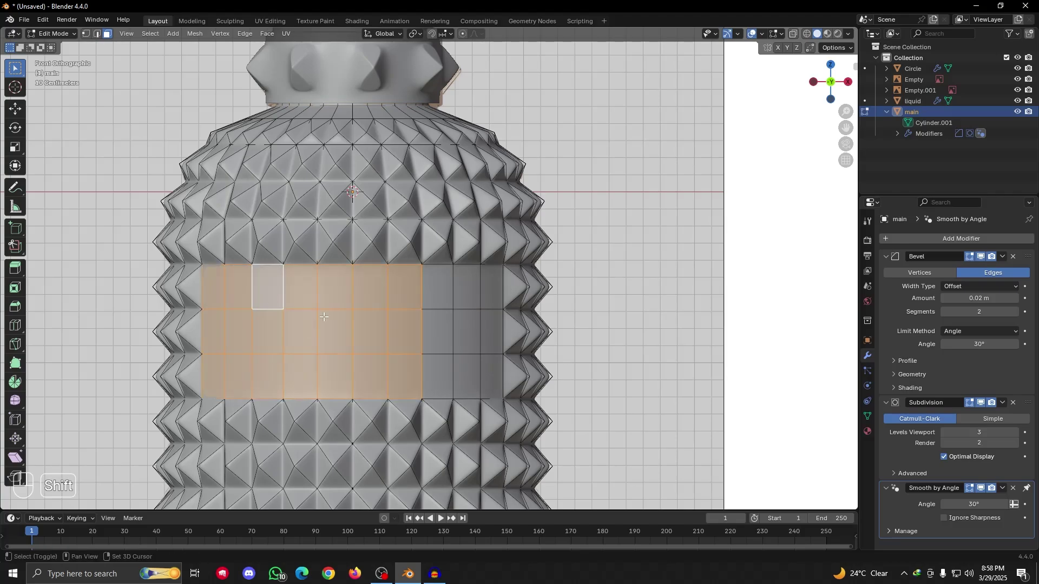
shift+drag(488, 286, 413, 382)
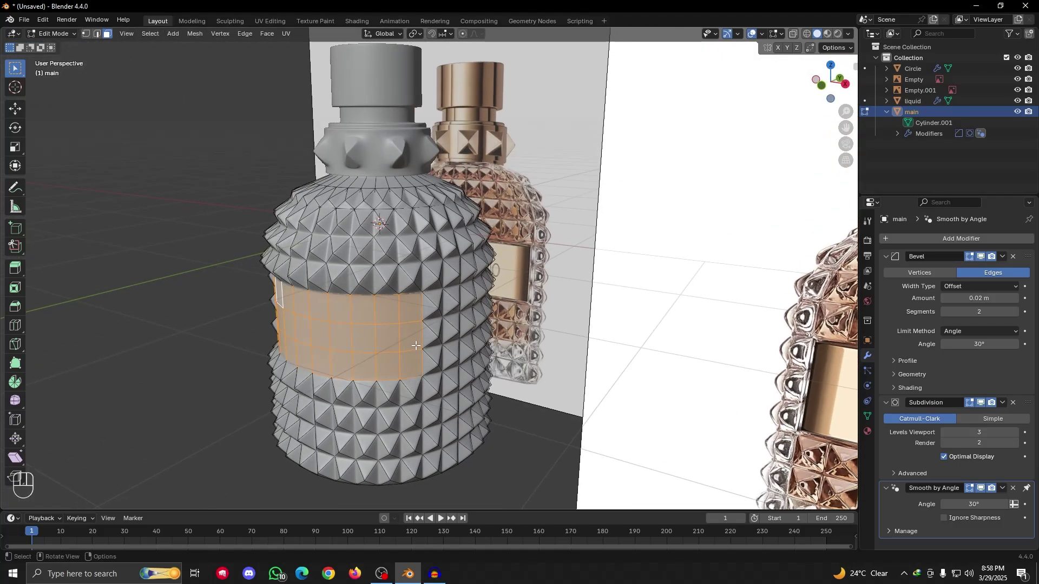
Duplicate the selected front panel faces in place without moving them
key(shift)
key(shift+d)
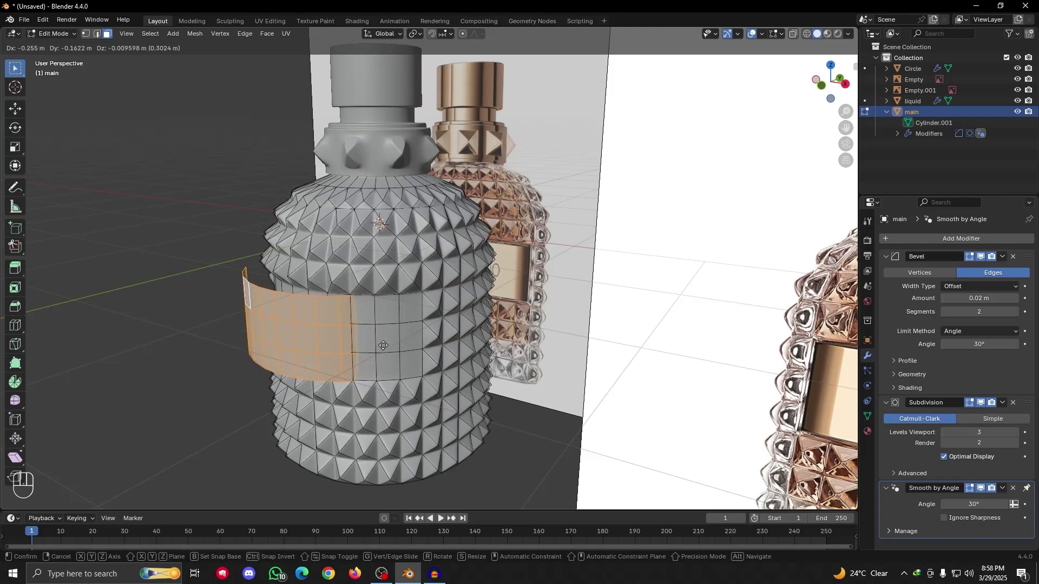
right_click(388, 345)
scroll(388, 346, down, 2)
alt+drag(389, 347, 429, 349)
scroll(449, 369, up, 2)
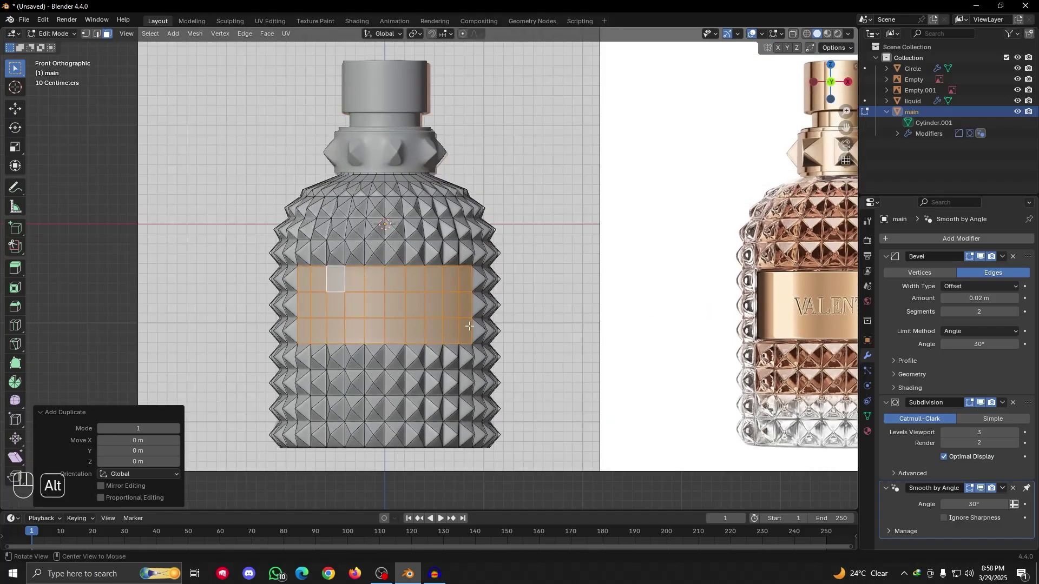
alt+drag(422, 297, 383, 322)
scroll(338, 387, up, 2)
scroll(357, 378, down, 1)
alt+drag(355, 379, 396, 299)
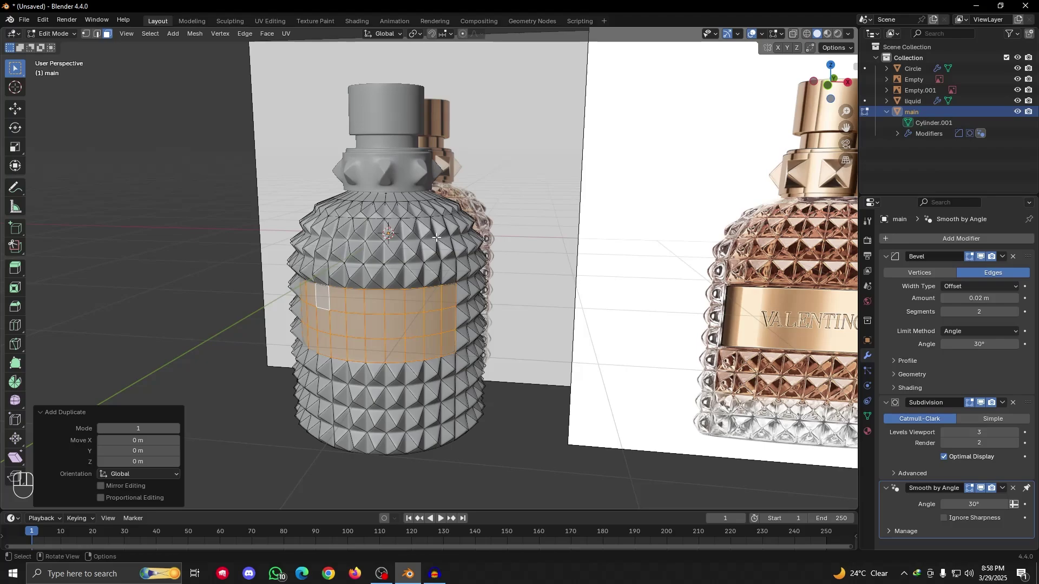
Separate the duplicated panel faces by selection into their own object and select it in Object Mode
key(p)
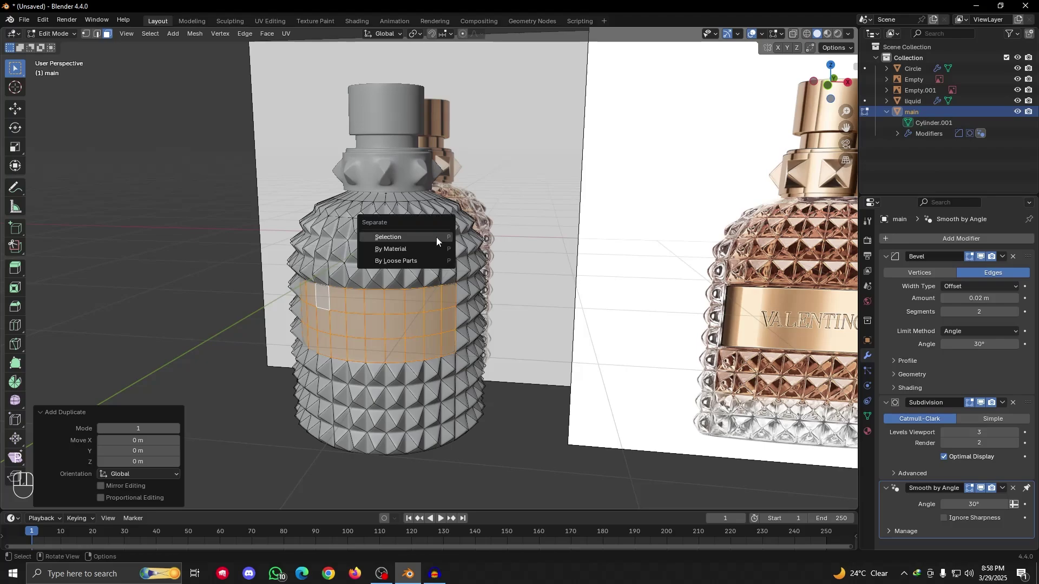
click(395, 238)
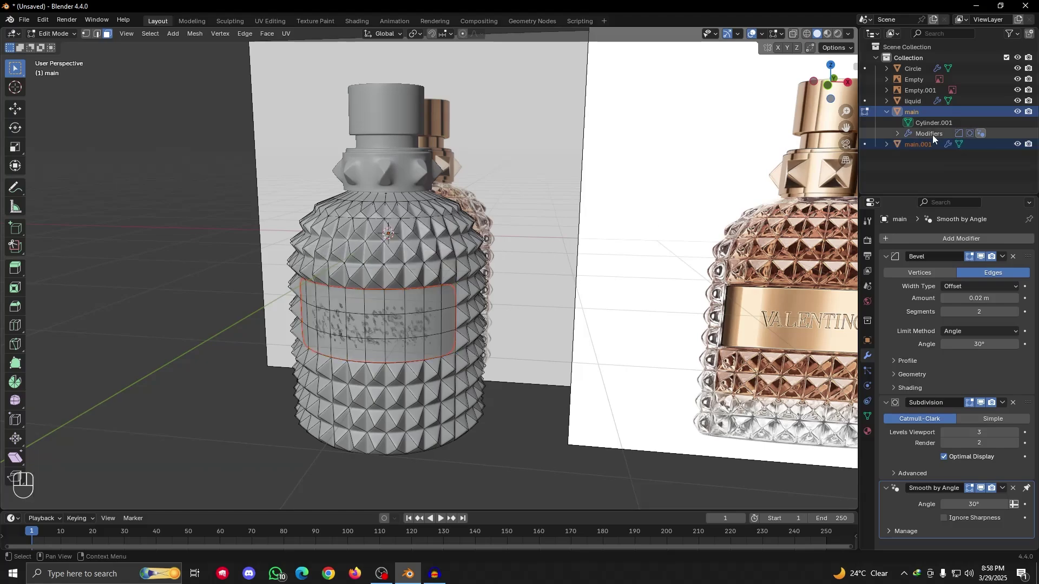
key(Tab)
click(445, 314)
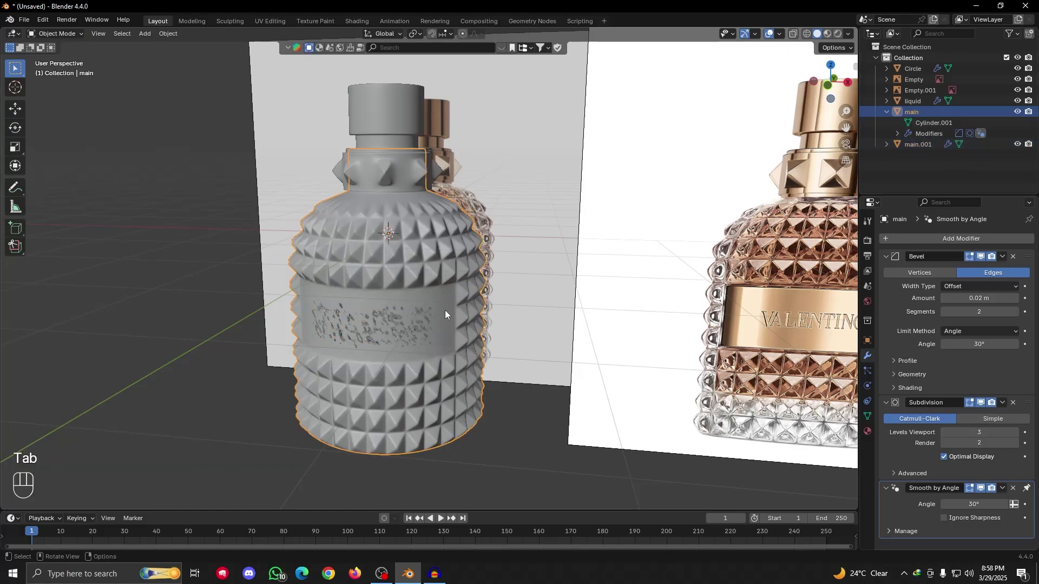
click(434, 311)
Compare the separated panel with the reference bottle's label plate, using a temporary annotation to mark the plate
mouse_move(445, 310)
alt+mouse_down()
mouse_move(391, 281)
mouse_move(407, 261)
mouse_move(421, 309)
mouse_move(437, 315)
alt+mouse_up()
alt+shift+drag(698, 261, 517, 275)
scroll(517, 275, up, 2)
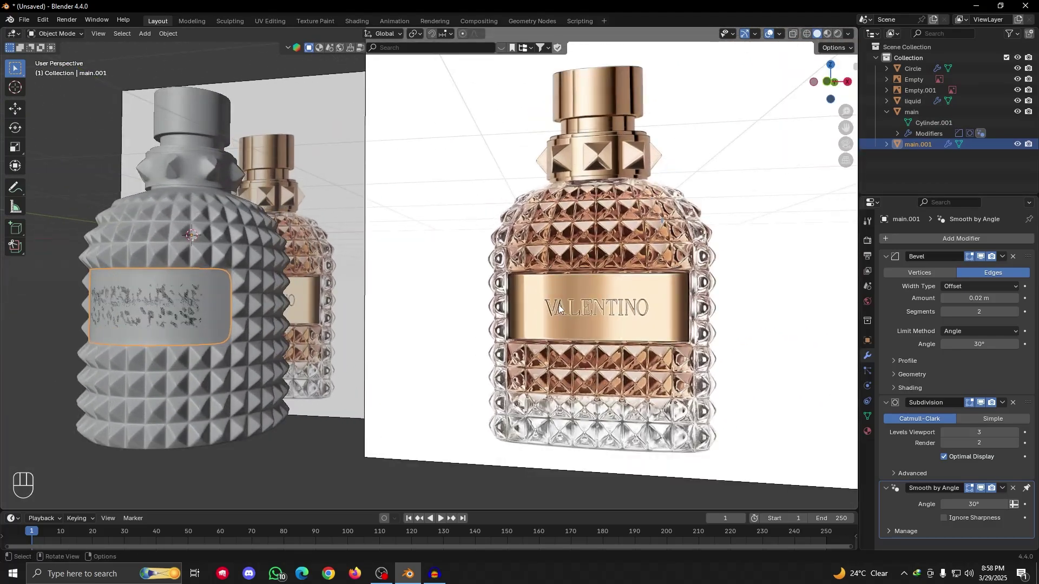
key(d)
mouse_move(590, 267)
mouse_down()
mouse_move(698, 358)
mouse_move(582, 269)
mouse_up()
mouse_move(507, 264)
right_down()
mouse_move(721, 346)
mouse_move(649, 338)
right_up()
key(KP_1)
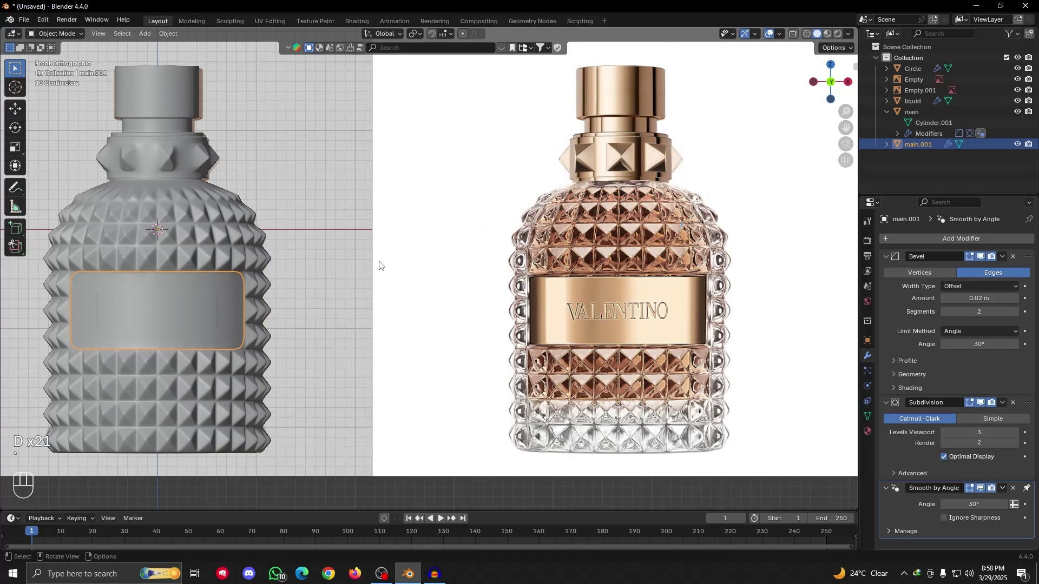
Rename the separated panel object as lable
double_click(915, 145)
key(BackSpace)
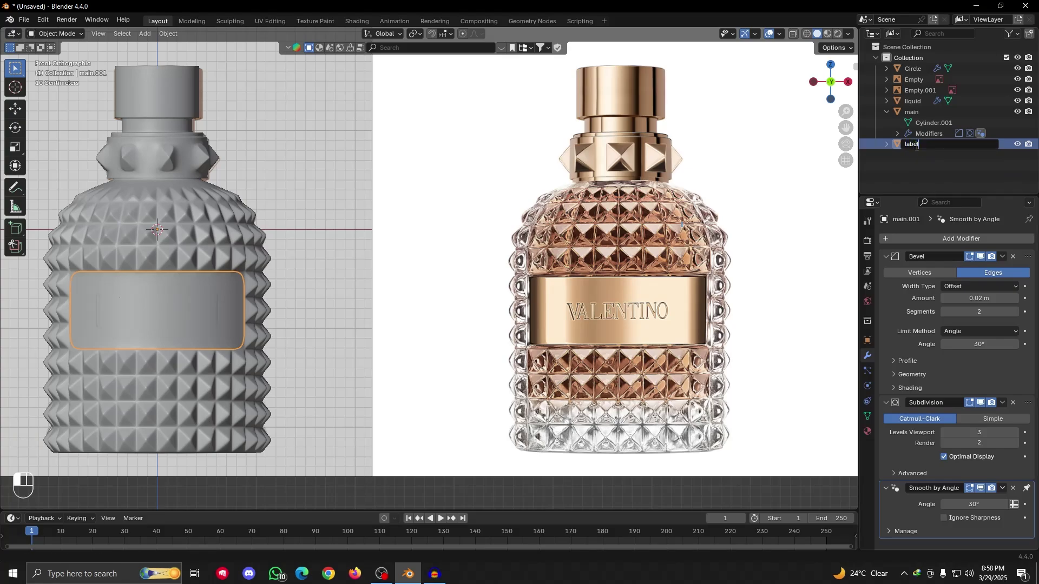
key(Return)
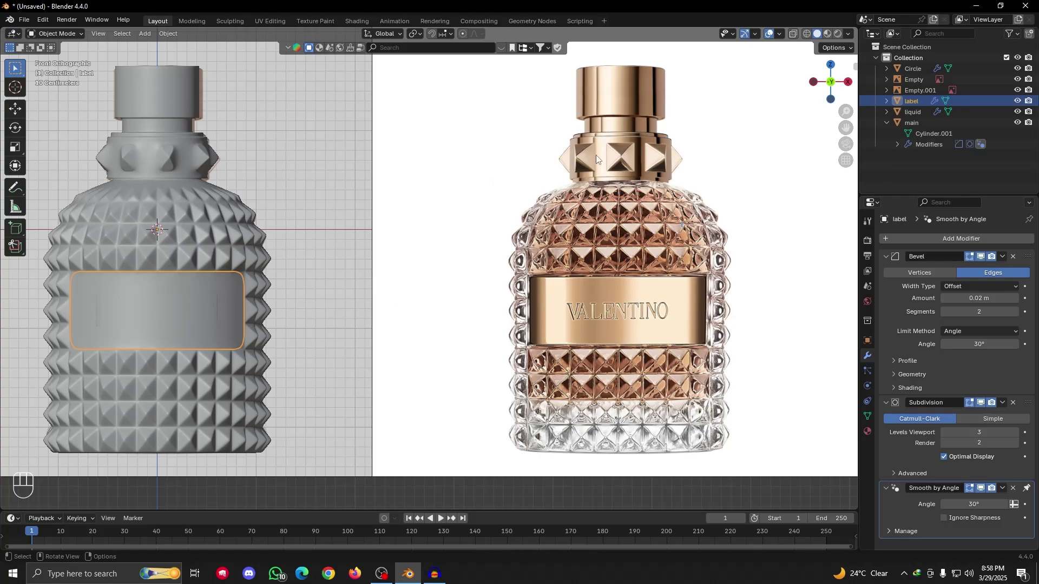
double_click(920, 101)
key(BackSpace)
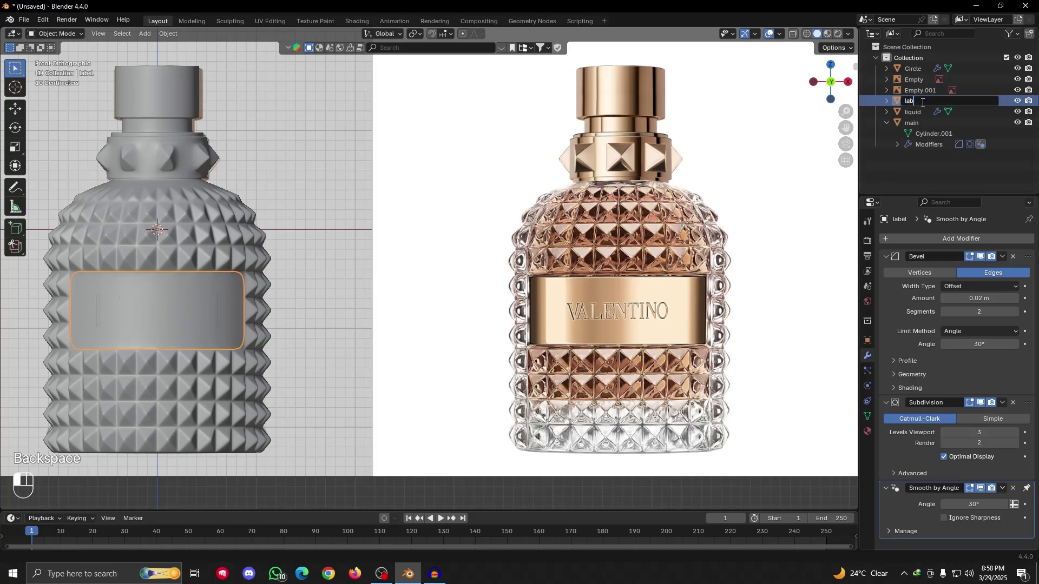
text(le)
key(Return)
Turn off the viewport display of the label panel's Subdivision modifier
scroll(143, 351, up, 4)
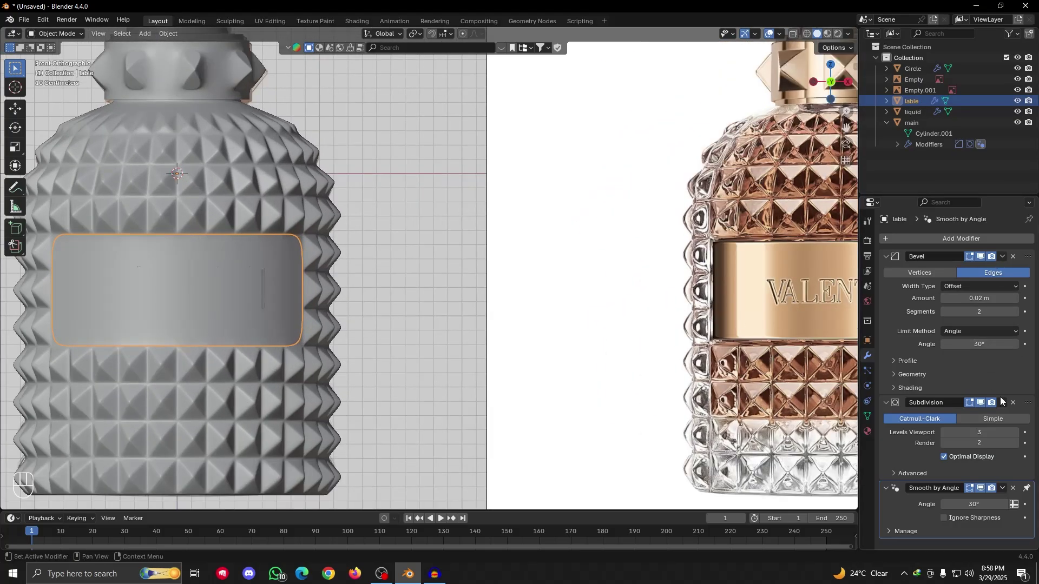
click(980, 403)
scroll(453, 379, down, 3)
middle_drag(454, 379, 461, 303)
scroll(426, 316, up, 2)
Move the label panel about -0.0106 m along the global Y axis, just in front of the bottle surface
mouse_move(461, 304)
alt+mouse_down()
mouse_move(426, 316)
mouse_move(465, 306)
alt+mouse_up()
alt+drag(465, 306, 550, 283)
scroll(502, 300, up, 3)
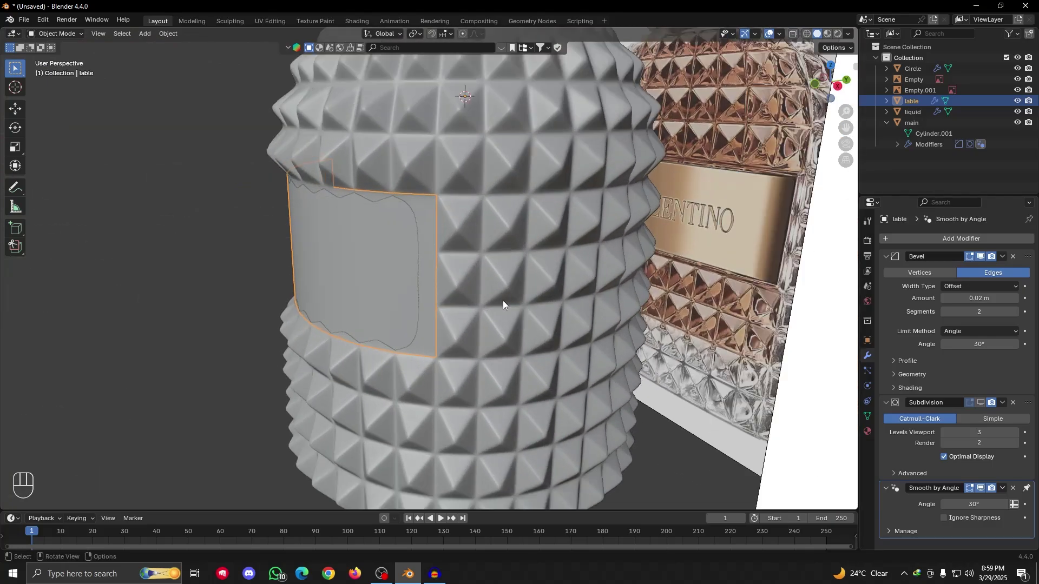
key(g)
key(y)
key(shift)
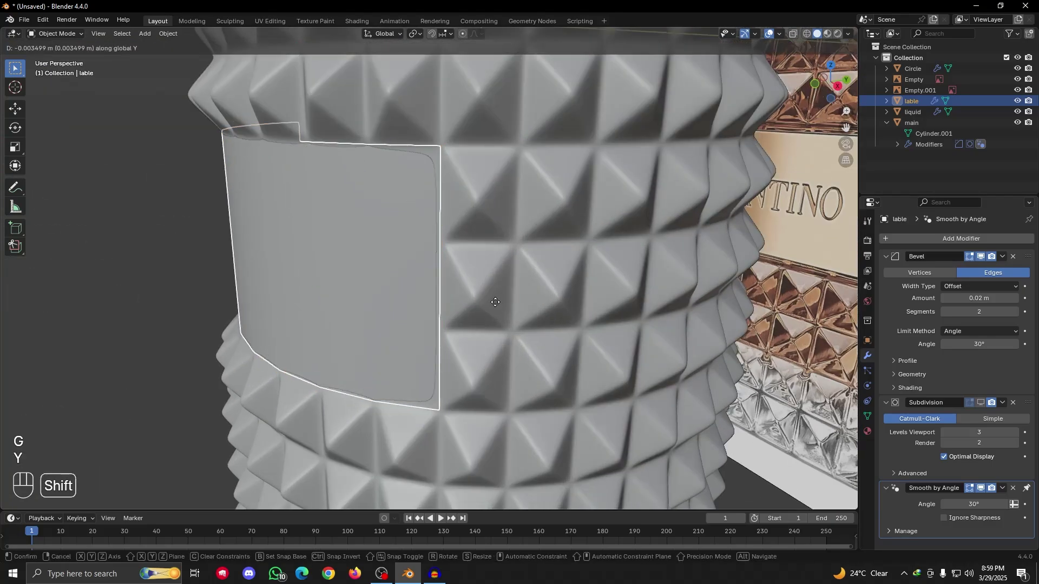
click(479, 303)
scroll(194, 274, down, 5)
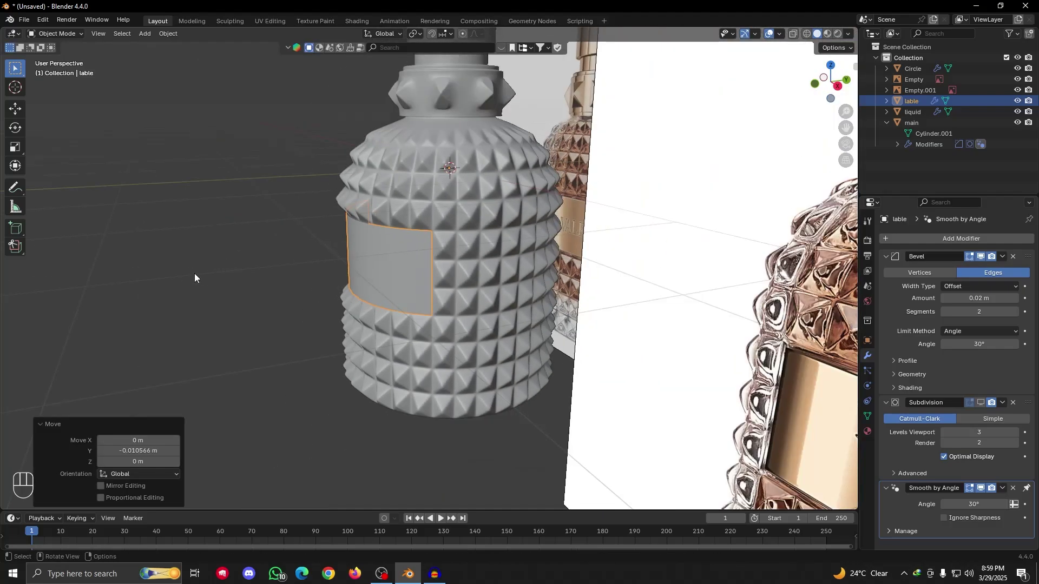
Examine the offset label panel around the bottle and compare the whole model with the front-view reference image
alt+drag(194, 273, 368, 323)
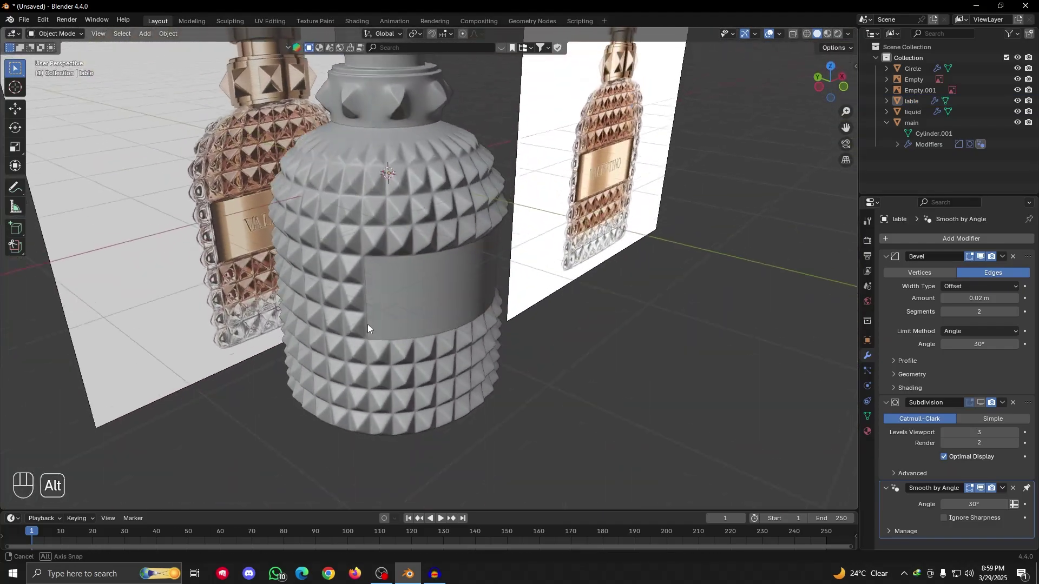
key(grave)
click(313, 215)
alt+drag(401, 290, 553, 367)
key(grave)
click(452, 290)
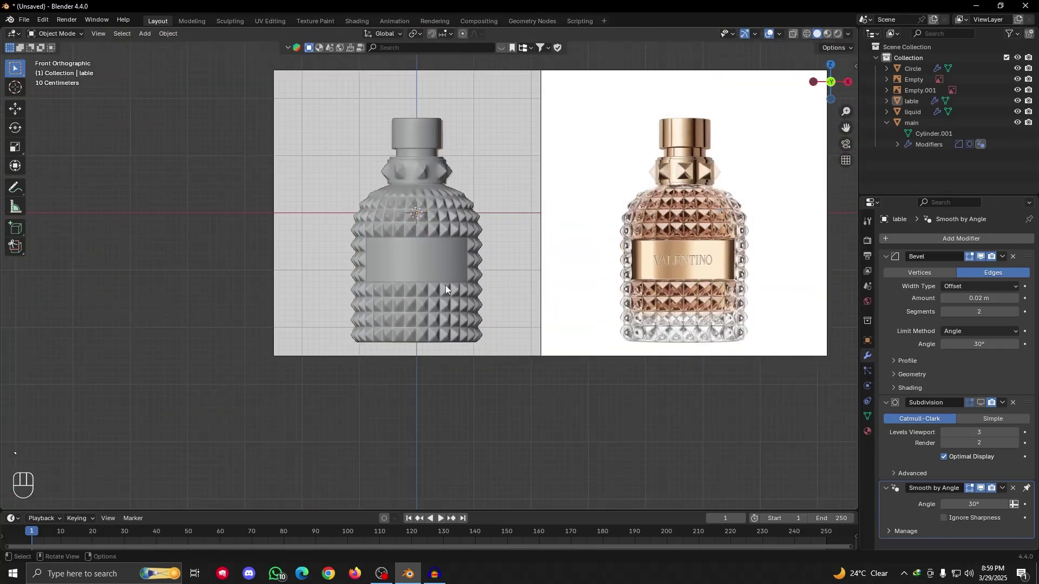
alt+shift+drag(707, 304, 488, 322)
scroll(423, 352, up, 3)
scroll(462, 229, down, 3)
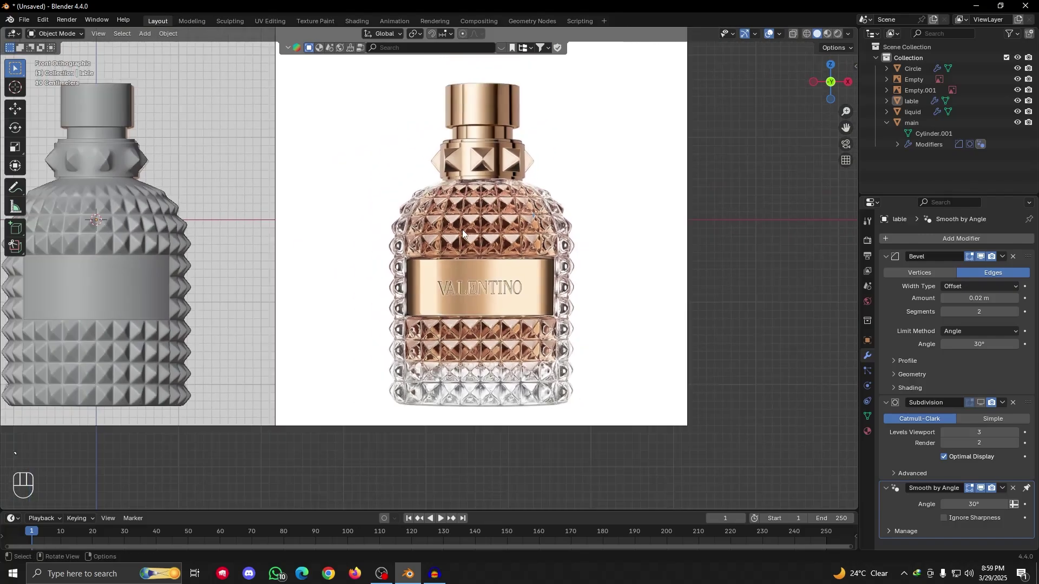
alt+shift+drag(446, 277, 520, 365)
alt+shift+drag(392, 366, 413, 273)
scroll(422, 299, up, 2)
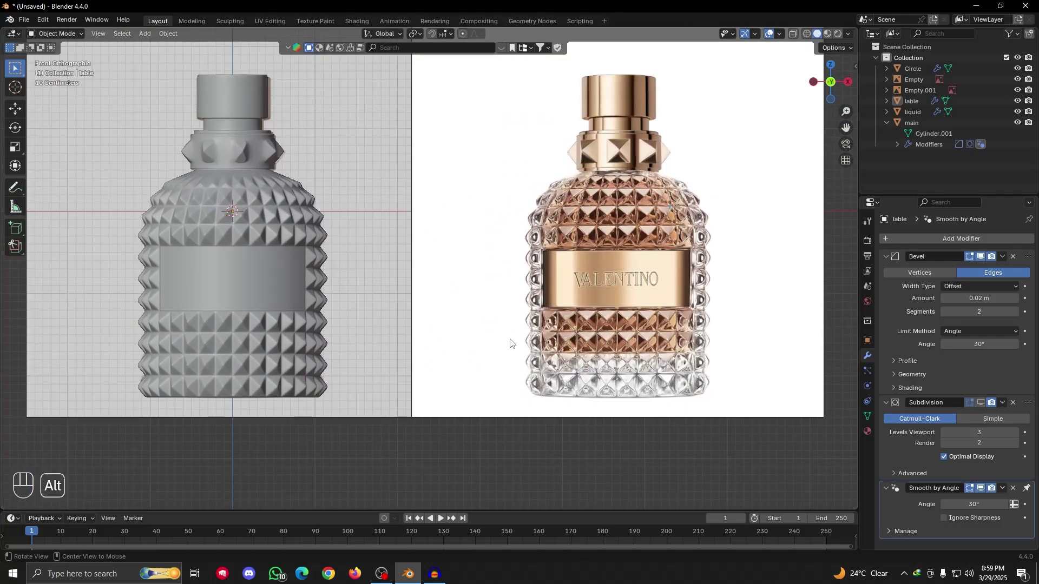
alt+drag(510, 342, 352, 231)
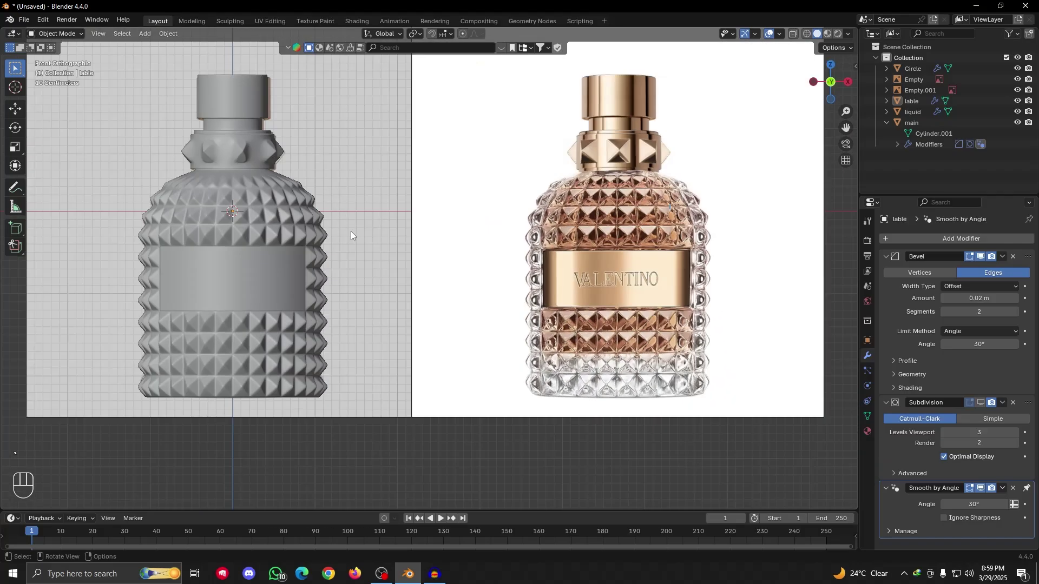
alt+drag(289, 252, 332, 192)
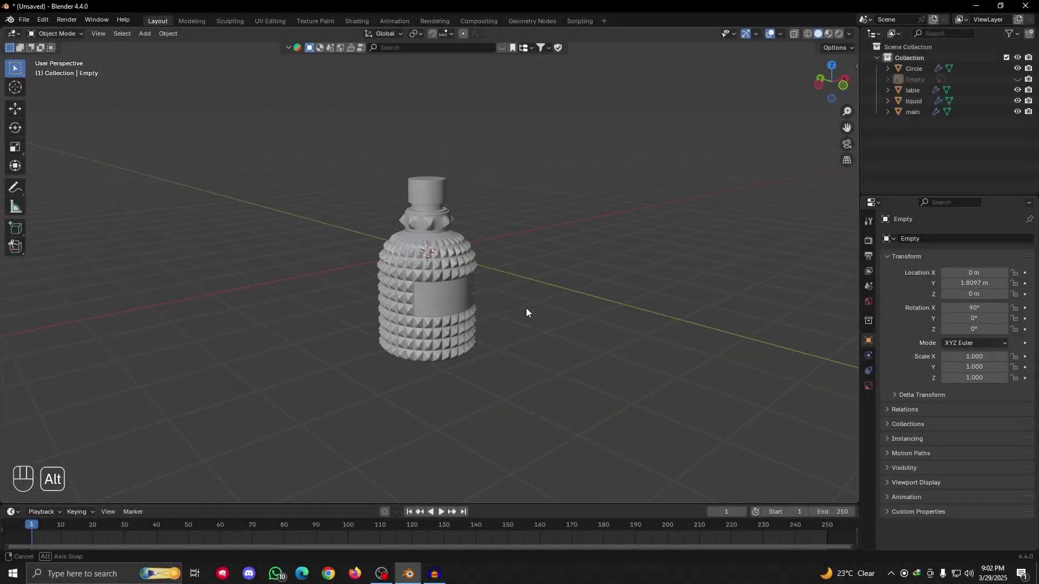
alt+drag(526, 308, 489, 306)
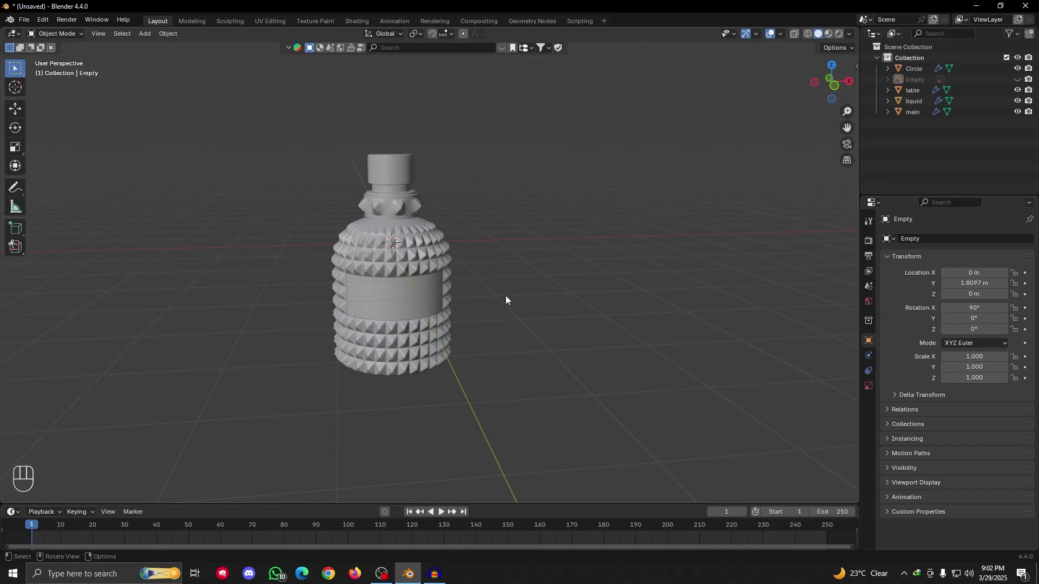
key(a)
key(g)
key(z)
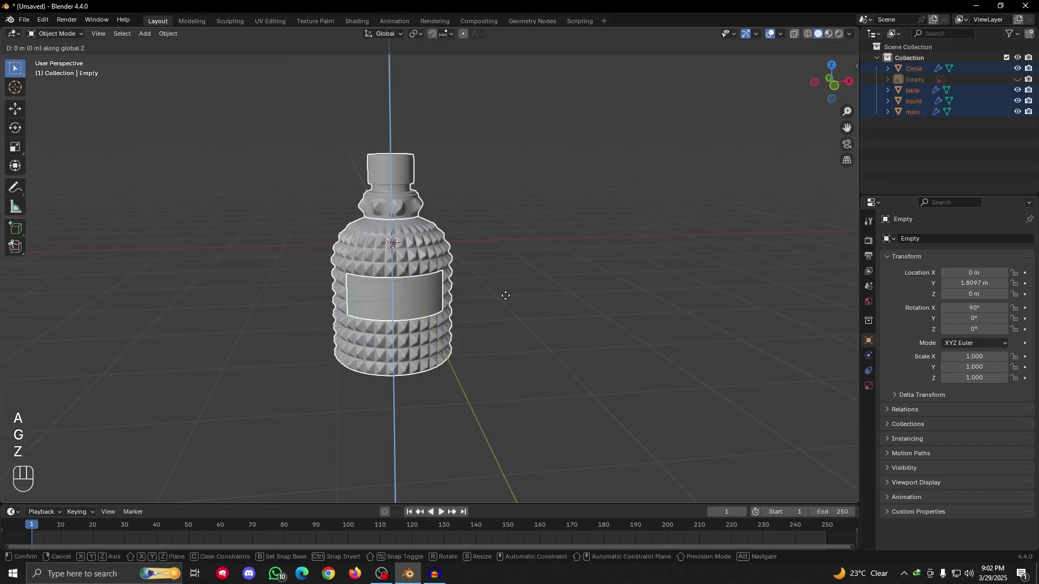
key(Escape)
click(904, 79)
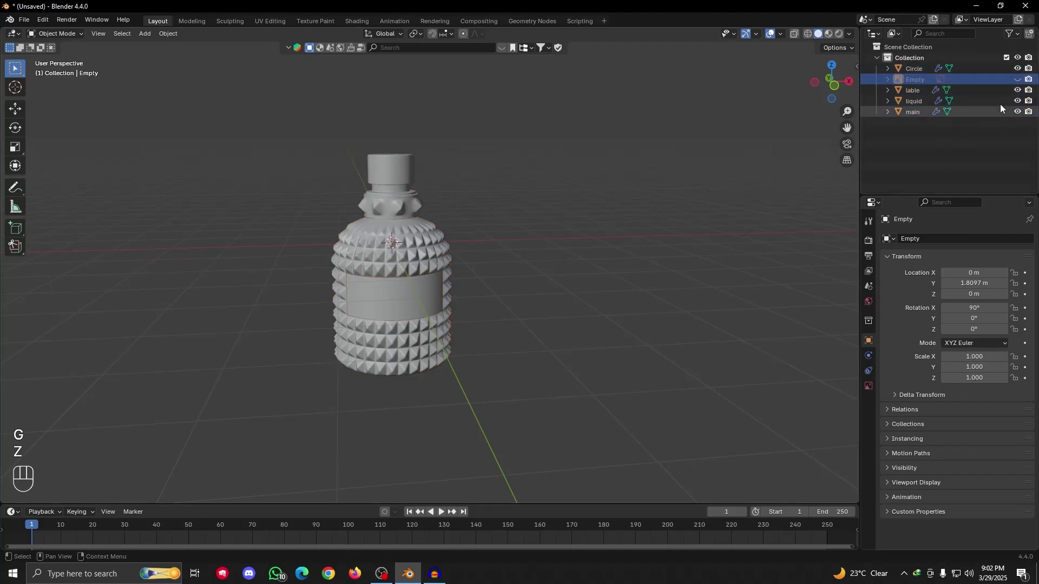
click(1017, 79)
click(1018, 79)
key(a)
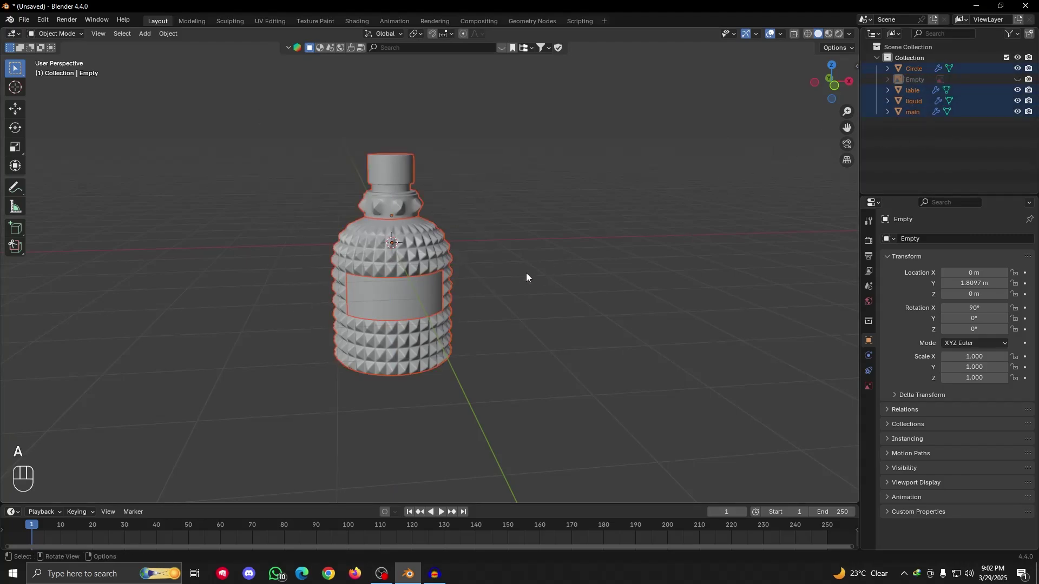
key(g)
right_click(513, 282)
Show the hidden reference image and move it together with all bottle parts up 2.4663 m along global Z, placing the base at ground level
click(1018, 79)
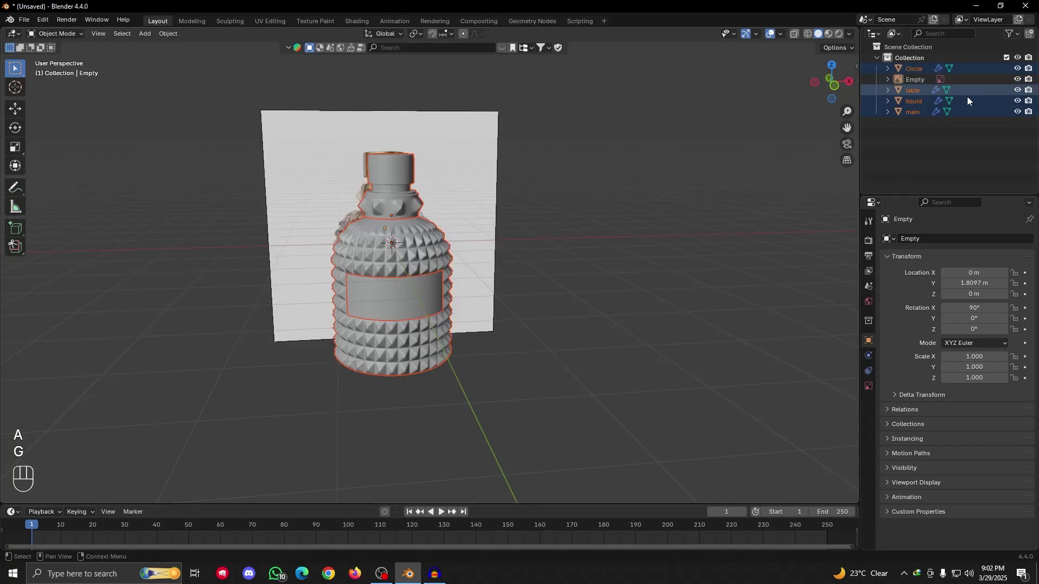
key(a)
key(g)
key(z)
click(469, 126)
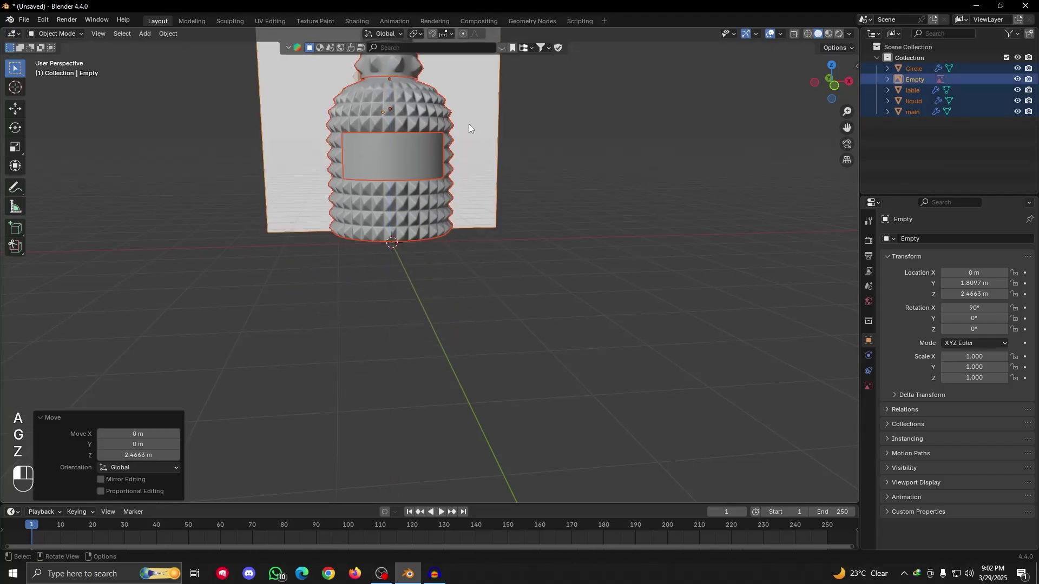
scroll(460, 178, down, 2)
alt+drag(437, 252, 446, 288)
scroll(446, 287, up, 3)
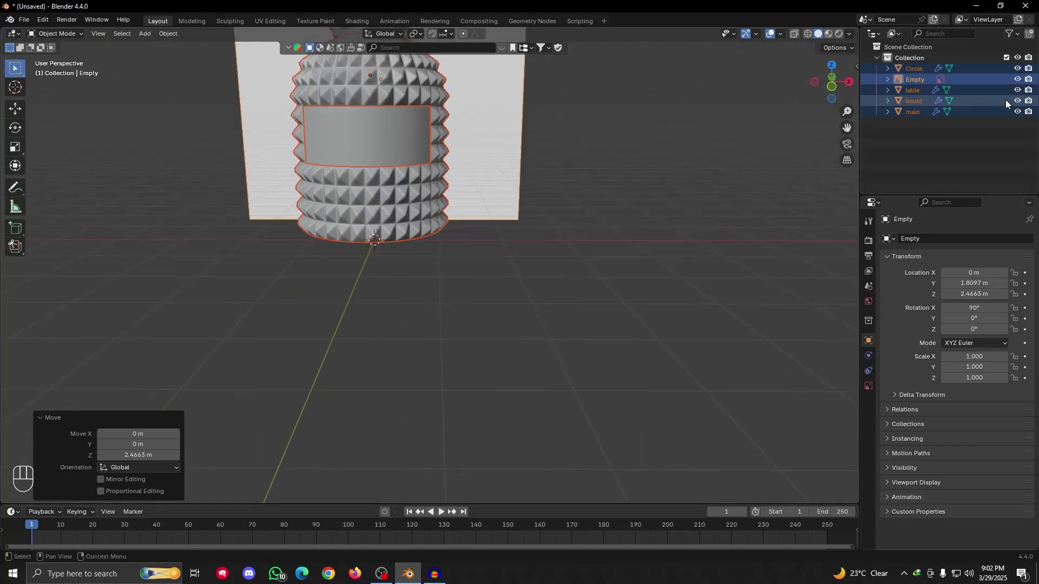
Select only the reference image empty and hide it in the viewport
click(1015, 81)
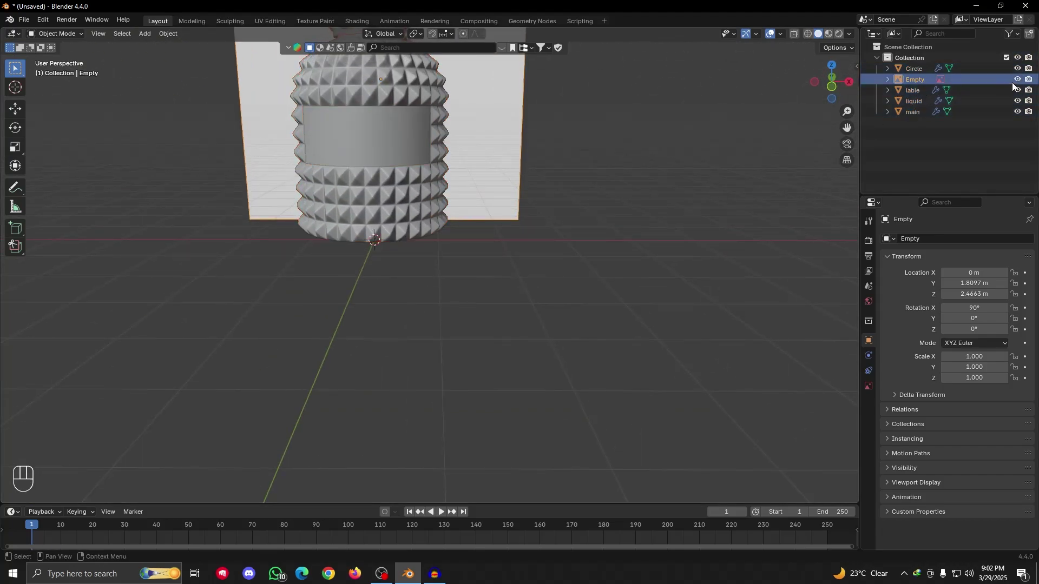
click(1016, 81)
scroll(375, 192, down, 3)
alt+drag(375, 193, 449, 263)
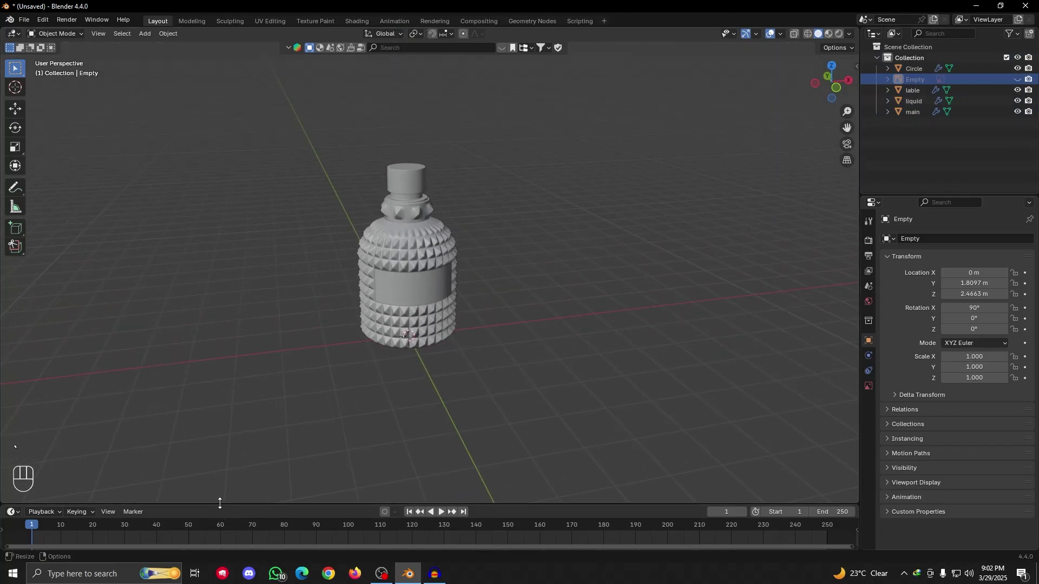
Change the timeline area into a Shader Editor and enlarge it to about a third of the window height
drag(219, 503, 113, 412)
click(11, 412)
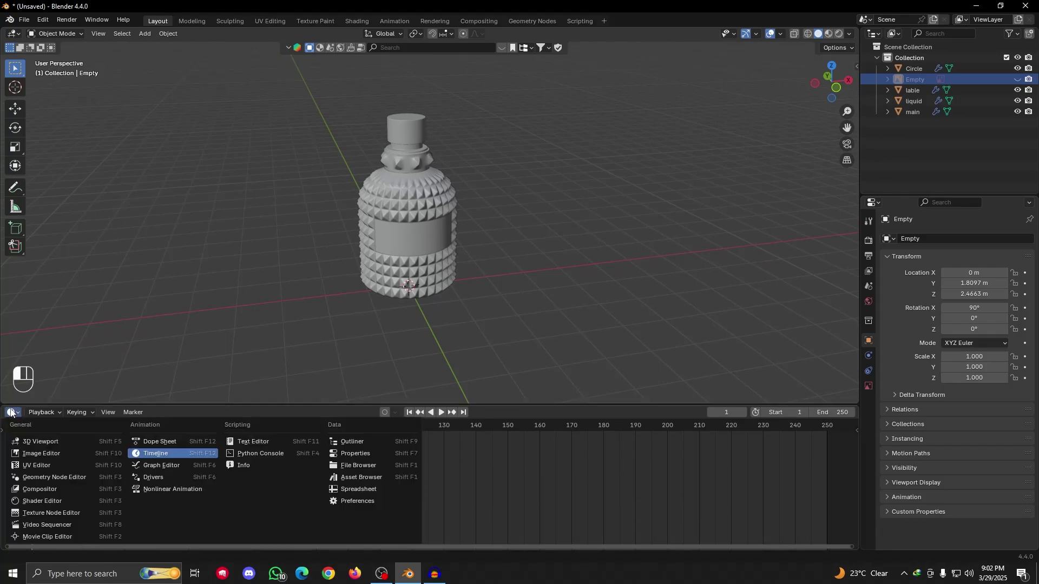
click(39, 500)
drag(212, 407, 219, 349)
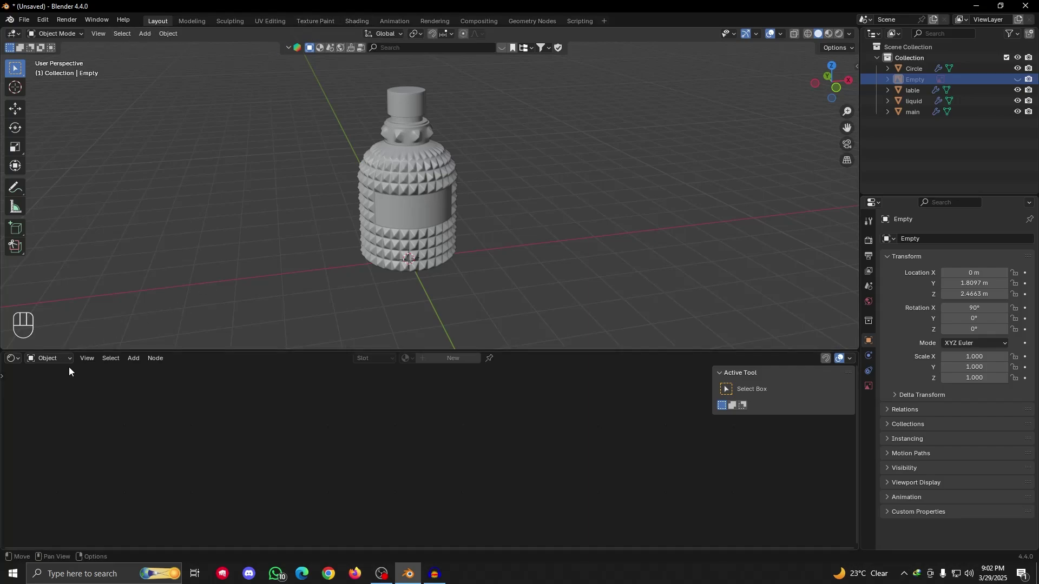
mouse_move(246, 350)
mouse_down()
mouse_move(247, 334)
mouse_move(246, 350)
mouse_up()
mouse_move(695, 351)
mouse_down()
mouse_move(670, 357)
mouse_move(682, 366)
mouse_up()
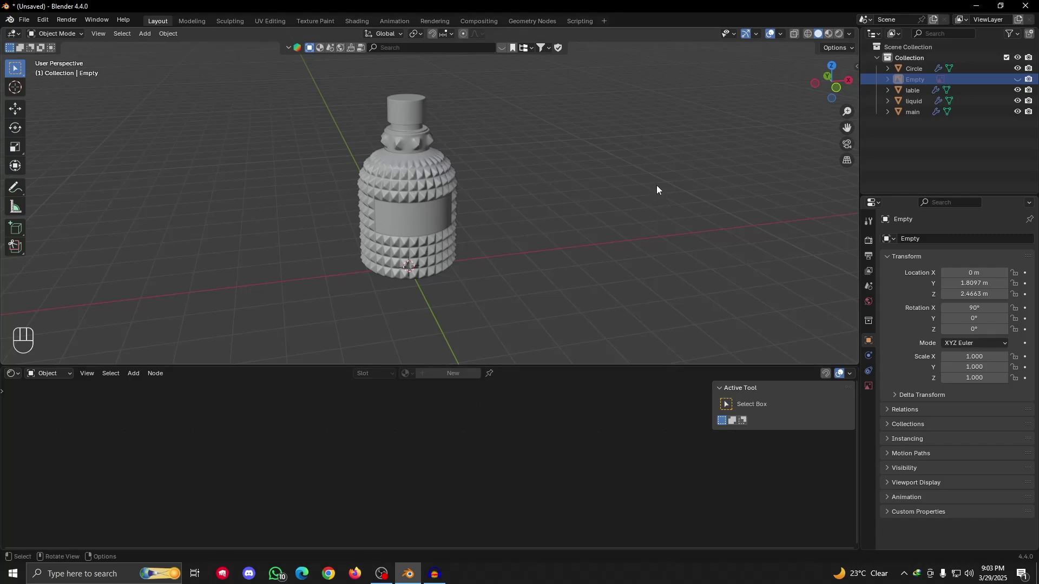
Split the 3D viewport vertically into two side-by-side viewports, with the new one slightly narrower
right_click(860, 157)
click(831, 131)
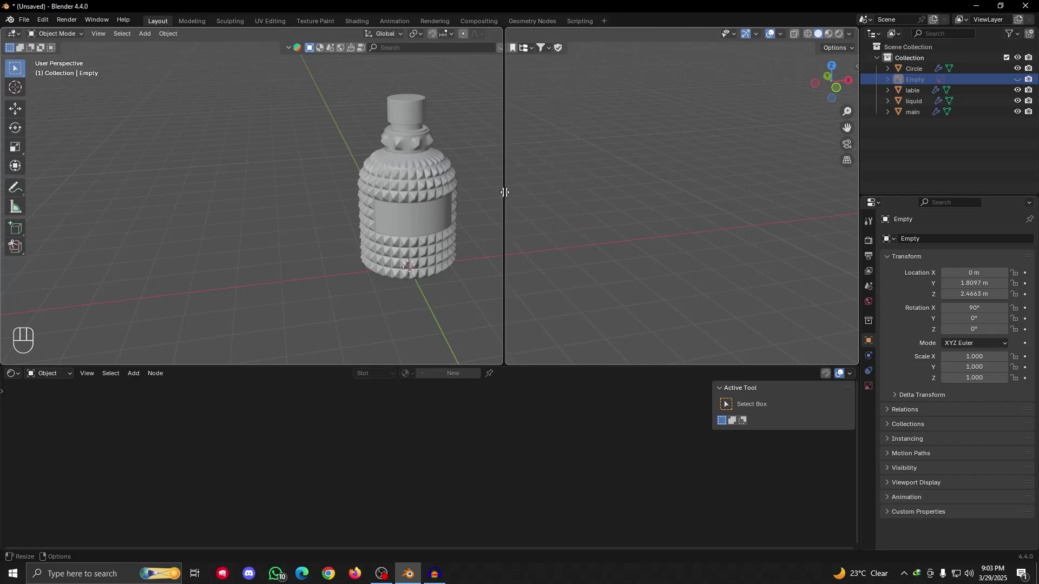
click(515, 193)
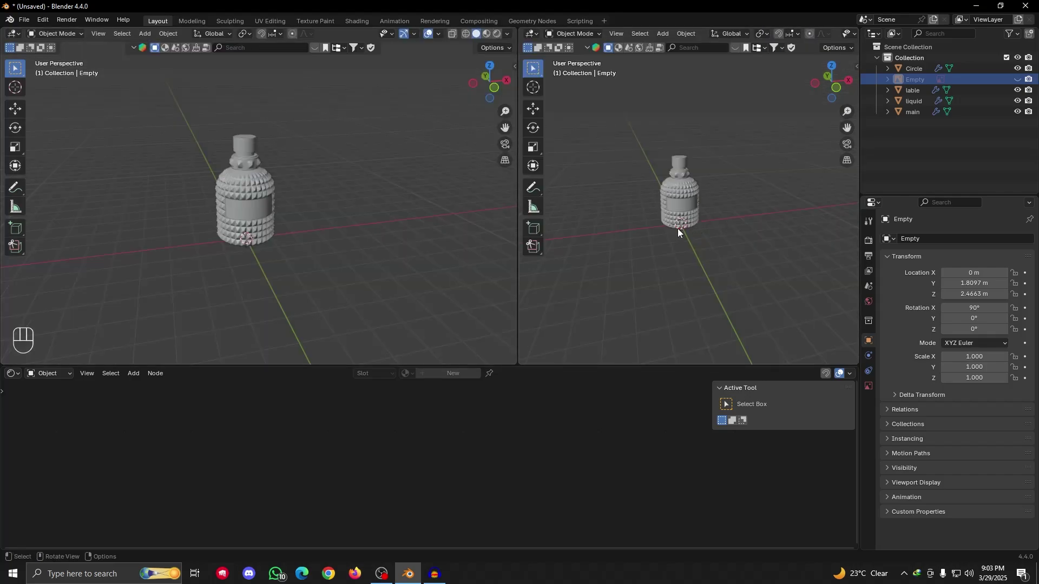
scroll(624, 230, down, 1)
scroll(683, 223, up, 4)
scroll(683, 223, down, 4)
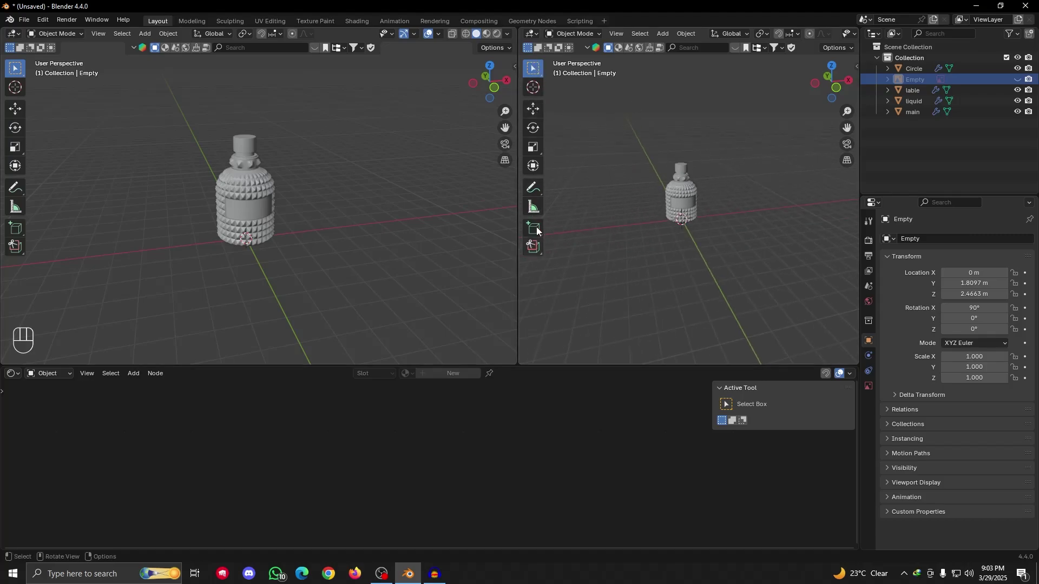
Hide the toolbar and turn off the overlays in the second 3D viewport
key(t)
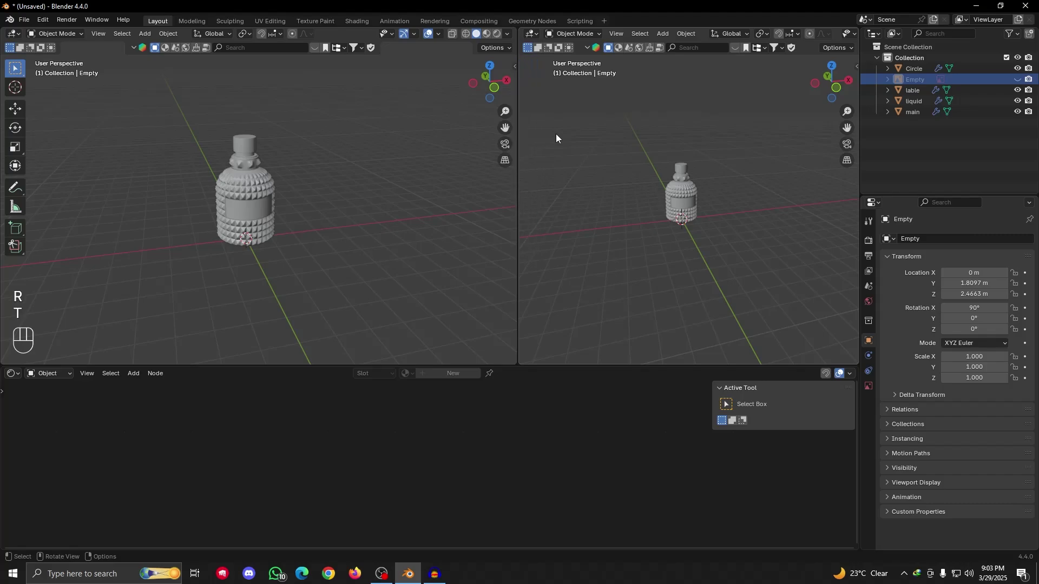
scroll(806, 38, down, 5)
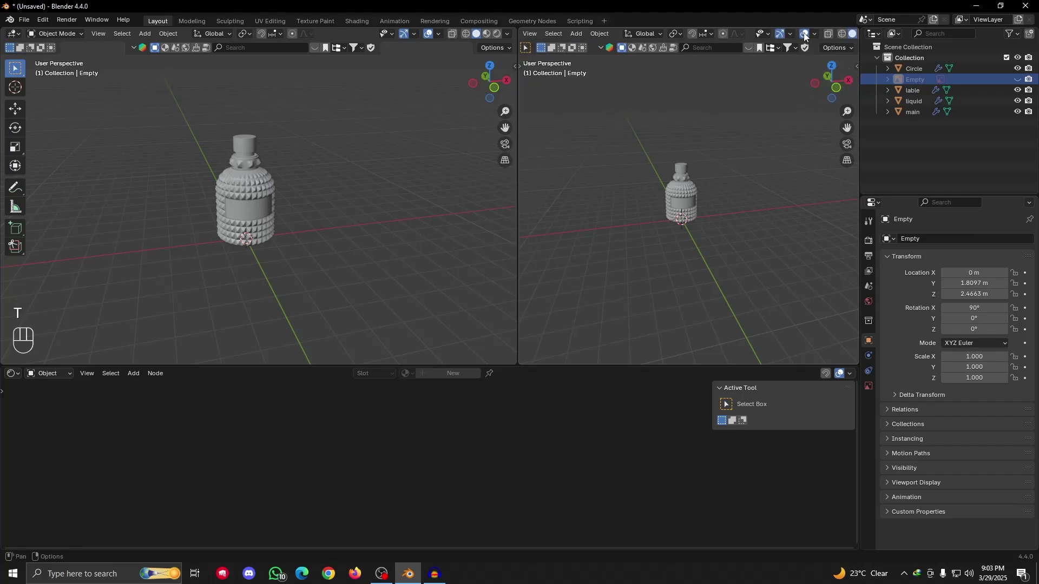
click(805, 34)
scroll(705, 236, up, 2)
scroll(705, 233, up, 1)
mouse_move(706, 233)
alt+mouse_down()
mouse_move(726, 144)
mouse_move(686, 207)
mouse_move(702, 248)
mouse_move(702, 237)
alt+mouse_up()
alt+drag(180, 72, 181, 53)
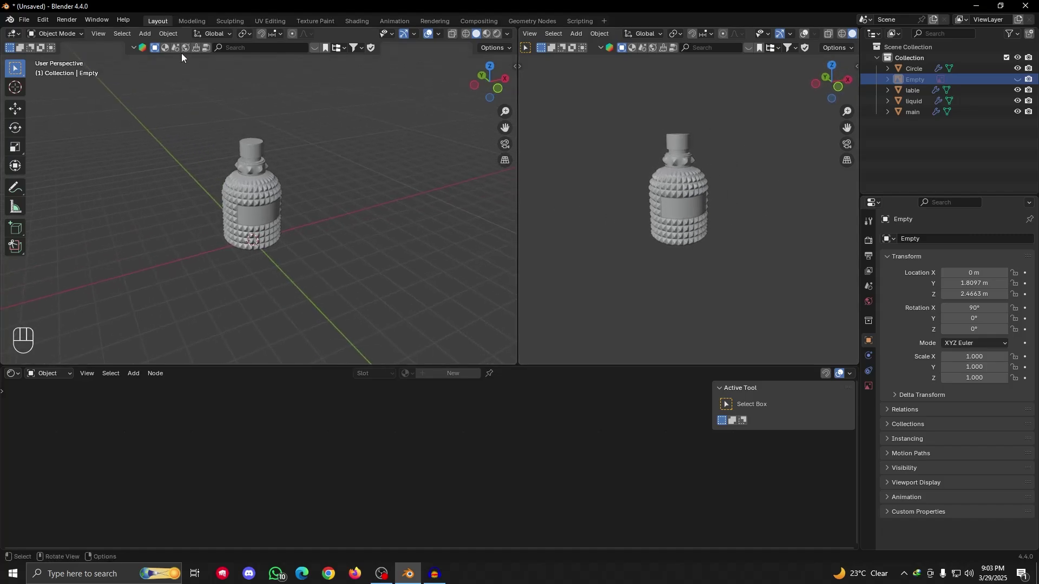
Search the online HDR assets for canary and download the Canary Wharf environment at 2048 resolution
click(184, 48)
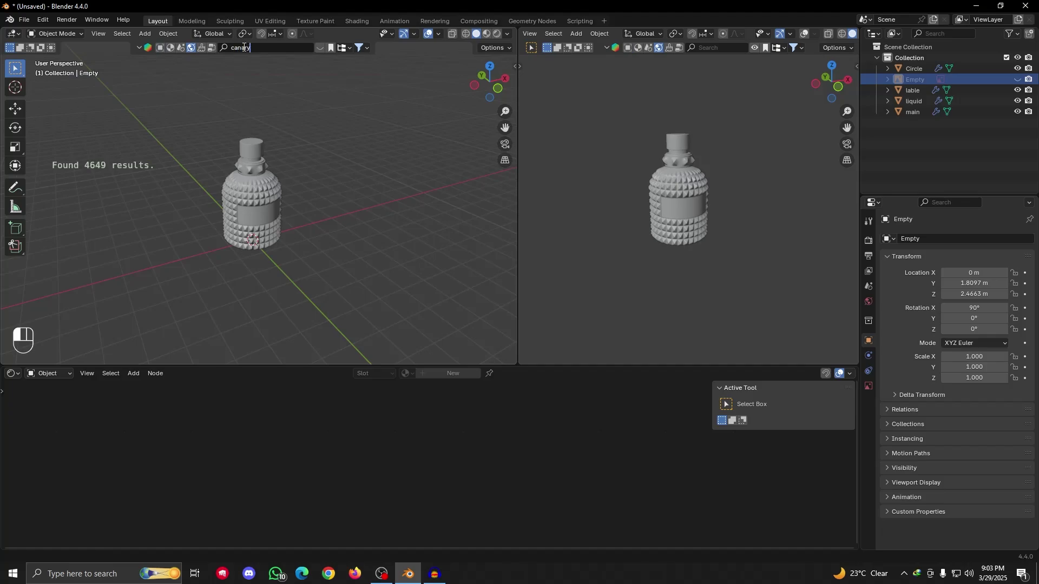
text(canary)
key(Return)
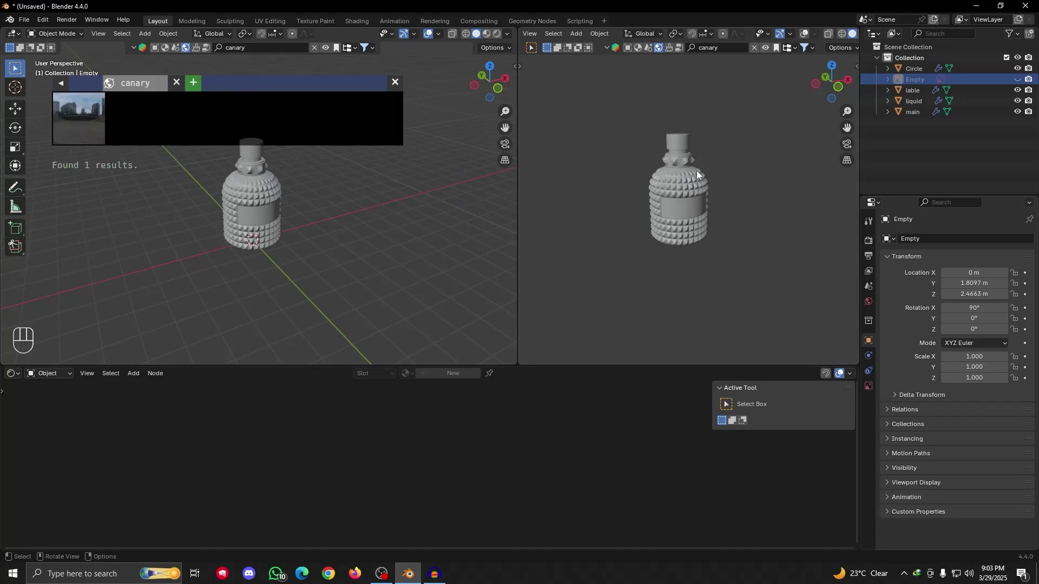
mouse_move(74, 112)
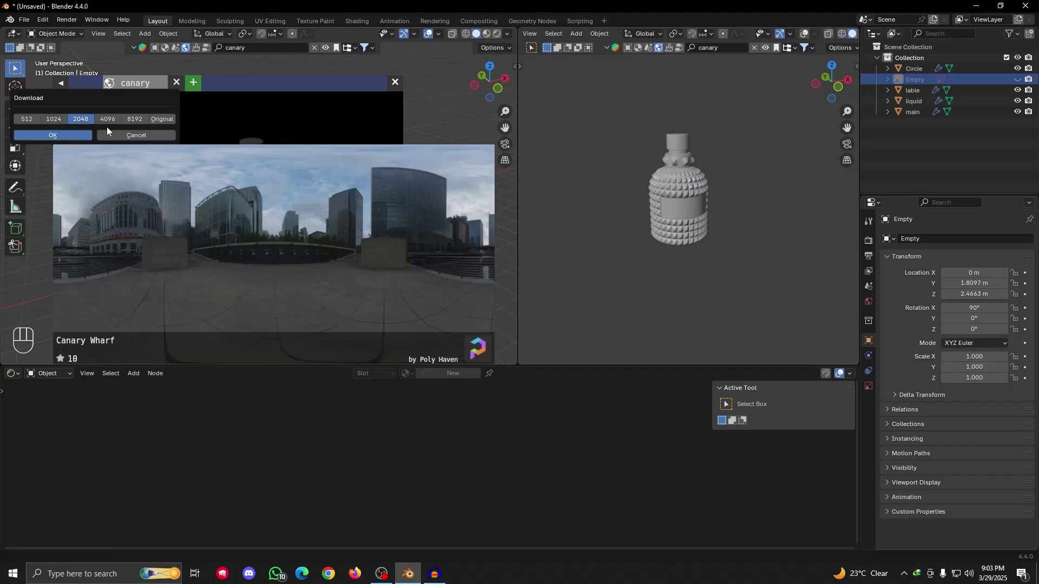
click(92, 135)
click(396, 83)
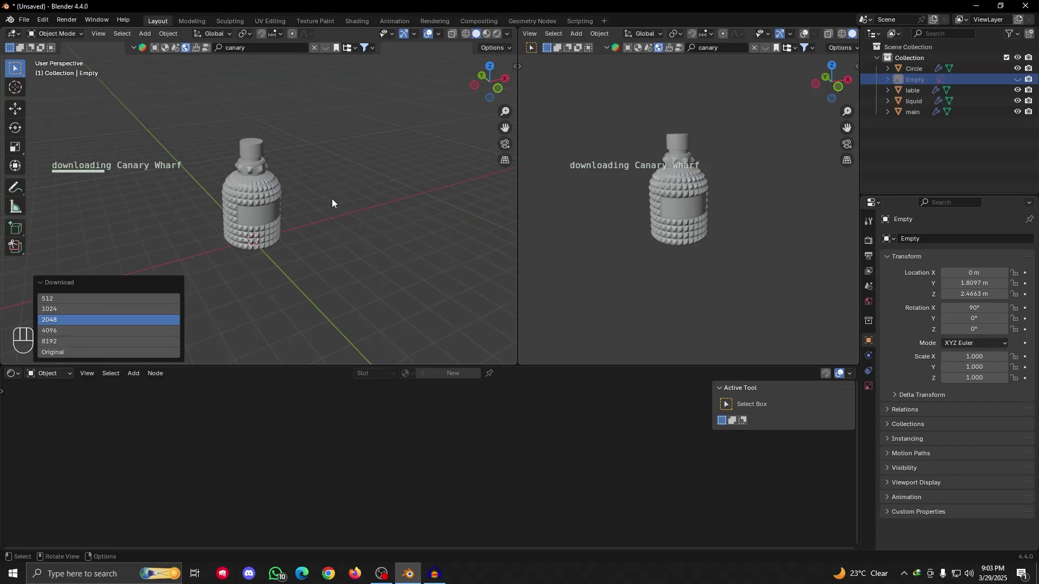
Set the render engine to Cycles with GPU Compute as the device
alt+middle_drag(332, 201, 359, 278)
click(868, 239)
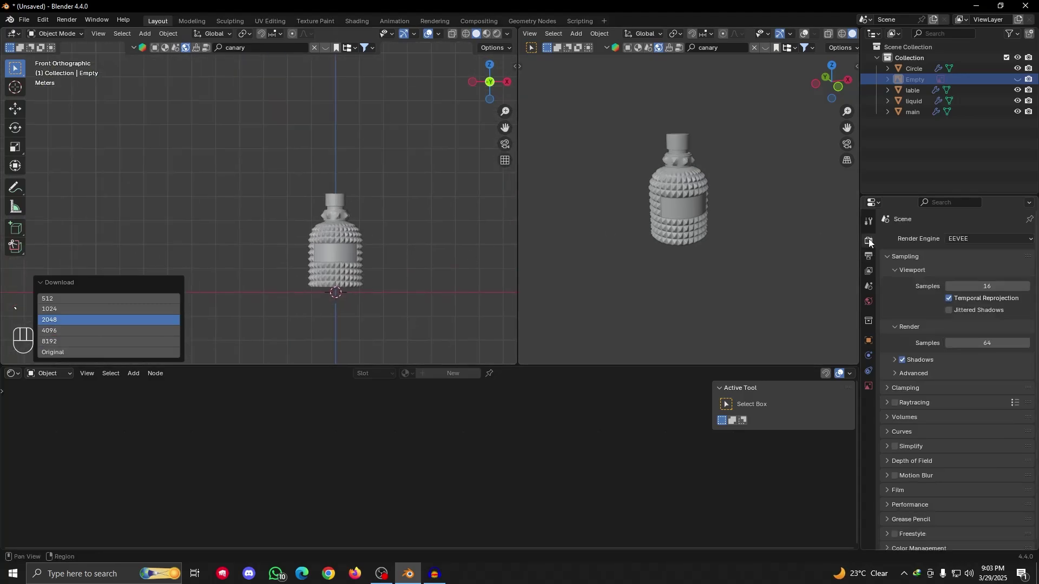
click(964, 239)
click(962, 275)
click(969, 265)
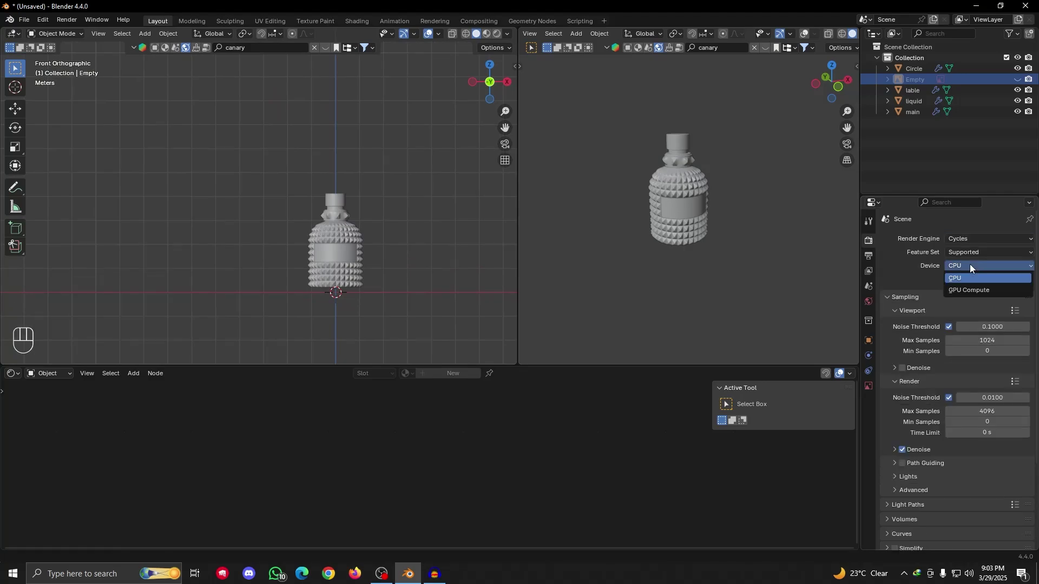
click(962, 289)
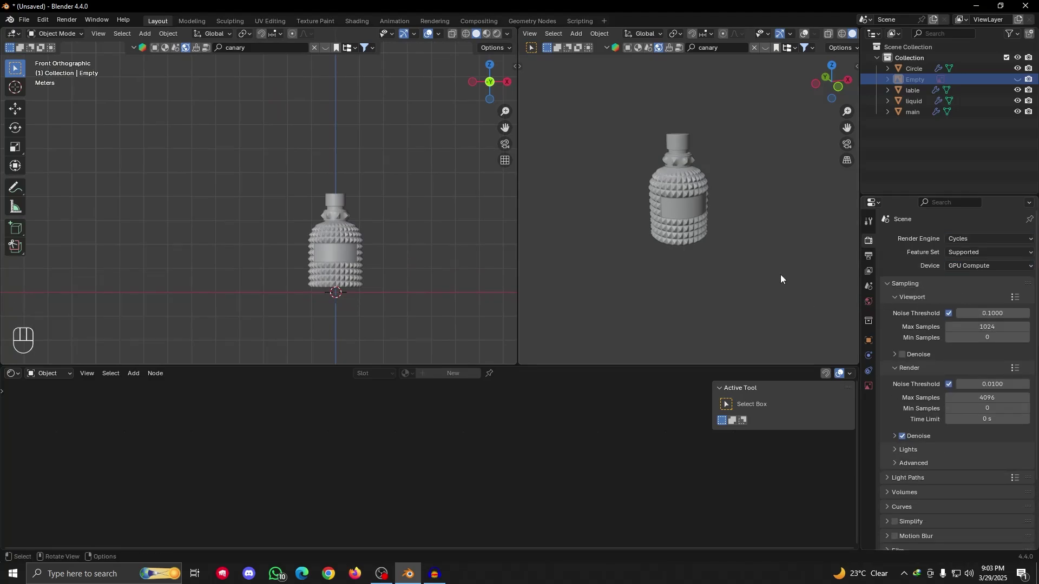
Switch the second viewport to rendered shading to show the bottle in the Canary Wharf environment
scroll(829, 35, down, 3)
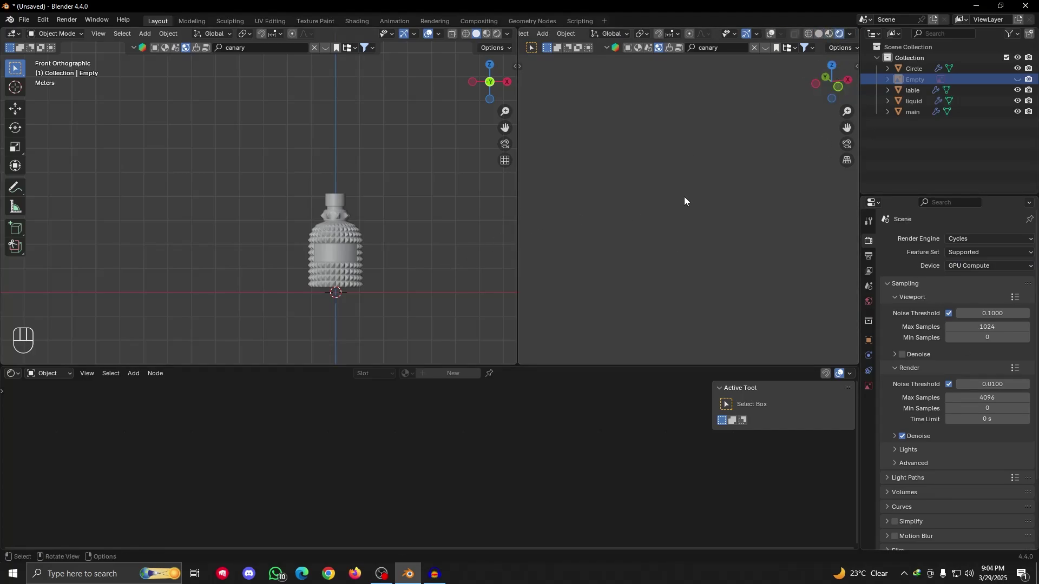
scroll(676, 257, down, 4)
alt+drag(674, 258, 729, 287)
key(grave)
click(617, 182)
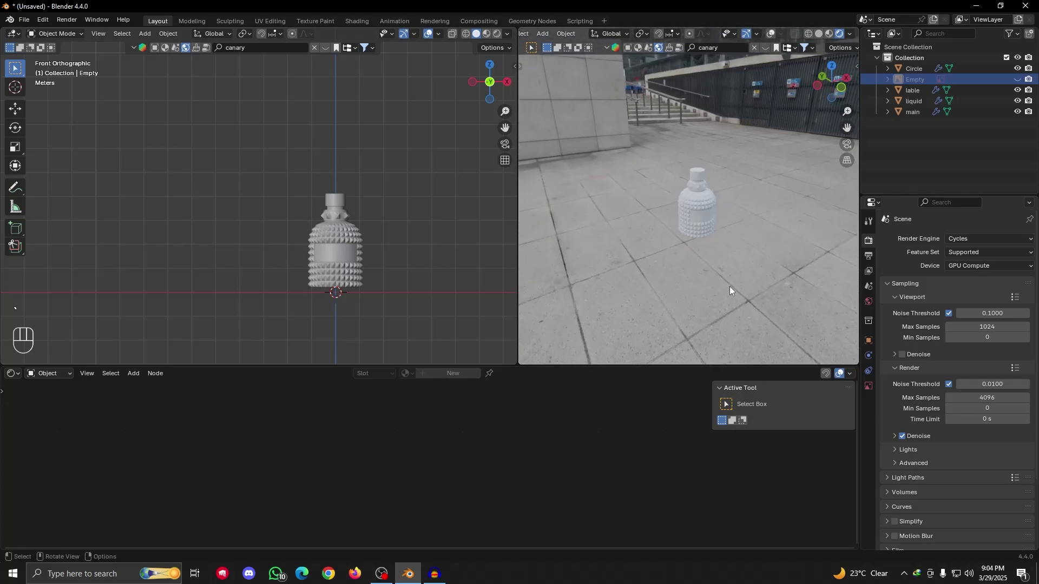
Select the main bottle body and switch the modelling viewport to Material Preview shading
alt+shift+drag(447, 248, 429, 207)
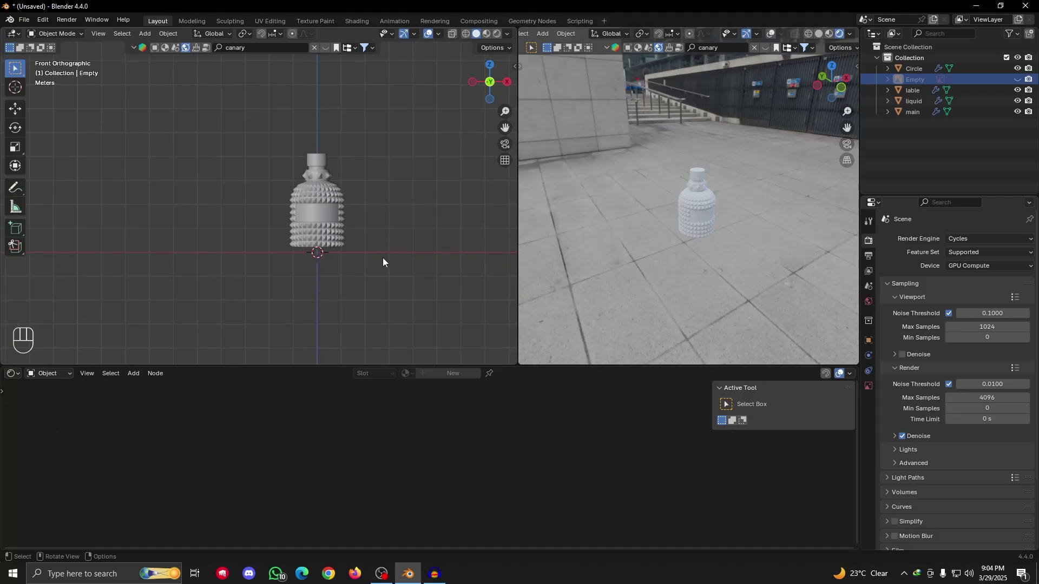
alt+drag(339, 260, 310, 197)
click(309, 197)
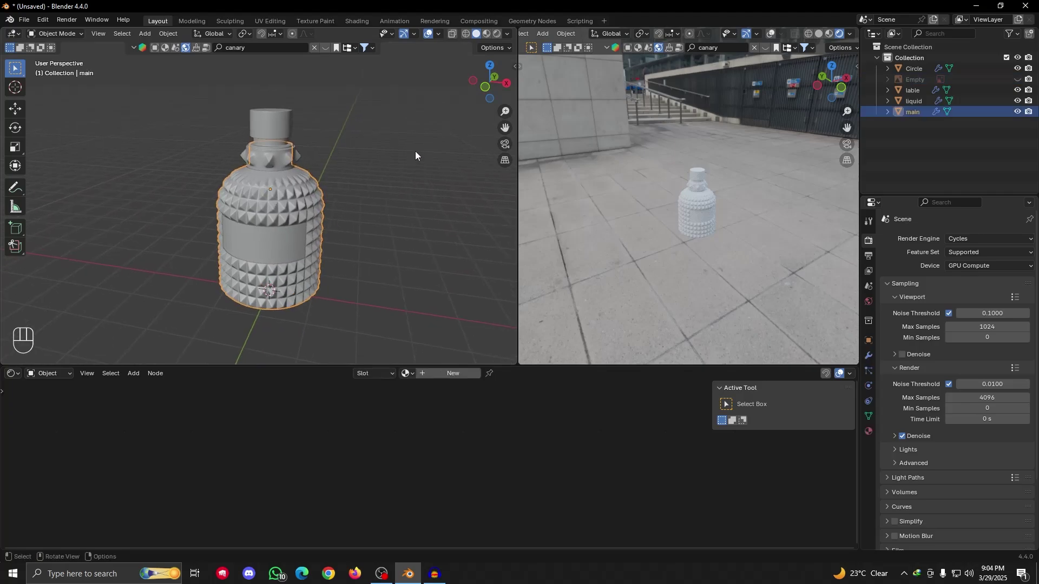
click(487, 34)
mouse_move(206, 276)
alt+shift+mouse_down()
mouse_move(307, 242)
mouse_move(345, 248)
alt+shift+mouse_up()
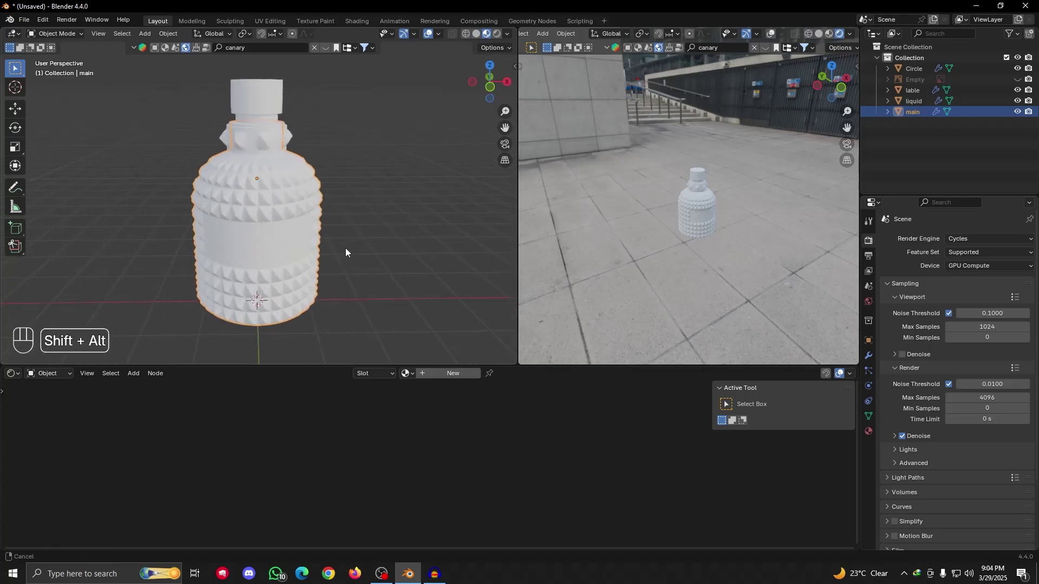
scroll(344, 249, up, 2)
click(343, 253)
click(249, 184)
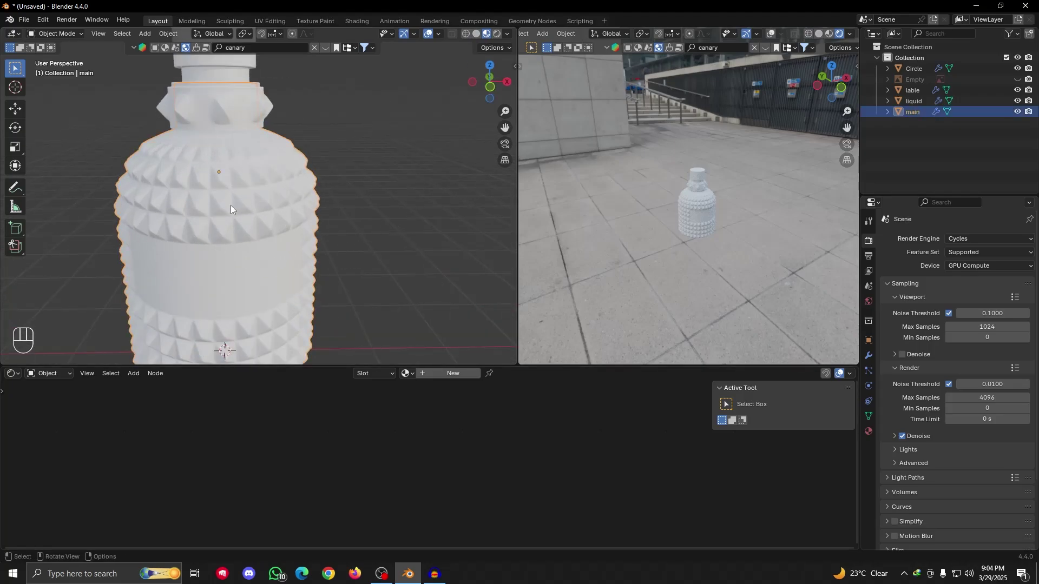
scroll(232, 207, down, 2)
mouse_move(254, 227)
alt+mouse_down()
mouse_move(299, 213)
mouse_move(259, 220)
alt+mouse_up()
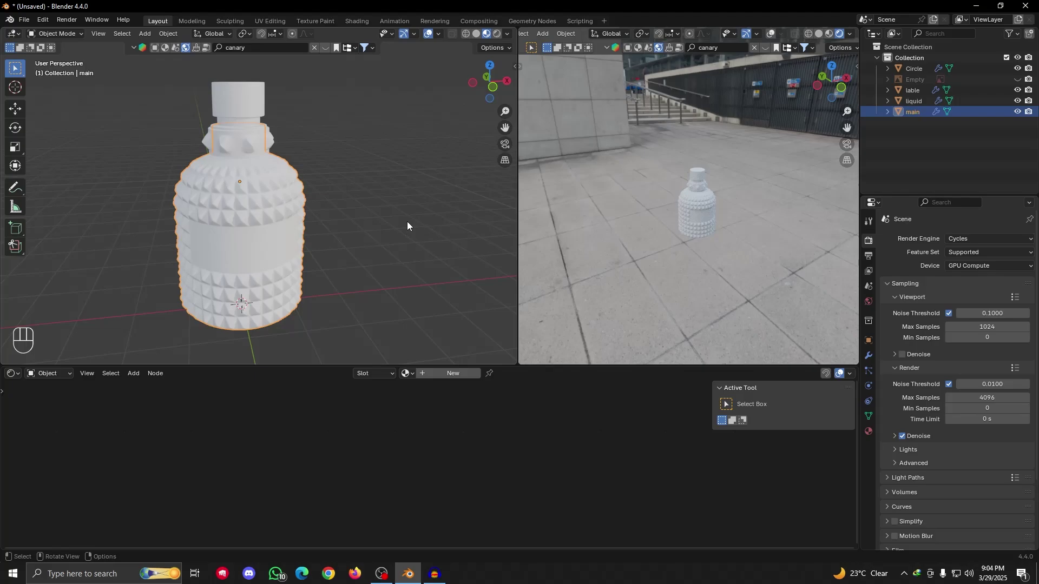
Create a new material for the main bottle body and spread its Principled BSDF and Material Output nodes apart
click(452, 373)
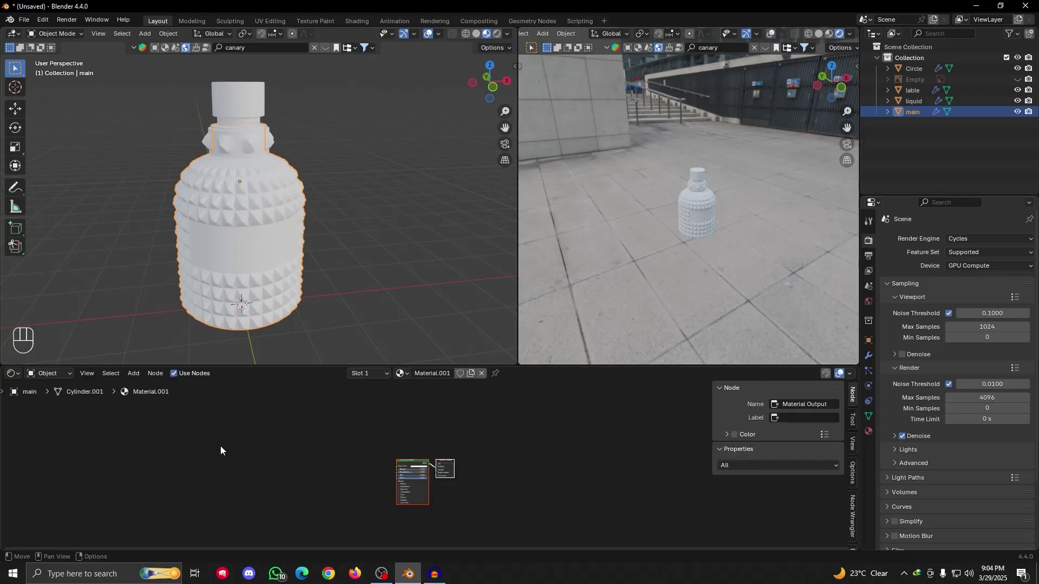
scroll(436, 472, up, 4)
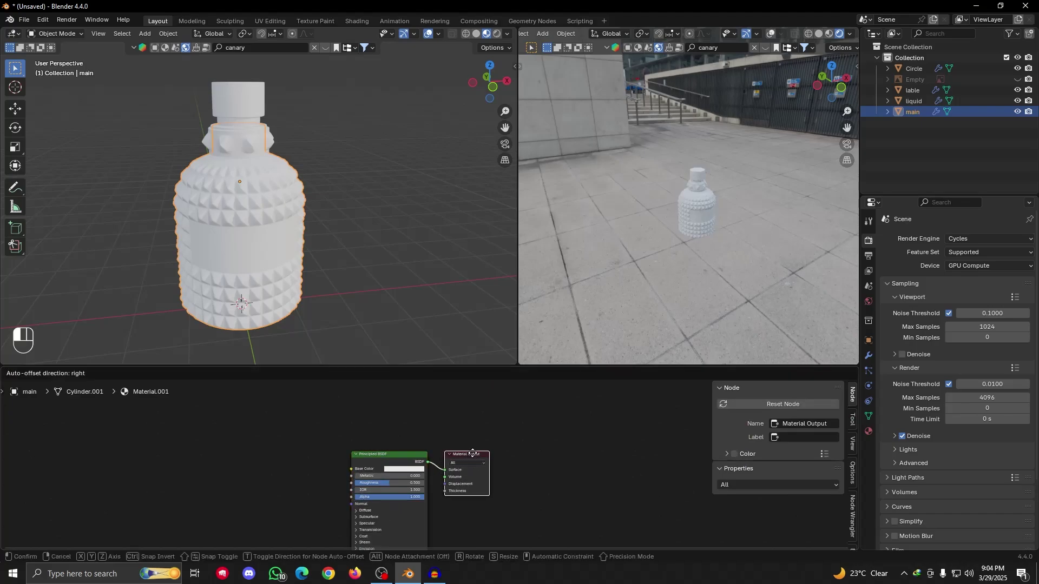
drag(472, 459, 575, 454)
drag(389, 456, 349, 439)
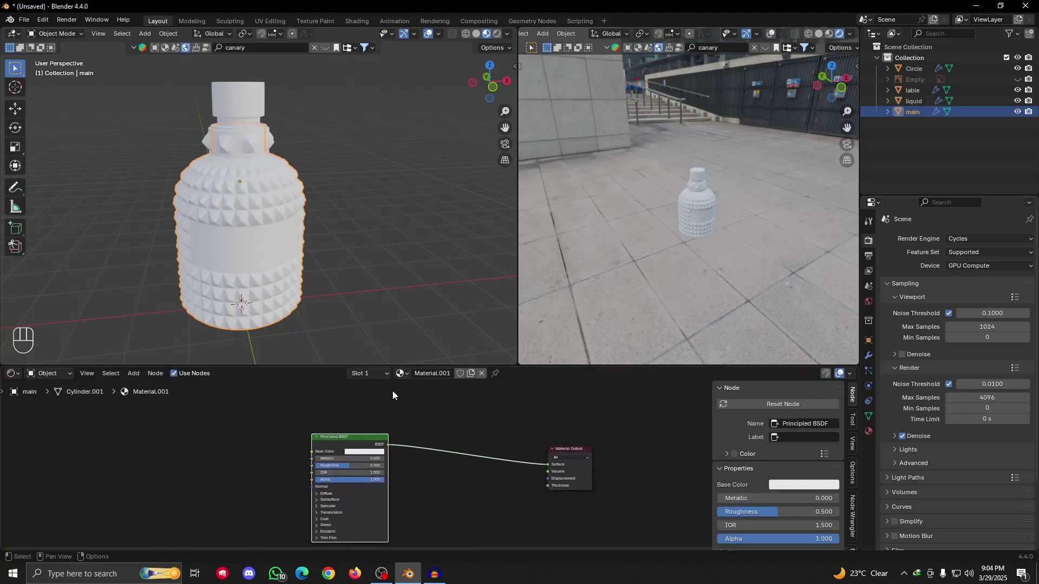
Add a Glass BSDF node to the main body's material, connect it to the Material Output's Surface, and move the Principled BSDF aside
scroll(413, 422, down, 4)
alt+shift+drag(409, 426, 366, 464)
scroll(376, 433, up, 3)
drag(285, 468, 258, 485)
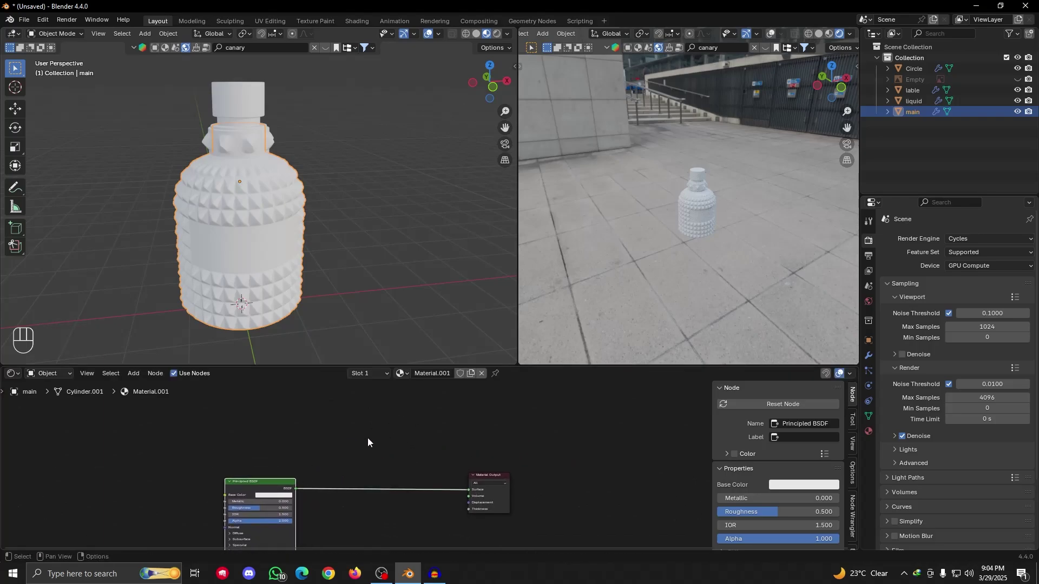
key(shift+a)
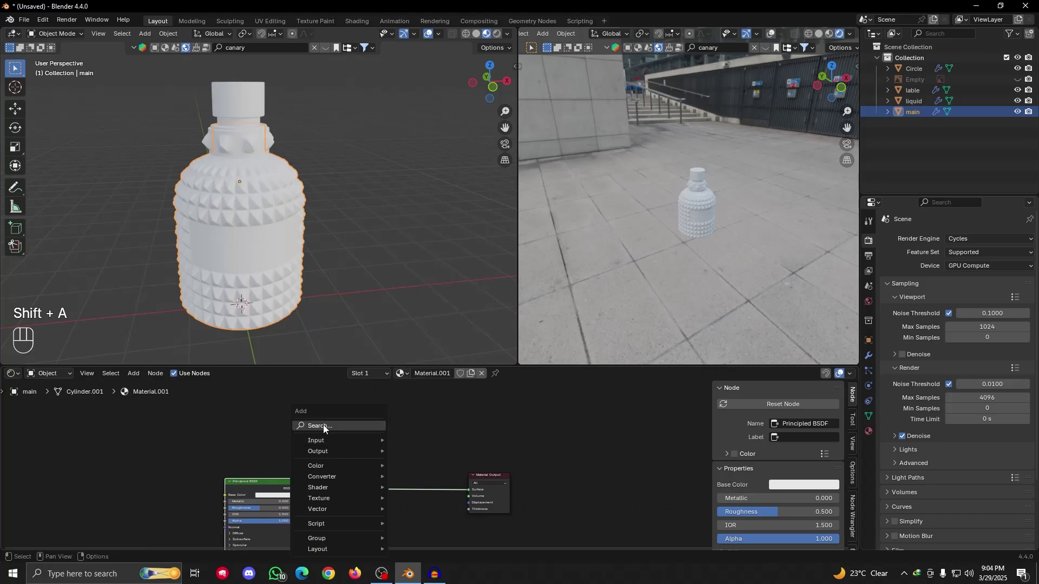
click(323, 424)
text(glas)
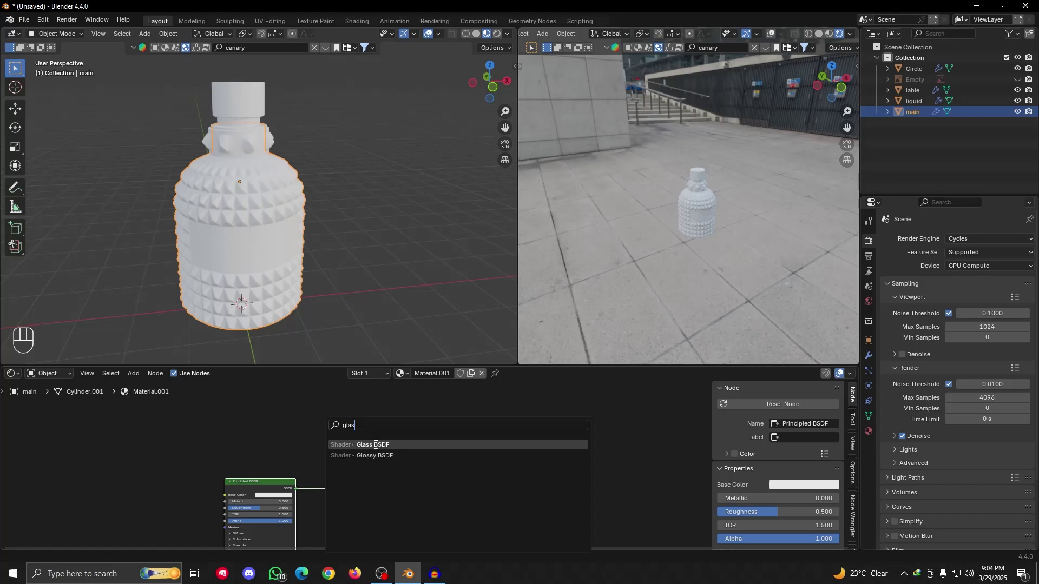
click(373, 445)
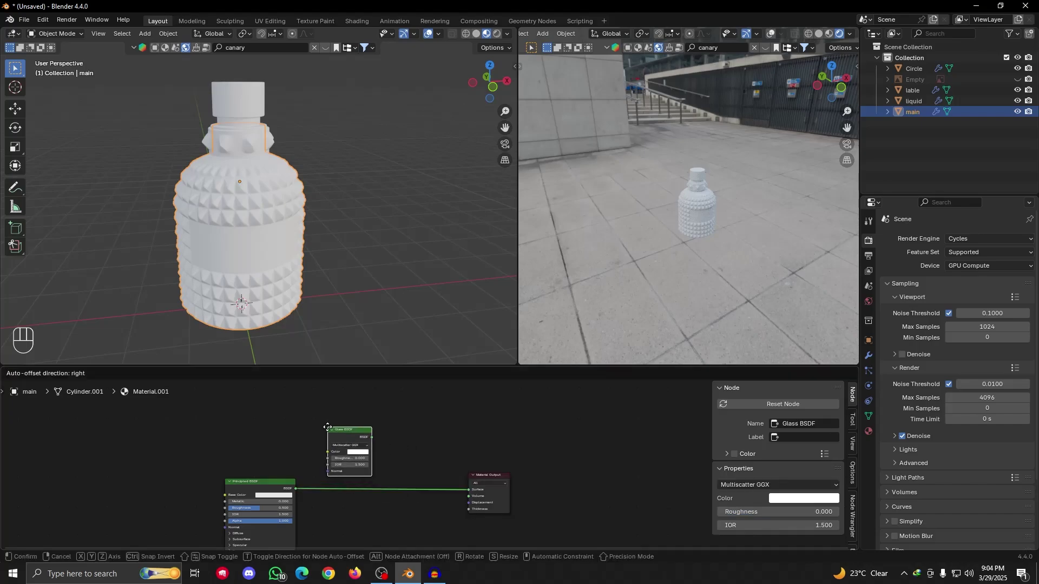
click(353, 469)
drag(372, 437, 468, 490)
drag(260, 481, 186, 497)
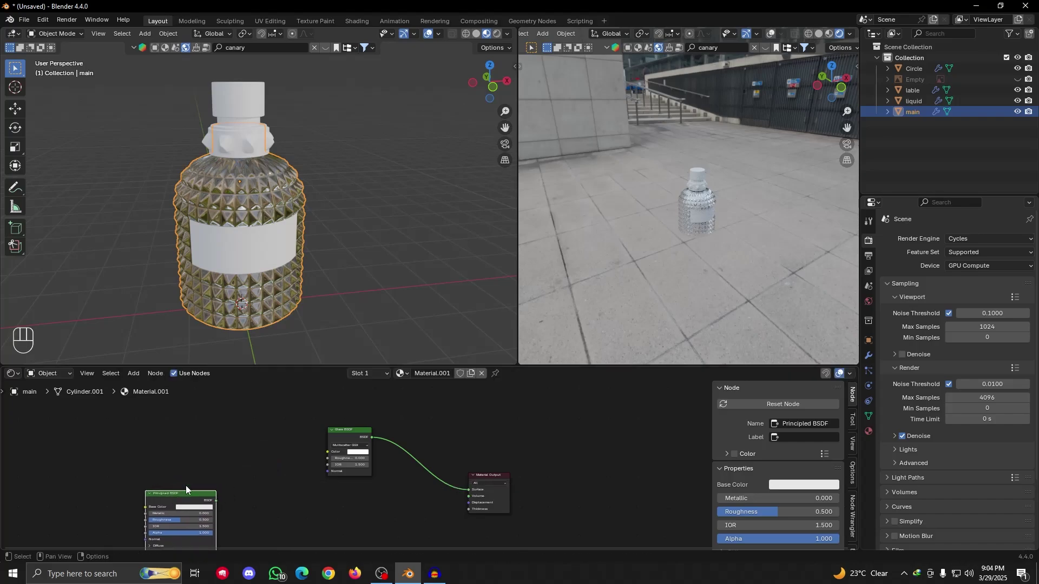
Examine the glass bottle body from the front in both viewports
key(KP_1)
scroll(785, 250, up, 4)
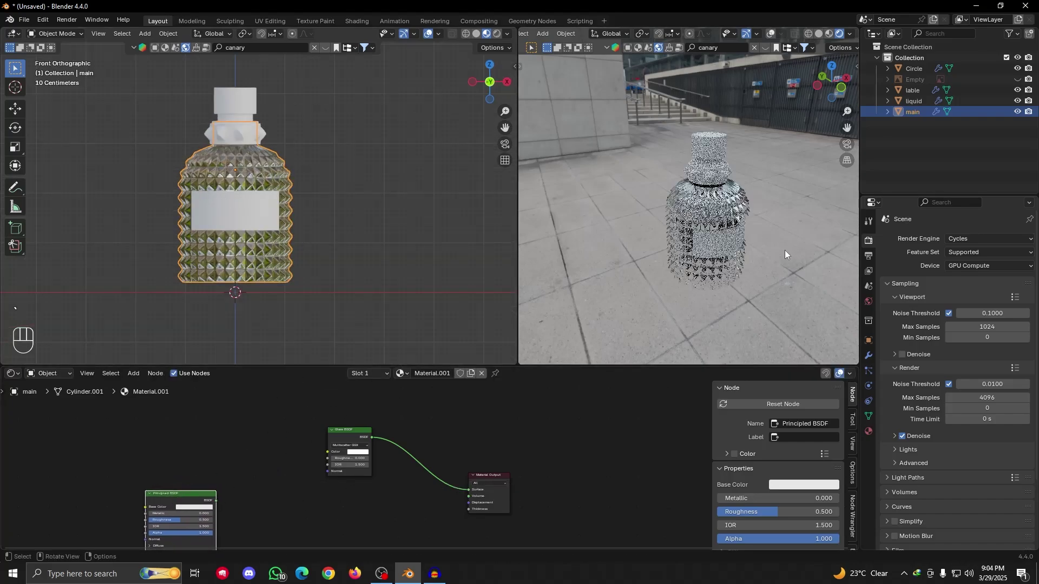
key(grave)
scroll(715, 233, up, 3)
alt+shift+drag(722, 299, 713, 276)
scroll(713, 276, up, 2)
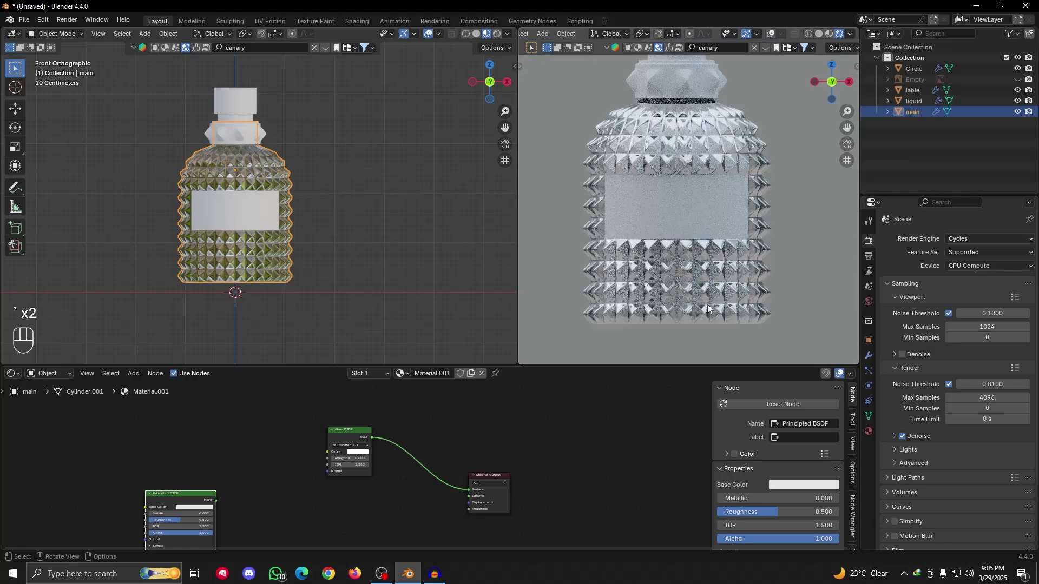
scroll(538, 425, up, 3)
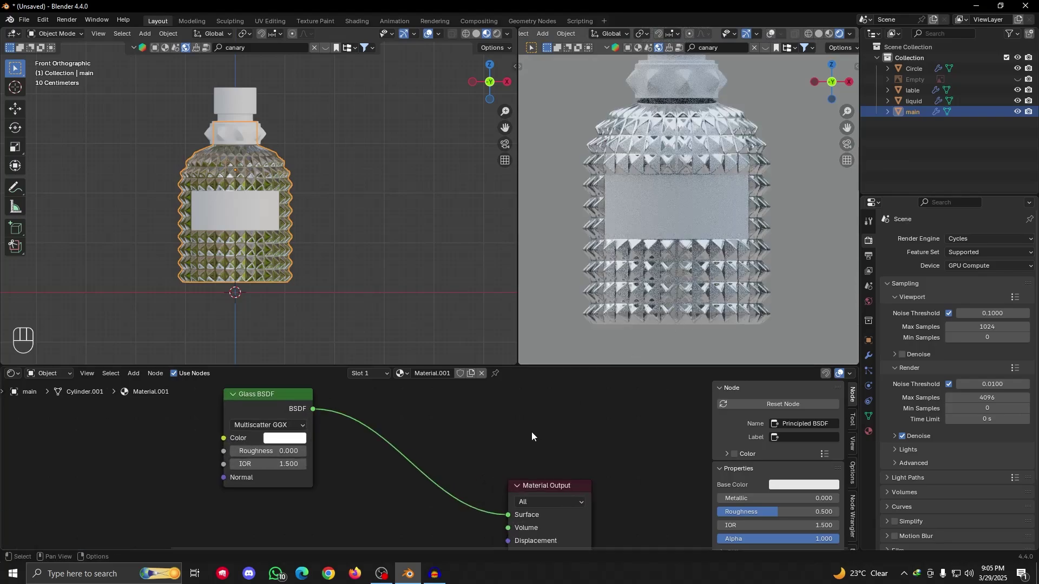
alt+drag(686, 210, 727, 212)
click(715, 201)
scroll(294, 443, up, 3)
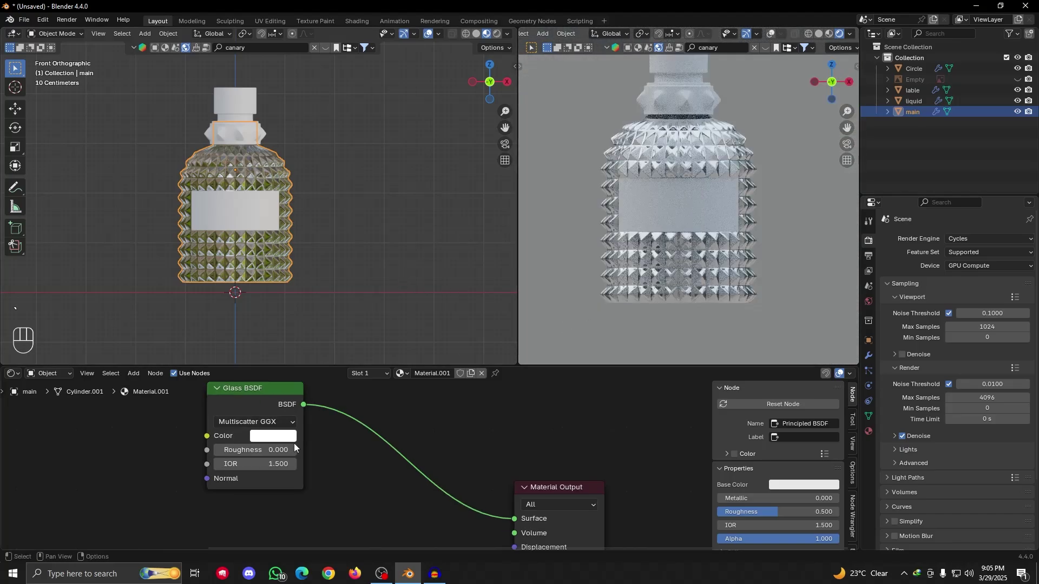
Try an IOR of 1.300 on the main body's Glass BSDF and set it back to 1.500
mouse_move(233, 465)
mouse_down()
mouse_move(184, 466)
mouse_move(233, 466)
mouse_move(217, 466)
mouse_up()
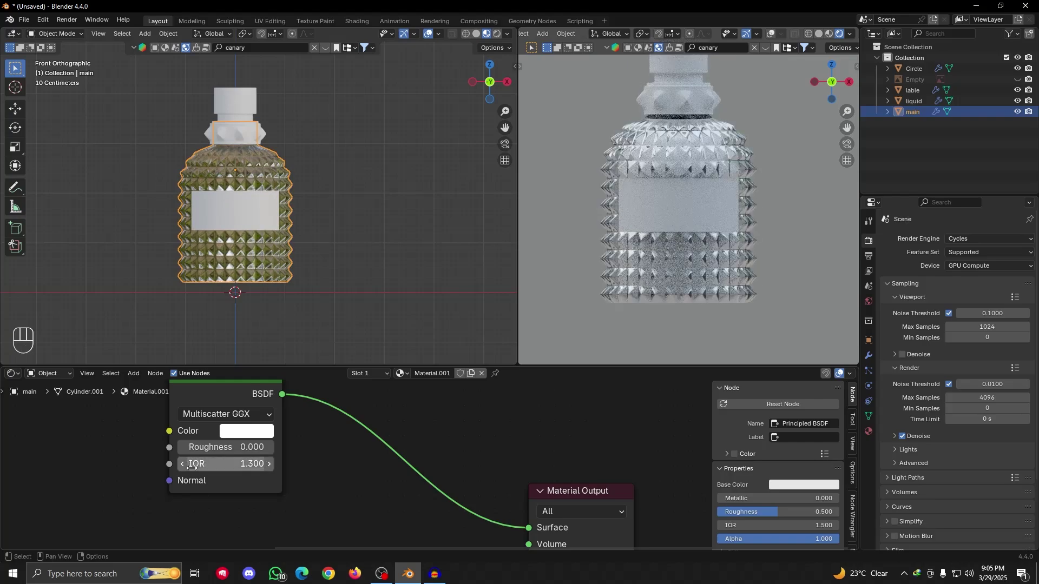
click(232, 466)
drag(232, 466, 239, 466)
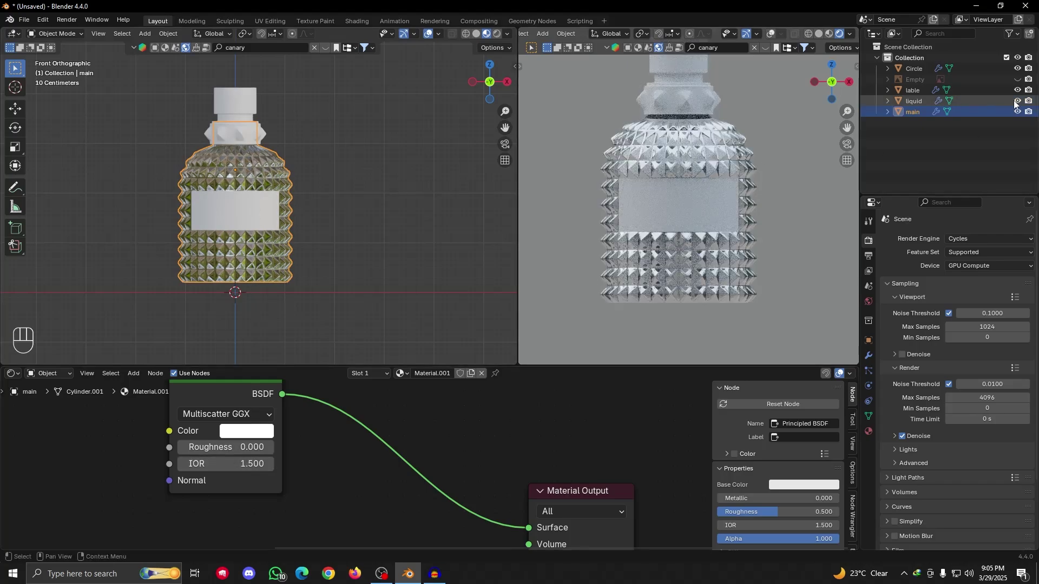
Create a new material for the liquid object and move its Material Output node away from the Principled BSDF
click(972, 102)
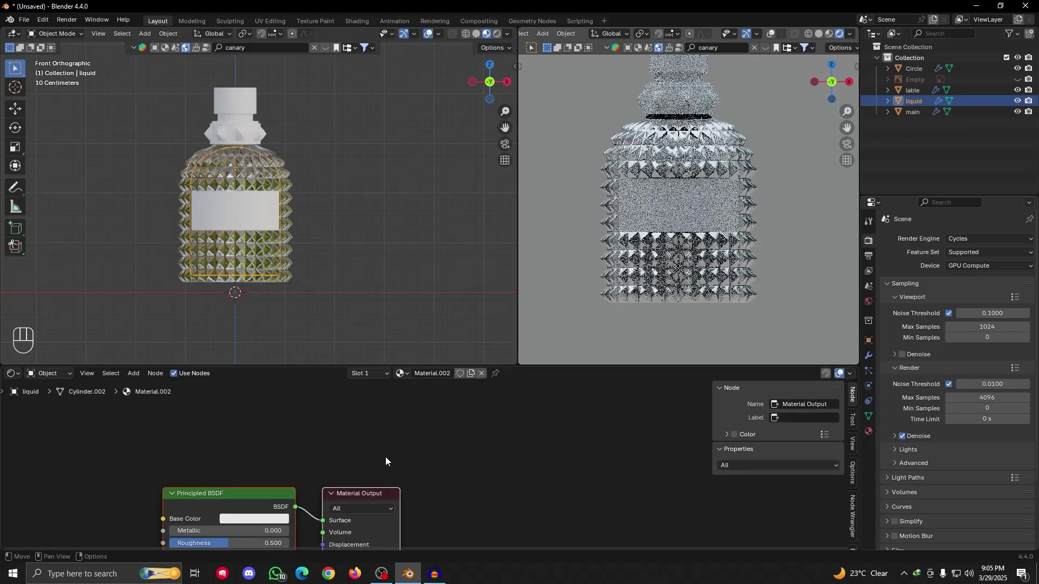
scroll(385, 461, down, 2)
drag(388, 484, 511, 471)
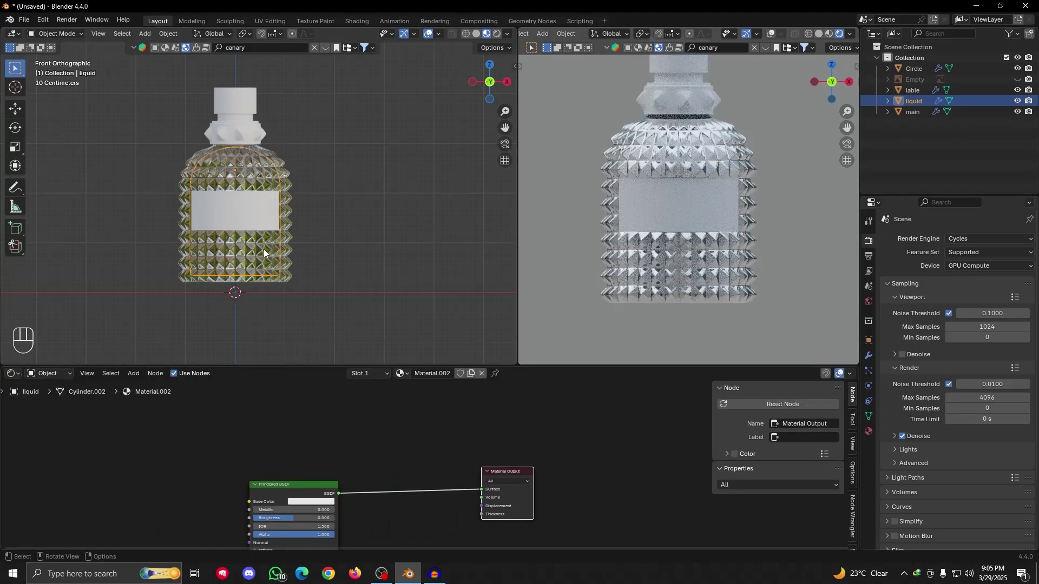
Add a Glass BSDF to the liquid's material, connect it to the Material Output's Surface, and move the Principled BSDF aside
key(shift+a)
click(325, 425)
click(382, 437)
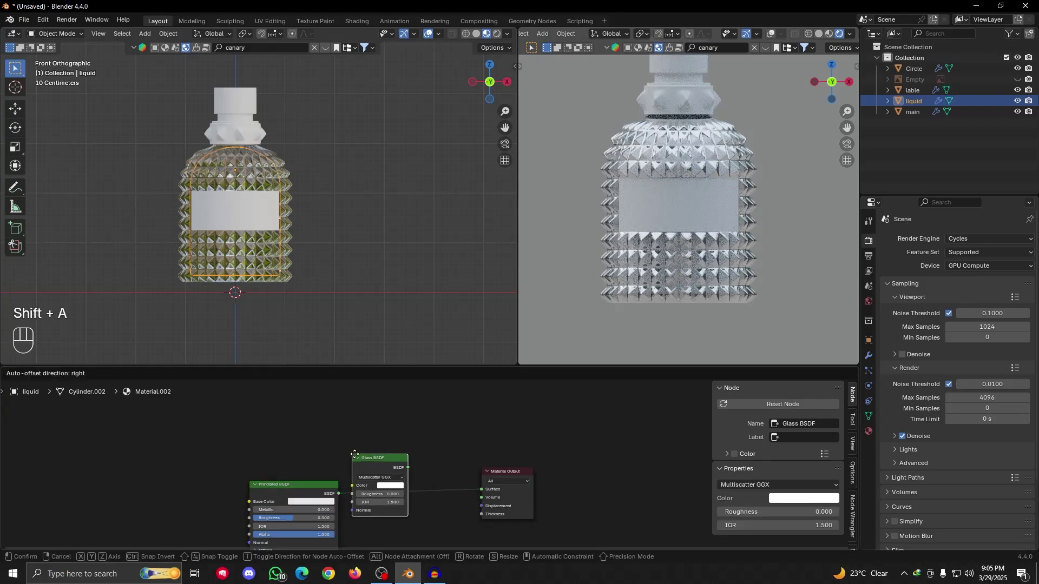
click(377, 471)
drag(430, 483, 485, 489)
click(338, 489)
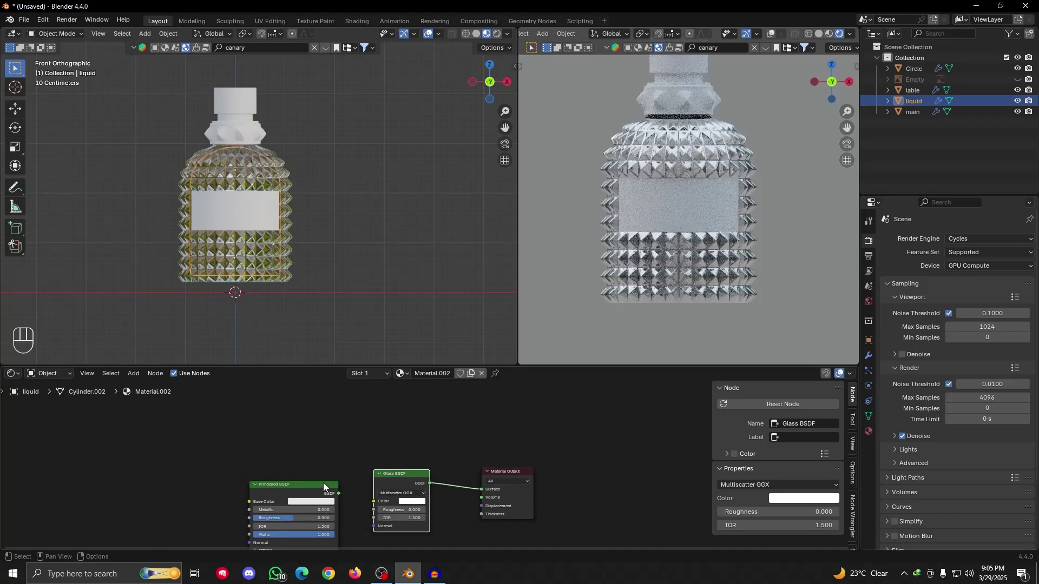
drag(288, 490, 238, 480)
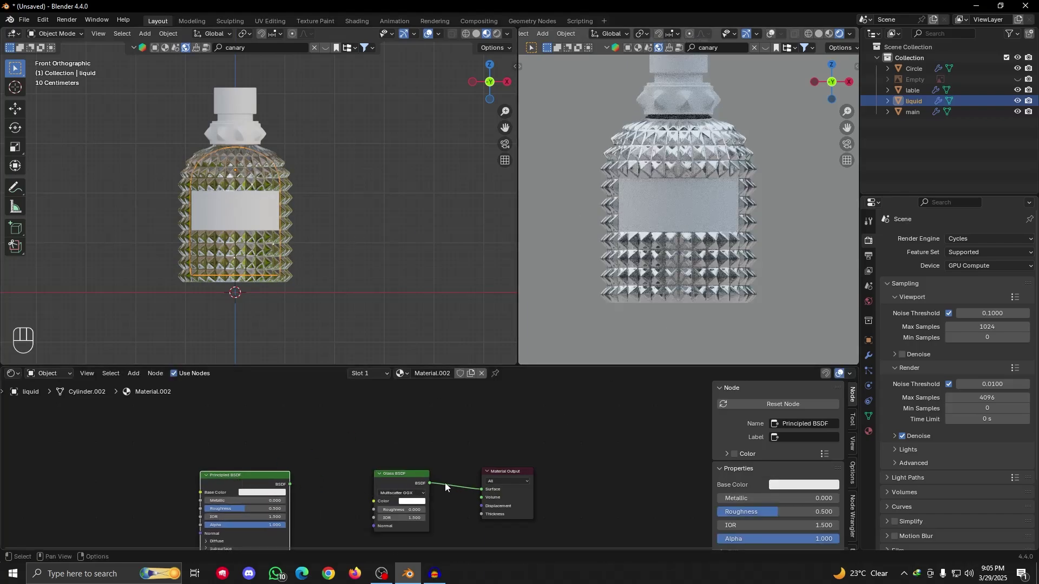
Examine how the glass body and liquid look in the rendered and material preview viewports
scroll(445, 483, up, 4)
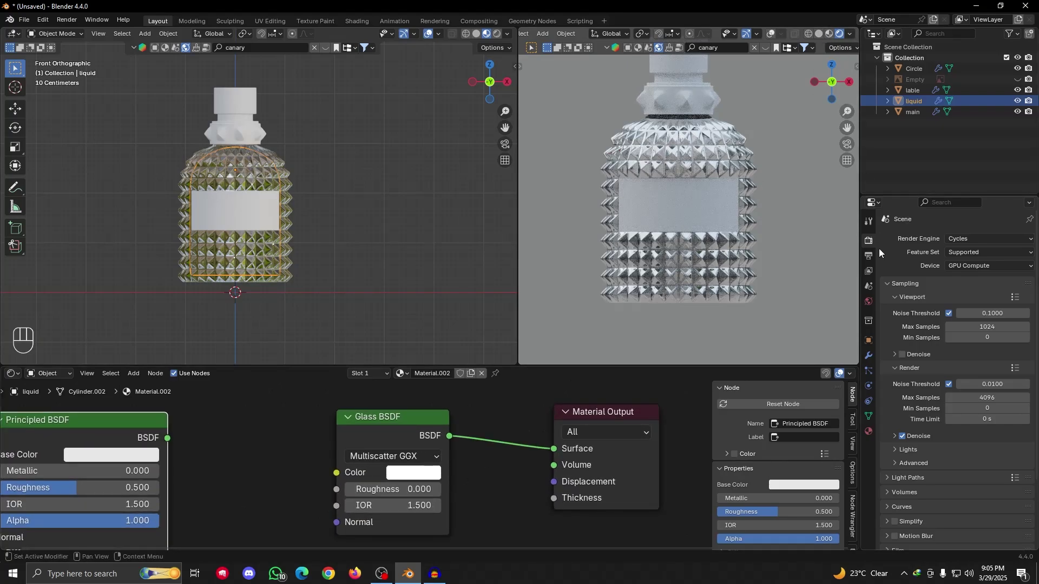
scroll(836, 31, down, 2)
scroll(701, 192, down, 6)
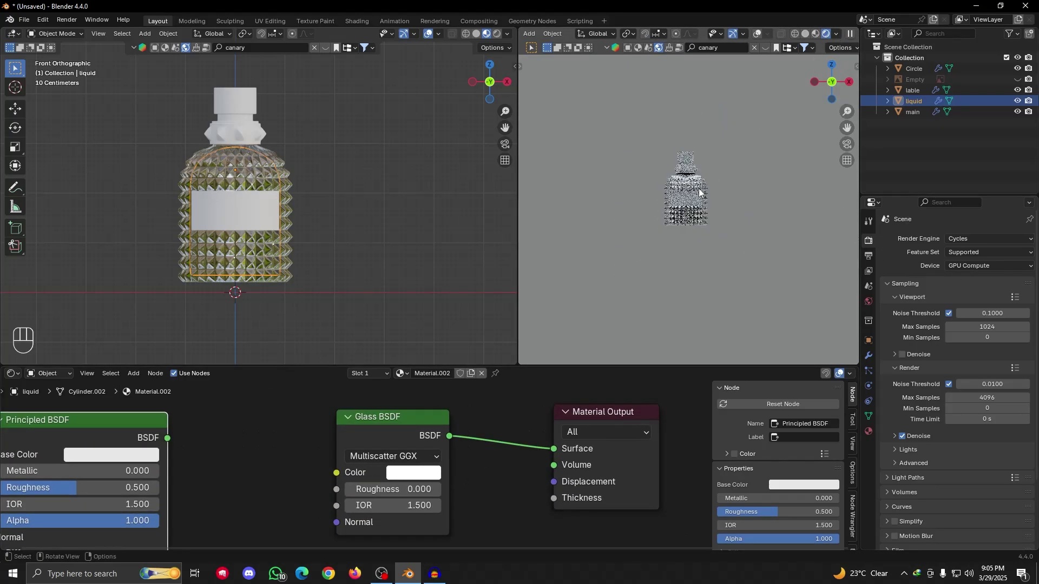
alt+drag(693, 211, 670, 197)
scroll(683, 285, up, 6)
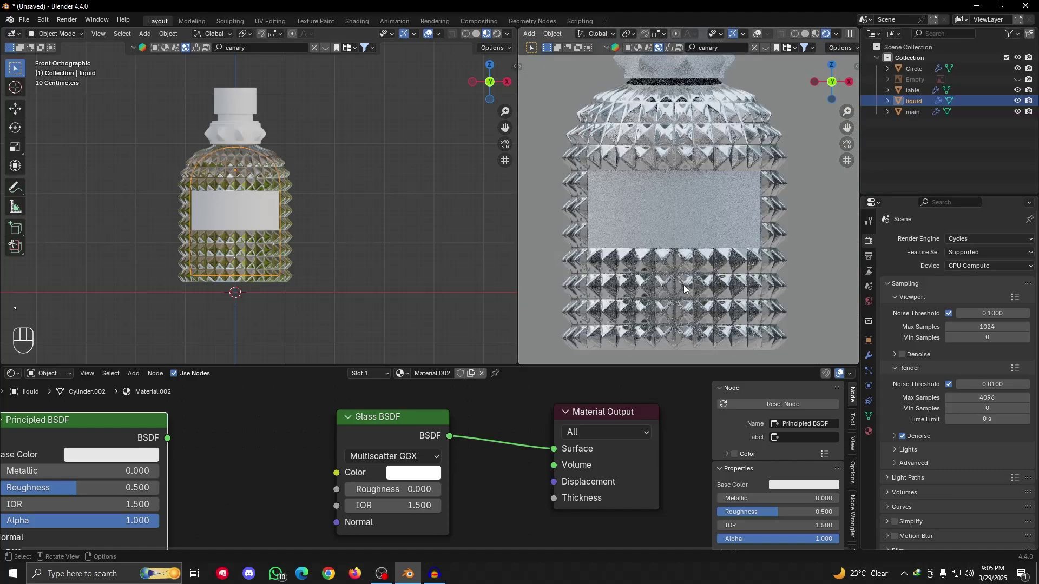
alt+drag(197, 219, 320, 245)
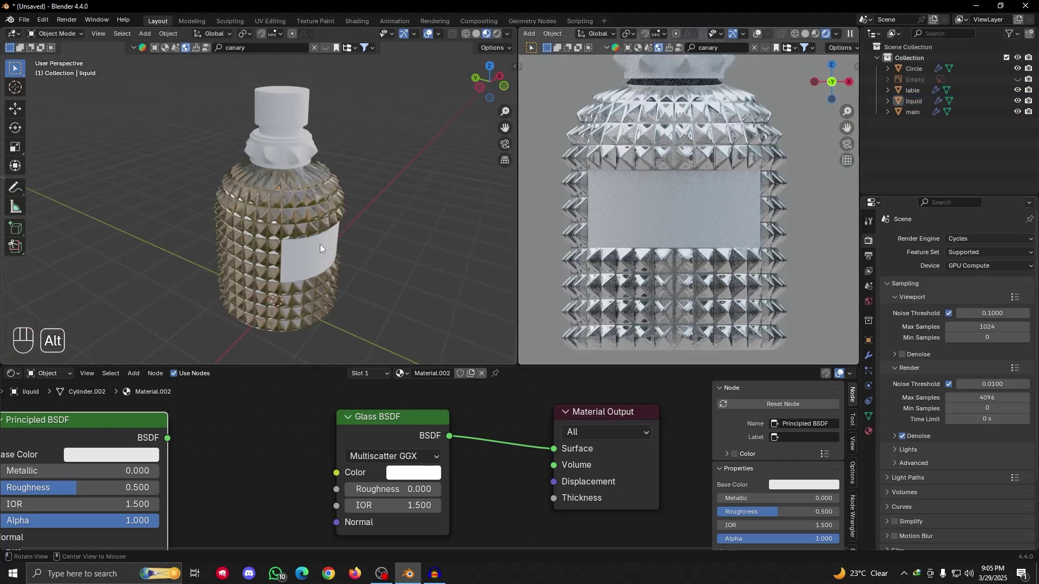
scroll(330, 259, up, 6)
scroll(324, 257, down, 1)
Select the main bottle body and enable the Face Orientation overlay in the modelling viewport
click(318, 257)
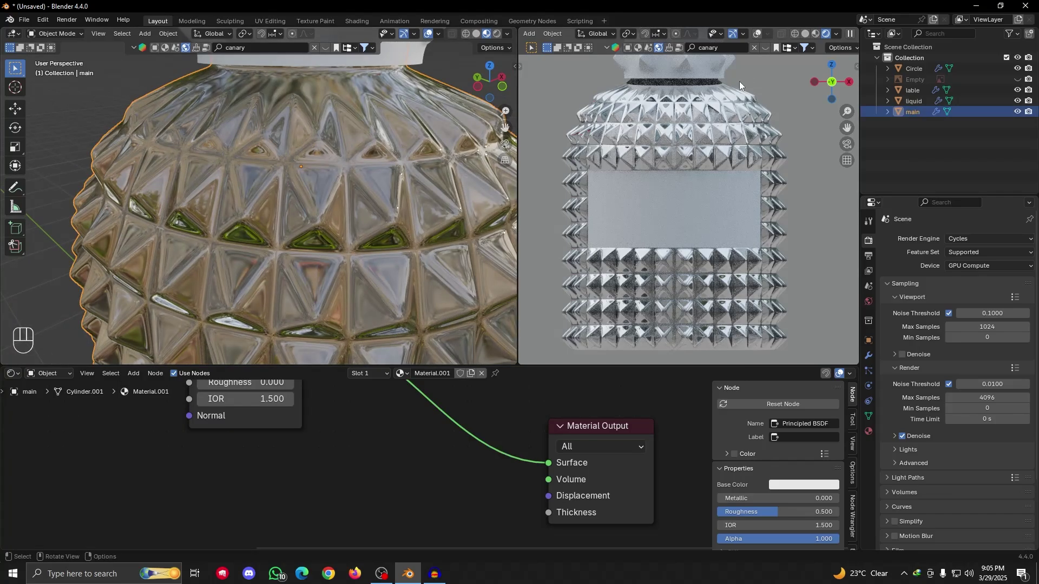
click(439, 33)
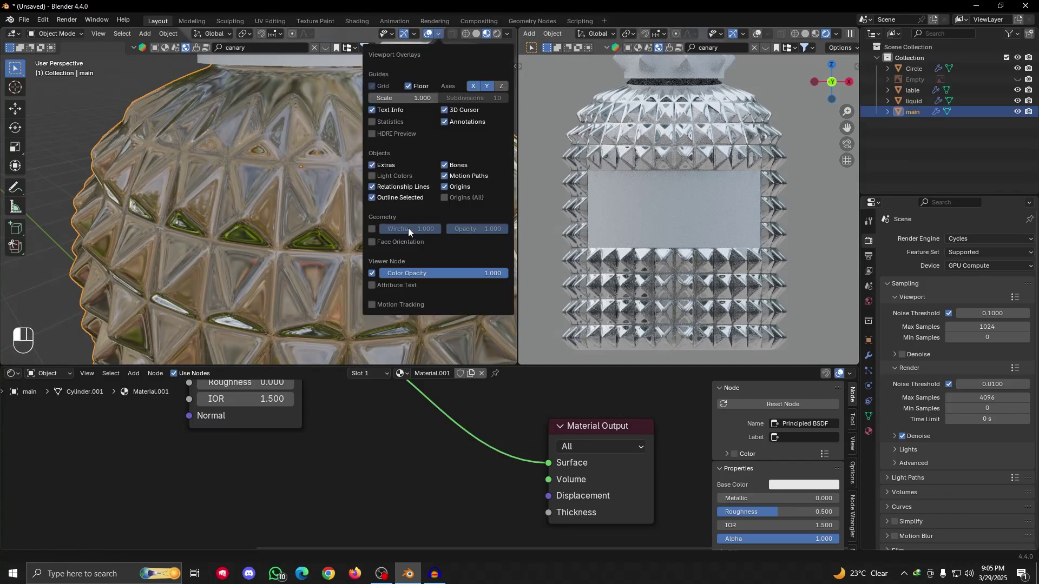
click(382, 244)
scroll(210, 235, down, 7)
alt+drag(299, 238, 281, 226)
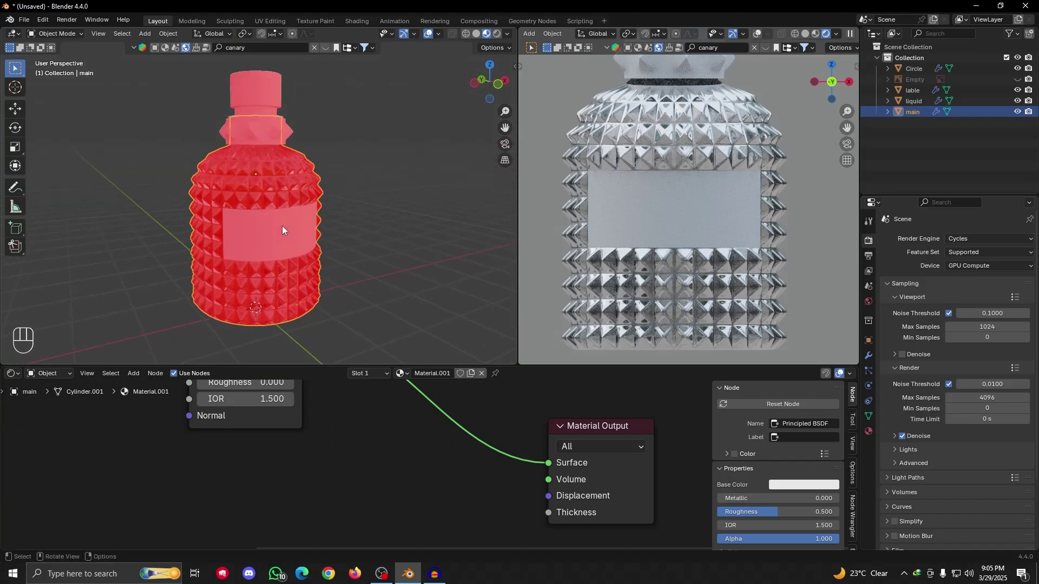
Recalculate the normals of all faces of the main bottle body in Edit Mode and return to Object Mode
key(Tab)
key(Tab)
key(Tab)
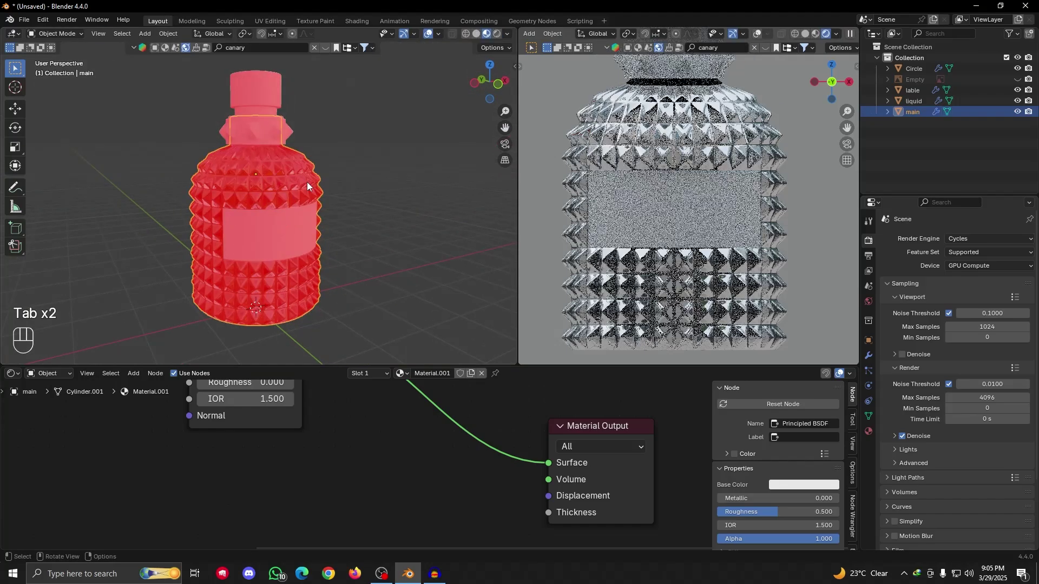
key(a)
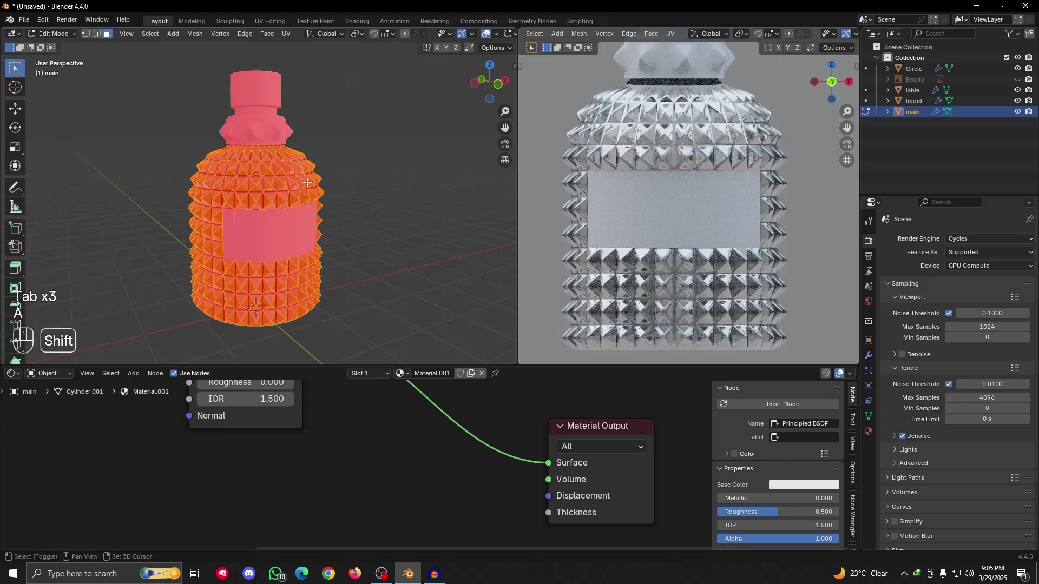
key(shift+n)
middle_drag(362, 221, 347, 239)
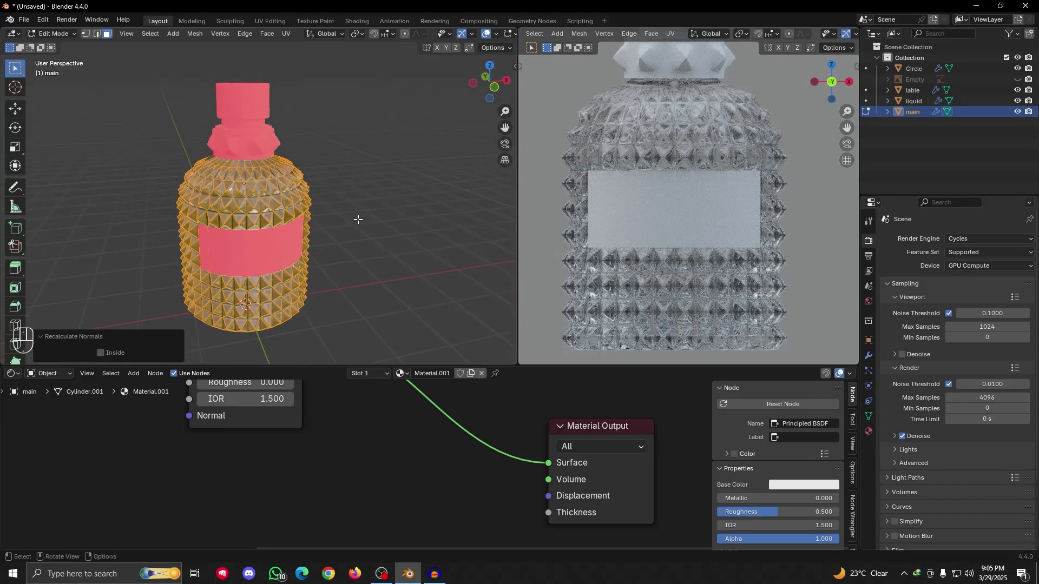
key(Tab)
Examine the body's glass shading and the face orientation of the cap and collar
scroll(355, 228, up, 3)
middle_drag(367, 200, 378, 214)
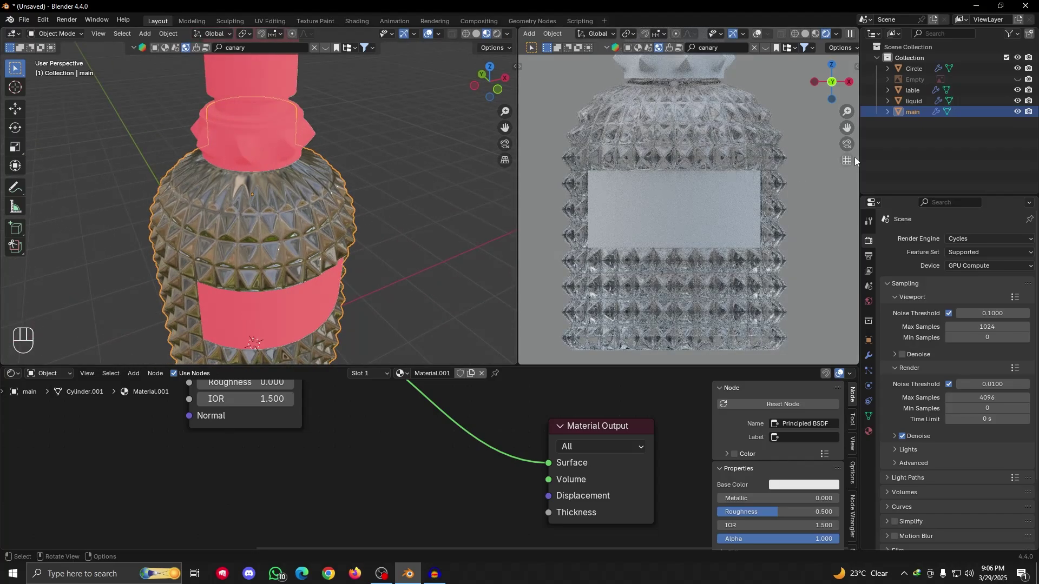
scroll(674, 222, down, 3)
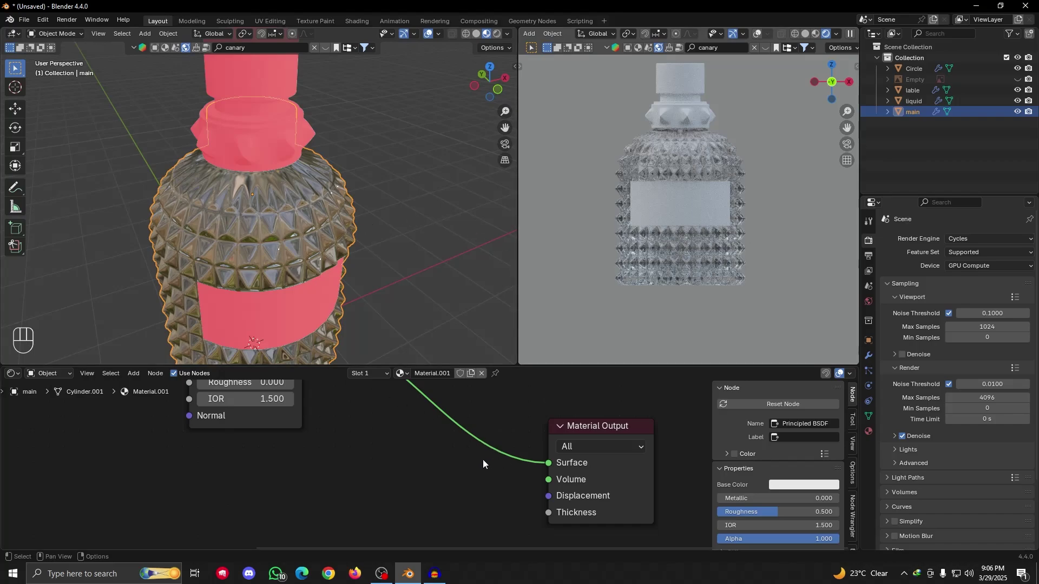
scroll(425, 455, down, 4)
alt+shift+drag(378, 424, 400, 461)
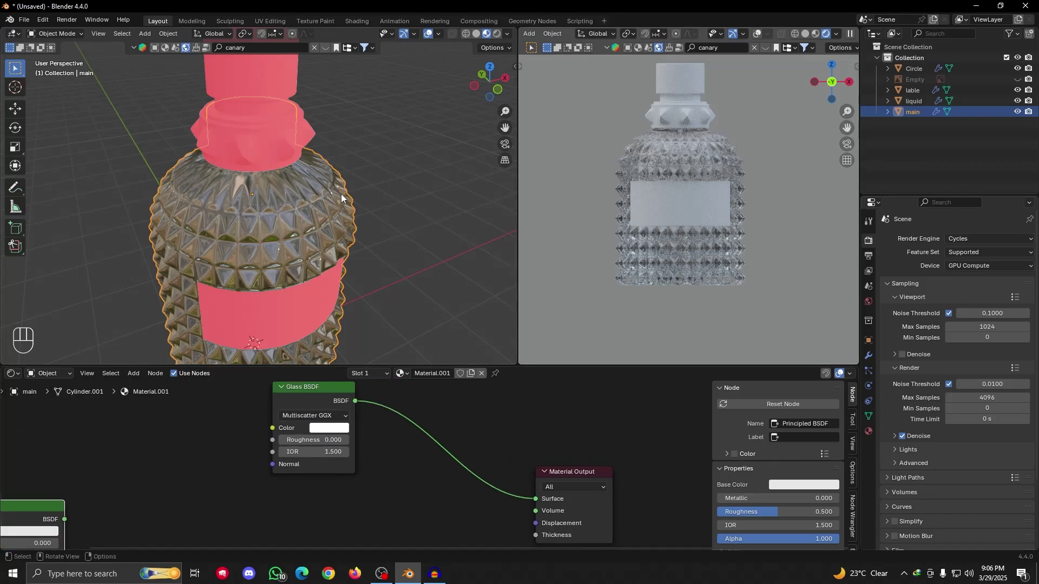
middle_drag(327, 204, 304, 173)
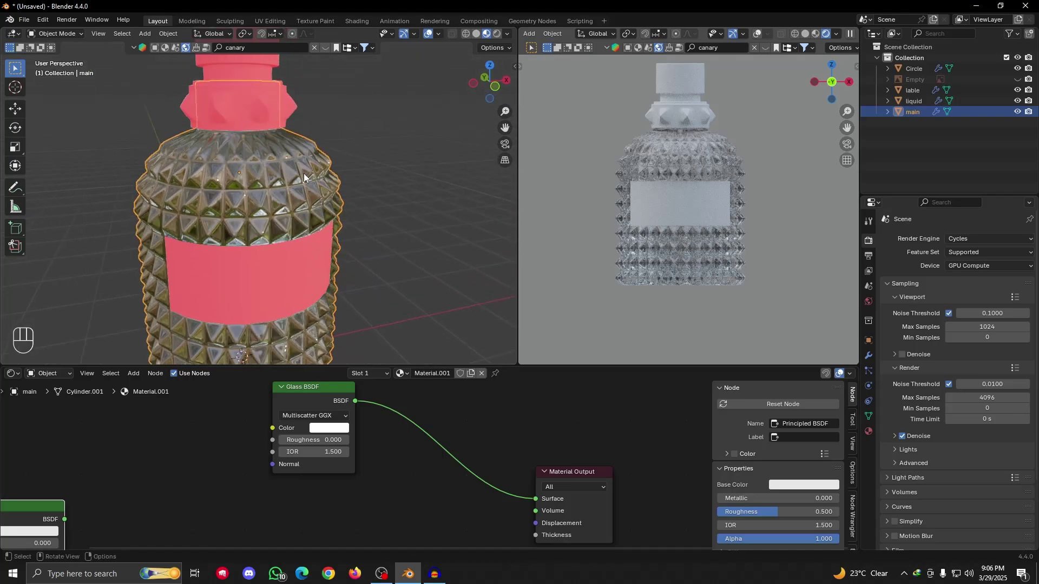
scroll(253, 186, down, 2)
alt+shift+drag(285, 187, 298, 231)
scroll(299, 231, up, 2)
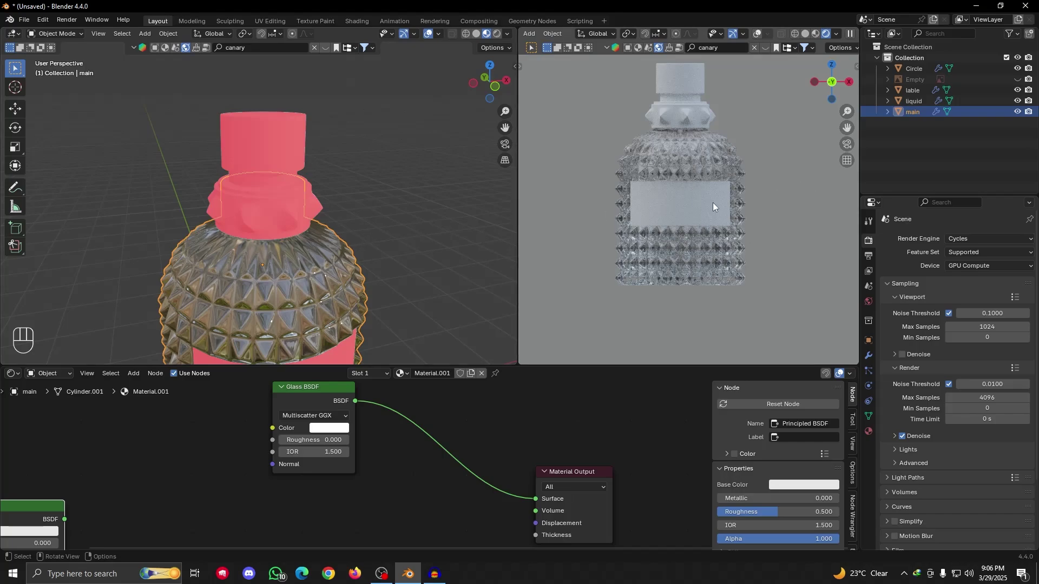
Recalculate the normals of all faces of the cap and collar in Edit Mode and return to Object Mode
click(439, 34)
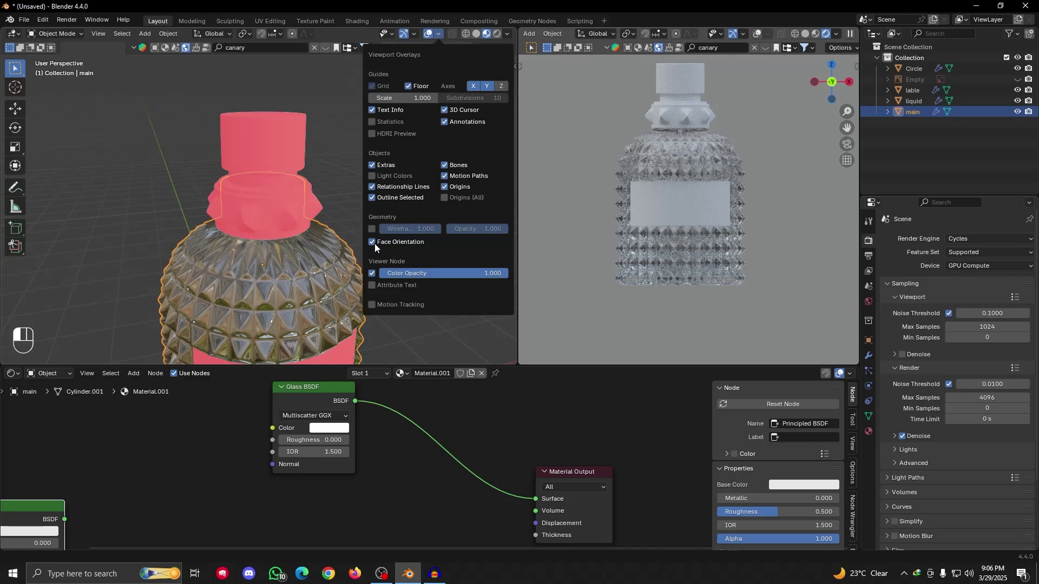
click(273, 142)
scroll(287, 165, down, 4)
alt+drag(299, 190, 299, 239)
scroll(276, 185, up, 4)
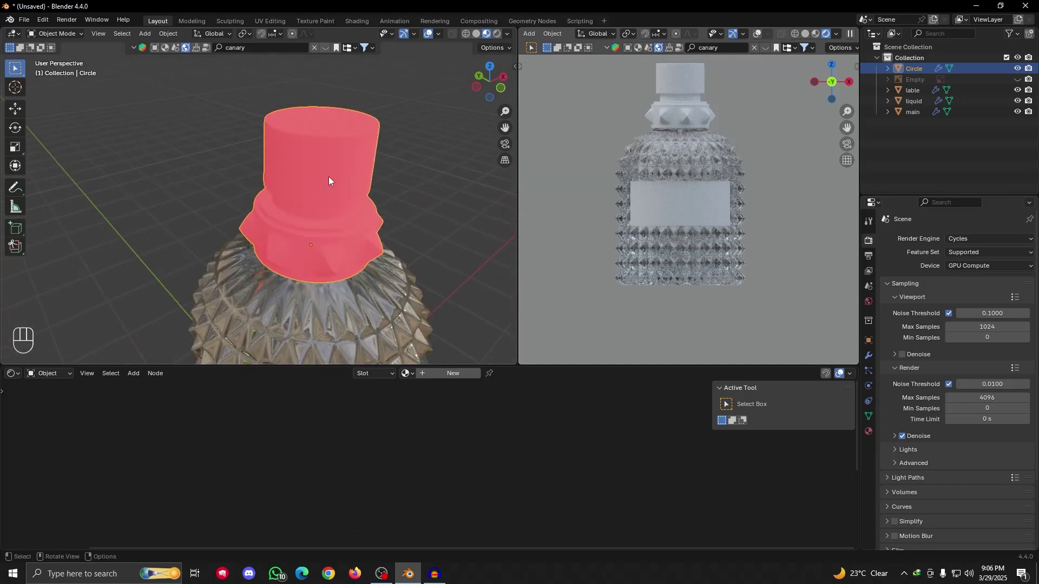
key(Tab)
key(a)
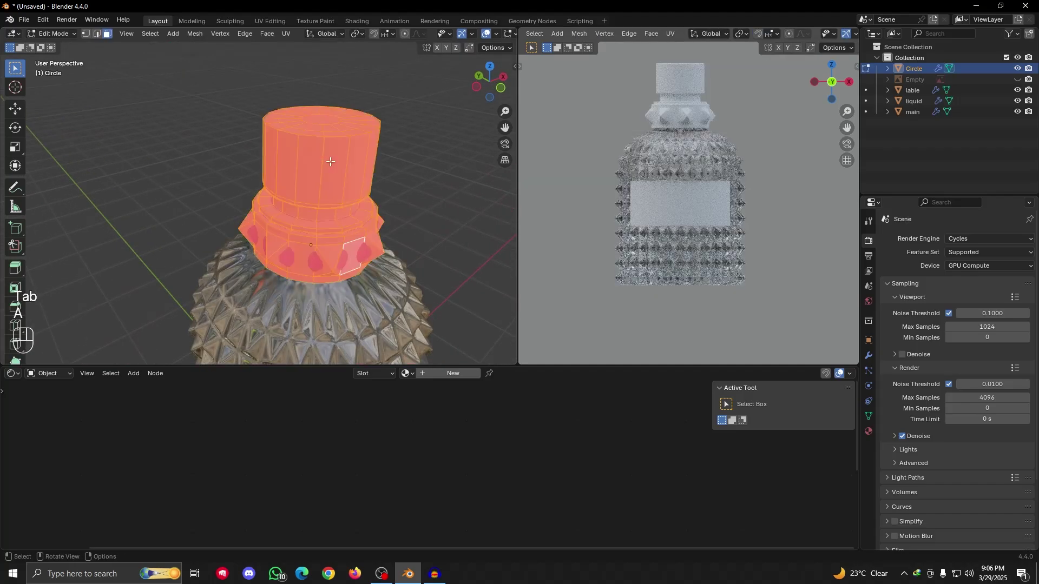
key(shift+b)
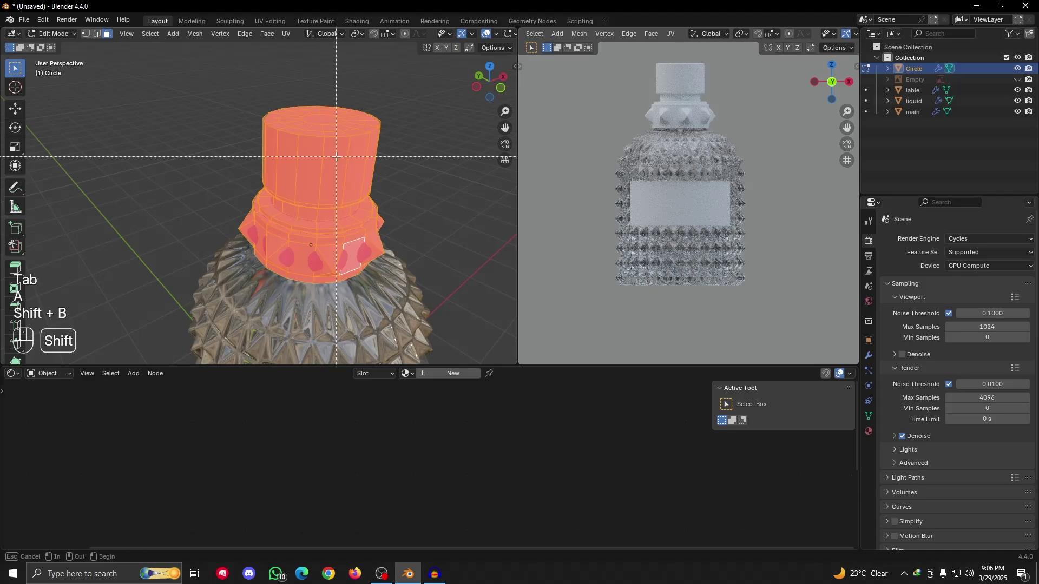
key(shift+n)
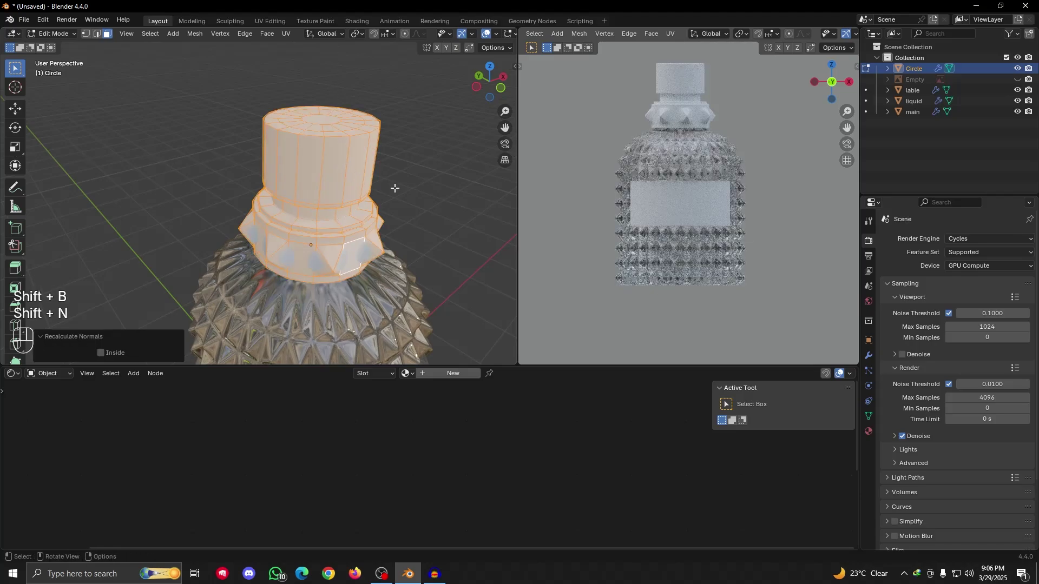
alt+drag(394, 186, 374, 159)
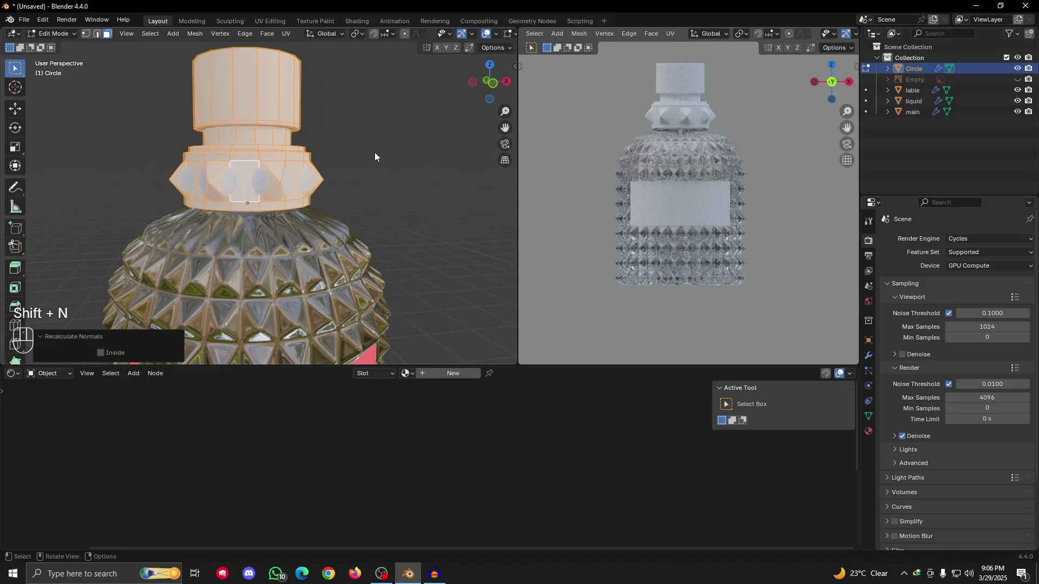
key(Tab)
Recalculate the normals of all faces of the front label in Edit Mode and return to Object Mode
scroll(374, 151, down, 6)
click(261, 261)
scroll(261, 262, up, 2)
alt+shift+drag(293, 293, 304, 244)
key(Tab)
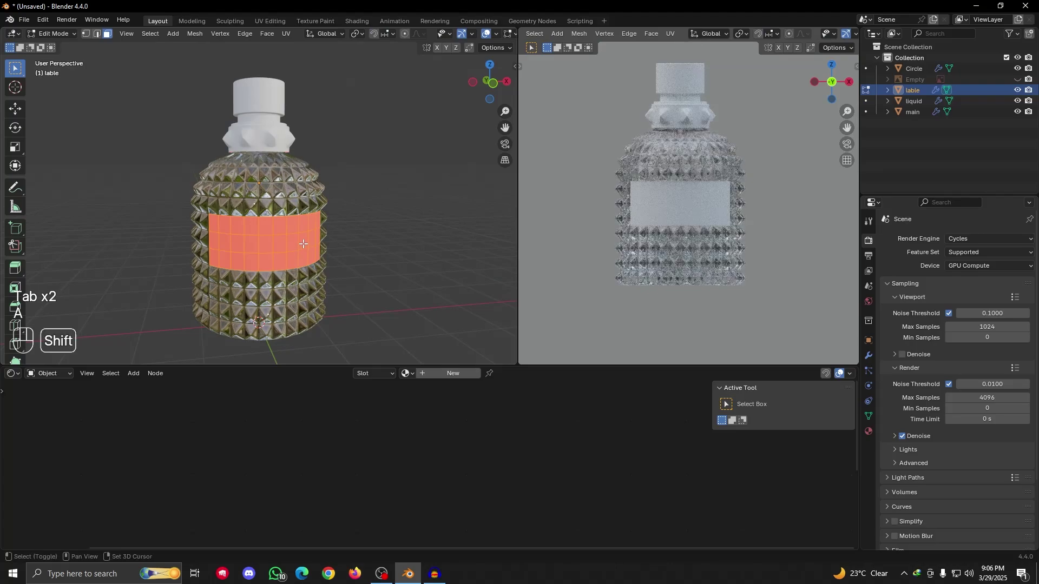
key(shift+n)
scroll(314, 237, down, 3)
middle_drag(320, 234, 344, 246)
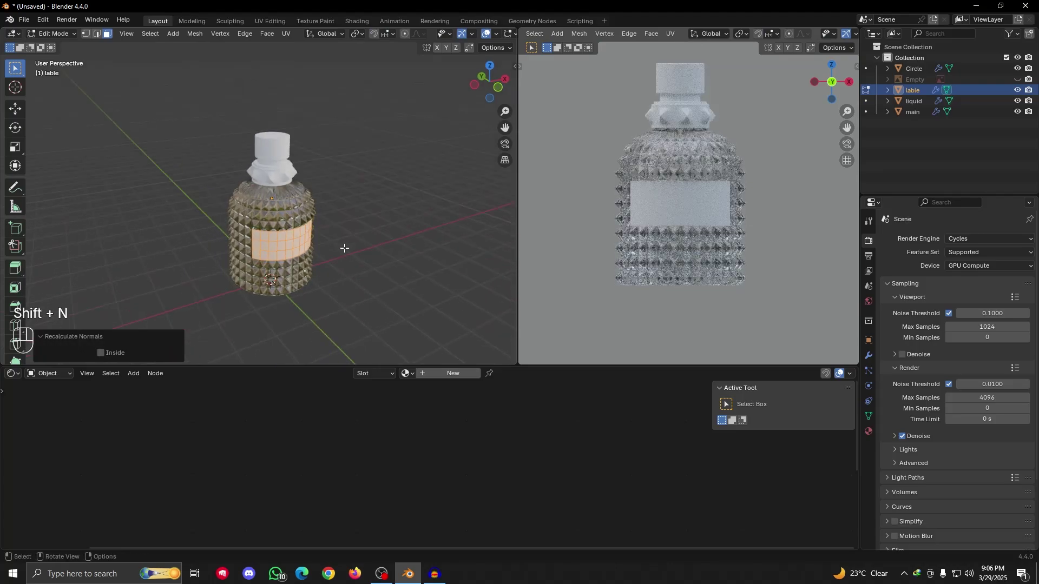
key(Tab)
Examine the whole bottle in front and perspective views and its glass in the rendered viewport
scroll(335, 226, up, 4)
key(grave)
shift+middle_drag(288, 160, 311, 259)
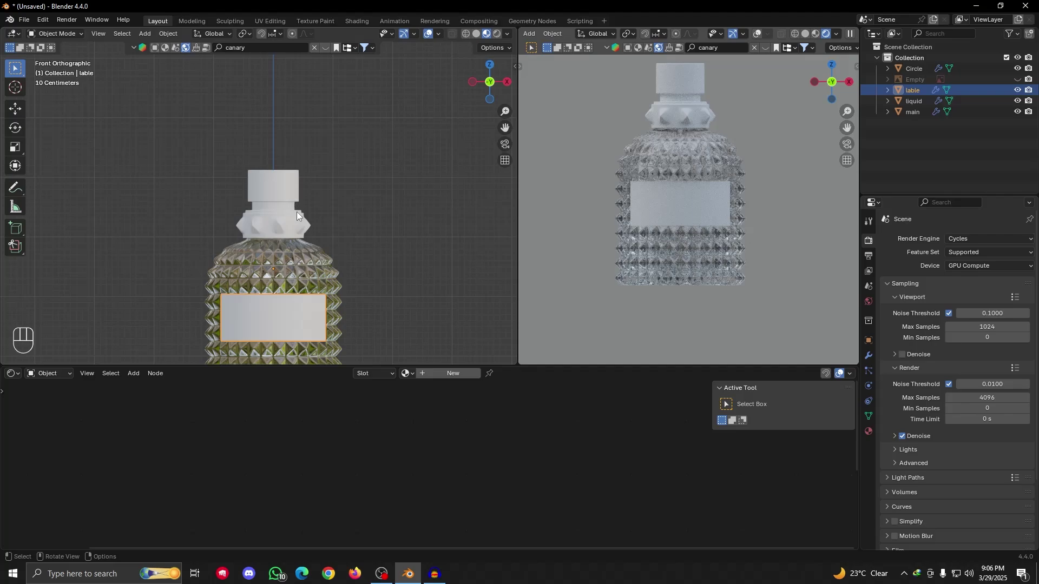
scroll(327, 269, up, 3)
scroll(344, 248, down, 5)
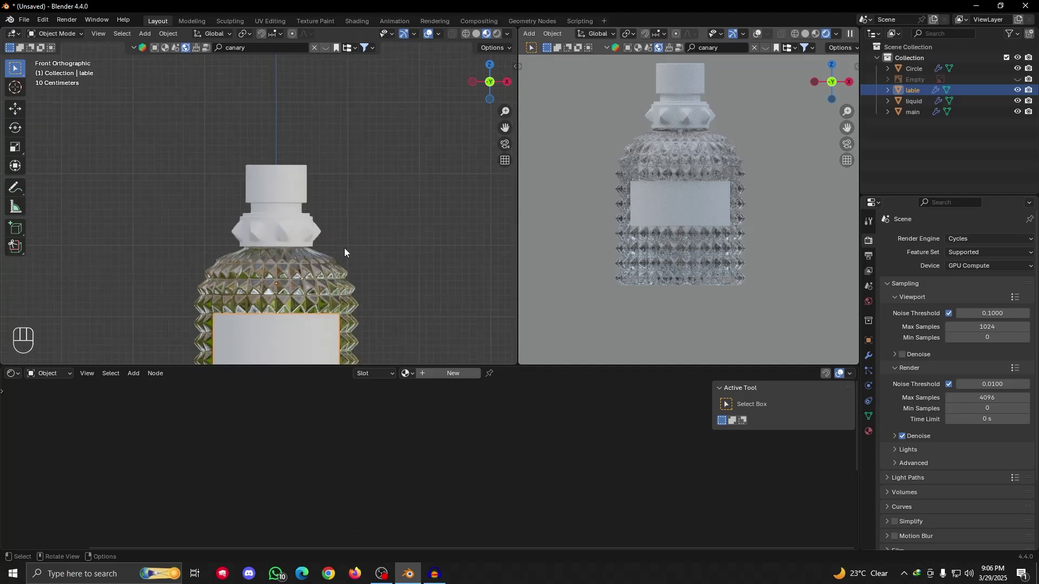
scroll(667, 284, up, 3)
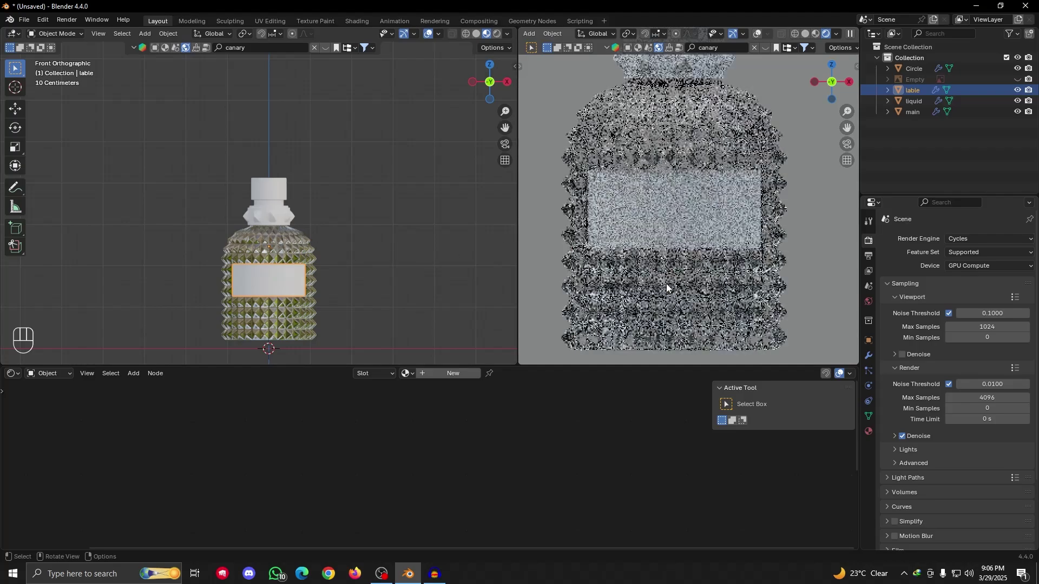
scroll(310, 278, down, 2)
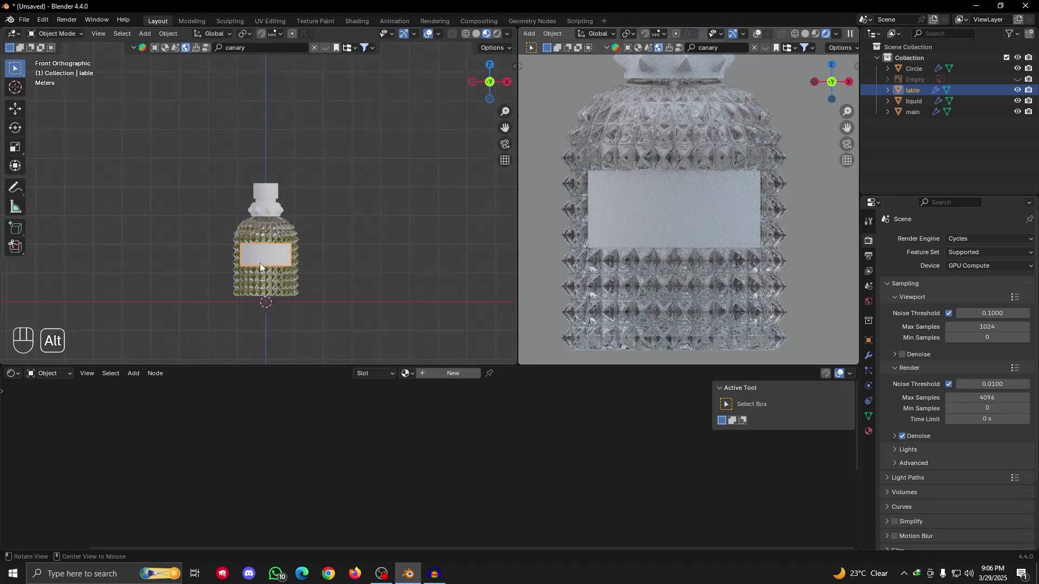
alt+drag(261, 265, 311, 295)
scroll(658, 226, down, 3)
Select the main bottle body, inspect its glass material nodes and look at the cap from the front
click(313, 301)
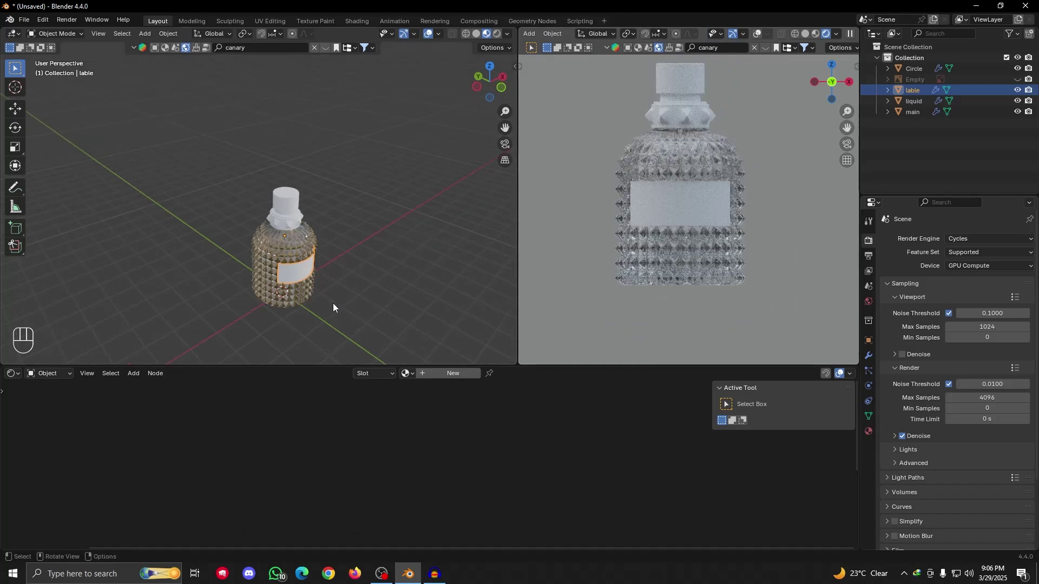
scroll(376, 487, down, 2)
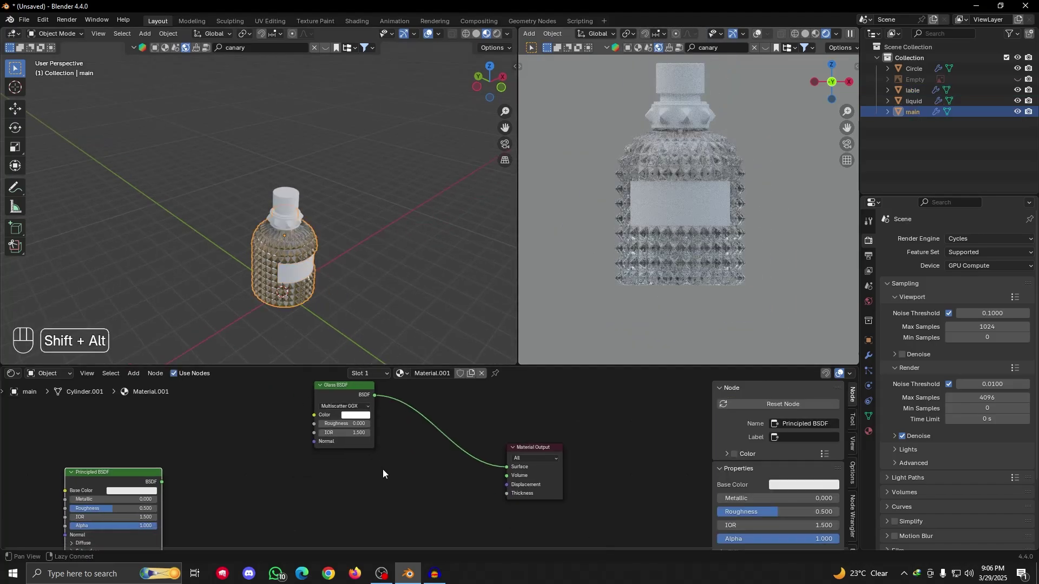
scroll(406, 495, up, 4)
alt+shift+drag(372, 481, 402, 502)
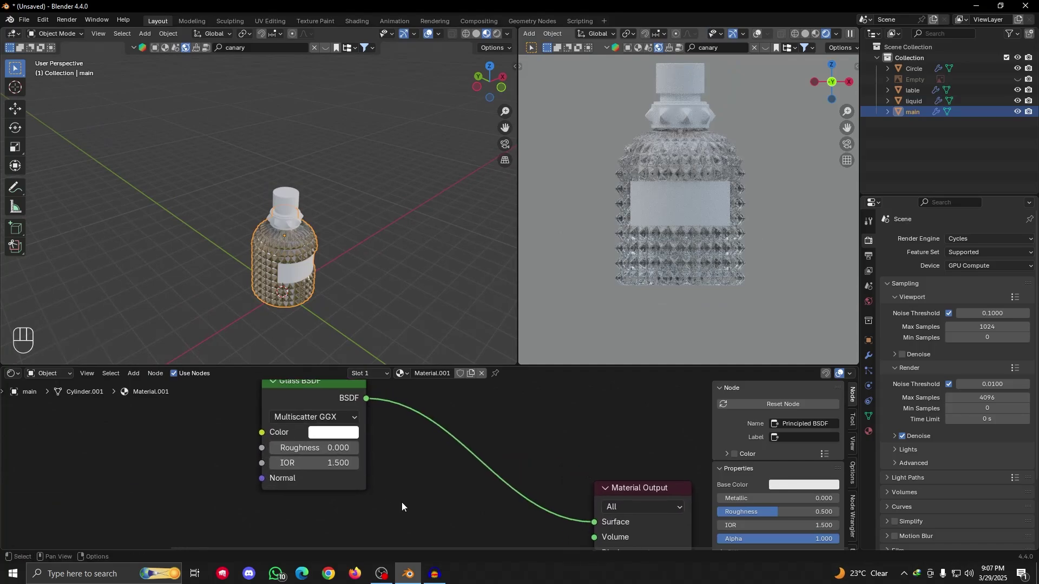
key(grave)
alt+shift+drag(290, 260, 307, 291)
scroll(308, 294, up, 4)
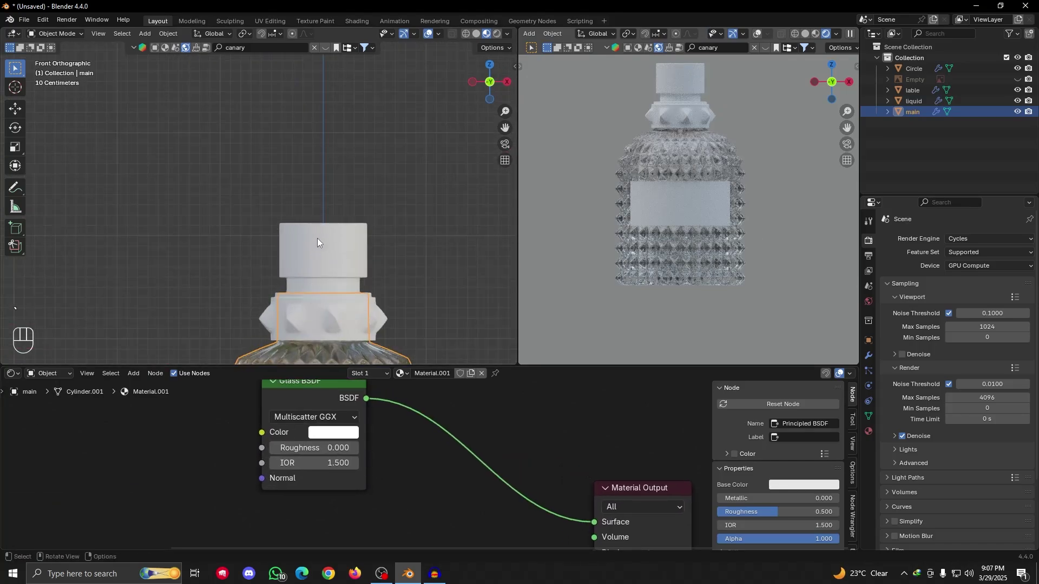
Create a new material for the cap and collar with Metallic at 1.000 and Roughness at 0.327
click(318, 240)
scroll(372, 290, down, 2)
alt+shift+drag(373, 289, 344, 193)
click(440, 372)
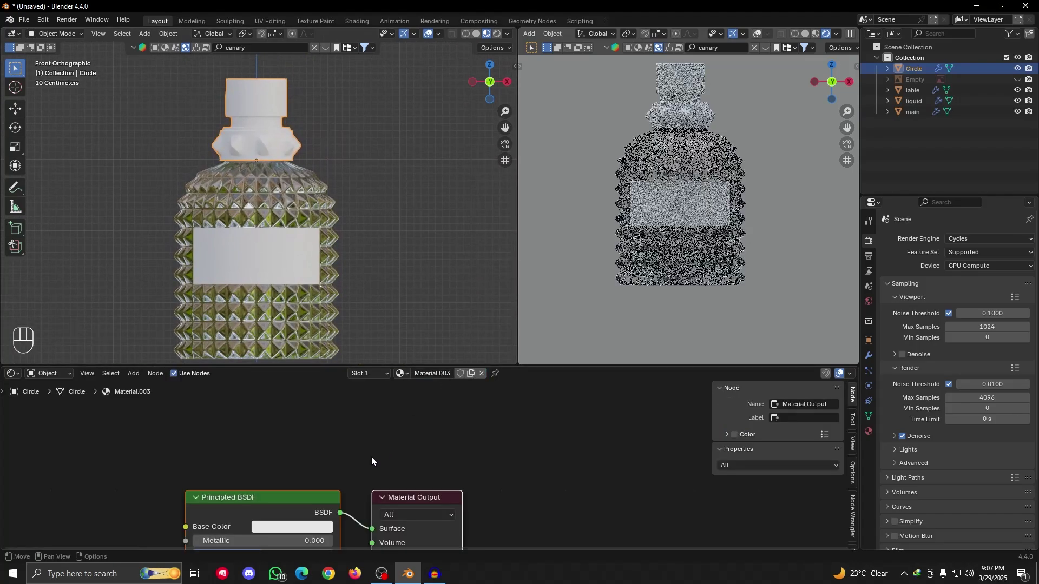
alt+shift+drag(371, 457, 453, 433)
scroll(452, 433, up, 2)
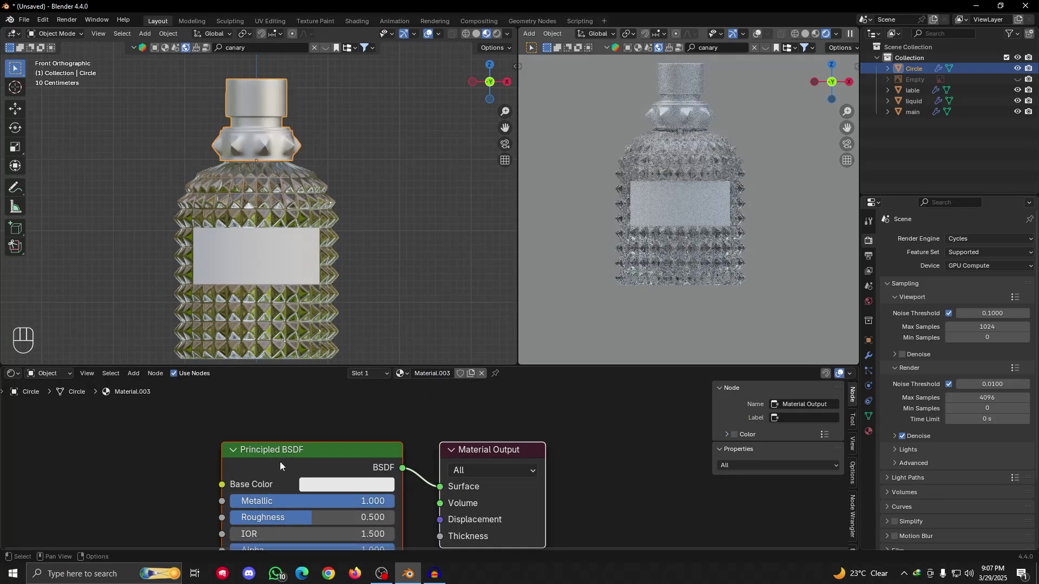
drag(311, 518, 283, 519)
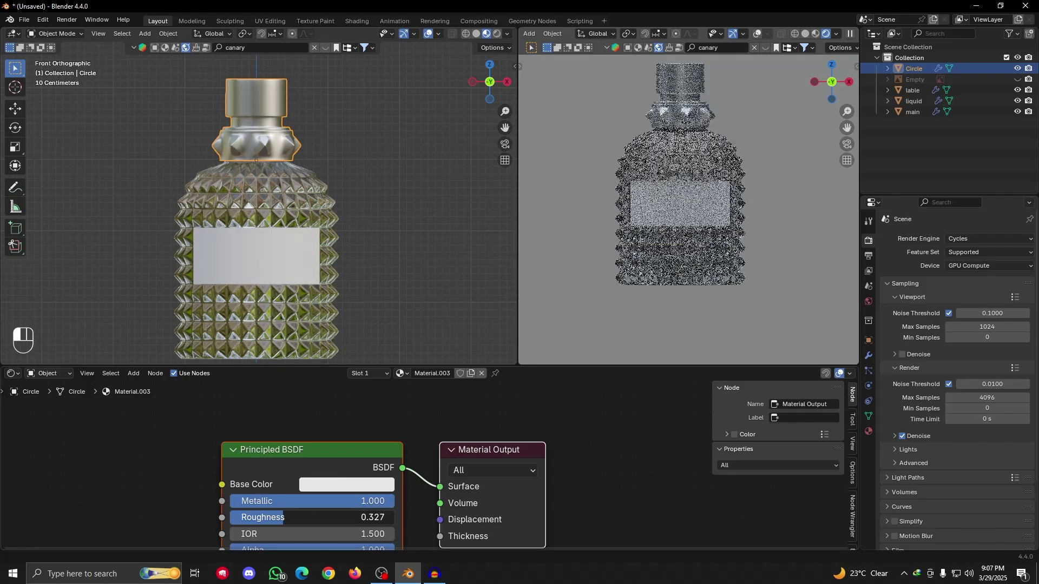
Unhide the reference image empty and duplicate it about 7.5 m along the X axis
scroll(275, 244, down, 5)
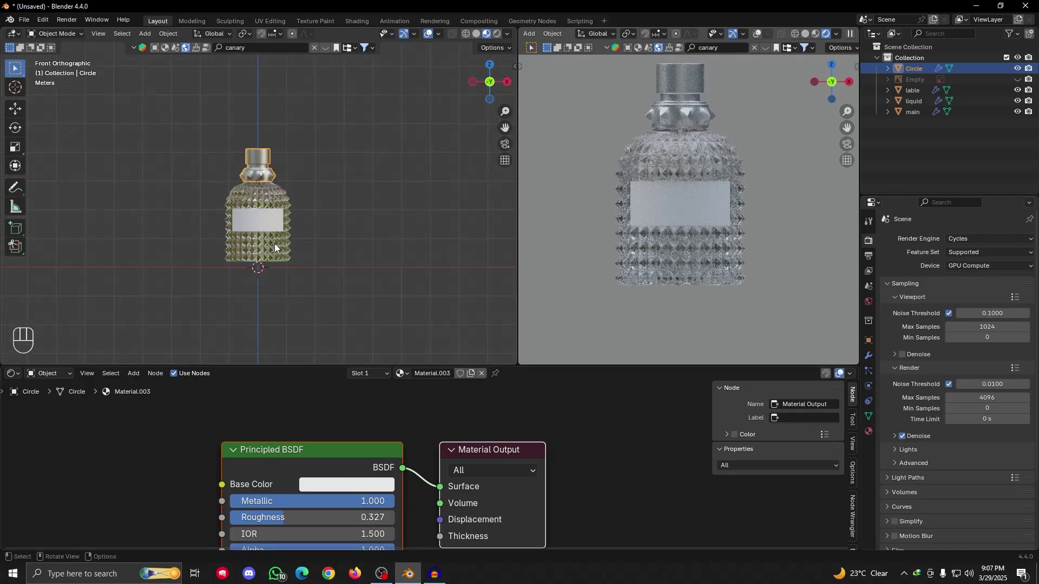
click(1018, 79)
scroll(309, 228, up, 1)
click(324, 172)
scroll(321, 184, down, 2)
shift+middle_drag(317, 209, 224, 248)
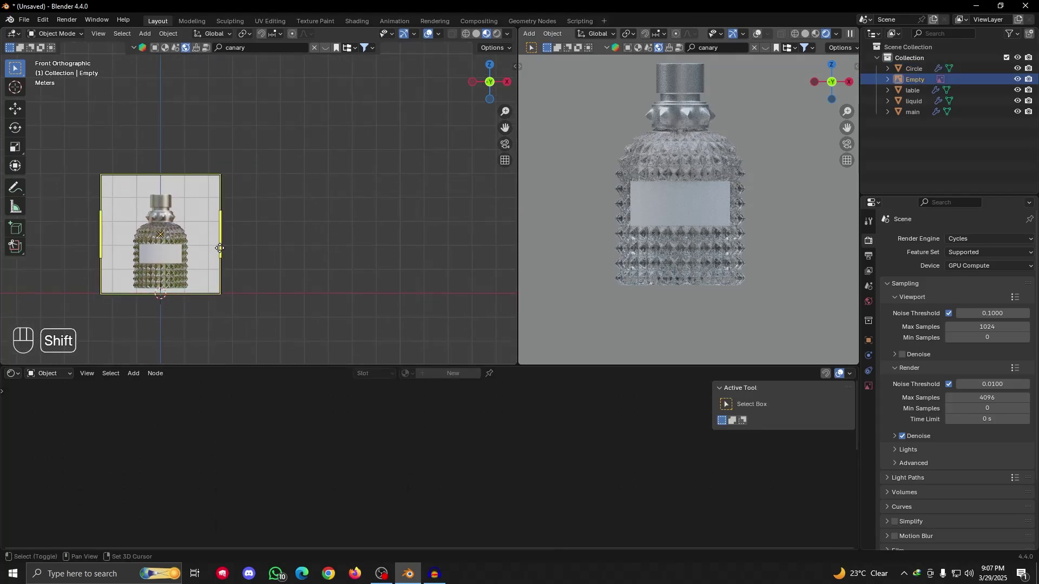
key(shift+d)
key(x)
click(429, 267)
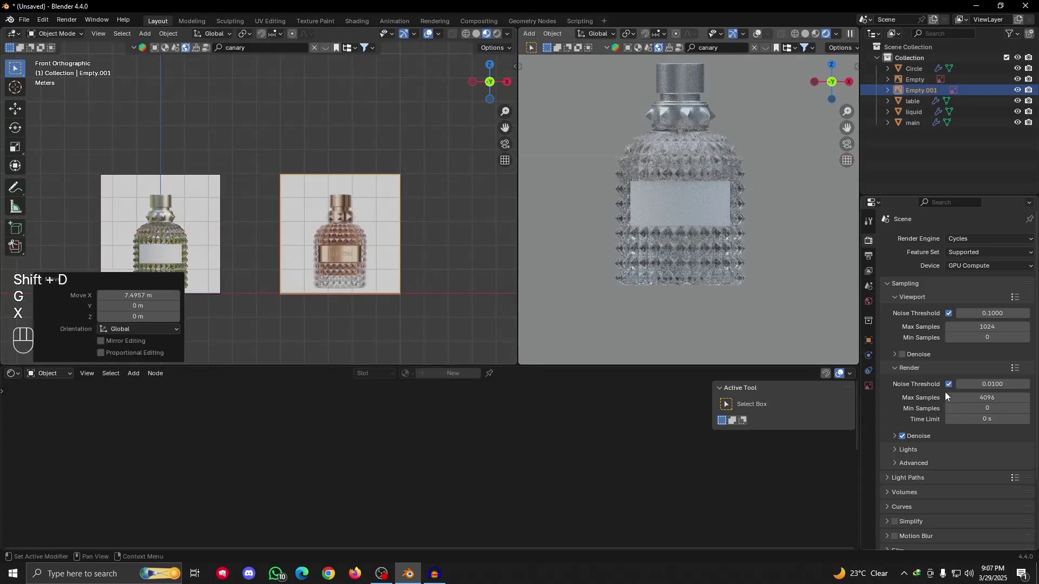
Disable transparency on the duplicated reference image so that it displays fully opaque
click(869, 386)
click(944, 365)
drag(974, 365, 1017, 364)
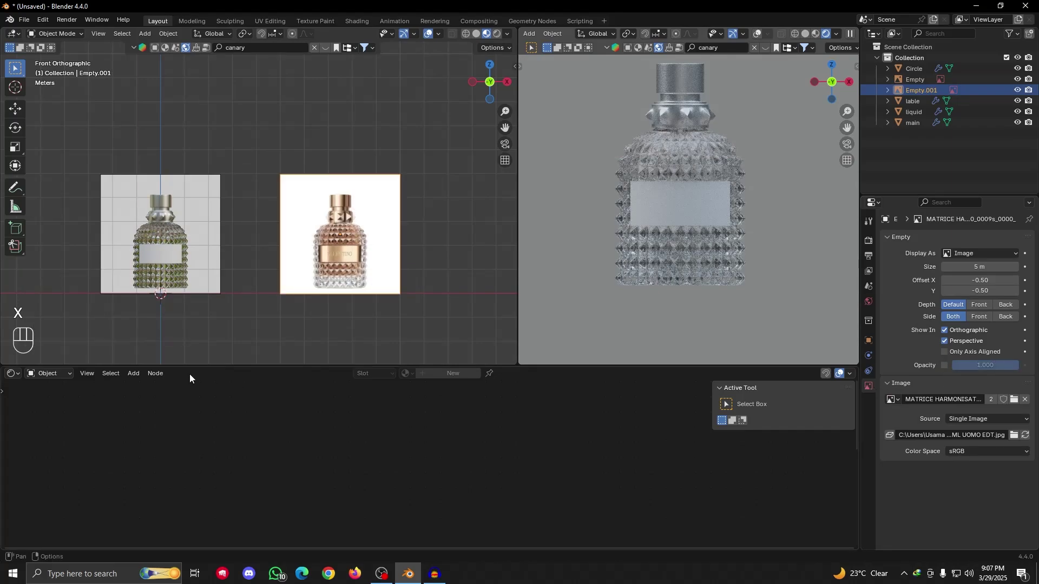
Move the duplicated reference image about 2.04 m along negative X, closer to the bottle model
scroll(304, 292, up, 2)
alt+shift+drag(173, 274, 238, 240)
key(g)
key(x)
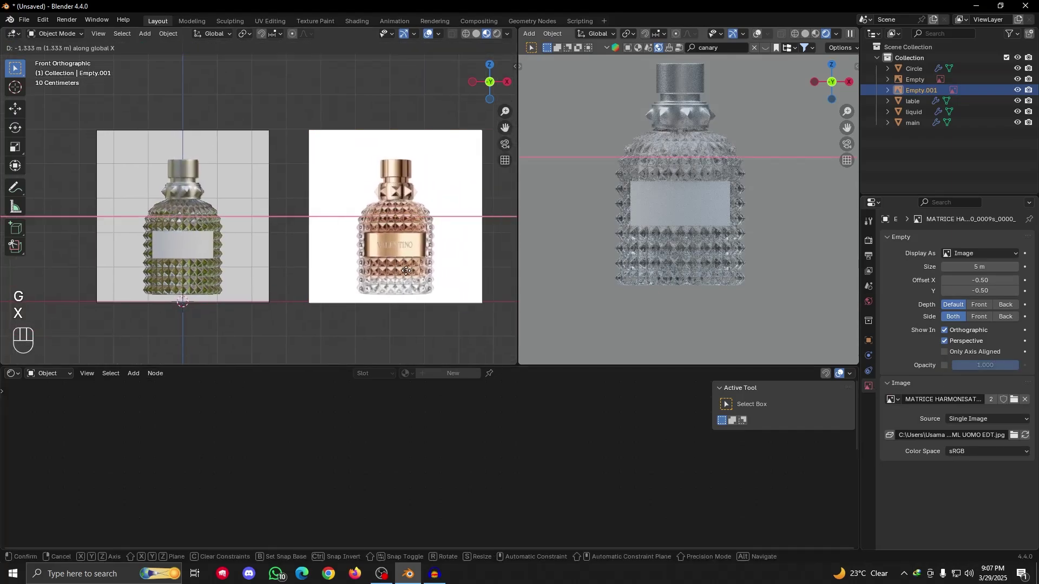
click(380, 270)
Sample the cap's gold tone from the duplicated reference image as the Base Color of the cap material
scroll(264, 250, up, 4)
alt+shift+drag(262, 259, 274, 284)
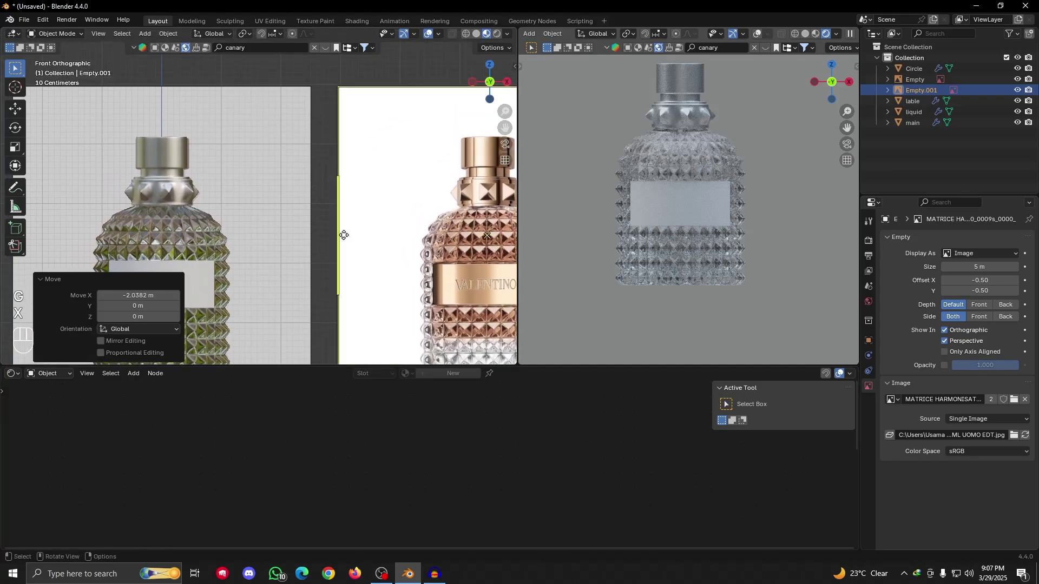
alt+shift+drag(379, 213, 265, 234)
alt+shift+drag(375, 180, 473, 169)
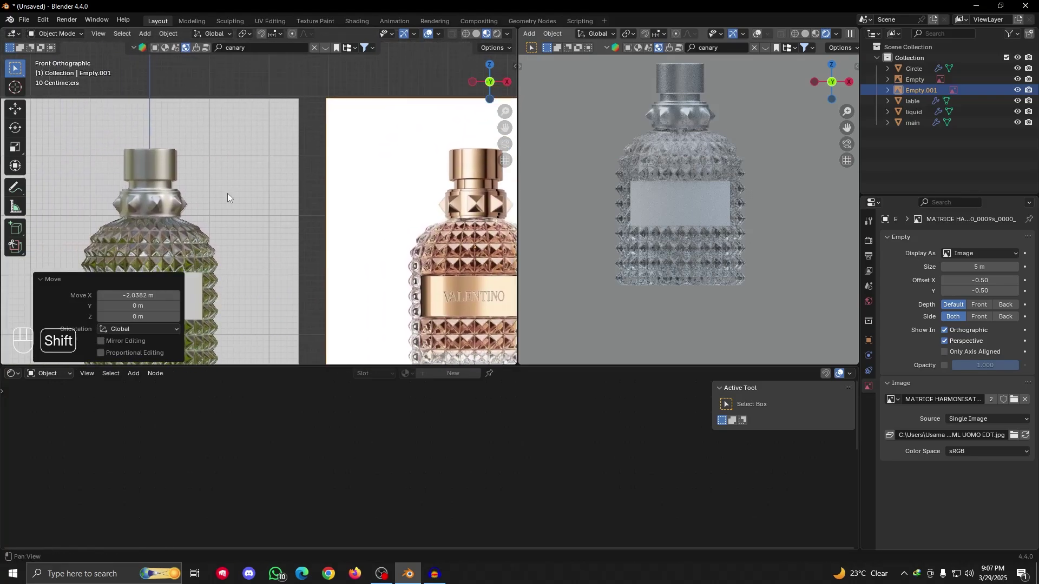
click(167, 171)
alt+shift+drag(316, 360, 236, 354)
click(333, 485)
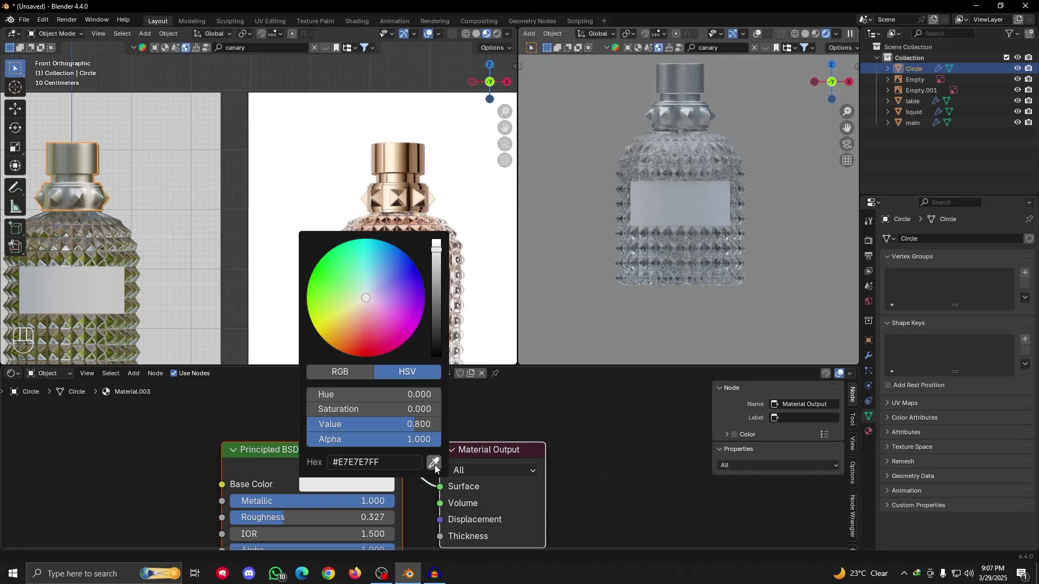
click(434, 463)
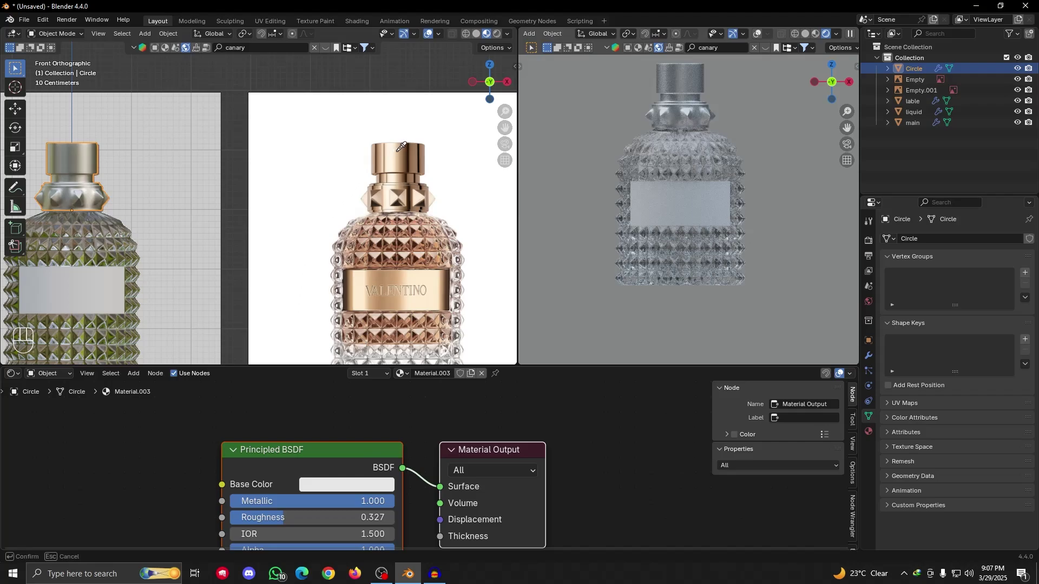
click(398, 150)
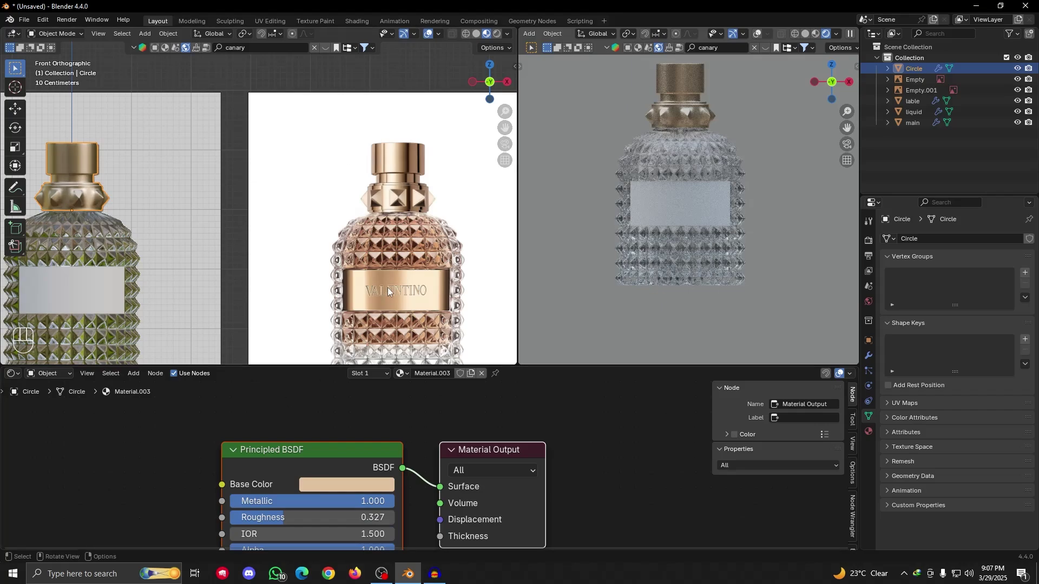
Compare the modelled cap and collar's metal colour with the cap in the reference image
alt+shift+drag(124, 214, 231, 287)
scroll(208, 282, up, 2)
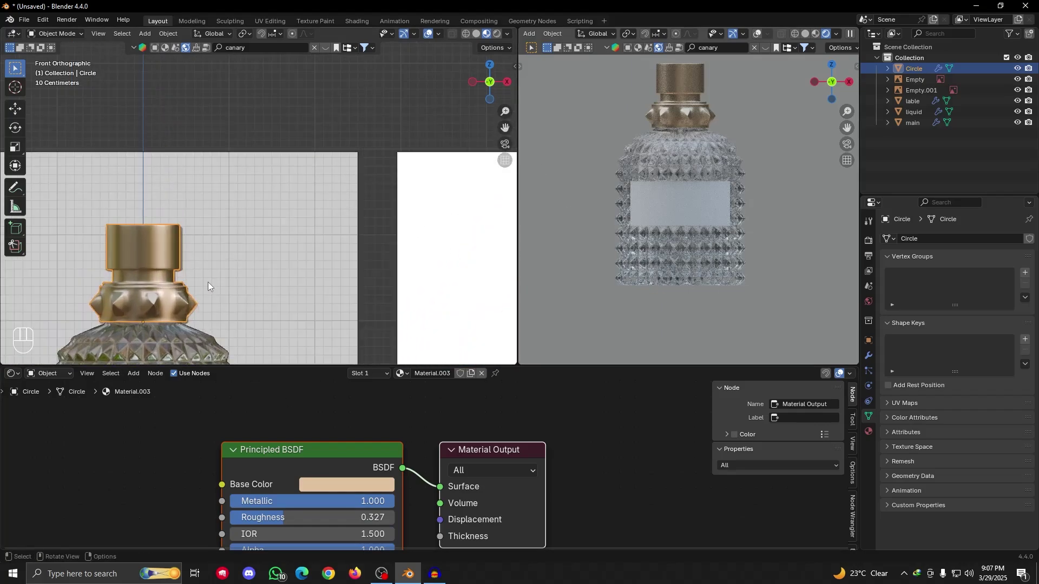
alt+shift+drag(167, 260, 158, 242)
scroll(161, 250, up, 1)
alt+shift+drag(210, 286, 287, 284)
scroll(288, 284, down, 2)
alt+shift+drag(349, 280, 141, 284)
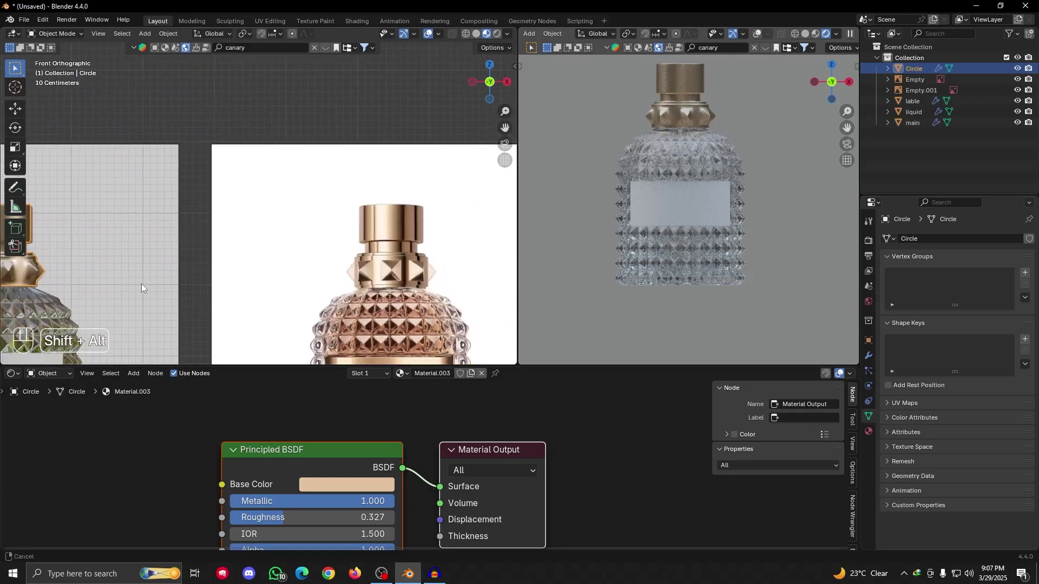
alt+shift+drag(248, 275, 354, 302)
scroll(233, 297, up, 2)
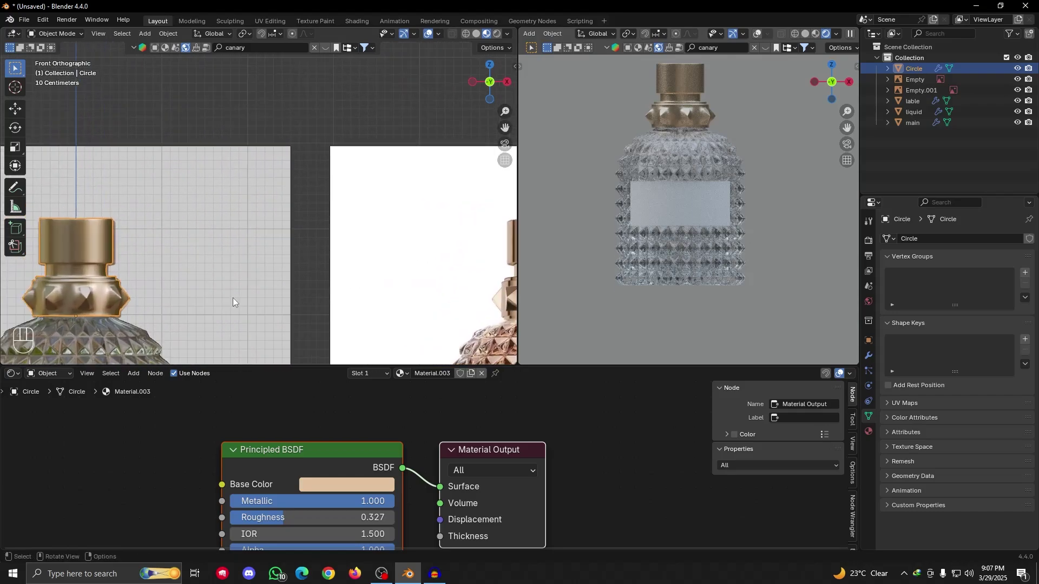
Fine-tune the cap material's Base Color to saturation 0.545 and value 0.653
alt+shift+drag(198, 297, 360, 316)
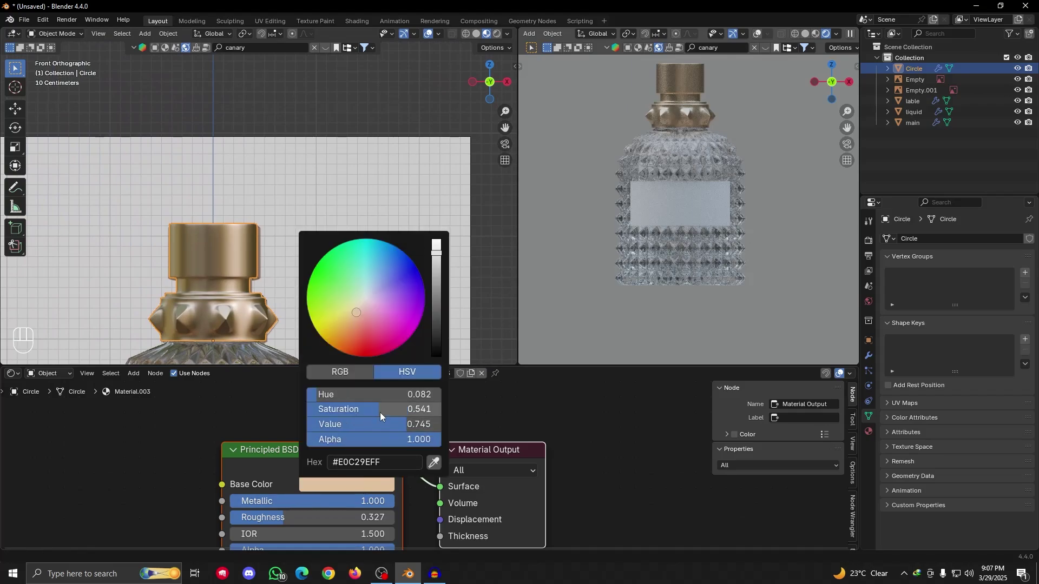
drag(356, 312, 353, 316)
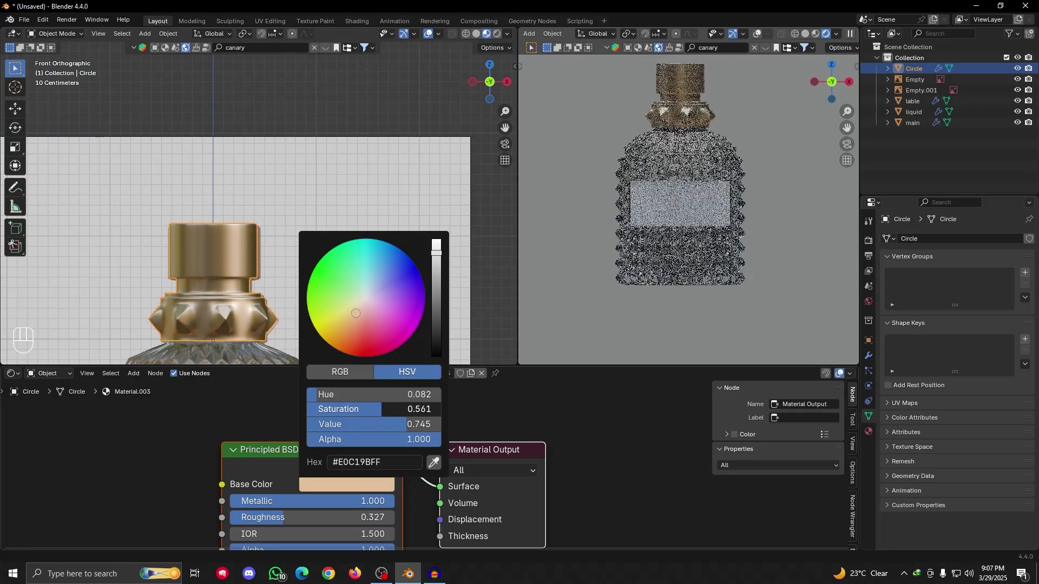
drag(381, 410, 397, 424)
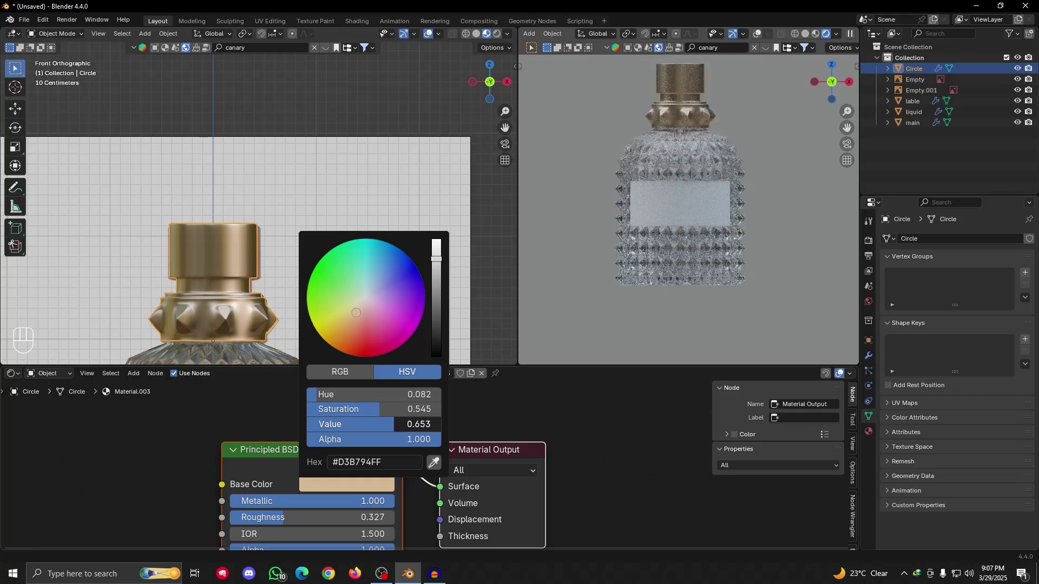
scroll(713, 216, down, 5)
scroll(255, 306, down, 5)
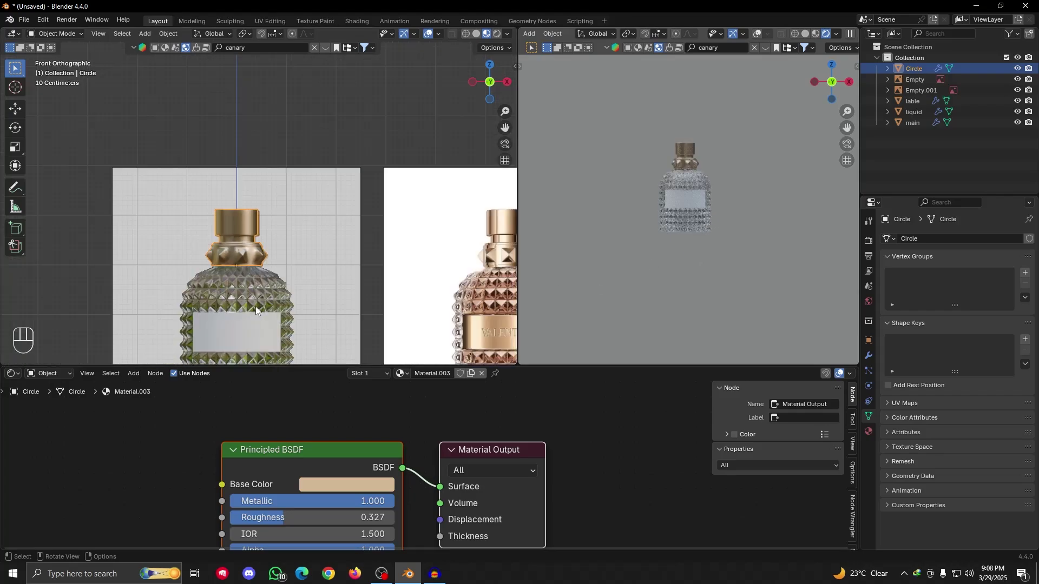
Compare the modelled bottle's cap and glass body with the reference image, in the front view and the rendered view
scroll(272, 287, up, 3)
shift+middle_drag(268, 319, 278, 236)
scroll(274, 210, up, 1)
scroll(697, 249, up, 5)
alt+middle_drag(697, 249, 712, 286)
key(grave)
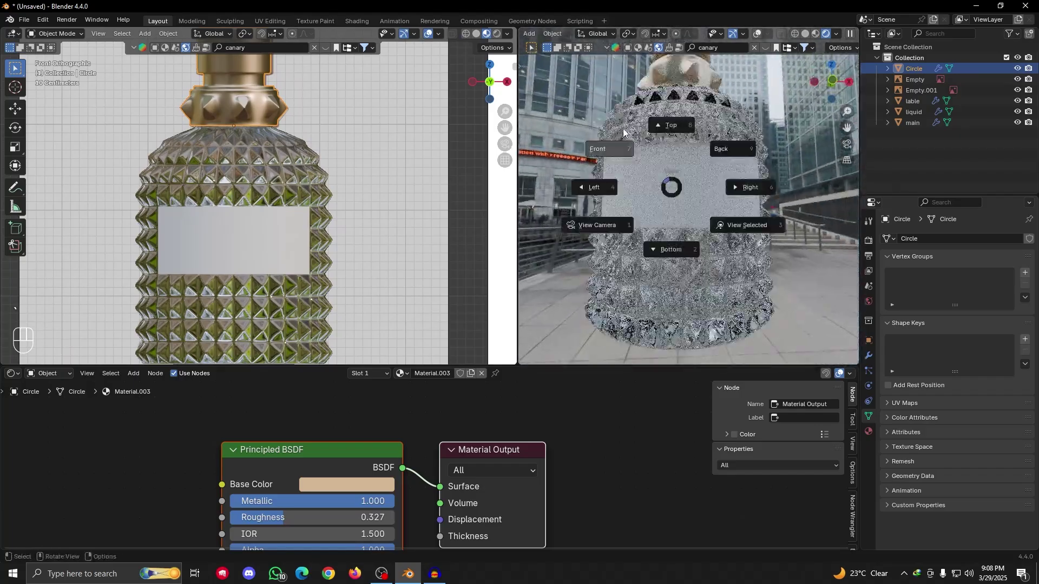
click(624, 149)
click(231, 171)
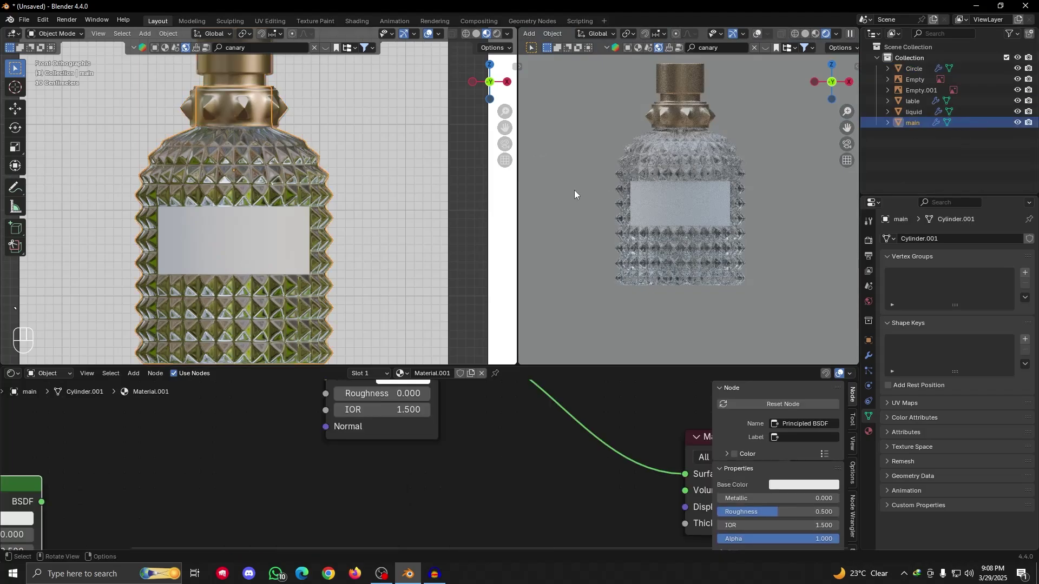
scroll(352, 229, down, 4)
alt+shift+drag(350, 230, 160, 282)
scroll(318, 264, up, 5)
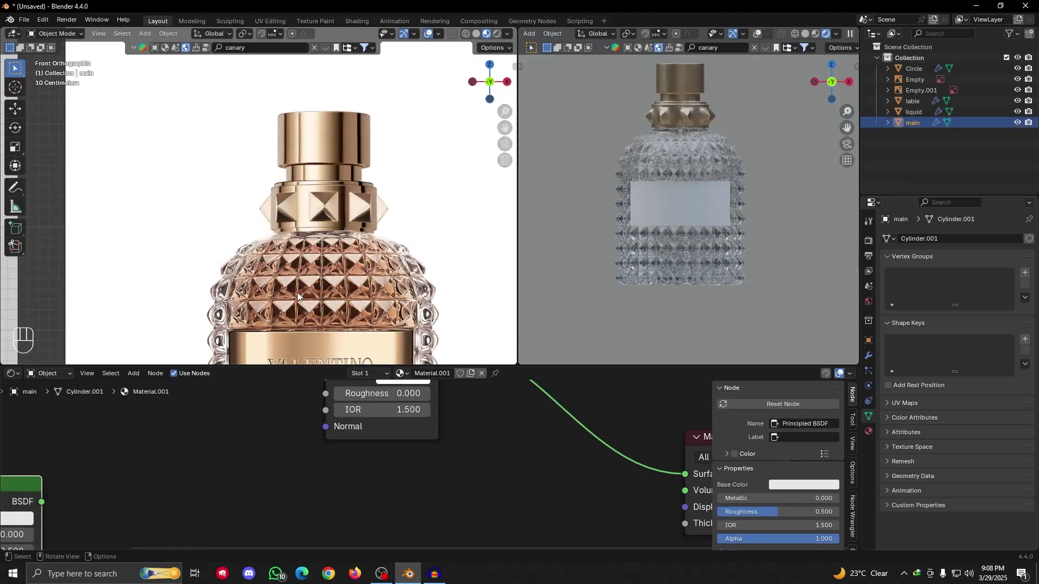
alt+shift+drag(31, 292, 292, 292)
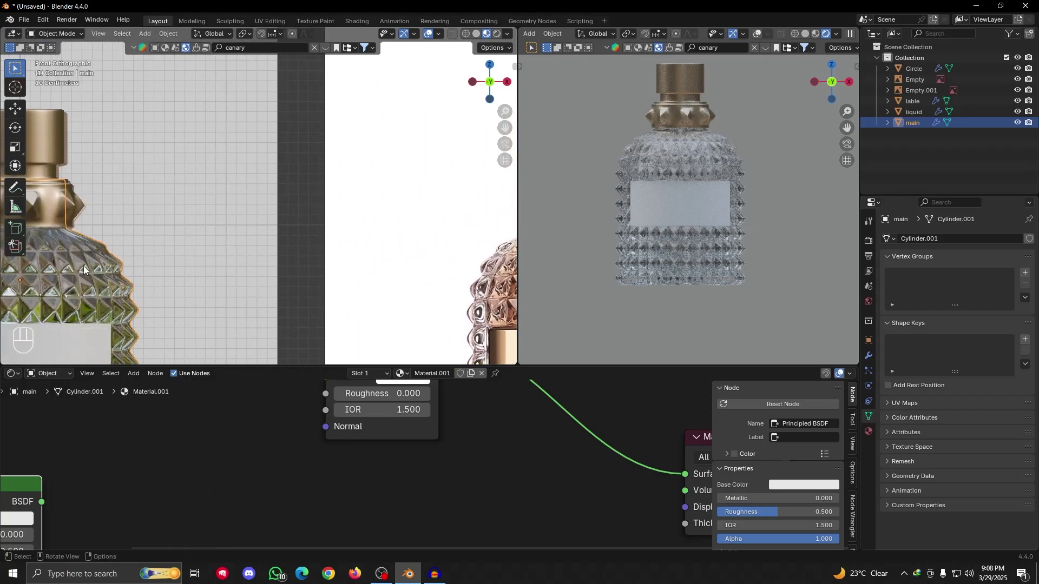
alt+shift+drag(84, 265, 257, 270)
Copy the cap material's Base Color to the Color of the liquid's Glass BSDF
click(225, 148)
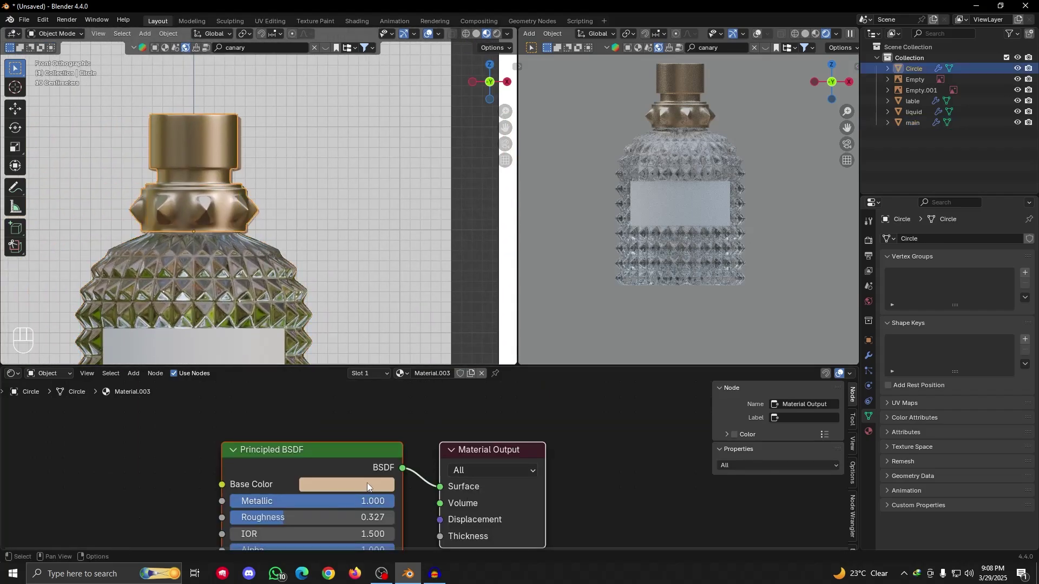
key(ctrl)
key(ctrl+c)
click(917, 112)
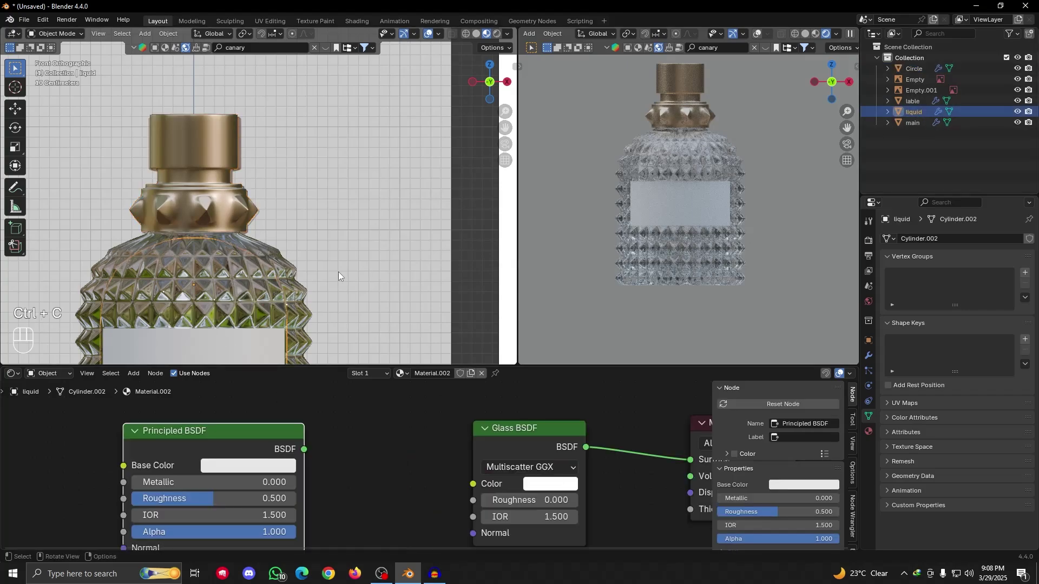
key(ctrl)
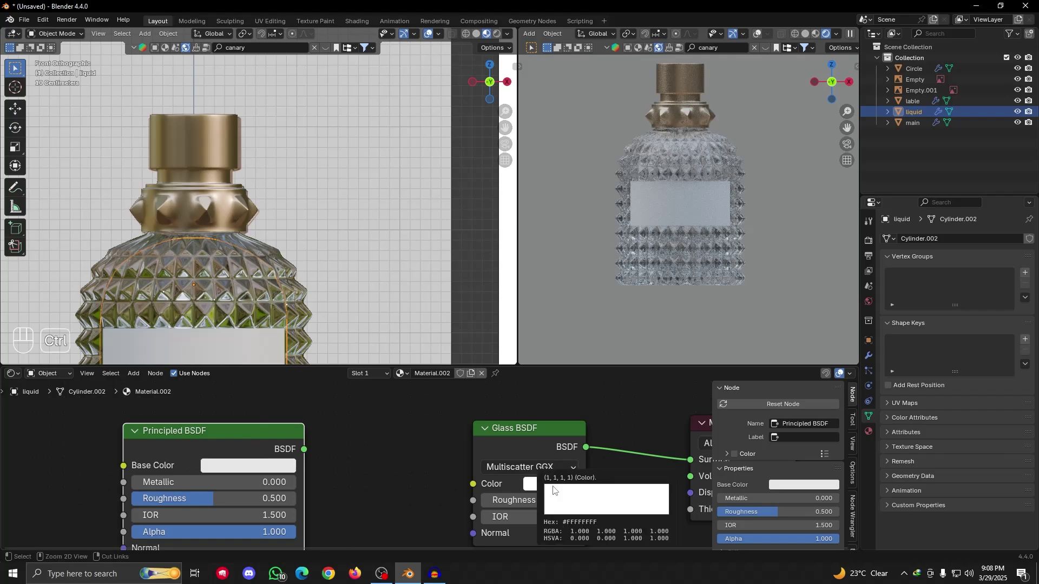
key(ctrl+v)
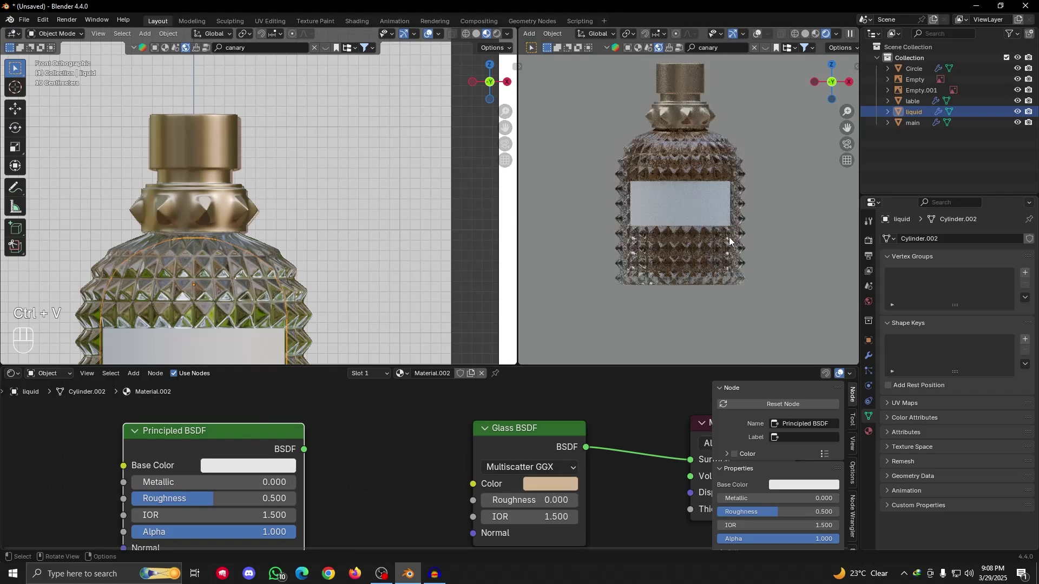
click(561, 484)
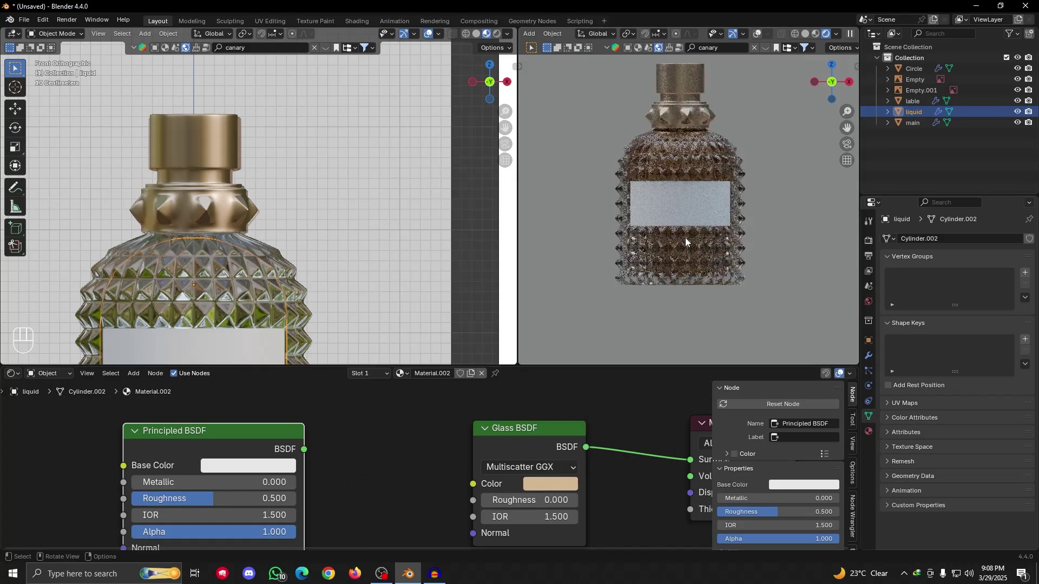
Compare the tinted liquid in the whole bottle model with the liquid in the reference image
scroll(687, 239, down, 4)
scroll(347, 253, down, 6)
shift+middle_drag(344, 253, 394, 209)
scroll(311, 296, up, 2)
scroll(670, 255, up, 4)
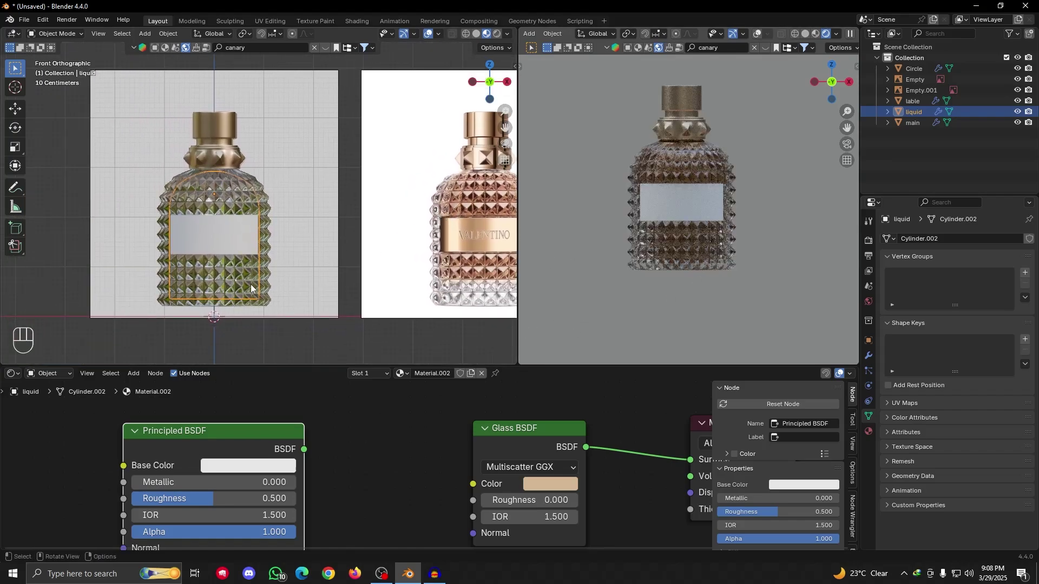
shift+middle_drag(259, 274, 307, 252)
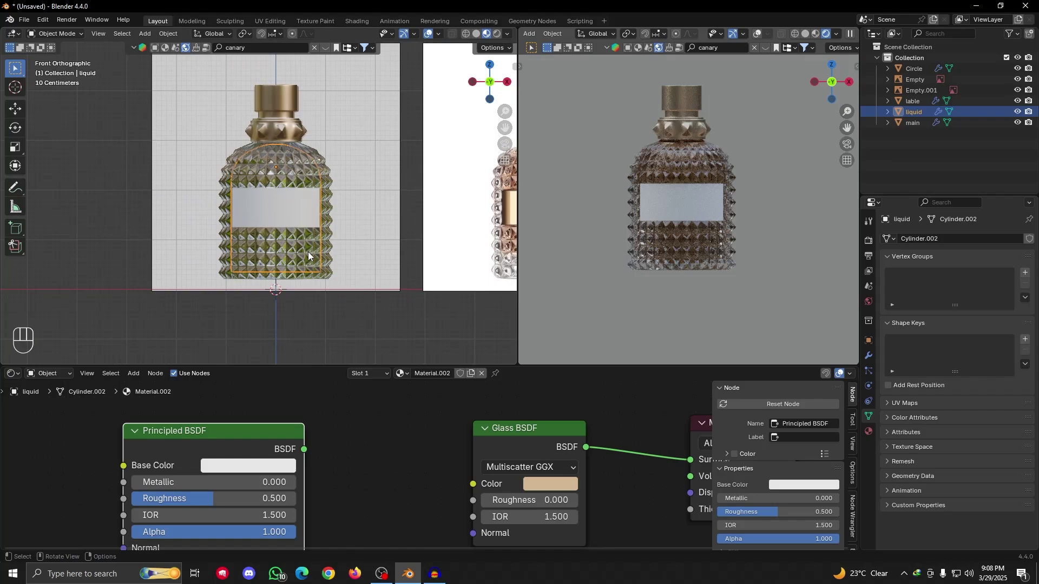
scroll(307, 252, down, 2)
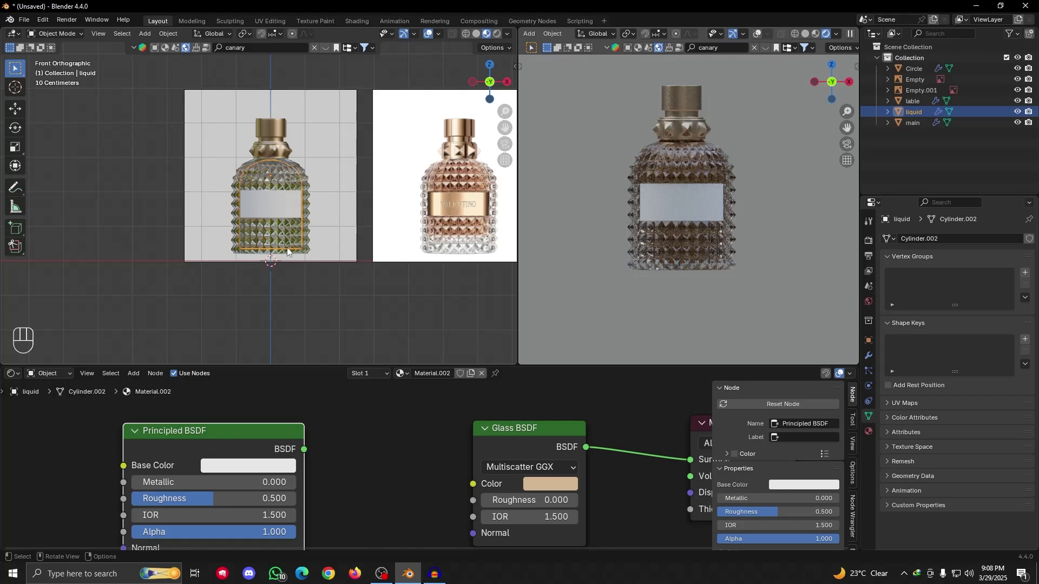
scroll(289, 249, up, 2)
shift+middle_drag(327, 258, 235, 224)
shift+middle_drag(491, 254, 383, 272)
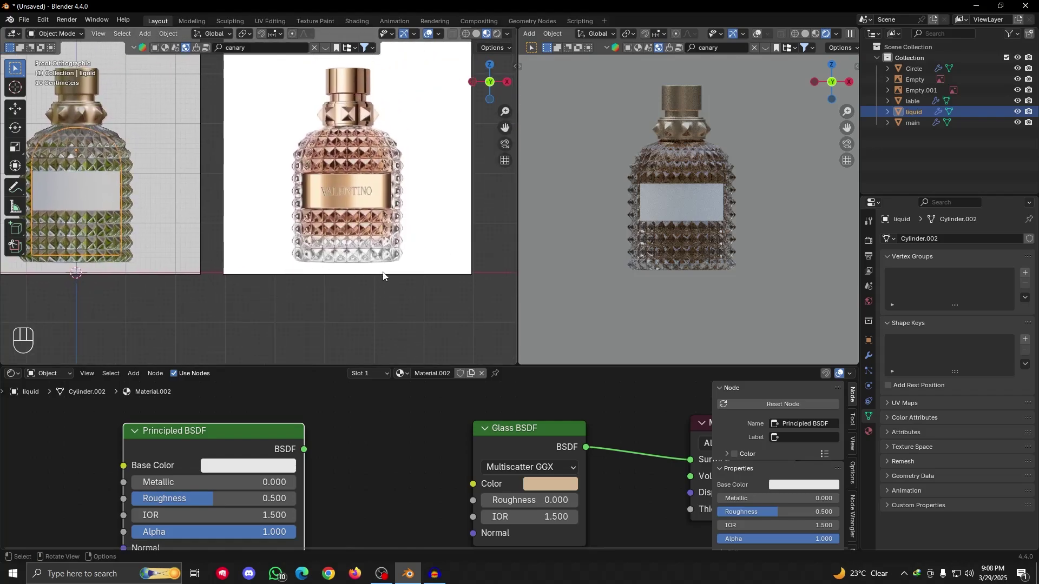
Compare the liquid's lower boundary in the reference image and in the model, marking both with temporary annotation strokes
scroll(347, 252, up, 1)
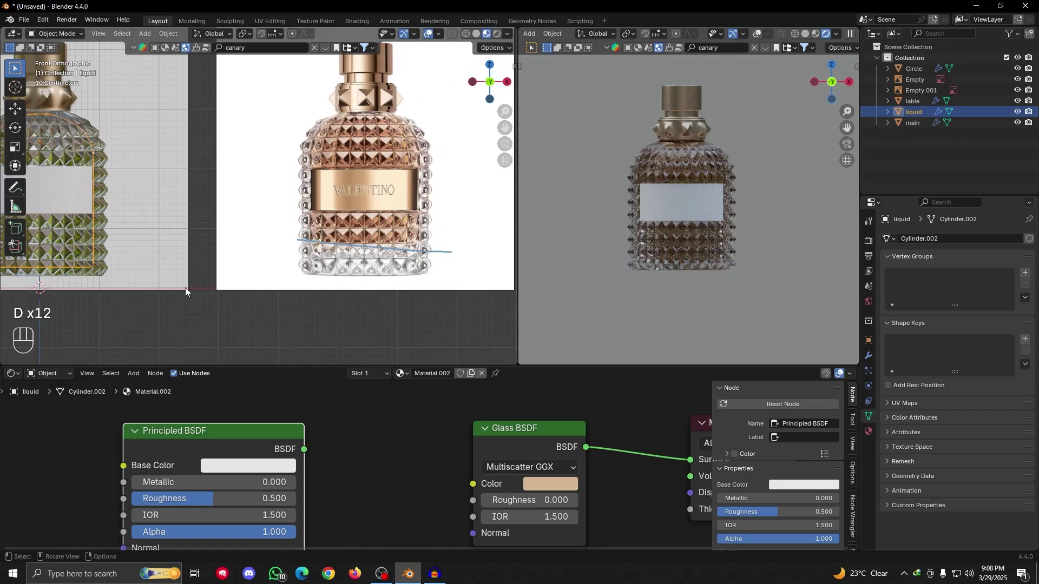
shift+middle_drag(186, 288, 337, 258)
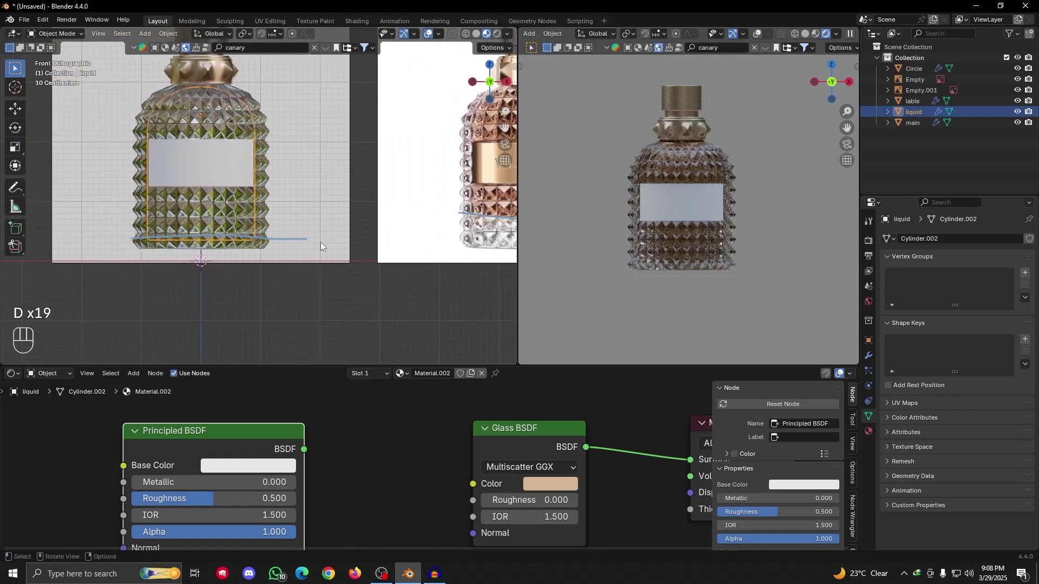
shift+middle_drag(271, 251, 125, 253)
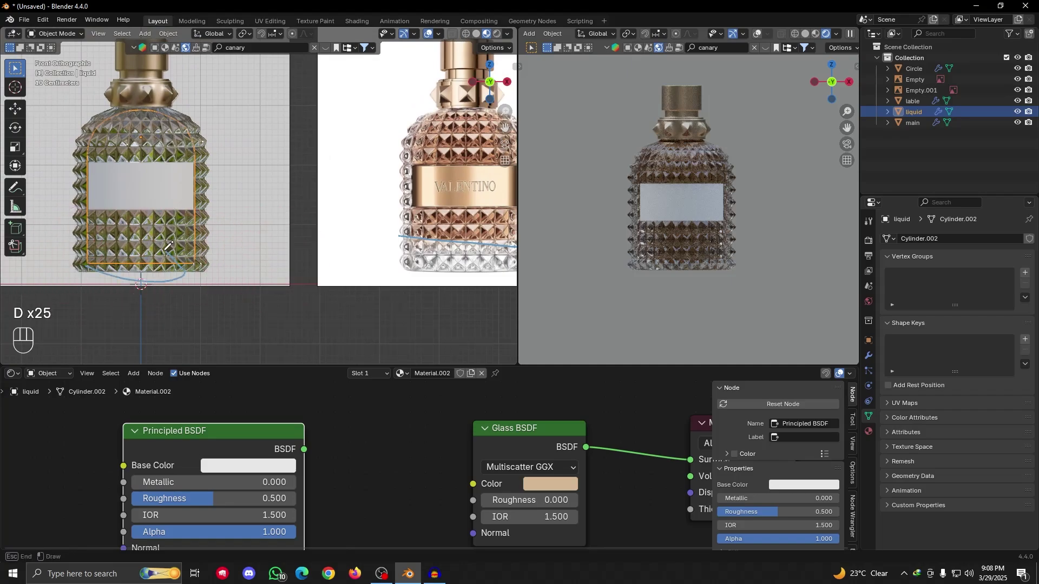
shift+middle_drag(408, 228, 303, 262)
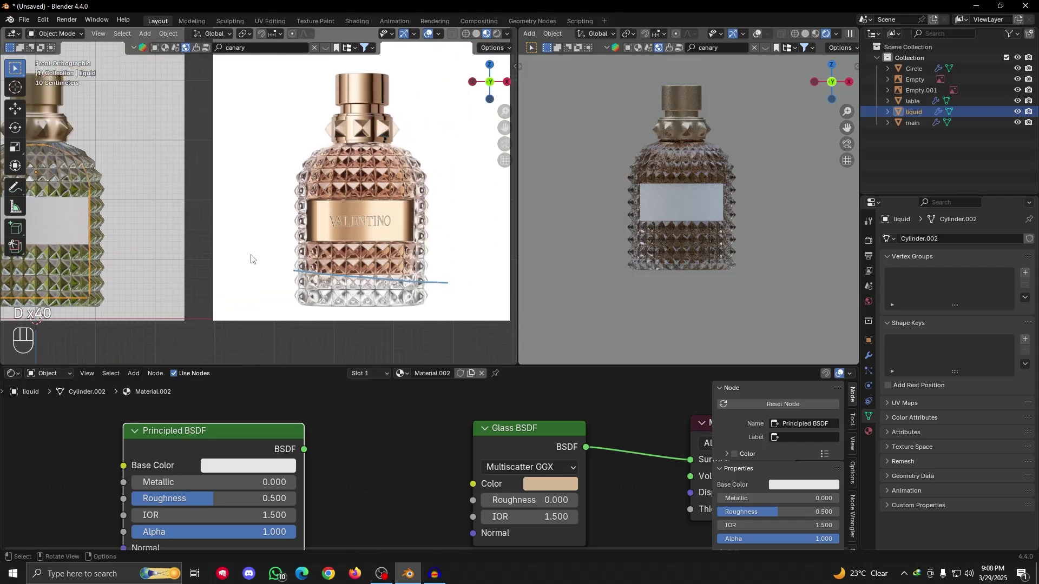
right_drag(252, 260, 453, 267)
mouse_move(96, 264)
alt+shift+mouse_down()
mouse_move(273, 238)
mouse_move(266, 206)
mouse_move(281, 234)
alt+shift+mouse_up()
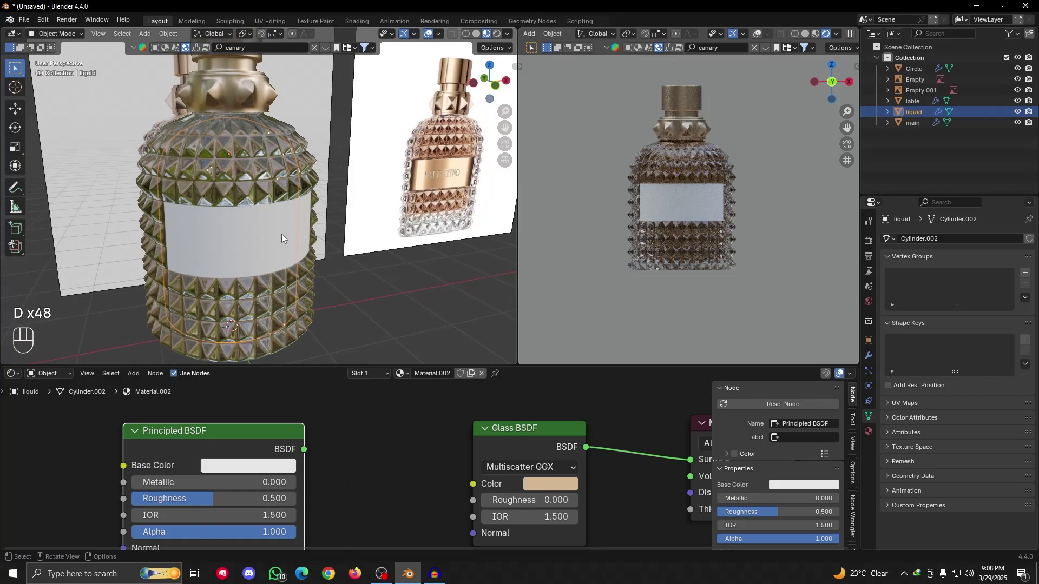
click(982, 121)
click(1015, 111)
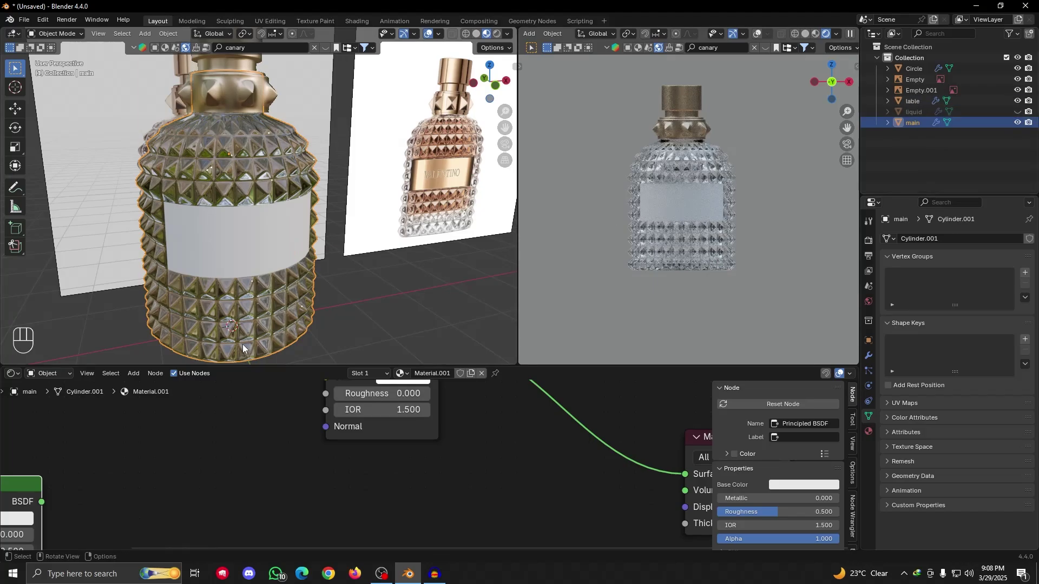
key(ctrl+z)
key(ctrl+z)
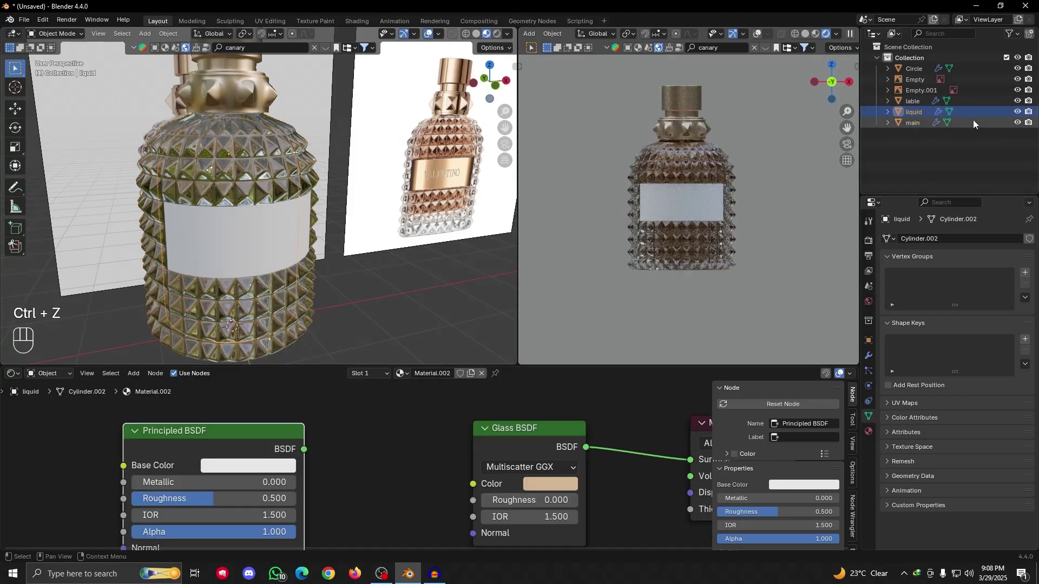
Set the modelling viewport to the front view with Solid shading, framing the bottom of the liquid object
key(Tab)
key(Tab)
alt+drag(292, 296, 268, 279)
key(grave)
click(182, 190)
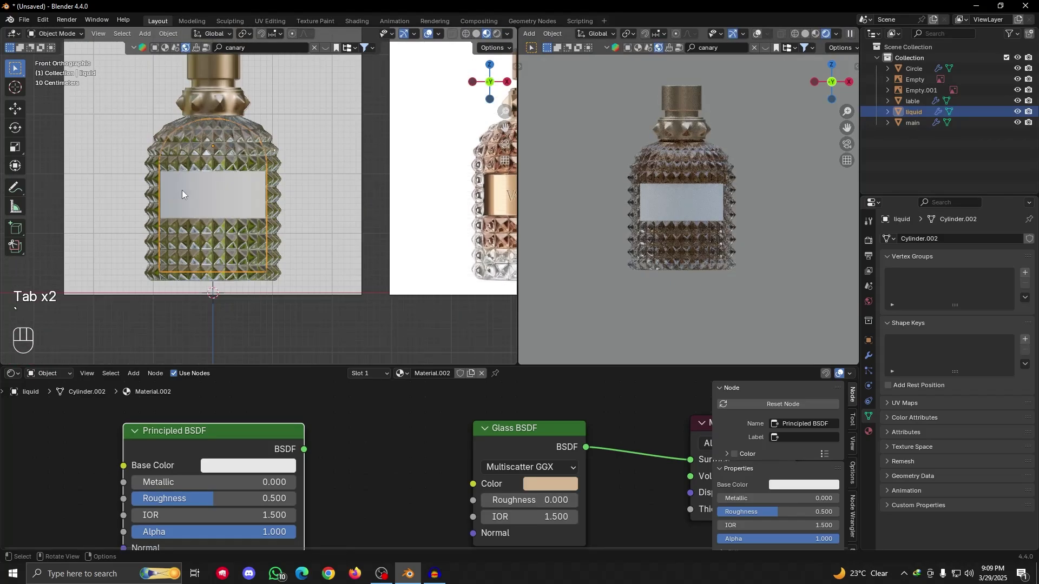
click(476, 34)
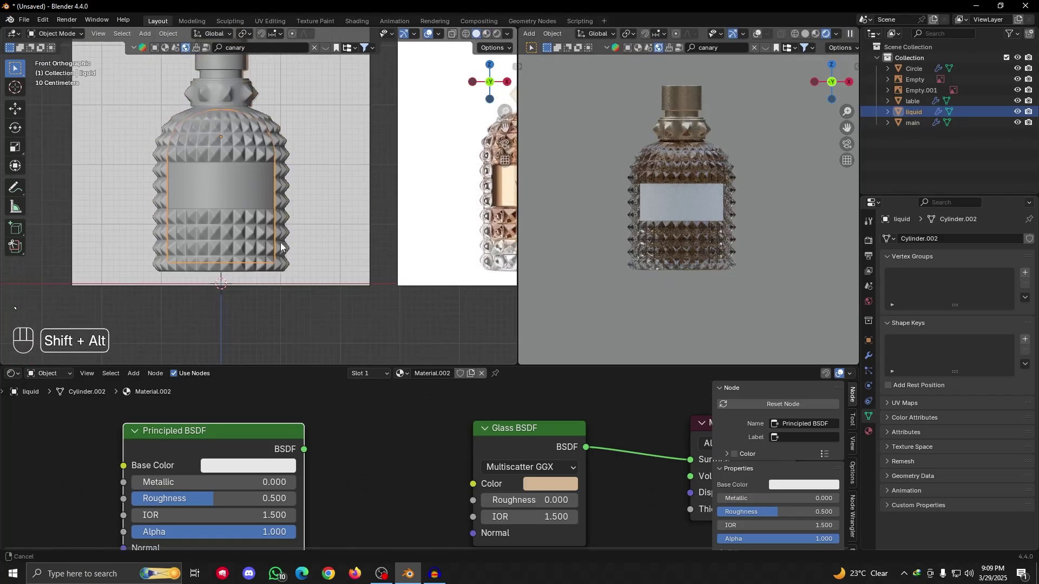
scroll(314, 196, up, 4)
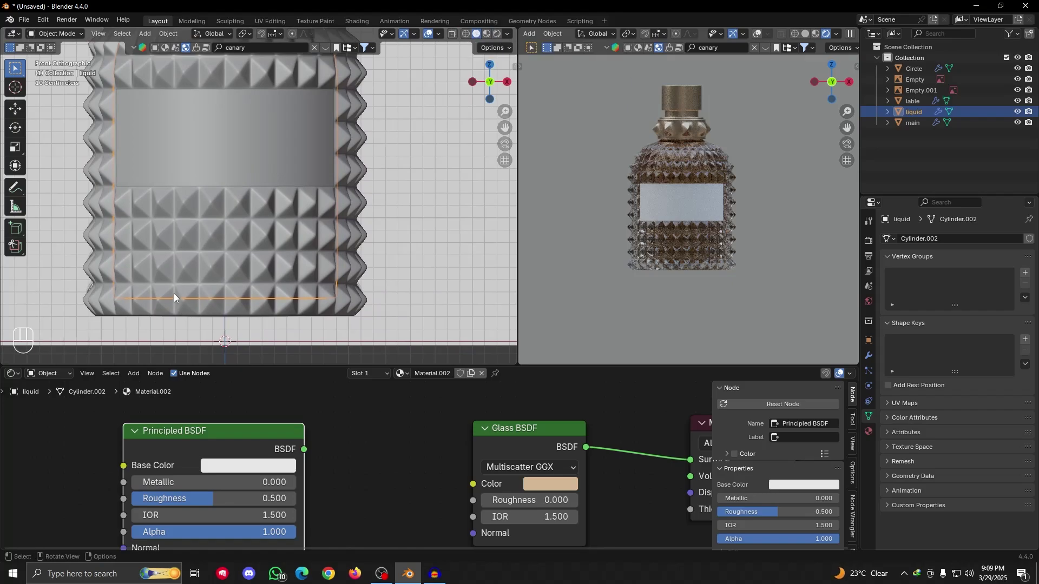
key(Tab)
key(Tab)
Hide the main bottle and, in Edit Mode, select the liquid's bottom face and its two lowest face rings
scroll(252, 236, down, 4)
click(1017, 122)
mouse_move(260, 221)
alt+mouse_down()
mouse_move(270, 280)
mouse_move(260, 238)
mouse_move(228, 196)
mouse_move(261, 205)
alt+mouse_up()
key(Tab)
click(227, 196)
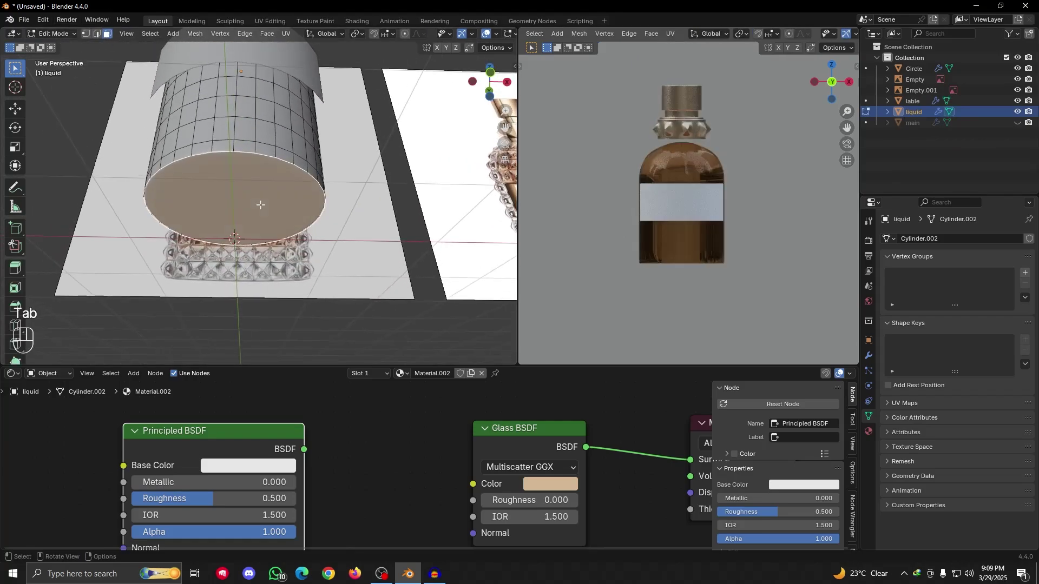
alt+shift+click(256, 147)
key(grave)
click(235, 148)
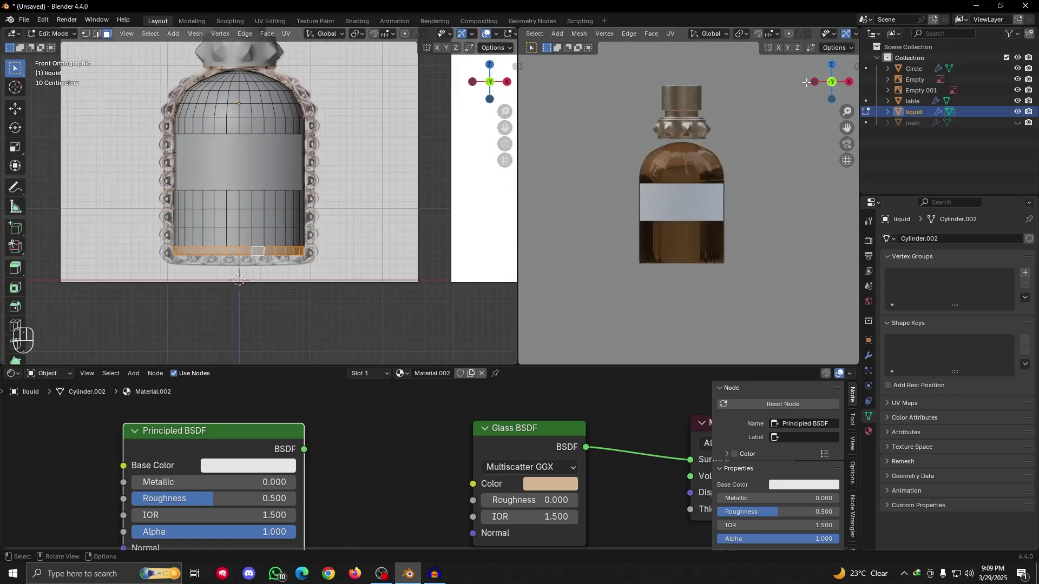
alt+shift+click(253, 238)
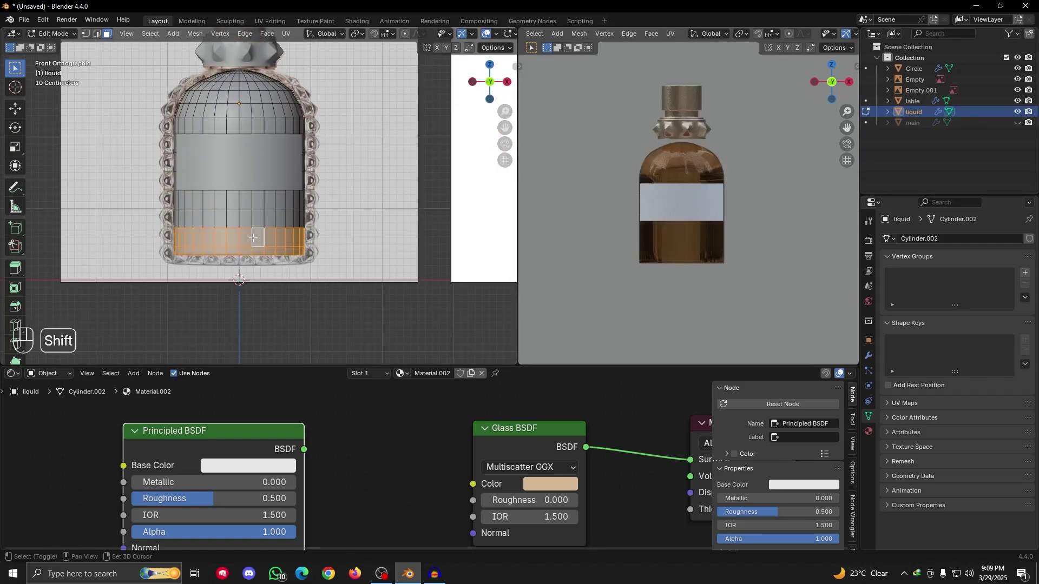
Unhide the main bottle and turn on X-ray in the modelling viewport
click(1017, 123)
scroll(476, 37, down, 3)
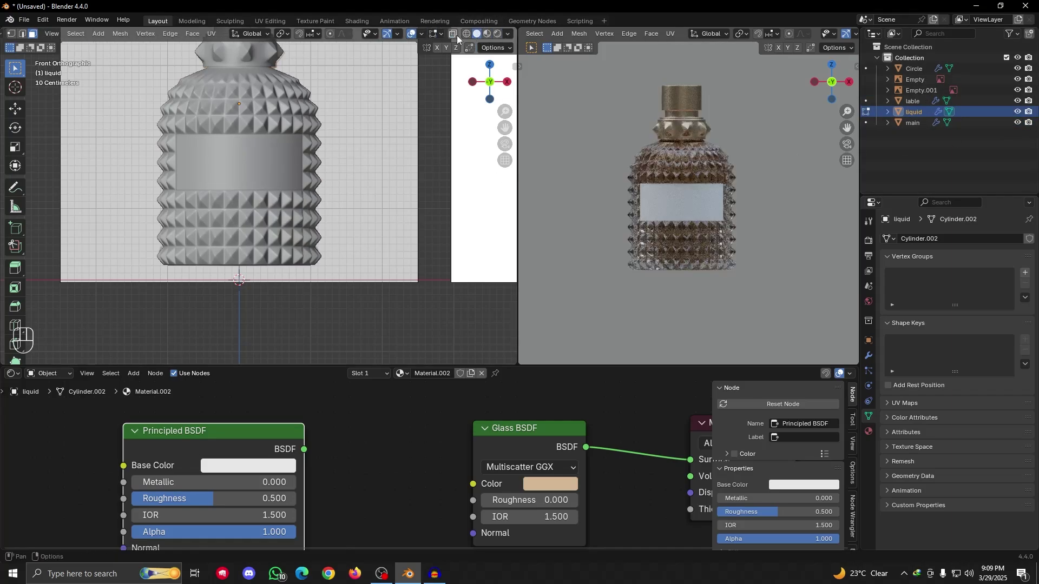
click(453, 34)
scroll(326, 168, up, 2)
key(g)
key(z)
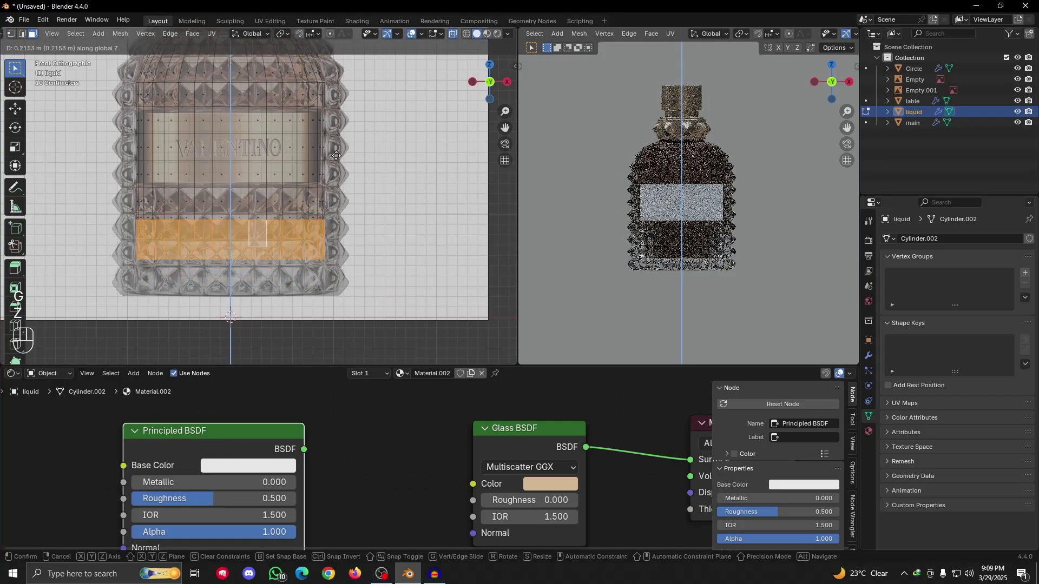
click(334, 194)
Delete the selected bottom face and two lowest face rings of the liquid mesh
scroll(270, 243, up, 4)
scroll(255, 289, down, 3)
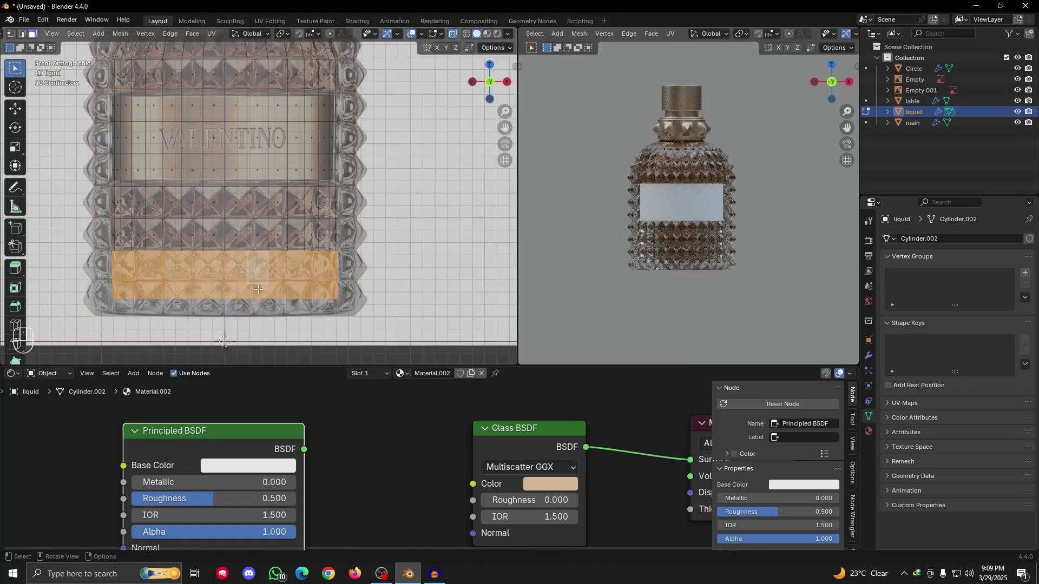
shift+middle_drag(258, 289, 300, 269)
scroll(229, 244, up, 3)
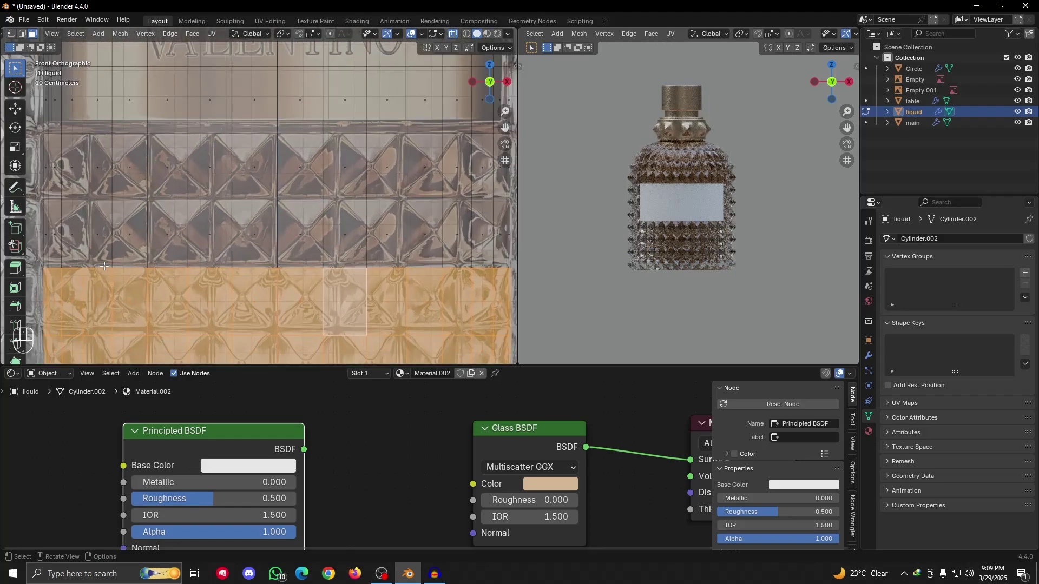
scroll(90, 257, down, 1)
scroll(406, 249, down, 1)
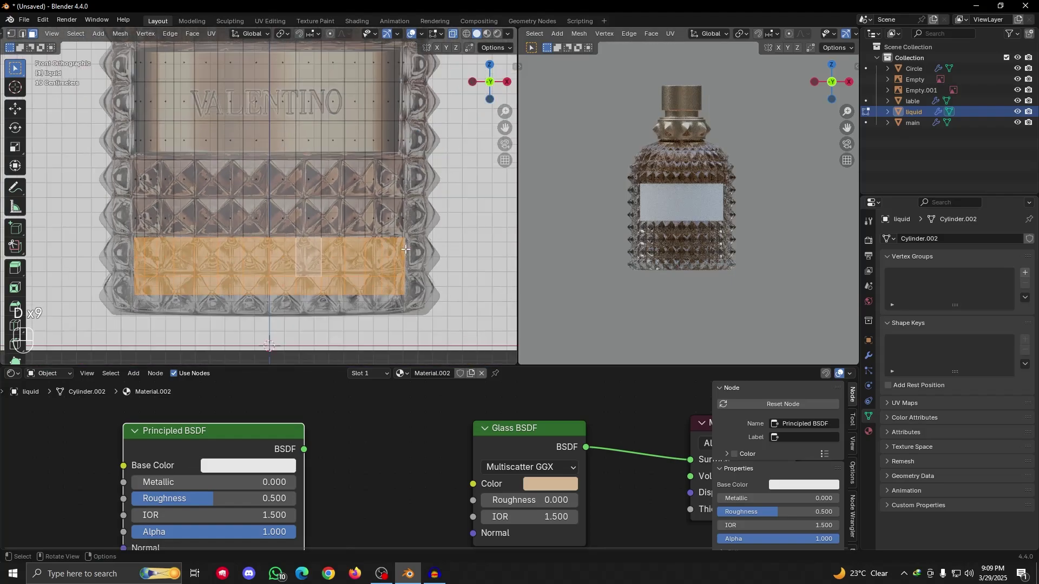
key(x)
click(376, 258)
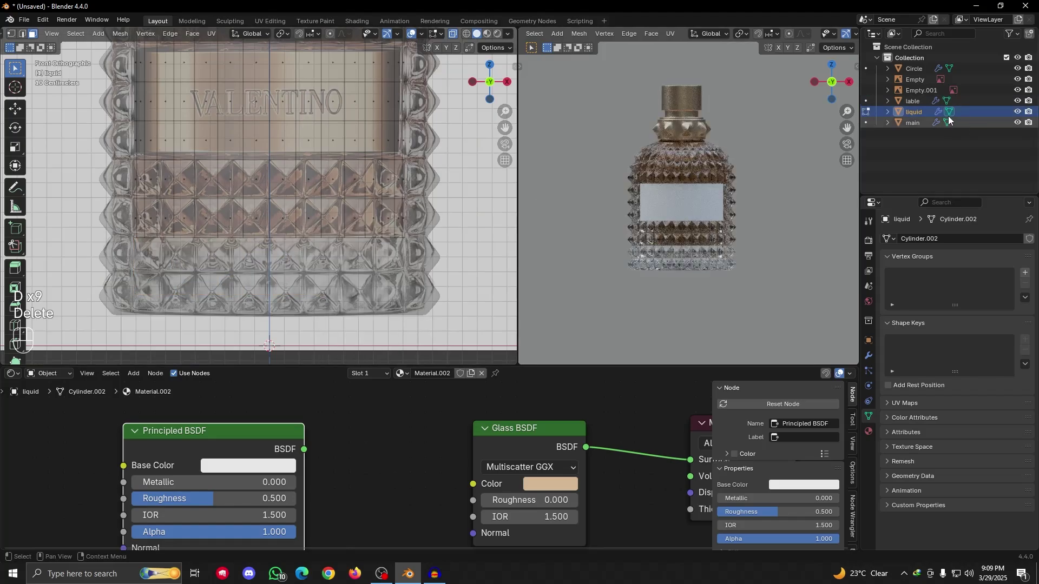
Hide the main bottle, turn off X-ray, and close the liquid's open bottom with two inward-scaled edge extrusions and a filled face
click(1017, 123)
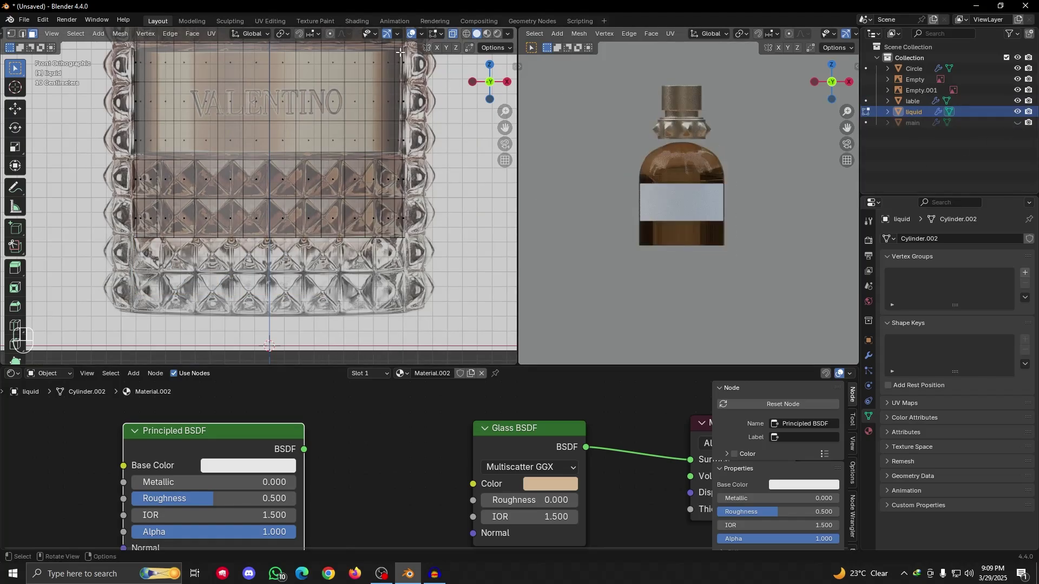
click(453, 33)
alt+drag(315, 195, 266, 198)
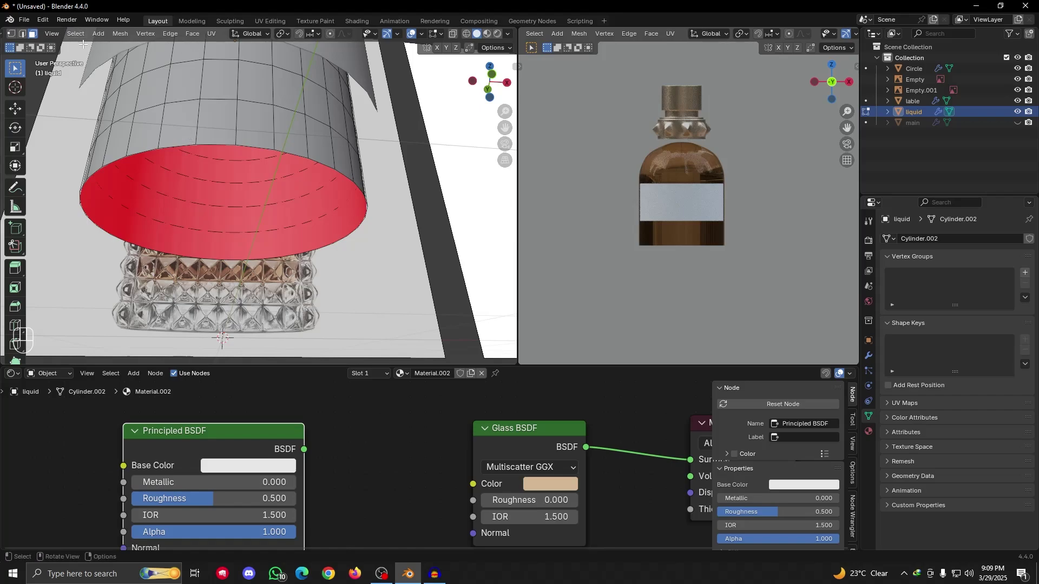
key(e)
key(s)
click(360, 206)
key(e)
key(s)
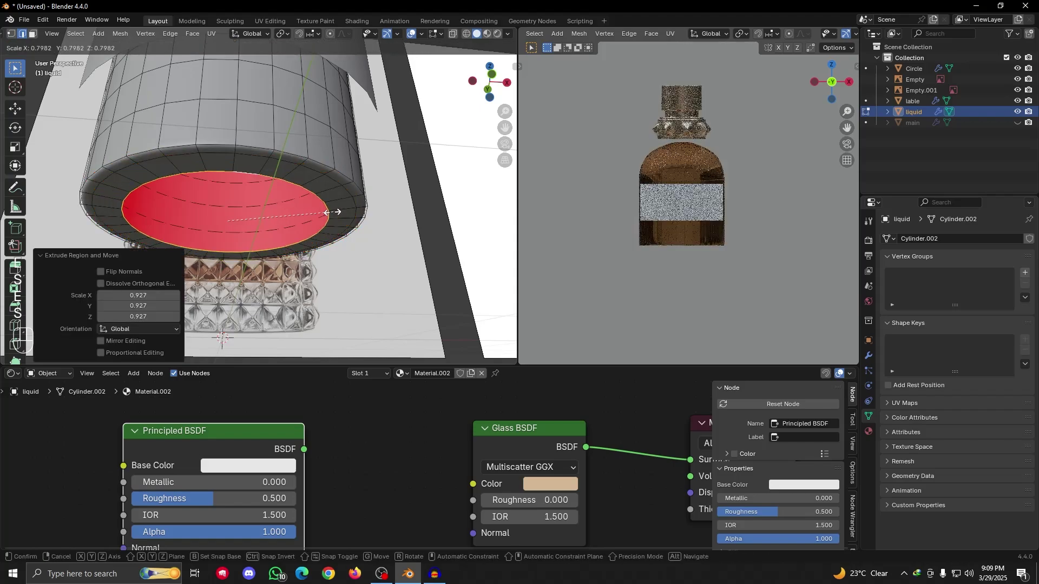
click(320, 213)
key(f)
Add one centred loop cut in the outer ring of the liquid's bottom, and return to Object Mode in the front view
key(ctrl+r)
double_click(237, 150)
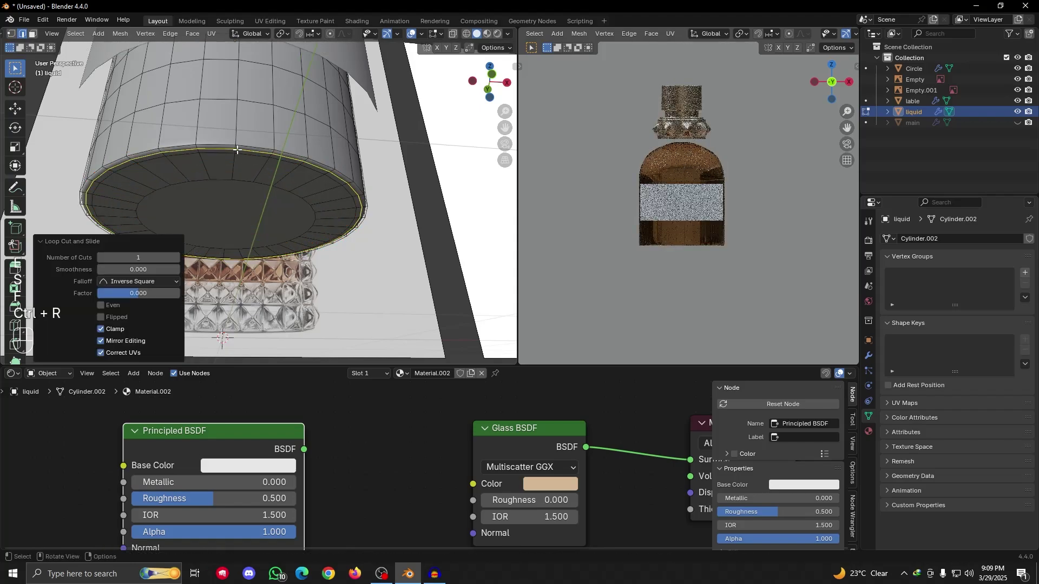
key(Tab)
scroll(266, 170, down, 3)
middle_drag(266, 170, 275, 190)
key(grave)
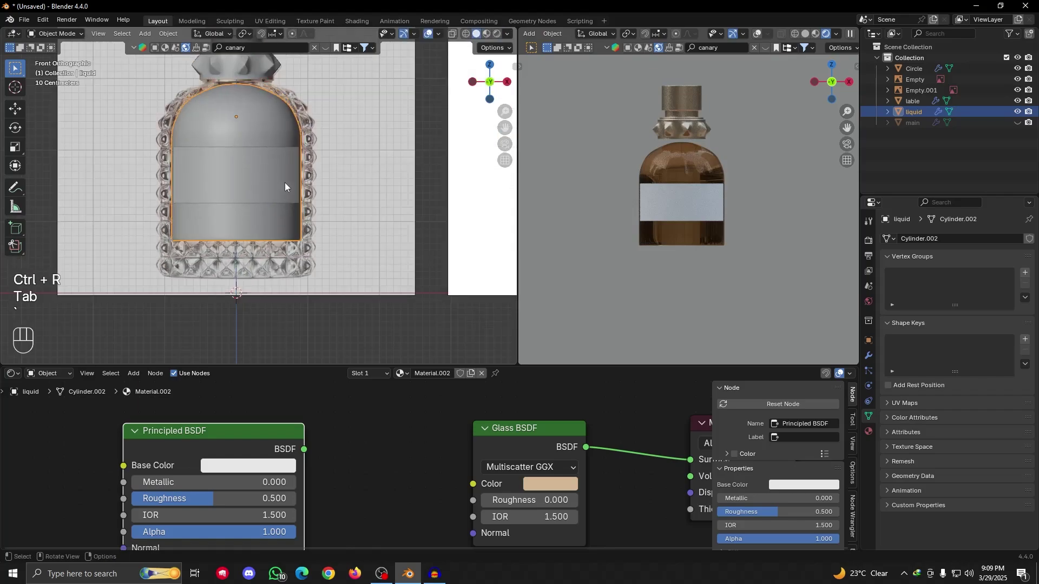
key(Tab)
key(Tab)
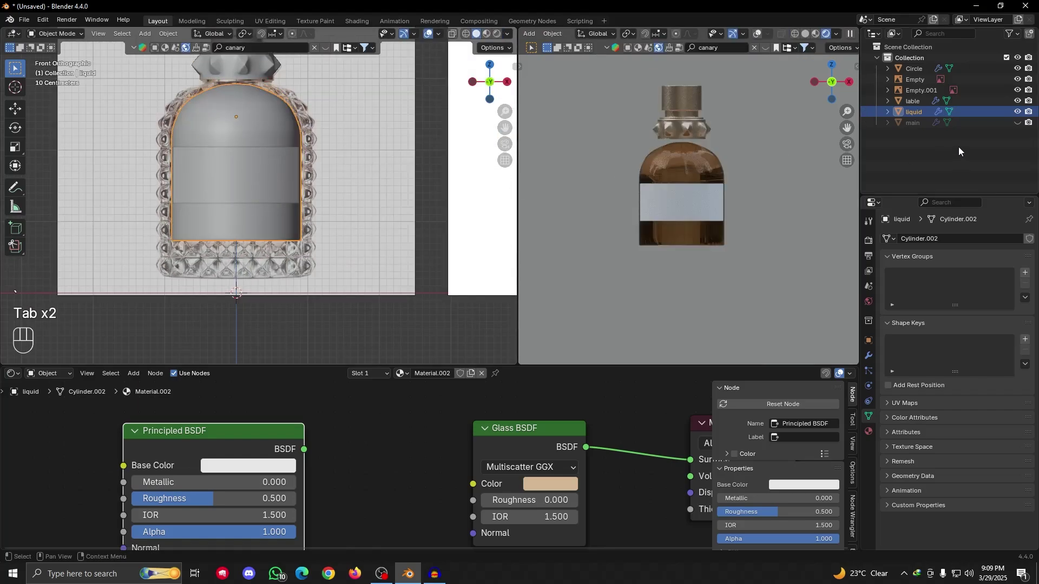
Unhide and select the main bottle, and hide the liquid and label objects
click(1017, 124)
alt+drag(217, 287, 258, 273)
click(242, 223)
key(Tab)
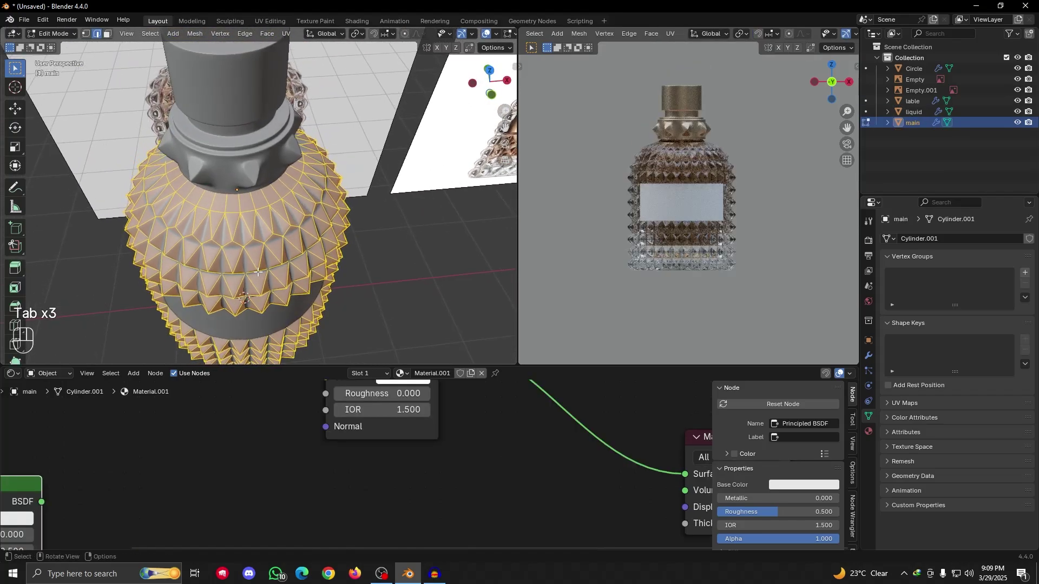
key(Tab)
click(1017, 111)
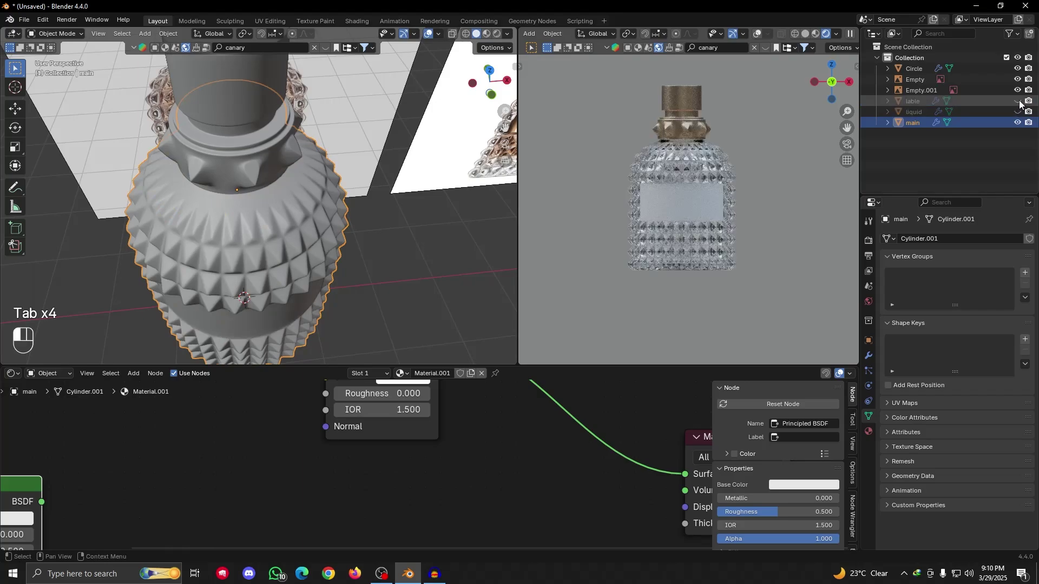
click(1017, 101)
Rename the Circle object to "cao" and hide it
click(913, 69)
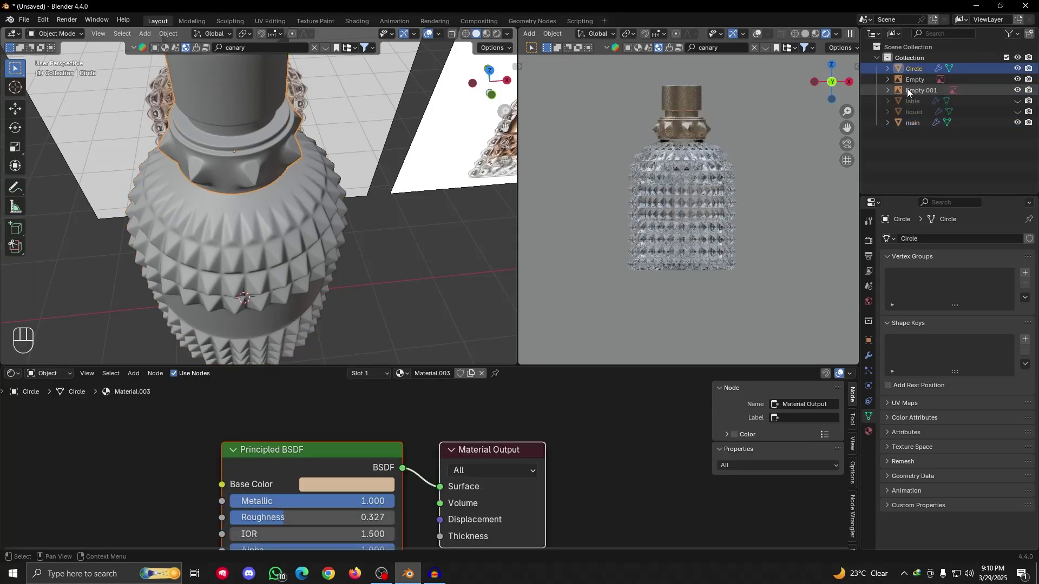
double_click(912, 69)
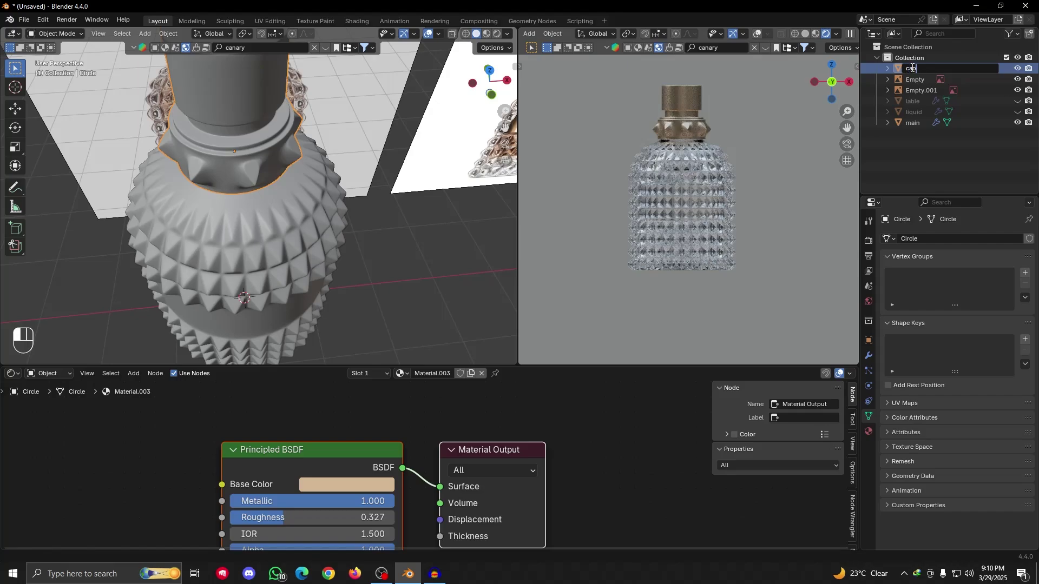
text(cao)
key(Return)
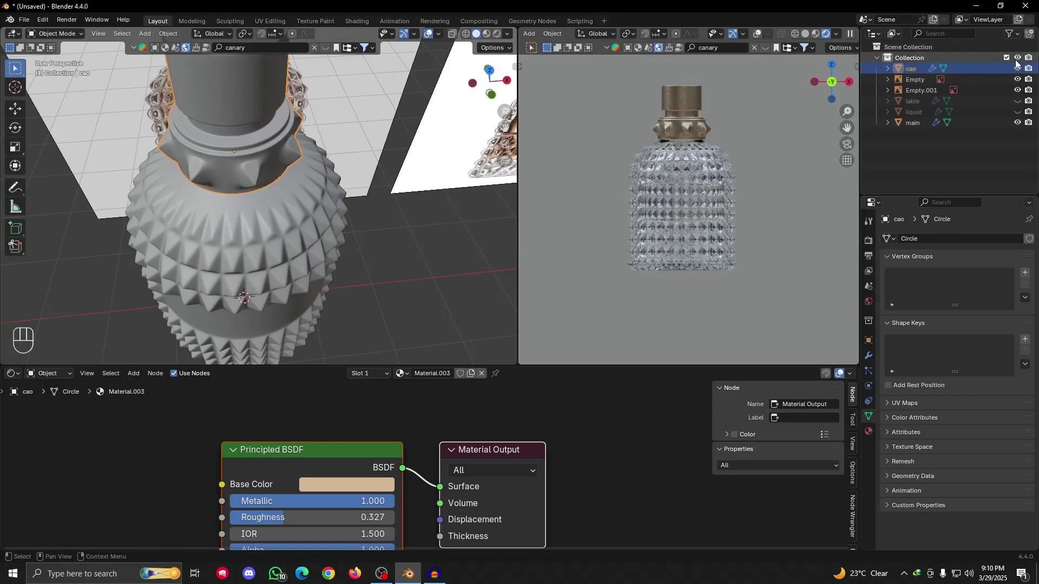
click(1017, 68)
In Edit Mode on the main bottle, turn on X-ray and select its inner bottom faces from the front view
middle_drag(278, 141, 283, 205)
alt+drag(250, 250, 370, 94)
click(274, 262)
key(Tab)
click(265, 276)
scroll(265, 276, down, 4)
scroll(486, 32, down, 3)
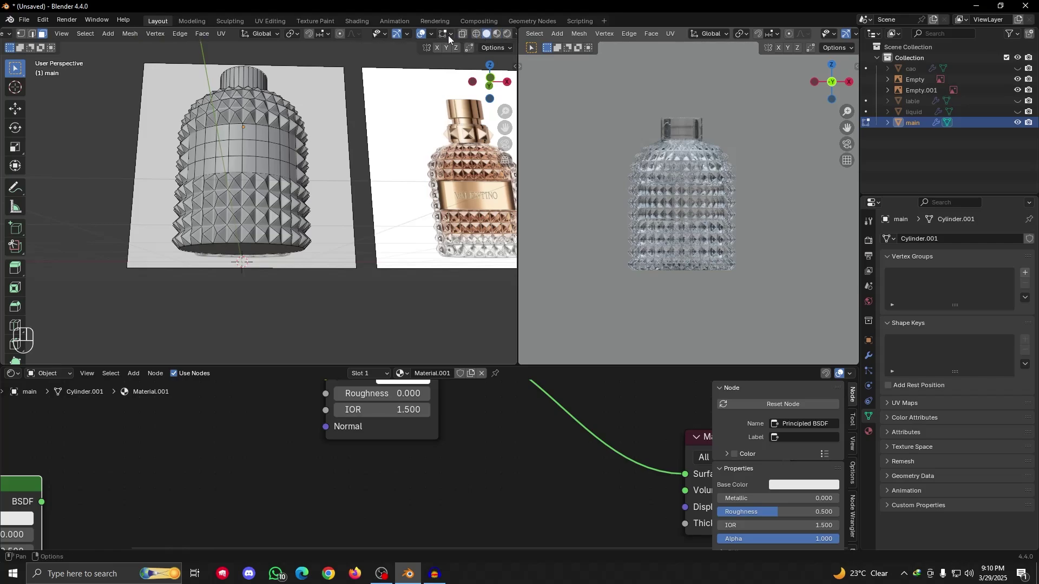
click(462, 35)
alt+drag(321, 287, 324, 270)
scroll(325, 271, up, 5)
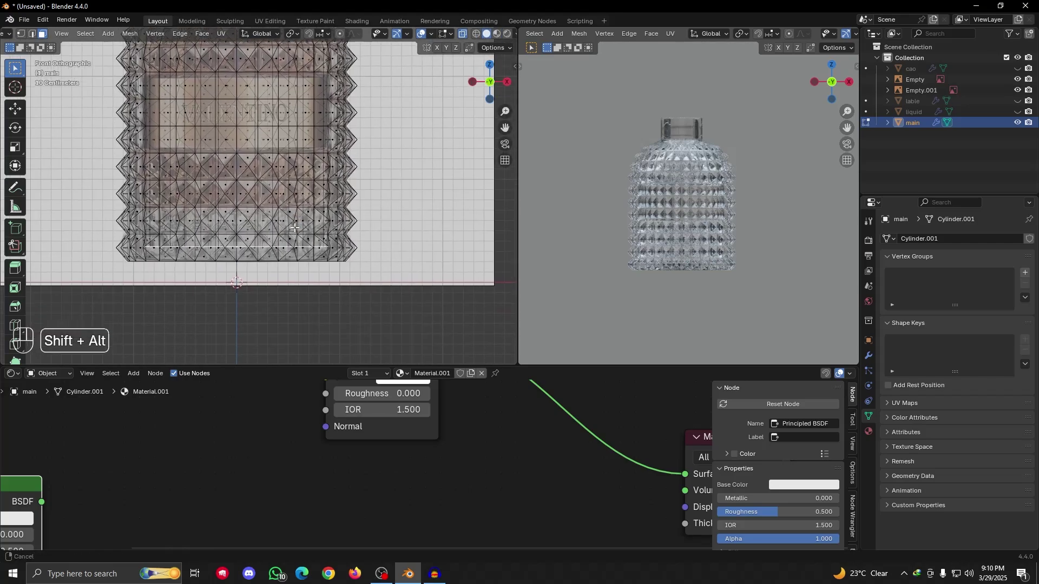
alt+shift+click(332, 238)
Raise the main bottle's selected inner bottom about 0.365 m along Z
key(g)
key(z)
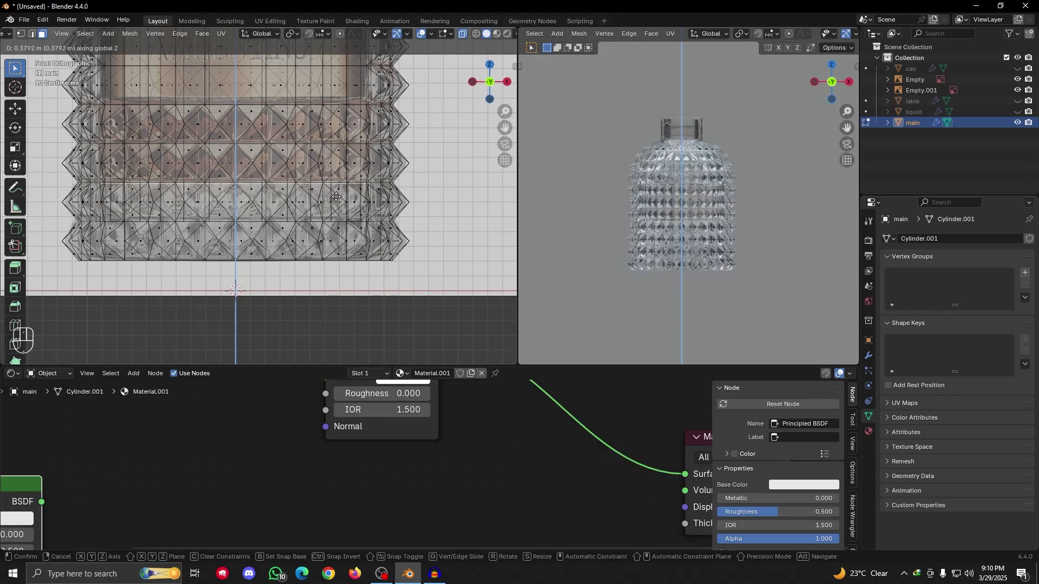
click(336, 197)
Turn off the main bottle's Subdivision display in the viewport and raise the inner bottom another 0.015 m or so along Z
click(869, 355)
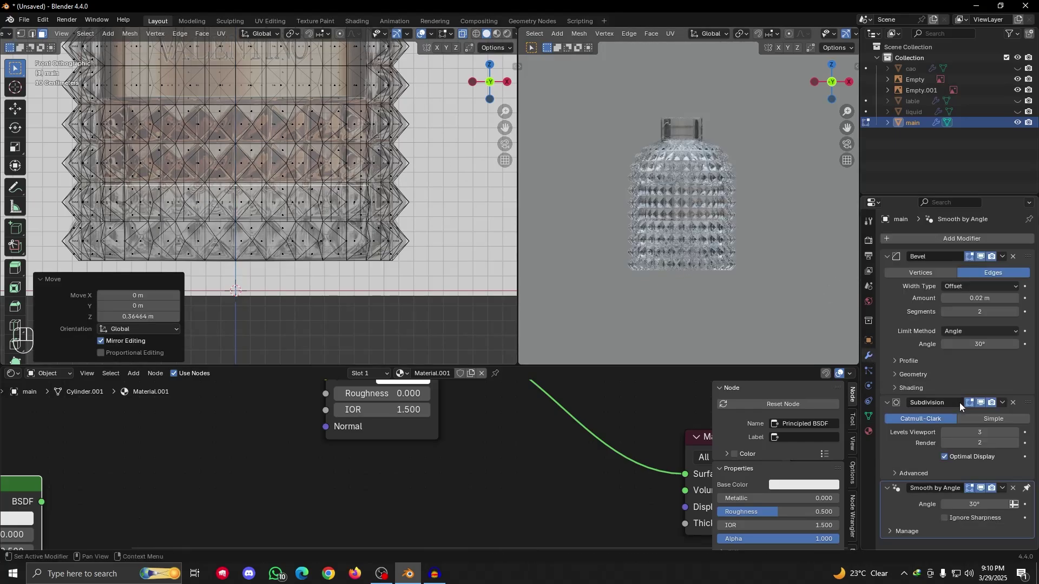
click(981, 402)
key(g)
key(z)
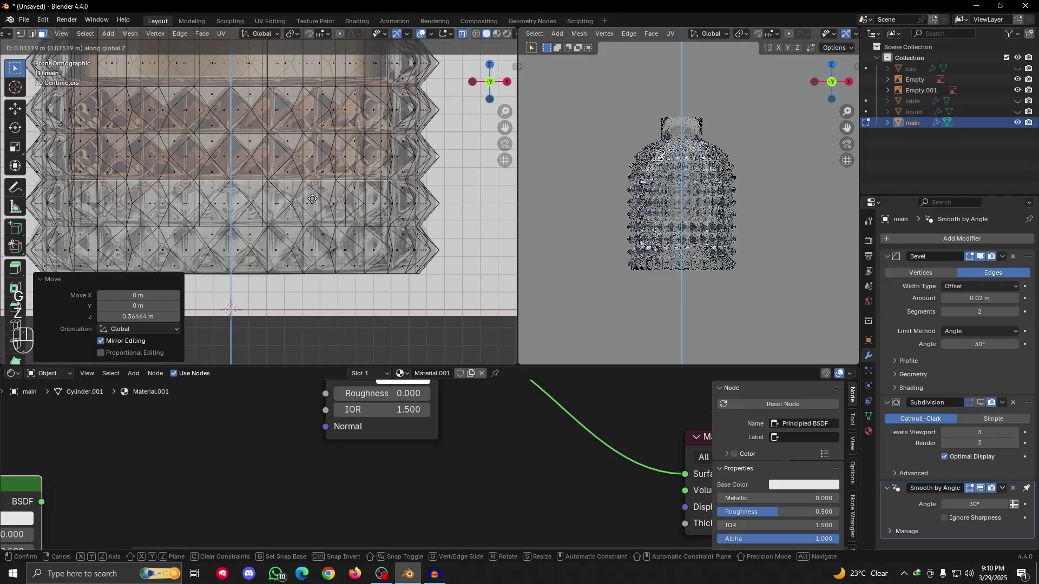
click(313, 199)
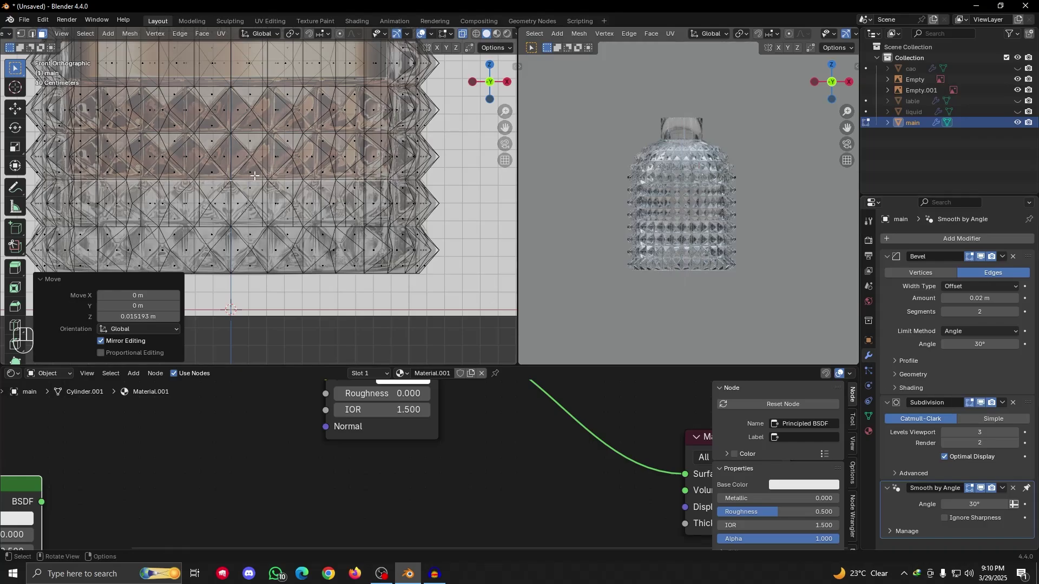
Return to Object Mode, unhide the liquid, label and cap objects, and turn off X-ray
key(Tab)
scroll(300, 208, down, 3)
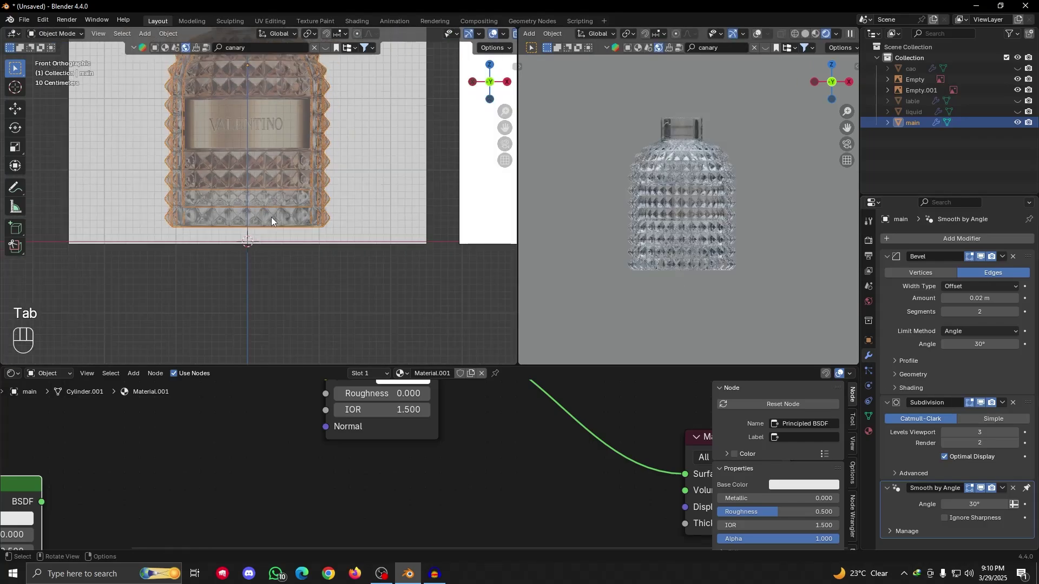
click(1017, 112)
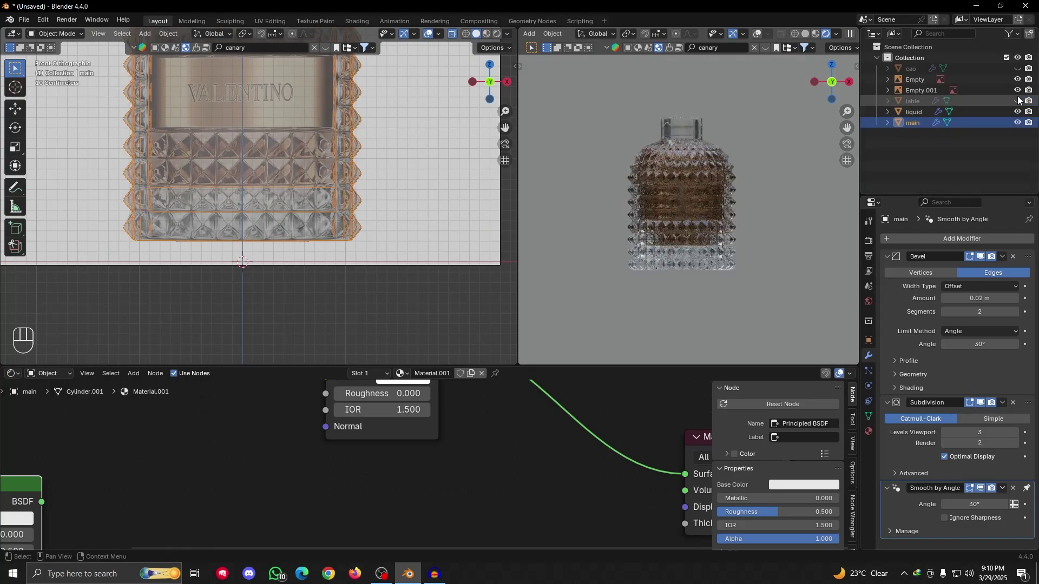
click(1017, 101)
click(1017, 69)
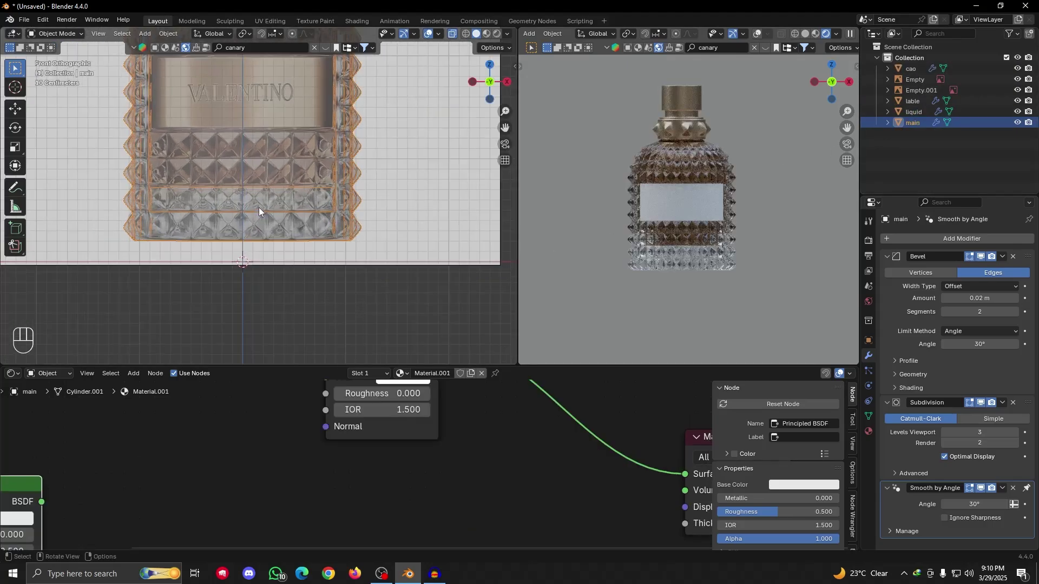
middle_drag(259, 207, 283, 214)
mouse_move(283, 210)
alt+mouse_down()
mouse_move(336, 226)
mouse_move(304, 229)
mouse_move(344, 223)
mouse_move(332, 245)
mouse_move(266, 216)
mouse_move(288, 193)
mouse_move(292, 209)
alt+mouse_up()
scroll(304, 229, down, 5)
click(450, 37)
key(g)
right_click(229, 288)
key(g)
right_click(316, 236)
key(Tab)
click(490, 79)
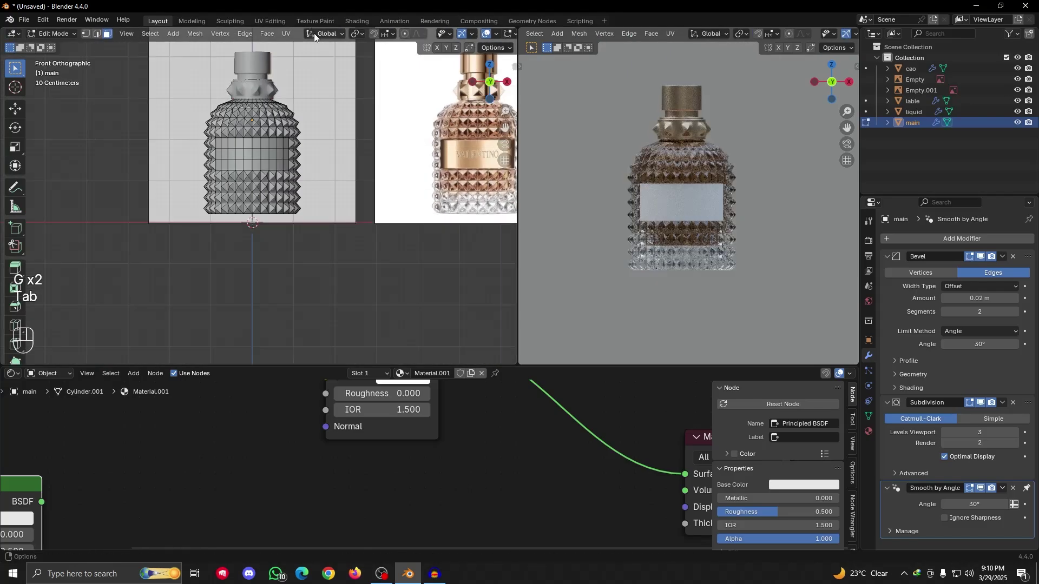
key(Tab)
Select the liquid and lighten its Glass BSDF colour to HSV saturation 0.413 and value 0.821
scroll(674, 251, up, 3)
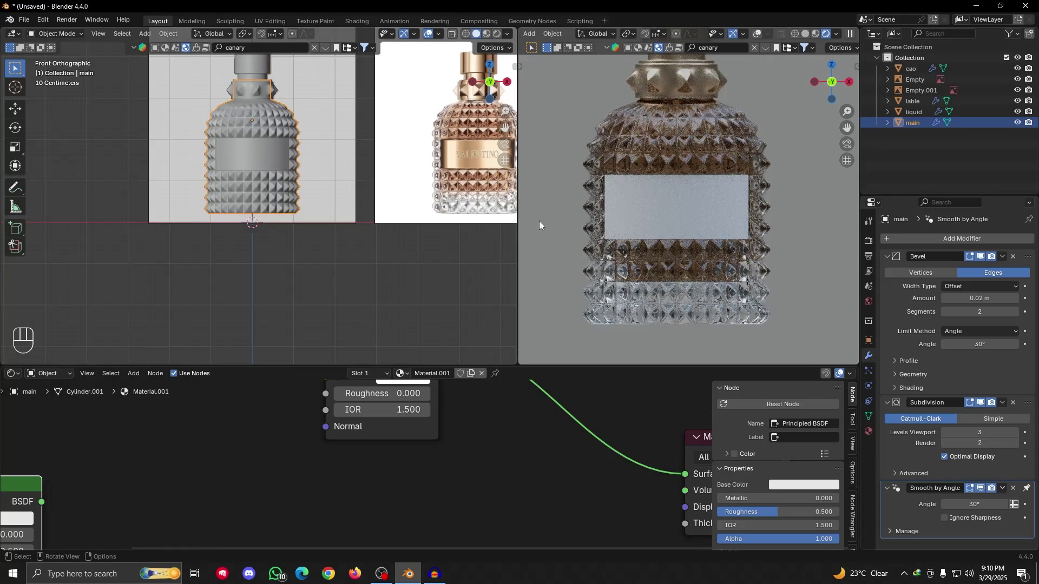
click(915, 113)
alt+shift+drag(272, 174, 268, 258)
scroll(269, 258, up, 2)
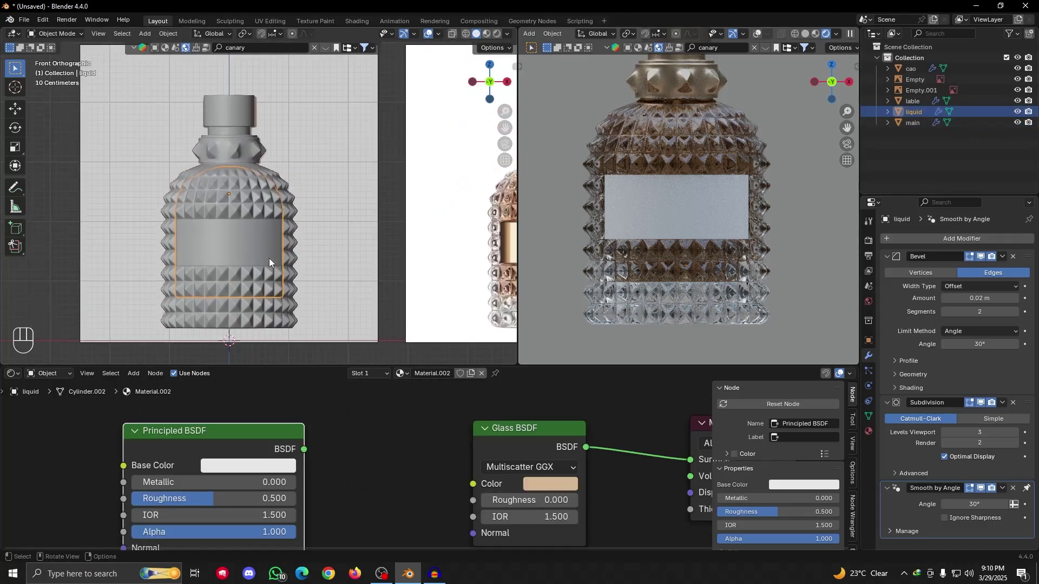
key(g)
right_click(239, 250)
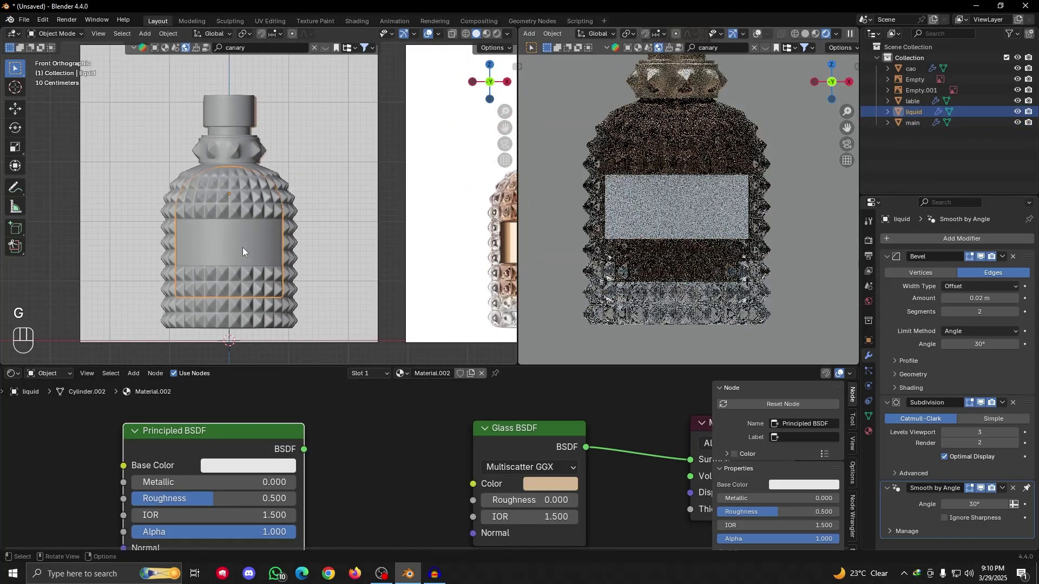
click(541, 483)
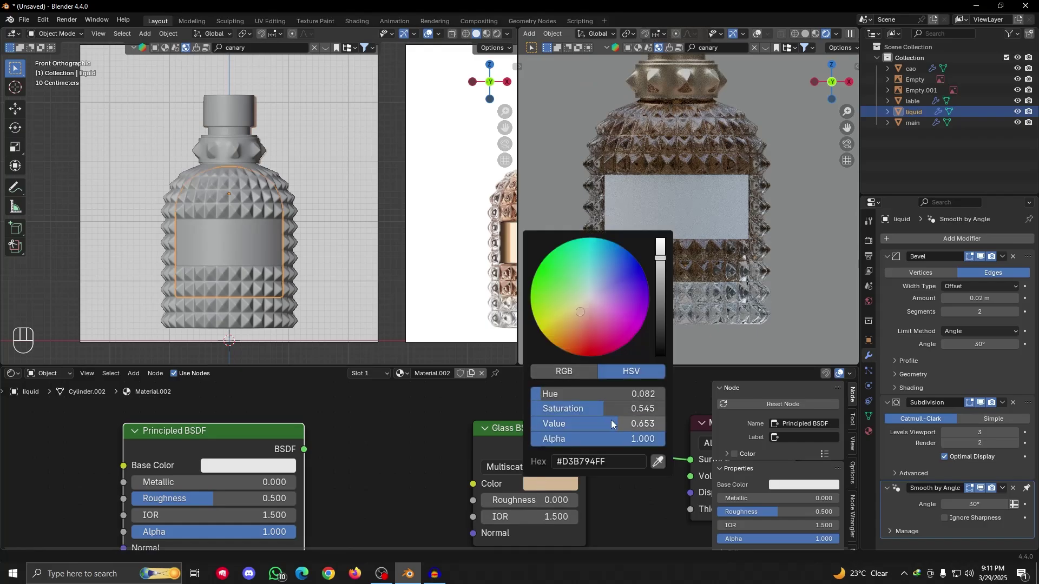
drag(599, 424, 582, 409)
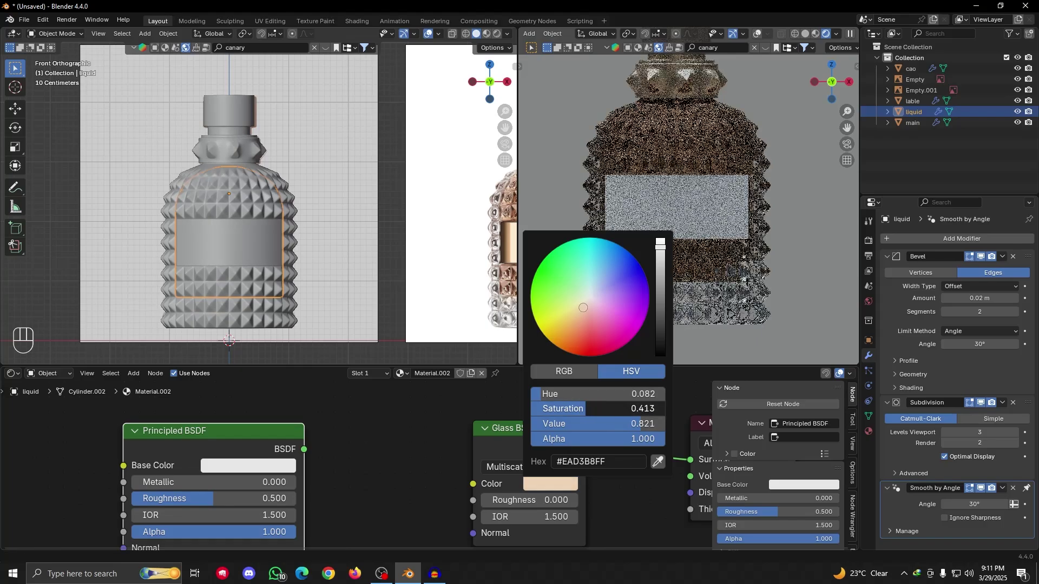
Compare the liquid's rendered colour with the reference image from the front, and examine the bottle from angled views
scroll(477, 218, down, 2)
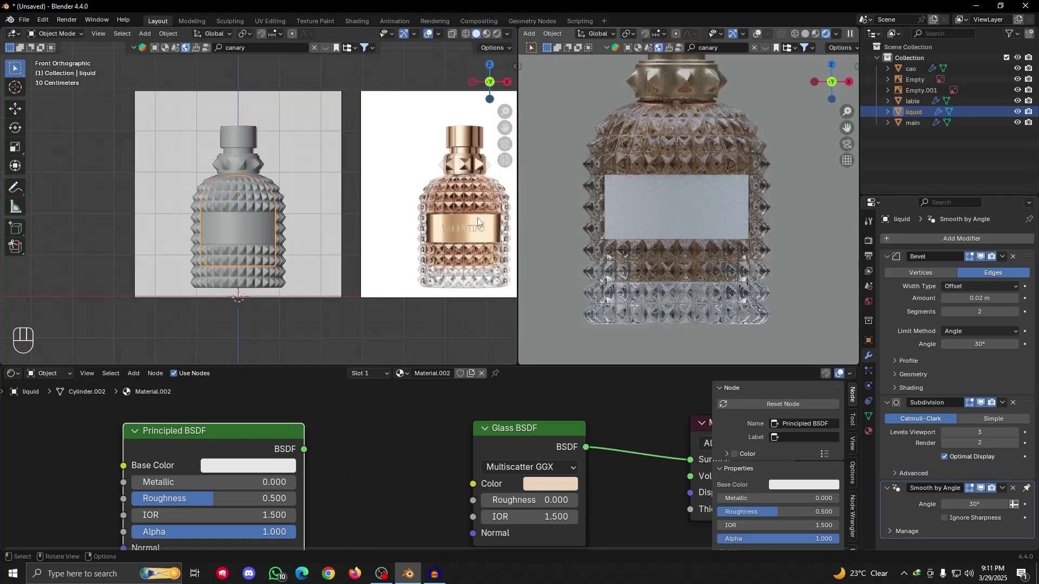
shift+middle_drag(459, 229, 385, 251)
scroll(216, 247, up, 2)
shift+middle_drag(190, 264, 260, 241)
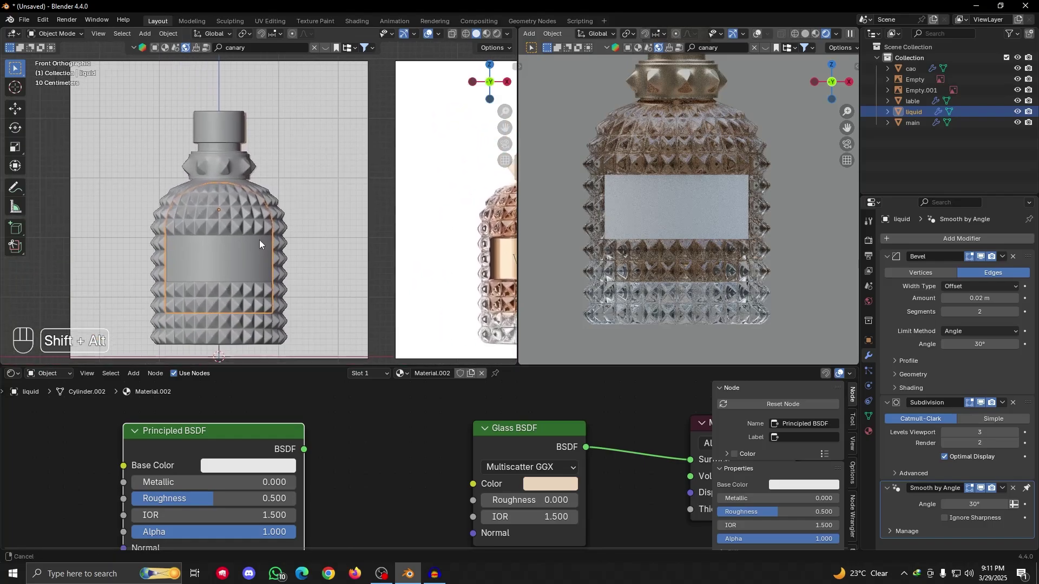
scroll(583, 236, down, 5)
alt+drag(666, 252, 681, 224)
key(grave)
scroll(707, 255, up, 2)
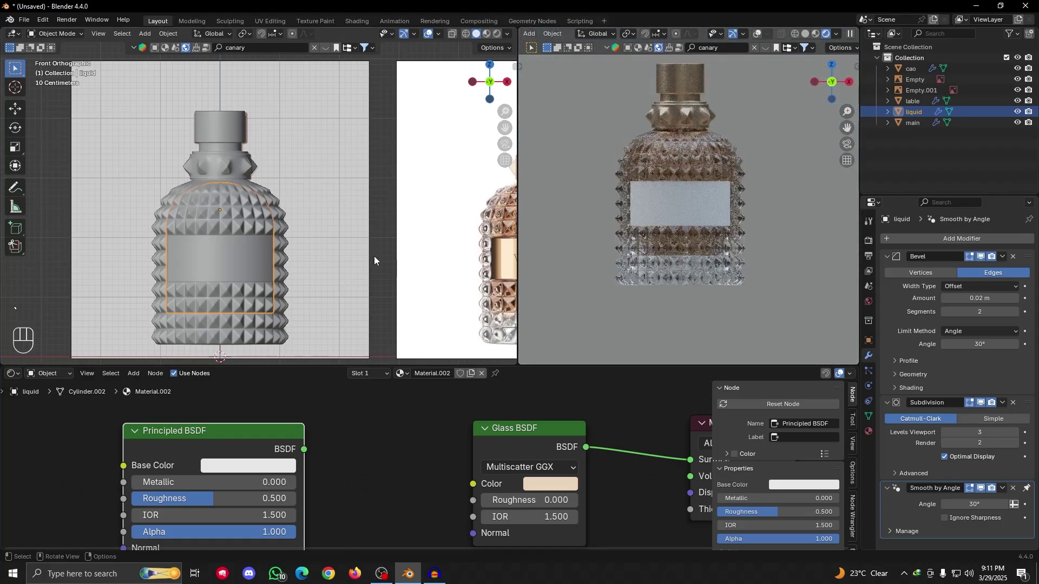
scroll(270, 231, down, 2)
alt+drag(245, 235, 387, 281)
click(333, 301)
scroll(334, 301, down, 1)
scroll(671, 244, down, 2)
alt+drag(679, 233, 622, 268)
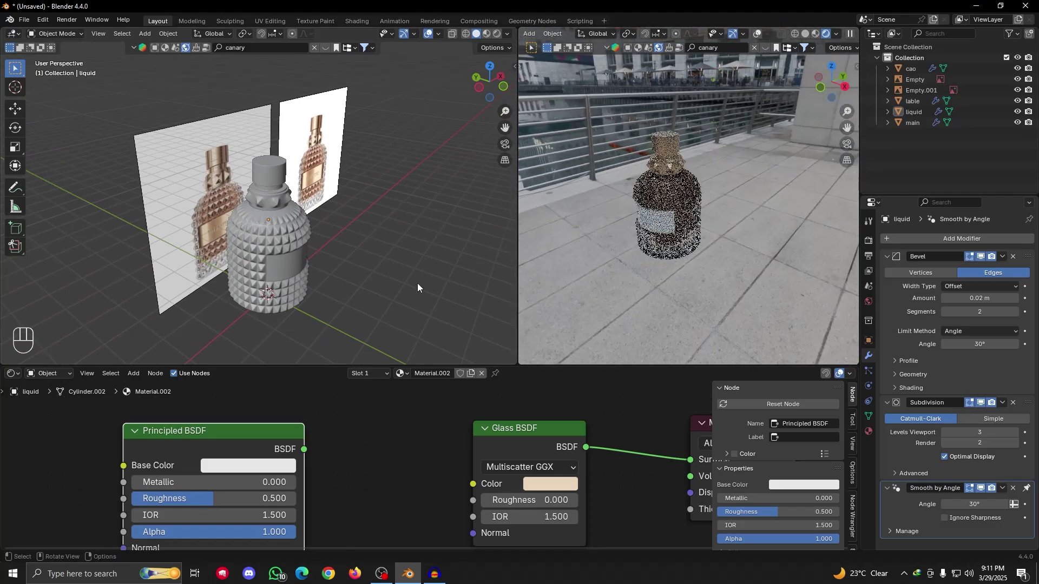
Select the label object on the front of the bottle
alt+drag(335, 275, 265, 265)
scroll(266, 265, up, 3)
click(216, 301)
alt+shift+drag(224, 323, 244, 290)
click(262, 275)
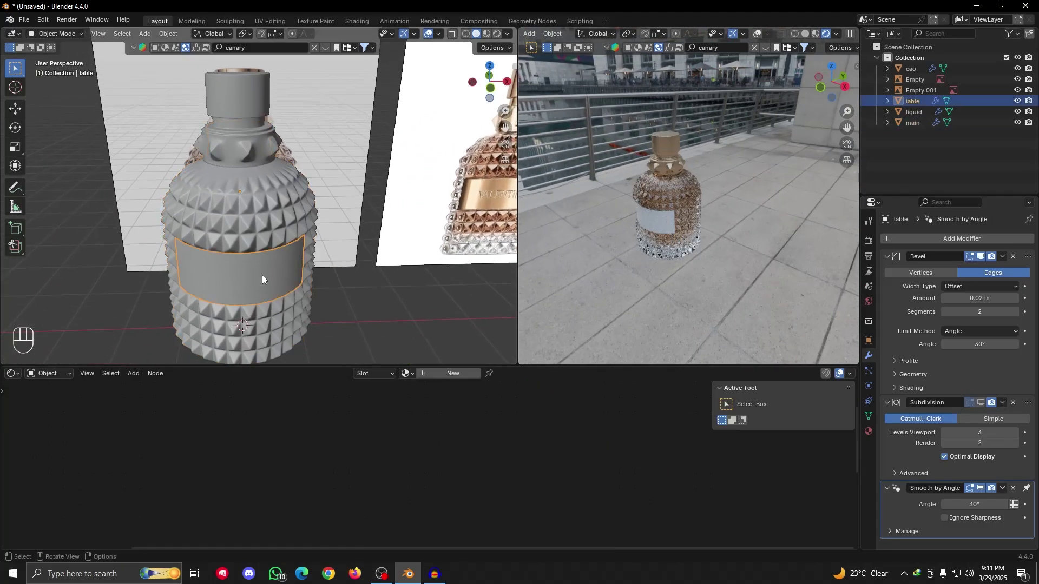
Examine the VALENTINO lettering on the reference bottle's label, marking the area with temporary annotation strokes
key(grave)
scroll(212, 209, up, 4)
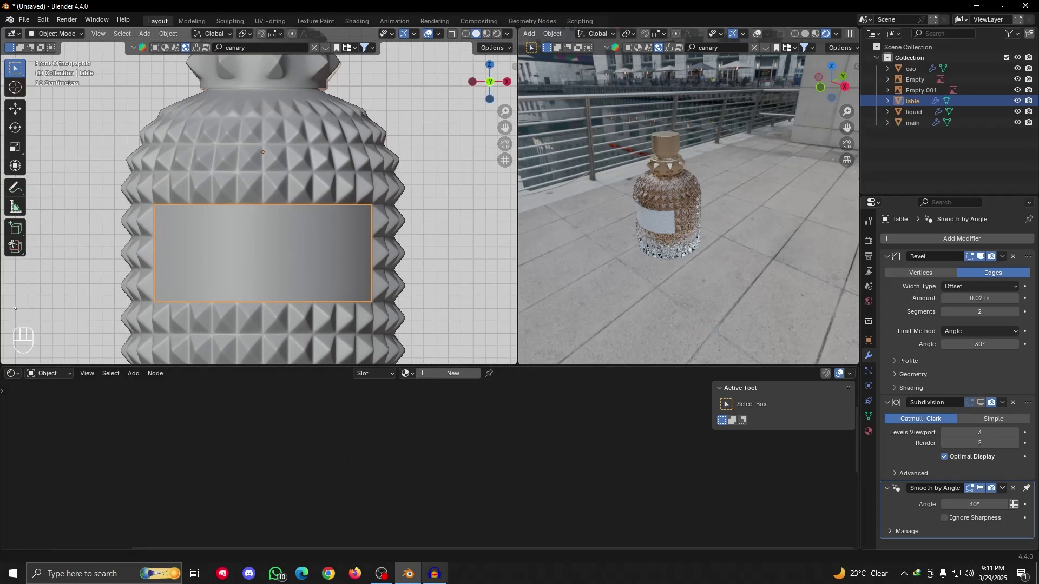
scroll(298, 268, down, 6)
alt+shift+drag(381, 261, 233, 295)
scroll(382, 294, up, 4)
mouse_move(382, 294)
alt+shift+mouse_down()
mouse_move(267, 273)
mouse_move(308, 291)
mouse_move(234, 226)
mouse_move(318, 279)
mouse_move(304, 270)
mouse_move(247, 286)
mouse_move(230, 267)
mouse_move(374, 263)
mouse_move(181, 280)
alt+shift+mouse_up()
key(d)
mouse_move(185, 275)
right_down()
mouse_move(394, 247)
mouse_move(372, 211)
right_up()
mouse_move(241, 280)
mouse_down()
mouse_move(349, 254)
mouse_move(281, 297)
mouse_move(317, 273)
mouse_move(319, 289)
mouse_up()
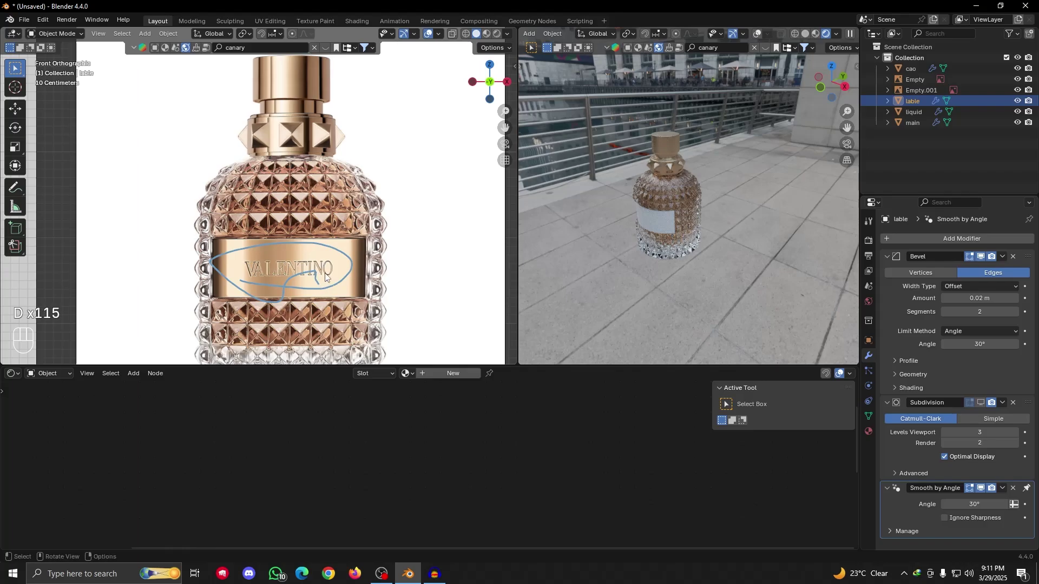
right_drag(354, 241, 215, 265)
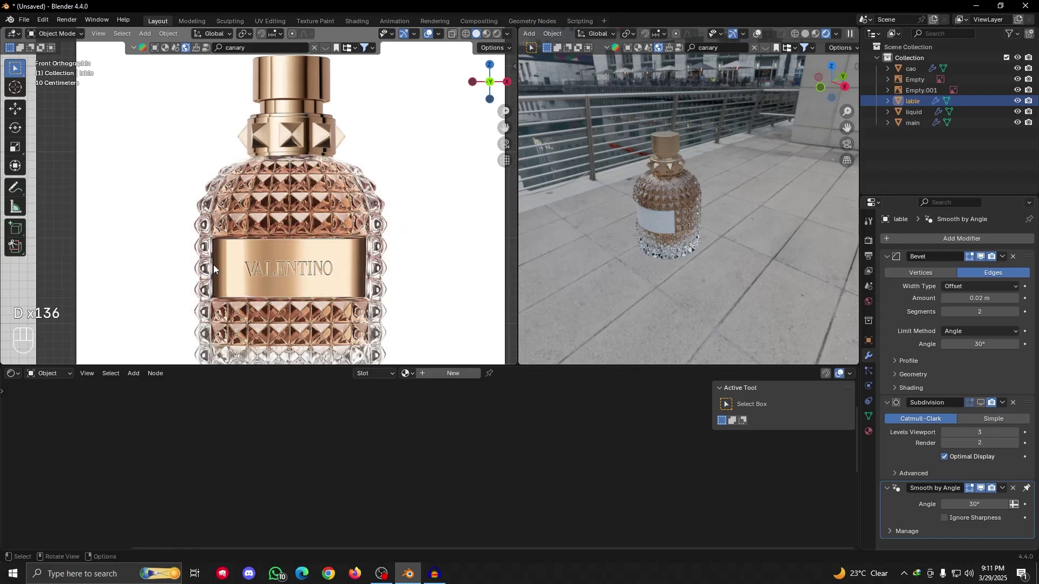
mouse_move(211, 242)
mouse_down()
mouse_move(345, 246)
mouse_move(270, 276)
mouse_up()
right_drag(201, 239, 371, 238)
Compare the modelled bottle's blank label with the engraved gold label in the reference image
scroll(134, 287, down, 4)
alt+shift+drag(126, 301, 251, 287)
scroll(251, 287, up, 4)
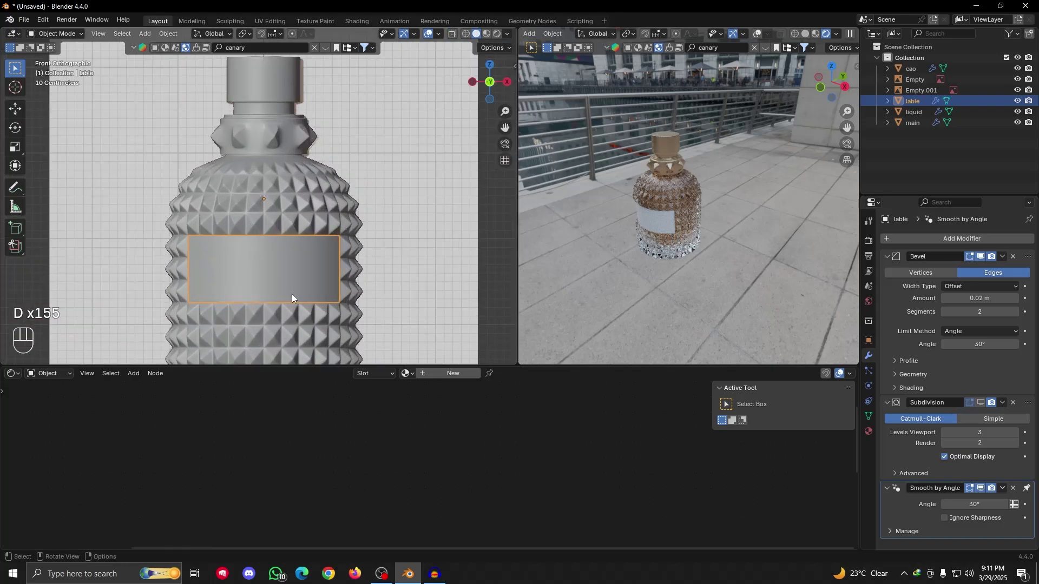
scroll(295, 294, down, 4)
alt+shift+drag(368, 280, 305, 294)
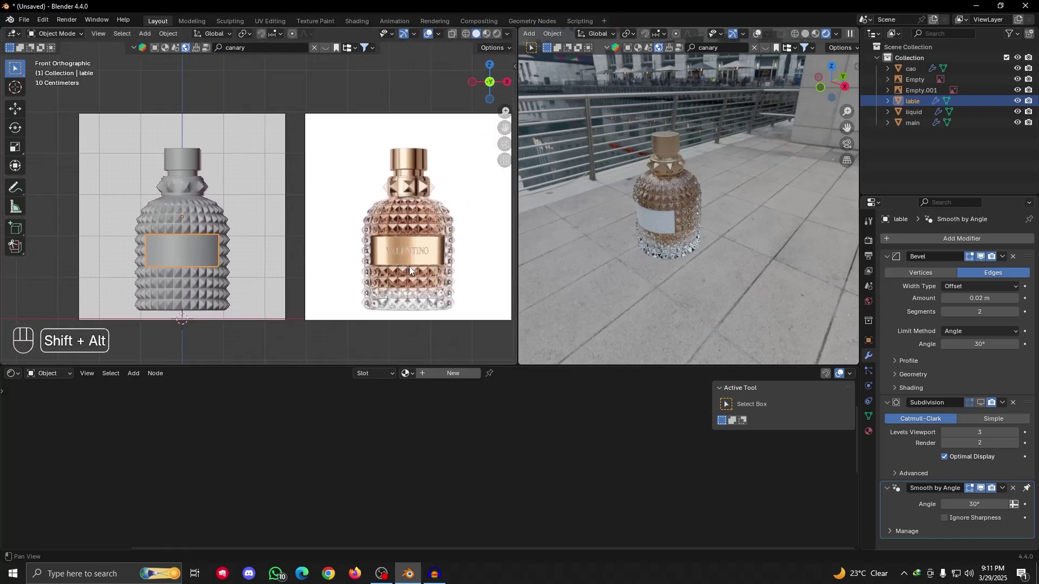
alt+shift+drag(409, 267, 366, 276)
scroll(365, 277, up, 2)
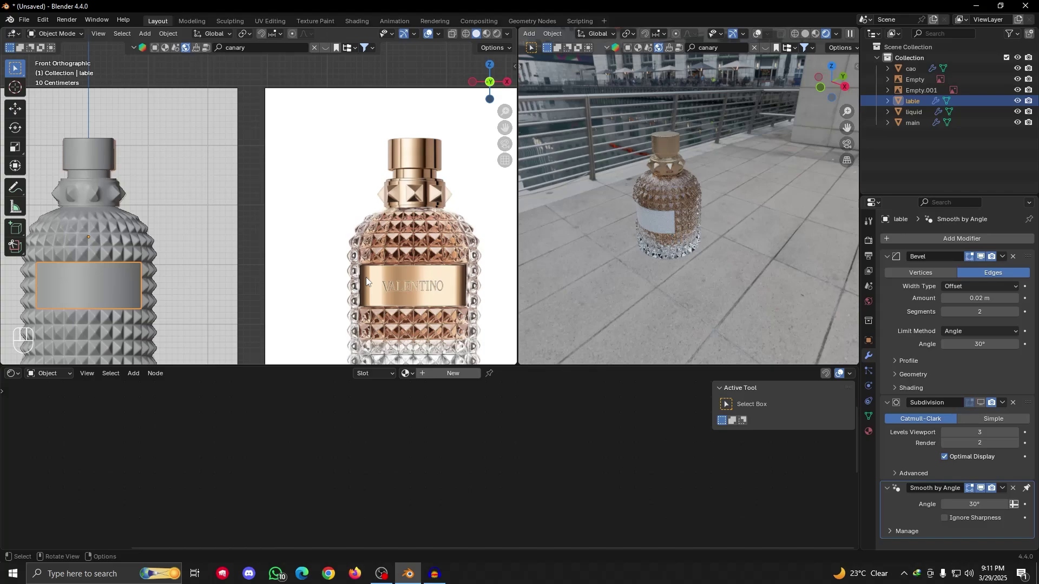
alt+shift+drag(251, 312, 247, 271)
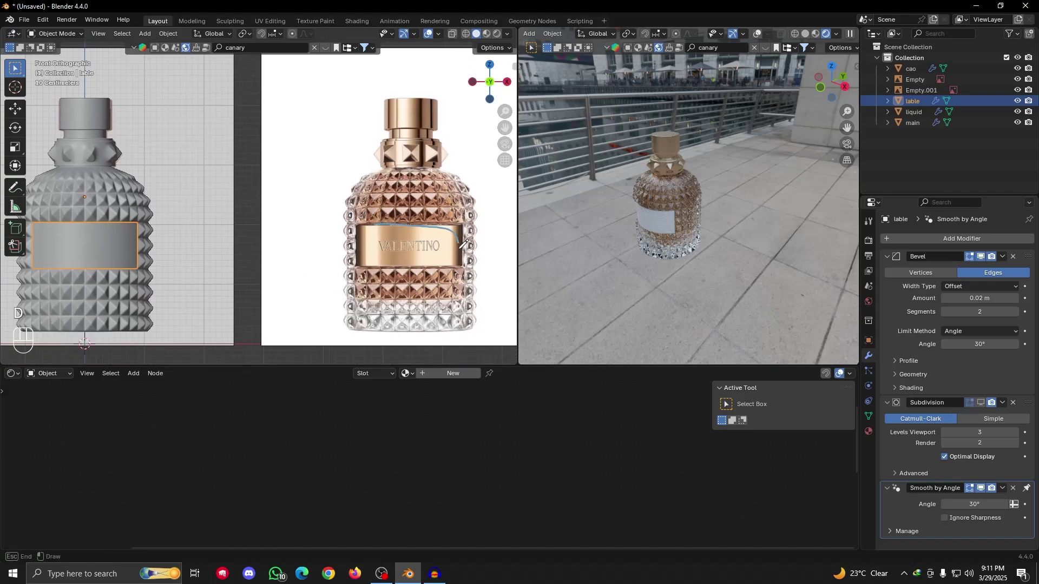
alt+shift+drag(374, 247, 264, 305)
scroll(264, 299, up, 4)
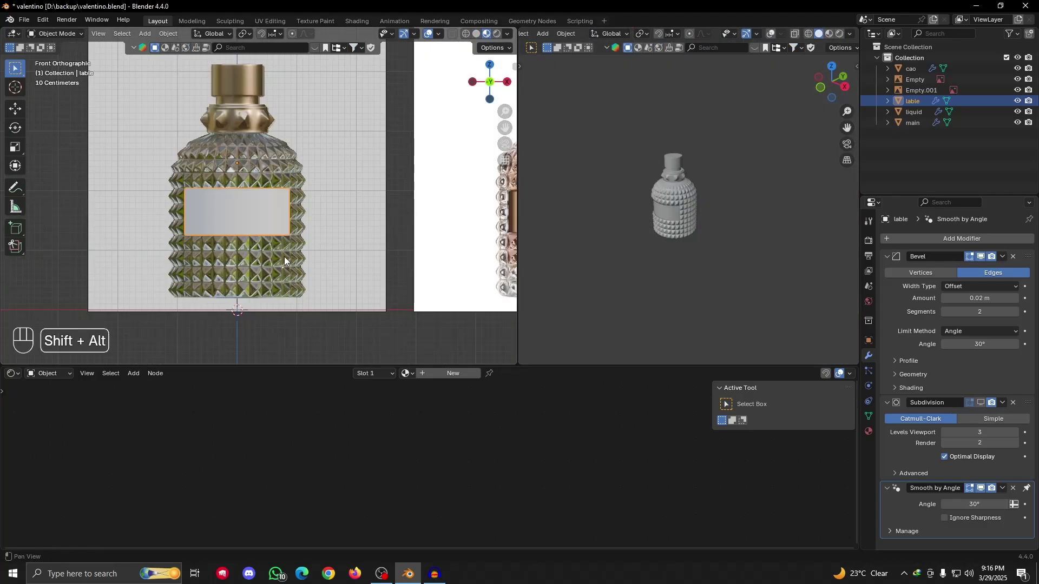
Create a new material for the label and move its Principled BSDF node away from the Material Output
scroll(307, 235, up, 3)
alt+shift+drag(284, 256, 261, 284)
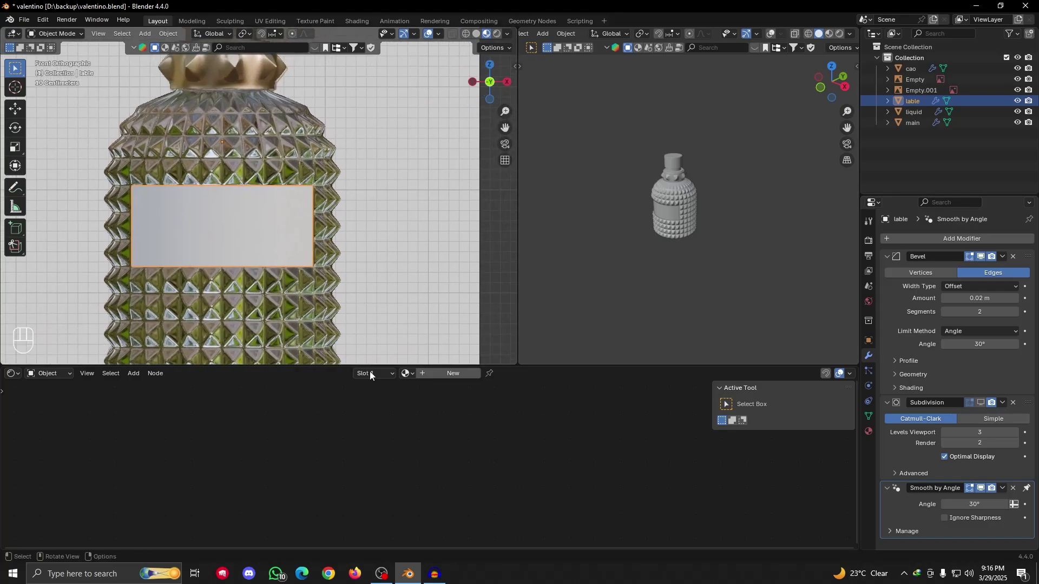
click(435, 371)
scroll(317, 265, down, 5)
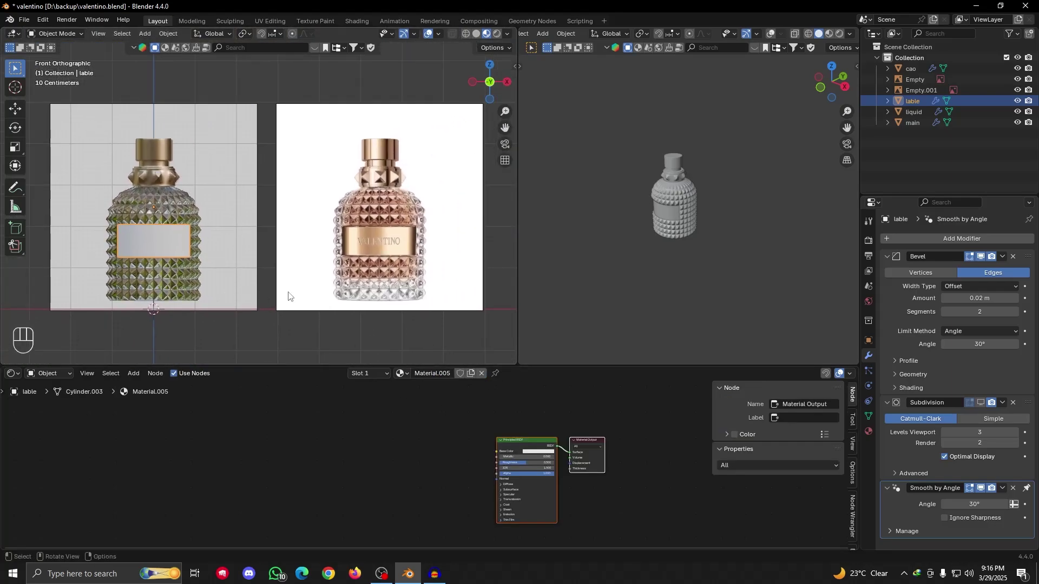
scroll(352, 280, up, 5)
click(520, 443)
scroll(461, 446, up, 2)
drag(519, 442, 432, 448)
scroll(394, 255, up, 3)
alt+shift+drag(441, 276, 376, 258)
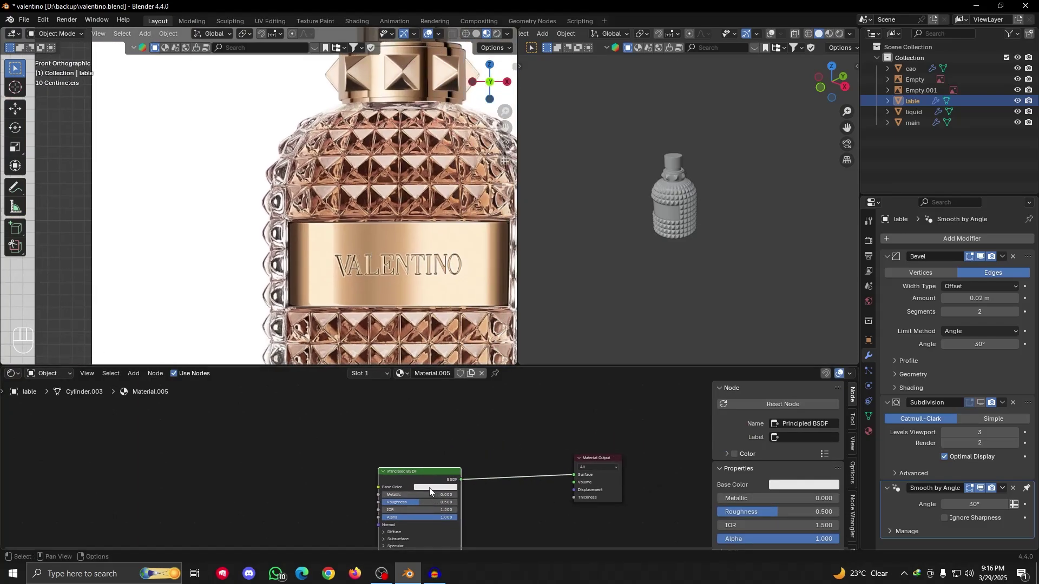
Copy the gold base colour from the cap's material to the label's Principled BSDF
scroll(251, 278, down, 4)
alt+shift+drag(251, 278, 382, 337)
click(132, 158)
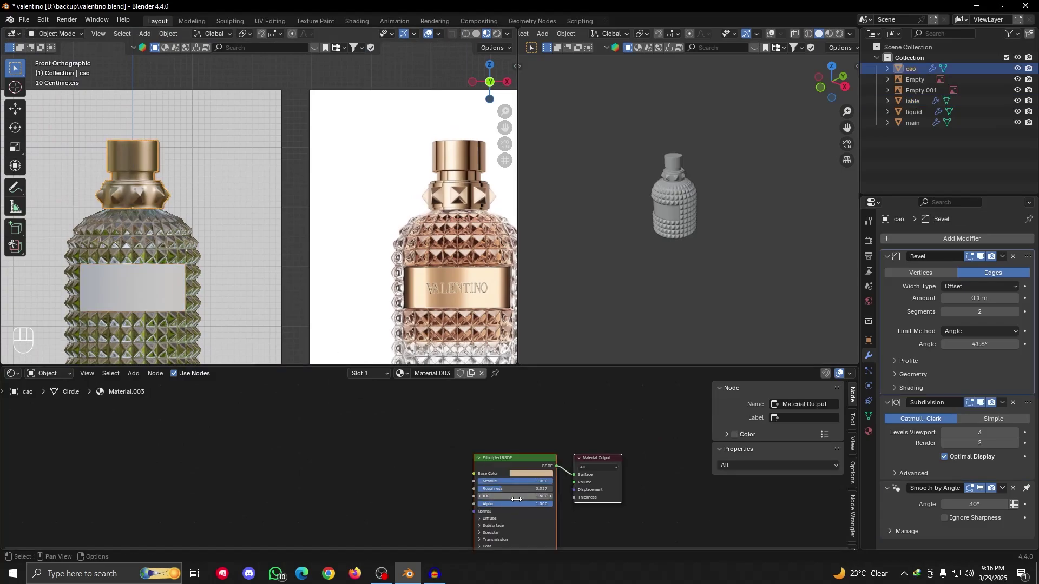
key(ctrl+c)
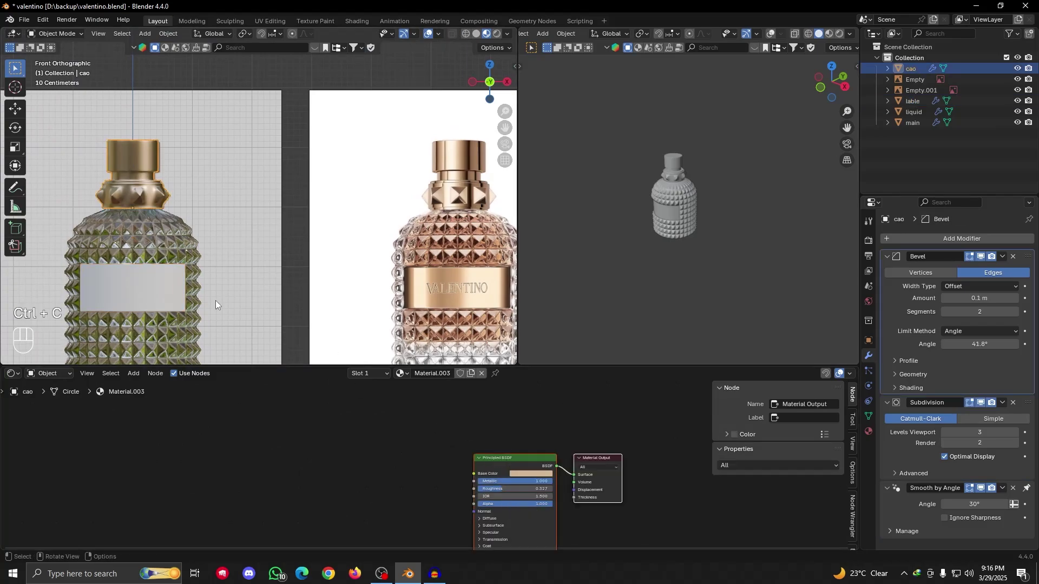
alt+shift+drag(215, 300, 239, 256)
click(240, 256)
key(ctrl+v)
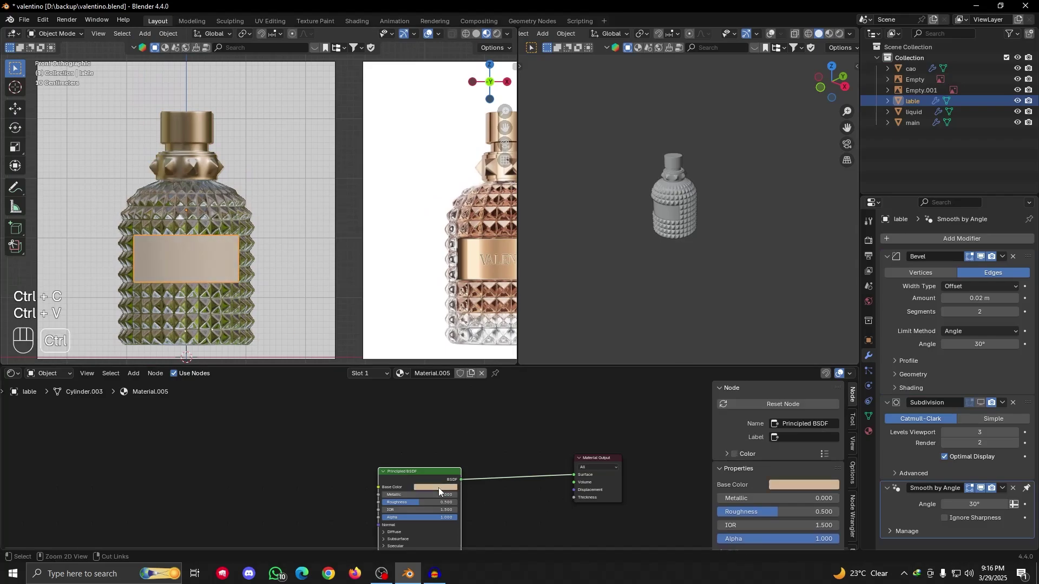
Set the label material's Metallic to 1.000 and Roughness to 0.309, and deselect the label to check it against the reference
scroll(205, 270, up, 4)
scroll(254, 225, down, 4)
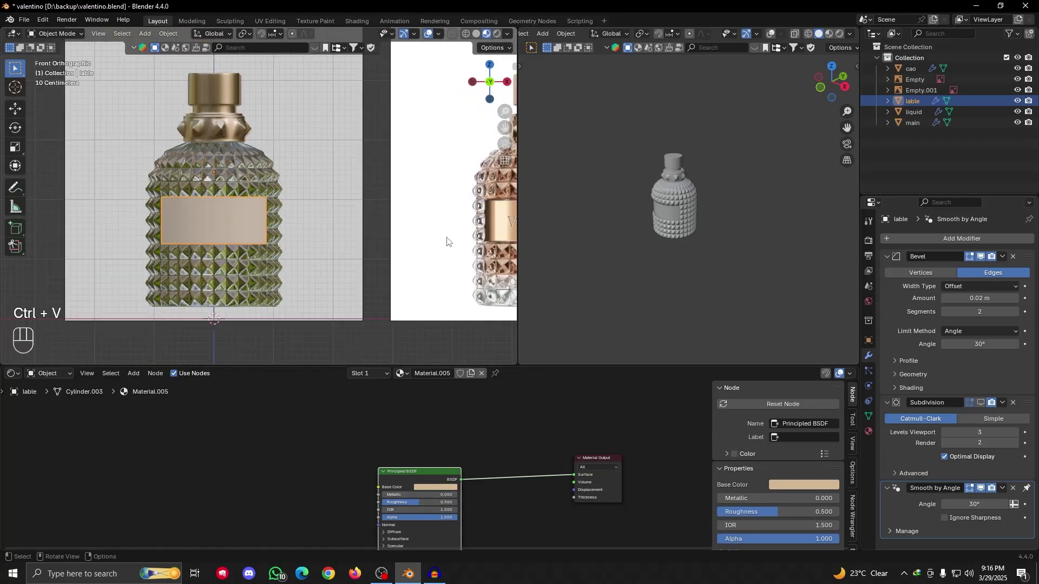
alt+shift+drag(447, 238, 362, 266)
alt+shift+drag(200, 296, 351, 269)
scroll(351, 268, up, 5)
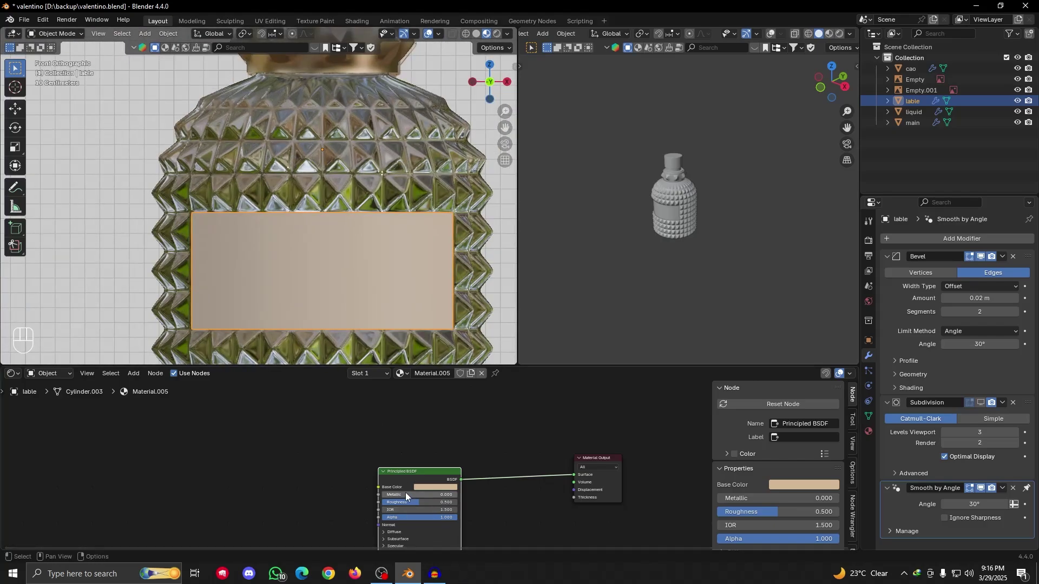
drag(405, 494, 458, 494)
scroll(313, 262, up, 3)
scroll(366, 294, down, 2)
alt+shift+drag(366, 294, 272, 256)
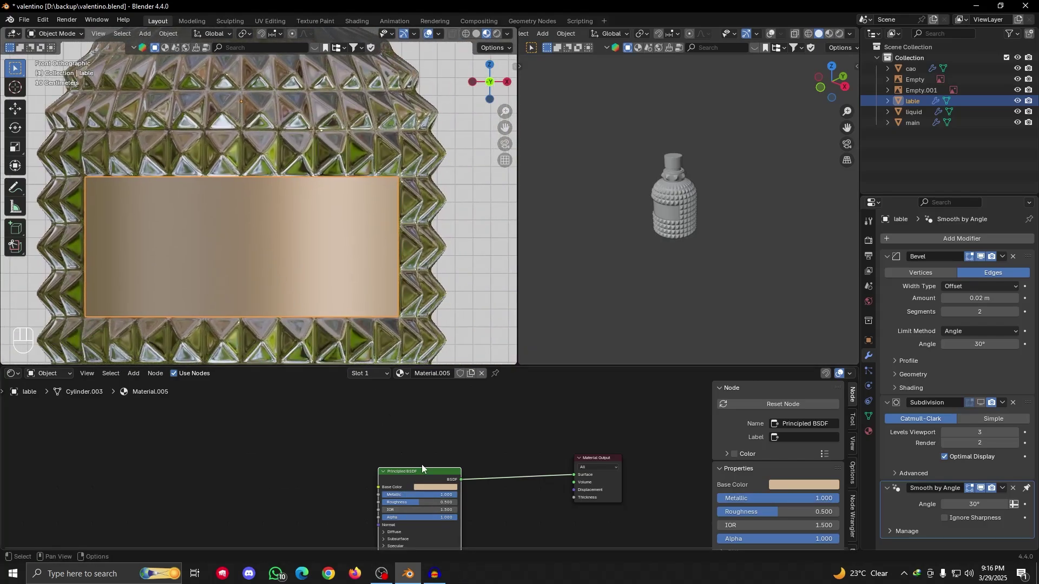
drag(449, 501, 434, 502)
scroll(227, 213, down, 7)
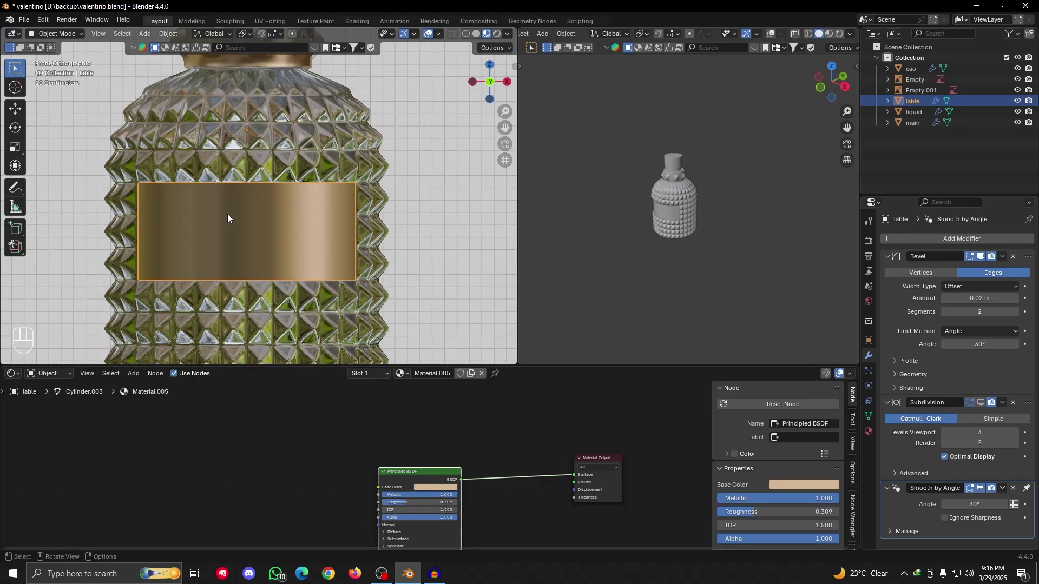
click(303, 302)
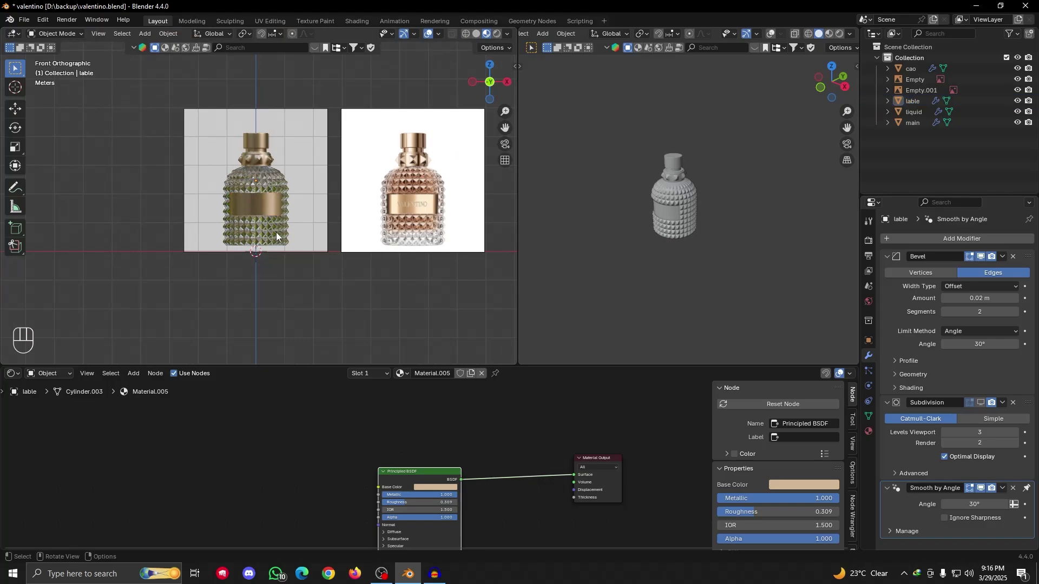
scroll(303, 302, up, 3)
alt+shift+drag(485, 229, 404, 219)
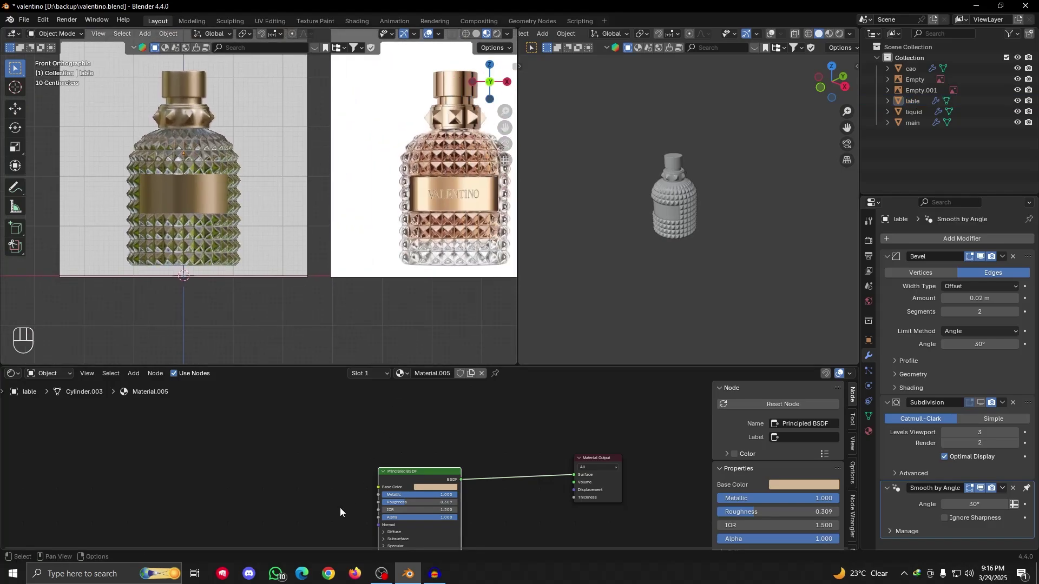
scroll(405, 477, down, 2)
shift+scroll(395, 445, up, 2)
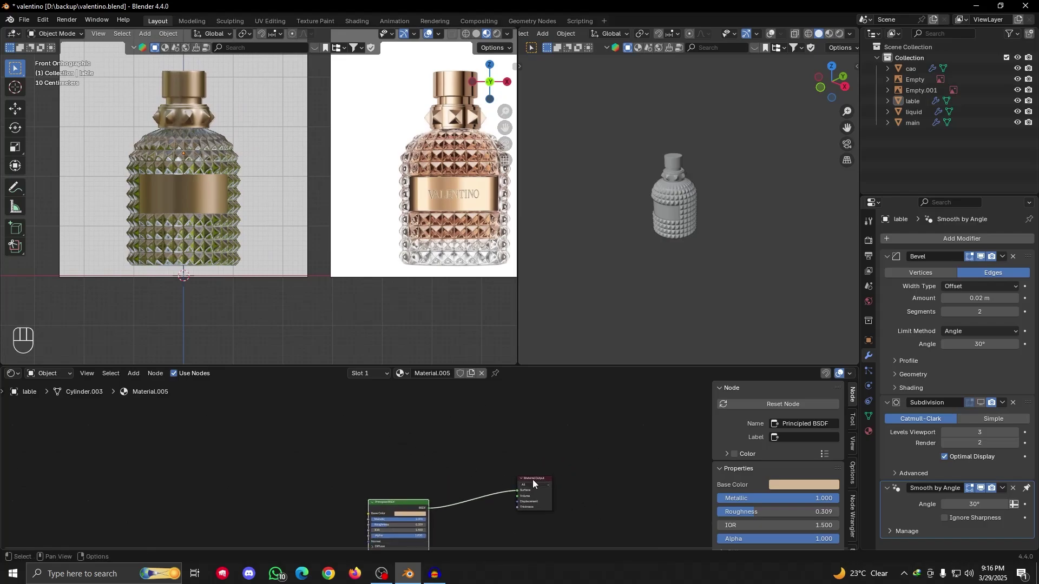
drag(532, 479, 517, 490)
scroll(428, 459, down, 2)
alt+shift+drag(433, 462, 384, 498)
click(402, 497)
key(shift+d)
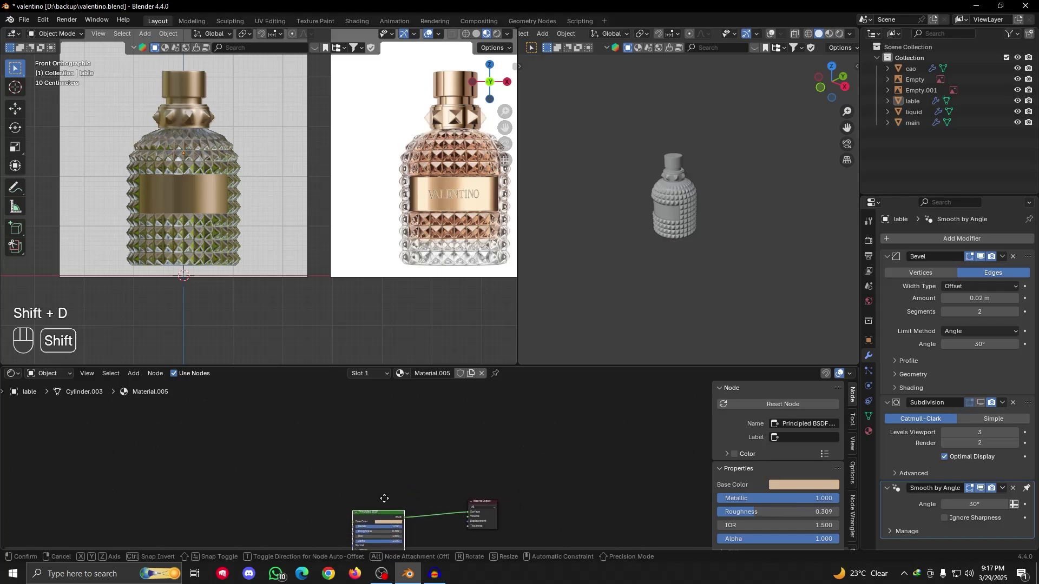
click(385, 406)
scroll(392, 431, up, 1)
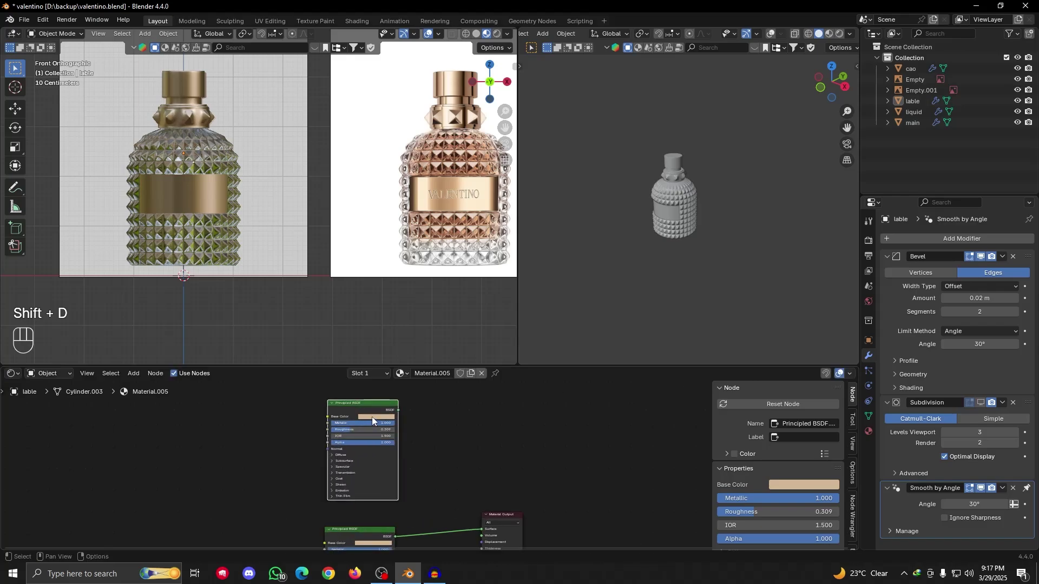
click(373, 417)
key(Delete)
scroll(397, 461, down, 1)
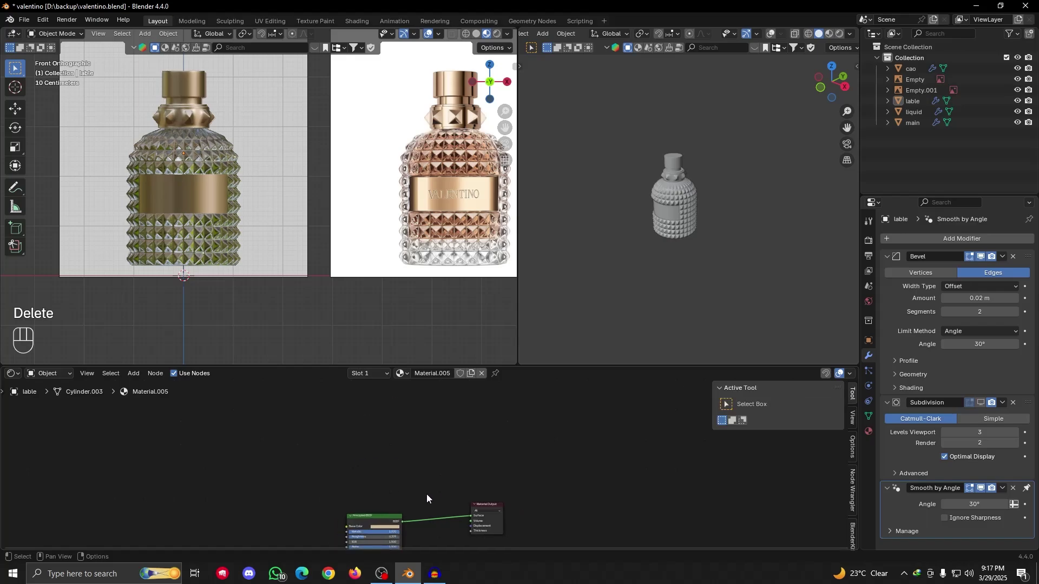
Add a second Principled BSDF node with default settings above the gold one in the label's material
middle_drag(427, 497, 425, 455)
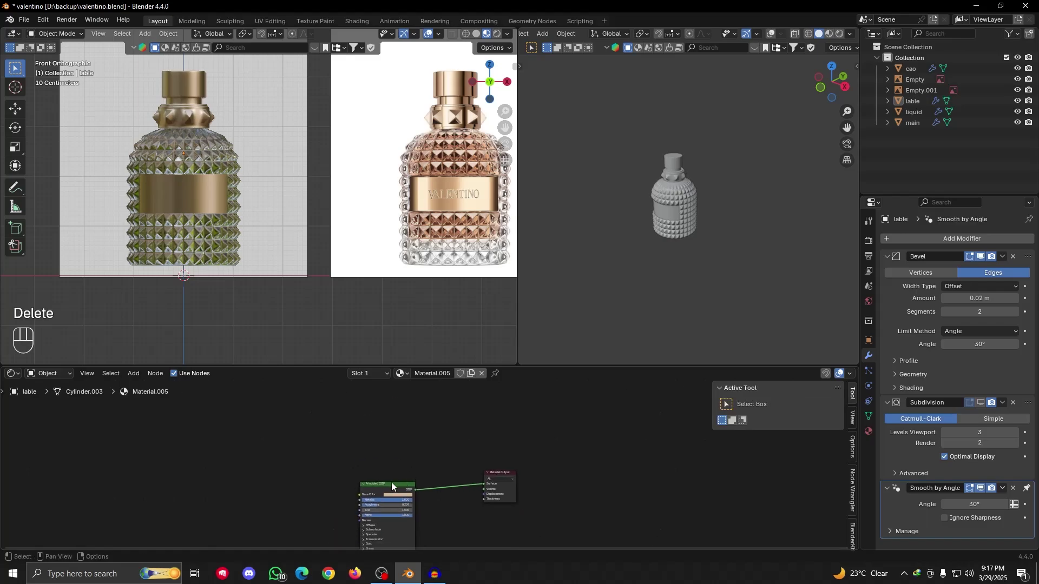
drag(384, 483, 379, 489)
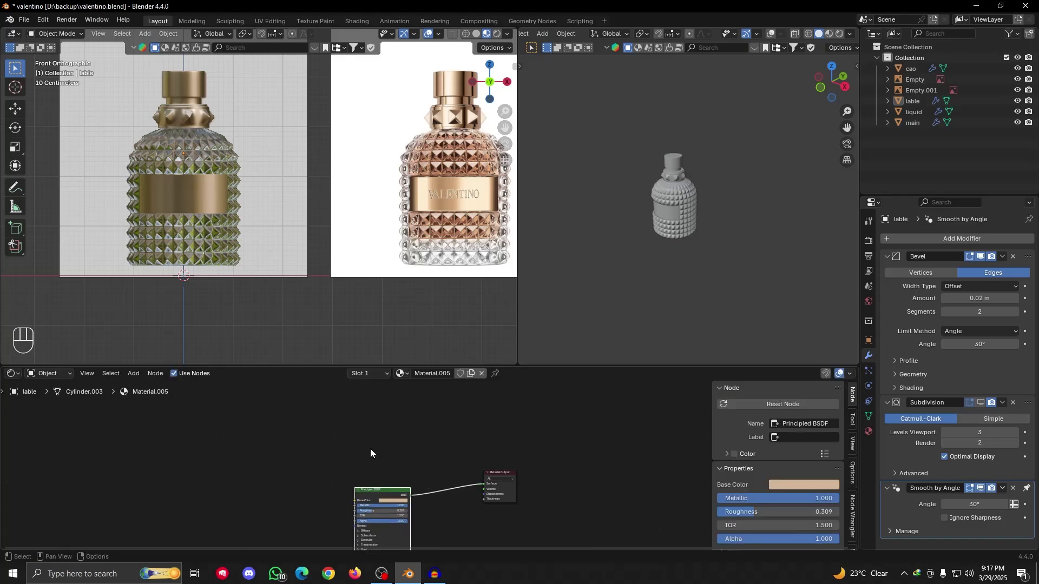
key(shift+a)
click(375, 428)
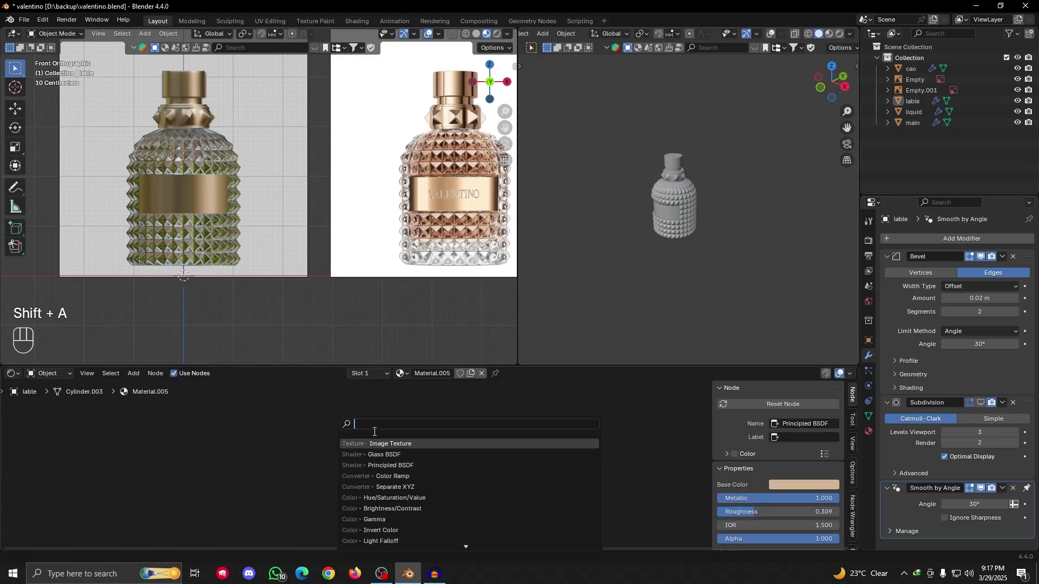
text(pr)
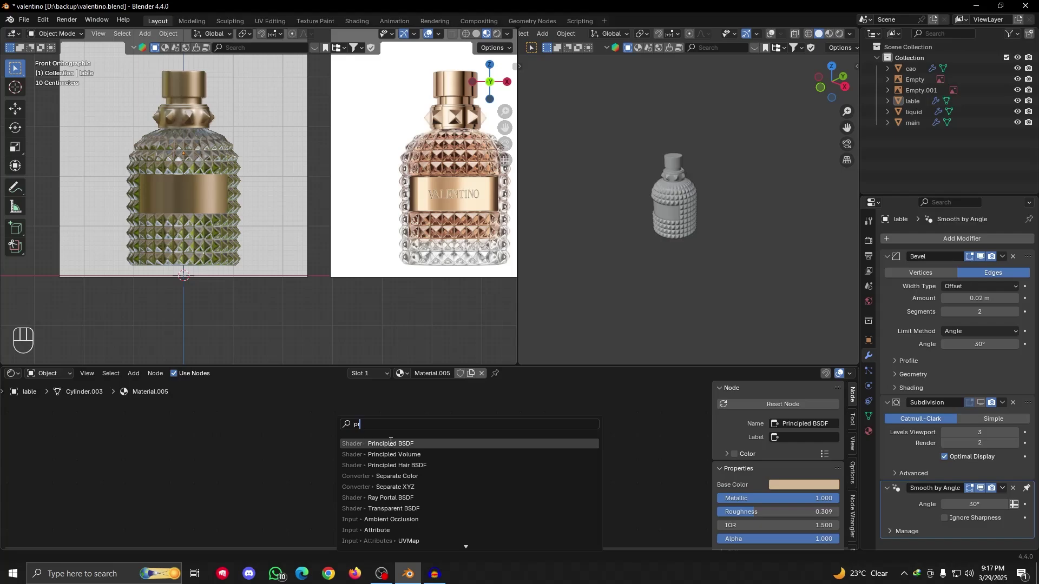
click(404, 444)
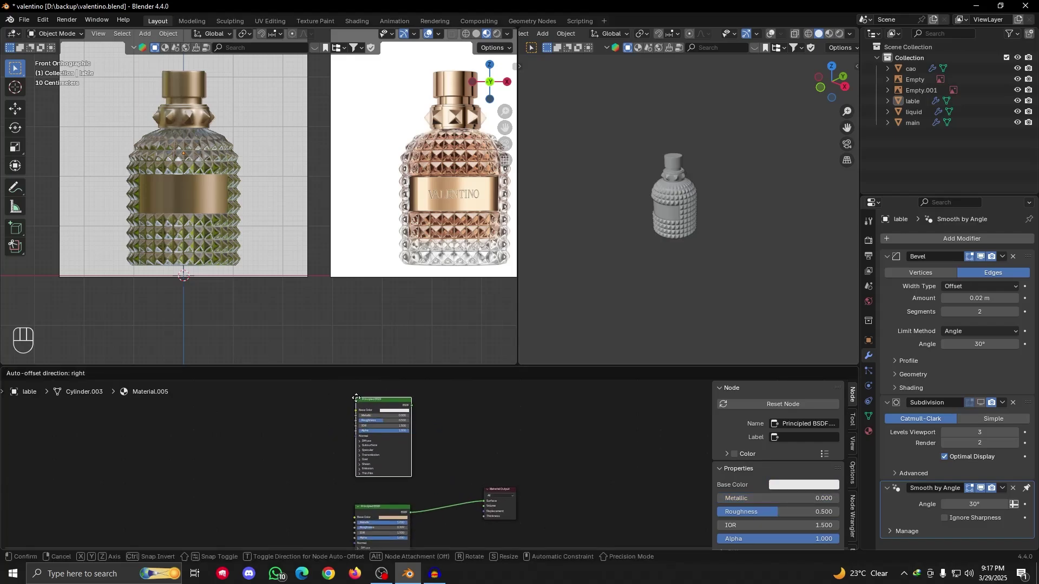
click(368, 438)
scroll(401, 449, down, 3)
key(alt+shift)
scroll(425, 450, up, 2)
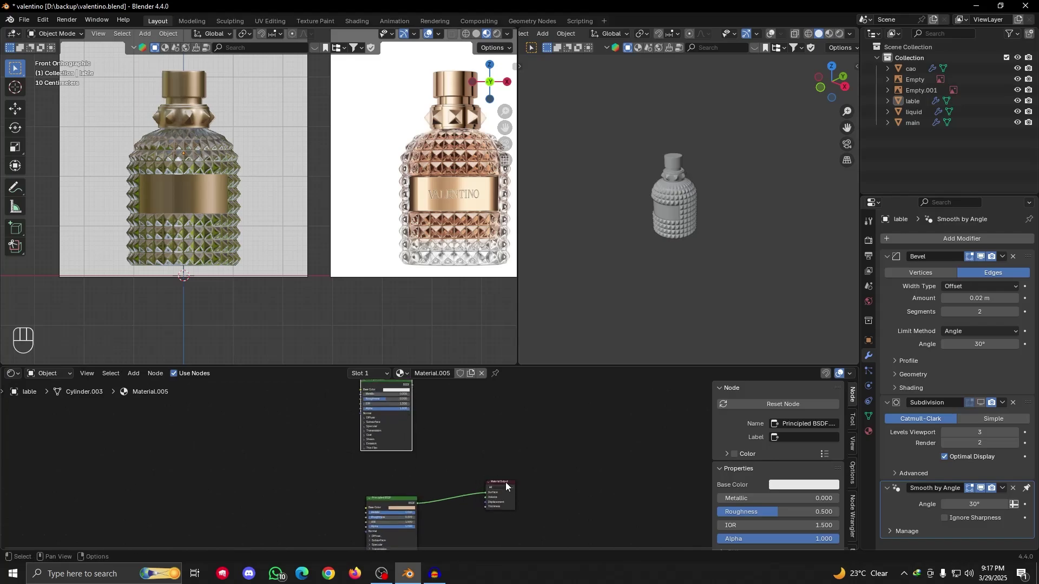
Move the Material Output node farther away and insert a Mix Shader between it and the gold Principled BSDF
drag(505, 485, 570, 483)
scroll(463, 457, down, 1)
key(shift+a)
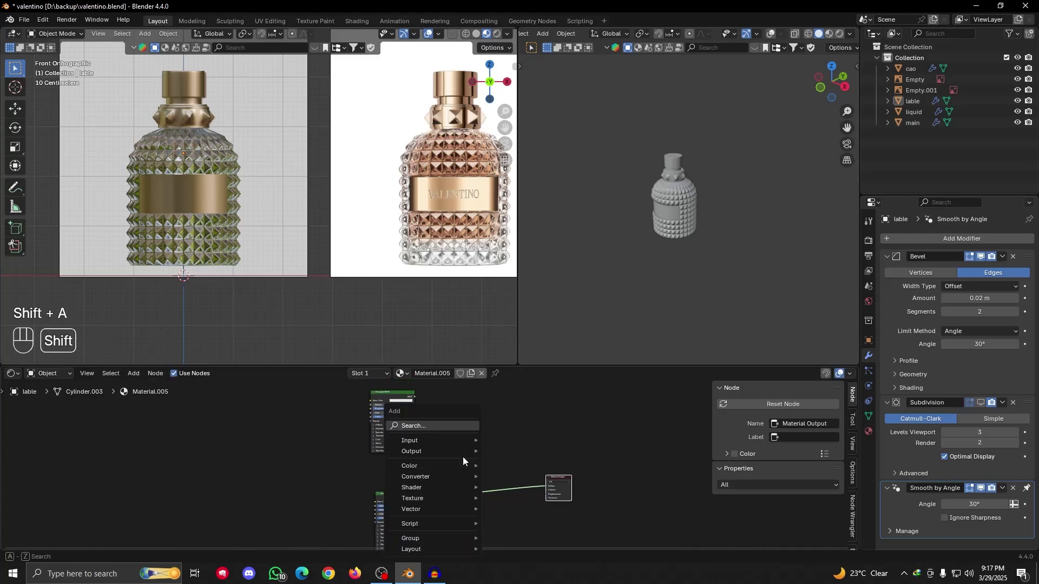
click(432, 427)
text(mix)
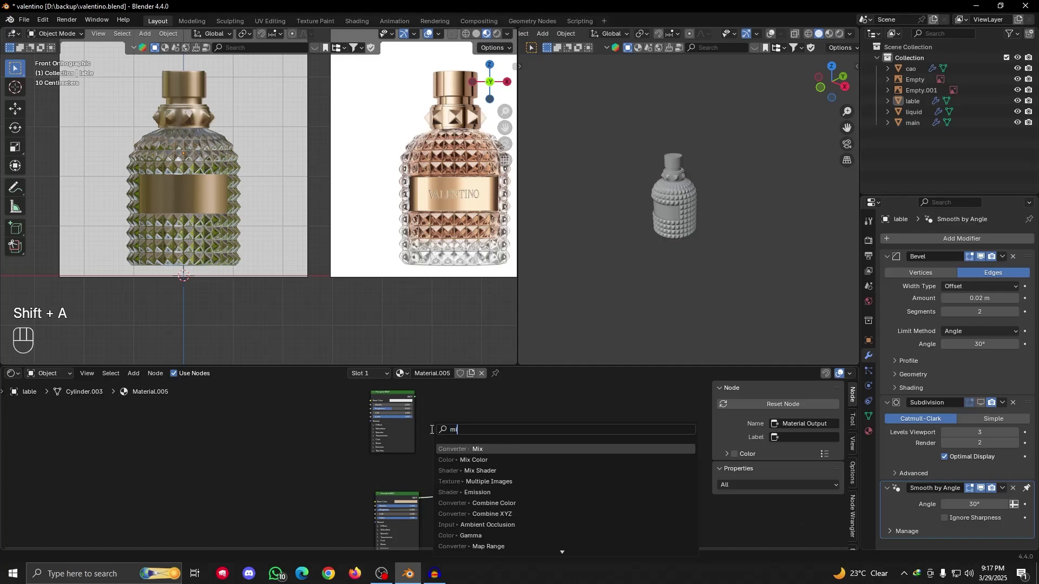
click(492, 471)
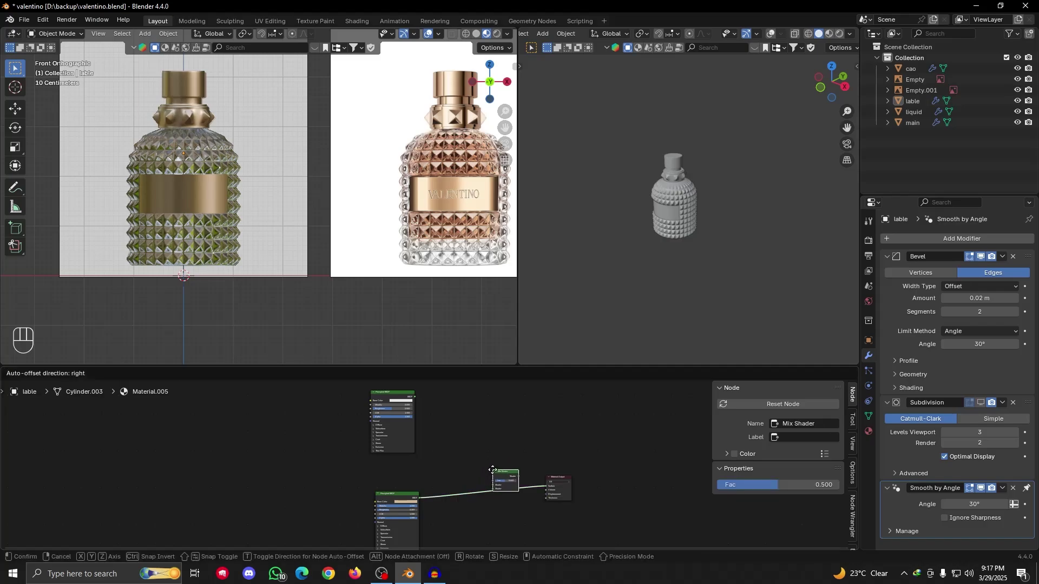
click(490, 471)
scroll(476, 474, up, 1)
shift+scroll(479, 470, down, 1)
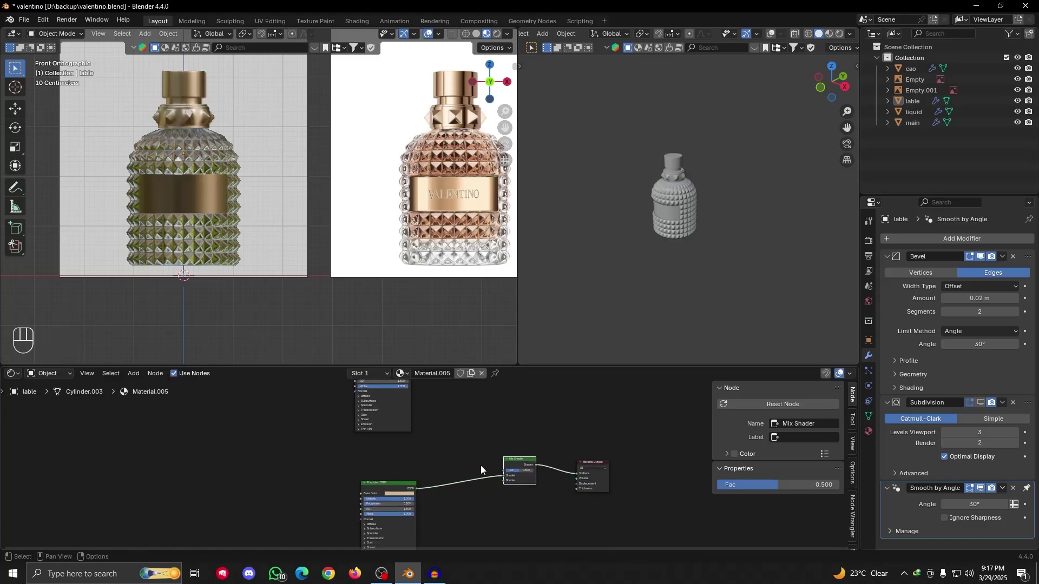
scroll(479, 468, up, 1)
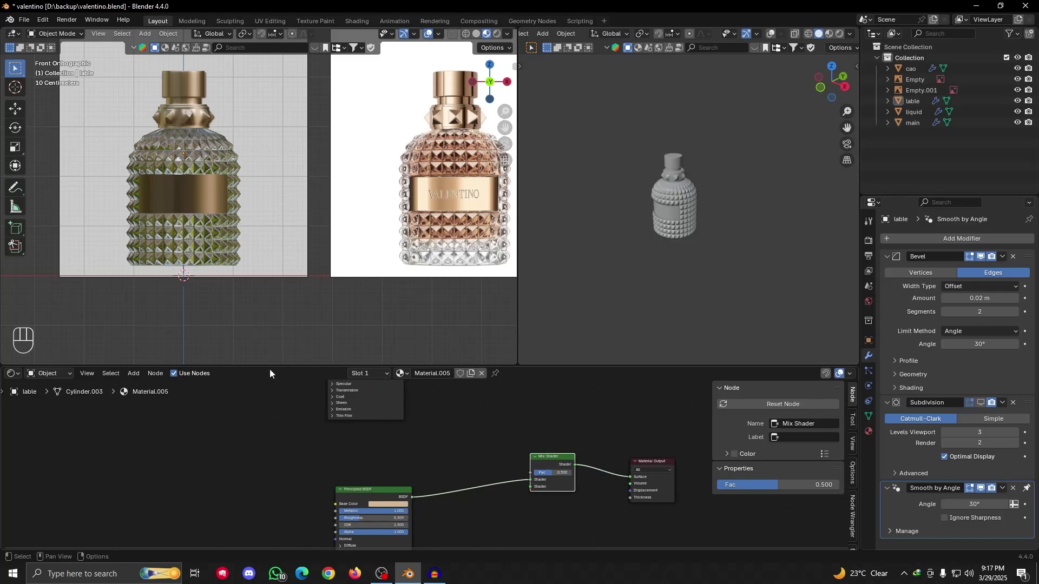
Move the gold Principled BSDF's link to the Mix Shader's second shader input and connect the white Principled BSDF to the first
drag(412, 174, 433, 212)
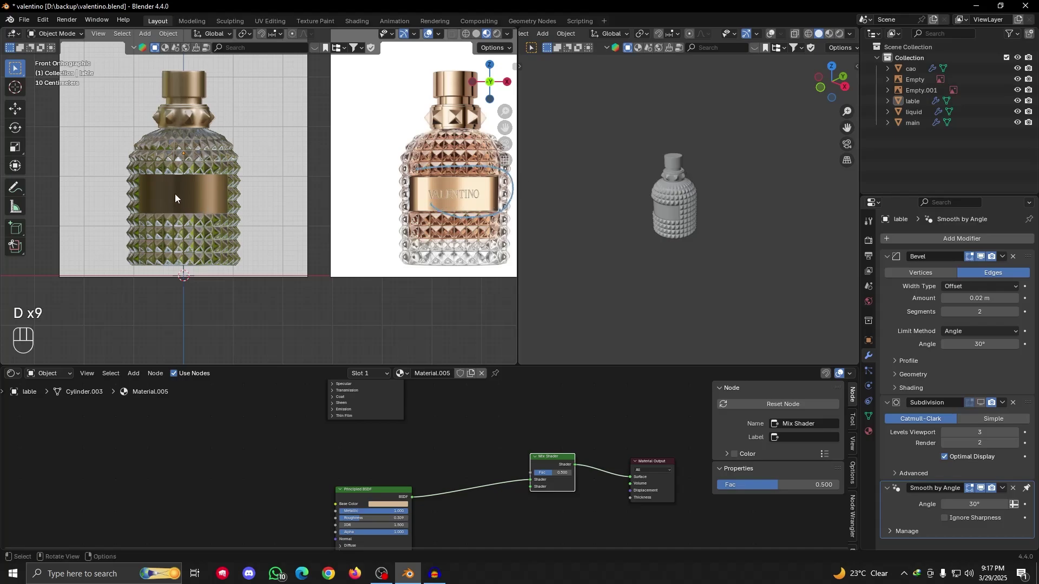
key(d)
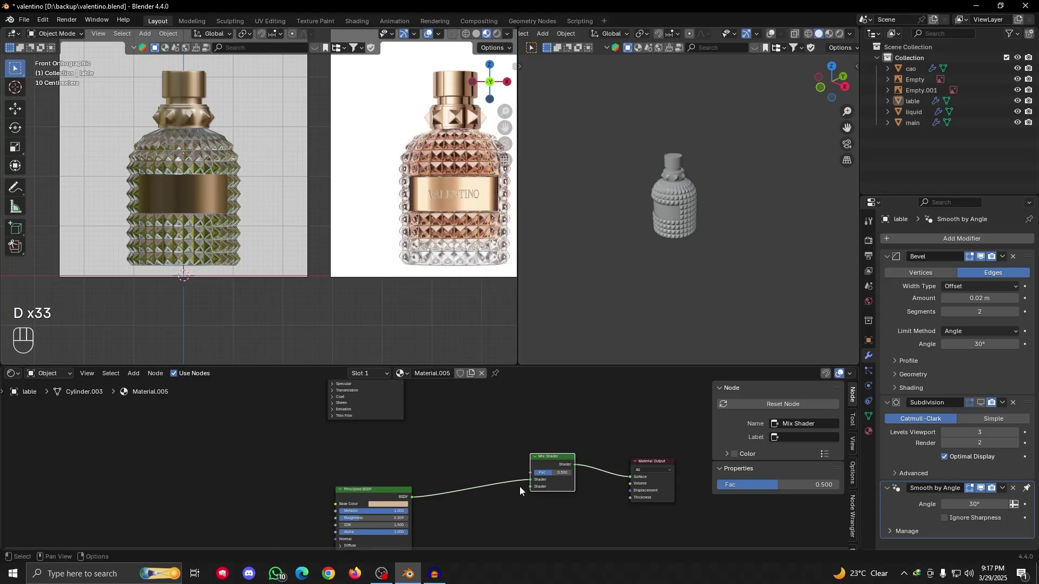
drag(532, 480, 528, 489)
scroll(436, 453, down, 4)
shift+scroll(452, 454, up, 2)
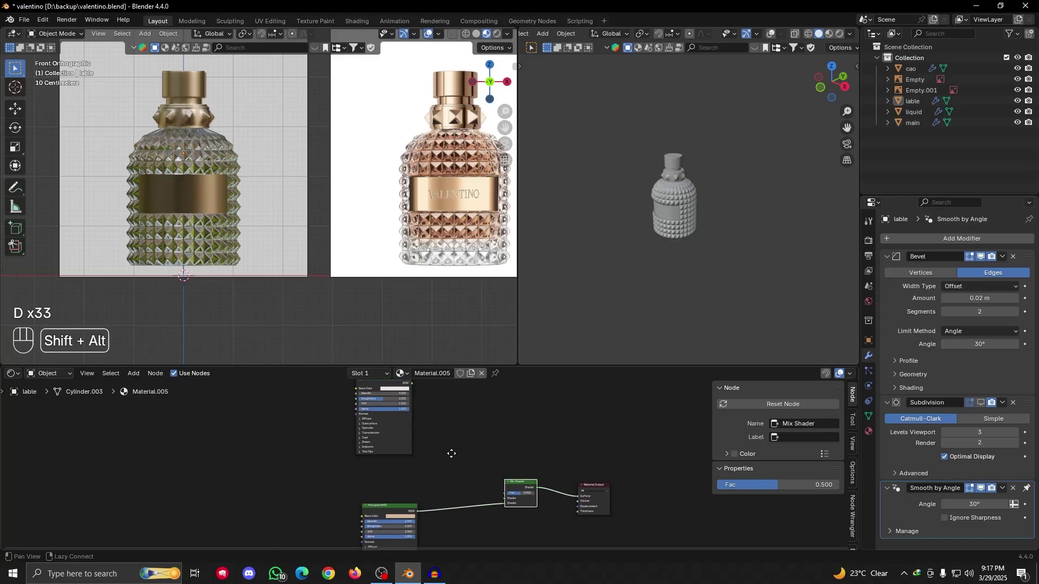
drag(375, 397, 506, 518)
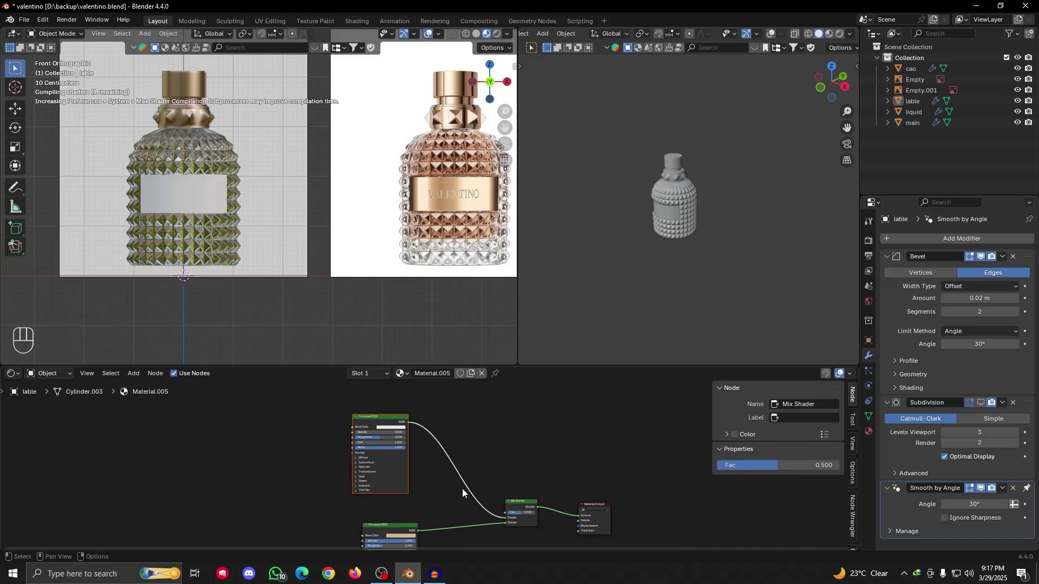
scroll(460, 450, down, 2)
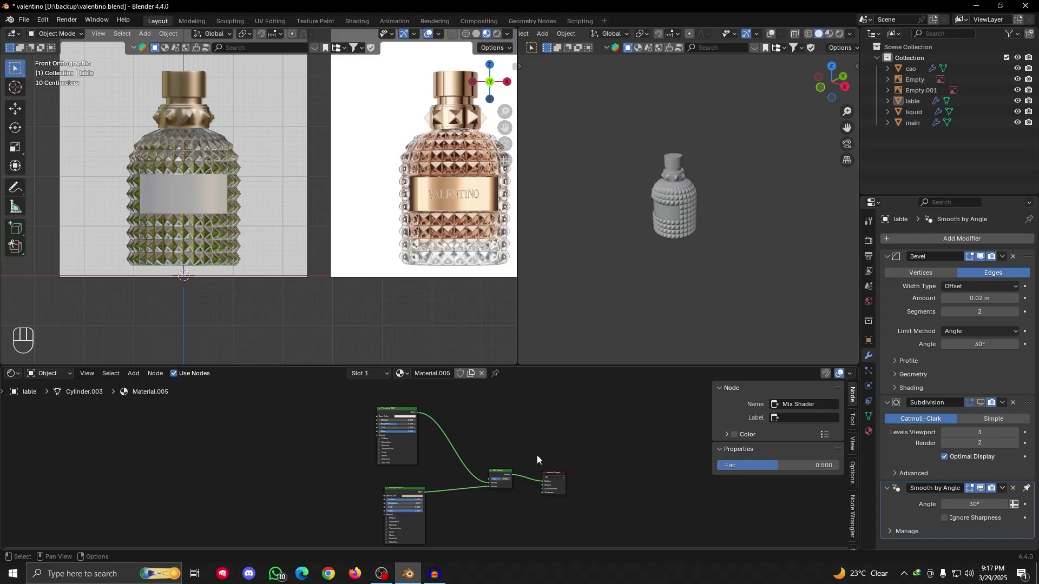
Undo the shader links, the Mix Shader insertion and the Material Output move in the label's material
key(ctrl+z)
key(ctrl+z)
key(ctrl+z)
key(ctrl+z)
key(ctrl+z)
key(ctrl+z)
key(ctrl+z)
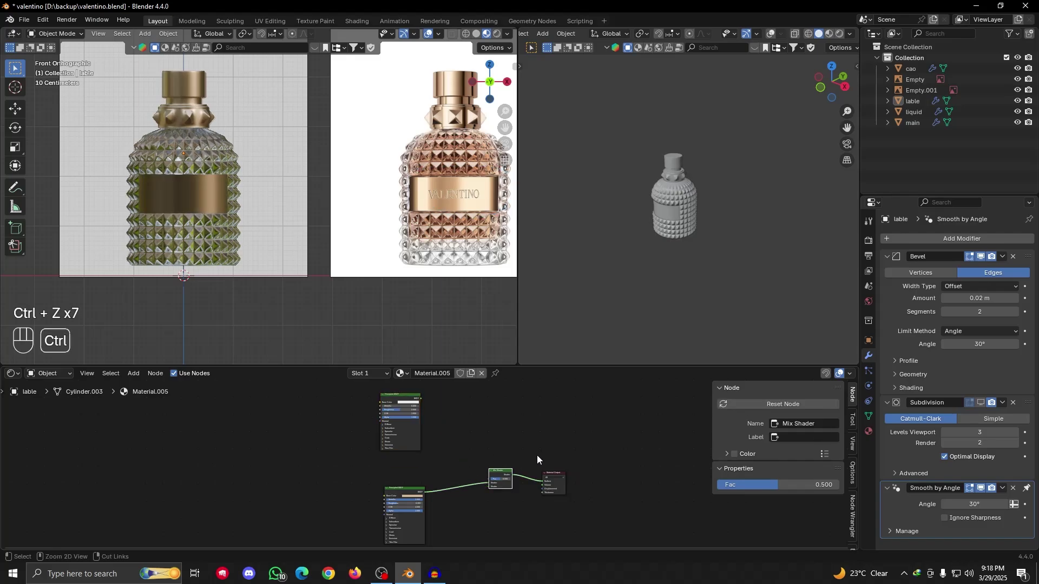
key(ctrl+z)
key(ctrl+z)
key(ctrl+z)
key(ctrl+z)
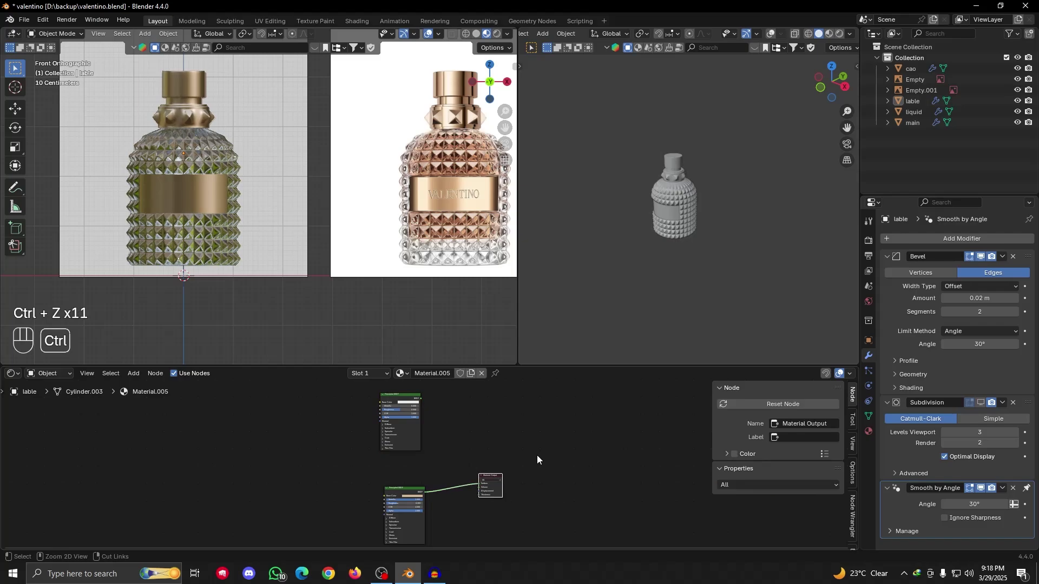
key(ctrl+z)
Select the white and gold Principled BSDF nodes together and merge them through a Mix Shader into the Material Output
alt+shift+drag(487, 439, 556, 438)
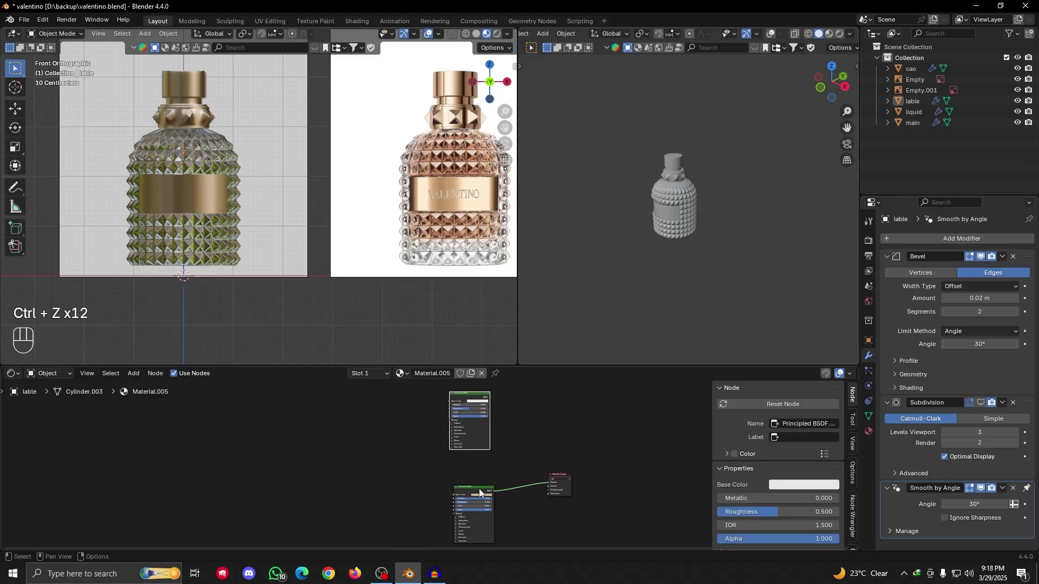
drag(479, 488, 459, 479)
scroll(509, 455, up, 3)
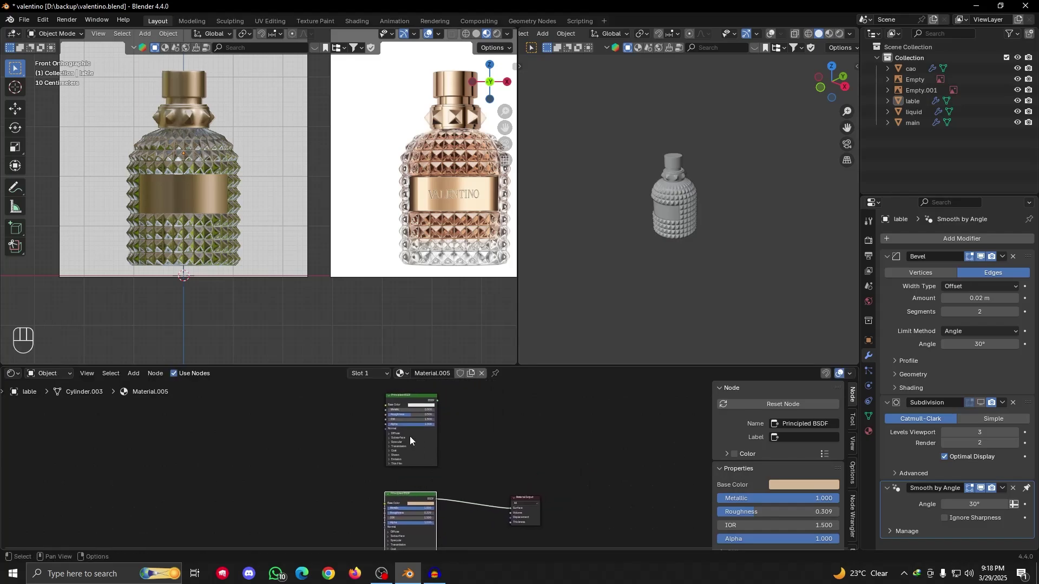
drag(414, 401, 408, 409)
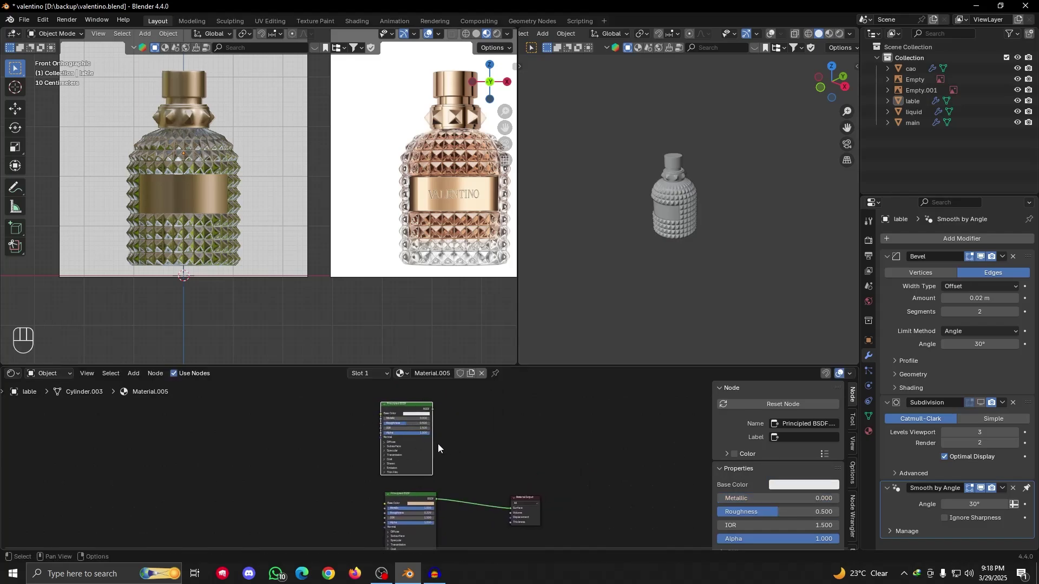
mouse_move(464, 455)
alt+shift+mouse_down()
mouse_move(472, 430)
mouse_move(450, 482)
mouse_move(469, 468)
alt+shift+mouse_up()
scroll(475, 431, up, 2)
scroll(467, 447, down, 2)
scroll(451, 481, up, 4)
shift+click(411, 505)
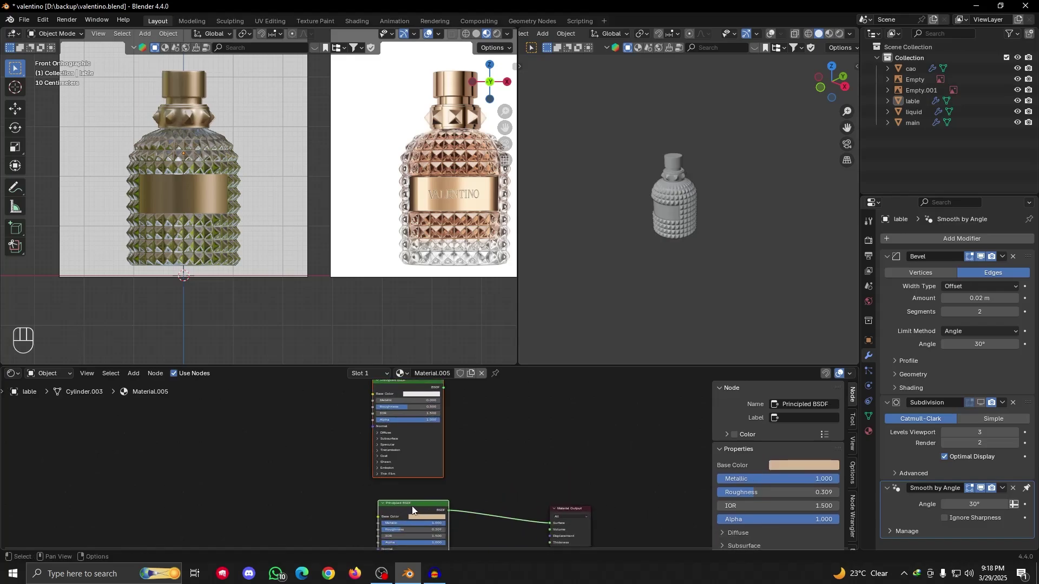
key(ctrl+KP_0)
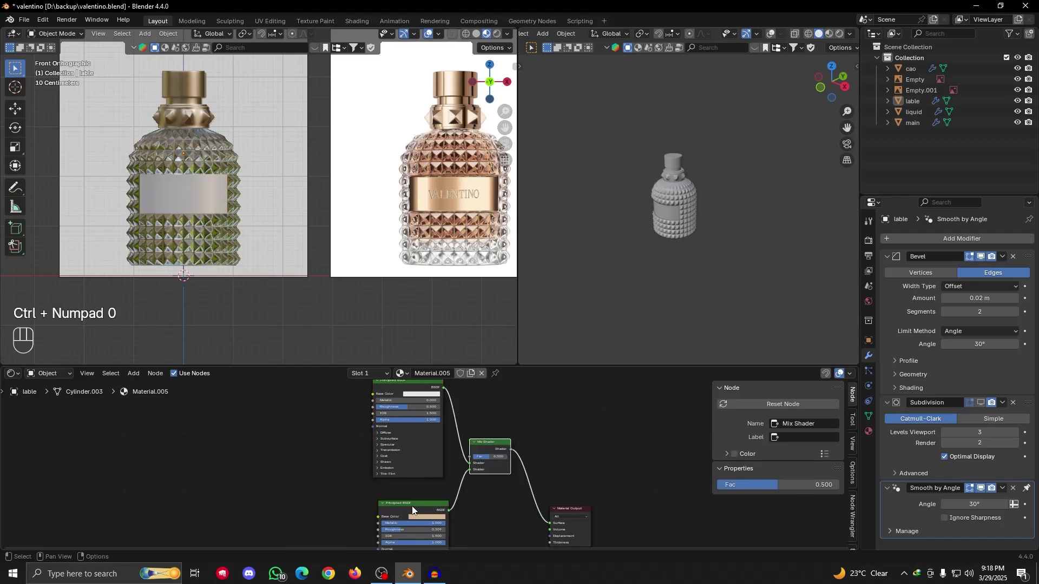
Space out the label's shader nodes, moving the Material Output and Mix Shader farther from the two Principled BSDF nodes
drag(579, 518, 632, 514)
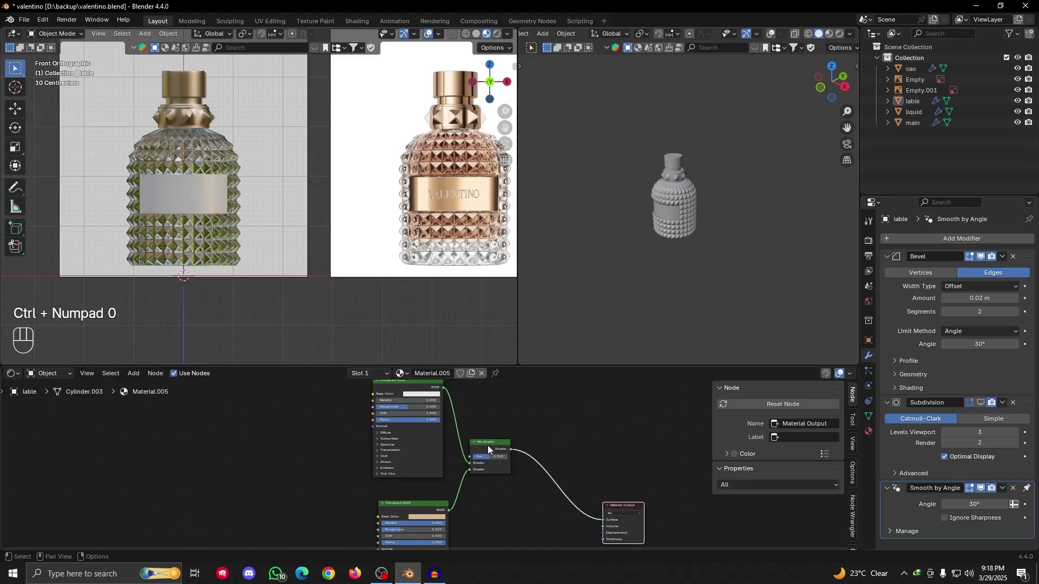
drag(488, 445, 520, 455)
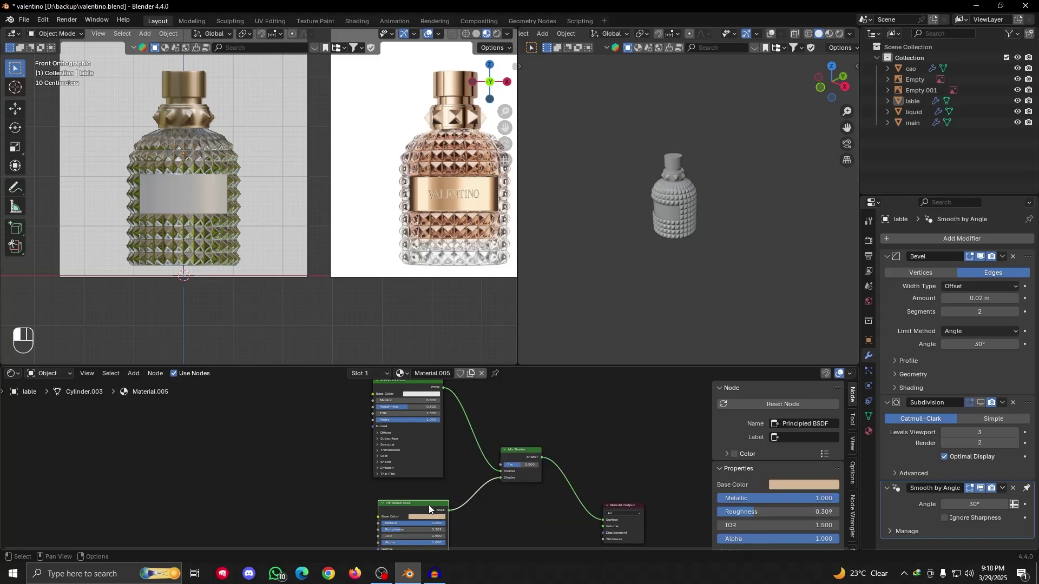
drag(428, 505, 425, 501)
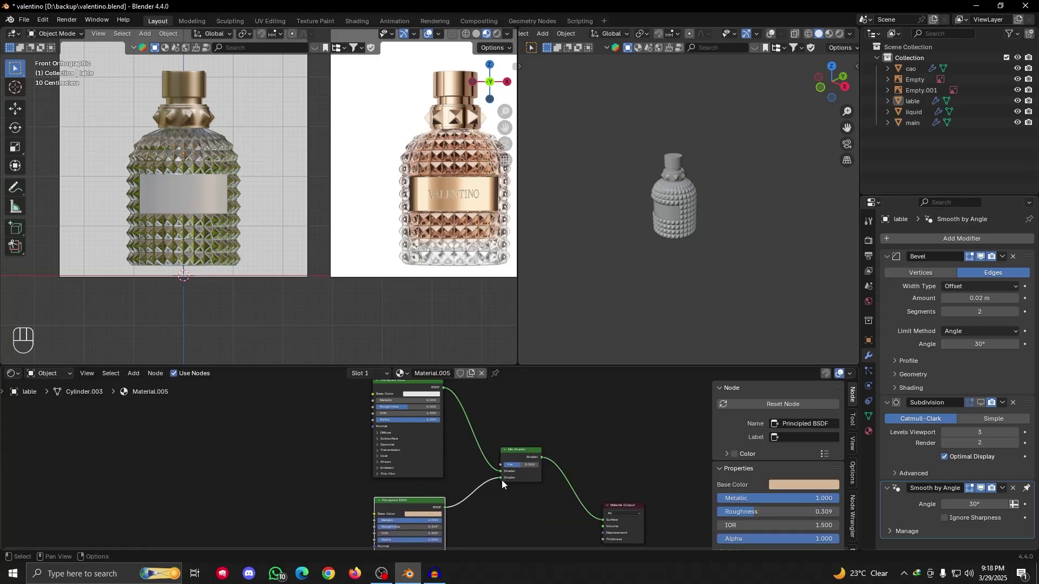
scroll(432, 464, down, 2)
drag(427, 403, 426, 400)
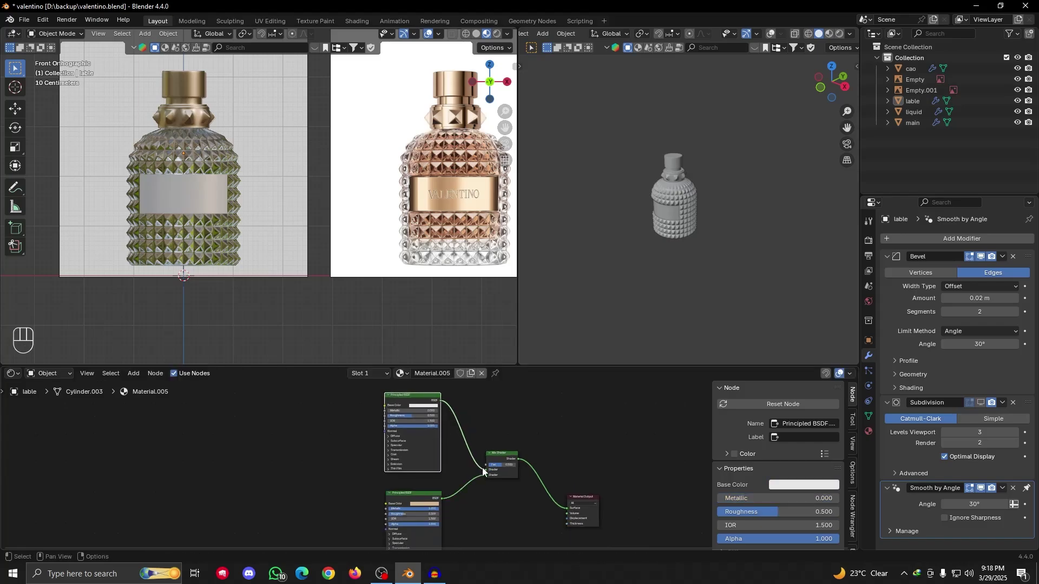
drag(505, 458, 511, 459)
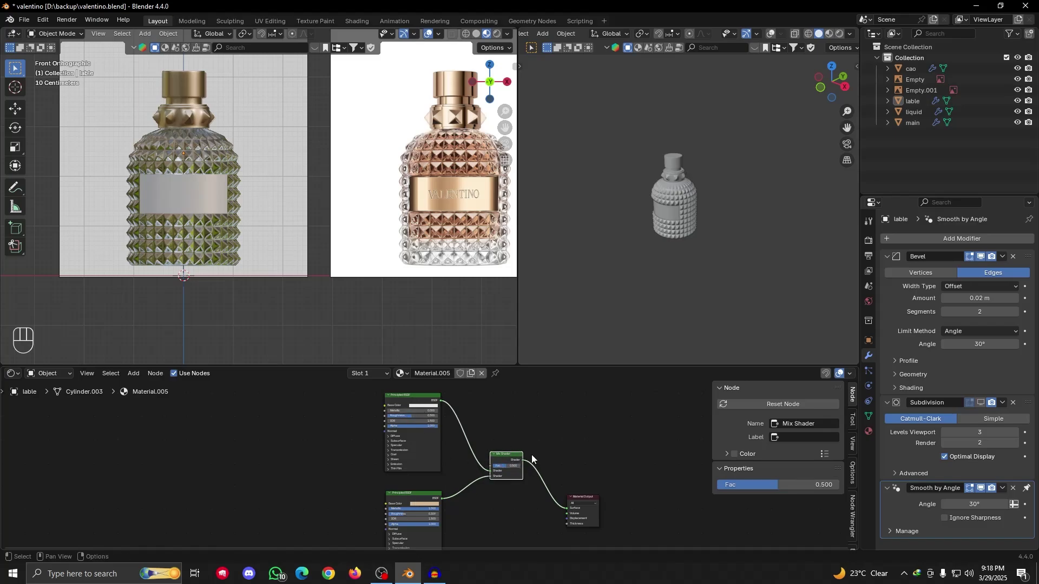
scroll(428, 467, down, 3)
middle_drag(427, 467, 455, 484)
drag(442, 430, 438, 426)
Add an Image Texture node beside the white Principled BSDF, on its input side
key(shift+a)
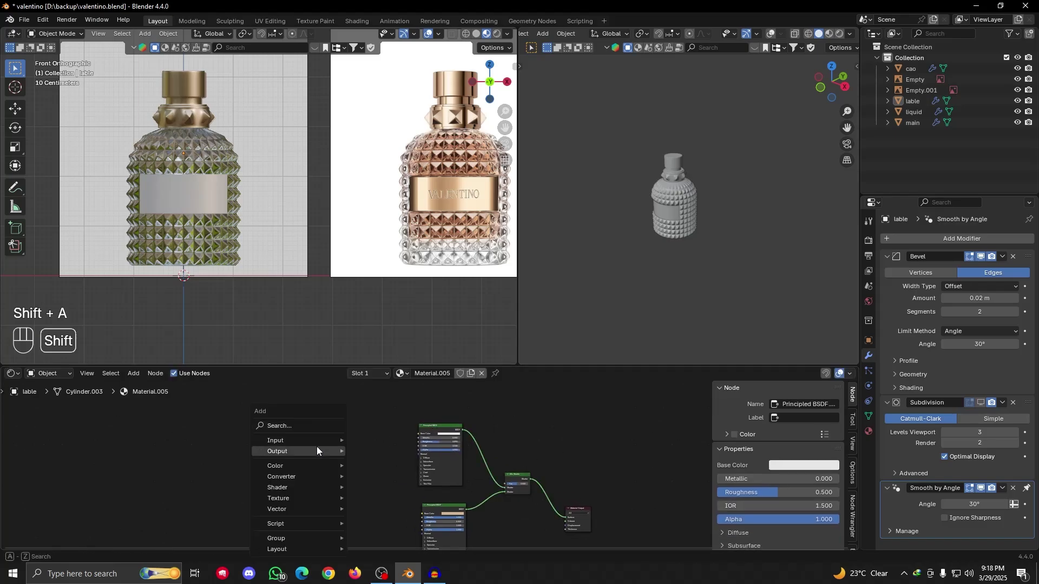
click(287, 423)
text(ima)
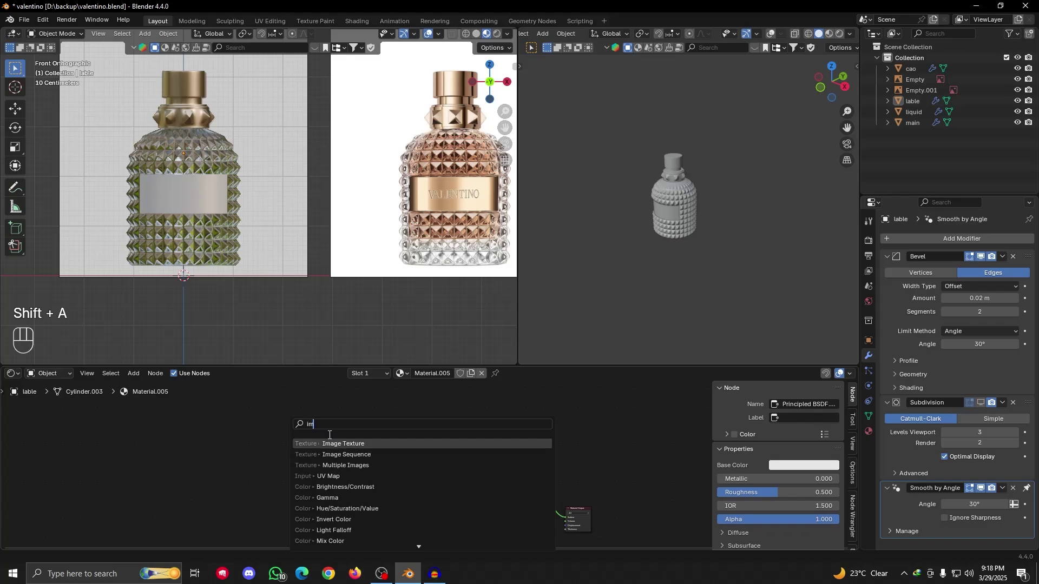
click(354, 444)
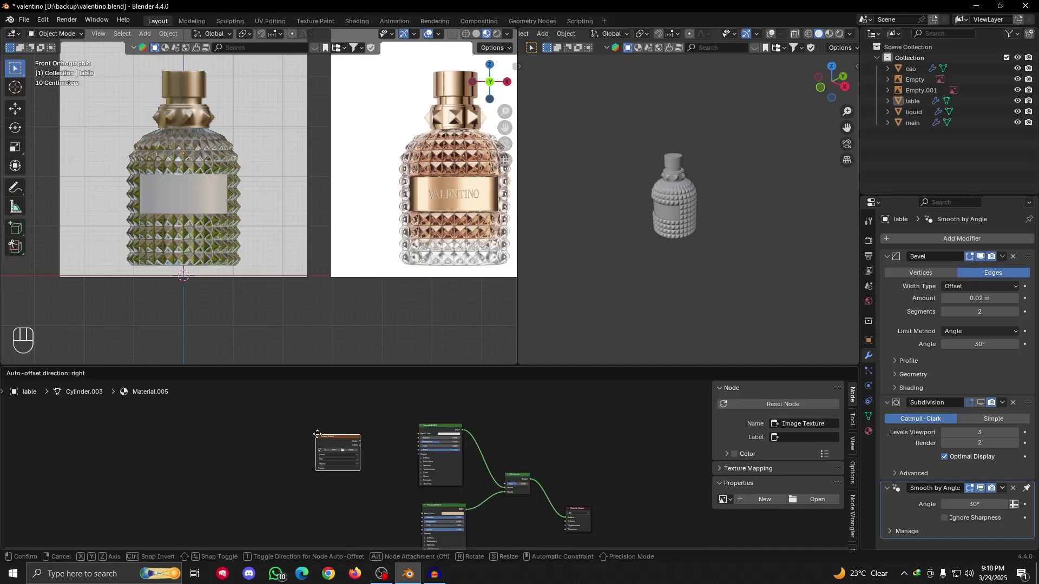
click(364, 444)
scroll(389, 452, down, 2)
middle_drag(475, 469, 423, 463)
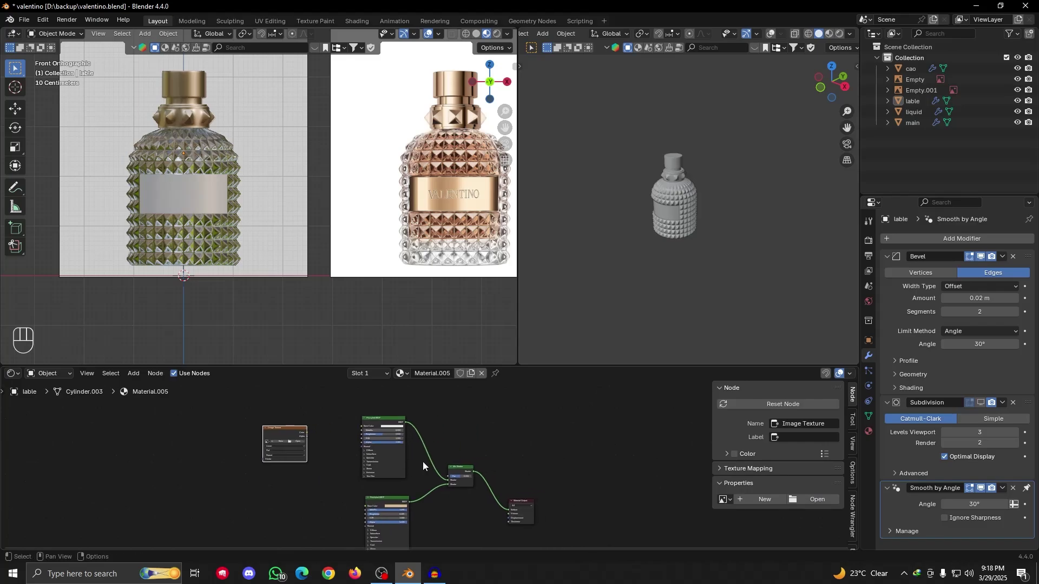
drag(462, 471, 467, 471)
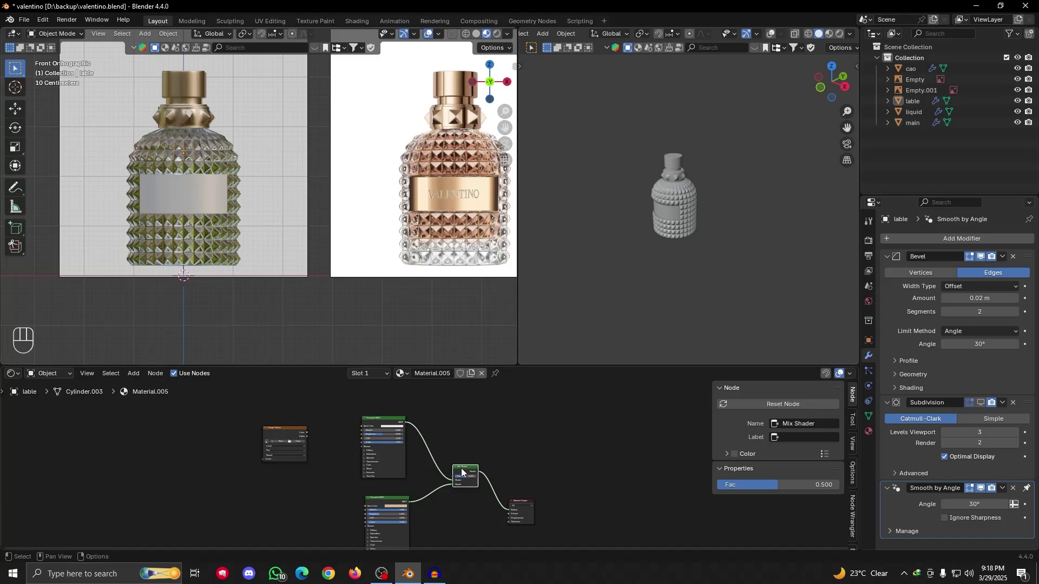
drag(461, 469, 456, 468)
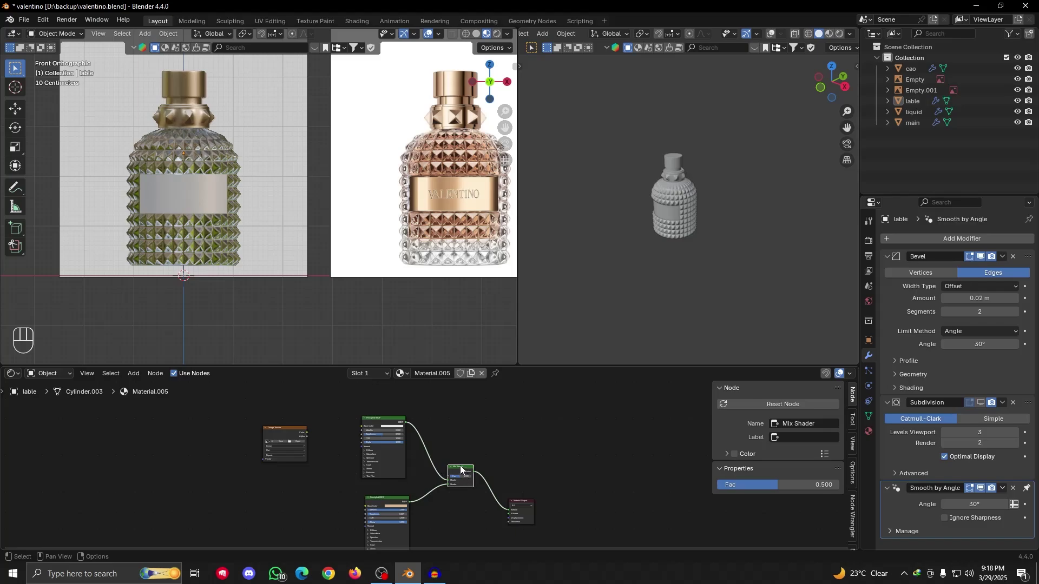
drag(456, 467, 453, 466)
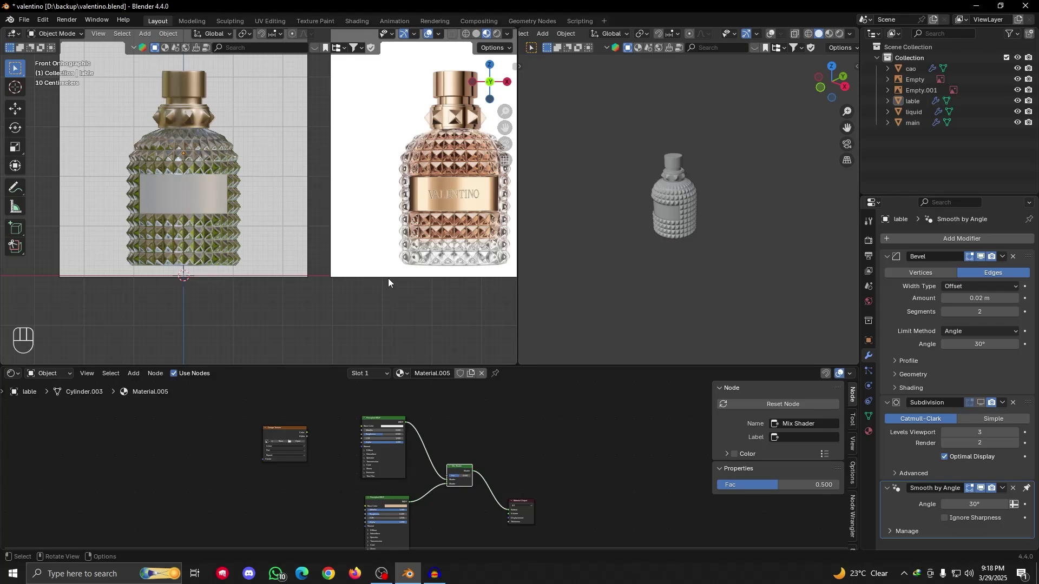
Load the image file 3D RENDER.png into the Image Texture node
scroll(502, 448, up, 2)
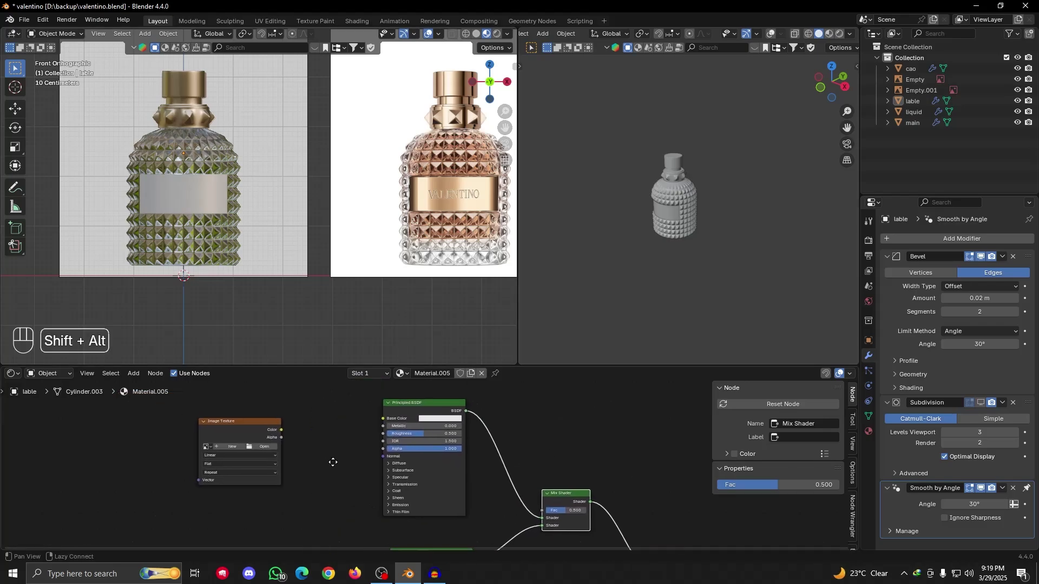
click(266, 442)
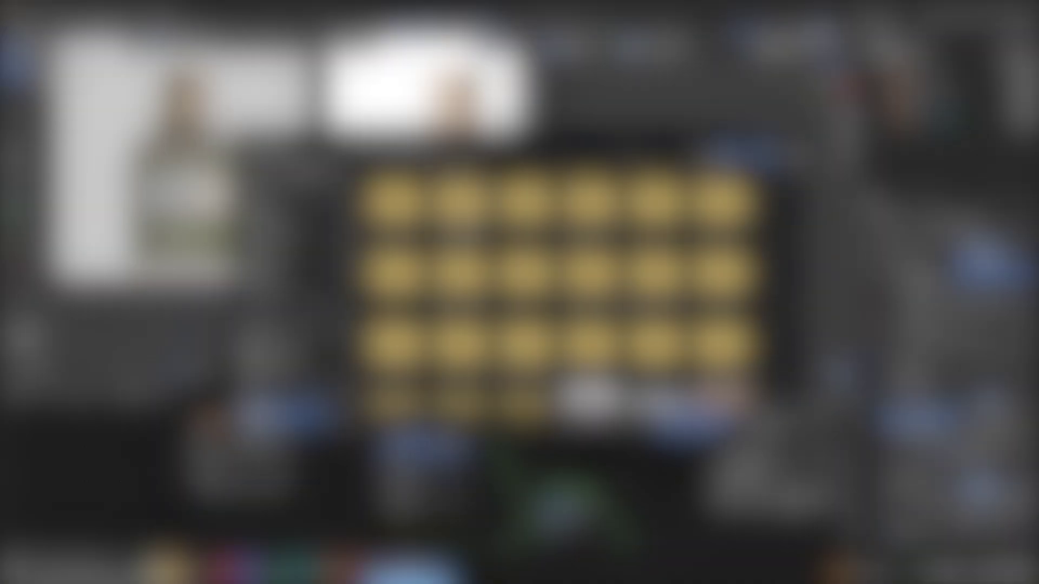
scroll(559, 281, down, 3)
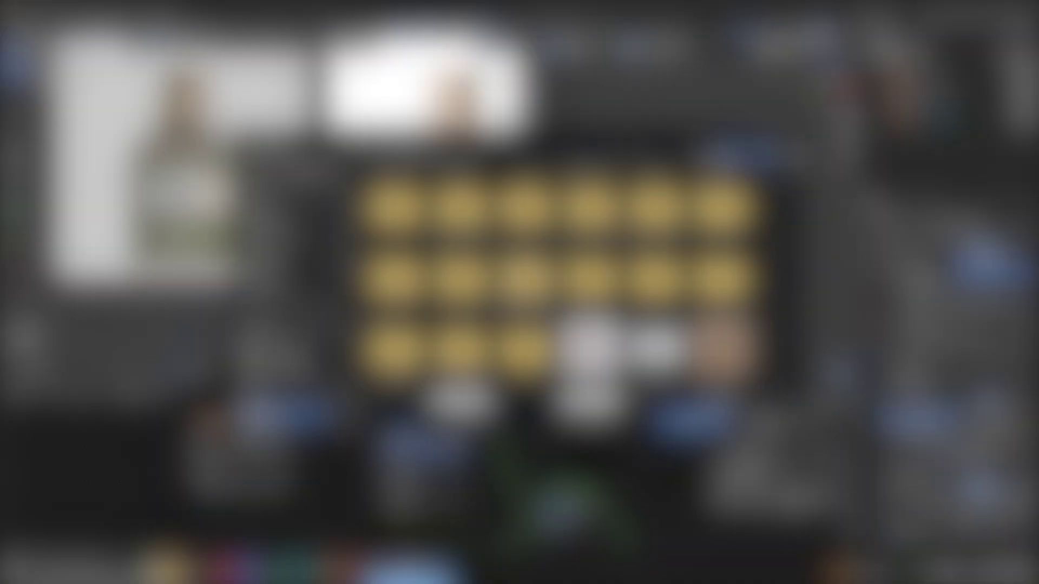
scroll(541, 284, down, 1)
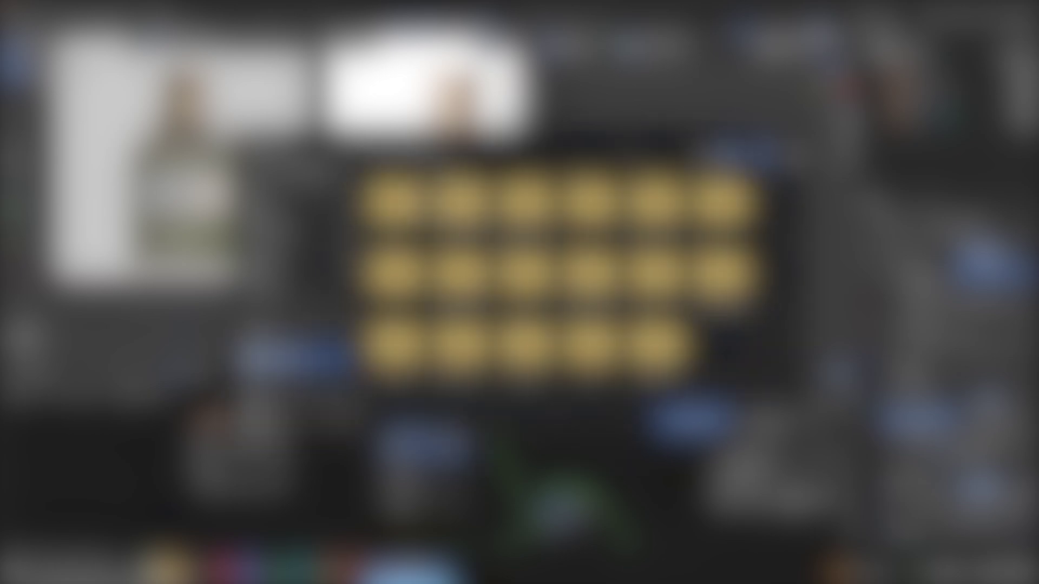
click(285, 416)
scroll(523, 340, down, 2)
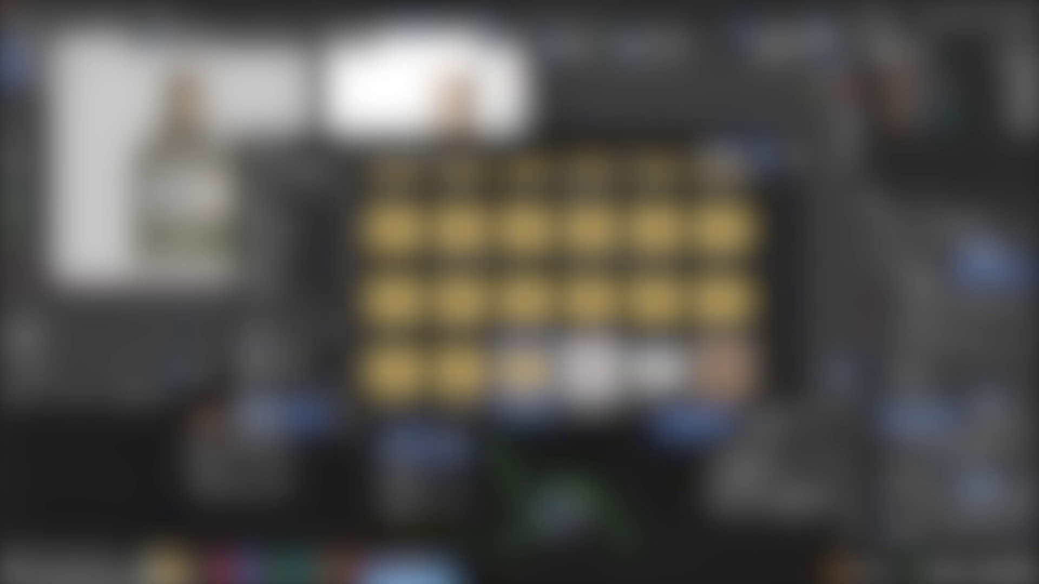
double_click(522, 368)
double_click(522, 357)
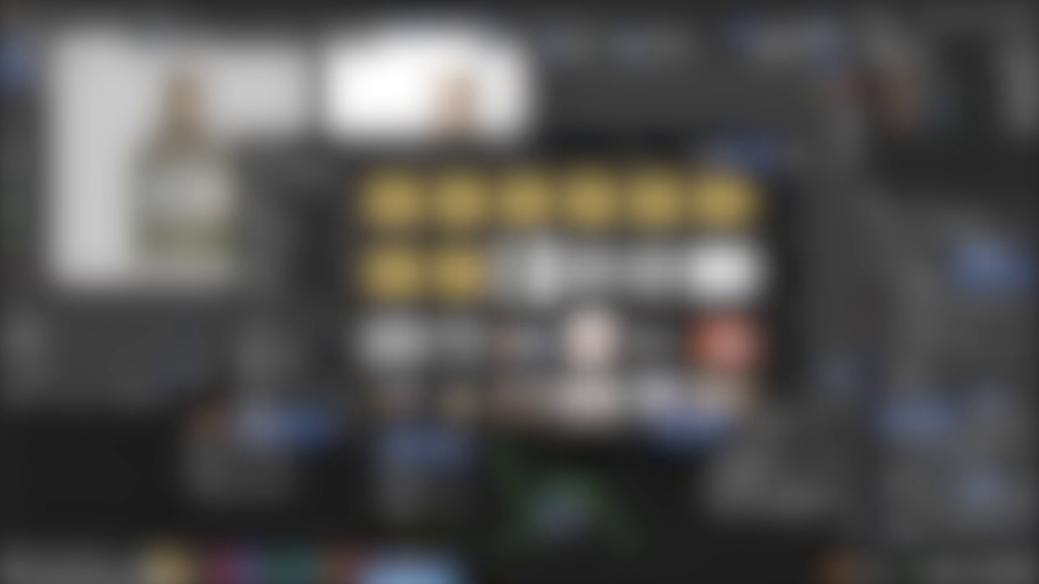
double_click(523, 349)
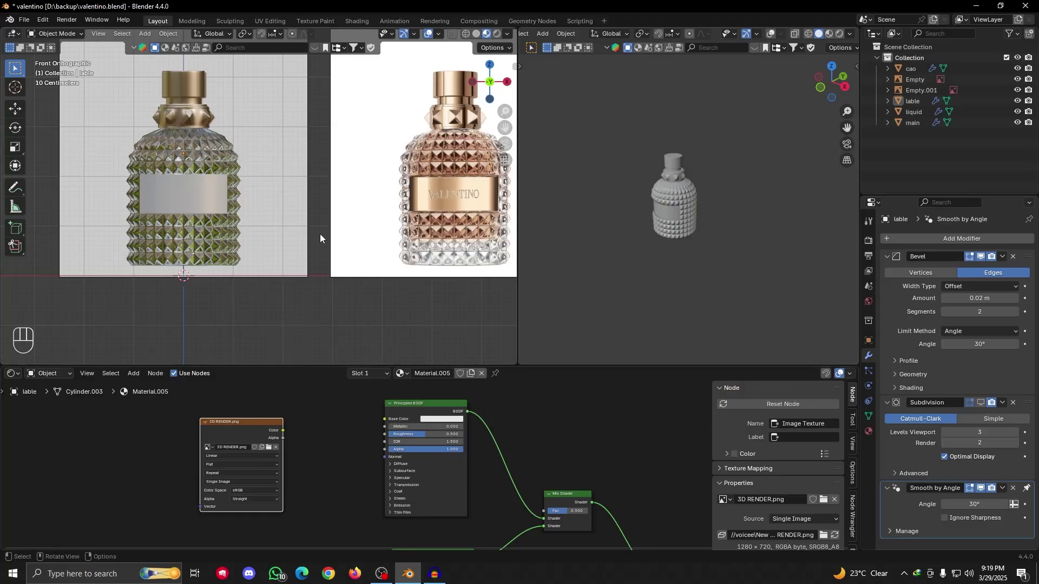
Reposition the 3D RENDER.png texture node and connect its Color output to the Mix Shader's Fac input
drag(252, 424, 339, 469)
scroll(301, 461, down, 2)
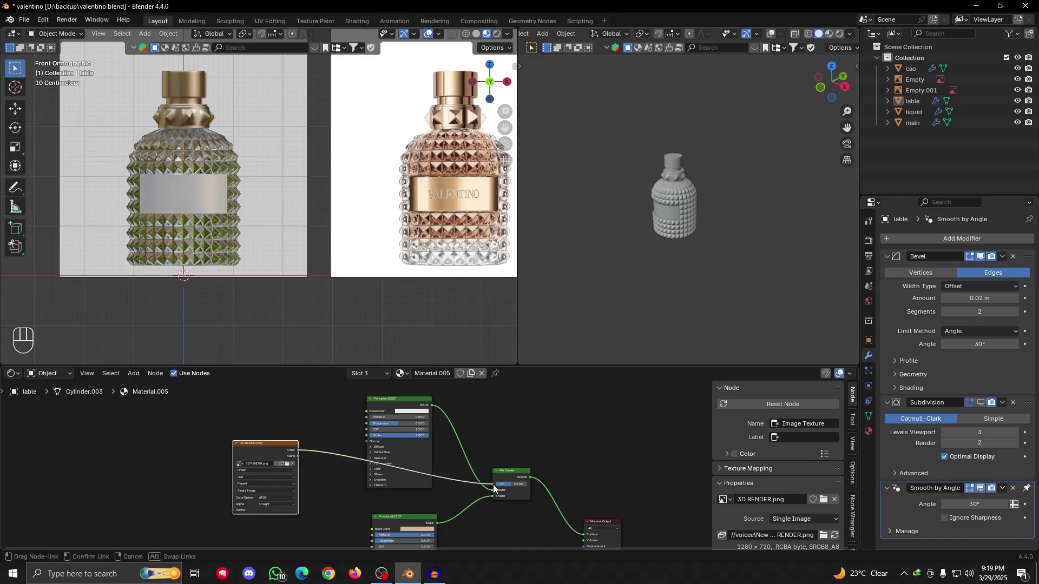
drag(493, 485, 493, 484)
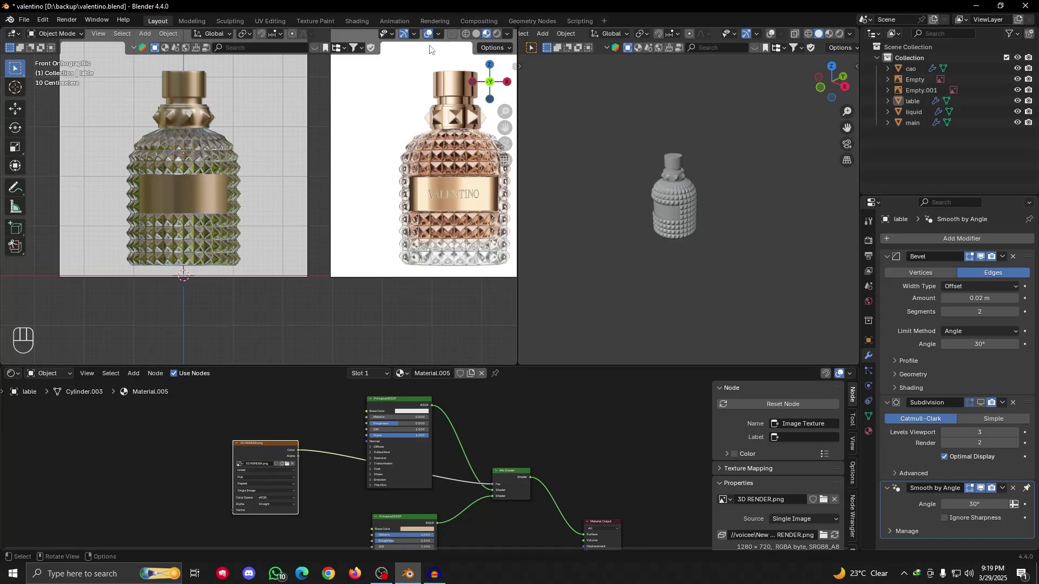
Examine the bottle's label up close in the front view to check how the image mask appears
scroll(261, 199, down, 3)
scroll(242, 237, up, 4)
alt+shift+drag(213, 209, 298, 314)
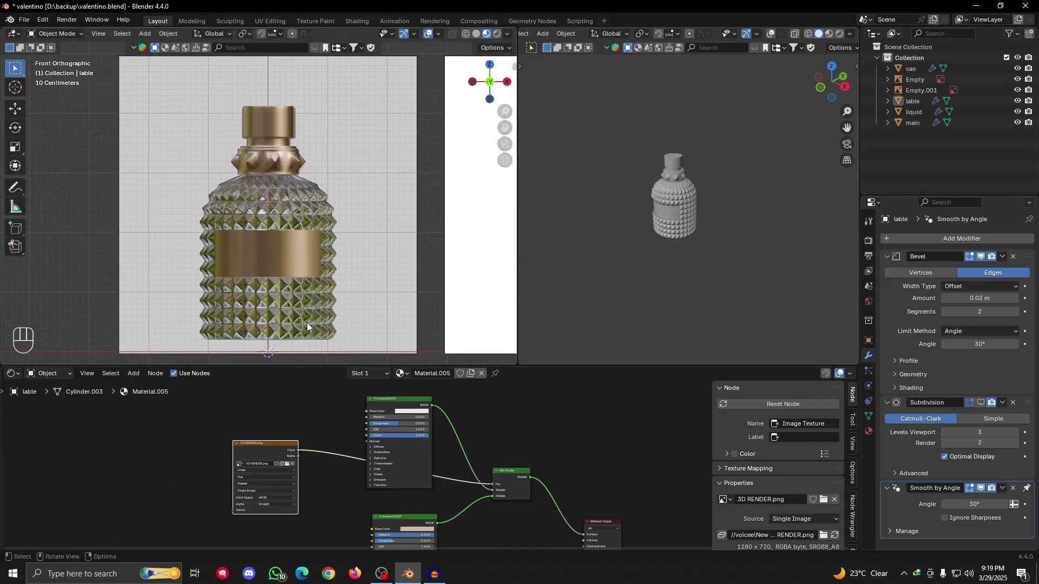
scroll(307, 323, up, 4)
alt+shift+drag(248, 174, 274, 279)
scroll(255, 258, up, 2)
scroll(255, 259, down, 3)
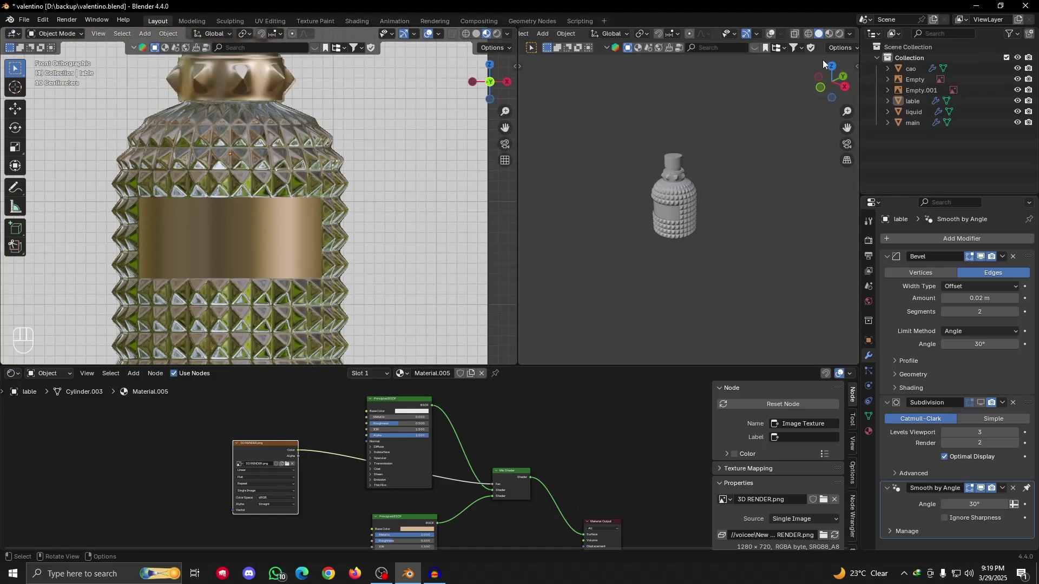
Show the second 3D viewport in rendered shading, looking at the bottle from the front
click(840, 35)
scroll(683, 206, up, 3)
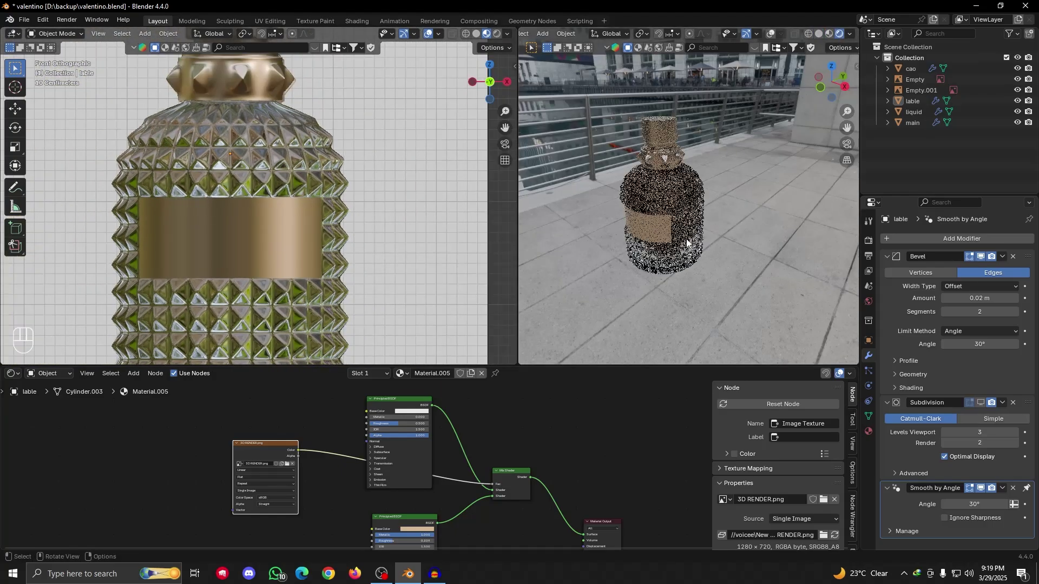
alt+drag(686, 244, 712, 231)
key(KP_1)
scroll(224, 136, down, 4)
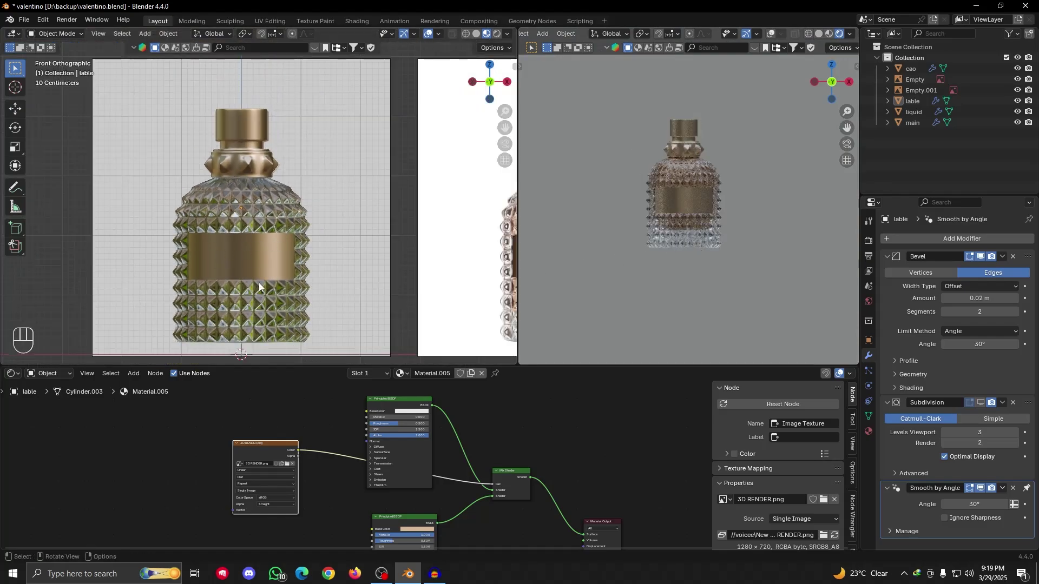
Switch to the UV Editing workspace and show the bottle from the front in material preview shading with the viewport overlays hidden
click(268, 22)
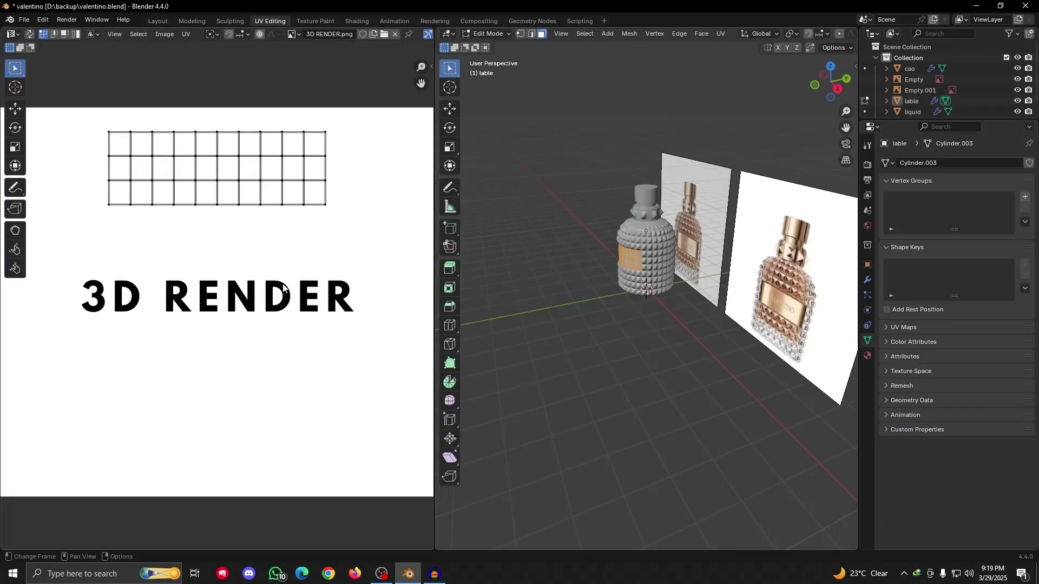
scroll(302, 238, down, 3)
key(KP_1)
scroll(702, 247, up, 4)
scroll(822, 37, down, 5)
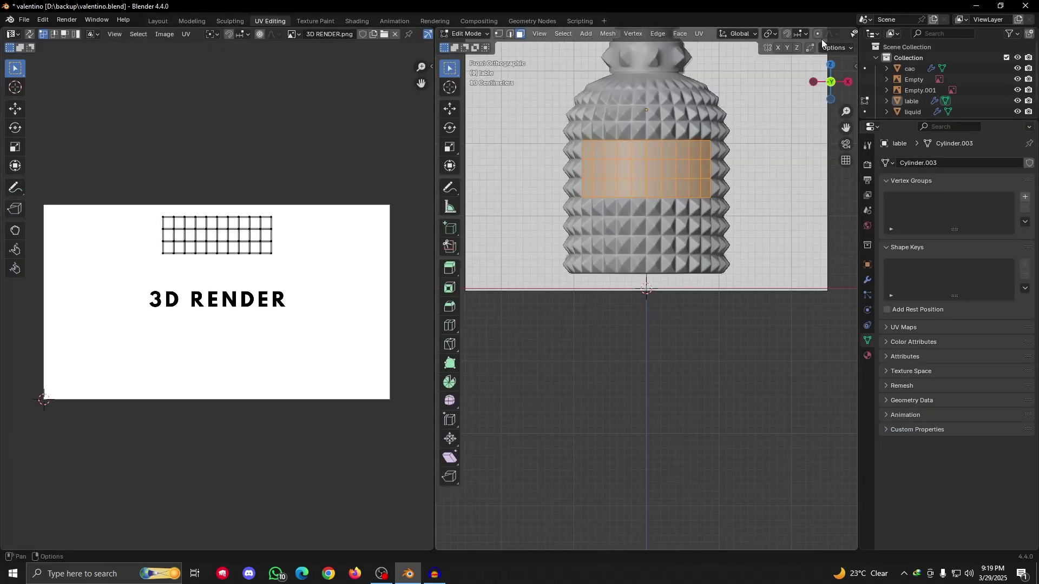
click(844, 34)
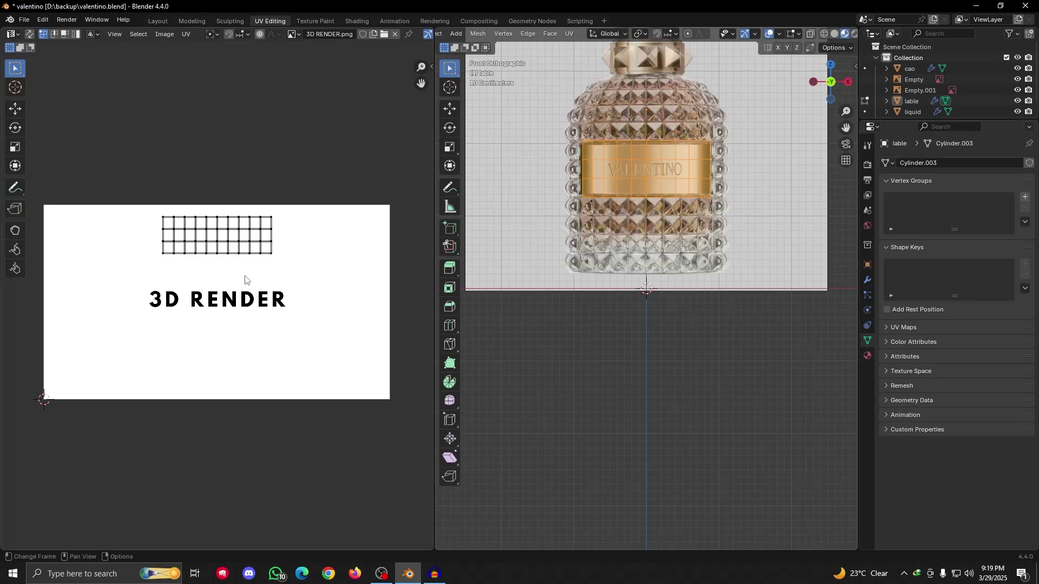
scroll(246, 279, up, 3)
shift+middle_drag(697, 171, 678, 247)
scroll(827, 35, down, 2)
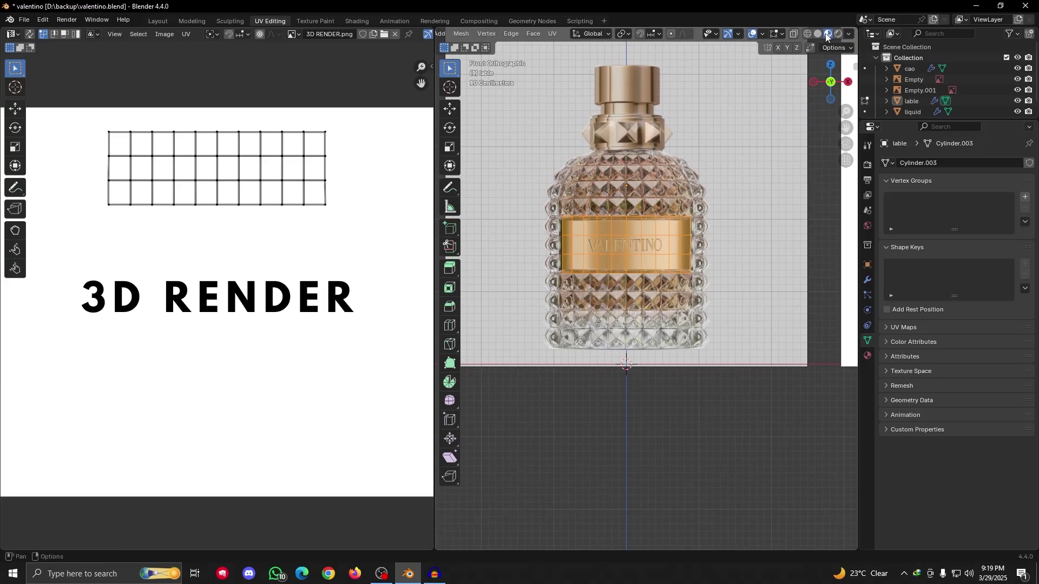
click(752, 34)
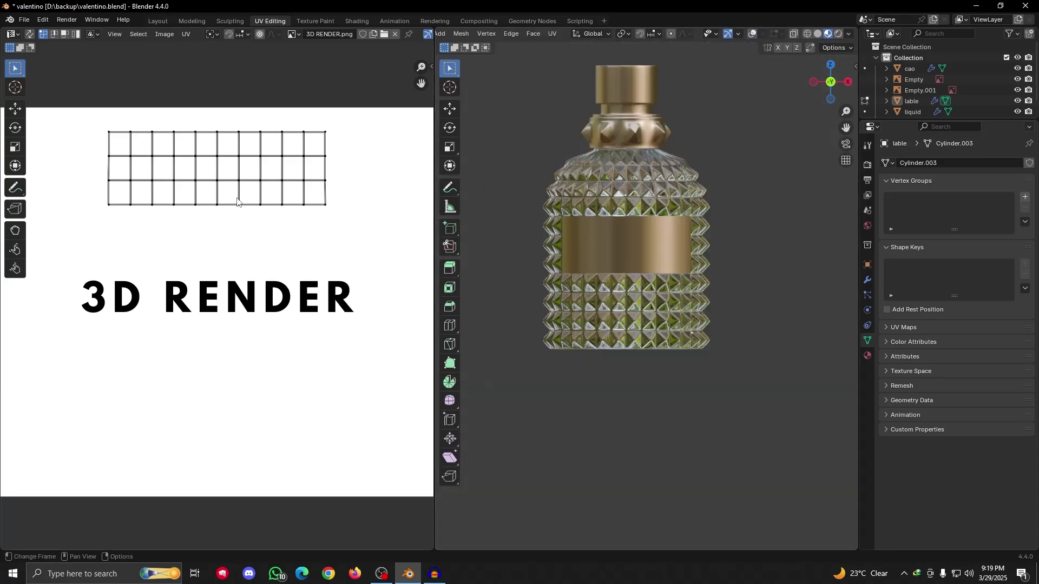
key(a)
scroll(316, 199, down, 1)
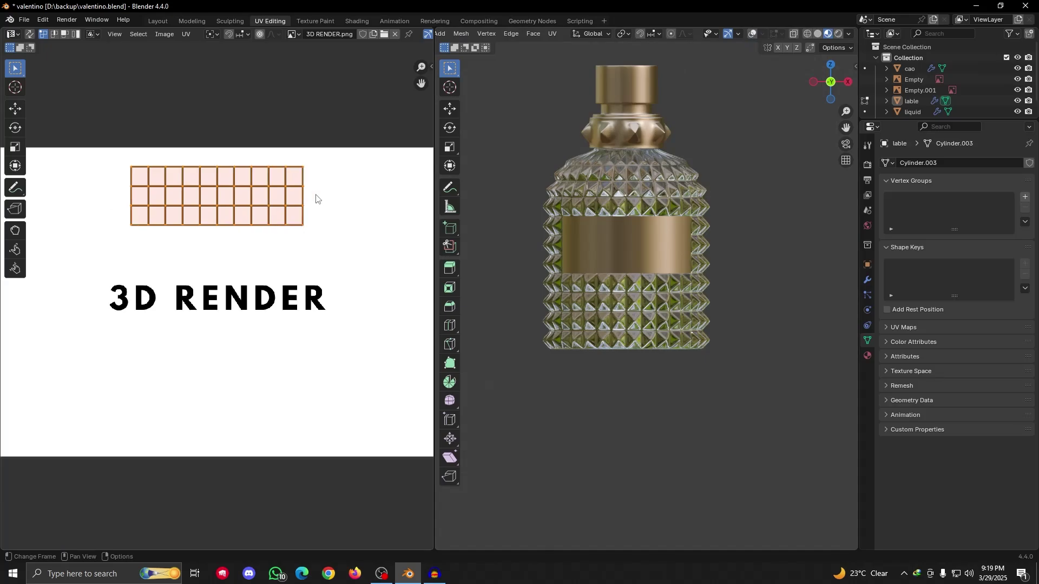
key(g)
key(y)
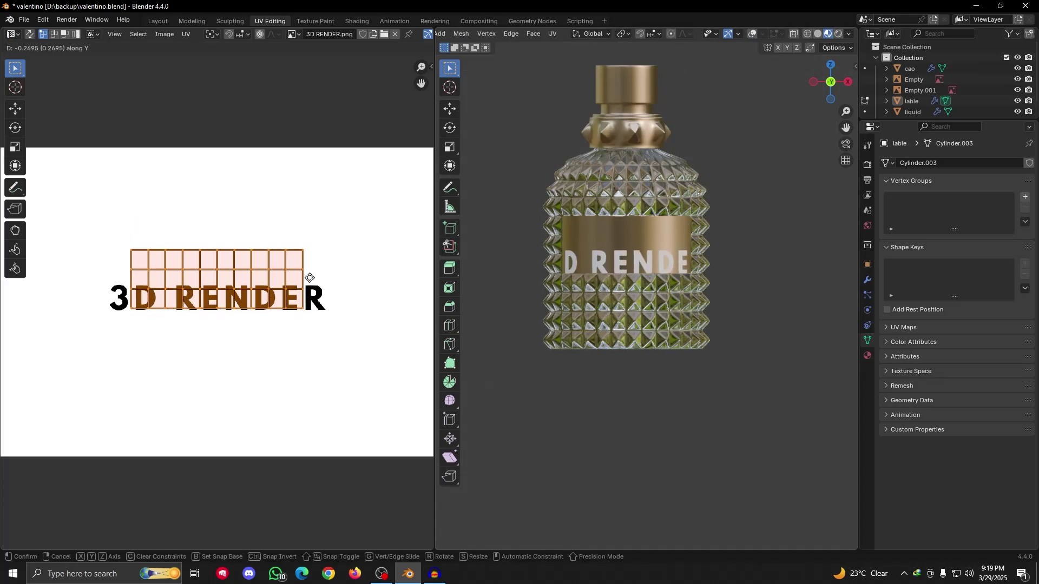
click(330, 257)
scroll(243, 248, down, 3)
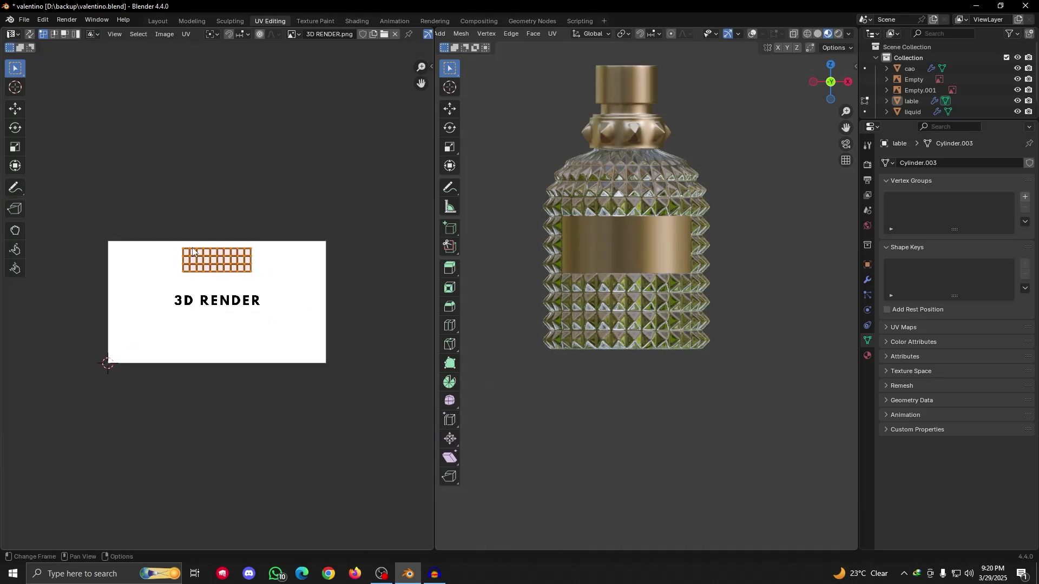
Draw crossing annotation lines through the middle of the 3D RENDER image and erase them again
mouse_move(224, 173)
mouse_down()
mouse_move(220, 365)
mouse_move(220, 239)
mouse_up()
key(d)
key(d)
drag(46, 294, 385, 288)
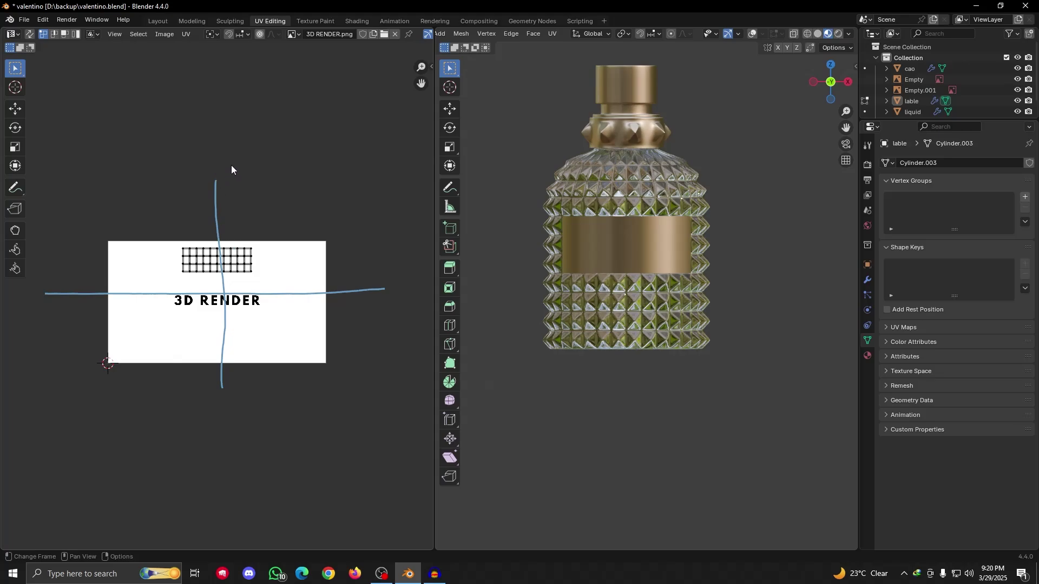
mouse_move(232, 179)
right_down()
mouse_move(232, 336)
mouse_move(317, 290)
mouse_move(387, 288)
right_up()
Move the whole label UV island down about 0.33 along Y onto the 3D RENDER lettering and scale it up about 1.7 times
scroll(223, 279, up, 4)
key(a)
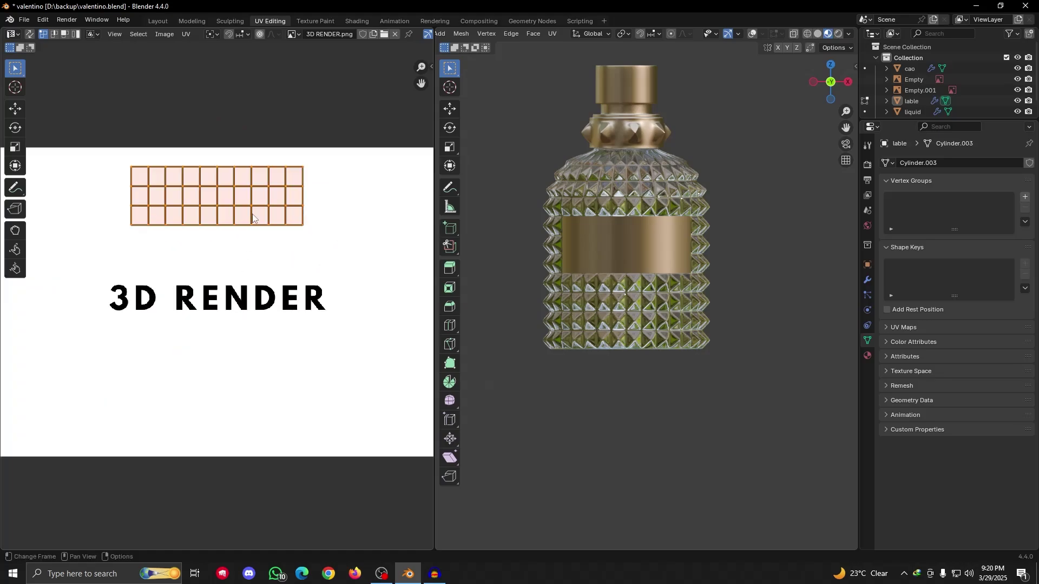
key(g)
key(y)
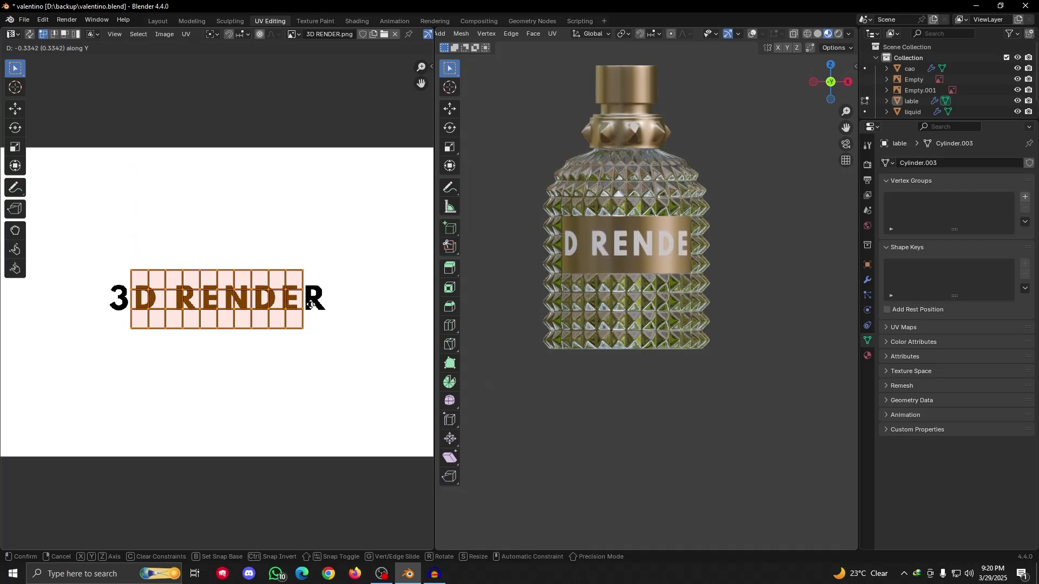
click(313, 305)
key(s)
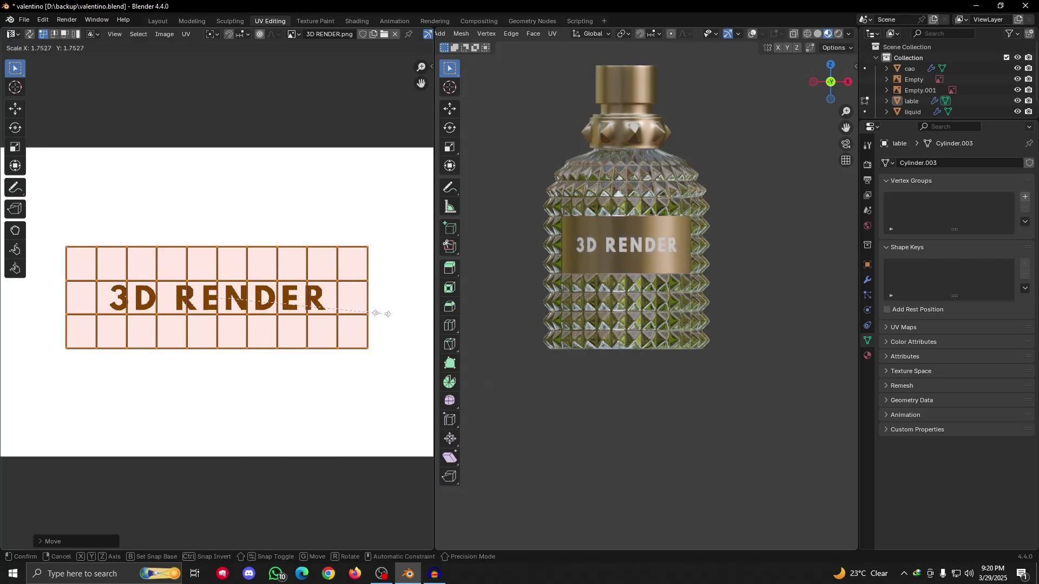
click(379, 320)
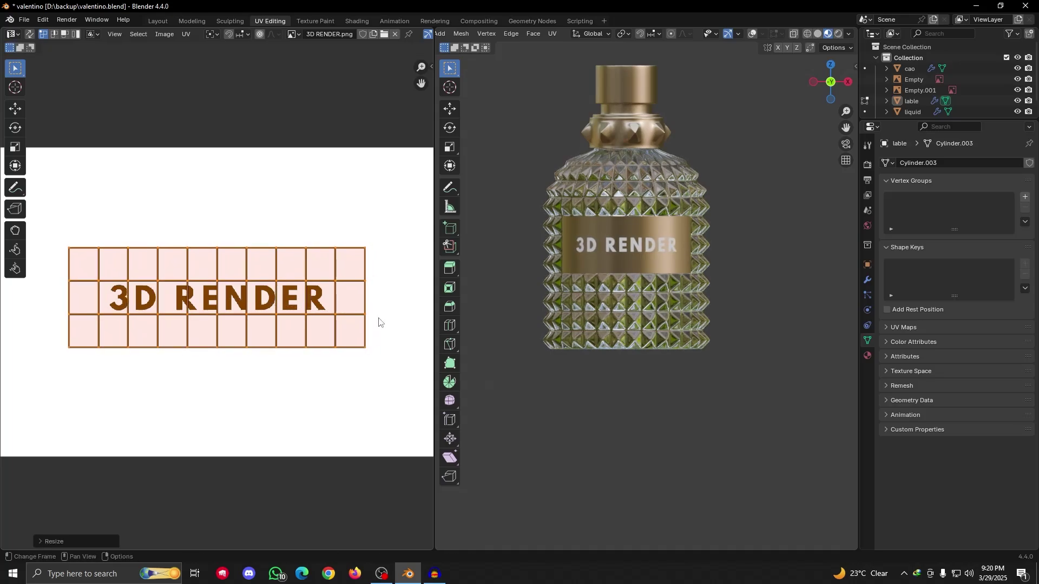
Nudge the label UV island slightly upward along Y and enlarge it a little so the lettering sits centred on the label
key(g)
key(y)
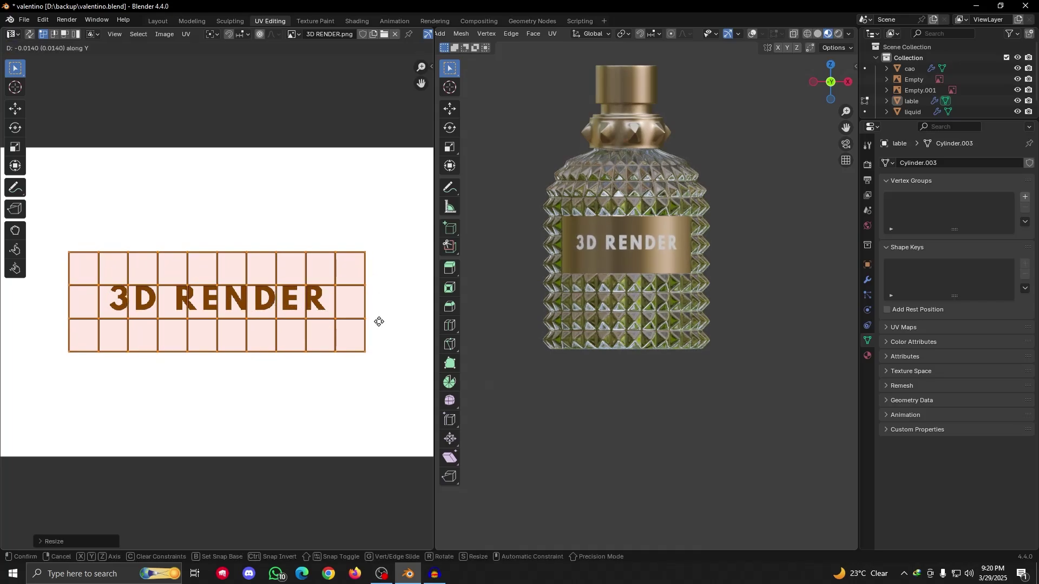
key(y)
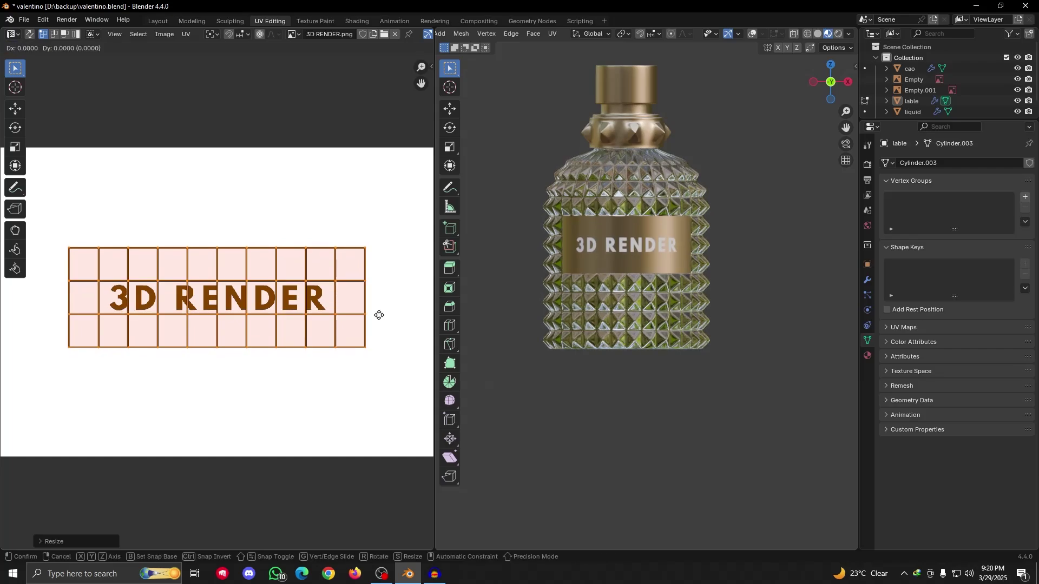
key(y)
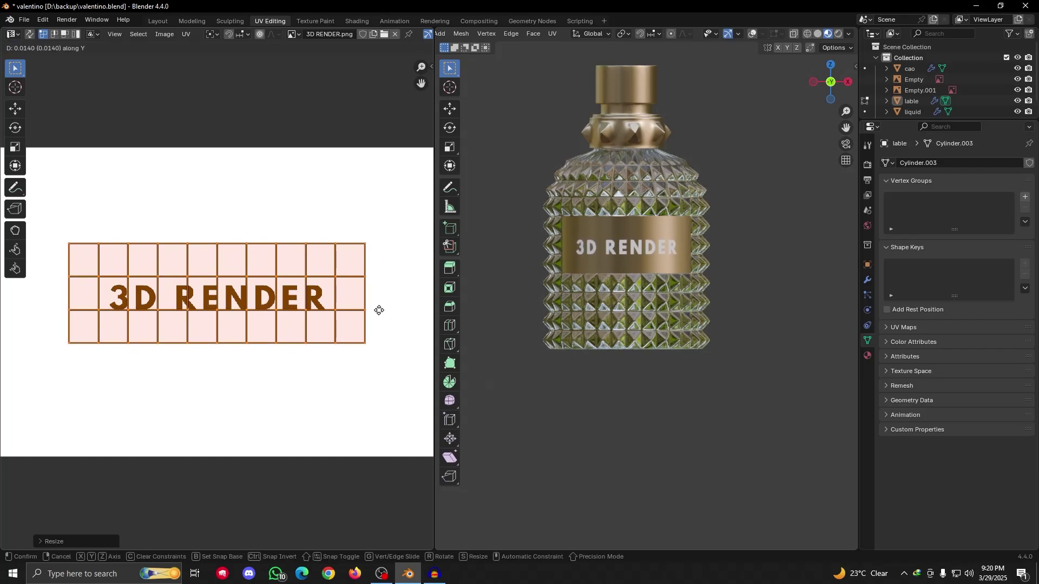
click(379, 313)
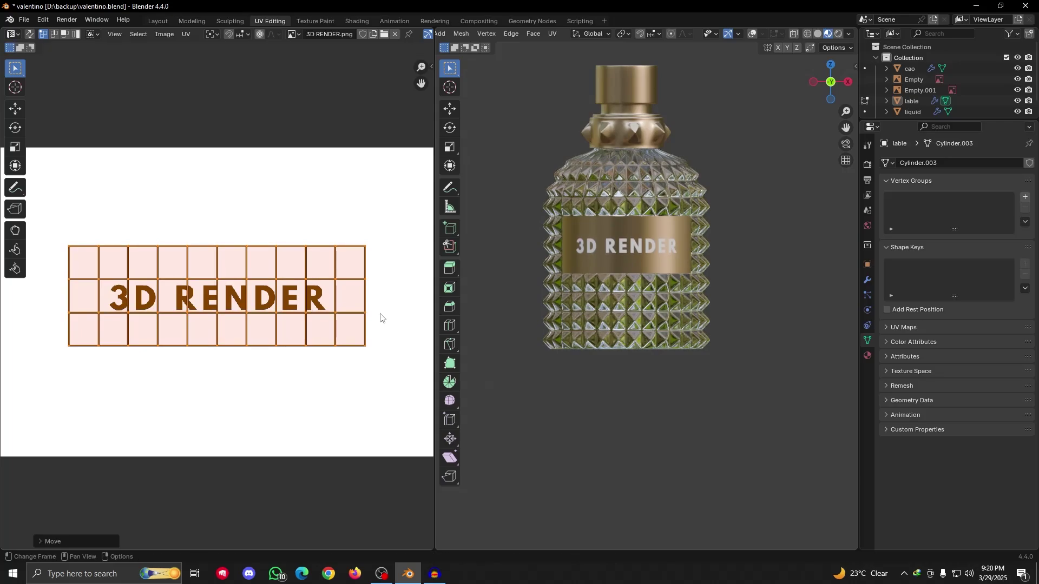
key(s)
click(386, 319)
scroll(677, 259, down, 3)
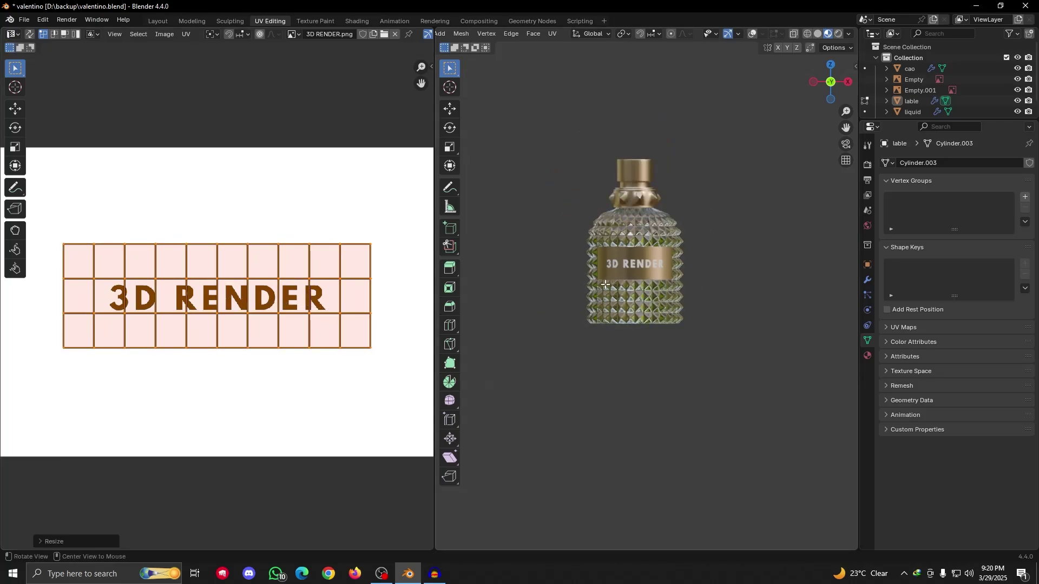
middle_drag(677, 260, 513, 216)
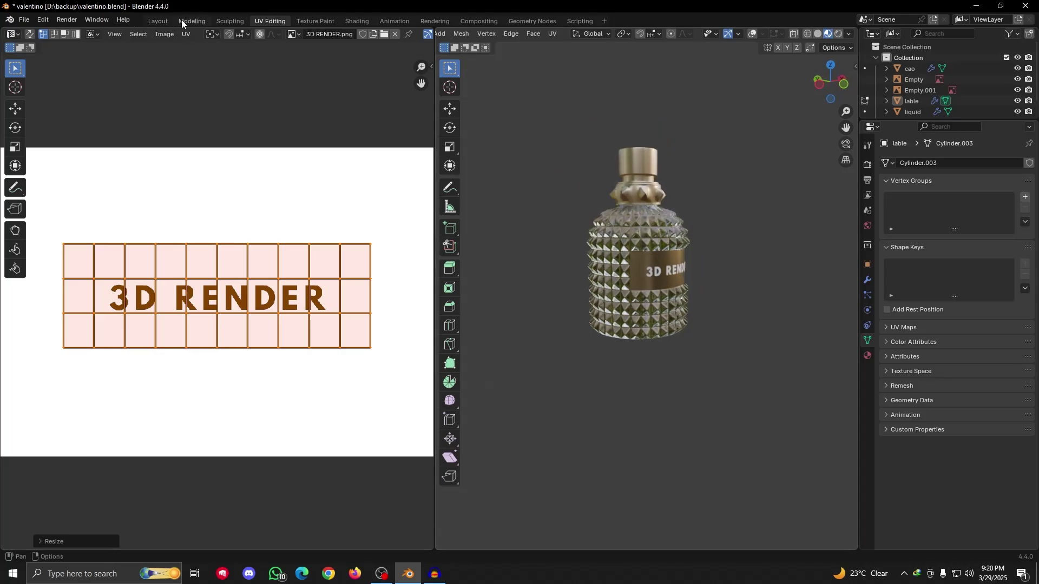
Return to the Layout workspace and examine the label lettering up close in the rendered view, from an angle and from the front
click(158, 21)
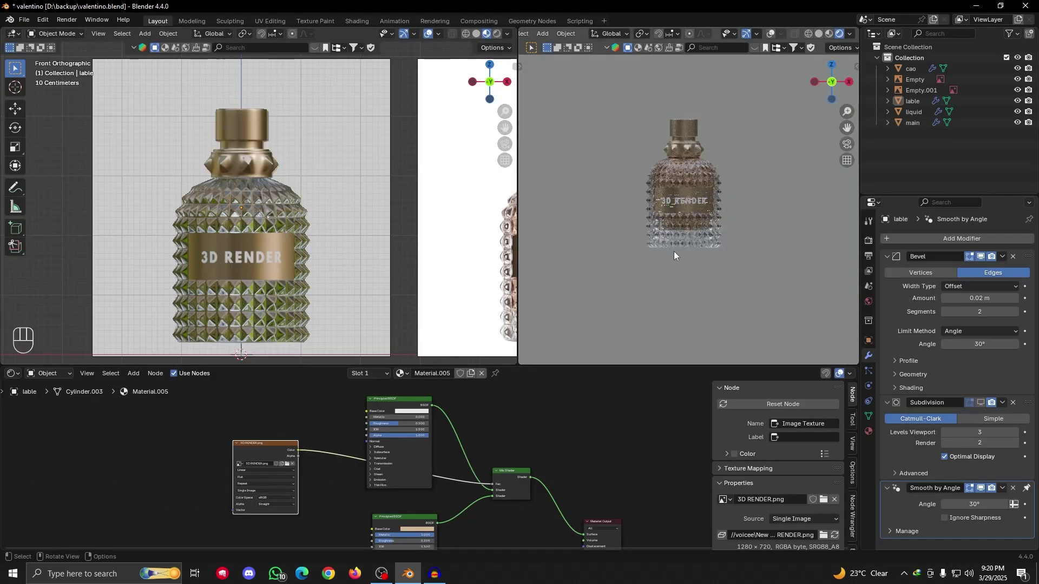
scroll(683, 238, up, 4)
scroll(679, 249, up, 4)
alt+drag(671, 251, 656, 274)
scroll(642, 269, up, 4)
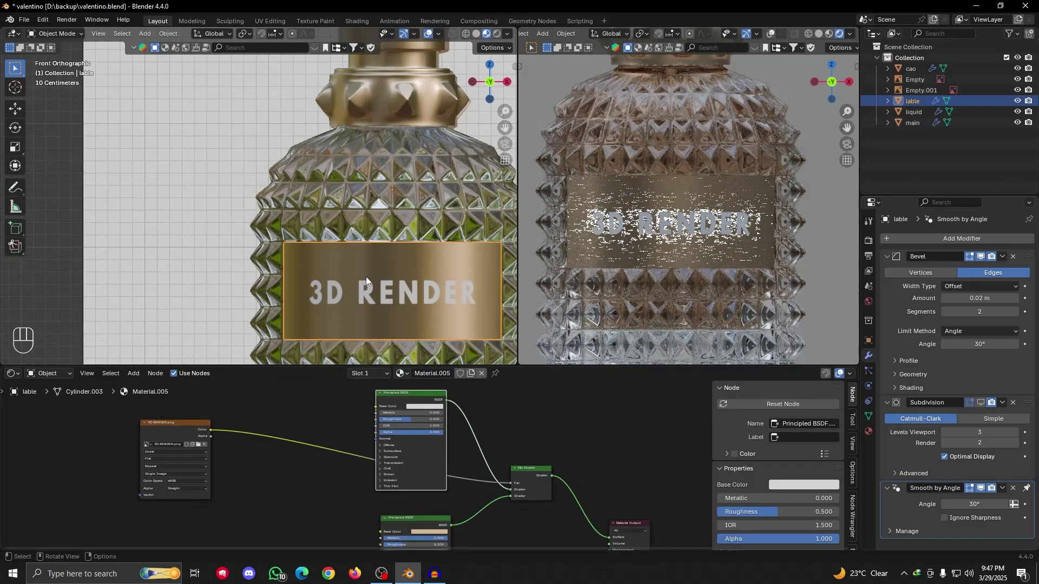
scroll(464, 316, down, 4)
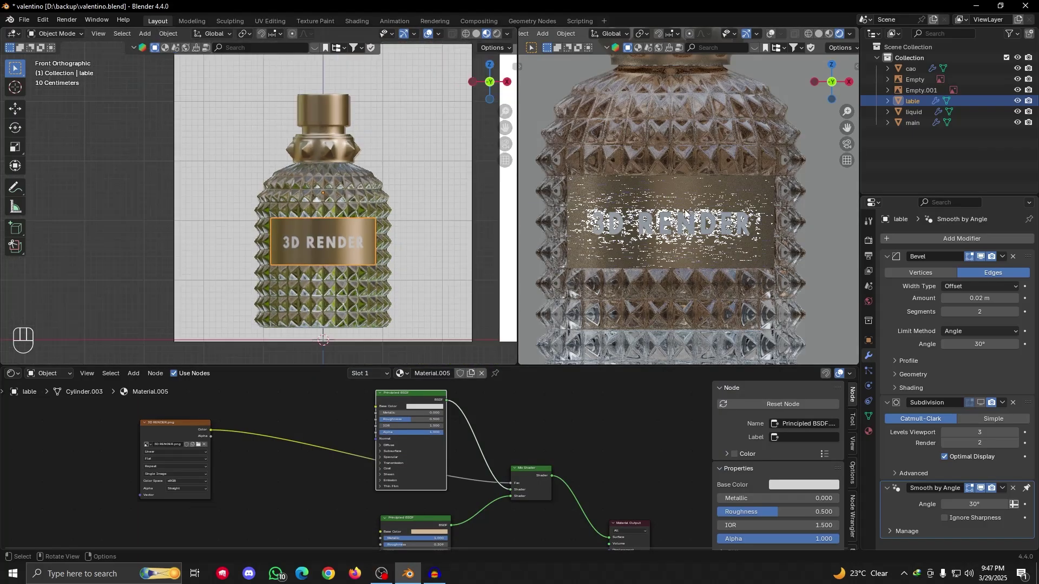
scroll(685, 217, down, 2)
alt+drag(687, 235, 632, 238)
scroll(631, 247, up, 3)
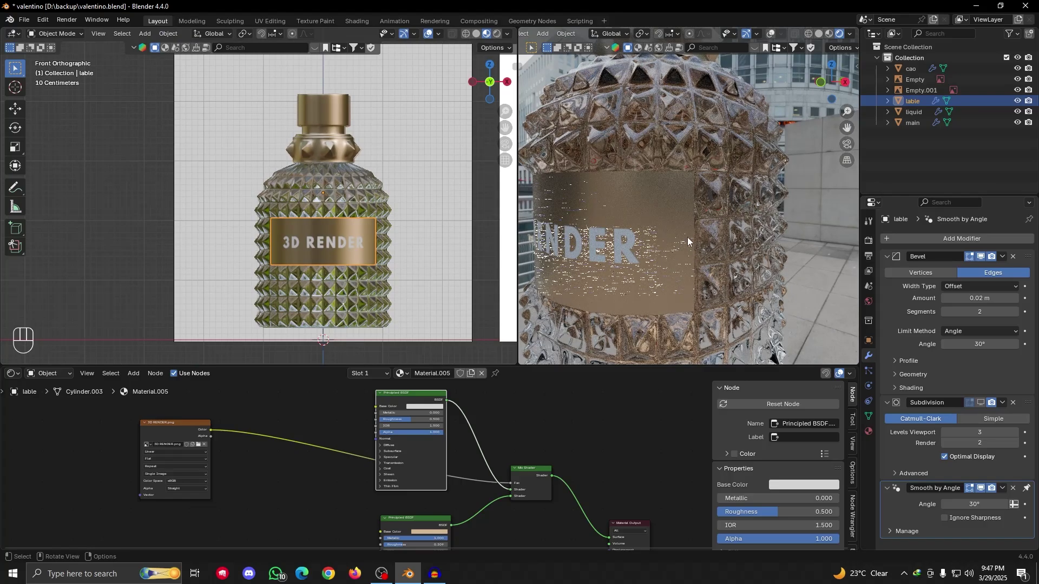
key(grave)
click(619, 197)
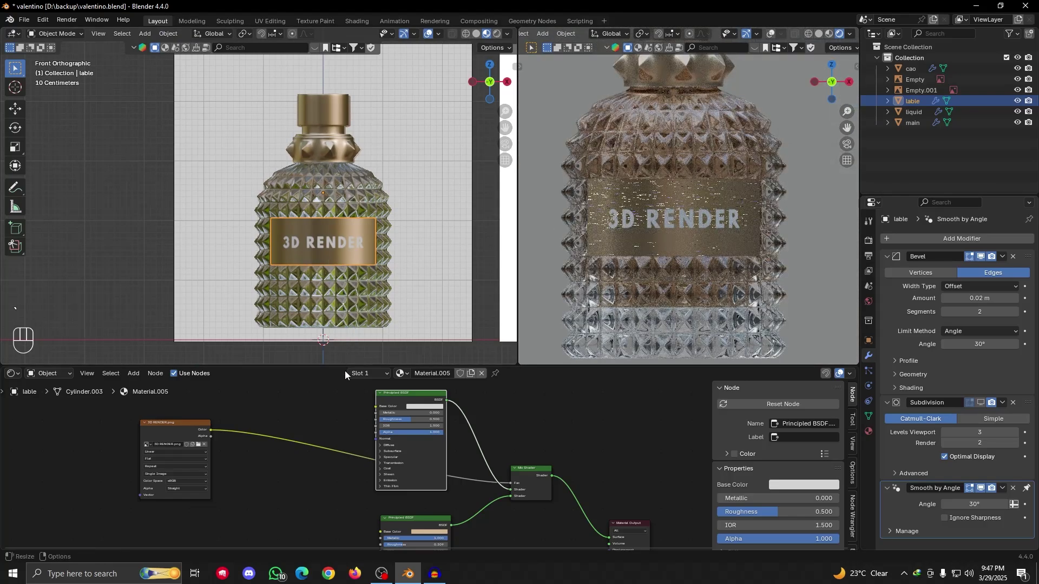
Set the Metallic value of the white Principled BSDF node to 1.000
scroll(358, 402, up, 9)
scroll(359, 459, down, 11)
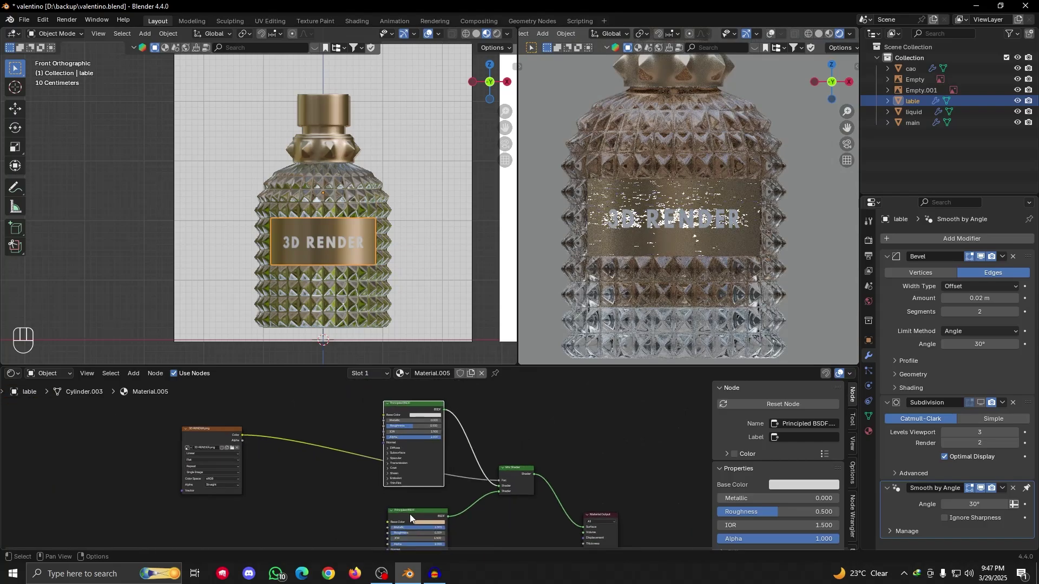
scroll(411, 518, up, 4)
alt+shift+drag(396, 541, 396, 479)
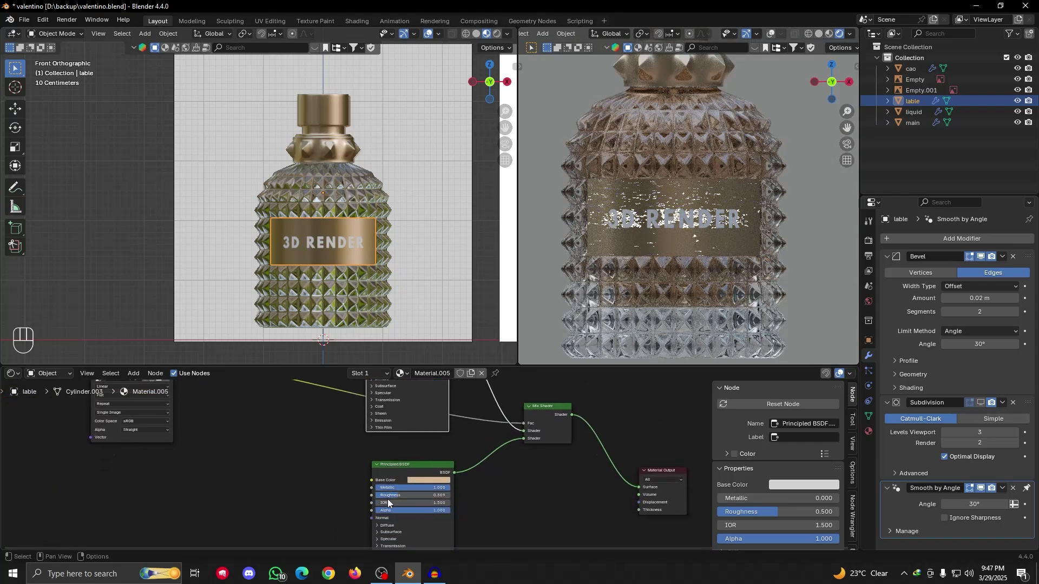
scroll(392, 487, down, 3)
alt+shift+drag(397, 412, 388, 470)
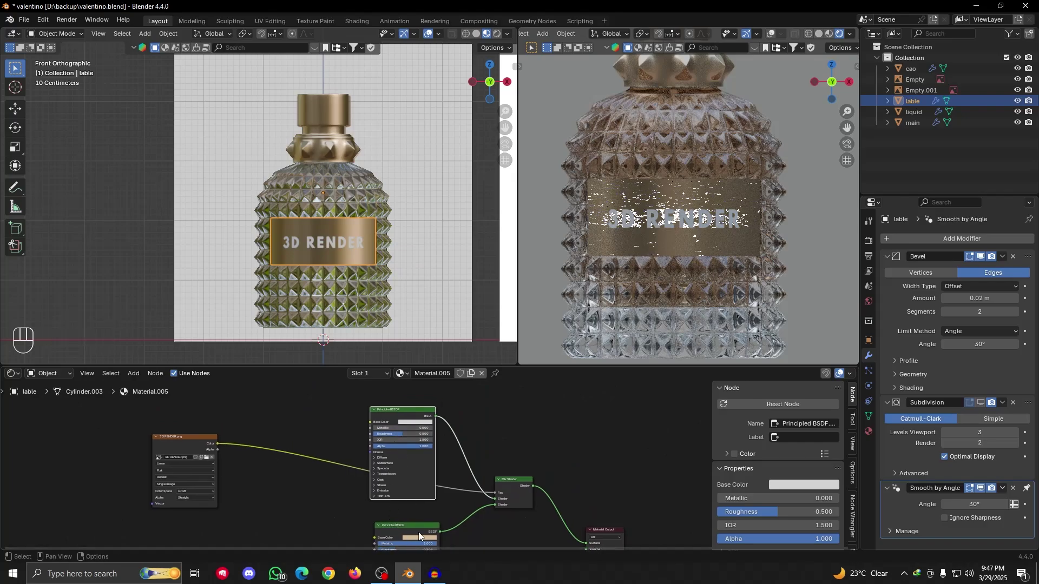
scroll(419, 460, up, 10)
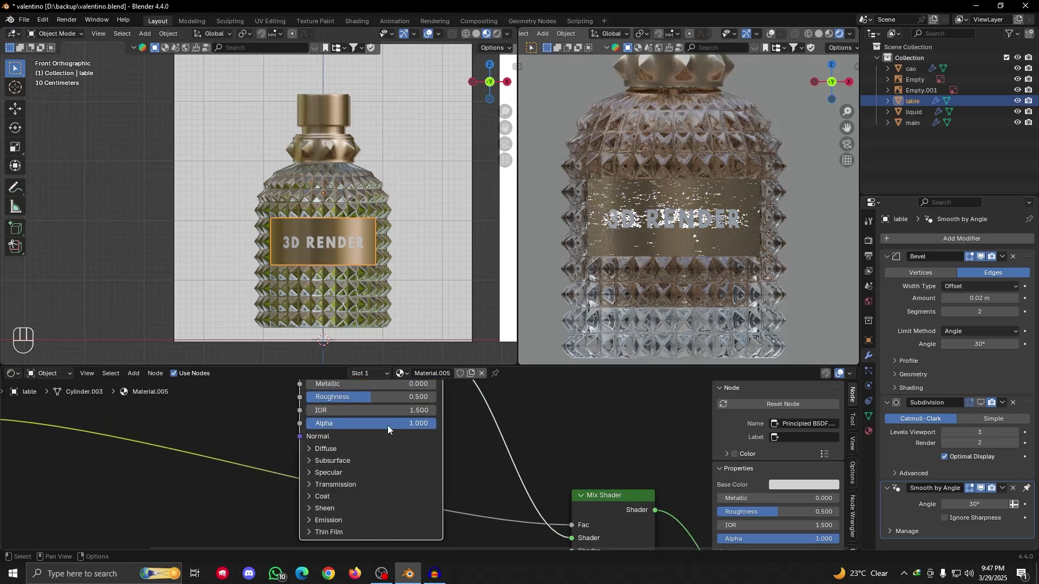
alt+shift+drag(388, 426, 390, 458)
drag(349, 417, 481, 417)
Copy the gold Principled BSDF's Roughness of 0.309 to the white Principled BSDF's Roughness
scroll(349, 443, down, 4)
alt+shift+drag(354, 468, 396, 384)
key(ctrl+c)
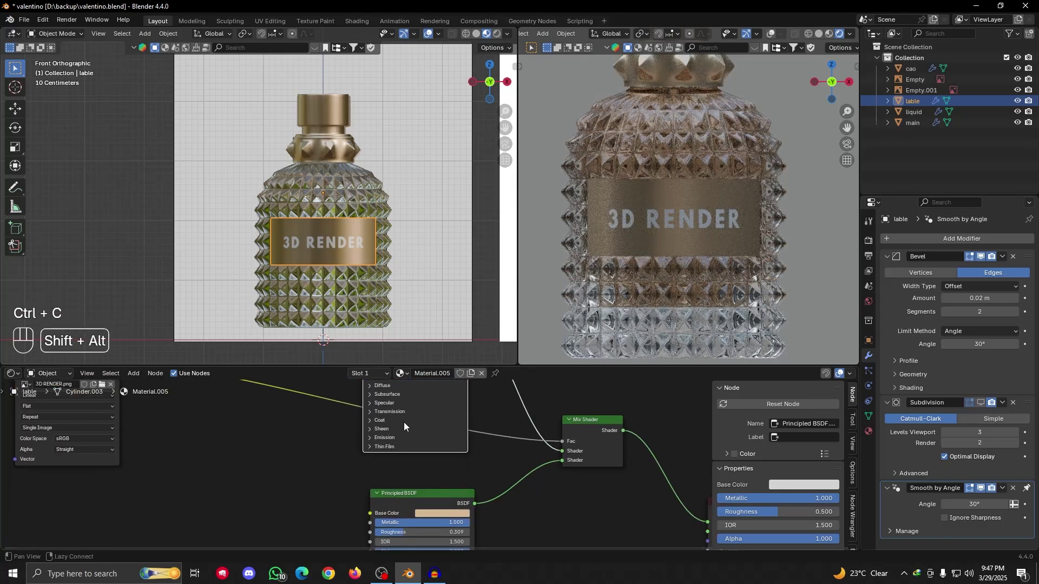
alt+shift+drag(403, 422, 388, 445)
key(ctrl+v)
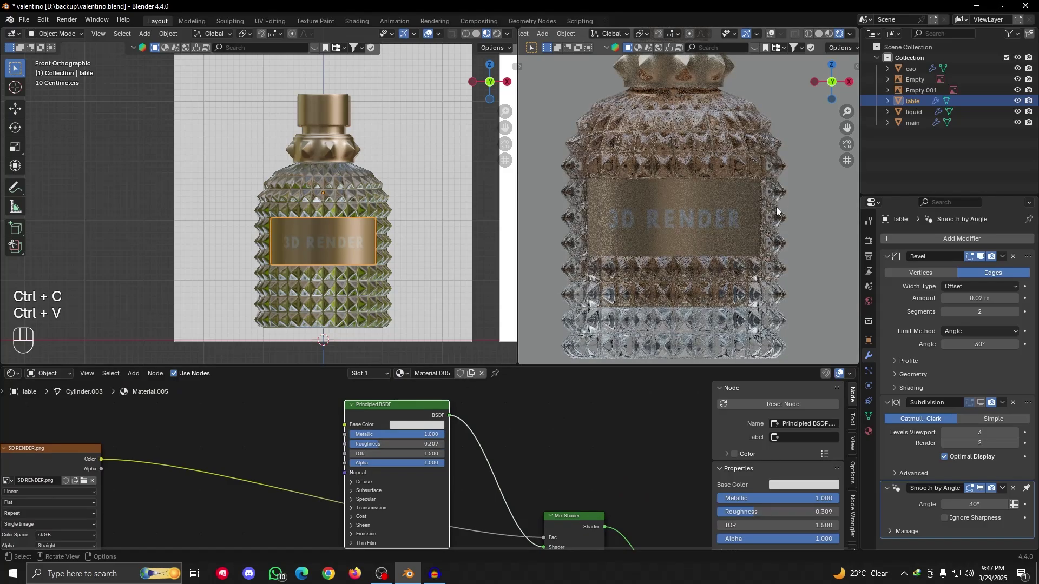
Examine the label lettering from an angle and compare it with the engraved VALENTINO lettering on the reference image
alt+middle_drag(305, 254, 285, 282)
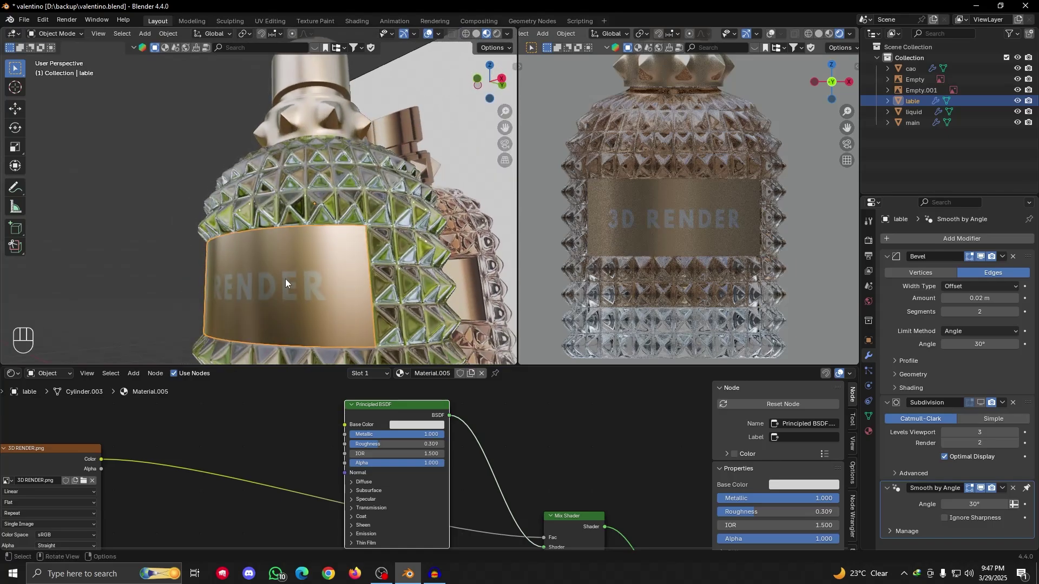
right_drag(295, 301, 292, 255)
key(grave)
scroll(288, 231, down, 4)
alt+shift+middle_drag(371, 241, 202, 244)
scroll(206, 245, up, 5)
alt+shift+middle_drag(332, 288, 303, 209)
scroll(303, 209, up, 6)
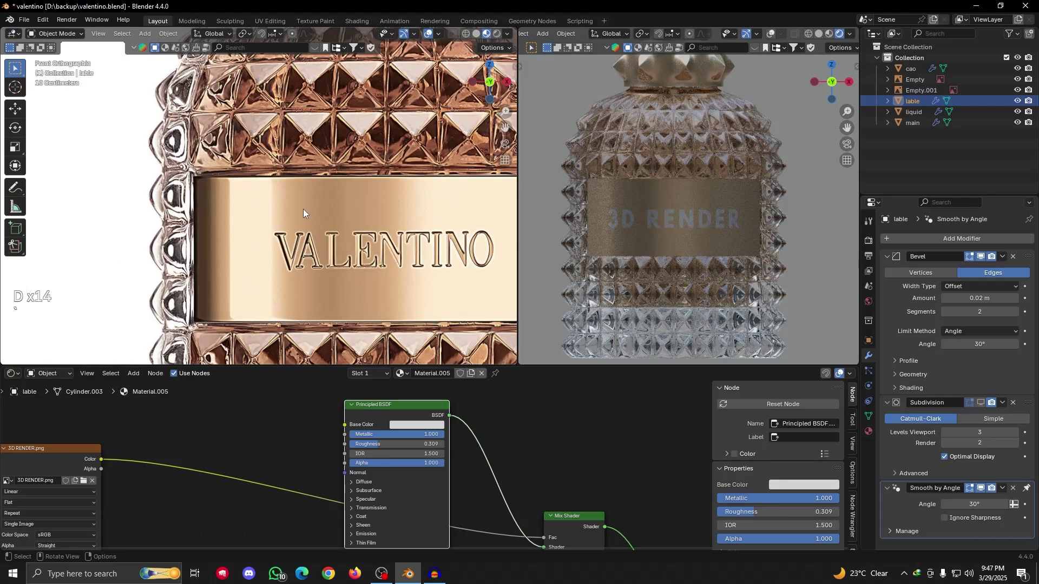
alt+shift+middle_drag(334, 256, 273, 251)
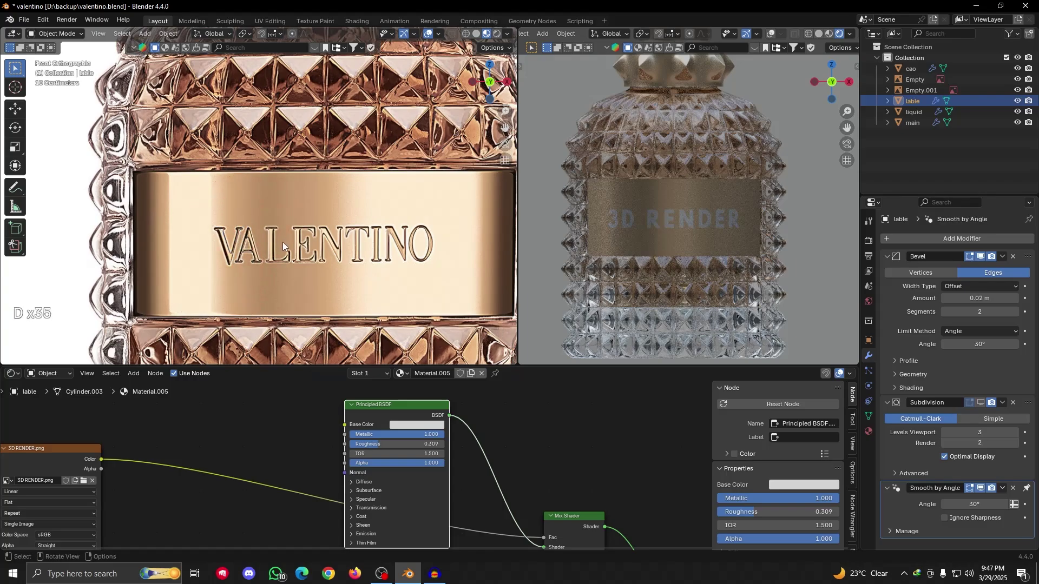
Add a Bump node to the label material, between the 3D RENDER.png image texture and the white Principled BSDF
scroll(282, 242, down, 10)
alt+shift+middle_drag(147, 255, 326, 237)
scroll(317, 245, up, 5)
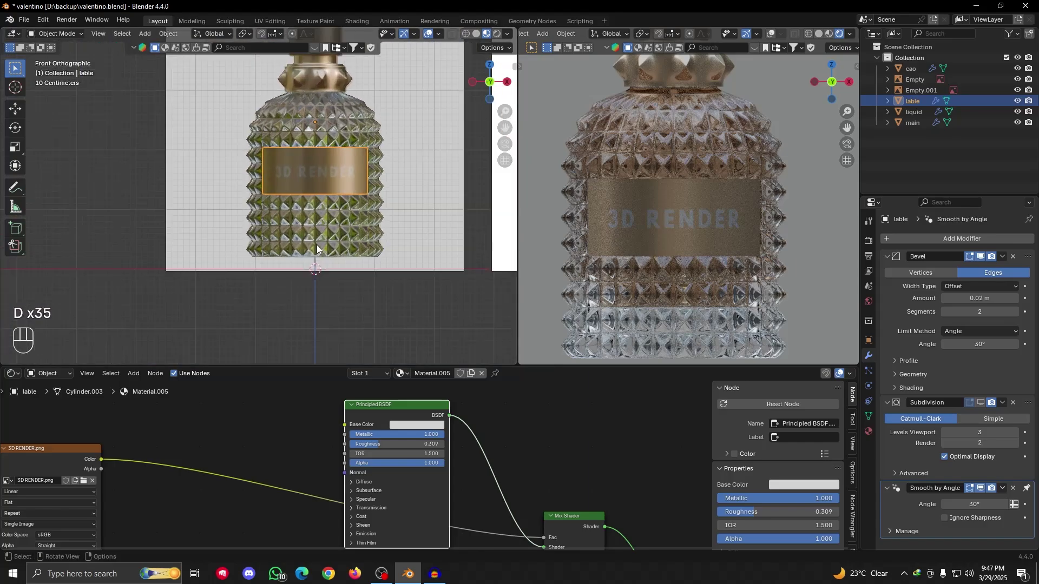
scroll(257, 453, down, 2)
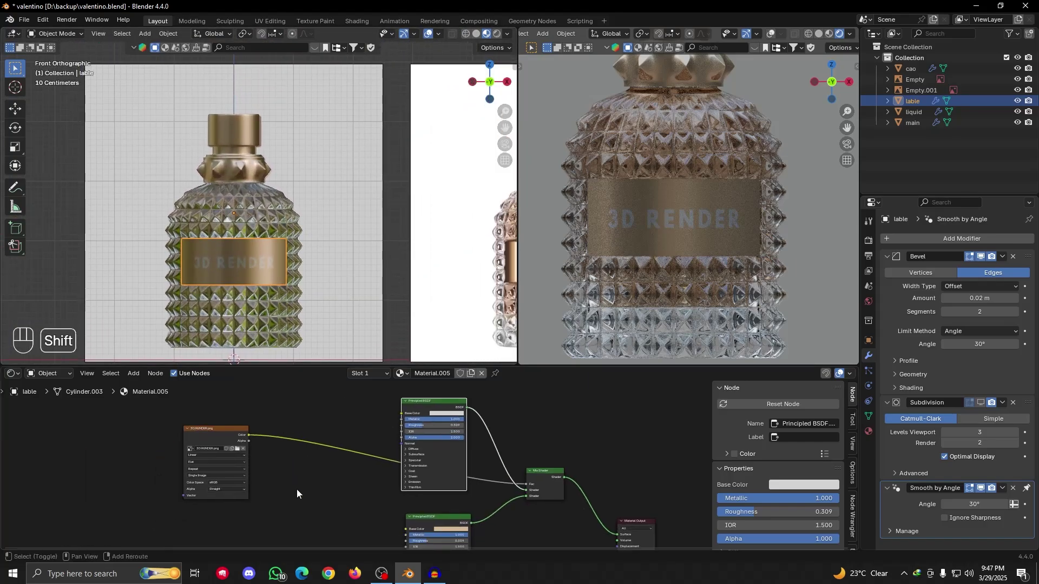
key(shift+a)
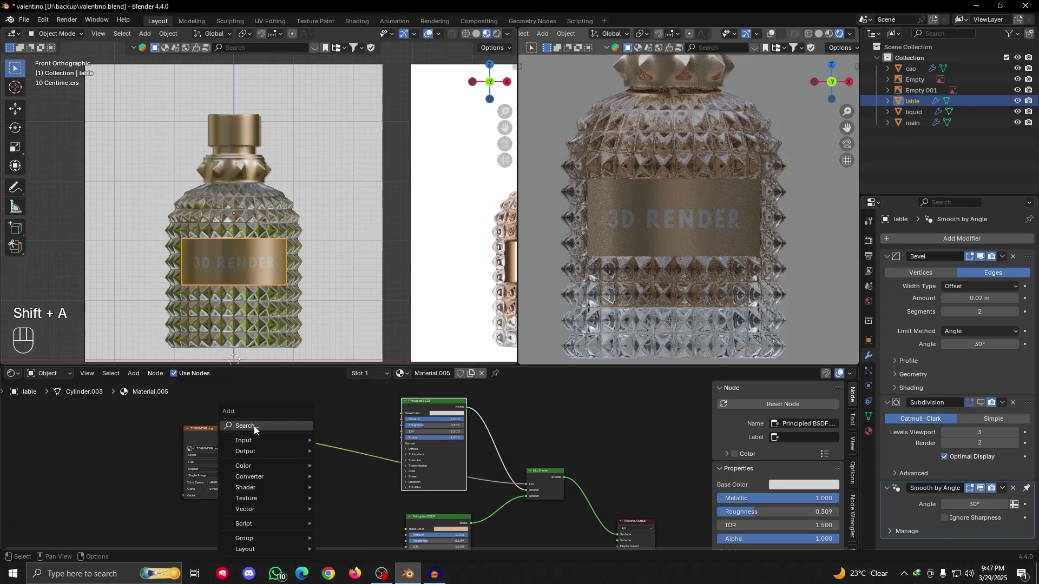
click(255, 426)
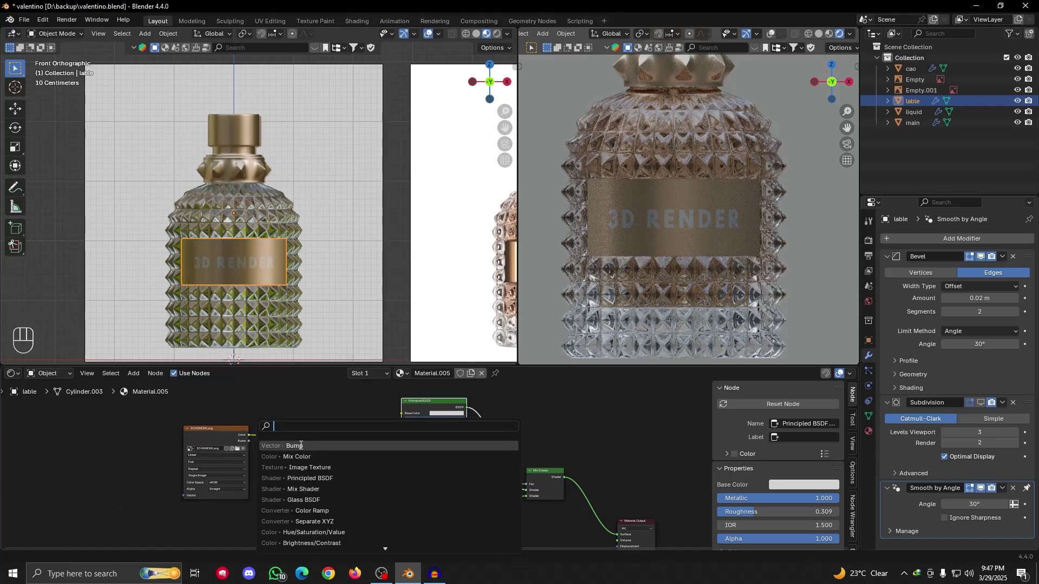
text(bu)
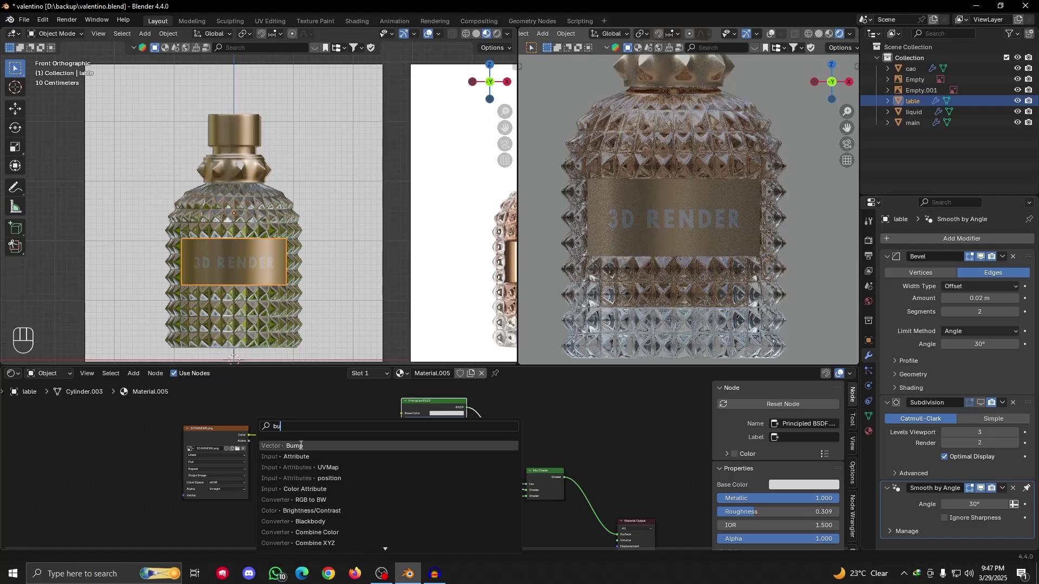
text(m)
click(301, 445)
click(295, 459)
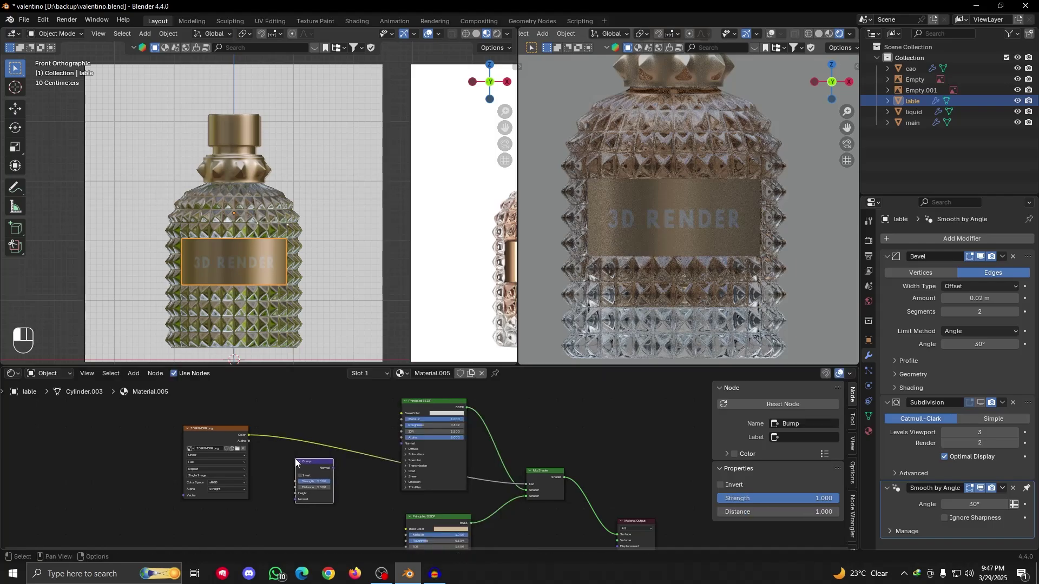
Connect the Bump node's Normal output to the white Principled BSDF's Normal input and reposition that Principled BSDF slightly
scroll(337, 473, up, 4)
drag(298, 469, 391, 436)
click(417, 431)
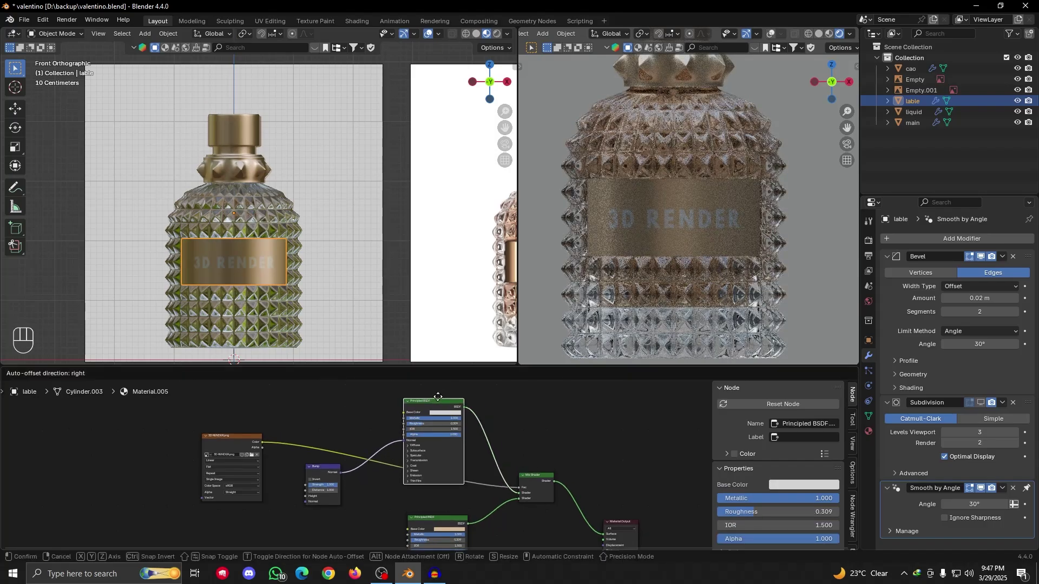
scroll(432, 487, down, 2)
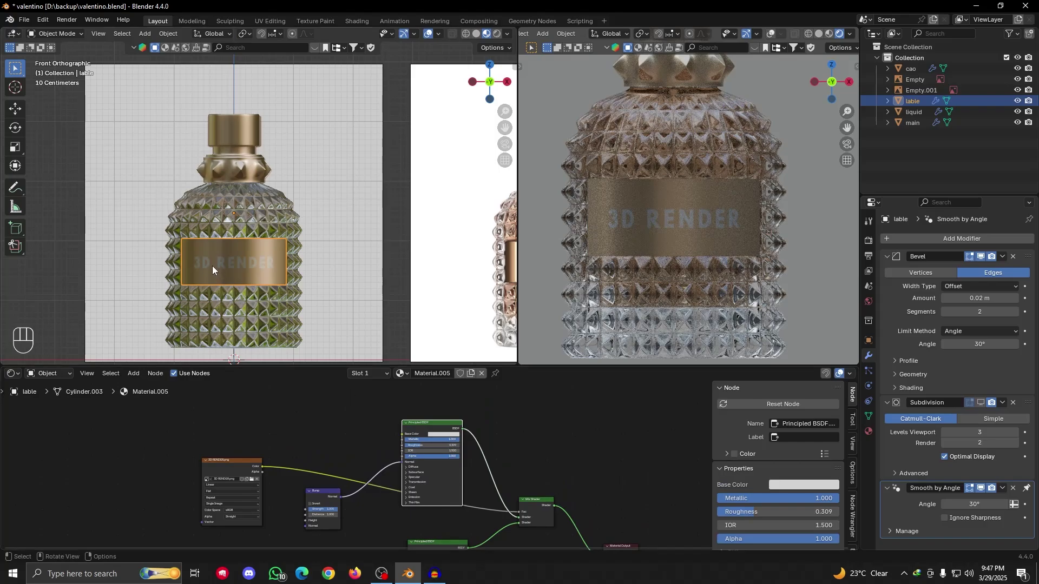
Mark the label's 3 with a freehand annotation, try a blue Base Color on the gold Principled BSDF, and revert both
drag(193, 255, 199, 274)
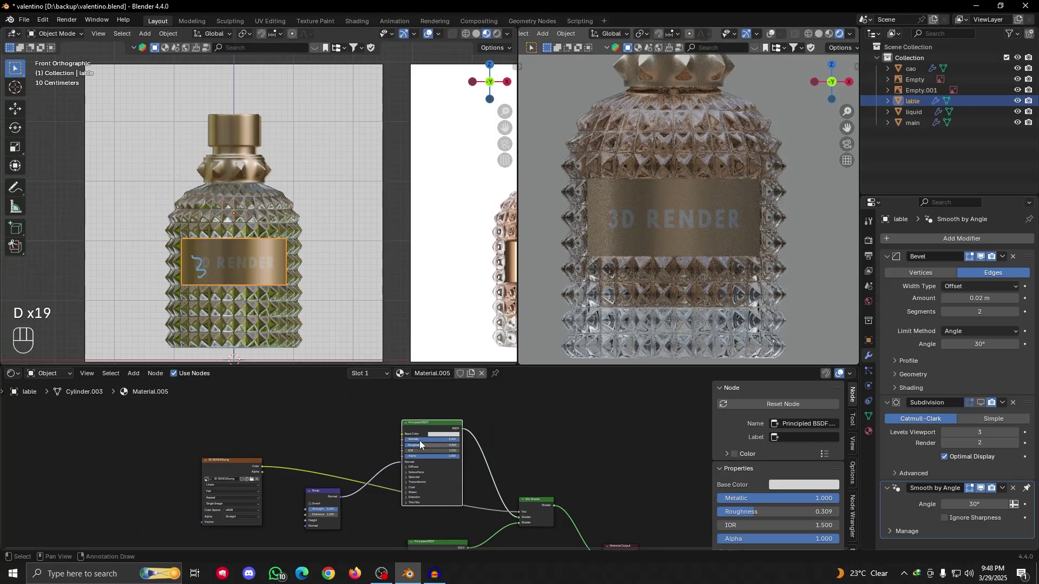
shift+scroll(447, 528, down, 4)
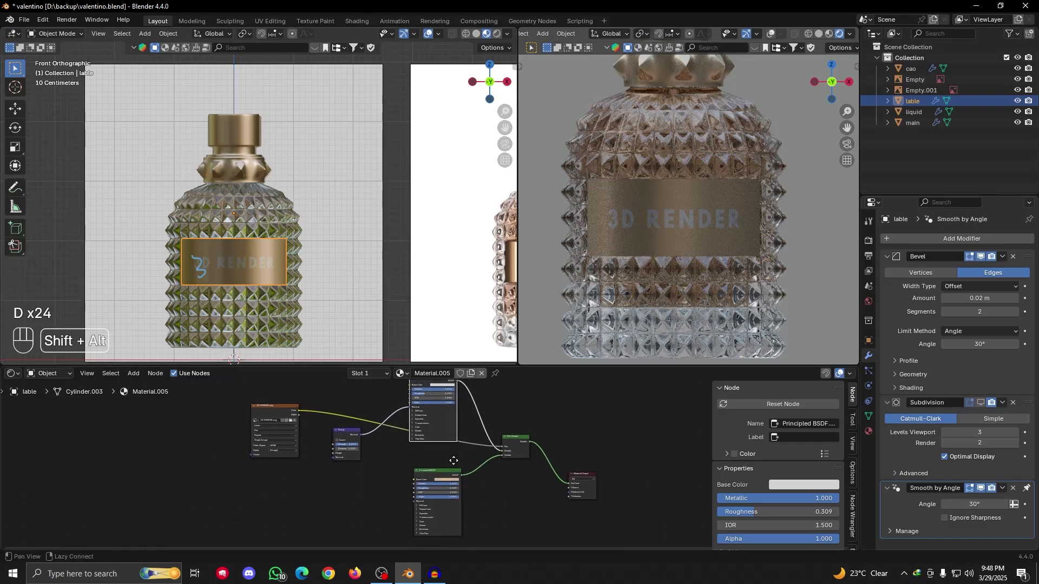
click(452, 476)
click(458, 413)
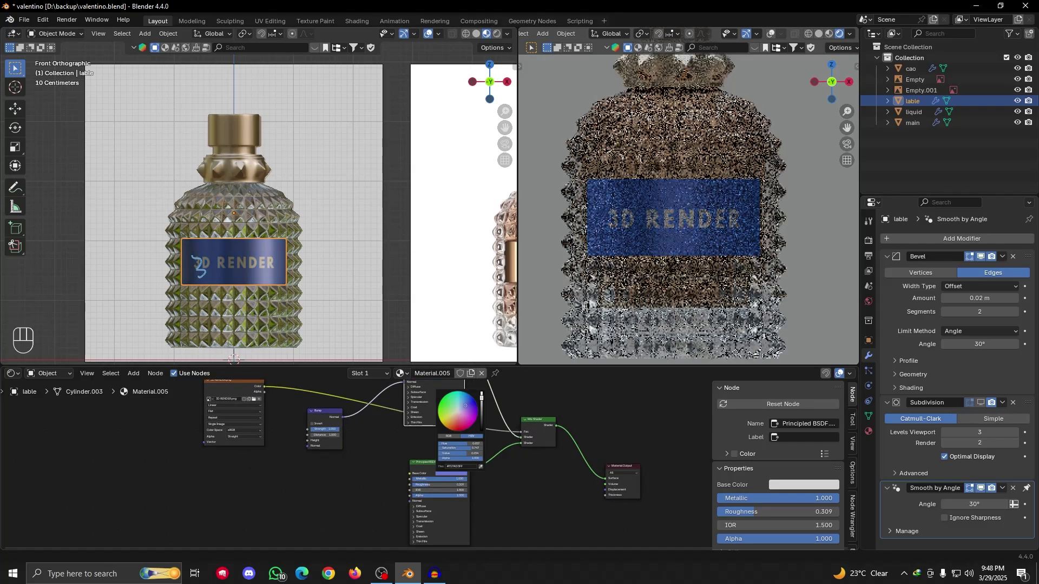
key(ctrl+z)
shift+scroll(374, 509, up, 4)
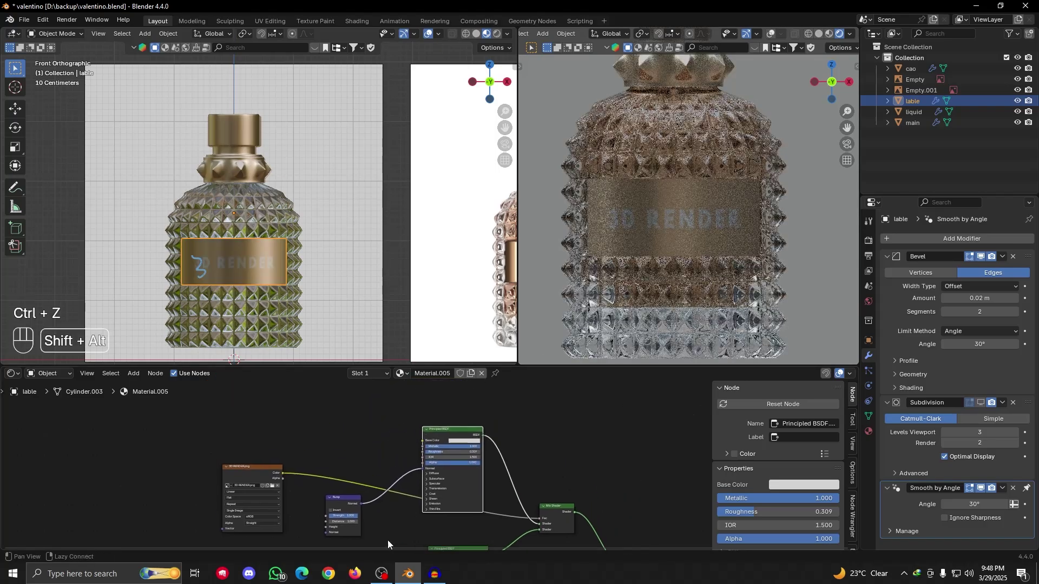
scroll(161, 285, up, 3)
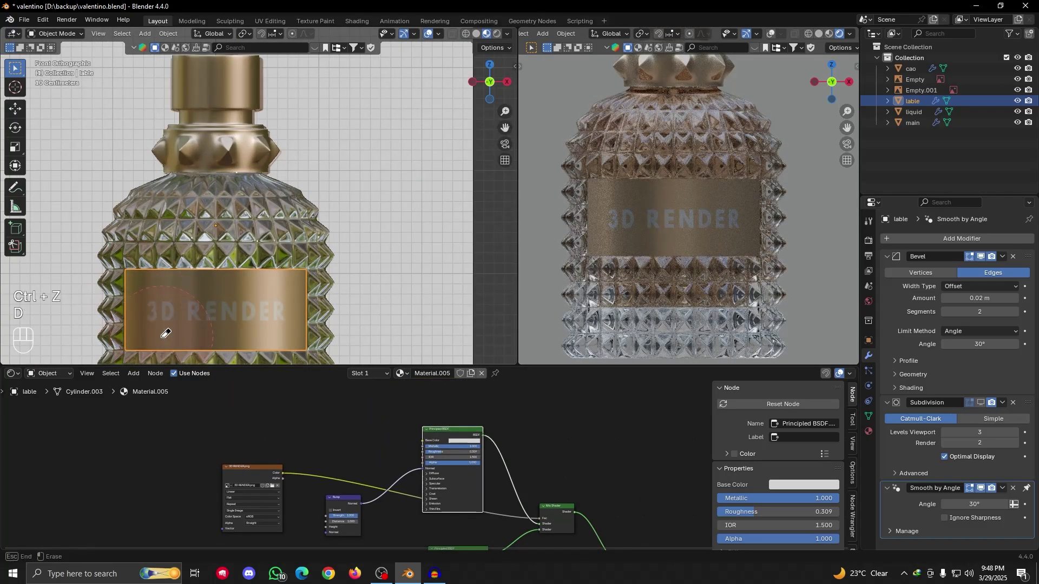
Connect the 3D RENDER.png image texture's Color output to the Bump node's Height input
scroll(364, 519, up, 2)
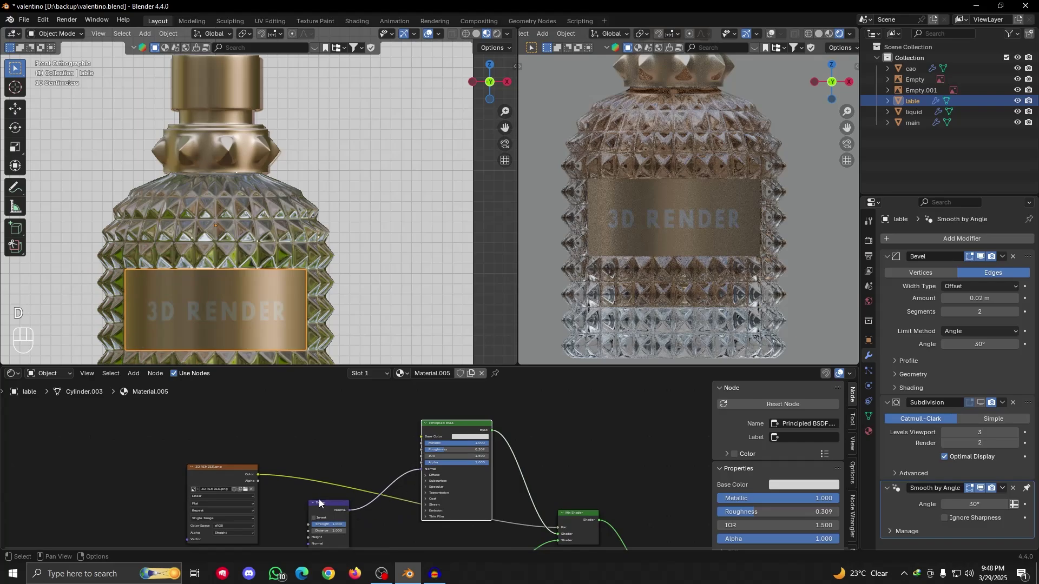
scroll(320, 499, up, 3)
drag(252, 432, 322, 517)
scroll(274, 319, down, 4)
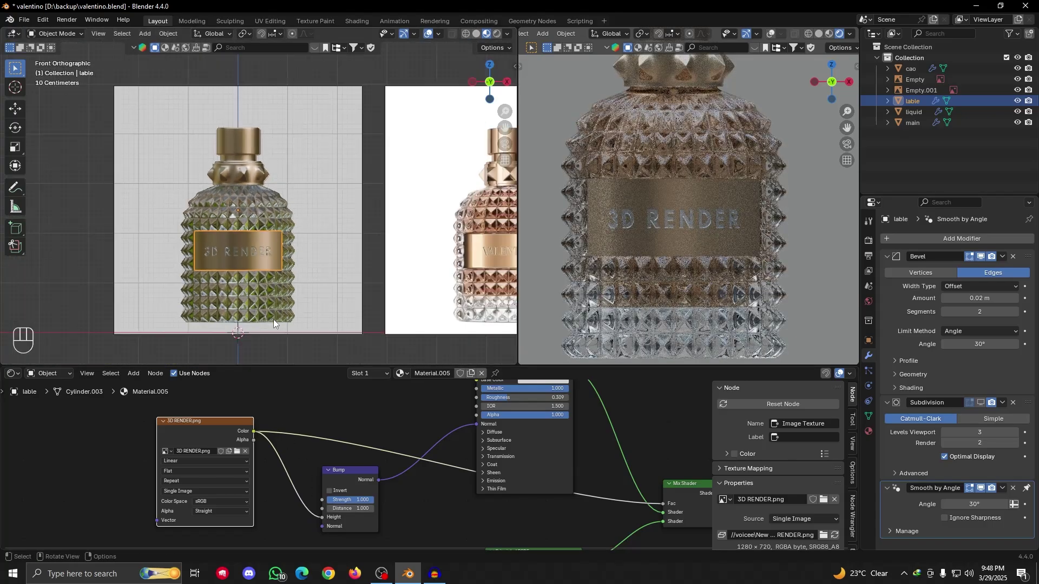
Examine the bumped label lettering from an angle and from the front, and compare it with the reference bottle
middle_drag(274, 319, 277, 294)
scroll(304, 306, up, 6)
scroll(277, 294, down, 3)
key(grave)
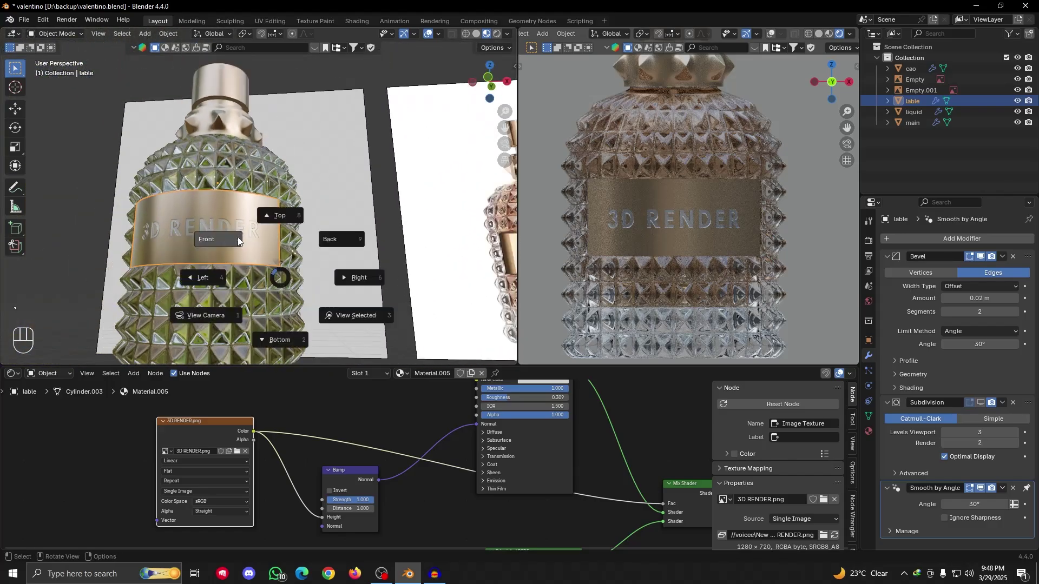
click(238, 241)
scroll(673, 235, up, 5)
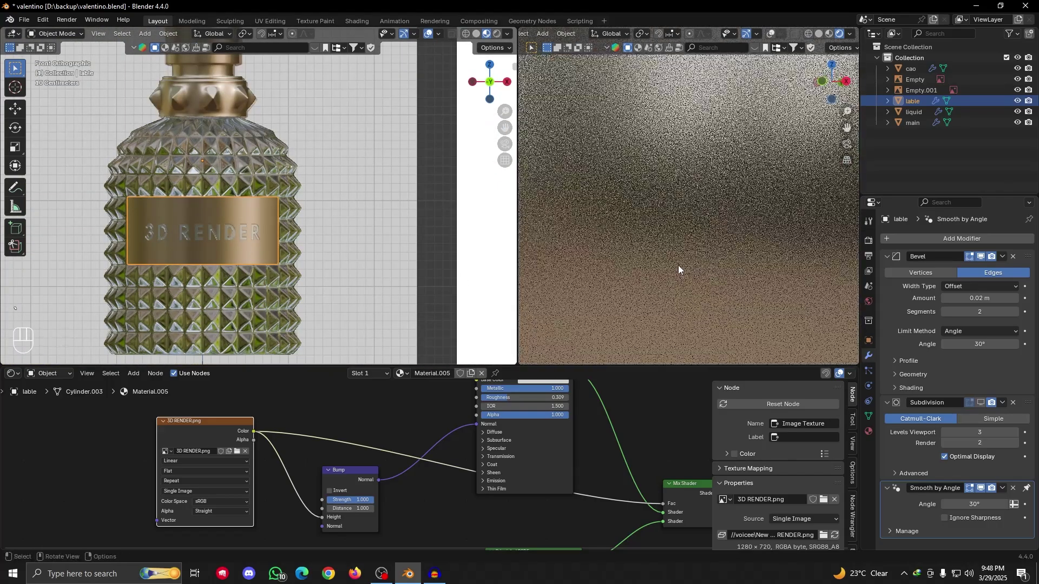
scroll(678, 265, down, 6)
scroll(637, 242, up, 3)
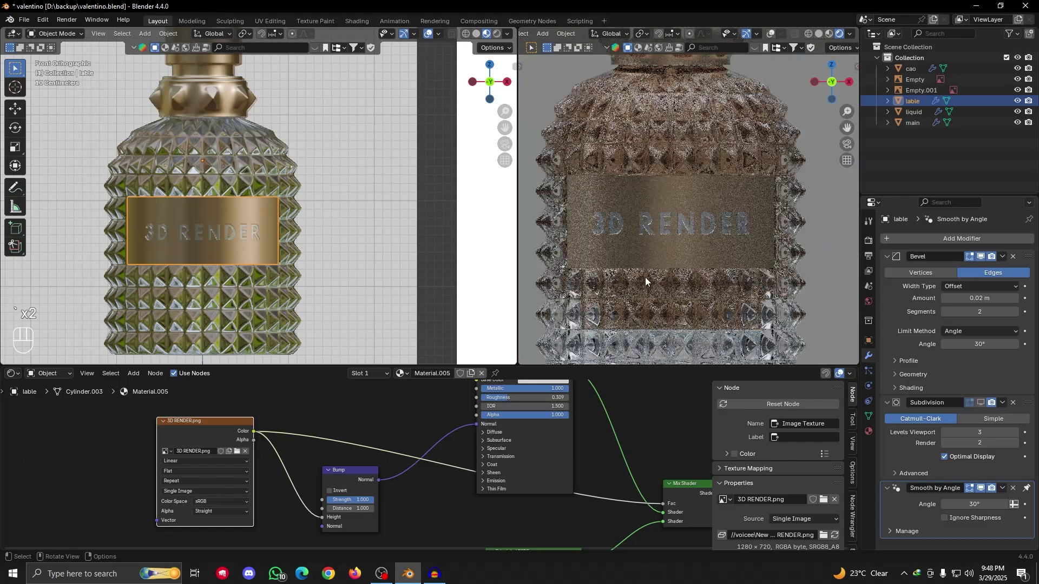
scroll(445, 257, down, 3)
shift+middle_drag(445, 258, 342, 258)
scroll(387, 290, up, 3)
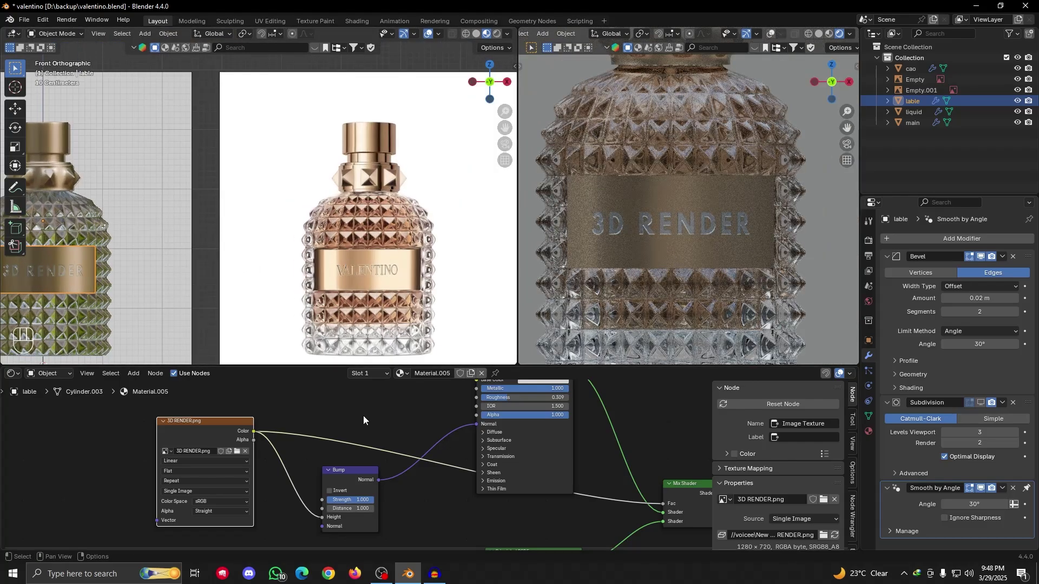
Set the Bump node's Strength to 0.868
scroll(288, 537, up, 2)
shift+drag(308, 449, 298, 449)
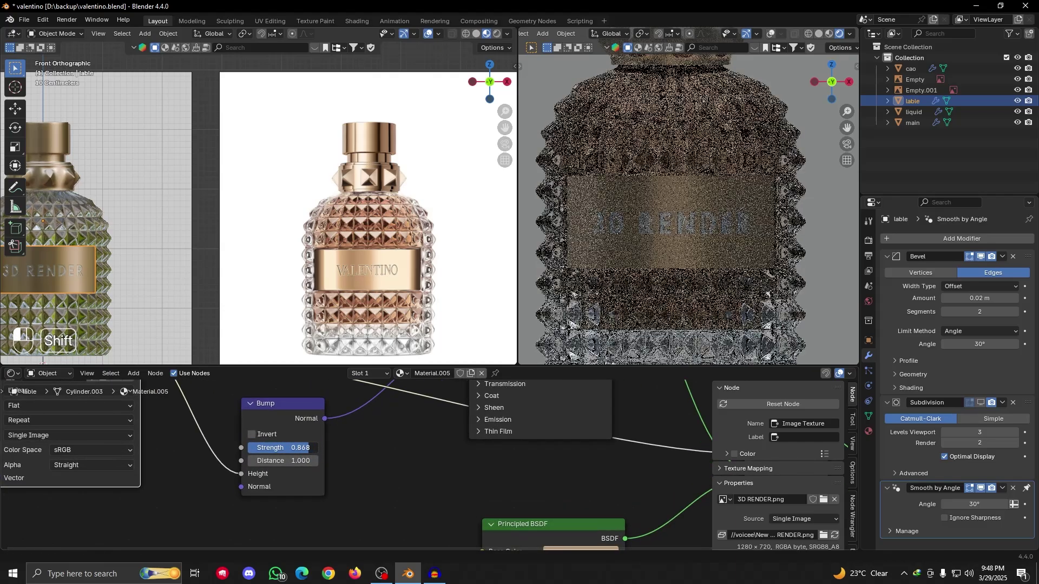
scroll(715, 251, down, 2)
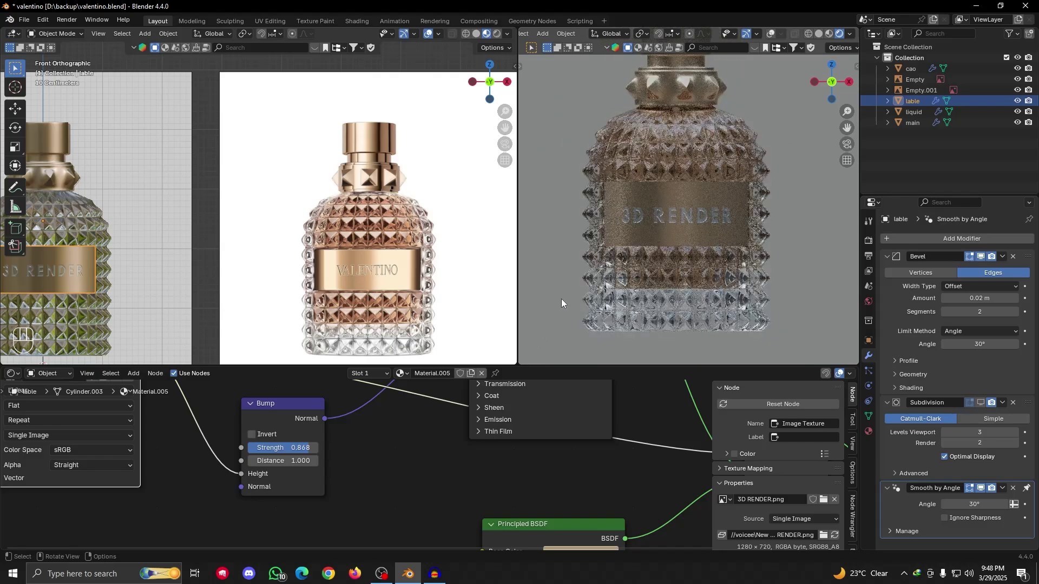
scroll(446, 268, down, 2)
Copy the gold Principled BSDF's Base Color to the white Principled BSDF's Base Color
scroll(410, 483, down, 3)
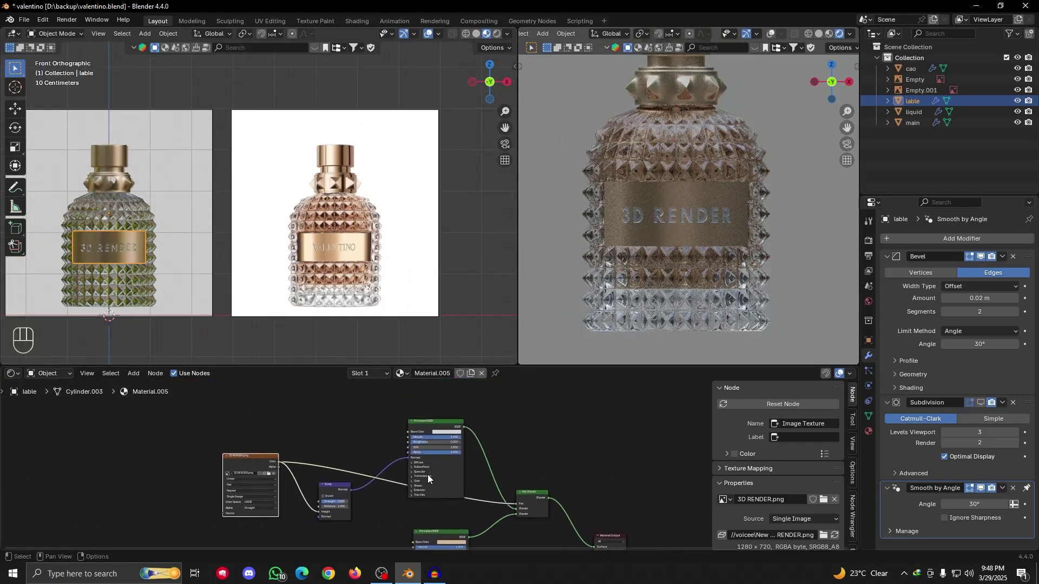
key(ctrl+c)
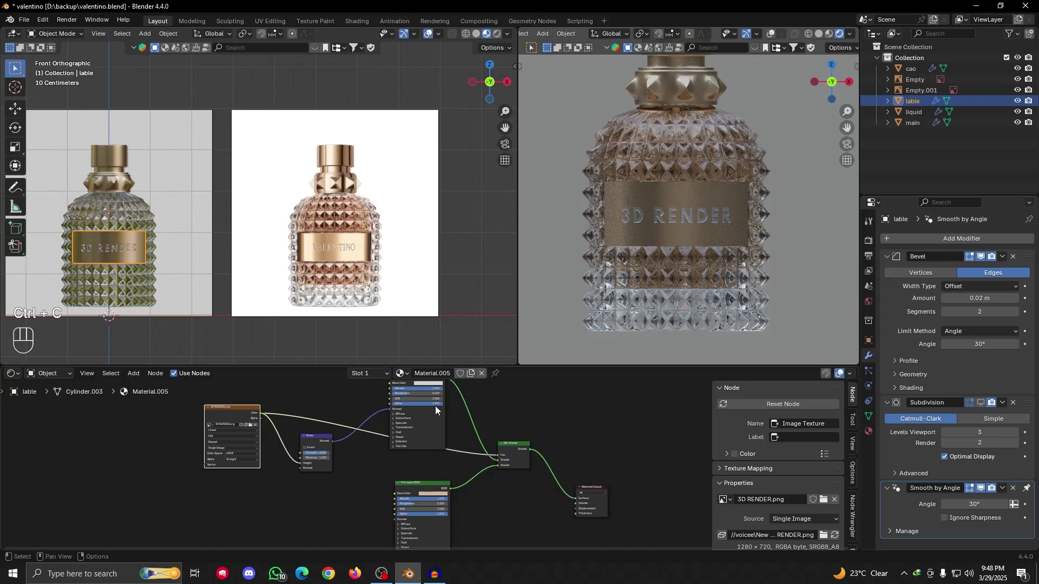
middle_drag(439, 383, 405, 464)
key(ctrl+v)
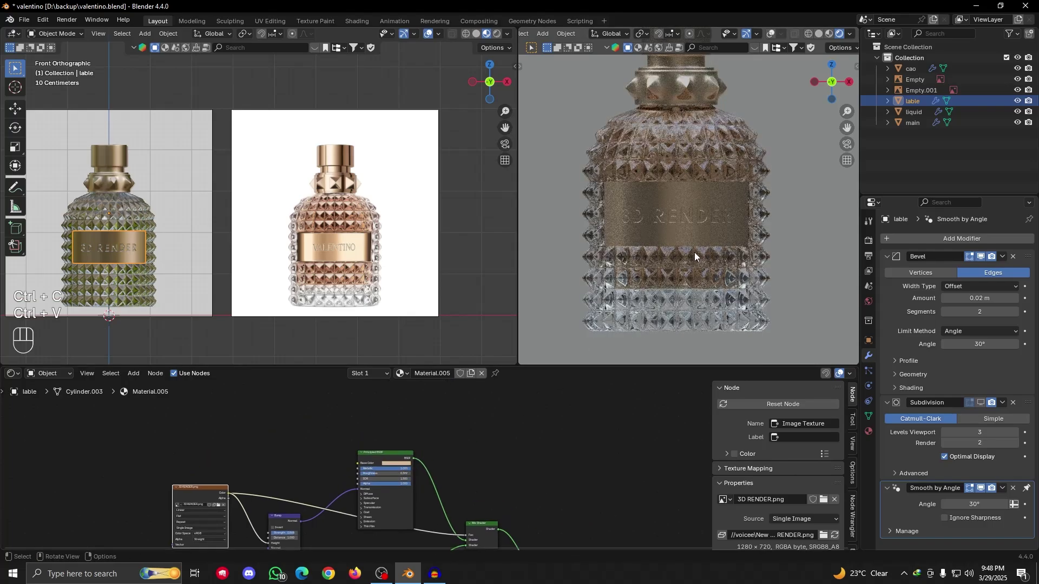
scroll(693, 252, up, 3)
Set the Bump node's Strength to 1.000
shift+middle_drag(342, 476, 475, 403)
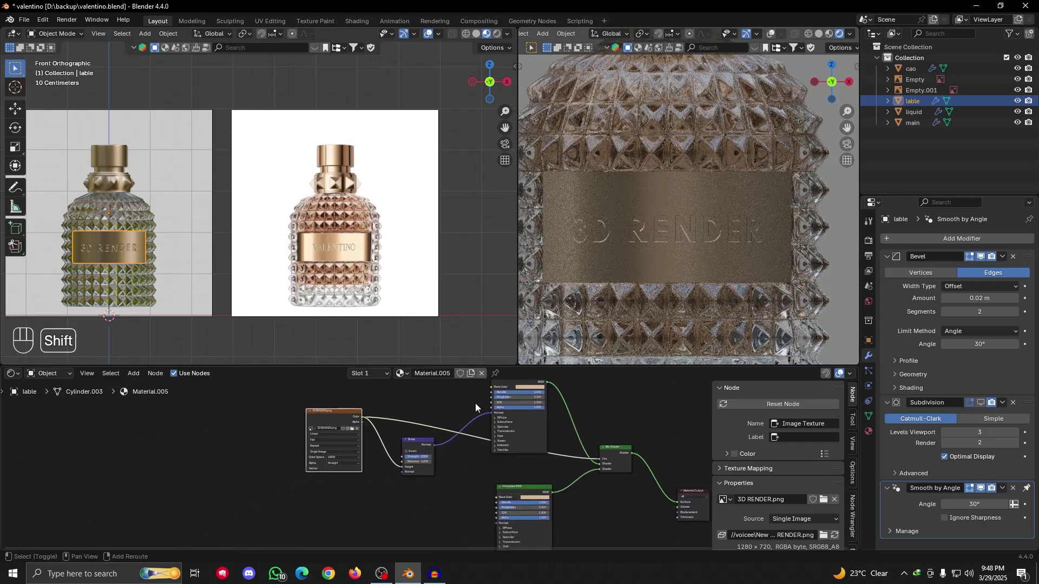
scroll(433, 443, up, 4)
drag(416, 454, 433, 454)
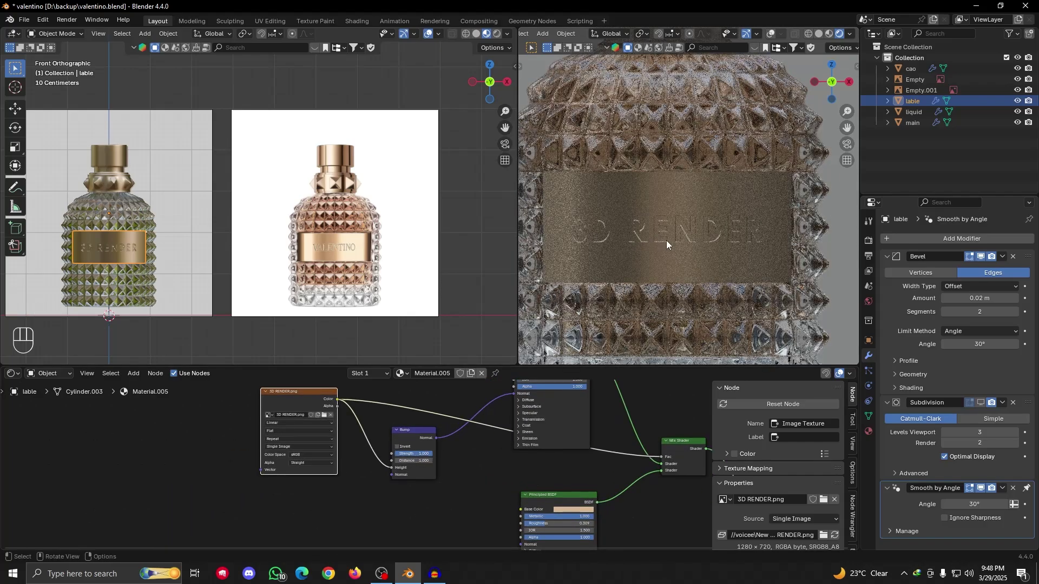
Examine the embossed label in the rendered view from an angle and the front, and frame the whole bottle beside the reference
scroll(667, 241, down, 5)
scroll(666, 244, up, 4)
scroll(662, 246, down, 3)
alt+drag(663, 247, 732, 238)
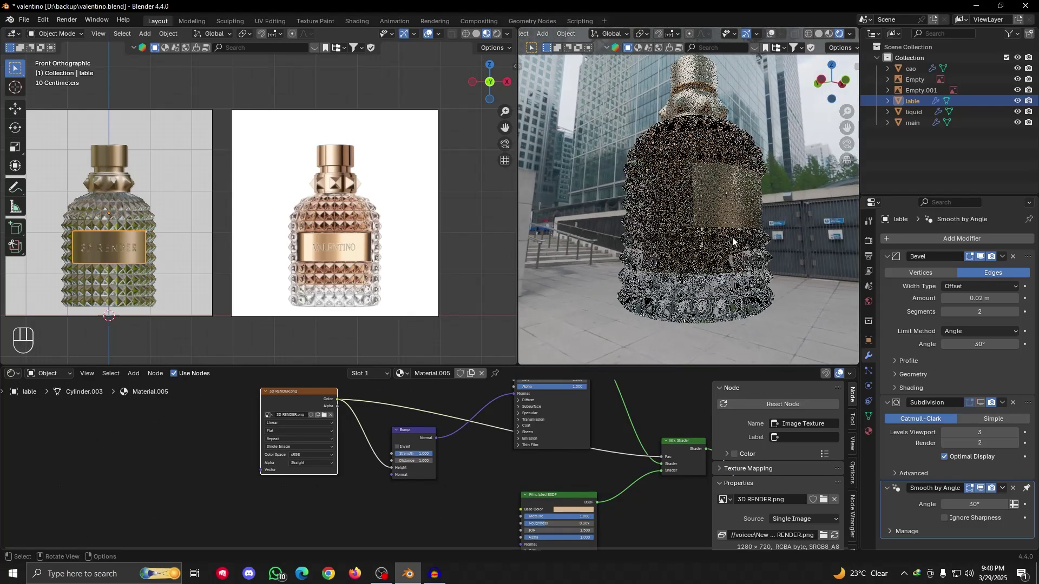
key(KP_1)
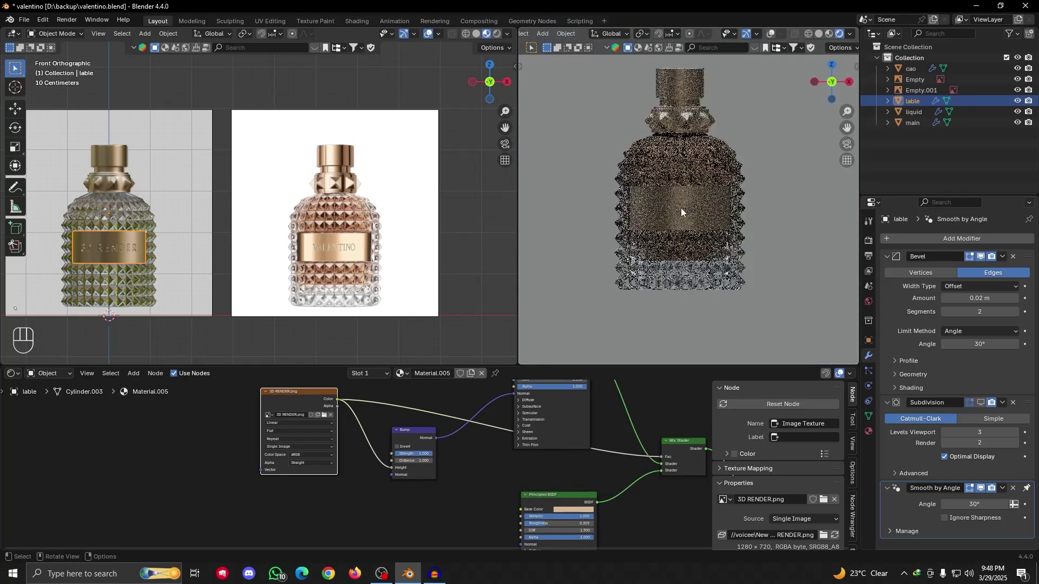
scroll(682, 233, down, 3)
shift+middle_drag(321, 263, 371, 309)
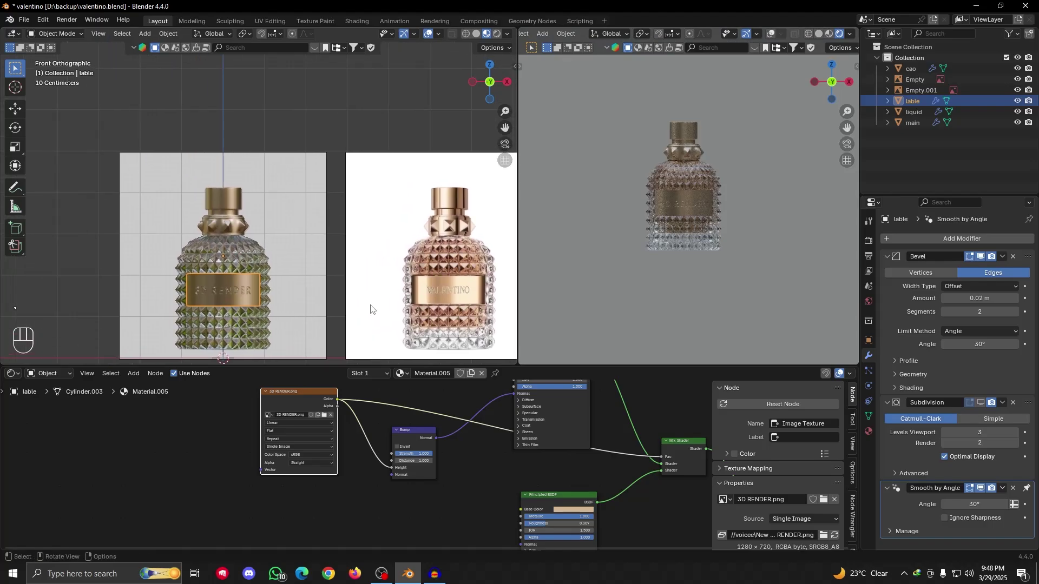
scroll(675, 238, up, 3)
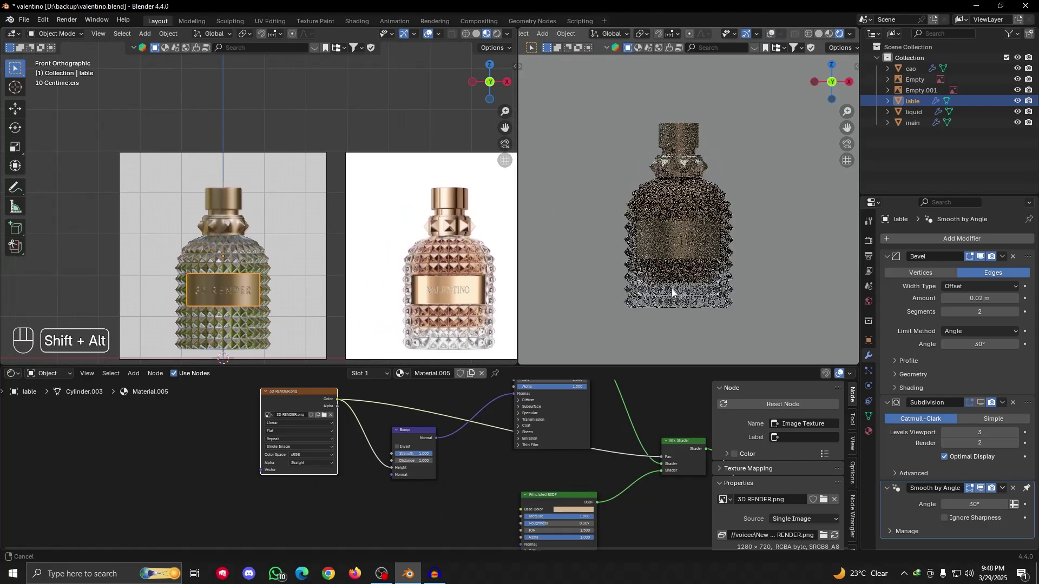
scroll(450, 275, up, 3)
shift+middle_drag(627, 238, 584, 238)
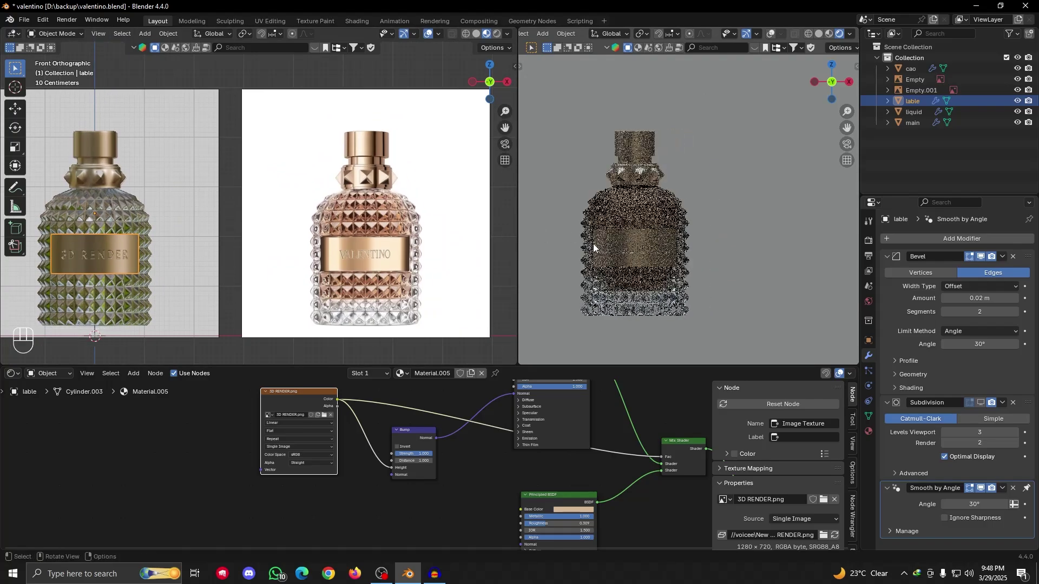
Try a lighter Base Color on the Principled BSDF connected to the Bump node, and undo it
scroll(363, 444, up, 5)
alt+shift+middle_drag(378, 441, 309, 452)
alt+shift+middle_drag(463, 408, 311, 514)
click(434, 439)
drag(455, 401, 483, 405)
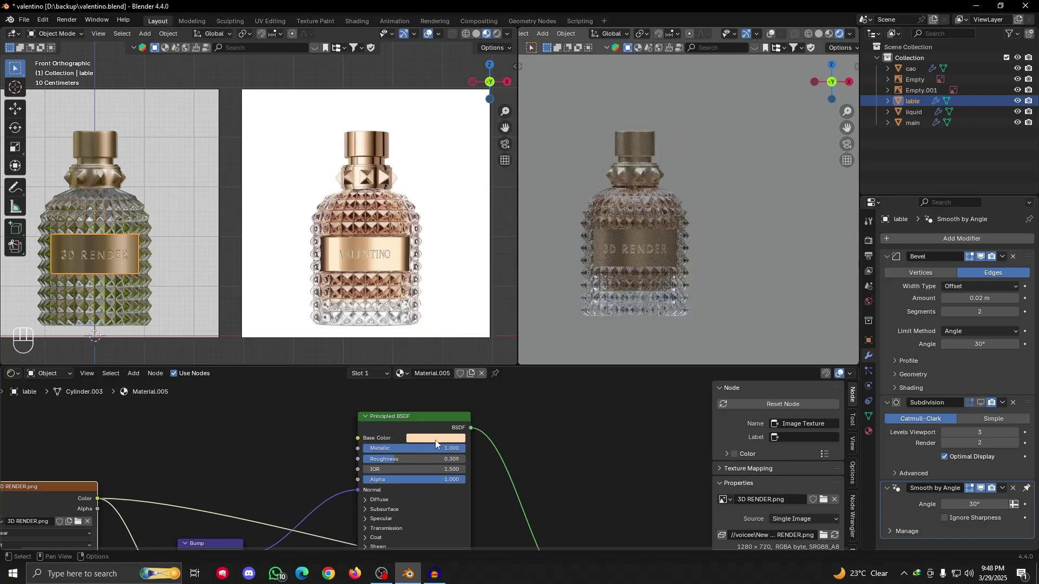
key(ctrl+z)
Set the Base Color Saturation of the Principled BSDF connected to the Bump node to 0.647
click(443, 436)
drag(457, 391, 465, 391)
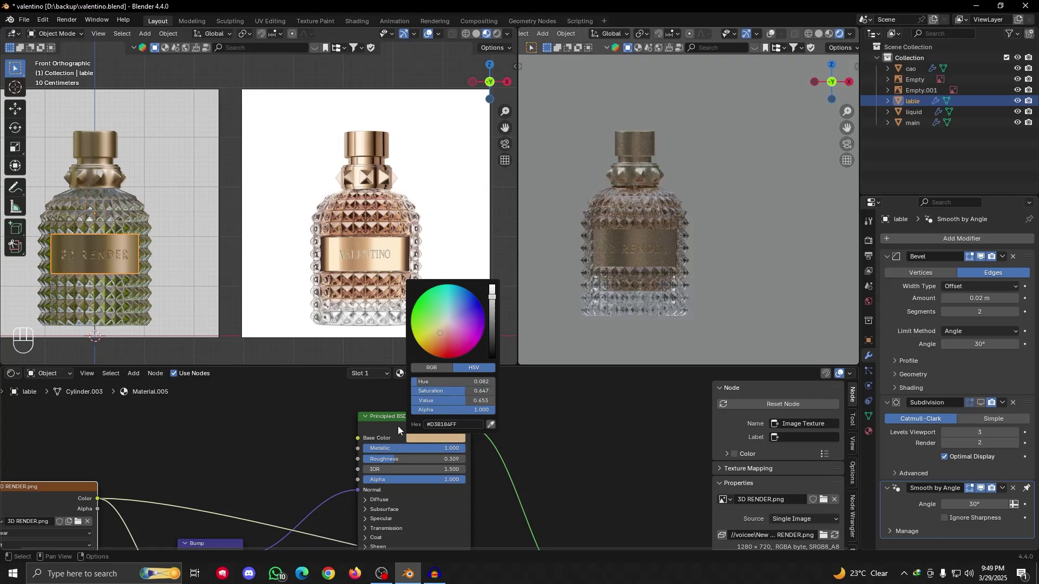
Copy the label material's Base Color to the Principled BSDF of the bottle cap
key(ctrl+c)
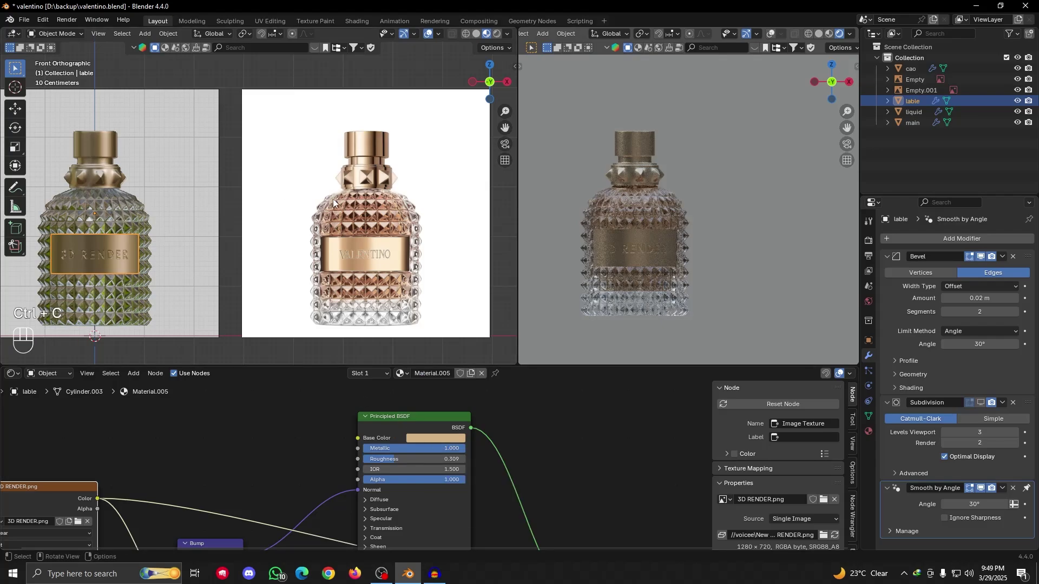
scroll(222, 472, down, 3)
click(133, 179)
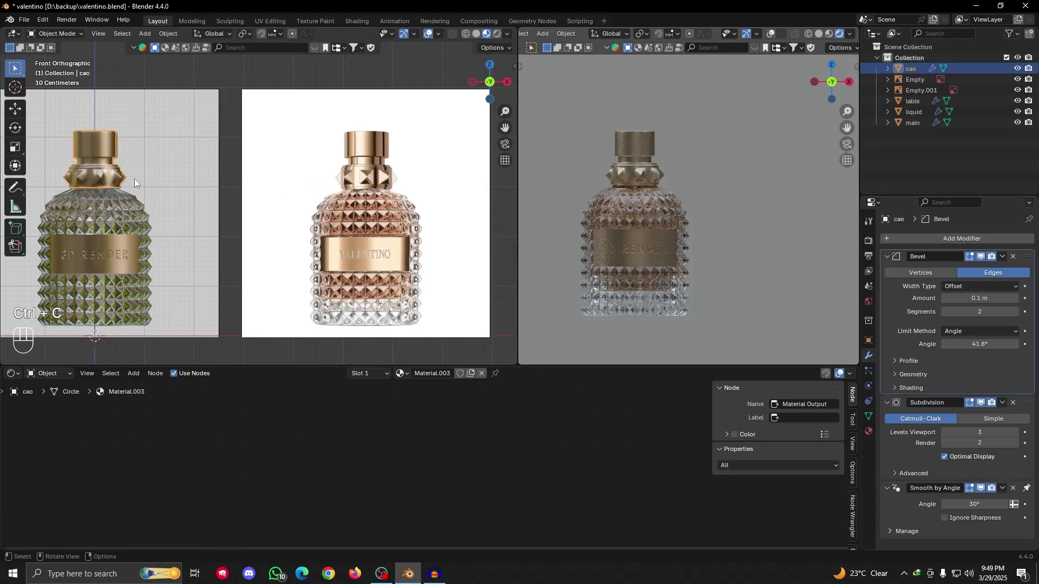
key(Home)
scroll(396, 441, up, 3)
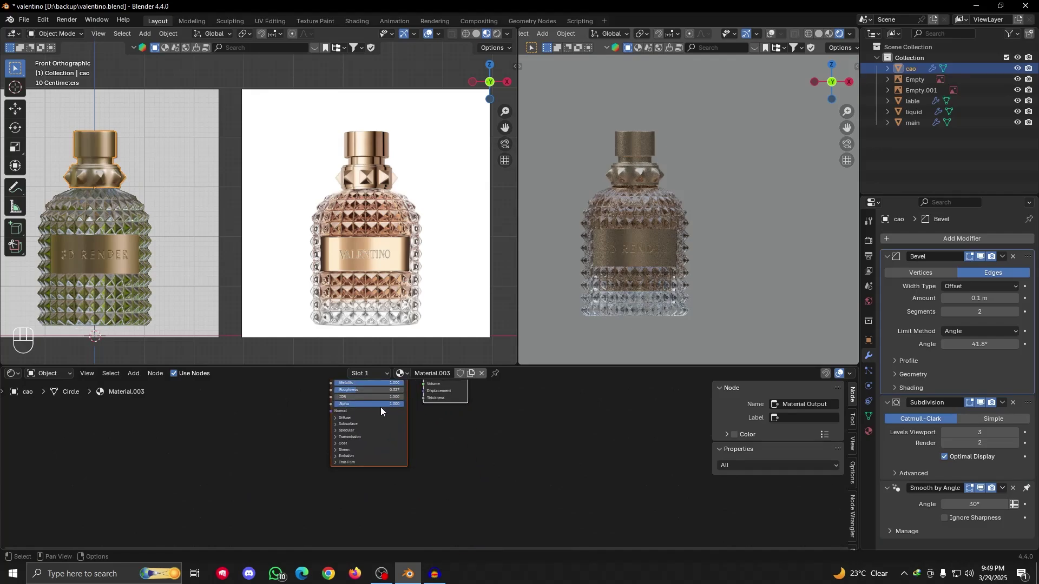
middle_drag(381, 407, 390, 464)
key(ctrl+v)
scroll(666, 211, down, 4)
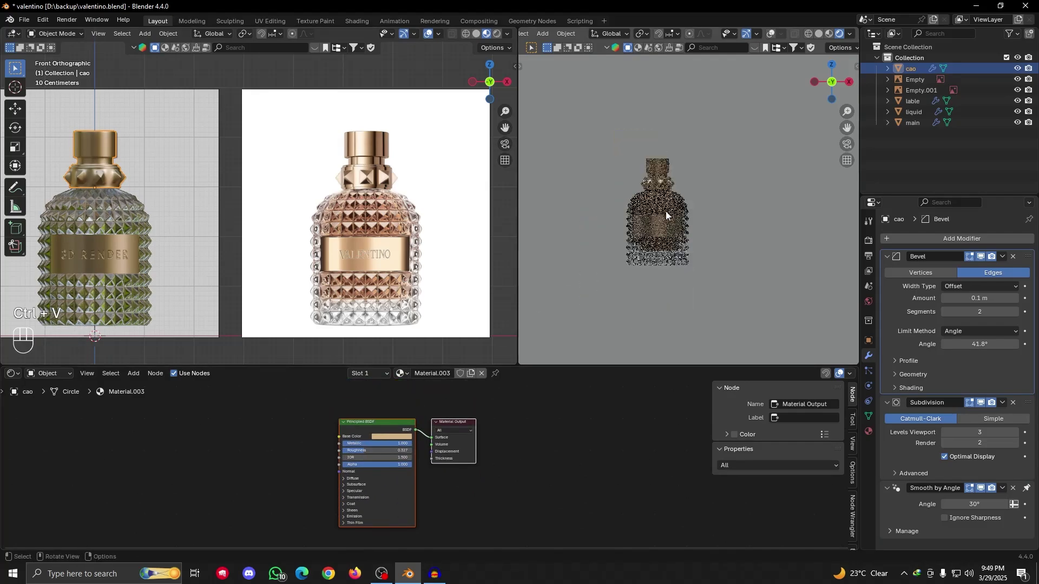
alt+drag(653, 258, 616, 192)
scroll(687, 289, up, 5)
scroll(351, 289, down, 4)
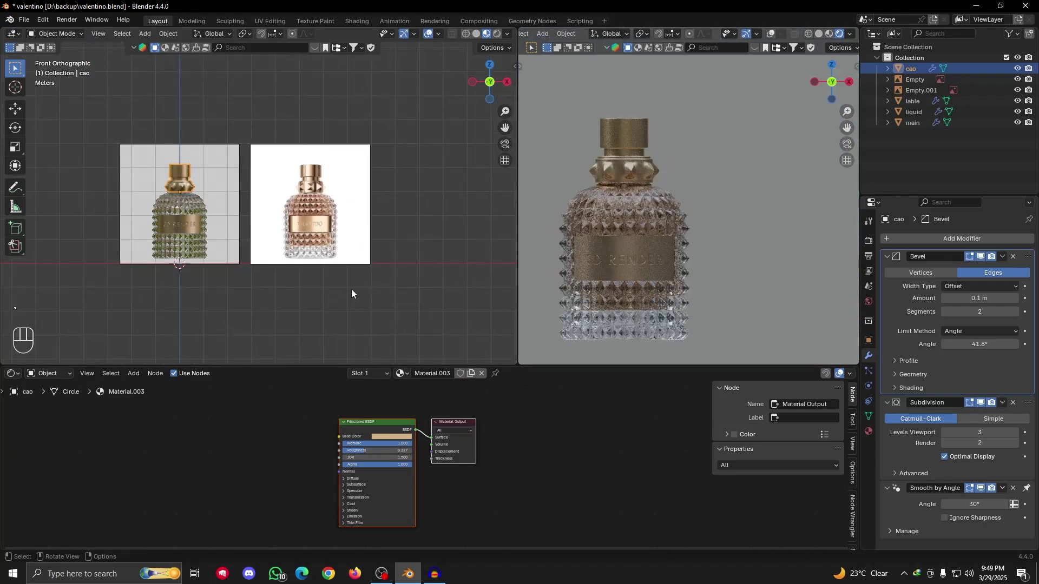
Apply the copied Base Color to the label's second Principled BSDF, the one feeding the Mix Shader without a Bump node
alt+drag(369, 282, 321, 243)
scroll(401, 260, up, 3)
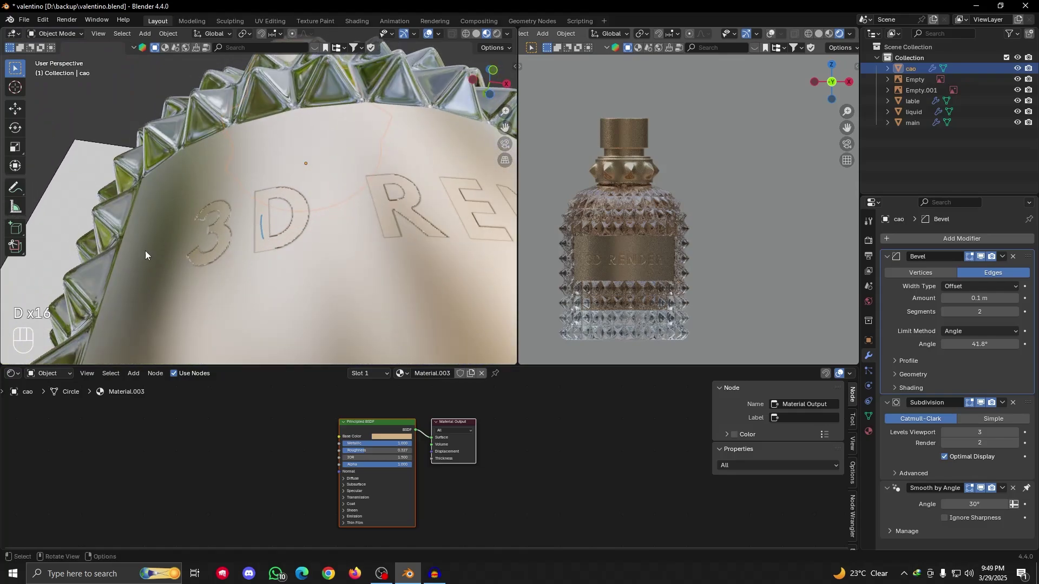
click(344, 315)
scroll(374, 332, down, 7)
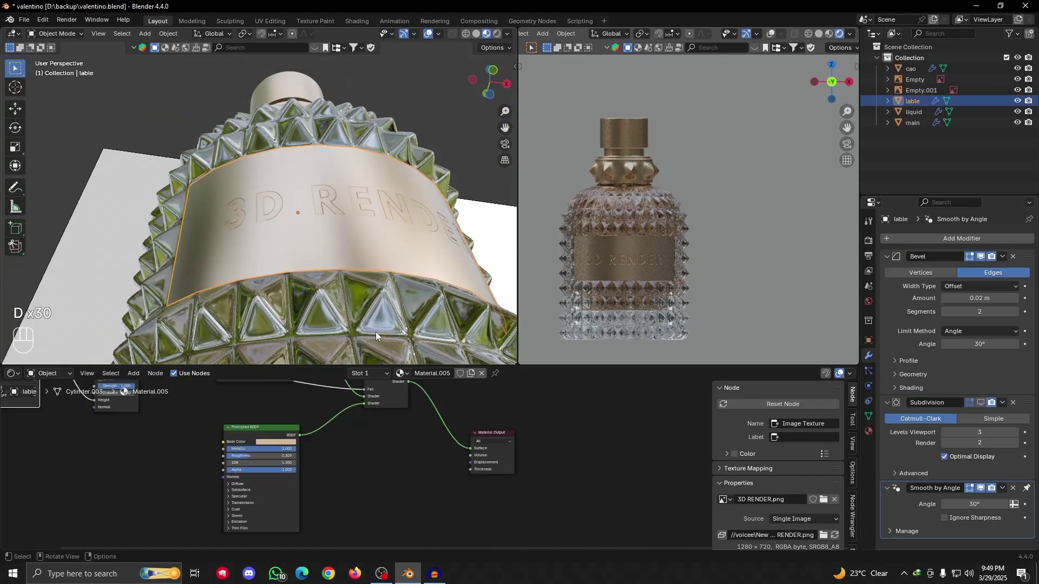
mouse_move(325, 469)
alt+shift+mouse_down()
mouse_move(338, 528)
mouse_move(363, 382)
mouse_move(316, 481)
alt+shift+mouse_up()
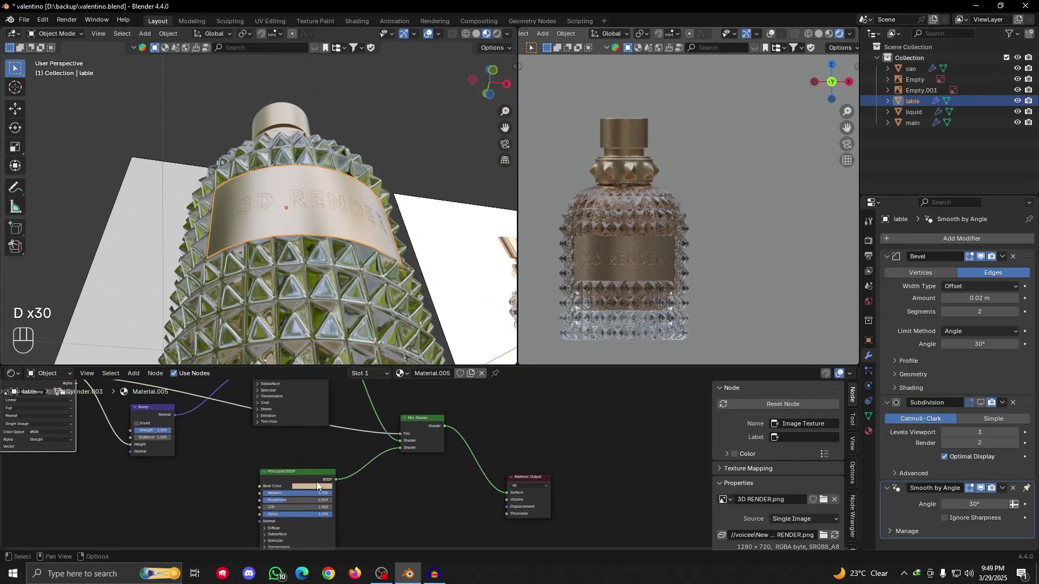
key(ctrl+v)
Examine the label's embossed lettering up close and the whole bottle in the rendered view
scroll(270, 235, down, 2)
scroll(270, 235, up, 7)
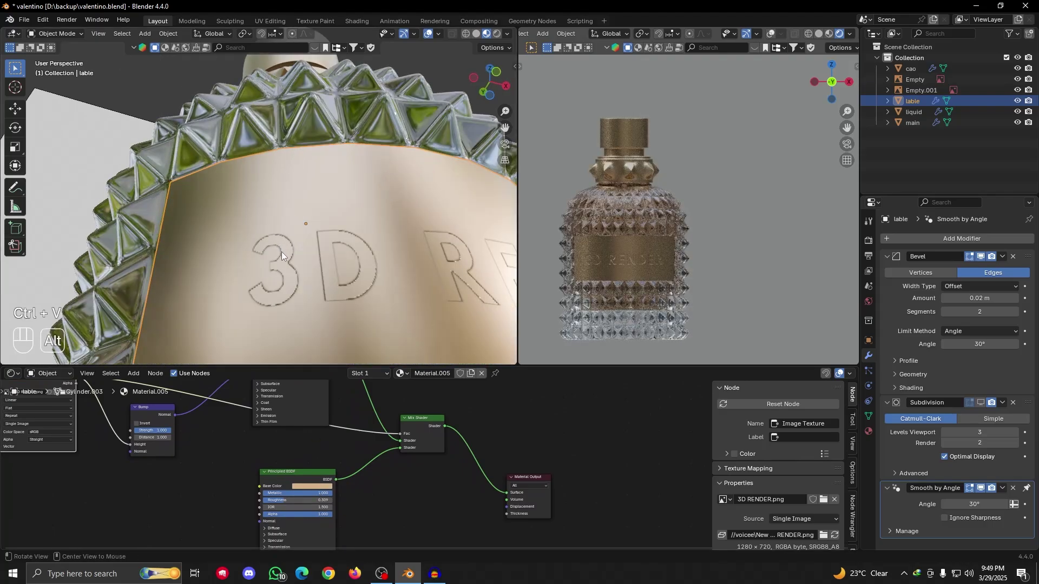
alt+drag(281, 252, 332, 242)
alt+drag(686, 255, 721, 277)
scroll(722, 277, up, 3)
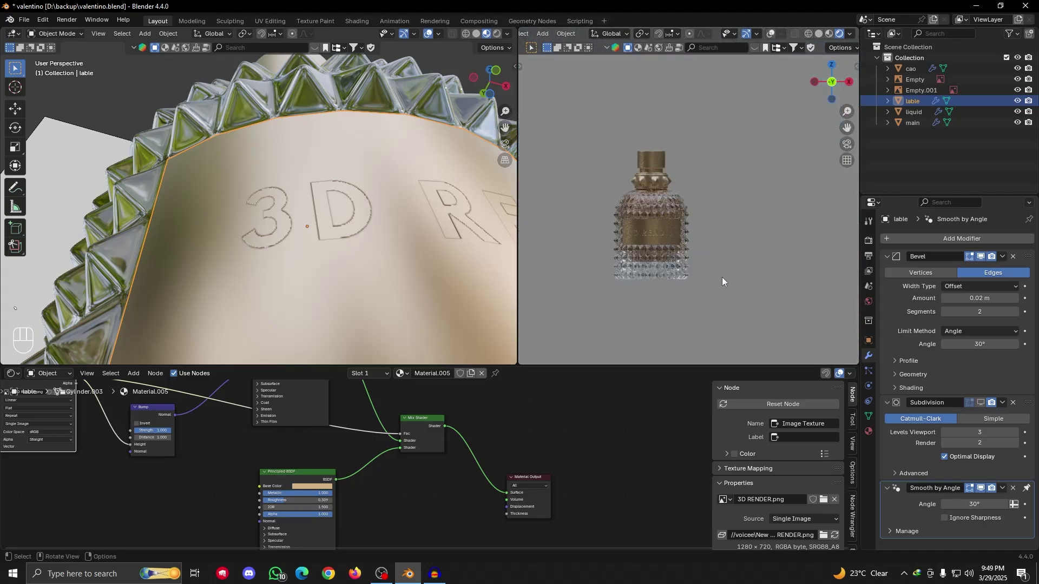
scroll(720, 279, down, 1)
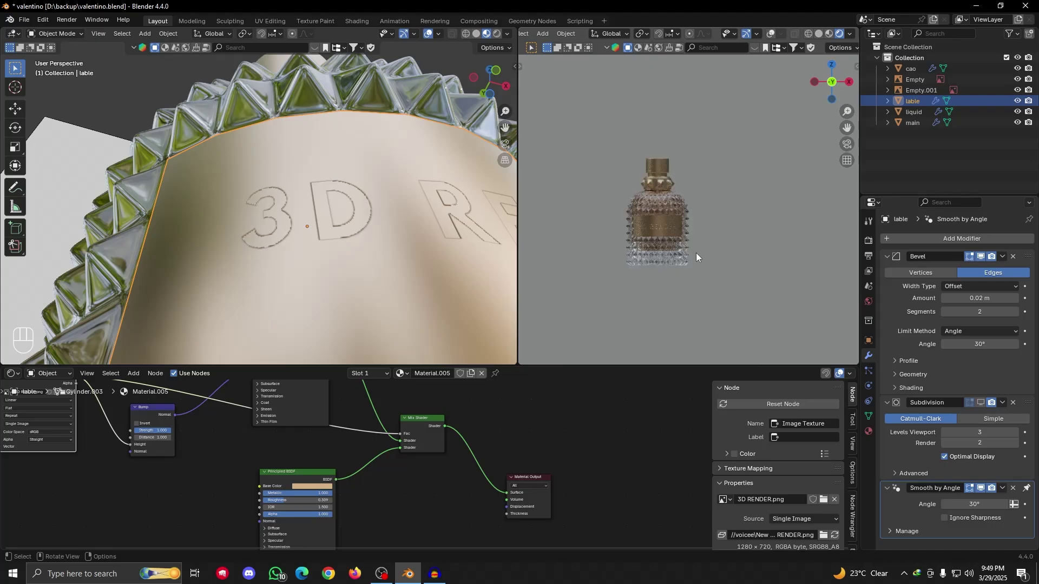
alt+drag(412, 233, 426, 296)
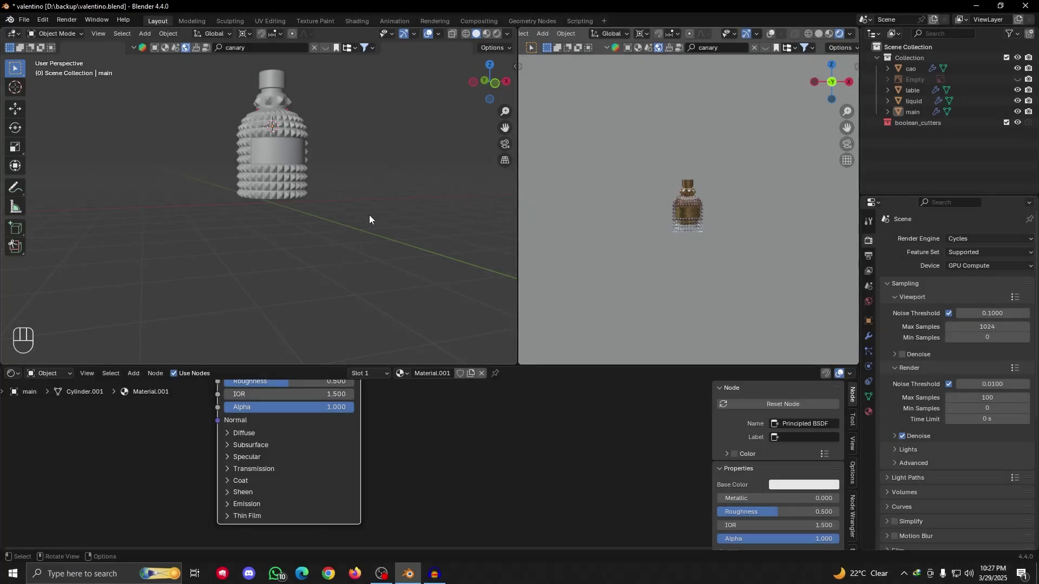
Sketch a platform, an arch and a surrounding frame around the bottle as front-view annotations, and erase them
alt+drag(369, 215, 334, 188)
key(grave)
click(270, 150)
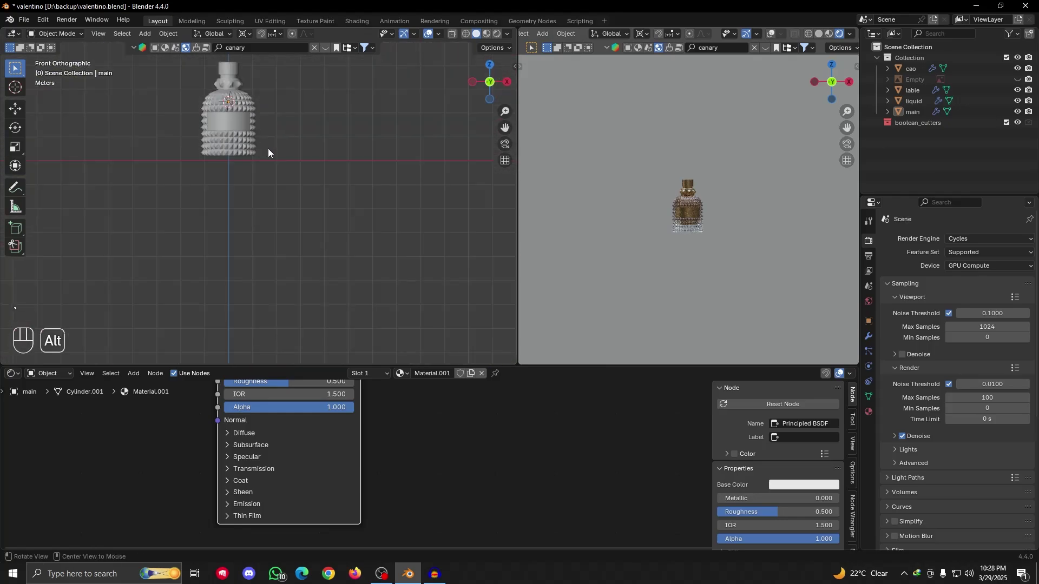
alt+shift+drag(268, 148, 254, 261)
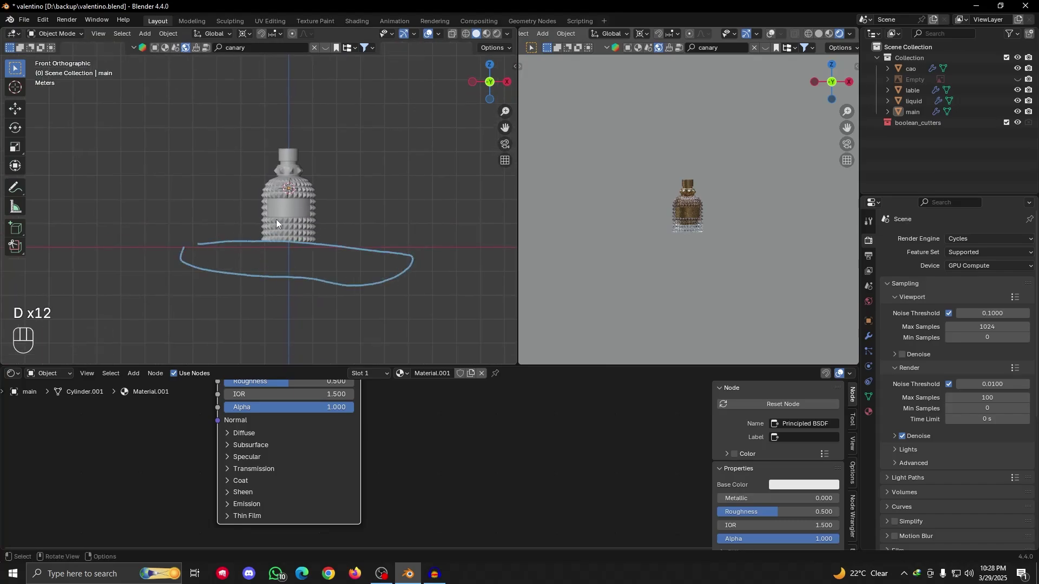
mouse_move(276, 220)
alt+shift+mouse_down()
mouse_move(274, 288)
mouse_move(237, 174)
mouse_move(341, 112)
alt+shift+mouse_up()
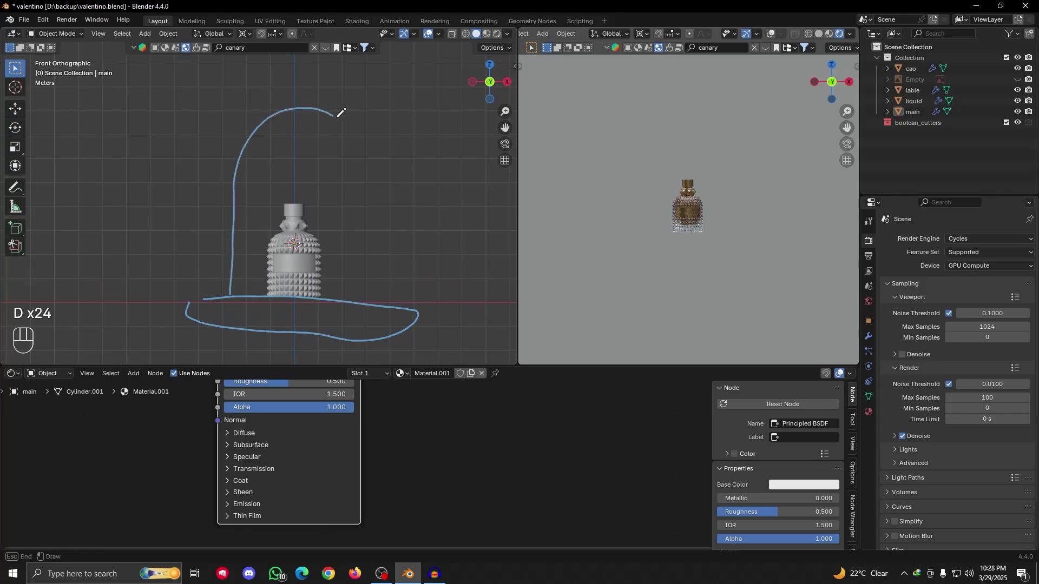
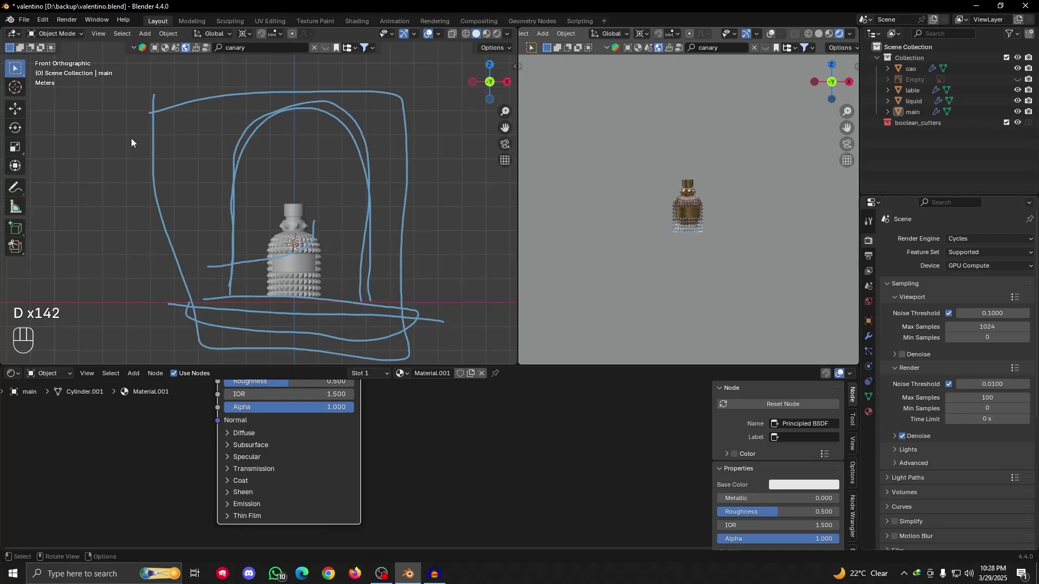
scroll(305, 210, down, 3)
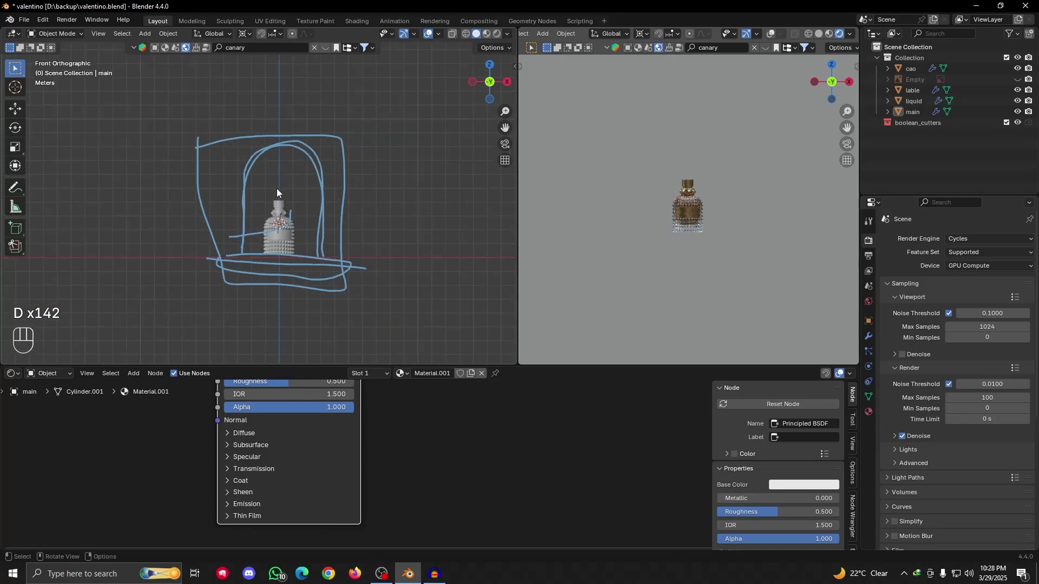
mouse_move(194, 147)
right_down()
mouse_move(232, 109)
mouse_move(312, 268)
right_up()
Add a 2 m cube and move it about 3.4 m down along Z so it sits beneath the bottle
alt+drag(346, 197, 342, 258)
alt+shift+drag(346, 265, 348, 206)
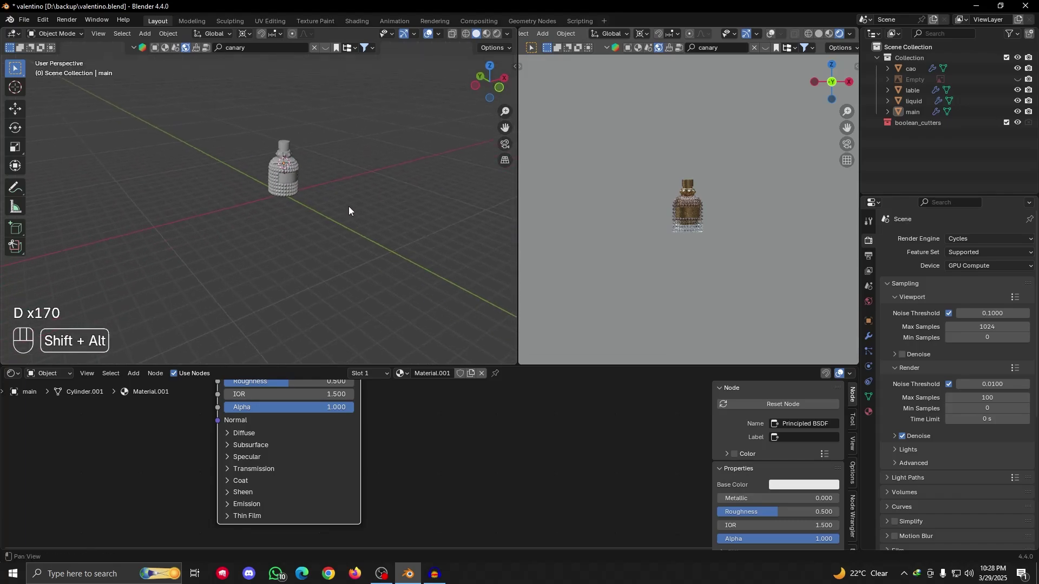
scroll(327, 220, up, 3)
key(shift+a)
mouse_move(271, 179)
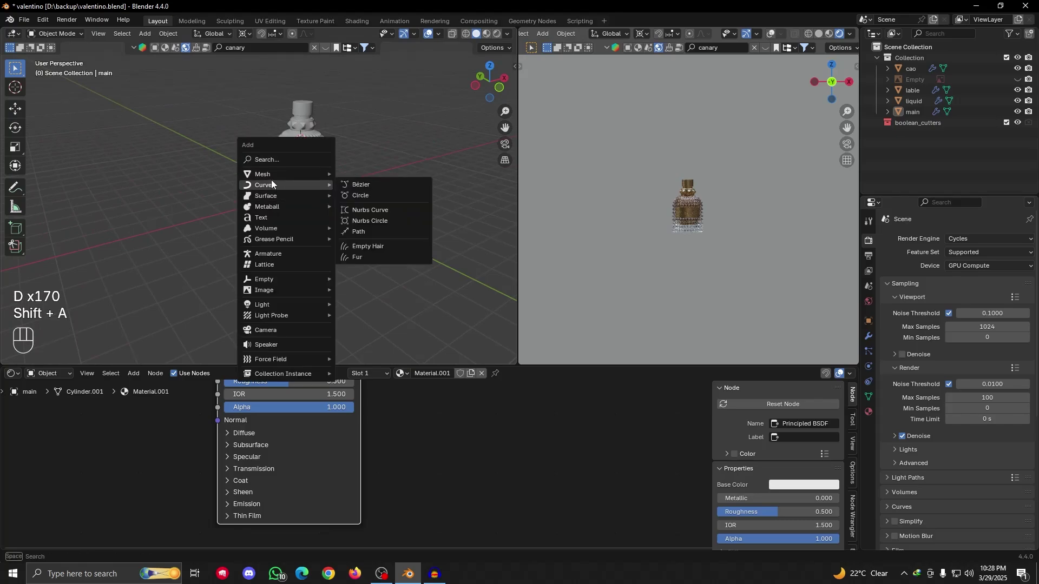
click(352, 183)
alt+shift+drag(352, 183, 287, 229)
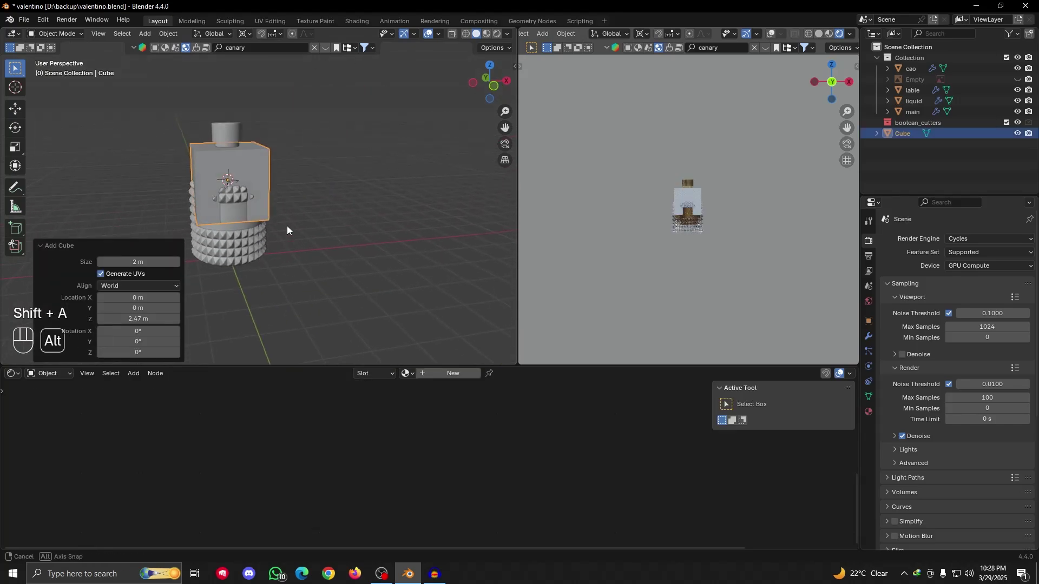
key(g)
key(z)
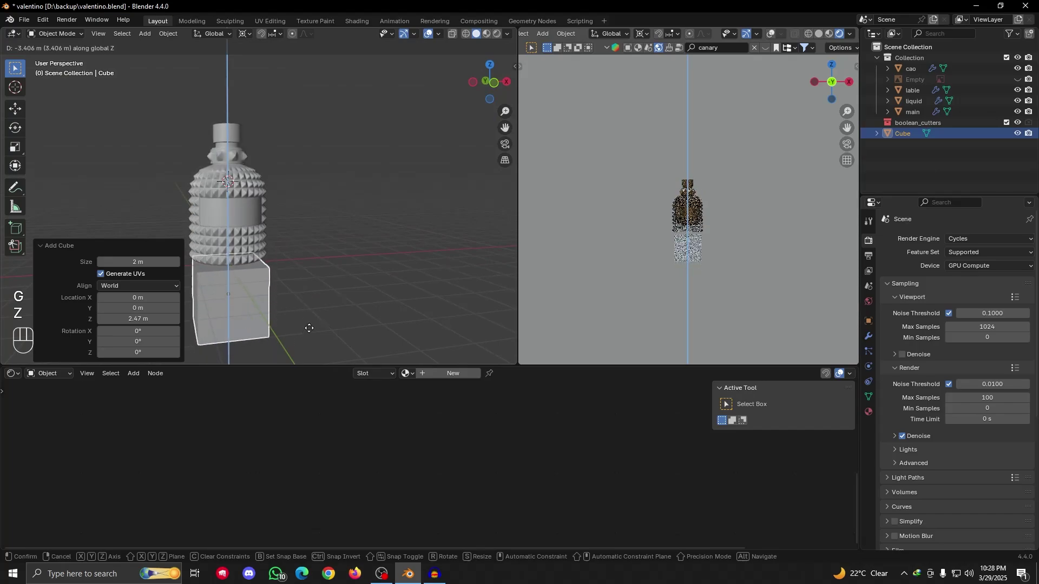
click(309, 327)
alt+shift+drag(303, 320, 341, 244)
key(s)
key(x)
right_click(355, 257)
Switch the transform pivot point to the cube's own center and scale the cube along X to about 7 times its width
click(243, 34)
click(269, 98)
alt+drag(331, 204, 310, 224)
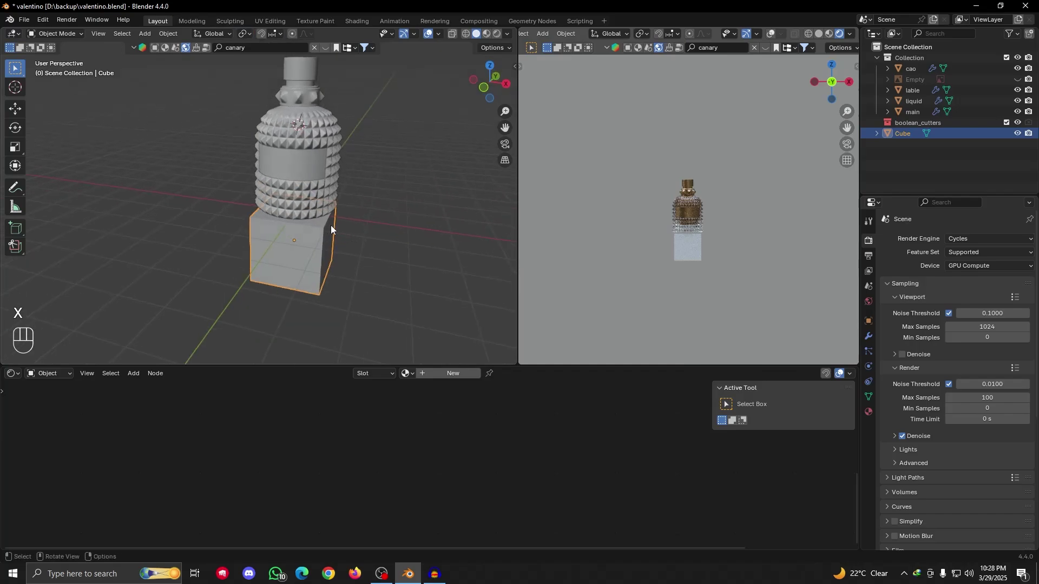
key(s)
key(x)
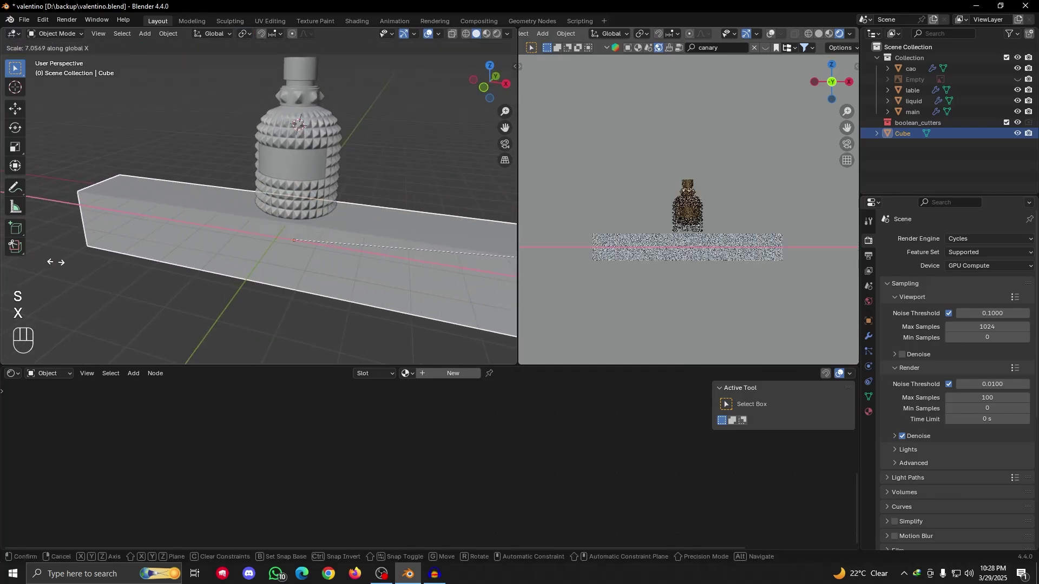
Scale the cube under the bottle by about 7.06 along X and about 1.26 along Y
click(55, 263)
alt+drag(209, 230, 321, 268)
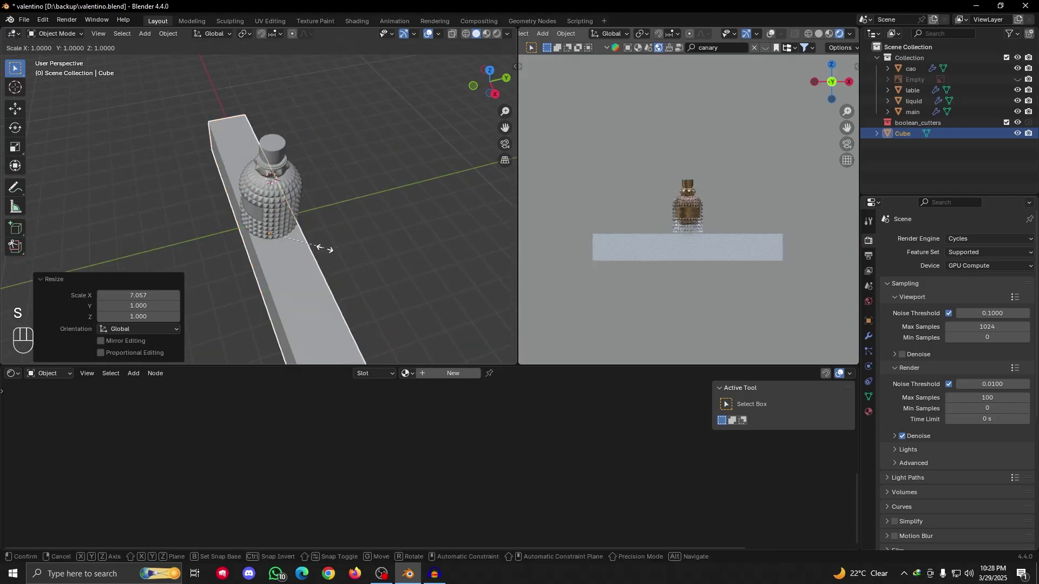
key(s)
key(y)
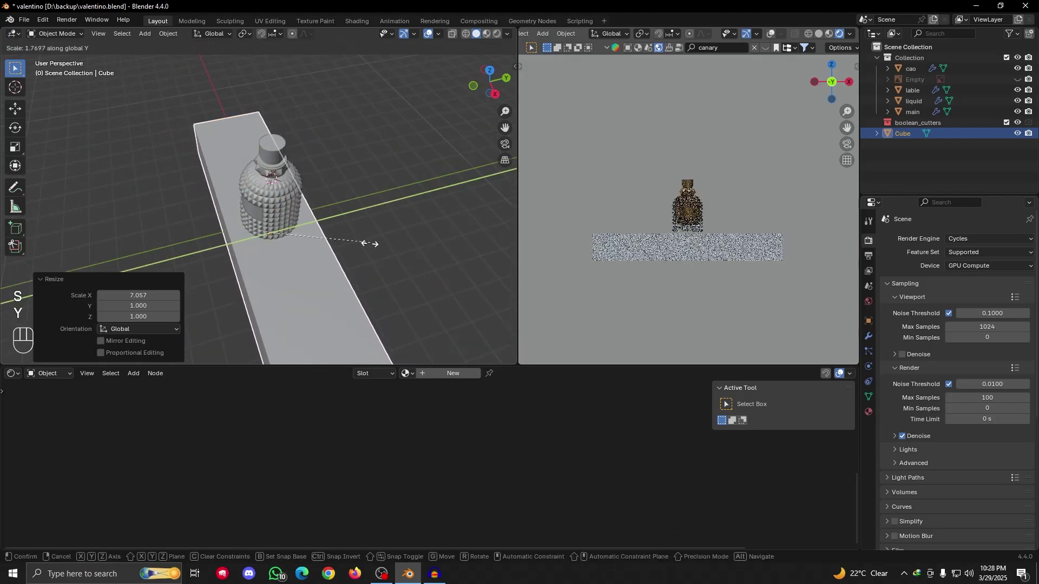
click(341, 252)
Move the stretched block along Z so its top face meets the base of the bottle
mouse_move(341, 253)
alt+mouse_down()
mouse_move(329, 235)
mouse_move(453, 234)
mouse_move(379, 229)
mouse_move(342, 245)
mouse_move(369, 256)
mouse_move(333, 227)
mouse_move(302, 226)
mouse_move(346, 242)
alt+mouse_up()
key(g)
key(z)
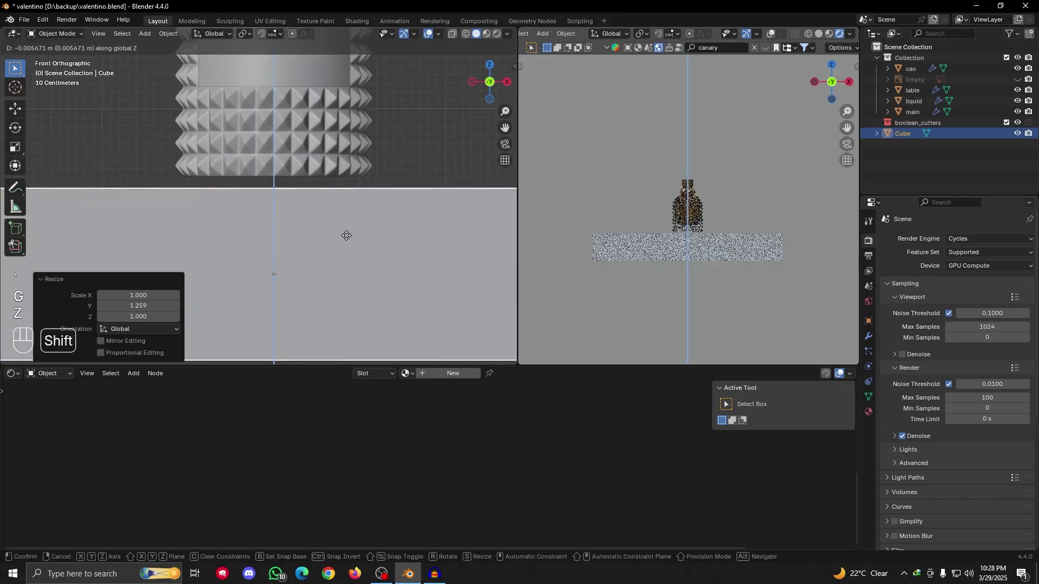
click(353, 122)
Raise the block's bottom face along Z in Edit Mode to leave a thin slab beneath the bottle
alt+drag(353, 121, 285, 260)
key(Tab)
click(247, 232)
key(g)
key(z)
click(266, 230)
key(g)
key(z)
key(Tab)
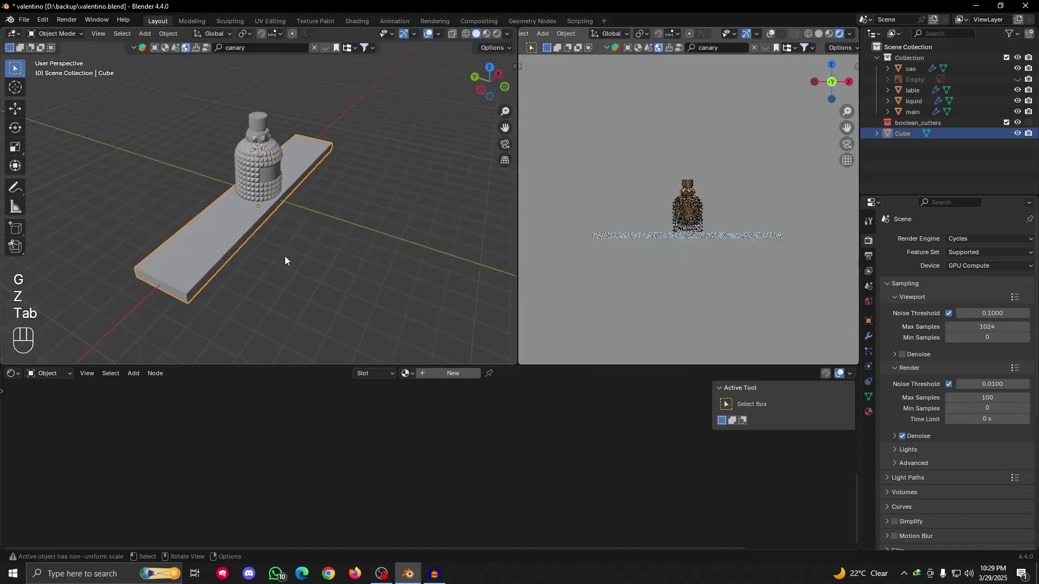
Duplicate the slab in place and move the copy about 3.06 m along Y behind the bottle
alt+drag(276, 198, 286, 223)
alt+shift+drag(241, 223, 322, 271)
middle_drag(323, 271, 266, 237)
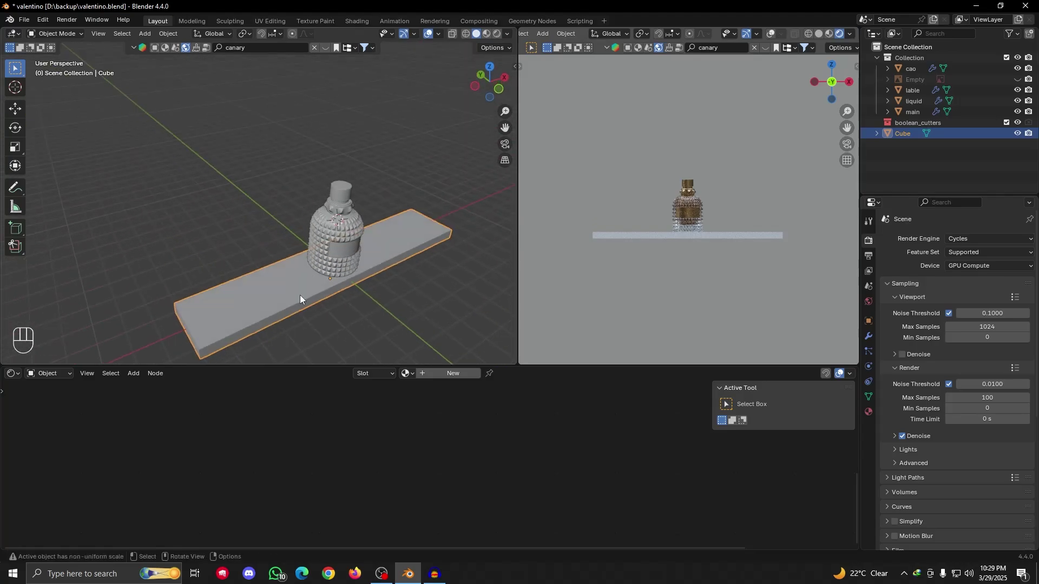
scroll(300, 297, down, 2)
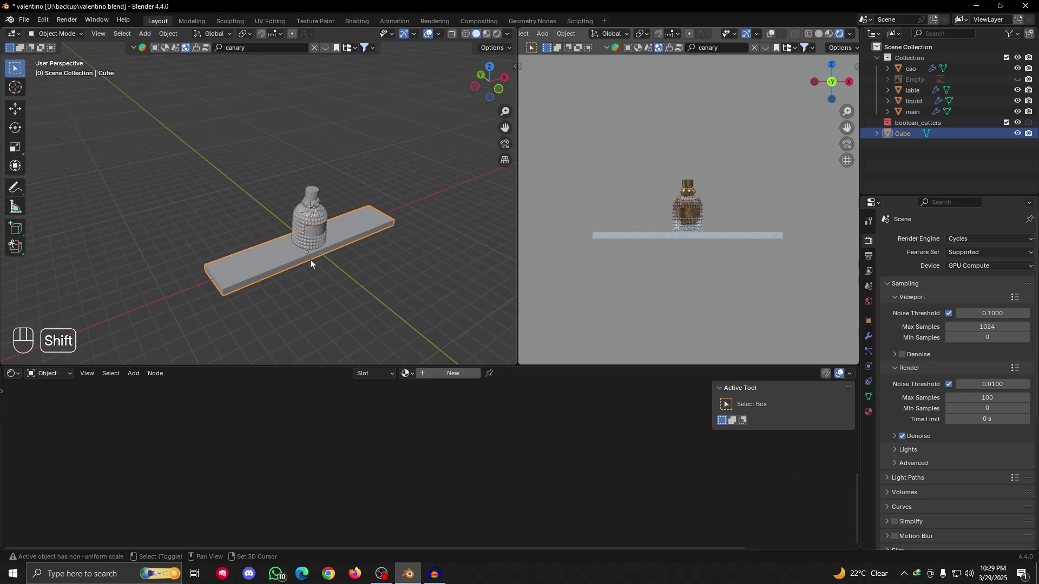
key(shift+d)
right_click(292, 219)
middle_drag(338, 270, 362, 274)
key(g)
key(y)
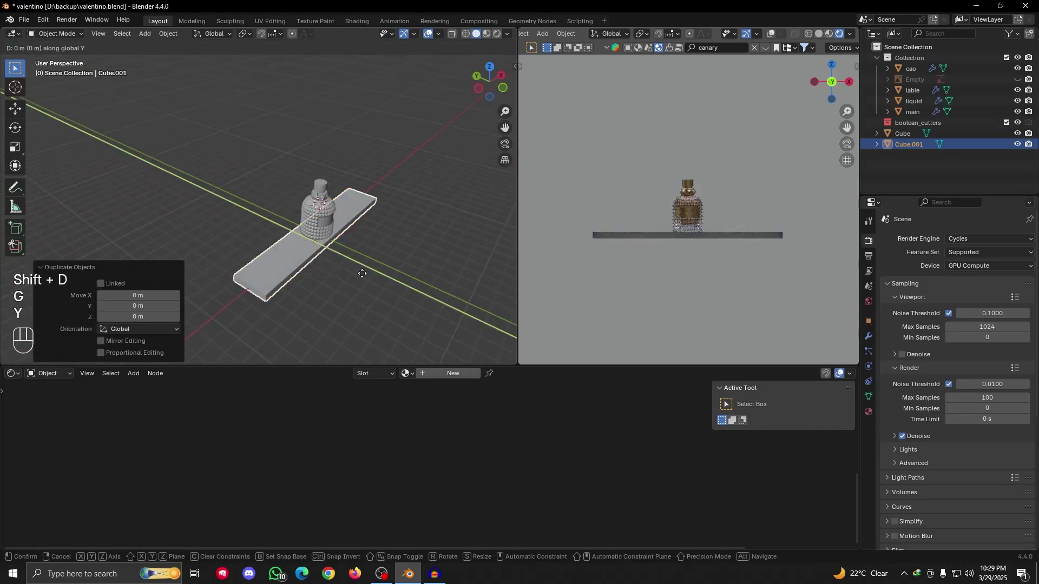
click(335, 245)
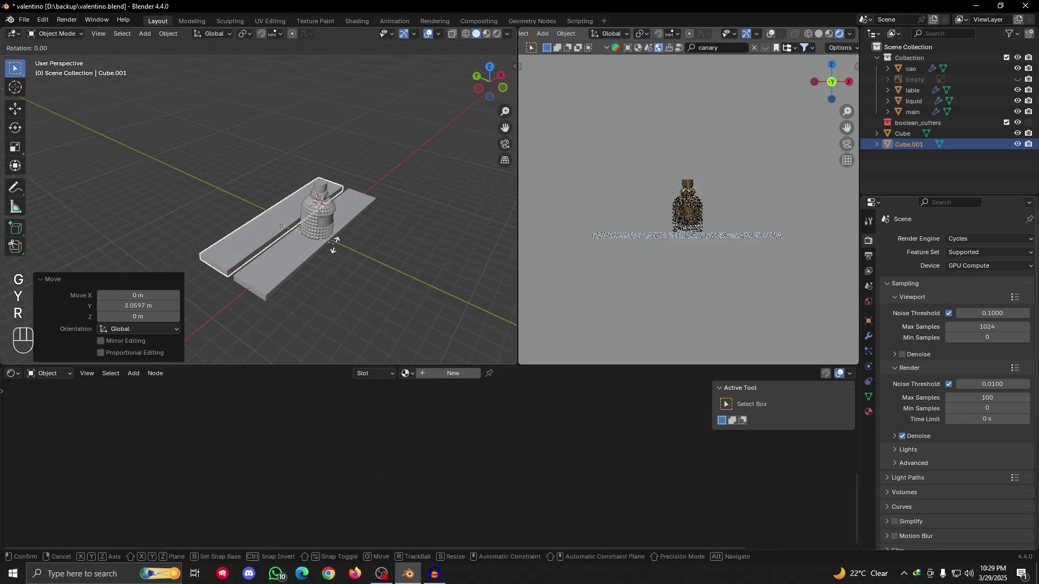
Rotate the duplicated slab 90° about the X axis to stand it upright as a back panel
key(r)
key(x)
key(KP_9)
key(KP_0)
click(334, 249)
middle_drag(333, 248, 301, 231)
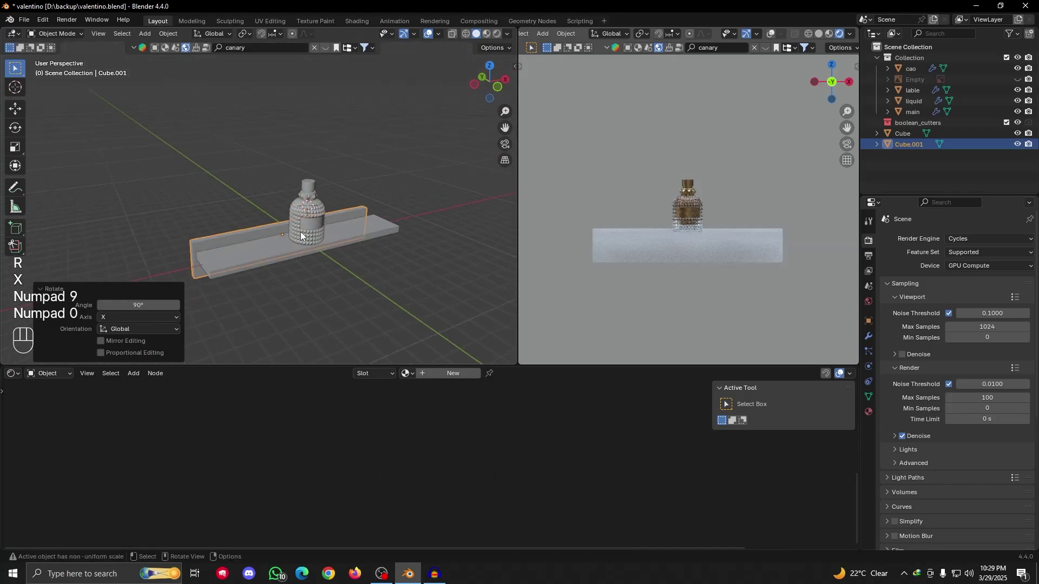
Scale the back panel by about 5.46 along Z and raise it about 6.89 m
key(s)
key(z)
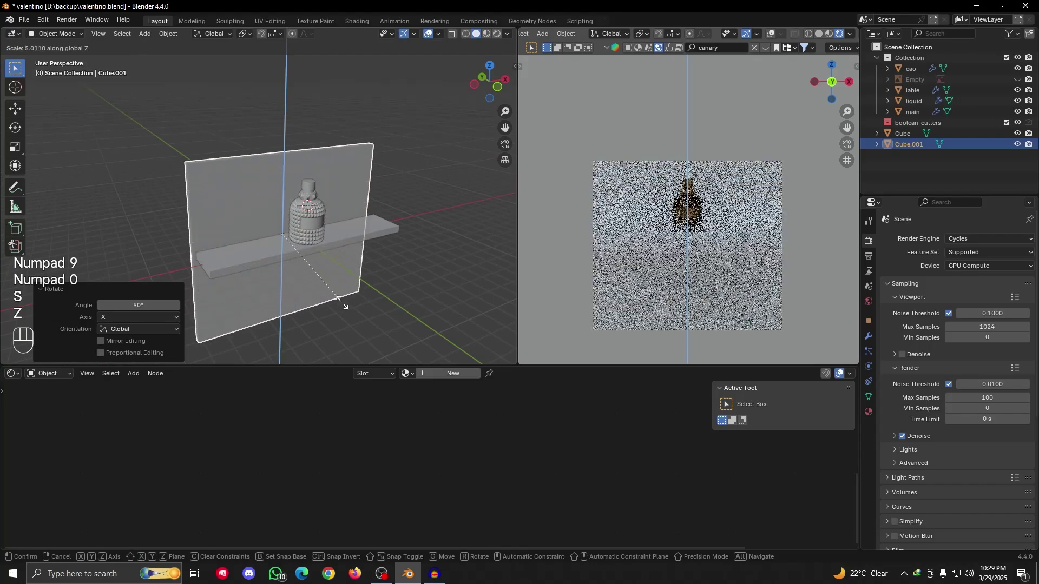
click(346, 310)
alt+middle_drag(346, 310, 319, 268)
key(g)
key(z)
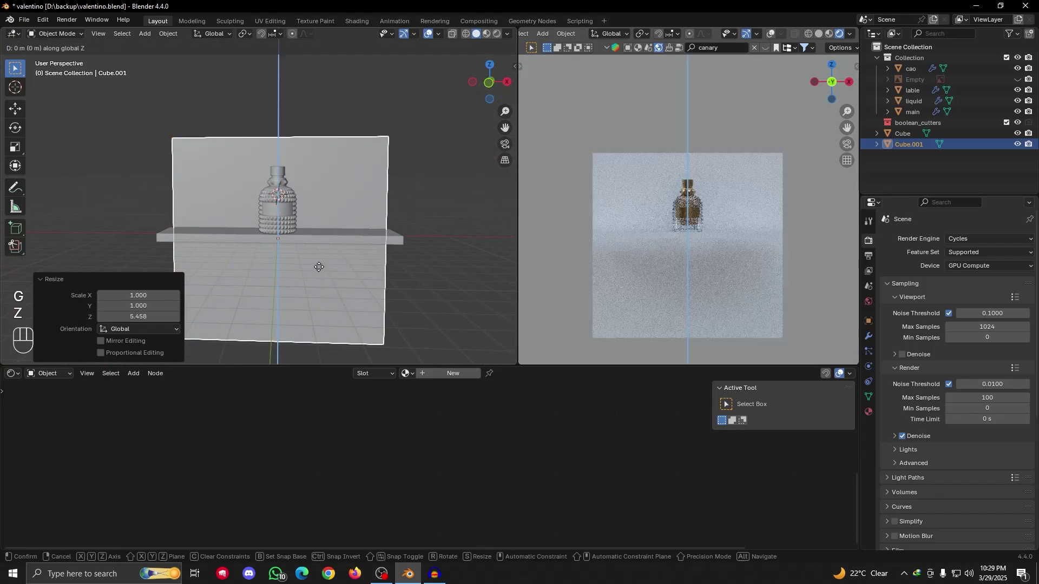
click(317, 168)
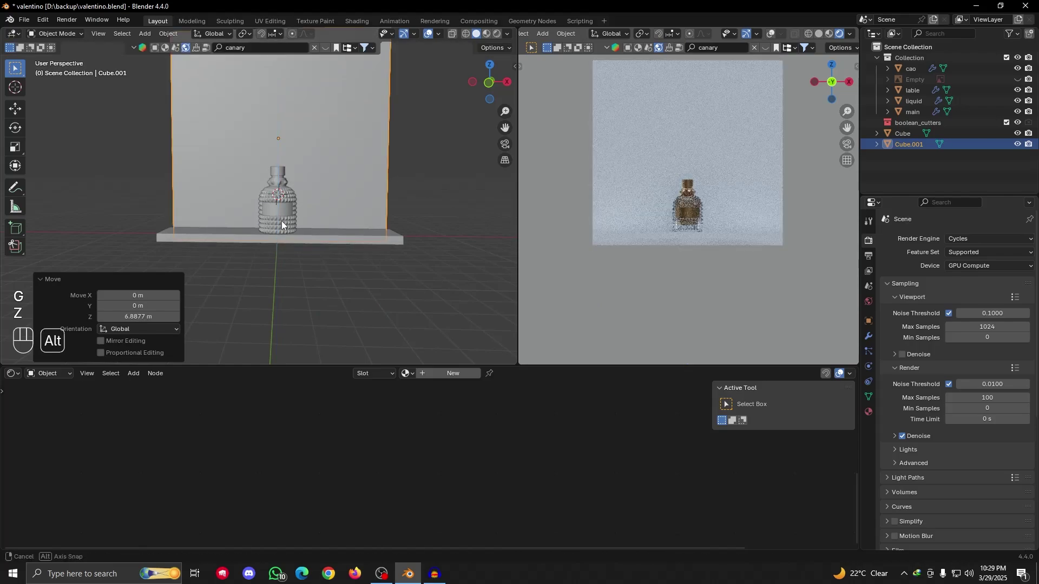
Scale the slab under the bottle by about 0.52 along X to shorten it into a shelf
mouse_move(281, 221)
alt+mouse_down()
mouse_move(333, 265)
mouse_move(274, 229)
alt+mouse_up()
click(372, 250)
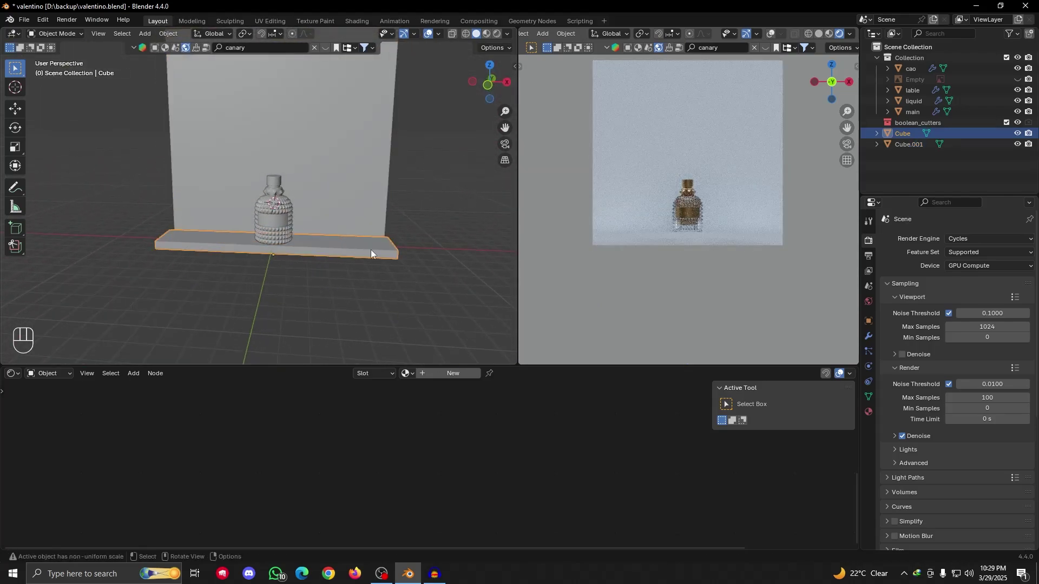
key(Tab)
key(Tab)
key(s)
key(x)
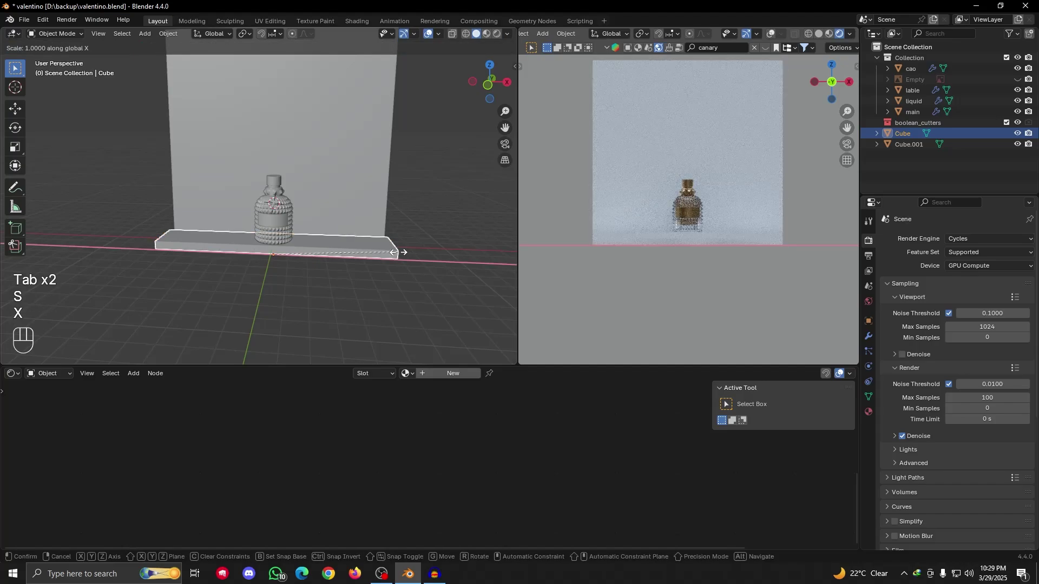
click(341, 250)
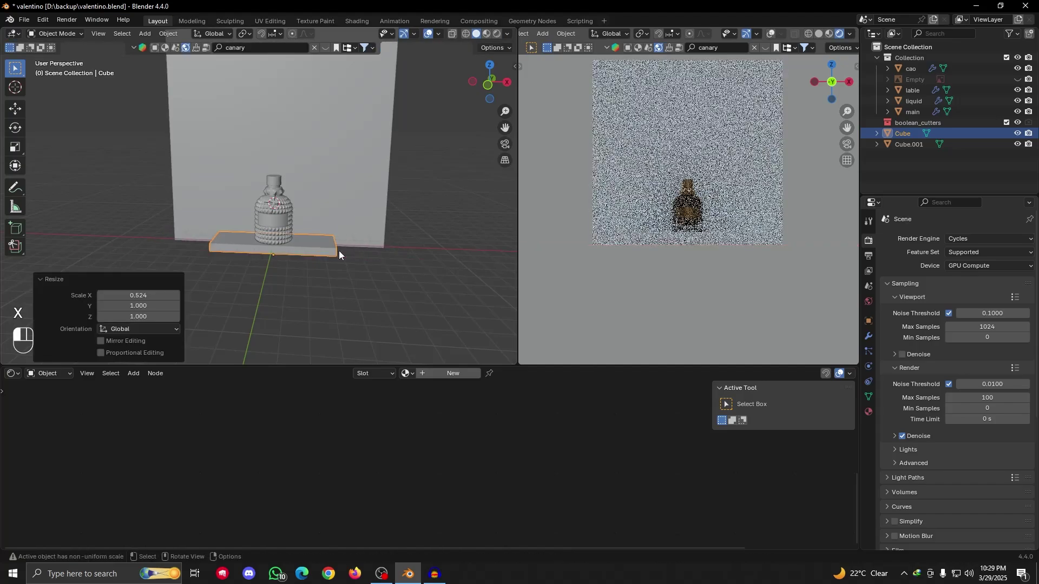
Move the back panel about -0.64 m along Y, toward the shelf
alt+drag(341, 250, 300, 223)
click(285, 206)
key(g)
key(y)
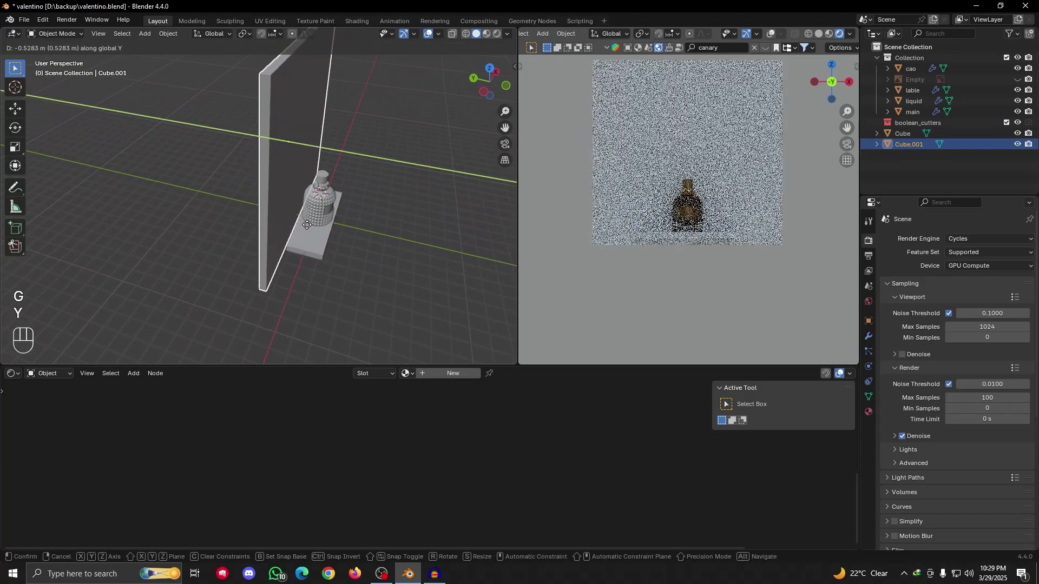
click(309, 225)
Thicken the back panel by scaling it about 1.2 along Y
alt+drag(308, 225, 294, 187)
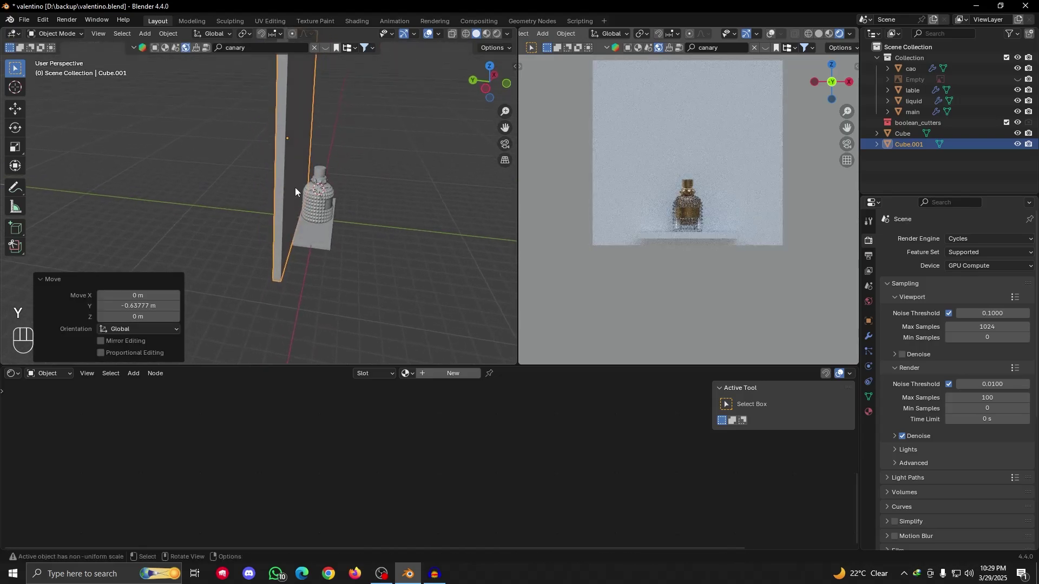
key(s)
key(y)
right_click(305, 189)
key(s)
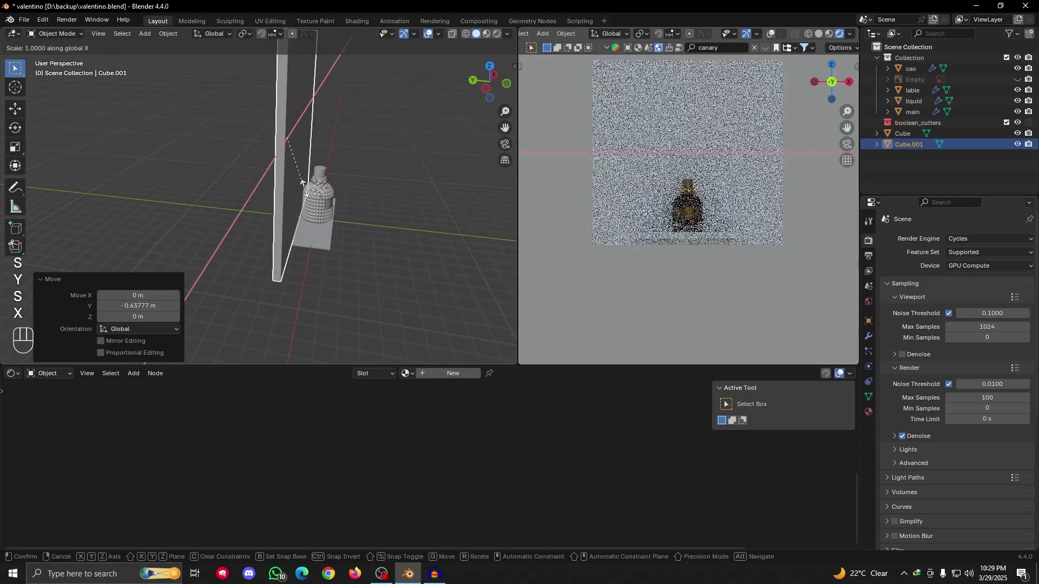
key(x)
key(y)
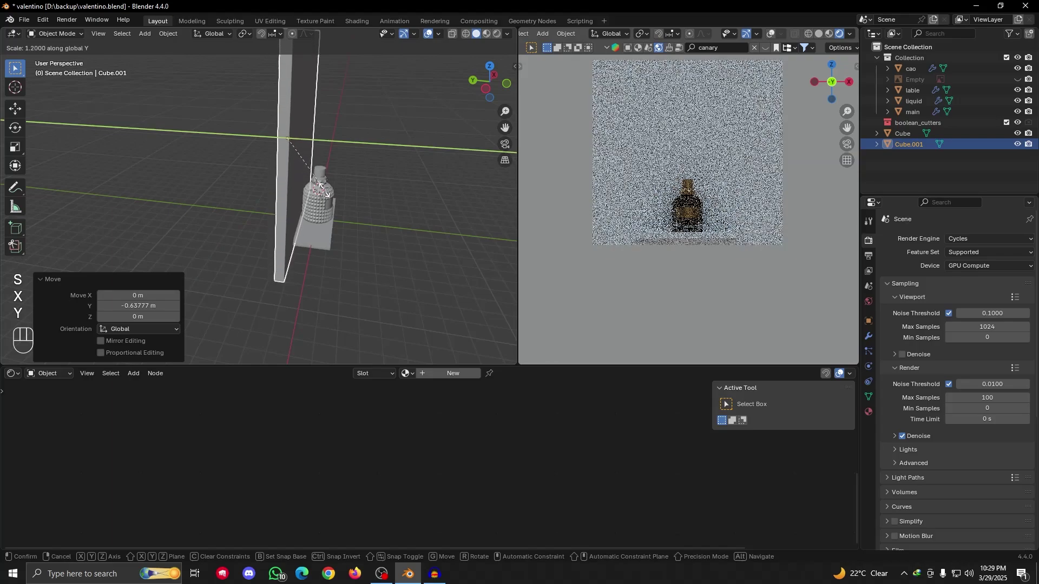
click(321, 190)
Shift the back panel about 0.025 m along Y and view the scene from the front
alt+drag(321, 191, 343, 279)
key(g)
key(y)
click(316, 241)
key(grave)
click(267, 235)
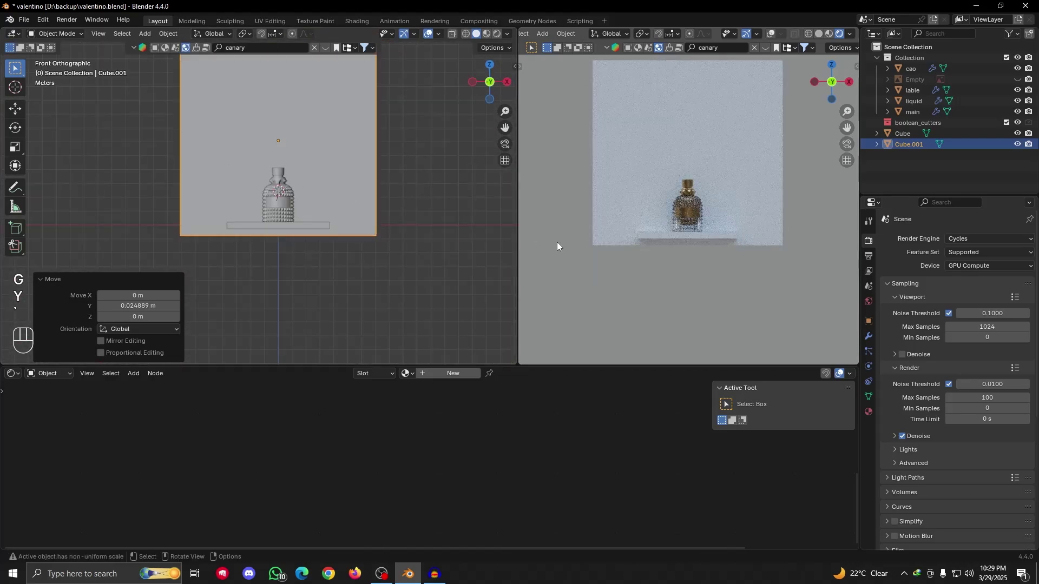
Frame the panel and bottle from the front and switch the rendered viewport to solid shading
scroll(719, 240, up, 3)
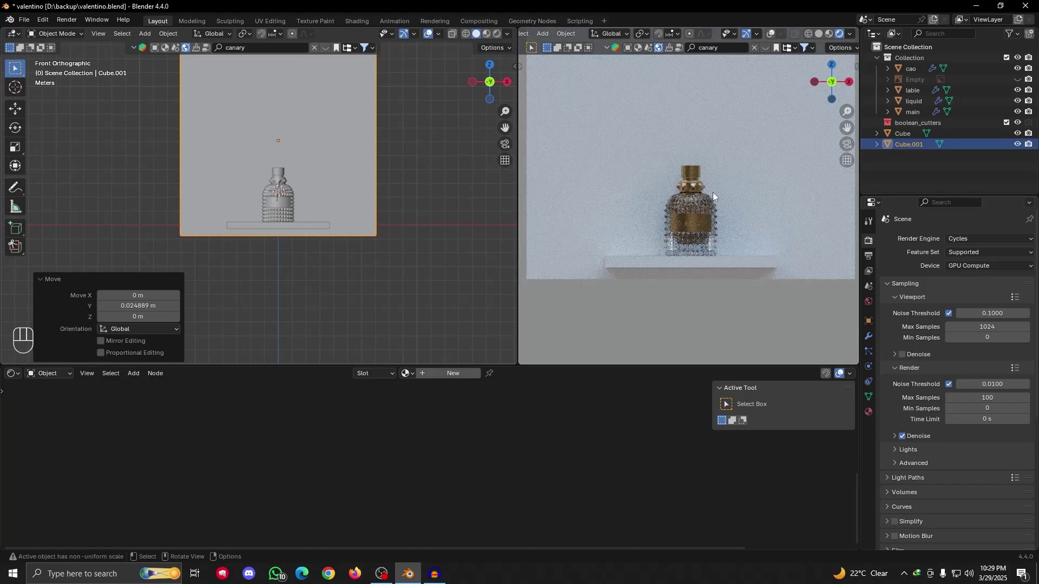
scroll(638, 228, down, 3)
alt+drag(216, 195, 246, 250)
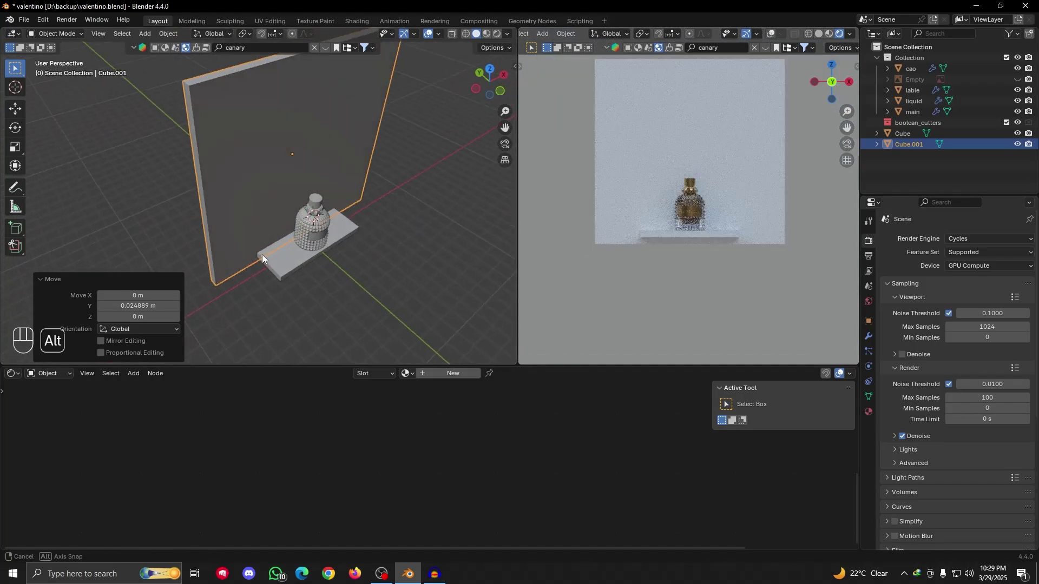
key(grave)
click(259, 153)
mouse_move(294, 204)
alt+shift+mouse_down()
mouse_move(290, 249)
mouse_move(316, 278)
alt+shift+mouse_up()
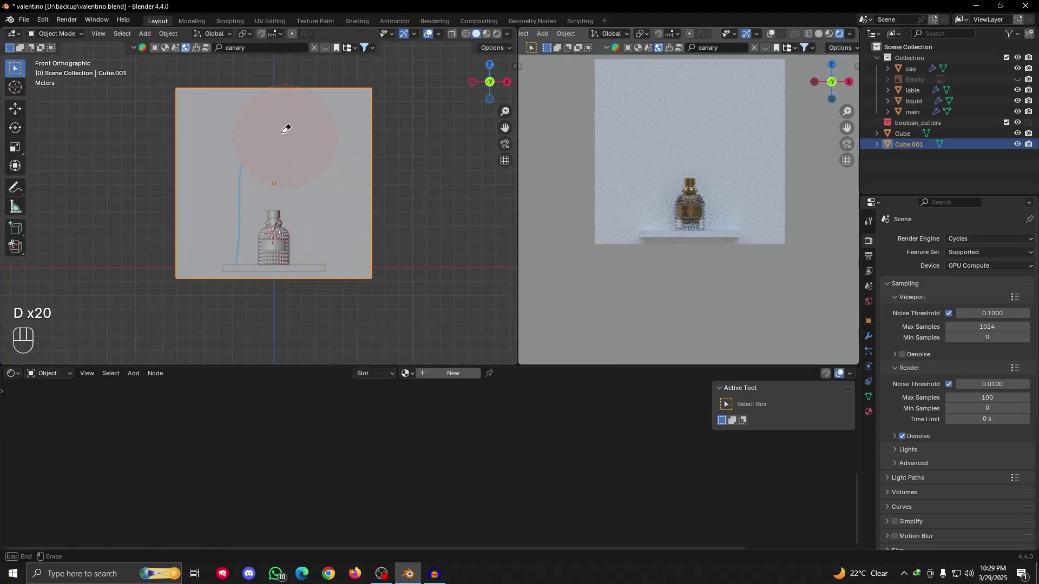
scroll(298, 205, up, 3)
mouse_move(306, 232)
alt+shift+mouse_down()
mouse_move(271, 233)
mouse_move(296, 239)
alt+shift+mouse_up()
click(818, 35)
Try adding a mesh circle with 32 vertices and sketch an arch-shaped annotation around the bottle
key(shift+a)
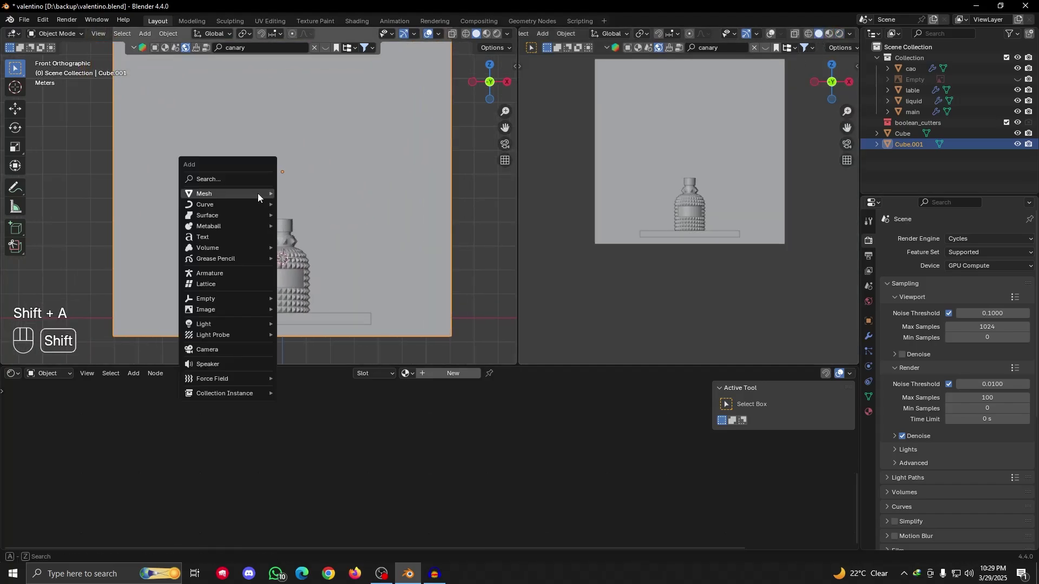
mouse_move(257, 193)
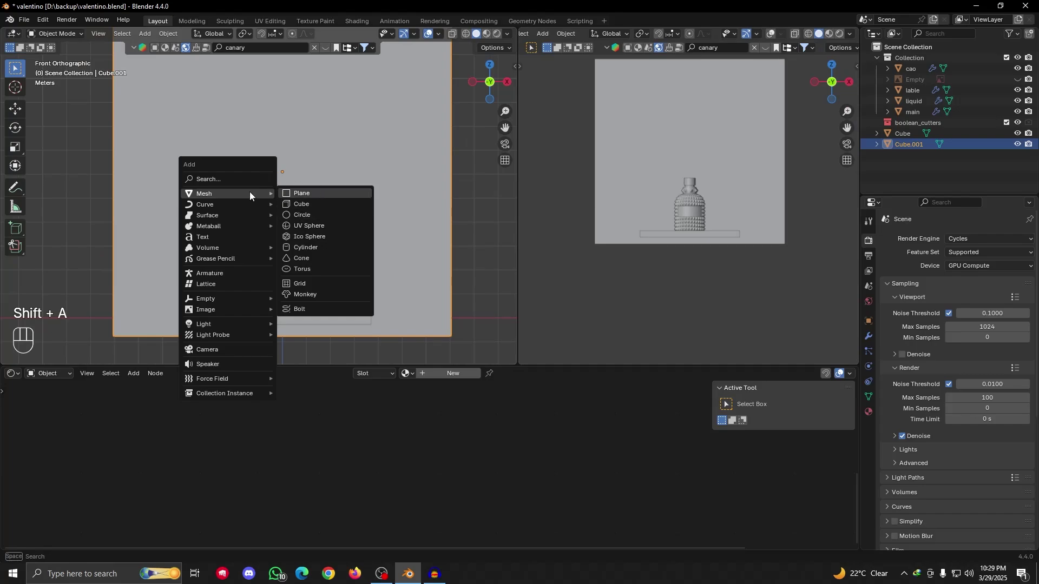
click(311, 217)
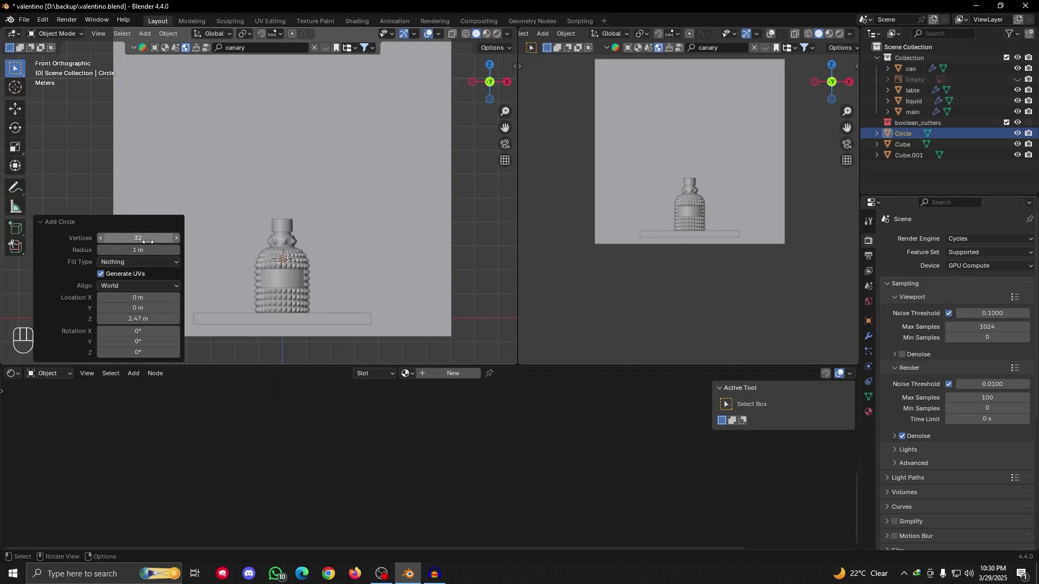
click(243, 301)
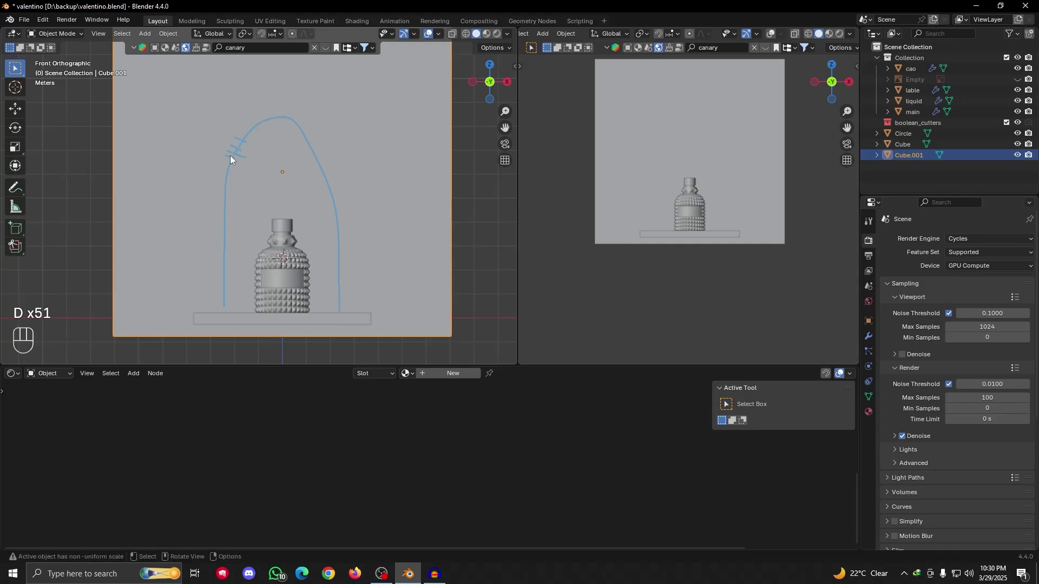
right_drag(225, 145, 246, 158)
scroll(310, 304, down, 3)
Undo the arch annotation strokes and the added circle
key(ctrl+z)
key(ctrl+z)
key(ctrl+z)
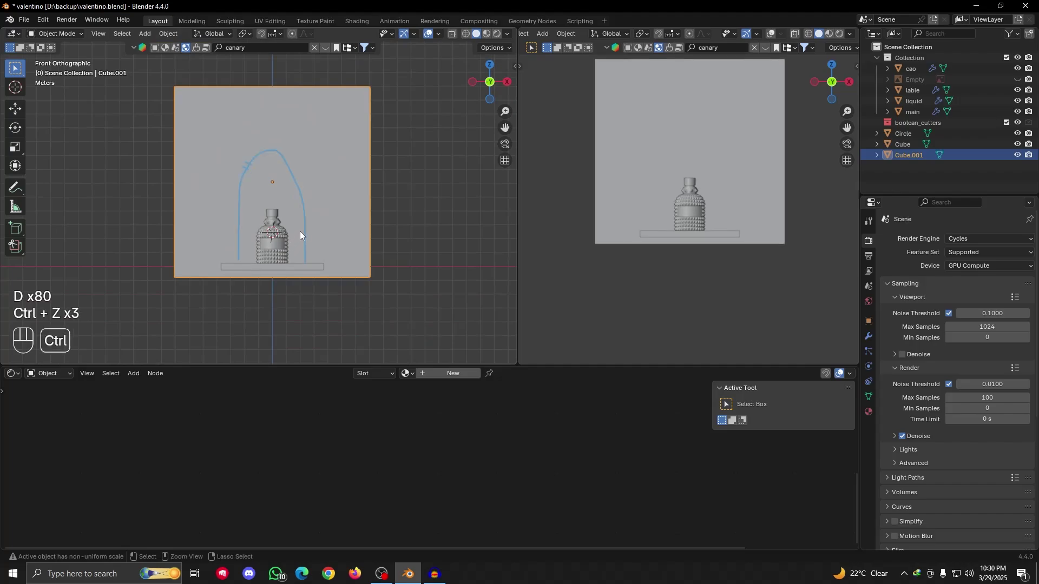
key(ctrl+z)
key(ctrl+z)
key(ctrl+z)
key(ctrl+z)
scroll(306, 219, up, 4)
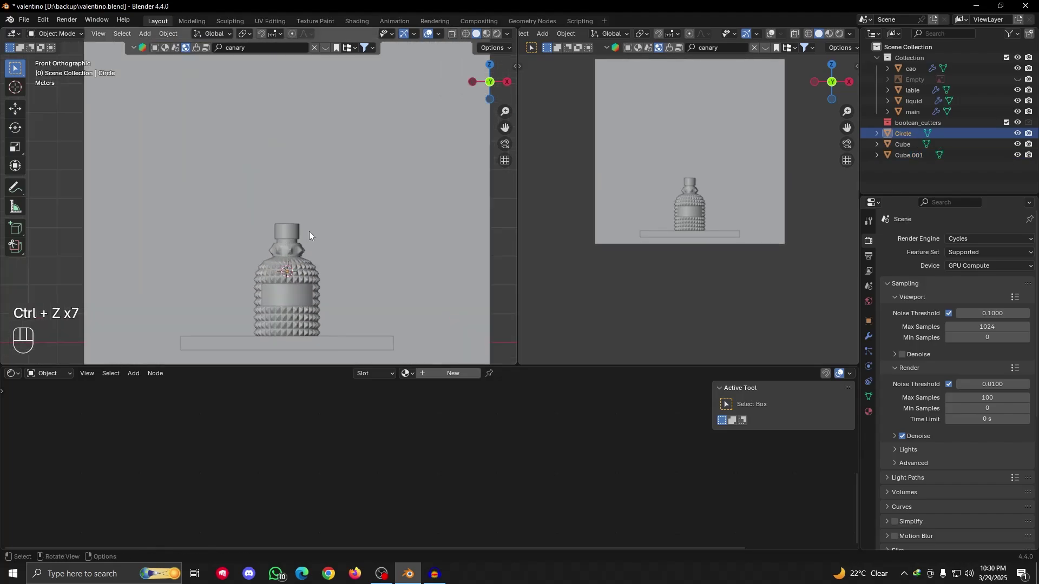
key(d)
key(r)
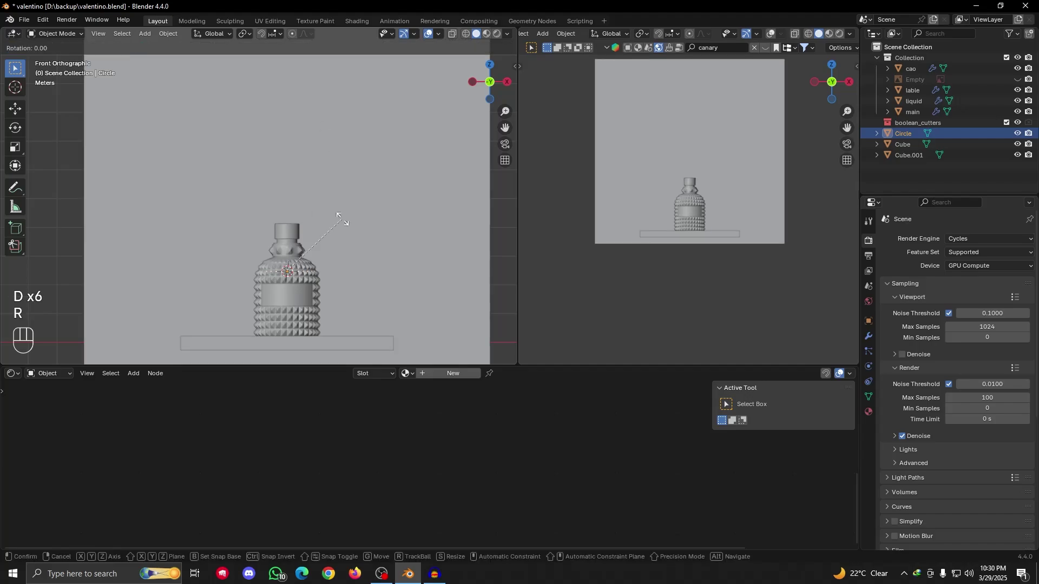
key(ctrl+z)
Add a mesh circle with 64 vertices at the 3D cursor
key(shift+a)
mouse_move(335, 232)
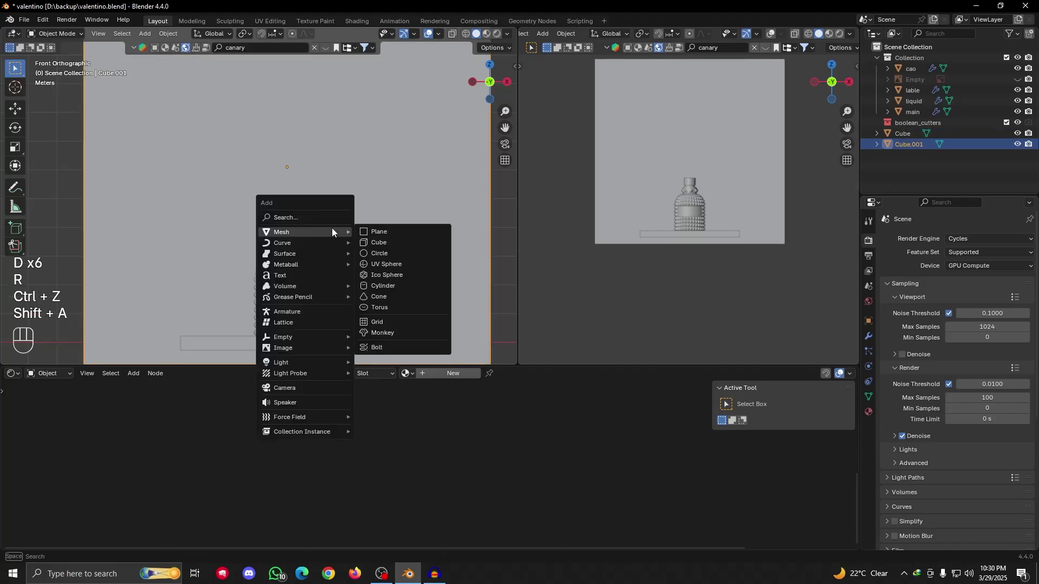
click(378, 254)
click(129, 239)
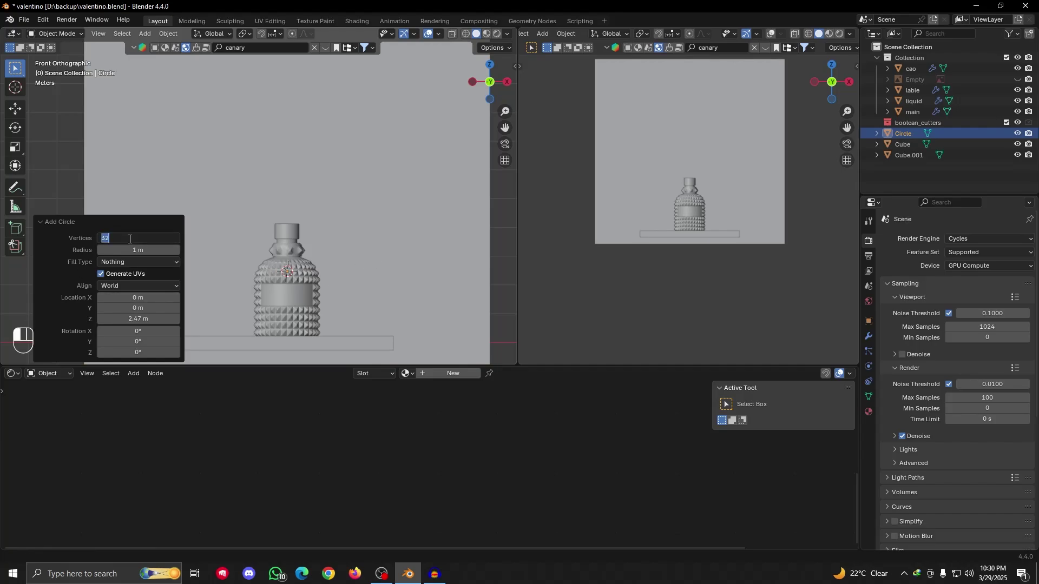
key(BackSpace)
key(BackSpace)
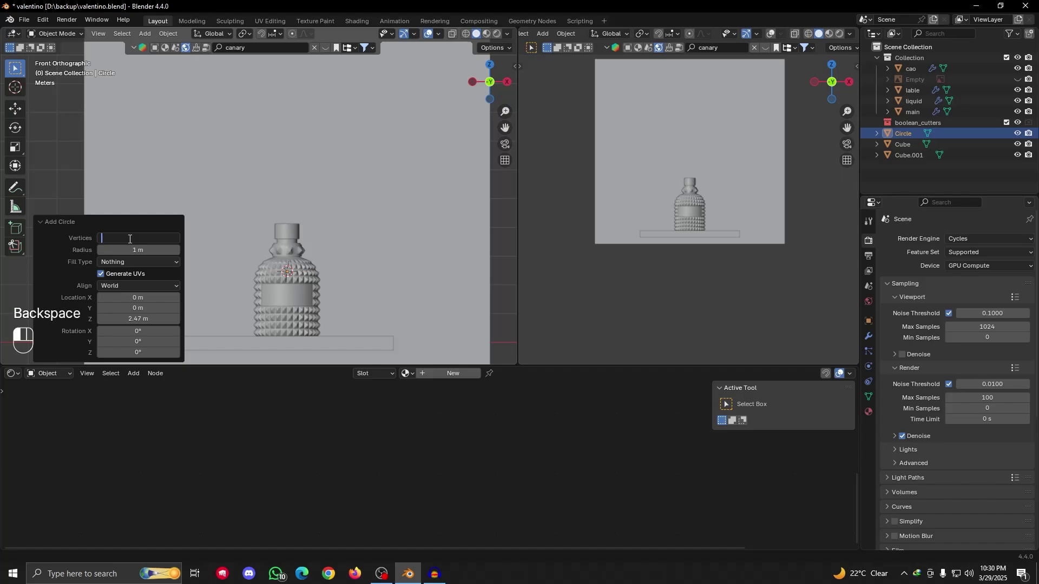
text(64)
key(Return)
Rotate the new circle 90° about the X axis so it faces the front view
scroll(371, 277, down, 3)
text(rx)
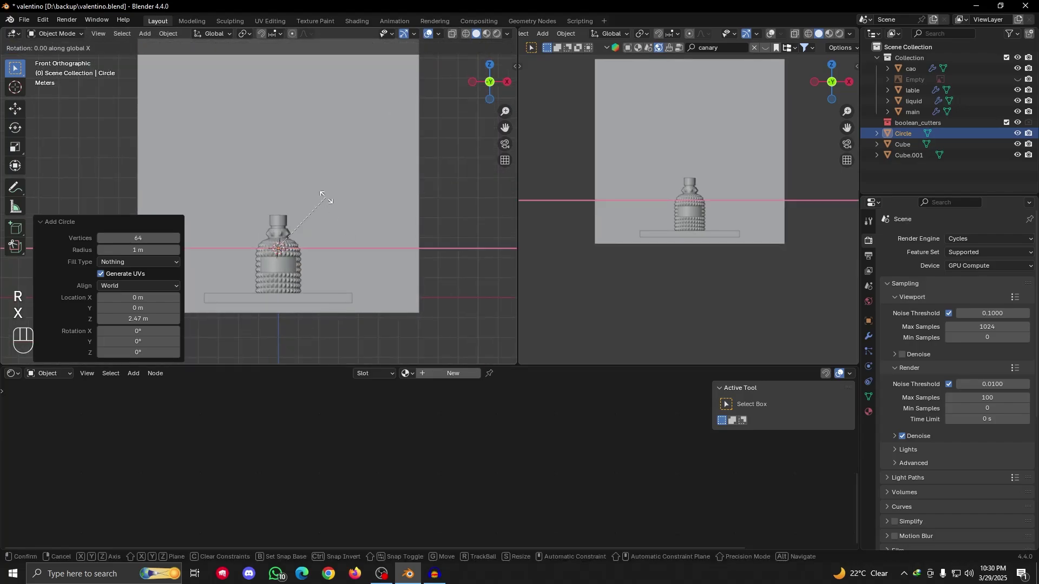
text(90)
click(327, 200)
scroll(327, 243, down, 2)
Raise the circle along Z above the bottle and scale it up by about 3.39
key(g)
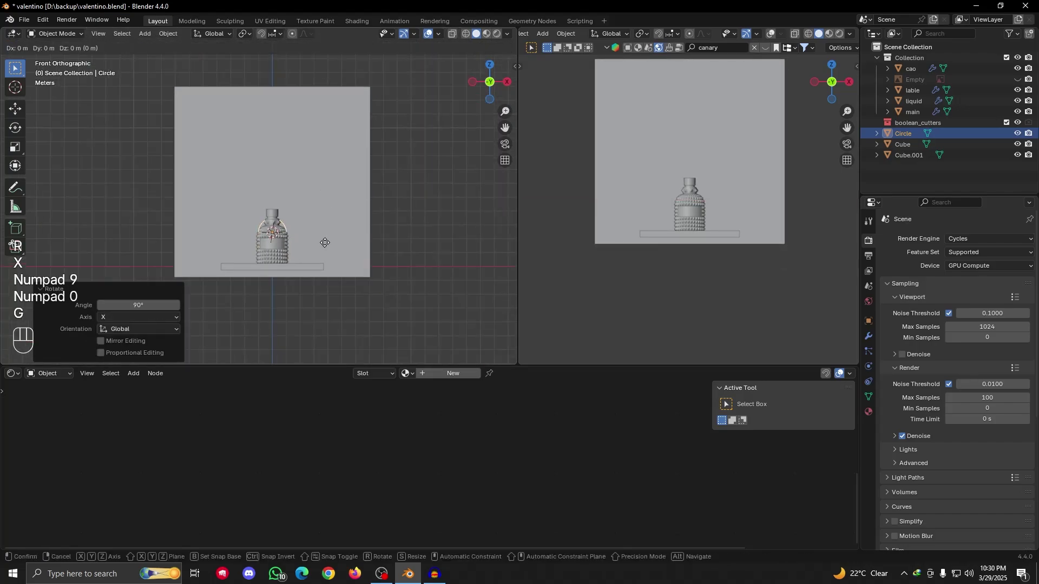
key(z)
click(335, 204)
key(s)
click(460, 226)
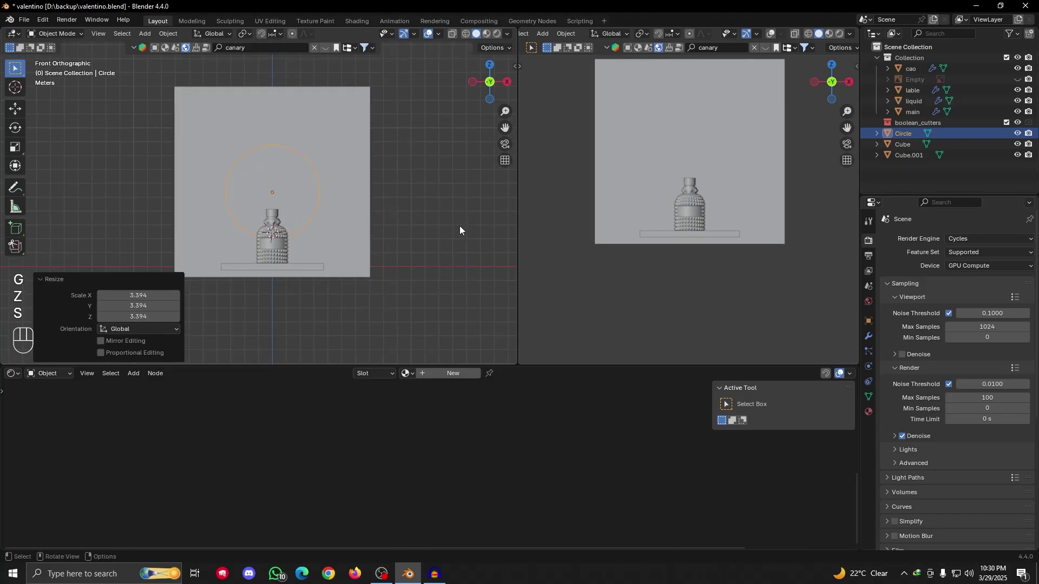
Enter Edit Mode on the circle and box-select the vertices of its lower half, including the two at its widest points
key(Tab)
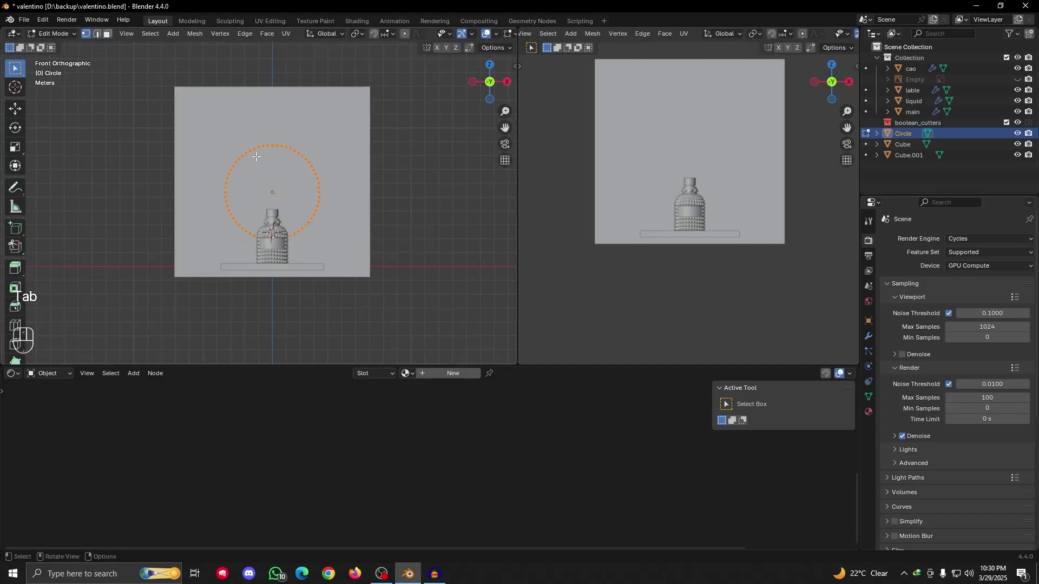
scroll(275, 223, up, 4)
shift+middle_drag(274, 223, 262, 198)
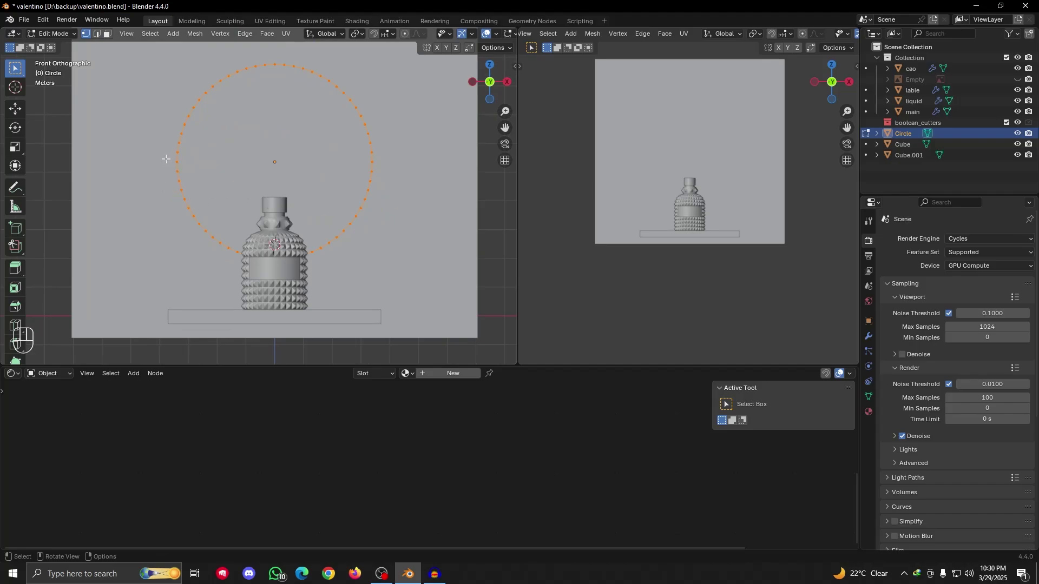
key(b)
drag(163, 158, 449, 293)
drag(165, 151, 244, 153)
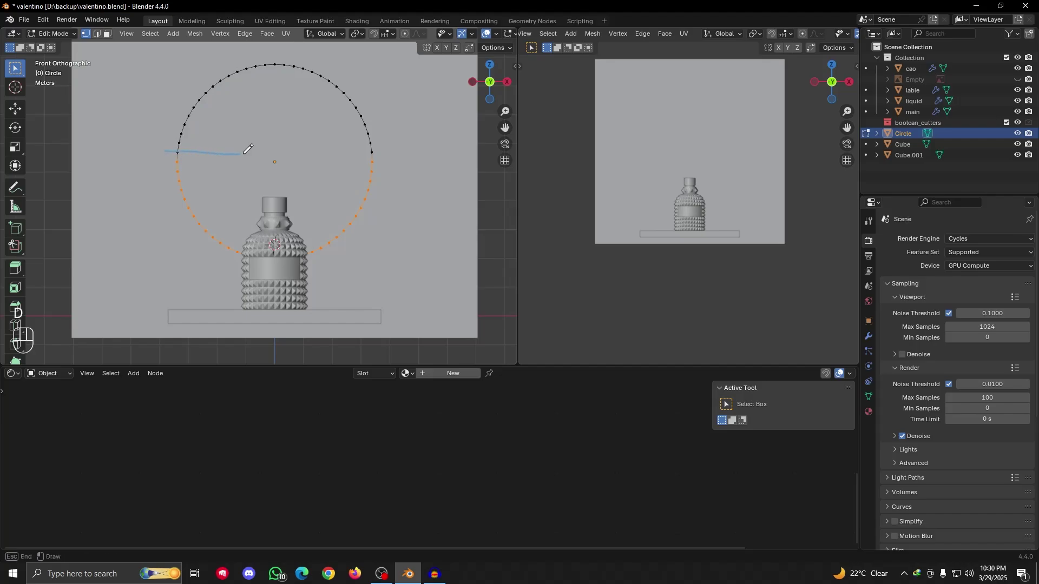
right_drag(144, 149, 387, 158)
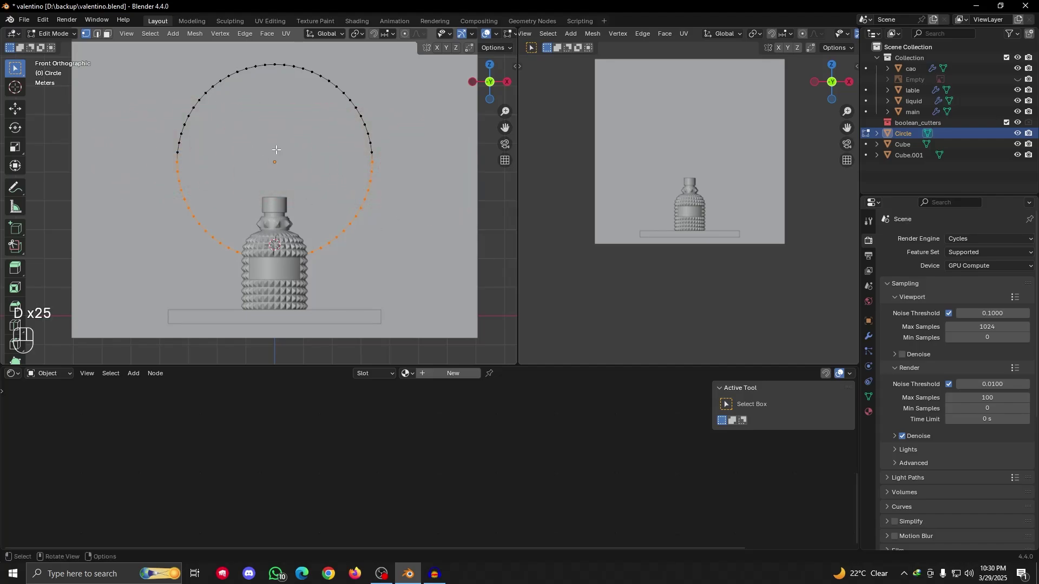
Try deleting the selected lower vertices and extruding the arc's two end vertices down along Z, and undo both operations
key(Delete)
click(408, 185)
shift+click(175, 151)
key(e)
key(z)
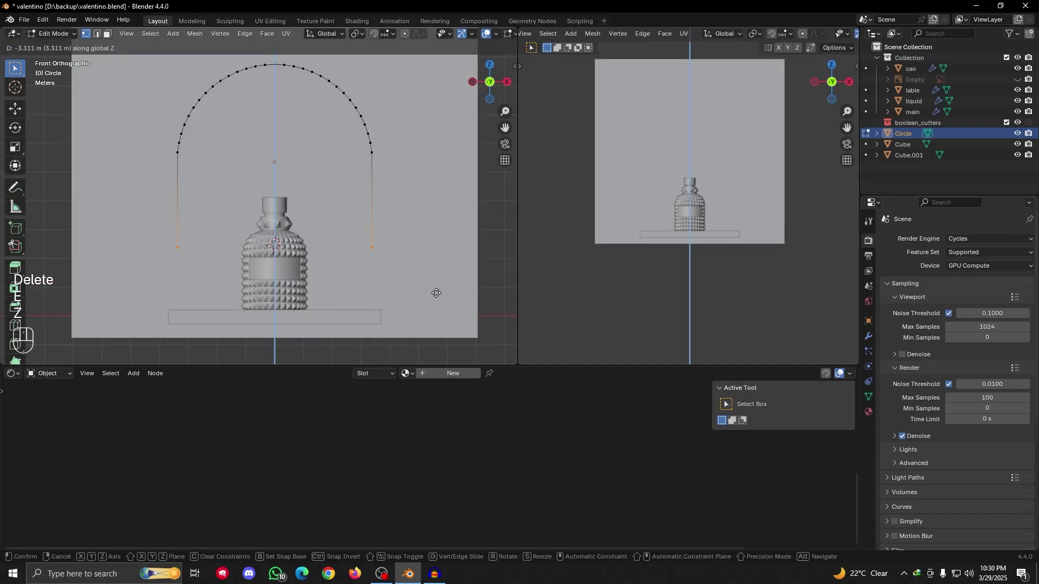
click(436, 293)
key(ctrl+z)
key(ctrl+z)
Deselect the two vertices at the circle's widest points and delete the remaining vertices of the lower half
scroll(402, 188, up, 2)
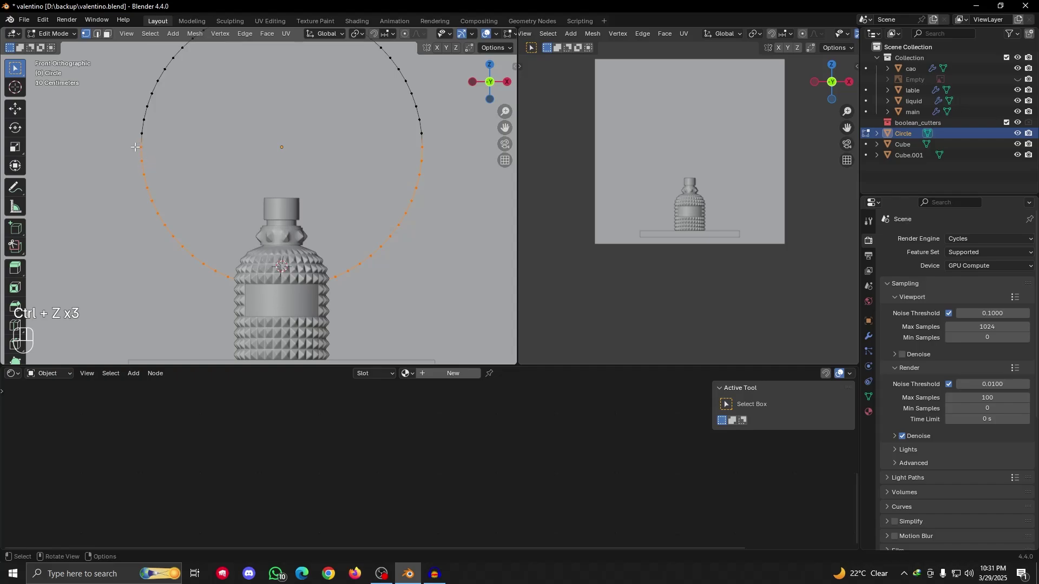
shift+drag(135, 146, 358, 139)
shift+drag(430, 148, 431, 148)
key(d)
drag(141, 147, 441, 145)
right_drag(115, 140, 387, 163)
ctrl+drag(126, 144, 437, 153)
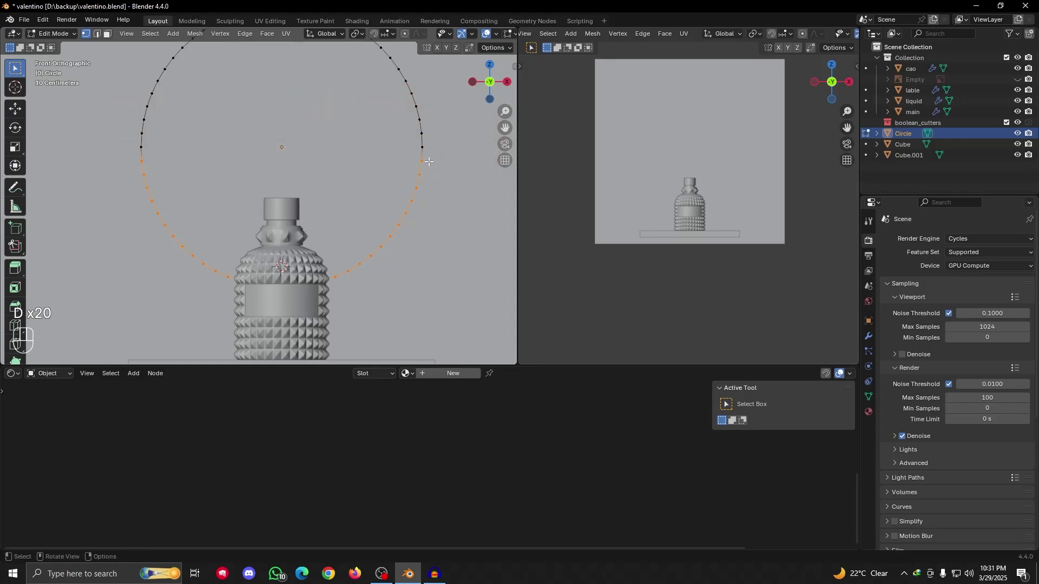
key(Delete)
click(429, 161)
Extrude the semicircle's two end vertices straight down along Z to the shelf and return to Object Mode
scroll(390, 192, down, 1)
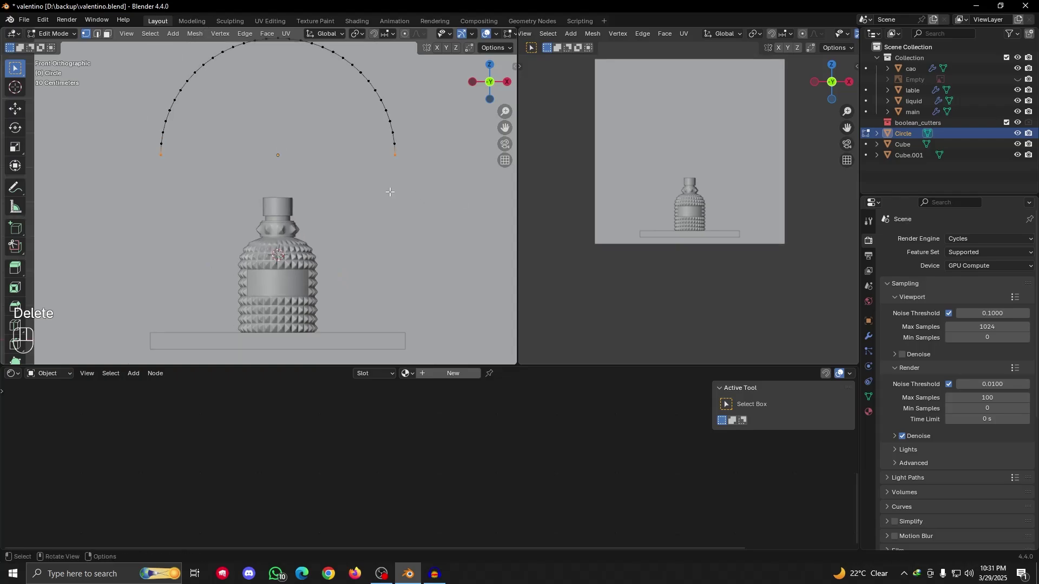
scroll(390, 191, down, 3)
key(e)
key(z)
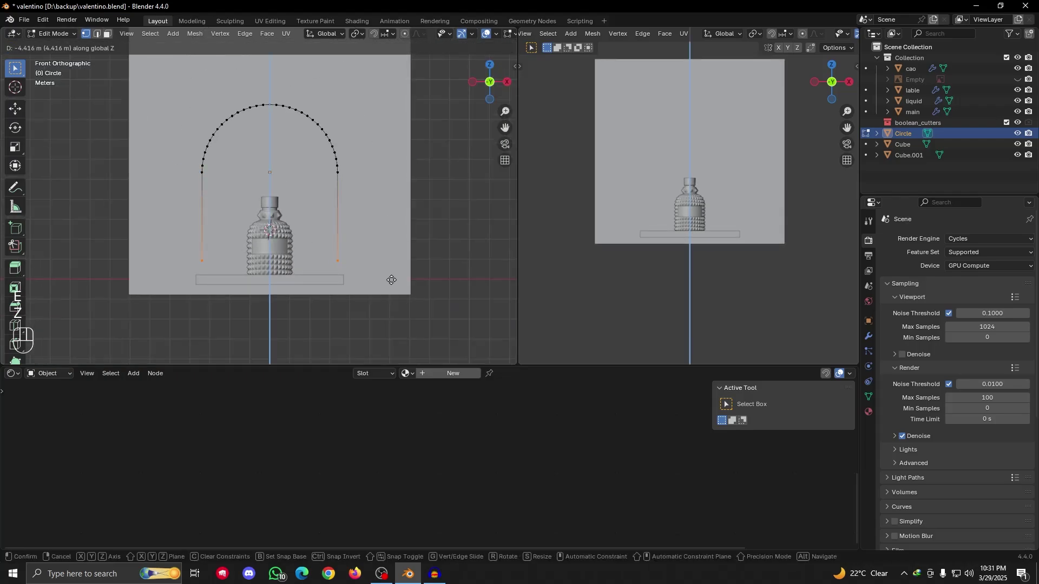
click(392, 292)
key(Tab)
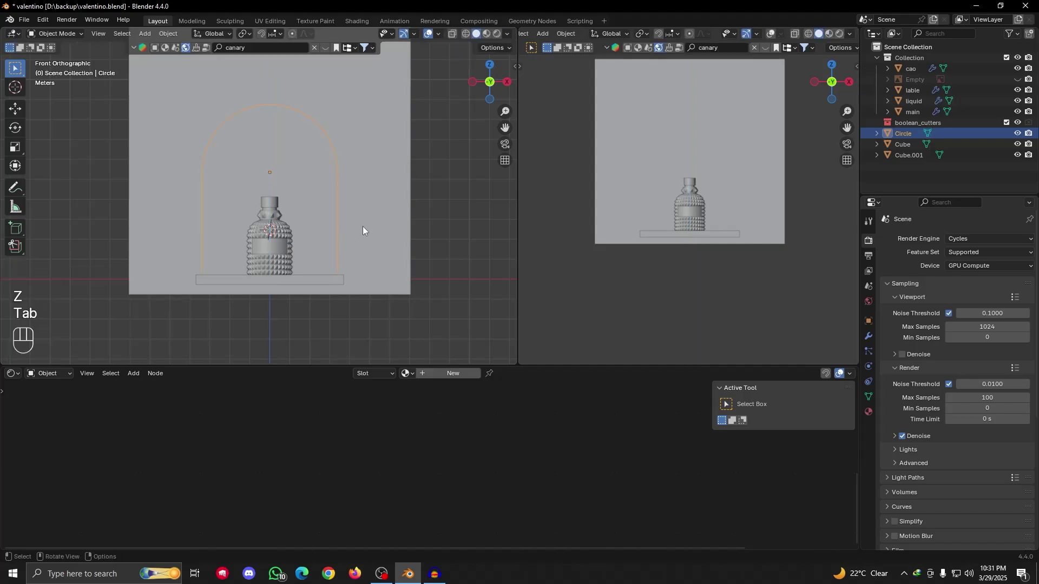
Scale the arch to 0.631 and move it down about 1.76 m along Z
key(s)
click(346, 226)
key(g)
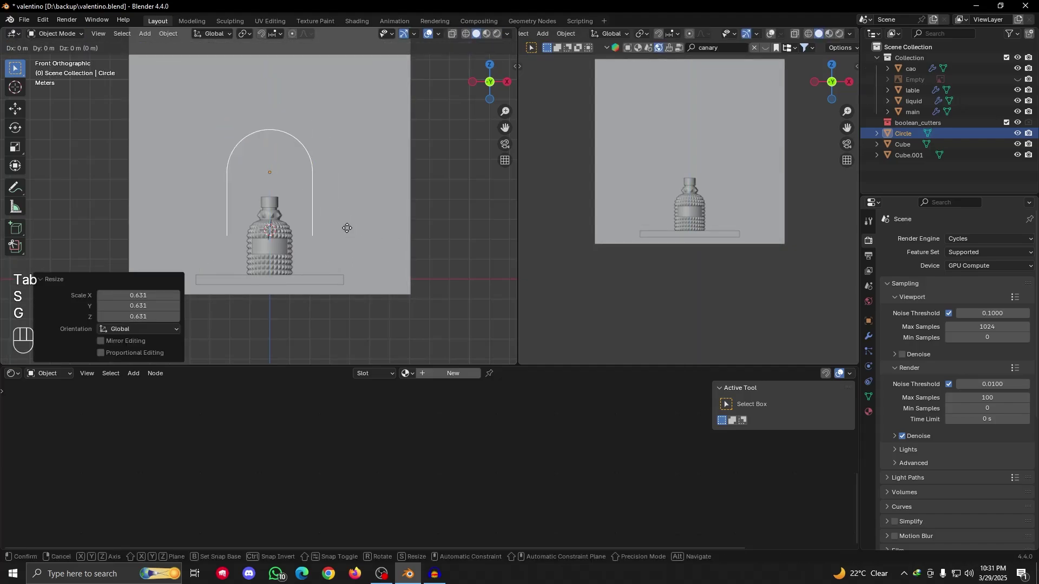
key(z)
click(350, 263)
Enlarge the arch slightly and move it up about 1.25 m along Z
key(s)
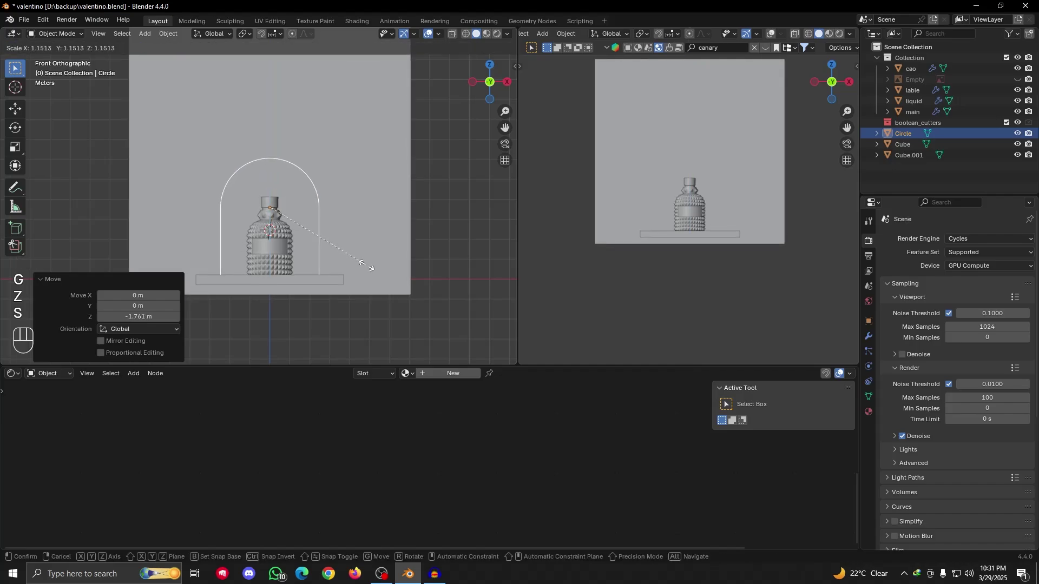
click(369, 266)
key(g)
key(z)
click(369, 241)
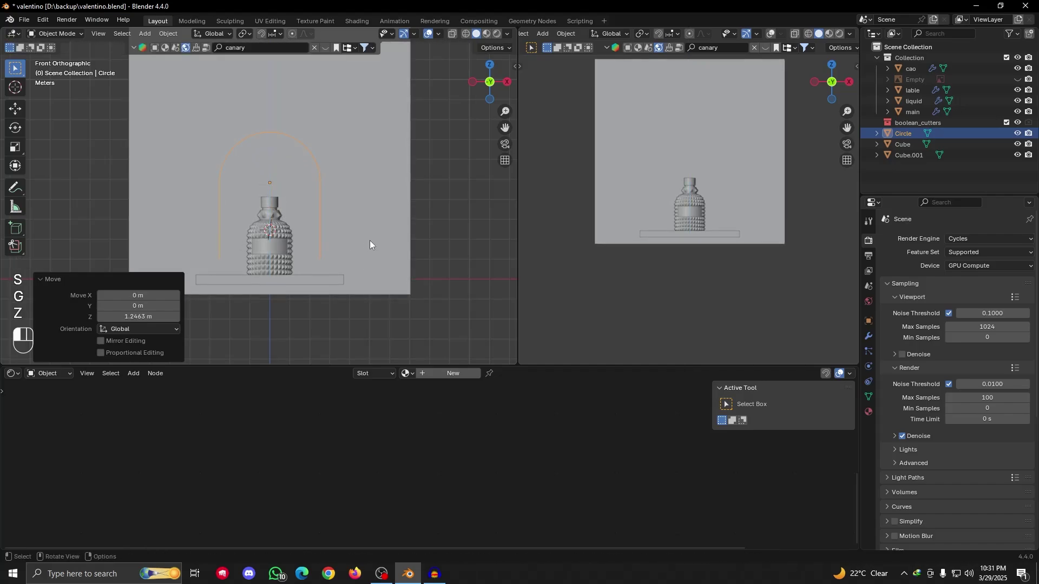
In Edit Mode, lower the arch's two bottom end vertices about 0.60 m along Z
key(Tab)
scroll(363, 249, up, 2)
key(g)
key(z)
click(355, 274)
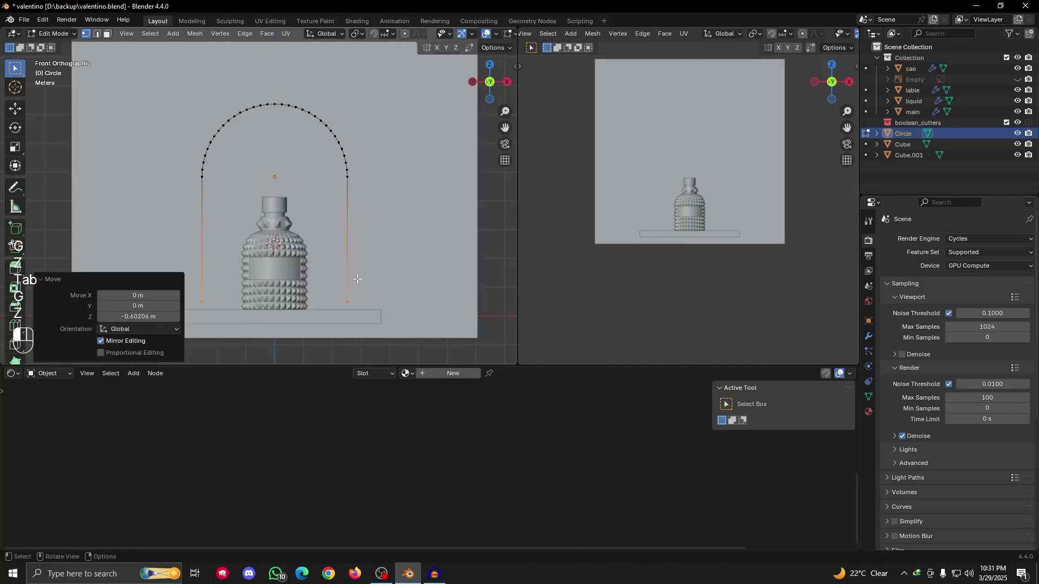
key(e)
key(x)
right_click(353, 277)
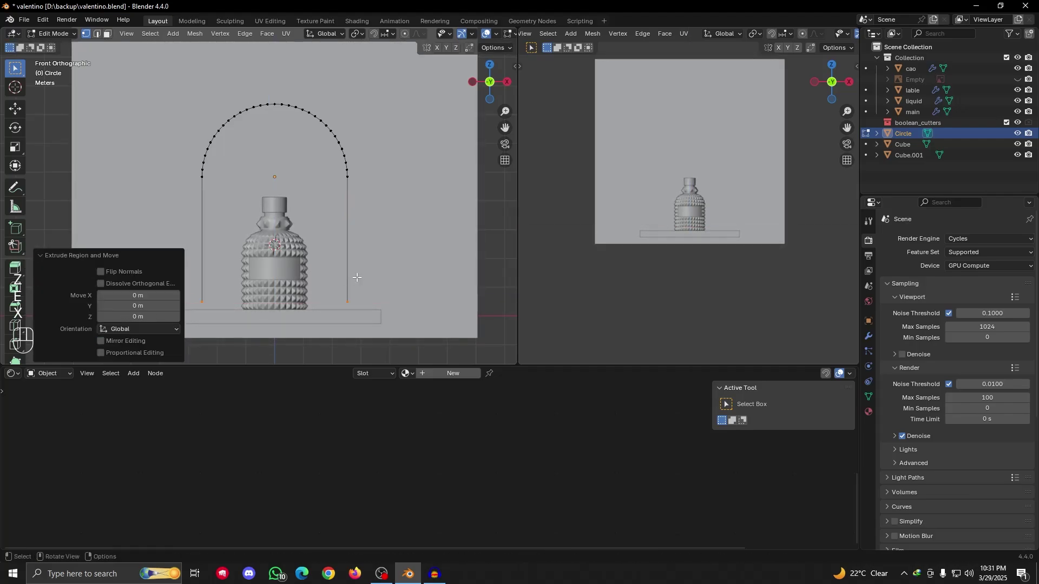
key(ctrl+z)
Extrude the arch's two bottom vertices inward by scaling them to about 0.548
shift+middle_drag(384, 289, 386, 250)
key(e)
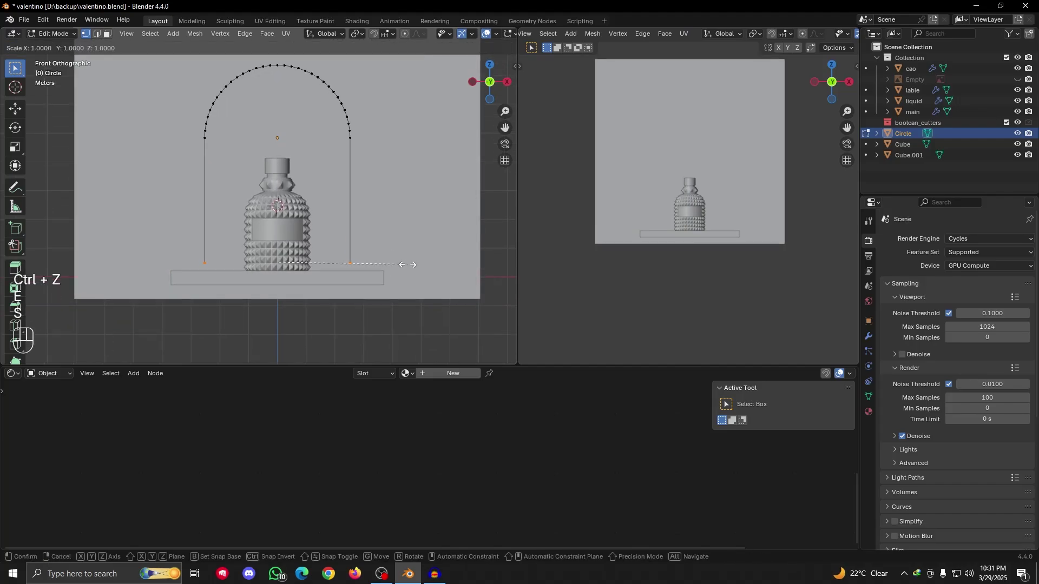
key(s)
right_click(383, 264)
key(s)
click(343, 263)
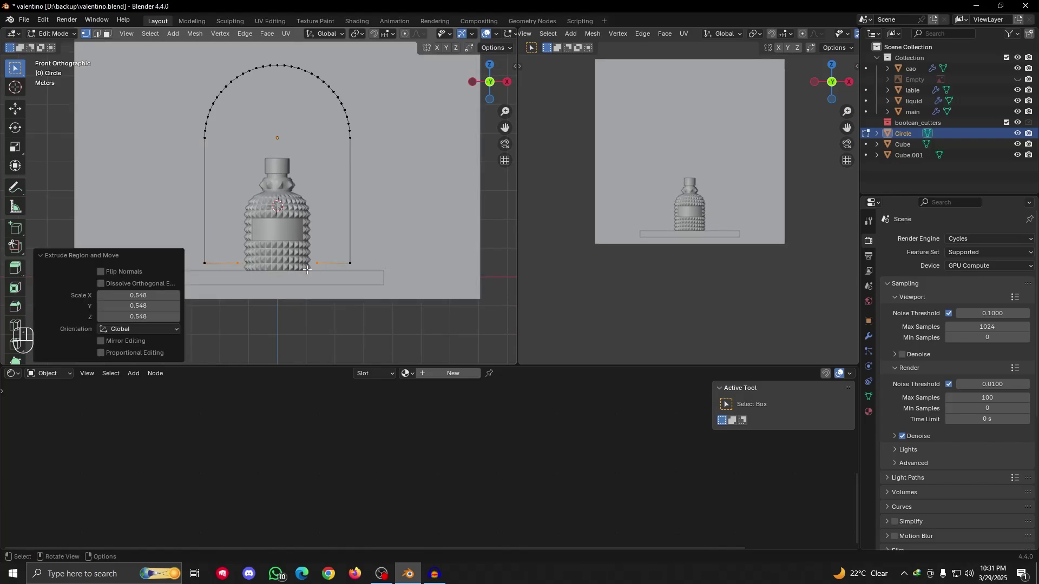
Merge the two inner bottom vertices at their center to close the arch outline
alt+drag(336, 280, 309, 294)
key(m)
click(302, 292)
shift+click(237, 287)
alt+drag(236, 287, 263, 243)
key(m)
click(288, 293)
key(m)
key(grave)
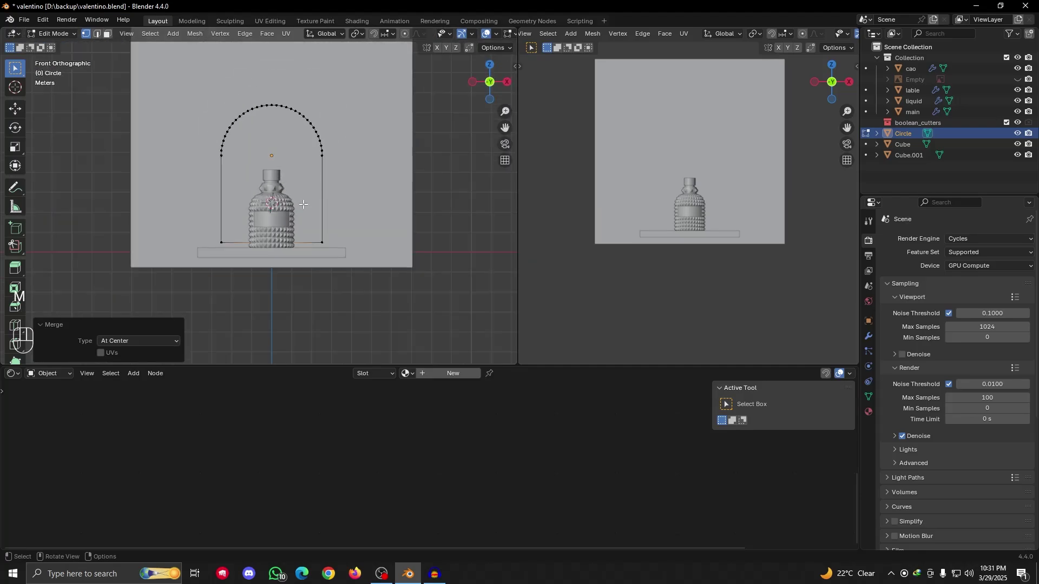
Move the arch along X to the right of the bottle and re-enter Edit Mode
key(Tab)
key(g)
key(x)
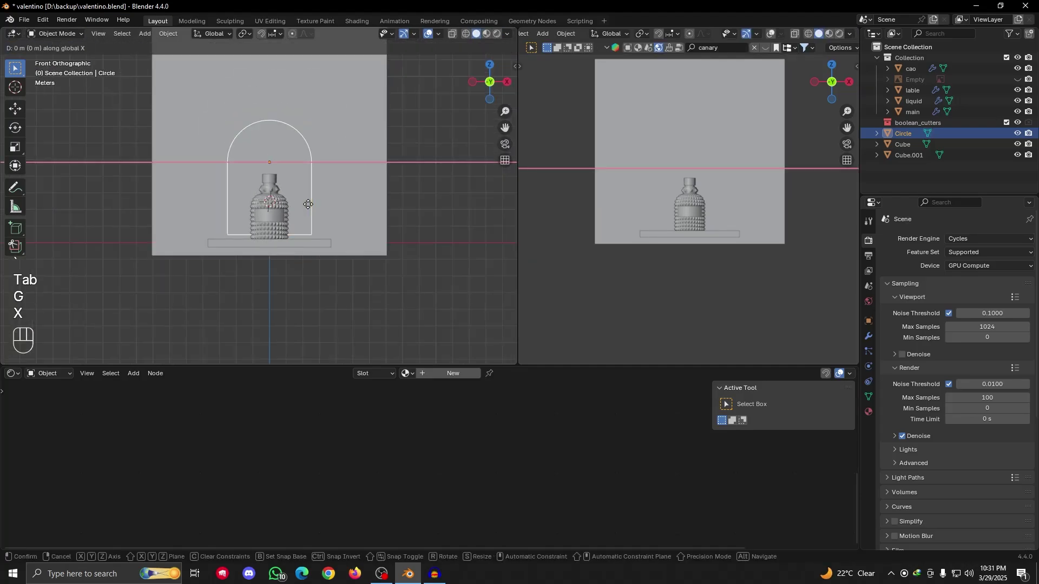
click(392, 213)
shift+middle_drag(391, 213, 348, 238)
key(Tab)
Examine the vertex spacing on the arch's curve compared with its undivided straight left side
scroll(303, 200, up, 4)
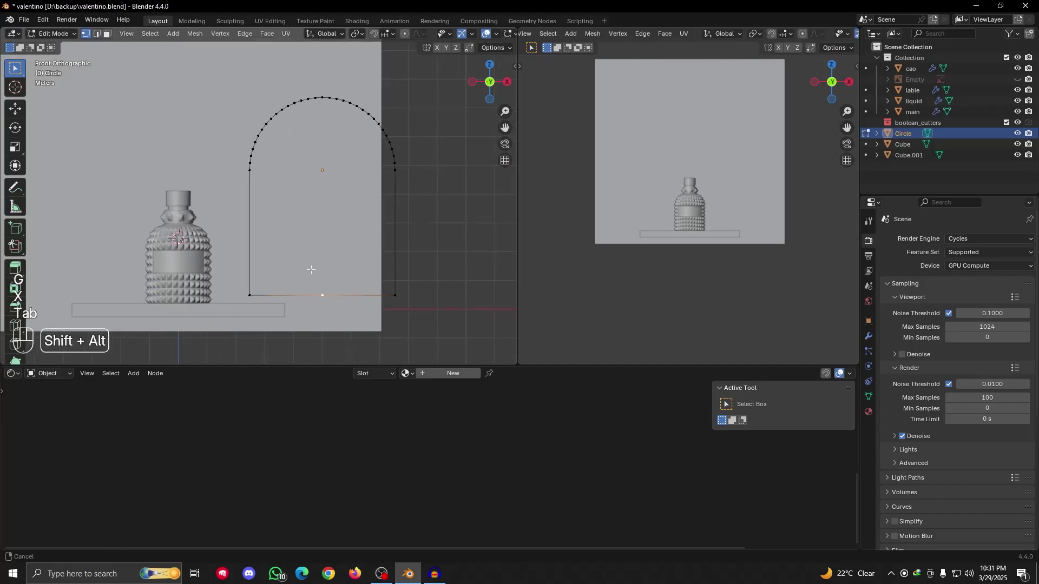
scroll(261, 125, up, 3)
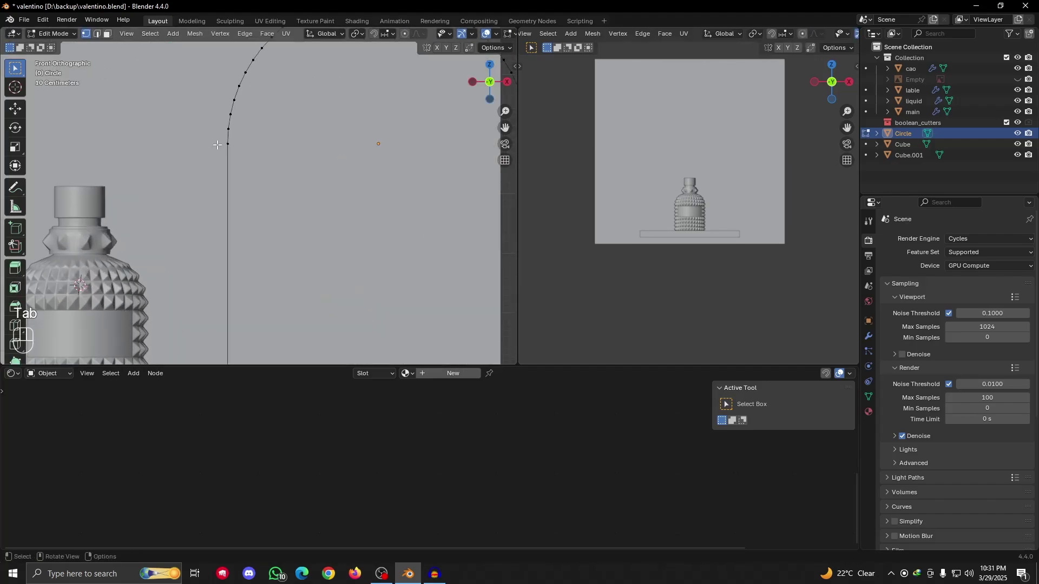
key(d)
drag(233, 110, 234, 128)
right_drag(238, 97, 245, 83)
scroll(240, 219, down, 4)
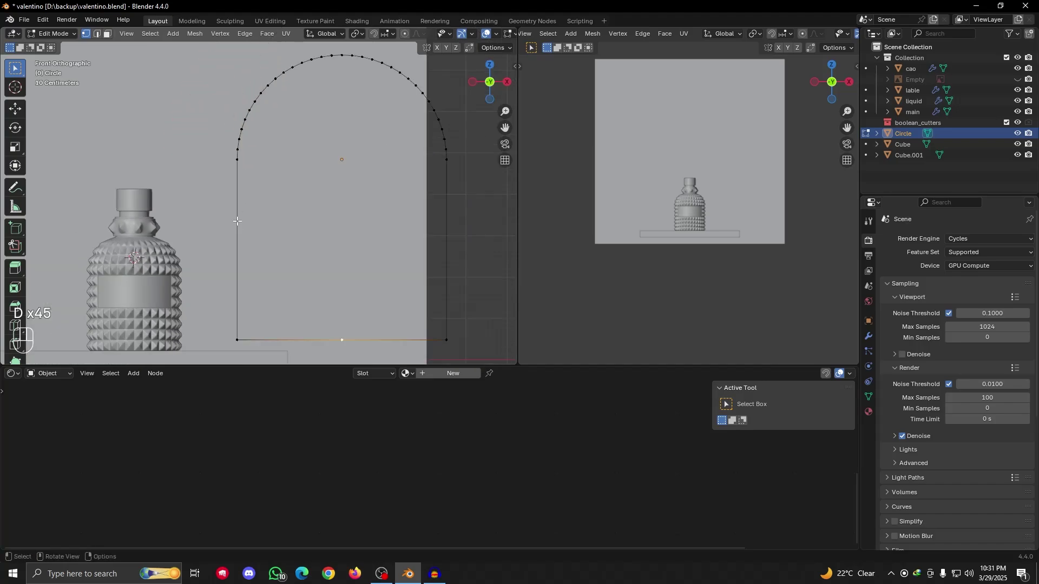
shift+middle_drag(248, 222, 230, 180)
key(ctrl+r)
scroll(232, 176, up, 4)
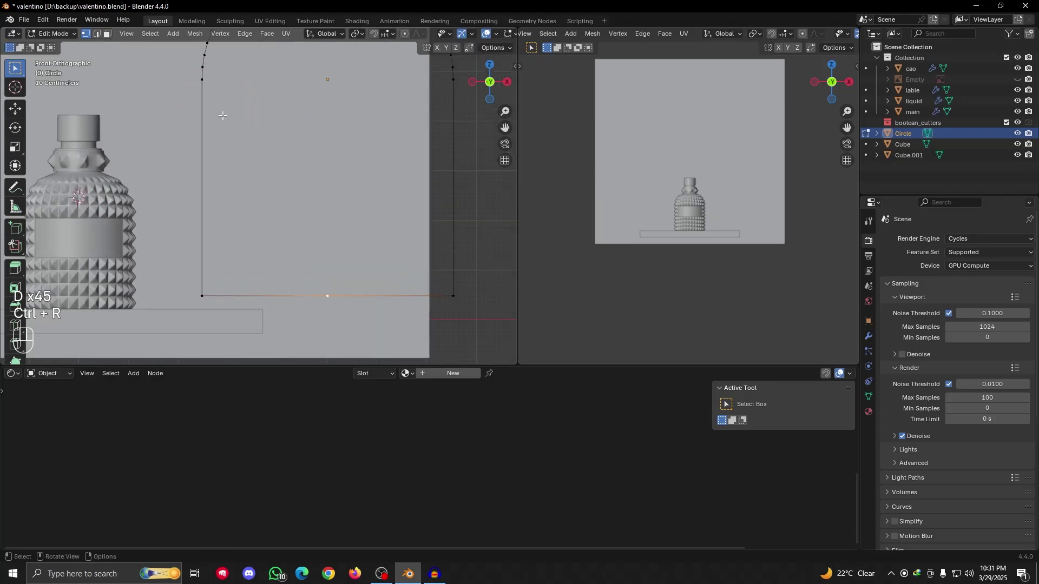
scroll(246, 167, down, 2)
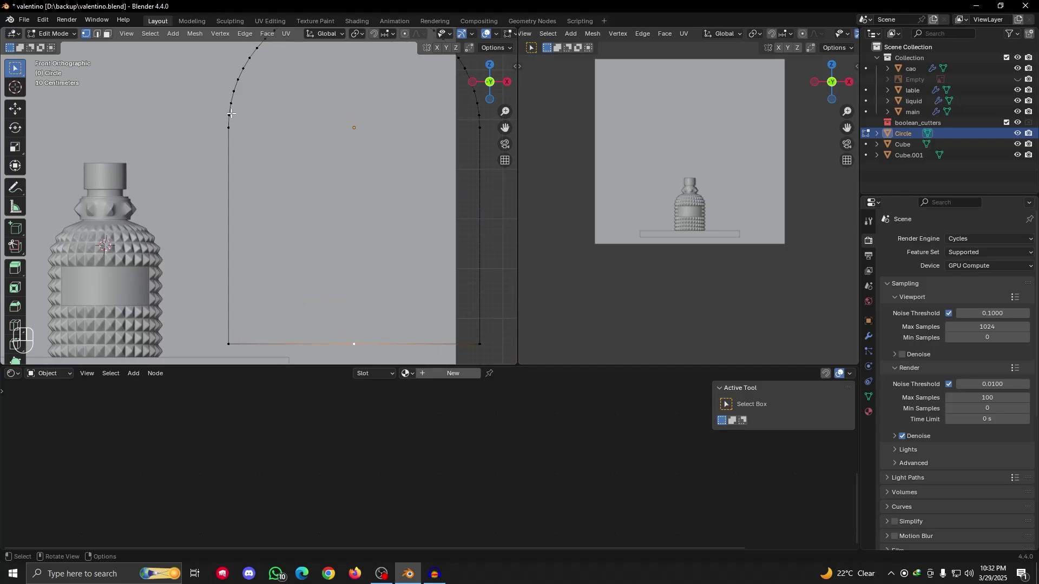
Subdivide the arch's straight left edge with 15 evenly spaced loop cuts
key(ctrl+r)
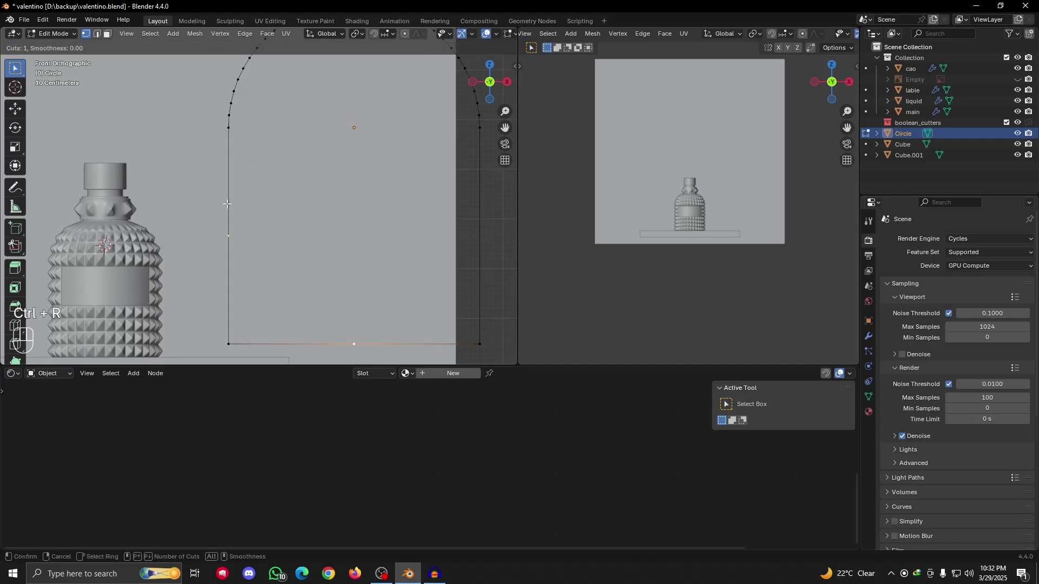
key(KP_1)
key(KP_5)
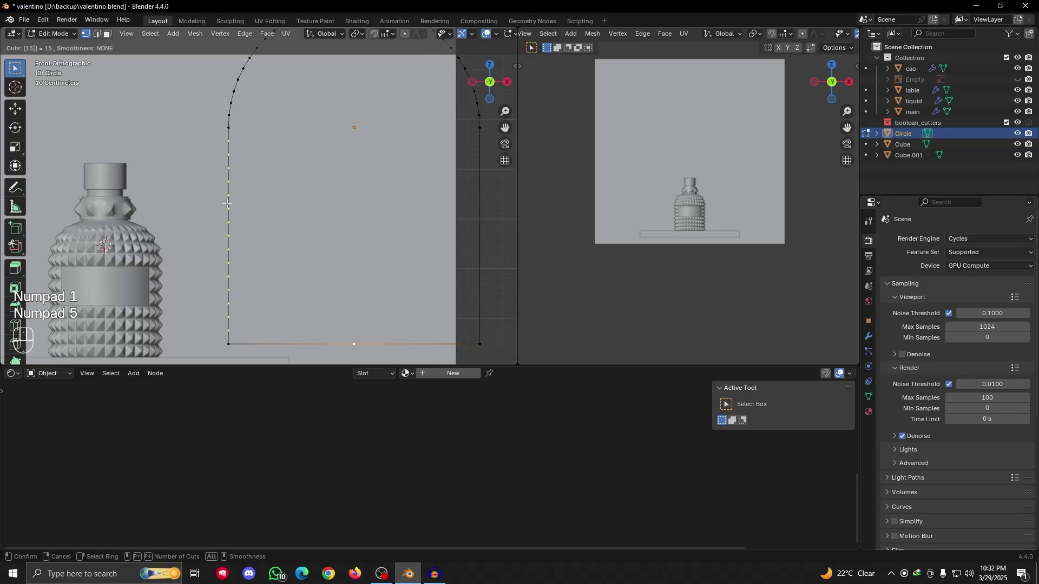
click(227, 204)
click(269, 192)
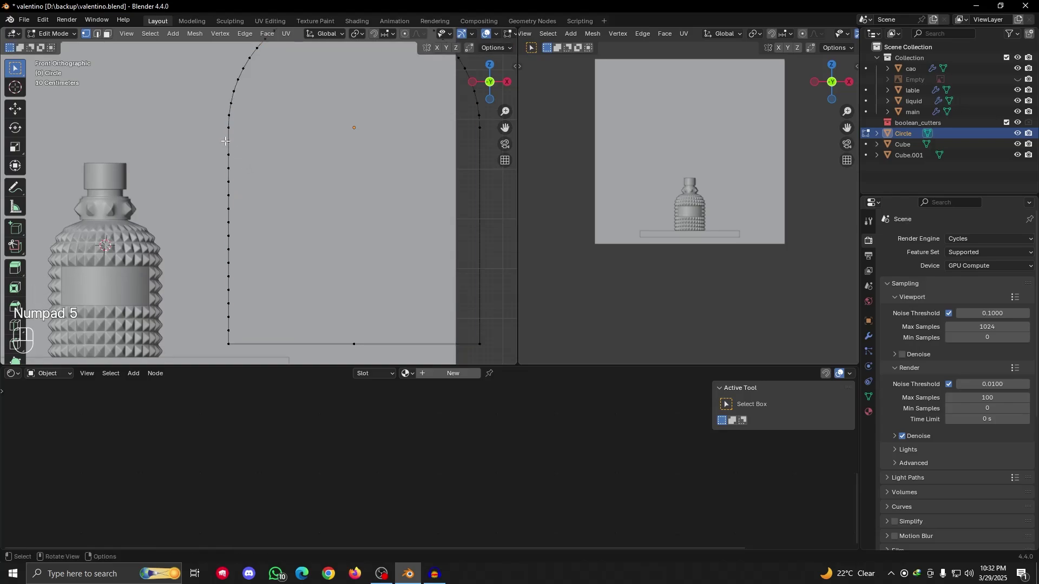
Check the spacing of the new left-side vertices and add 15 matching loop cuts to the arch's straight right edge
scroll(242, 151, up, 2)
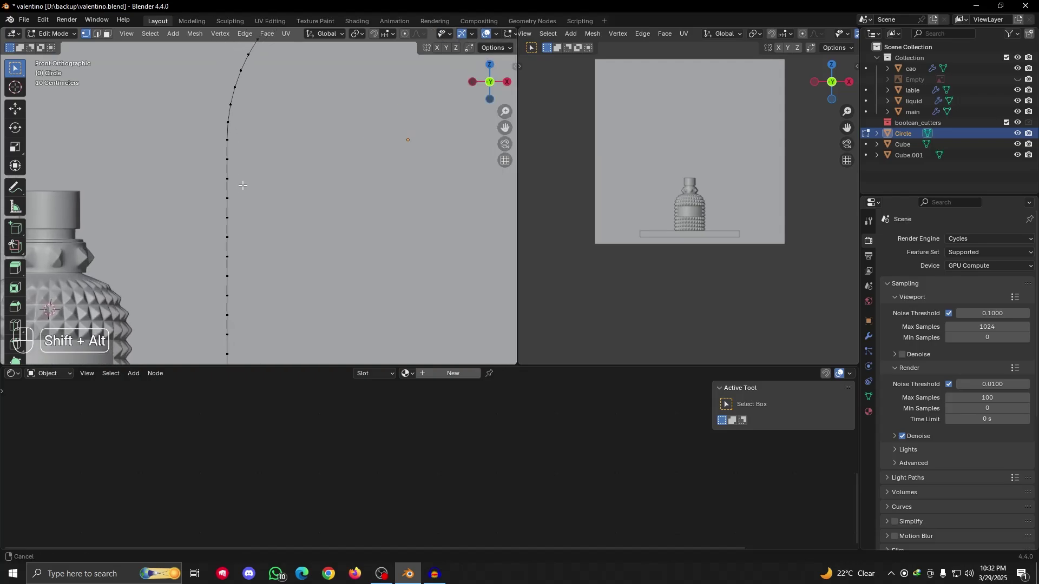
scroll(255, 173, down, 5)
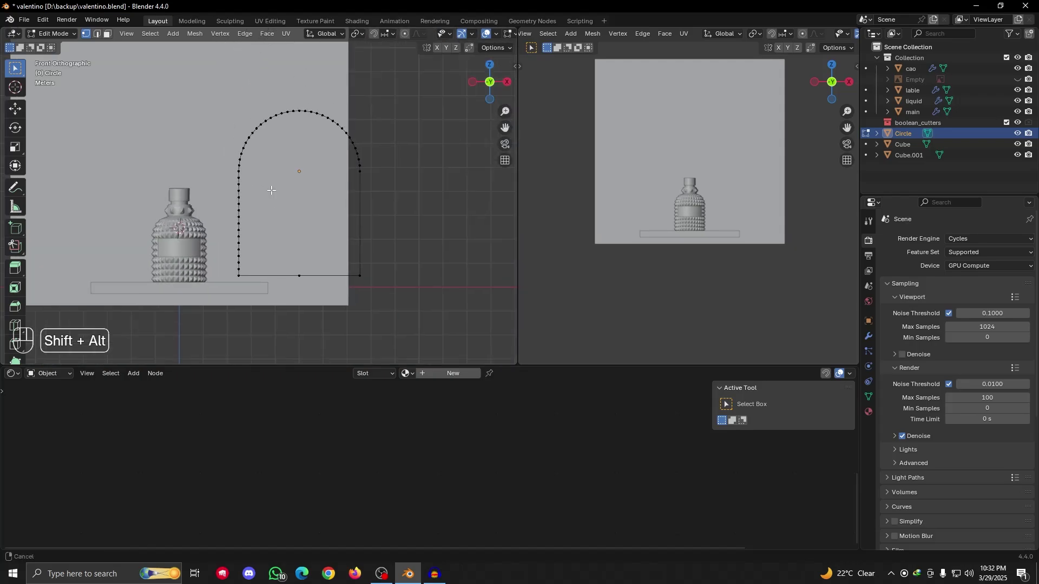
scroll(286, 198, up, 2)
key(ctrl+r)
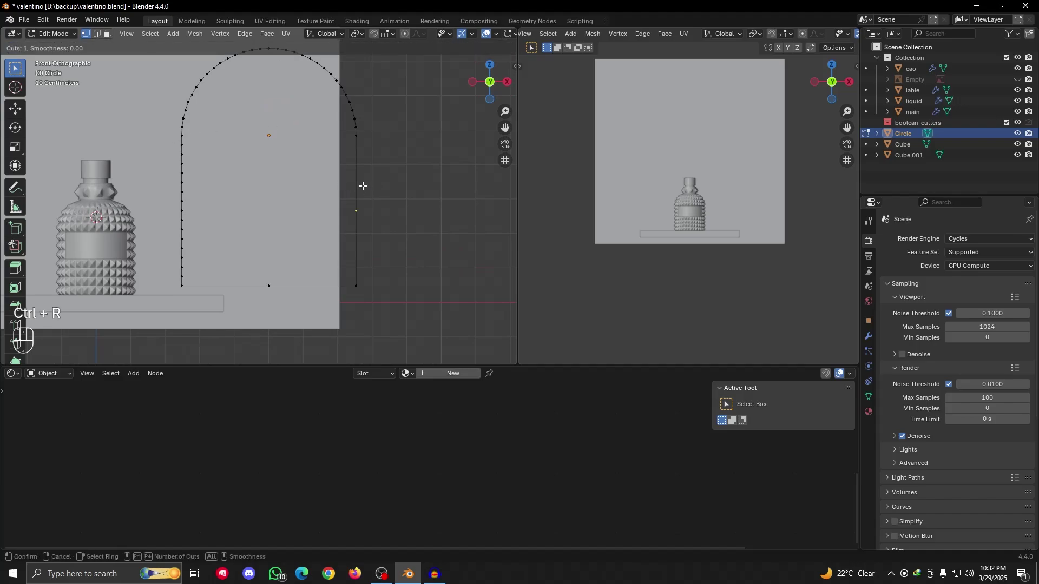
key(KP_1)
key(KP_5)
click(362, 186)
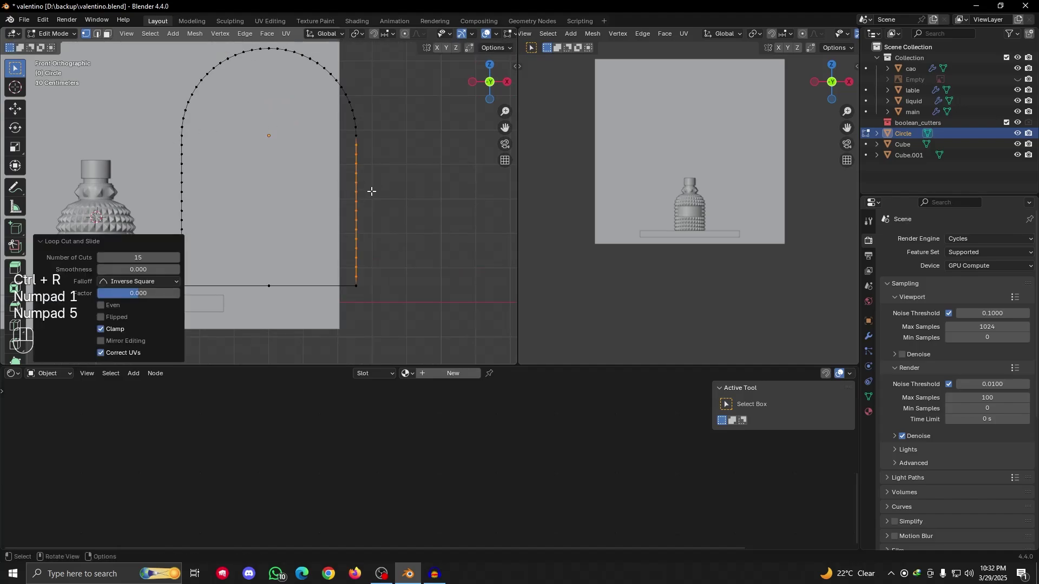
Add 8 loop cuts to the left half of the arch's bottom edge
shift+middle_drag(332, 297, 338, 289)
scroll(336, 282, up, 4)
key(ctrl+r)
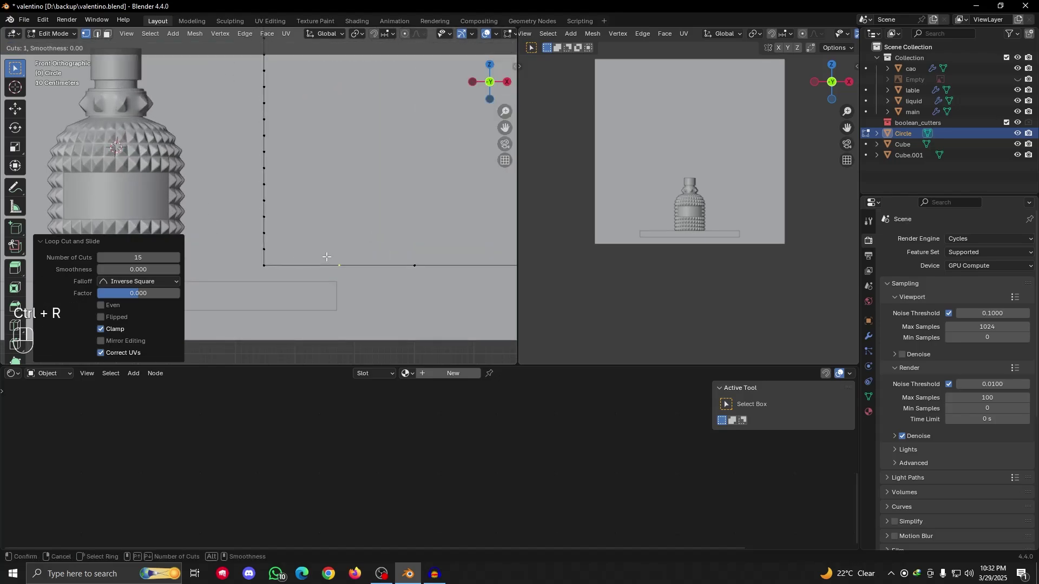
key(KP_6)
key(KP_8)
click(327, 257)
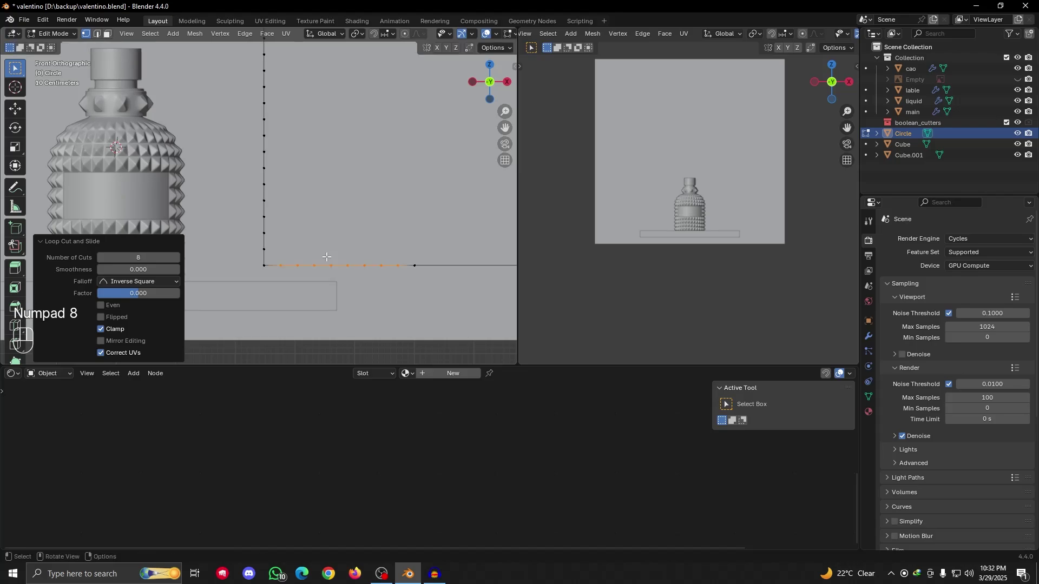
Undo the last loop cuts and add 7 to the left half of the arch's bottom edge instead
key(ctrl+z)
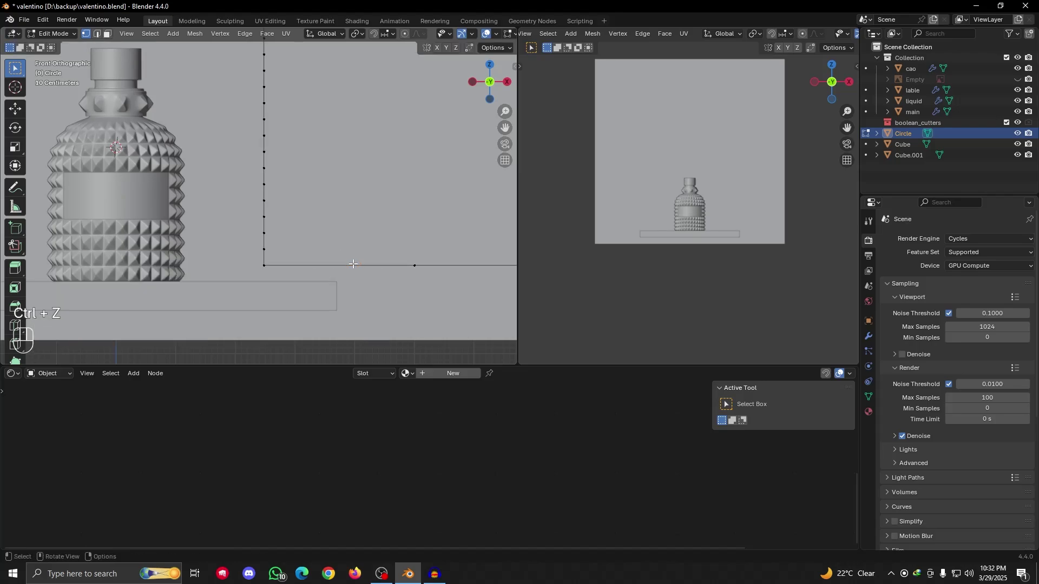
key(ctrl+r)
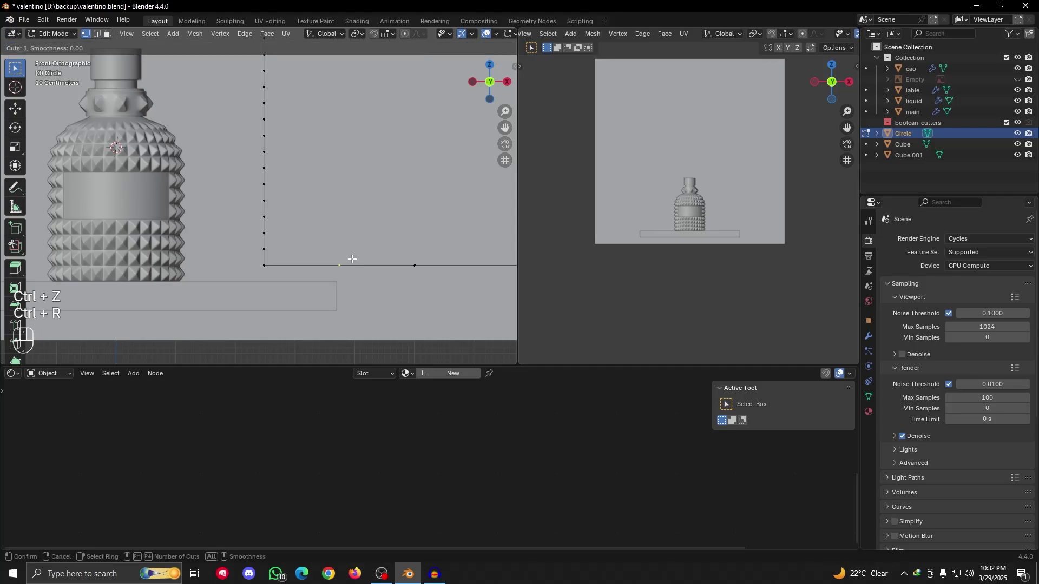
text(7)
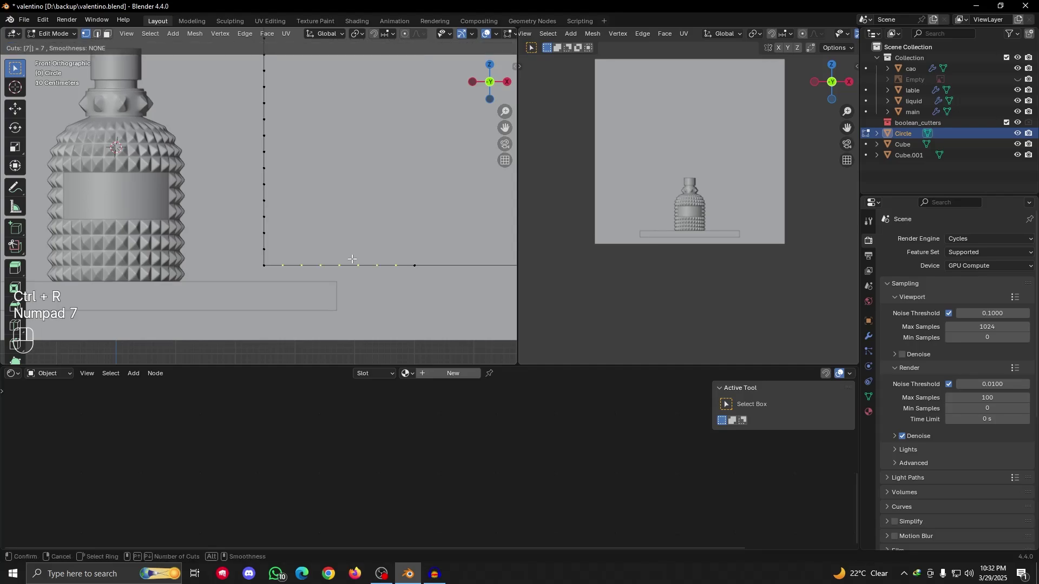
click(352, 259)
alt+click(352, 261)
Add 7 evenly spaced loop cuts to the right half of the arch's bottom edge
shift+middle_drag(470, 268, 355, 264)
key(ctrl+r)
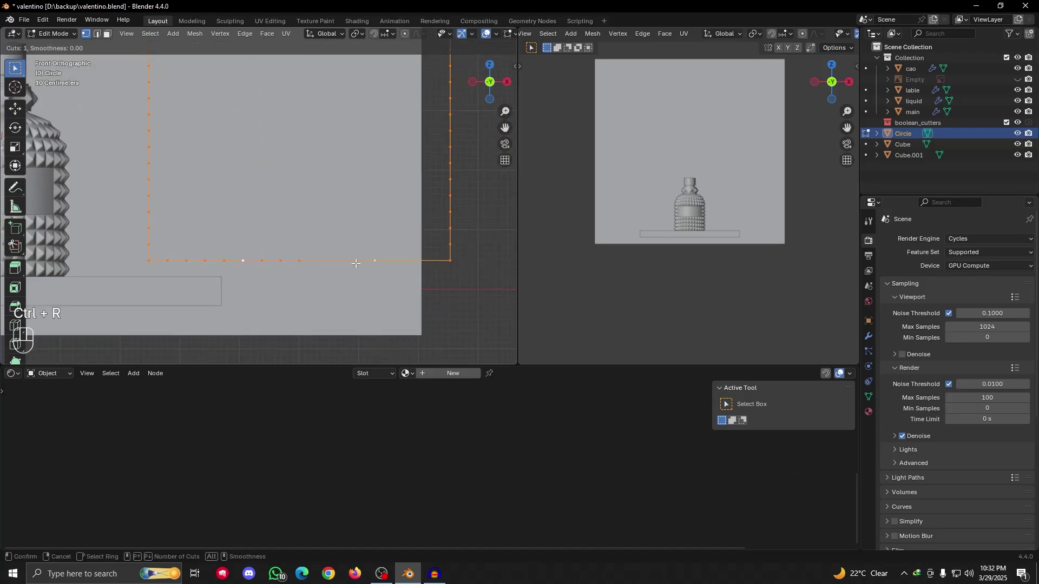
click(355, 263)
key(KP_7)
scroll(359, 267, down, 4)
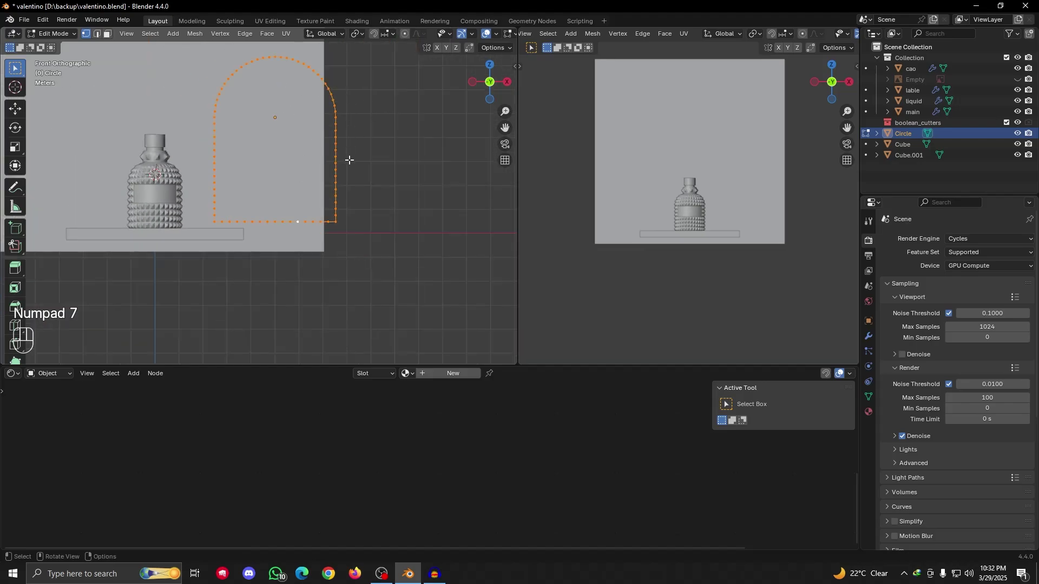
scroll(342, 173, down, 1)
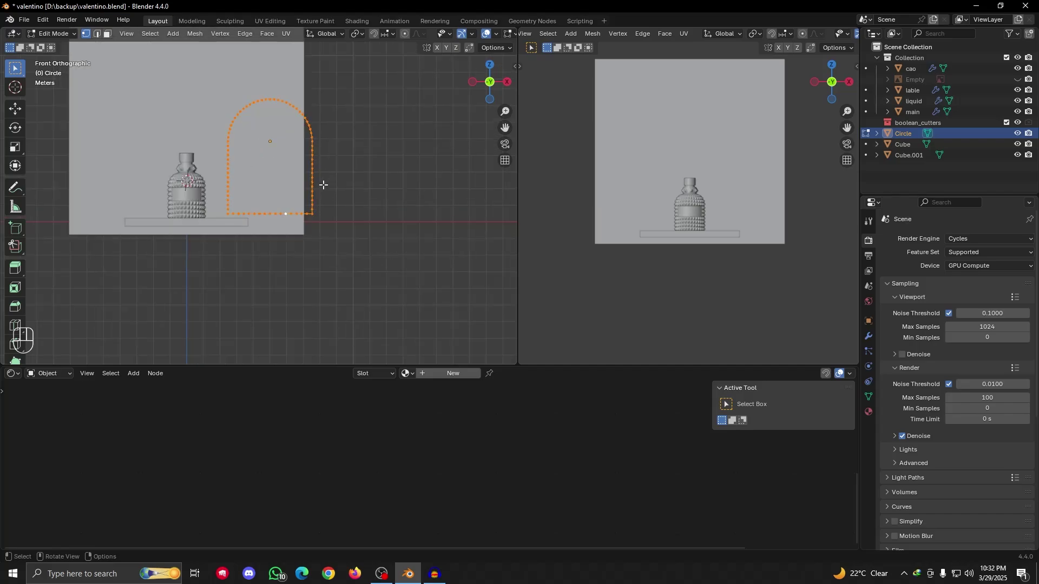
Fill the closed arch outline with a face and recalculate its normals to the inside
scroll(259, 113, up, 3)
scroll(306, 159, down, 3)
shift+middle_drag(314, 163, 342, 213)
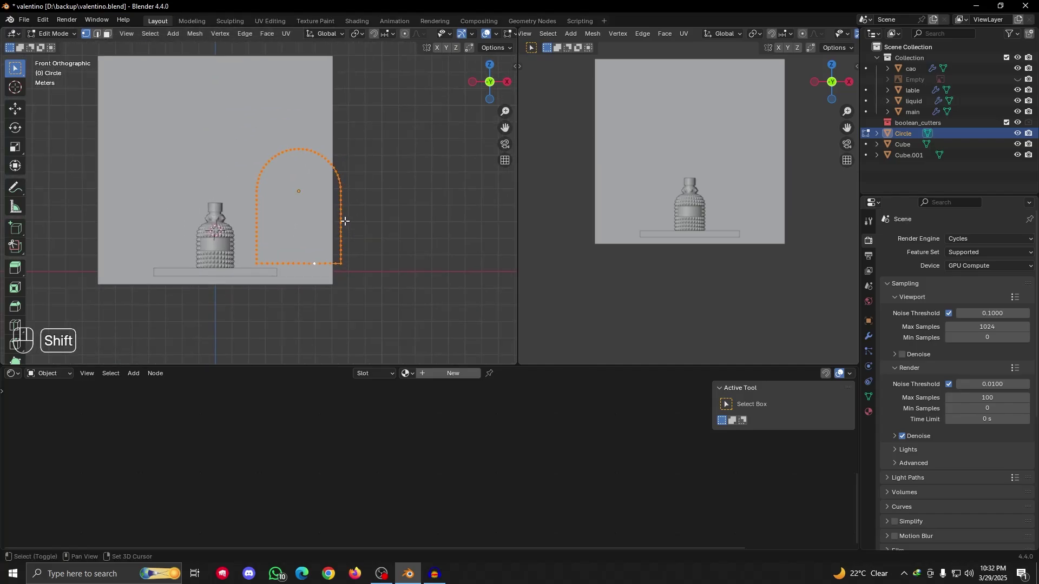
scroll(325, 217, up, 3)
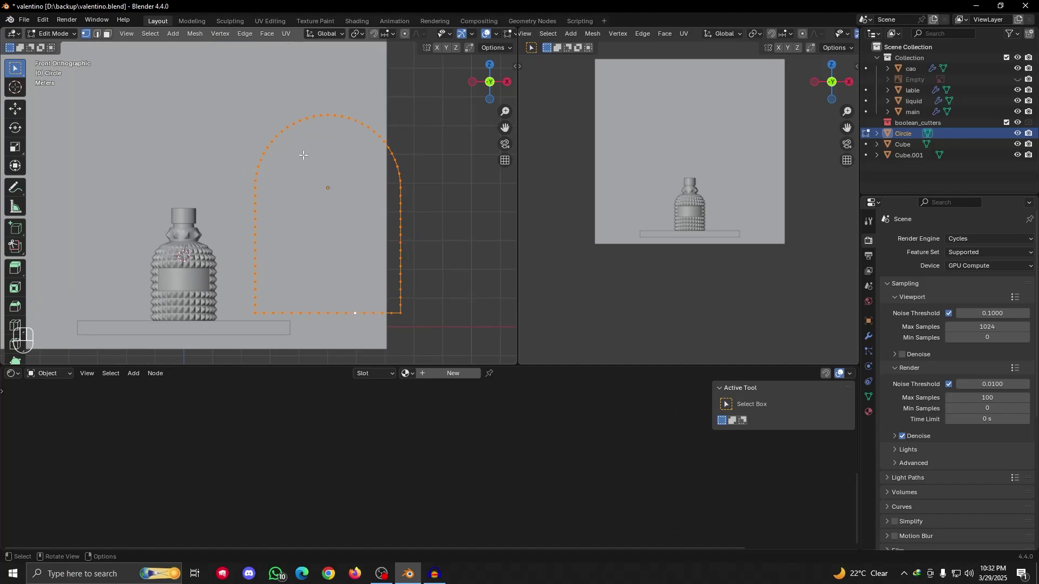
scroll(385, 184, down, 2)
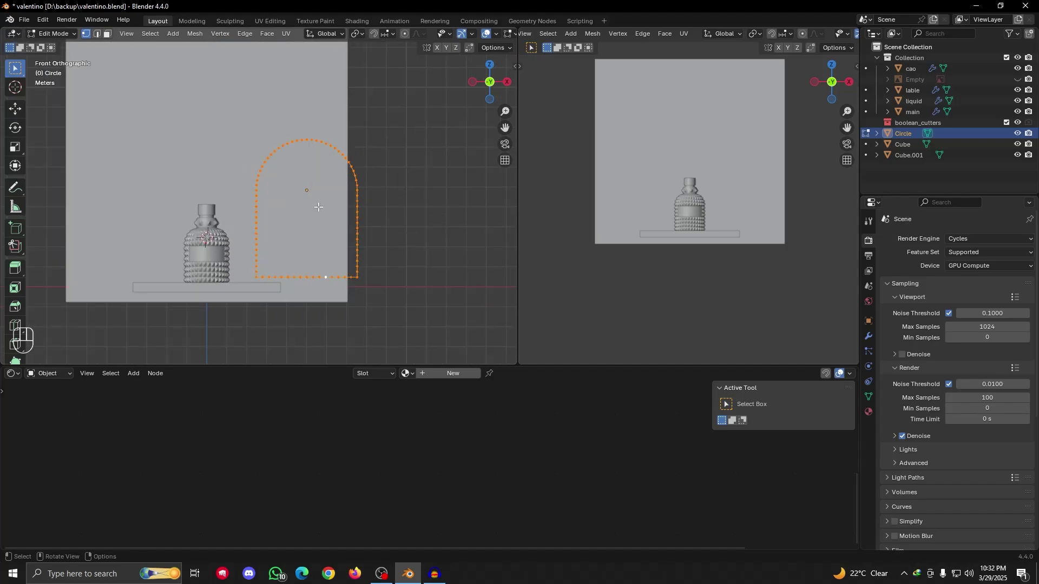
shift+middle_drag(367, 243, 302, 213)
key(Tab)
key(Tab)
key(f)
key(shift+n)
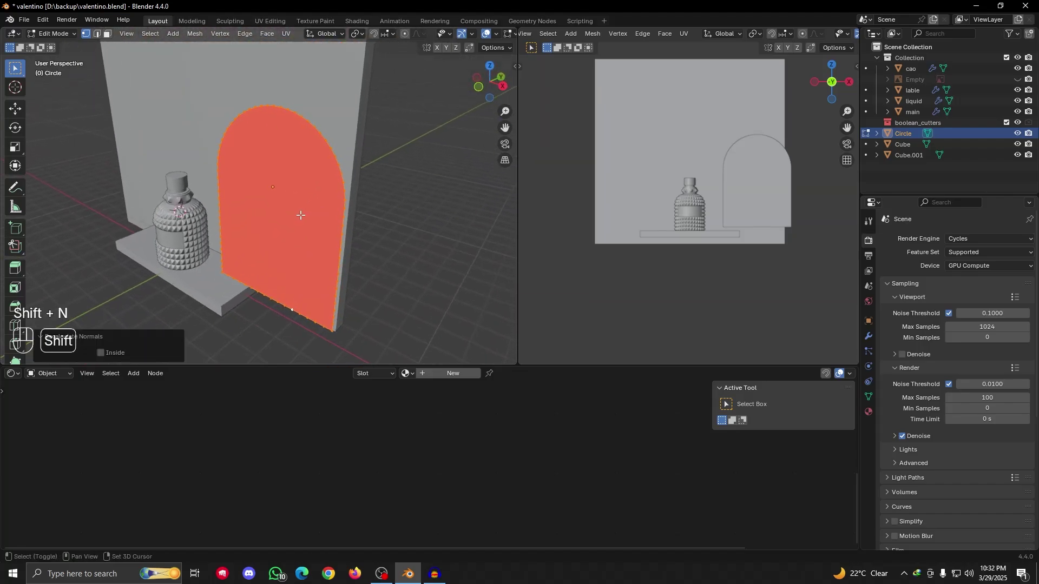
click(101, 353)
Move the arch about -4.97 m along the X axis to centre it on the bottle in front view
scroll(273, 230, down, 3)
alt+drag(270, 230, 323, 214)
key(Tab)
key(grave)
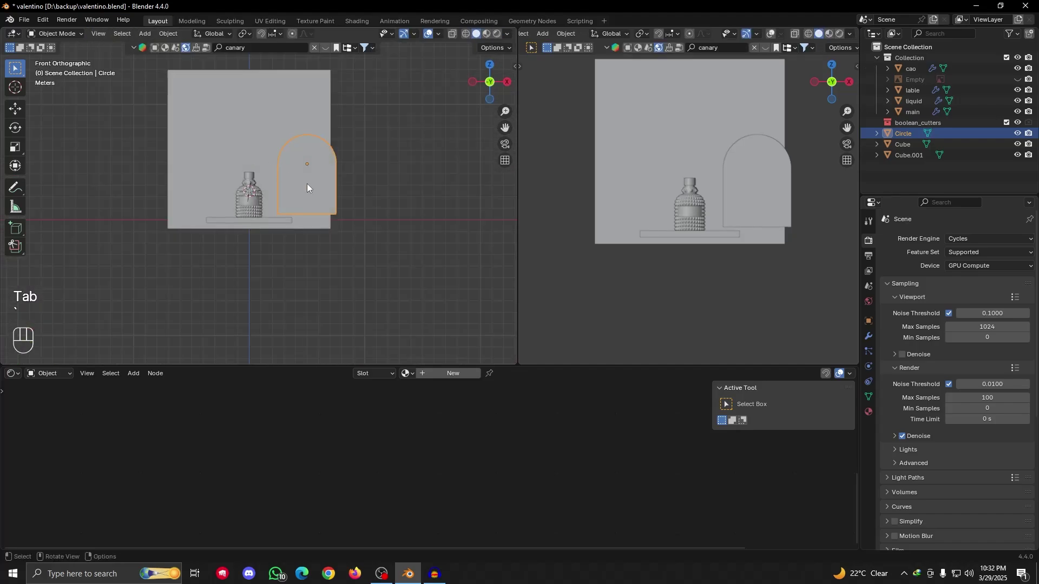
scroll(306, 187, up, 2)
key(g)
key(x)
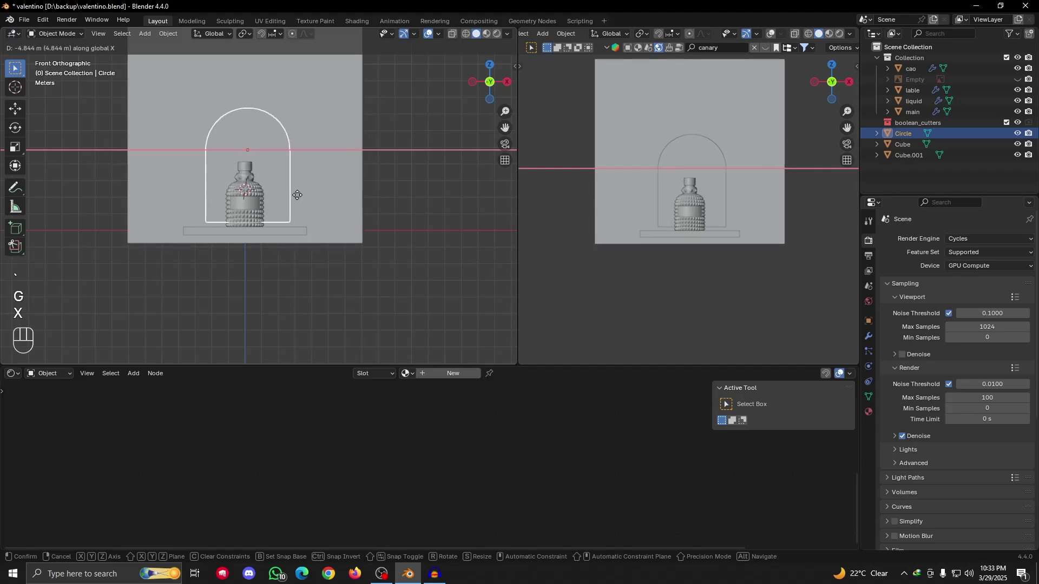
click(298, 197)
Lower the arch along the Z axis until its bottom edge meets the top of the shelf
scroll(301, 222, up, 3)
key(g)
key(z)
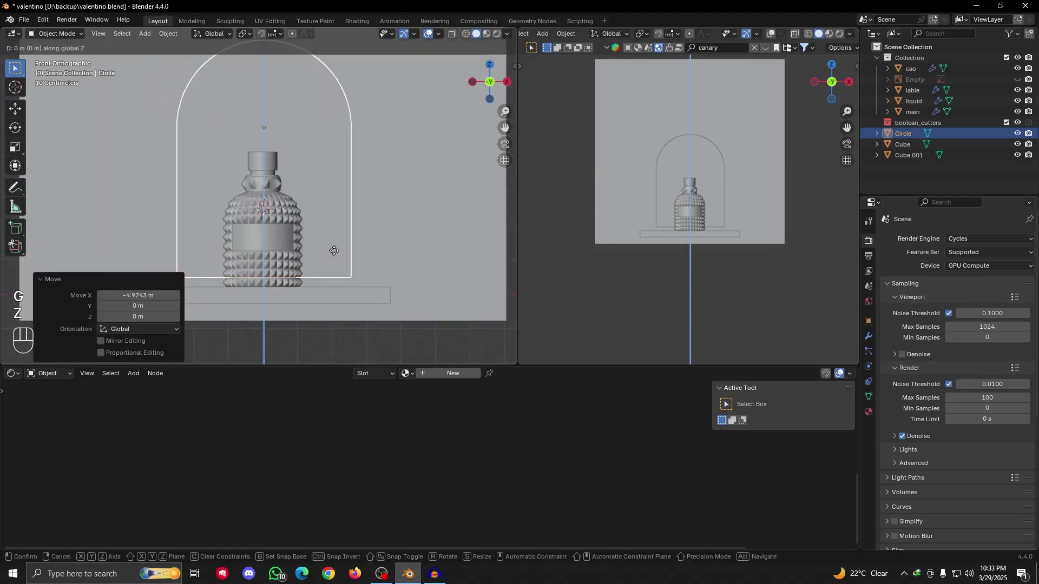
click(336, 262)
Extrude the arch face about 1.1 m to turn it into a solid block
alt+drag(336, 262, 372, 224)
key(Tab)
key(e)
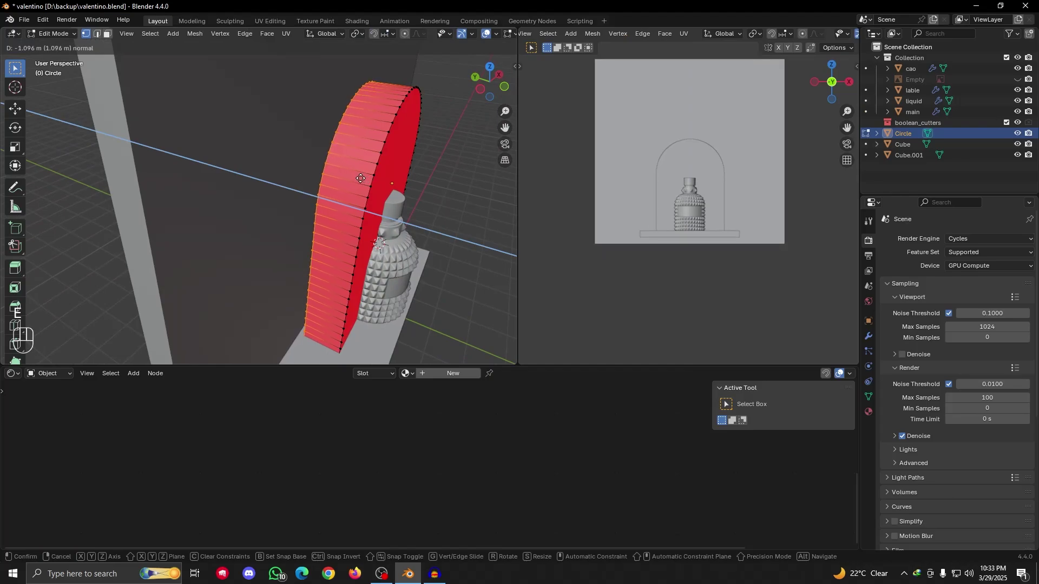
click(365, 179)
key(Tab)
Move the arch block along the Y axis so that it intersects the back panel
alt+drag(364, 179, 297, 177)
right_click(313, 171)
click(312, 171)
key(g)
key(y)
click(321, 167)
Select the arch block's whole mesh and recalculate its normals to face outside
key(Tab)
key(a)
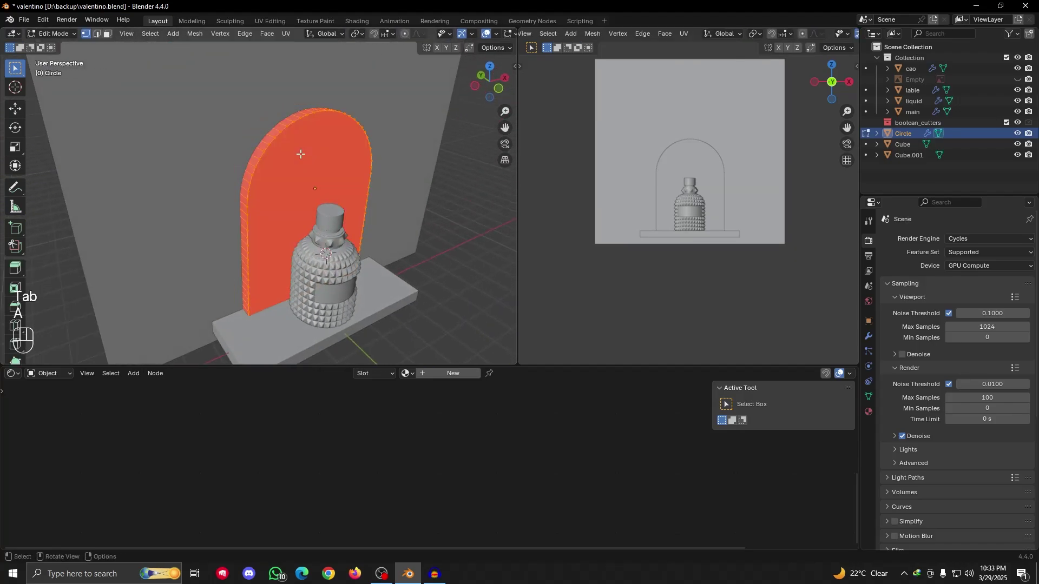
key(shift+b)
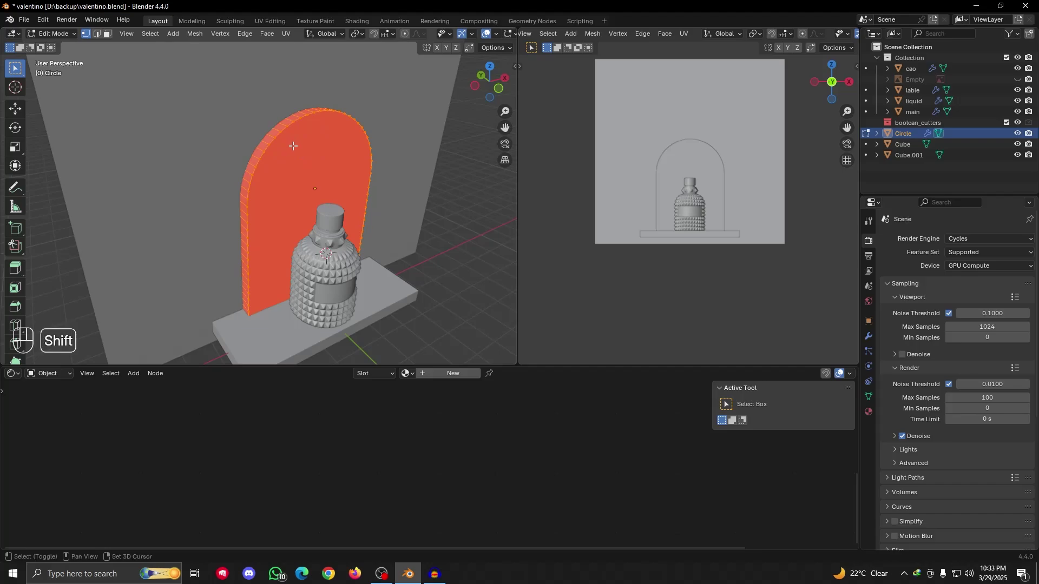
key(shift+n)
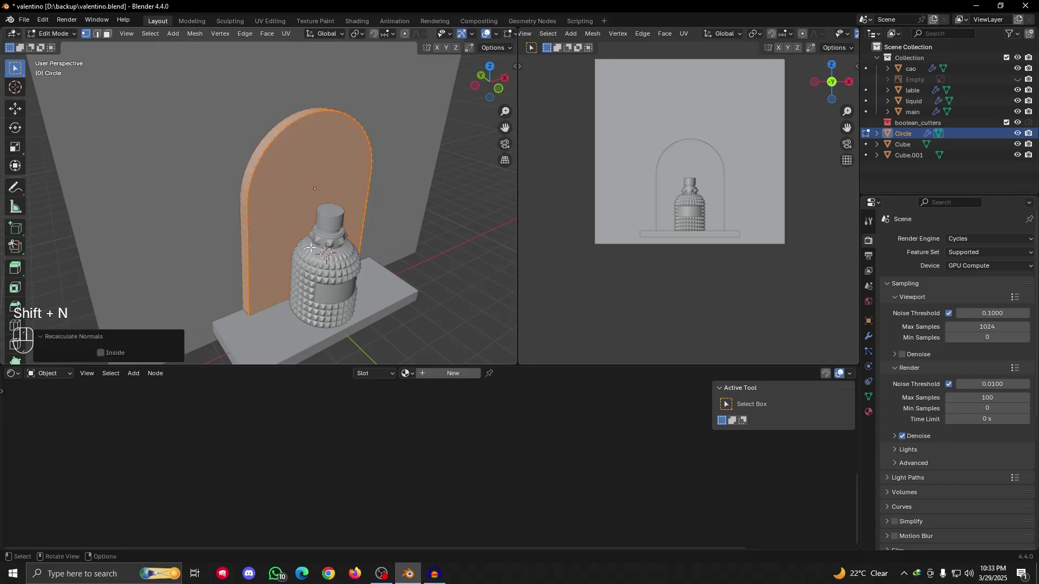
middle_drag(311, 248, 260, 235)
key(Tab)
Select the back panel together with the arch block and bring up the sidebar's Boolean operations
scroll(208, 174, down, 1)
scroll(208, 174, up, 3)
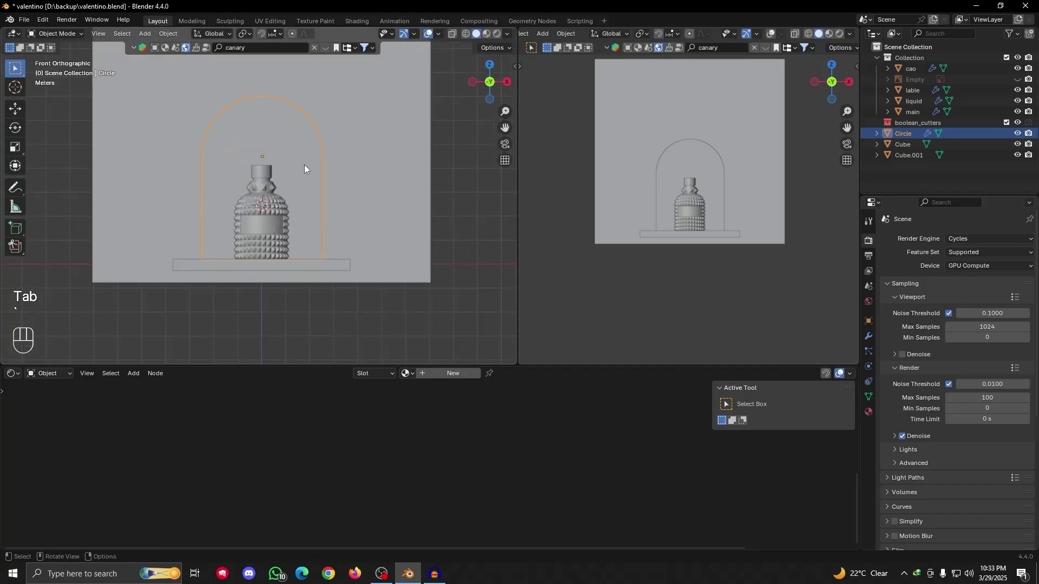
middle_drag(304, 164, 329, 145)
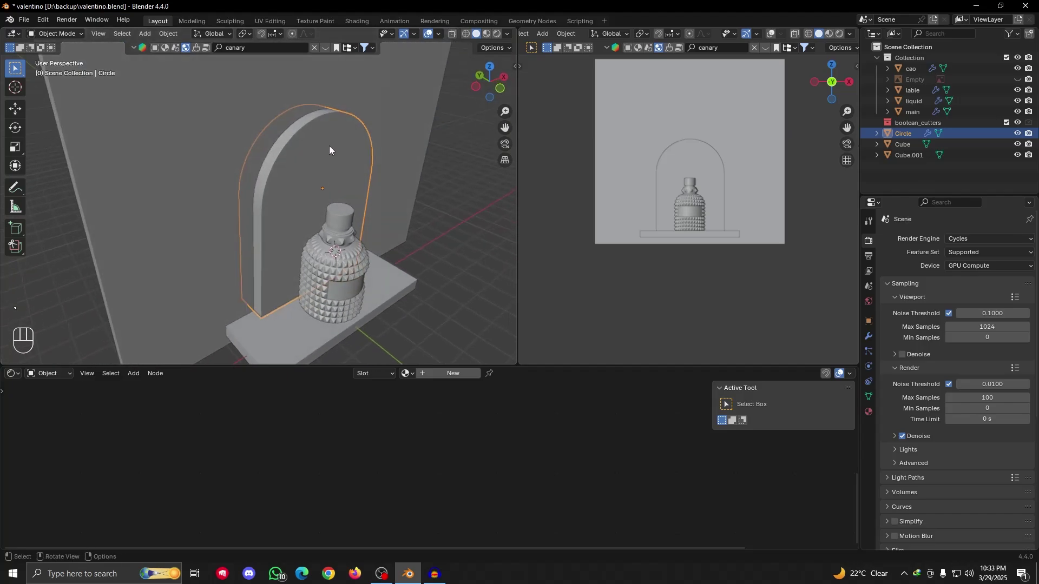
shift+click(384, 85)
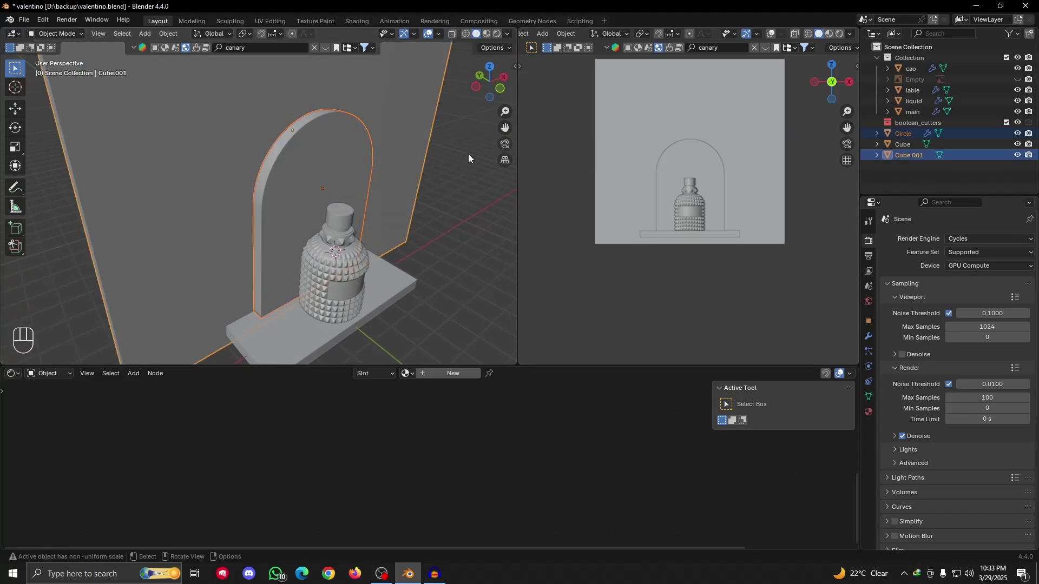
key(n)
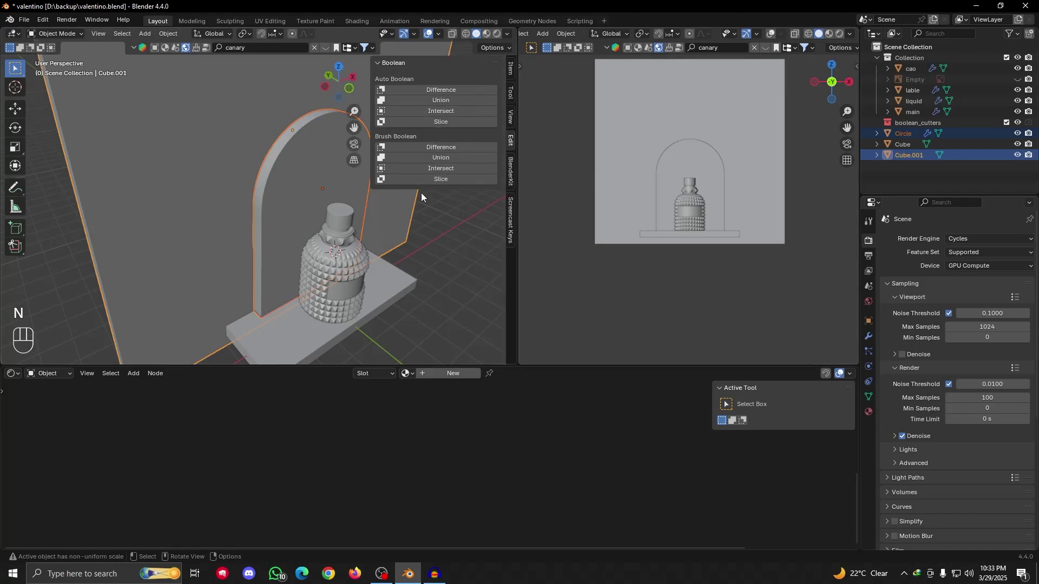
click(511, 120)
click(511, 142)
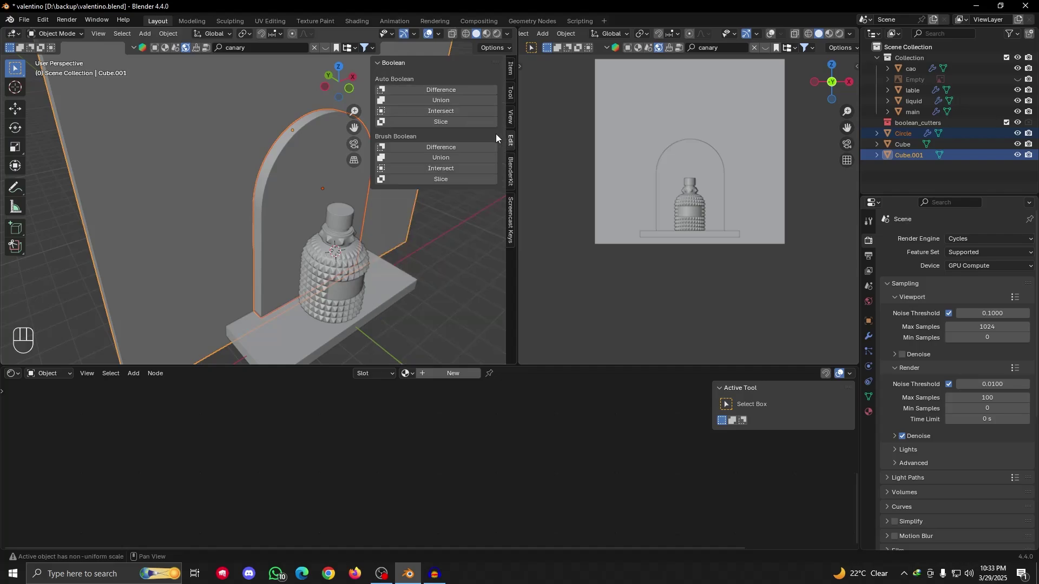
click(375, 63)
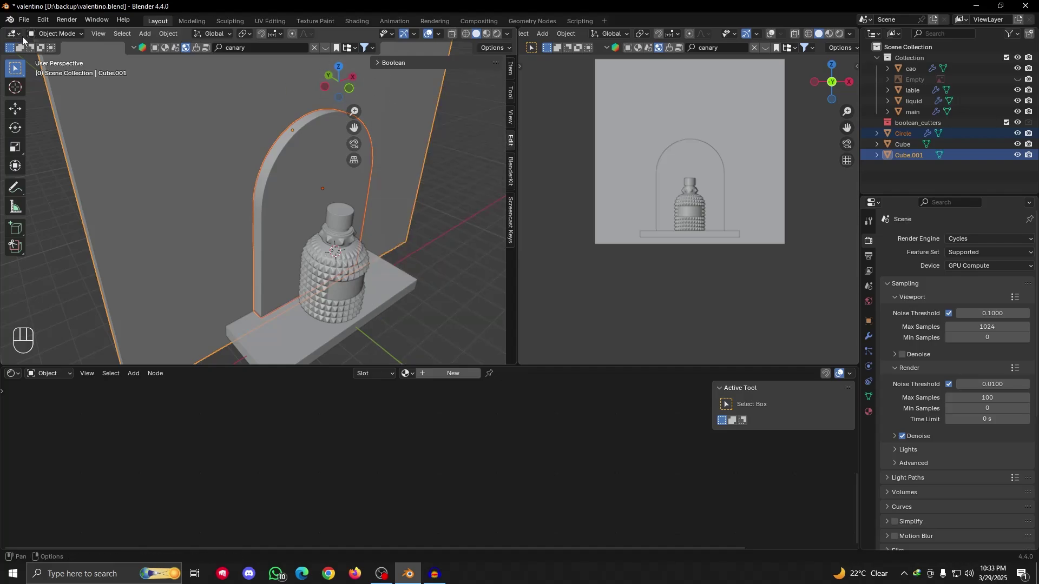
Look up the Bool Tool add-on in the add-on preferences and close the preferences
click(42, 20)
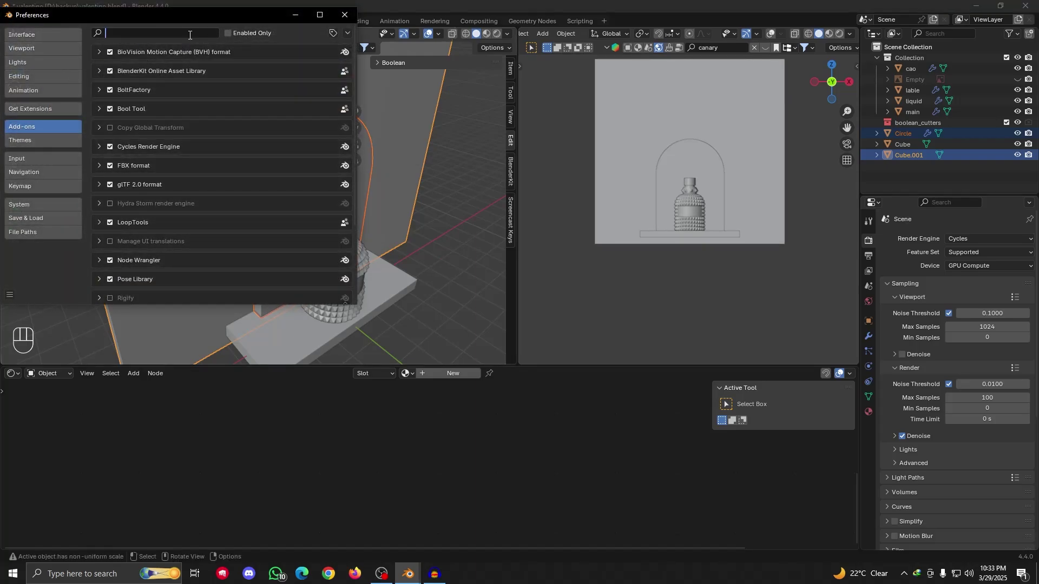
text(bol)
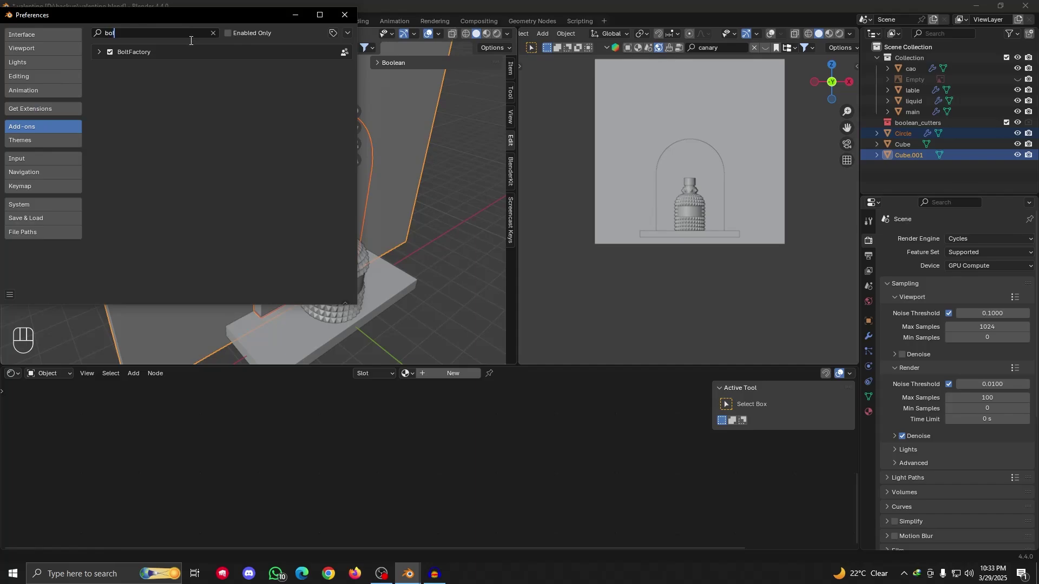
key(BackSpace)
text(o)
click(345, 15)
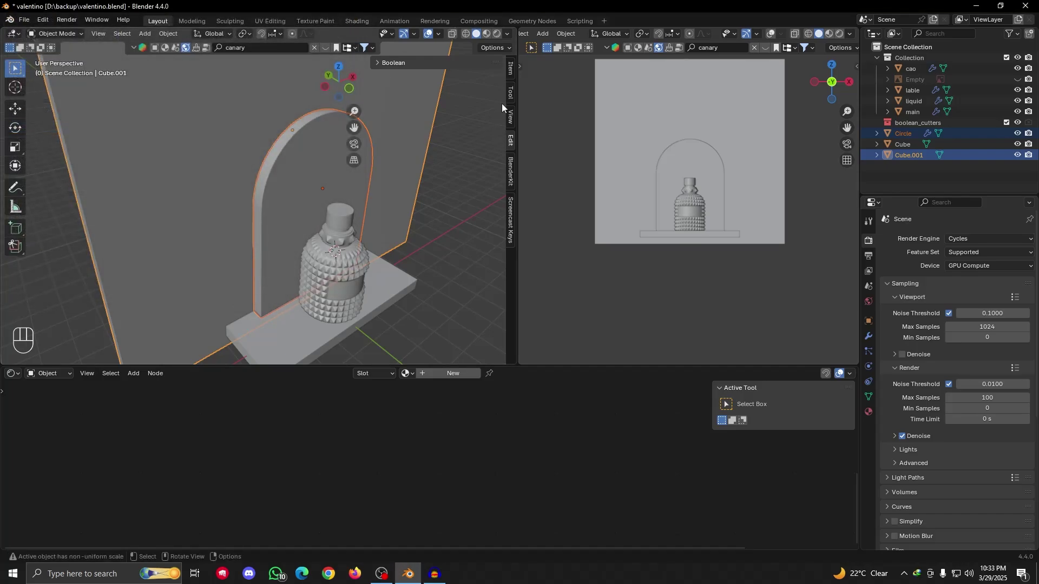
Cut the arch block out of the back panel with a Brush Boolean Difference, keeping the panel as the active object
click(379, 63)
click(290, 172)
scroll(290, 169, down, 4)
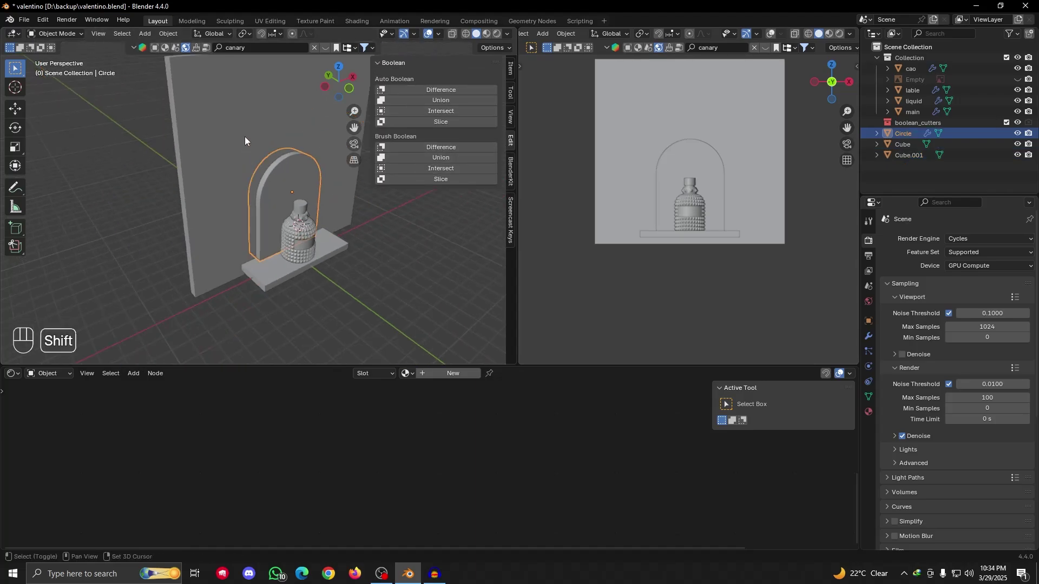
shift+middle_drag(255, 124, 259, 163)
shift+click(243, 153)
scroll(290, 183, up, 4)
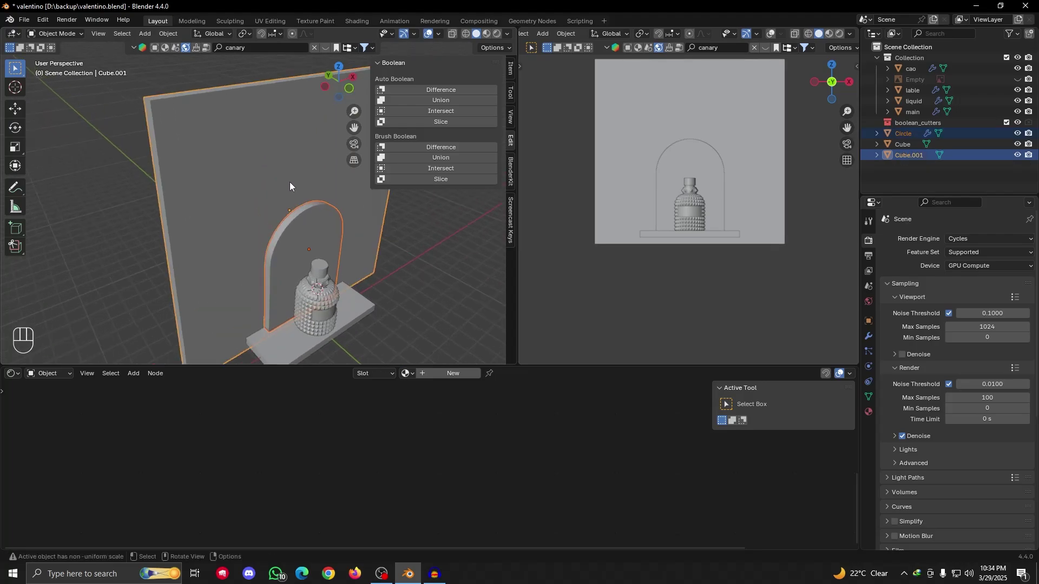
click(442, 148)
Examine the arched opening in the back panel behind the bottle from several angles and distances
scroll(311, 256, down, 4)
middle_drag(309, 258, 292, 239)
scroll(279, 275, up, 4)
middle_drag(278, 275, 286, 345)
key(Tab)
key(Tab)
click(323, 330)
scroll(677, 191, up, 3)
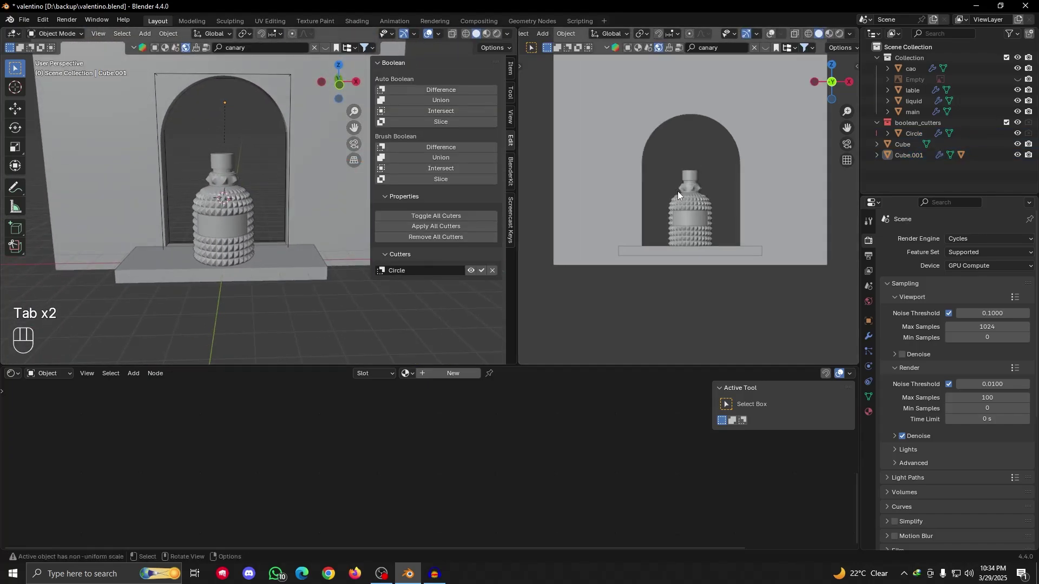
scroll(248, 269, down, 4)
mouse_move(248, 274)
middle_down()
mouse_move(288, 281)
mouse_move(265, 277)
middle_up()
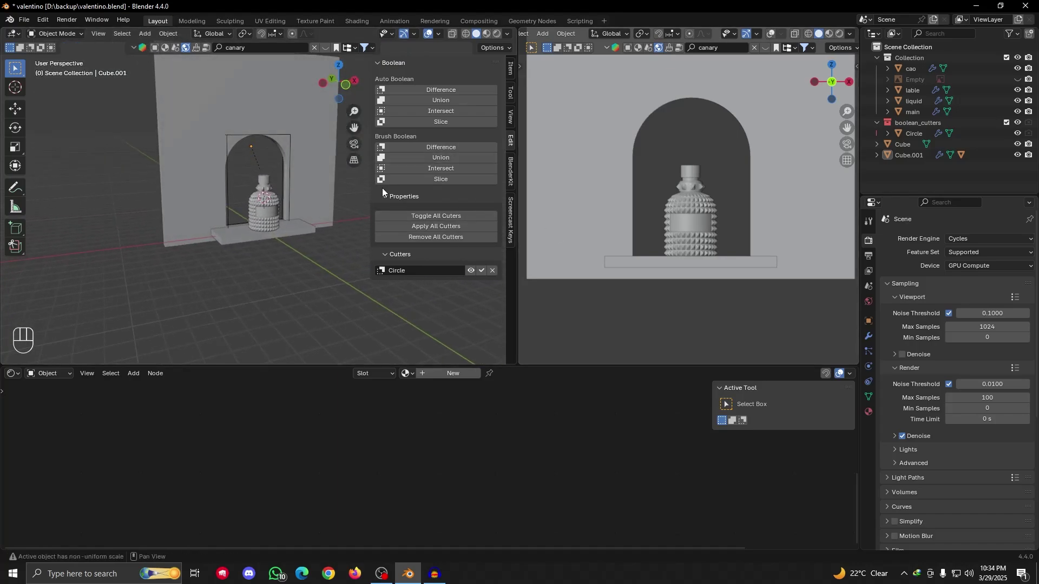
Extend the back panel below the shelf by moving its bottom face down about 2.9 m along Z
scroll(253, 248, down, 3)
alt+drag(270, 240, 249, 193)
scroll(235, 220, up, 4)
key(Tab)
click(107, 34)
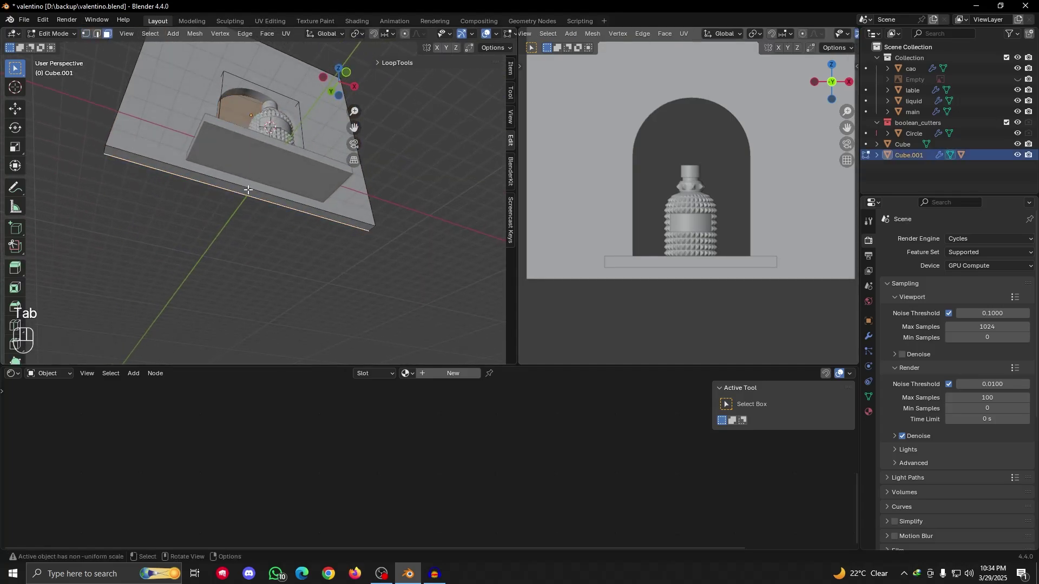
click(248, 191)
key(g)
key(z)
click(247, 242)
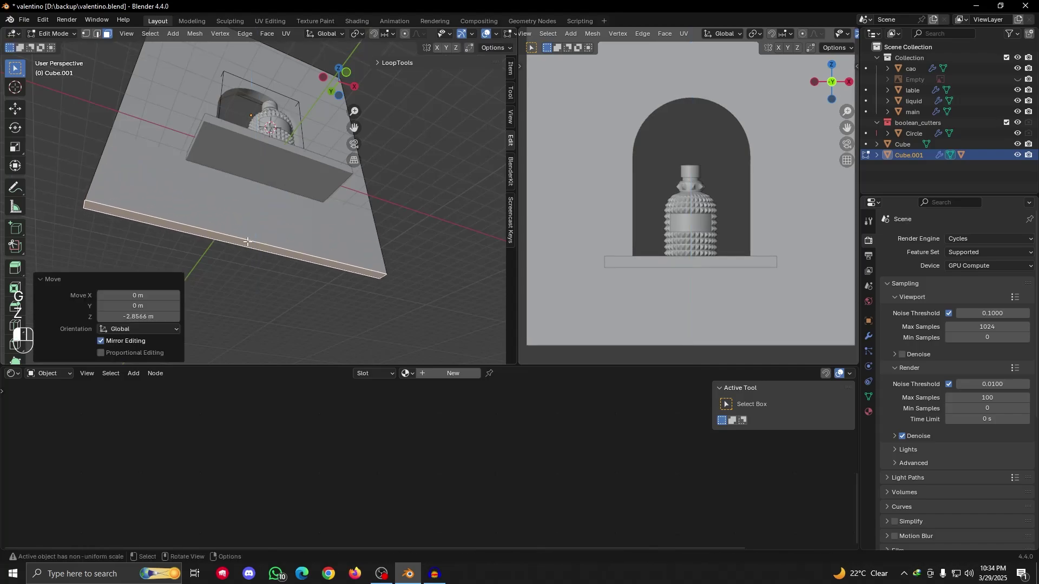
key(Tab)
Hide the sidebar and show the second viewport in rendered shading from an angled view of the display
alt+drag(687, 216, 706, 231)
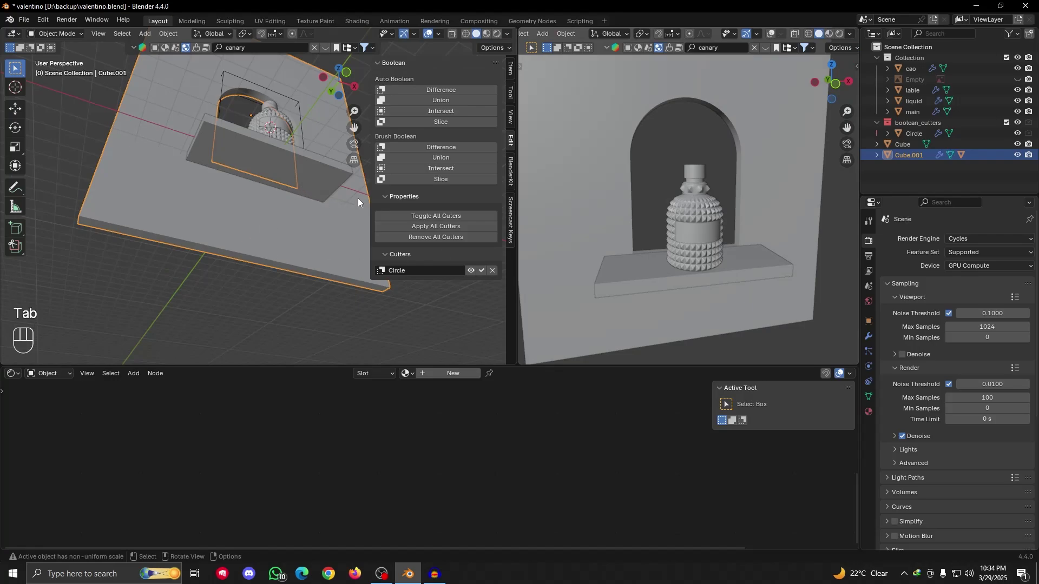
key(m)
key(n)
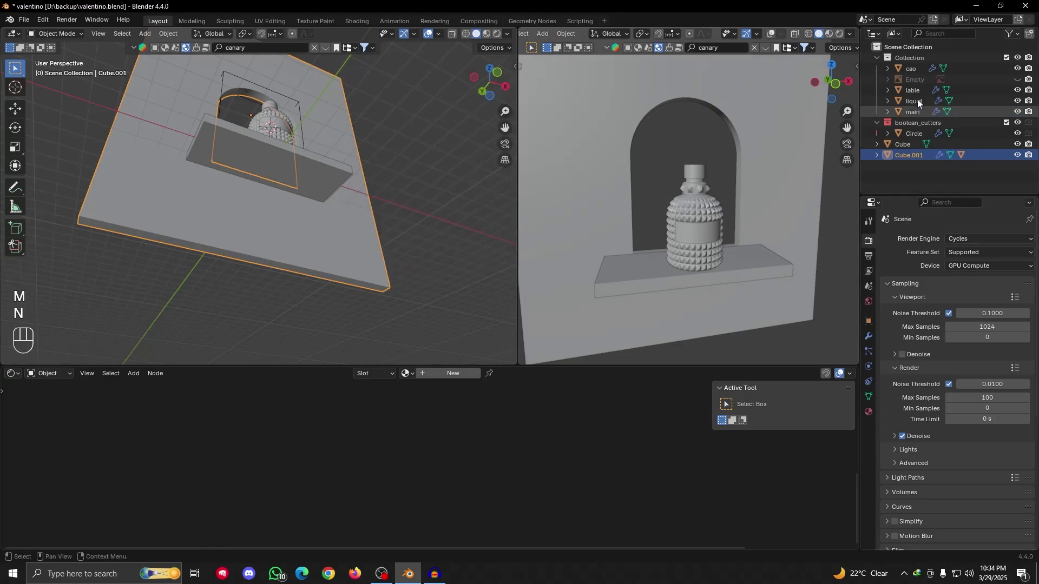
click(840, 33)
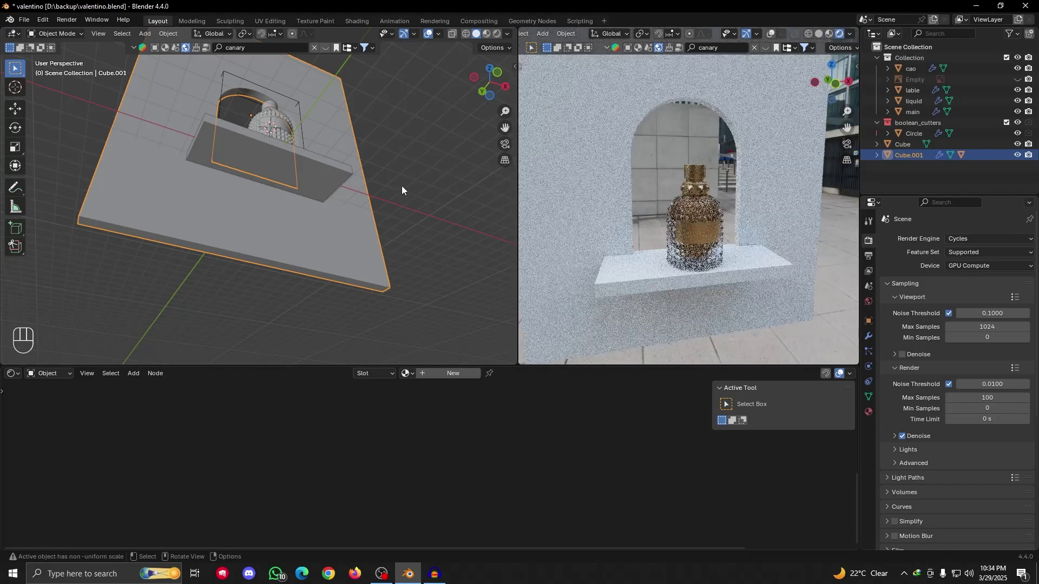
Save the file and remove the image texture from the Canary Wharf world's background color
alt+drag(401, 190, 410, 192)
key(ctrl+s)
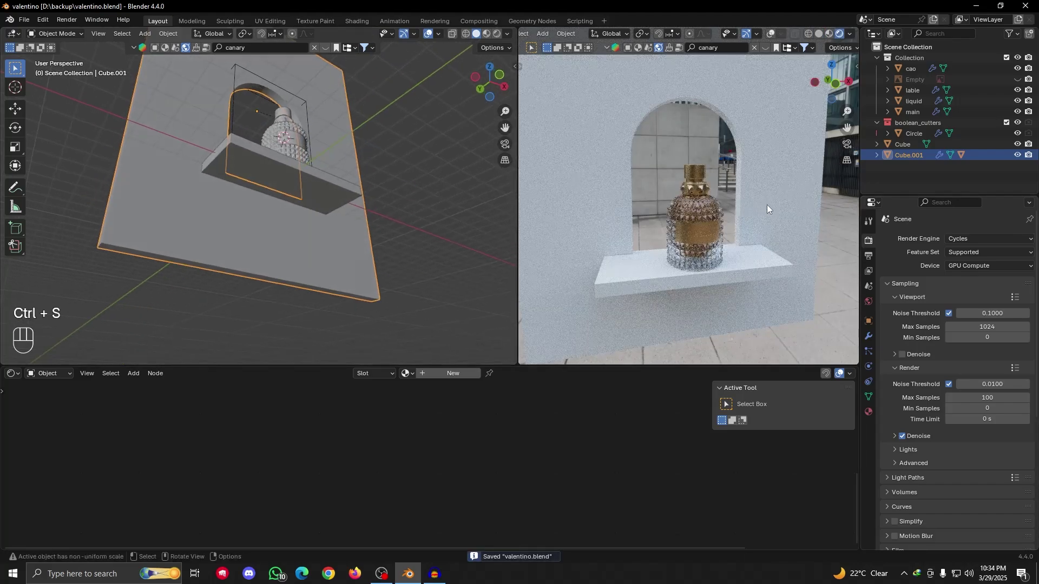
alt+drag(852, 141, 576, 264)
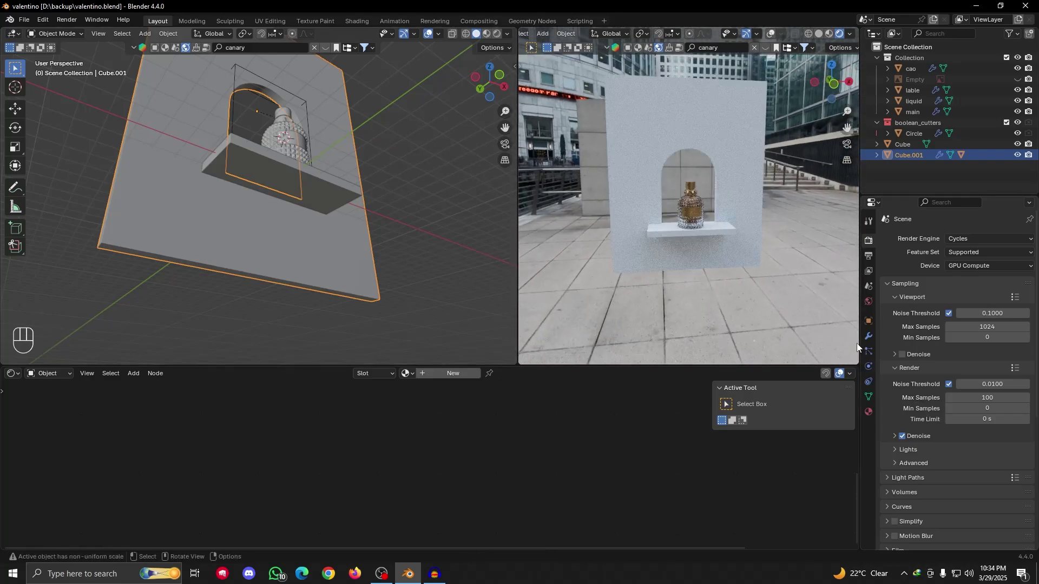
click(866, 300)
click(947, 309)
click(974, 330)
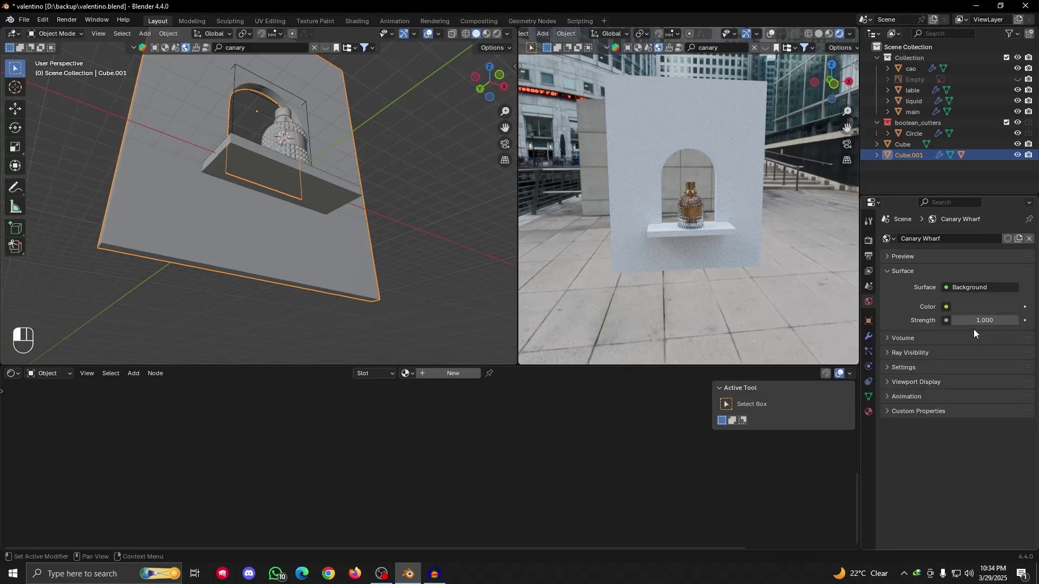
Search the HDR library for "brown" and load Brown Photostudio 01 at 4096 resolution as the world environment
click(187, 47)
click(250, 48)
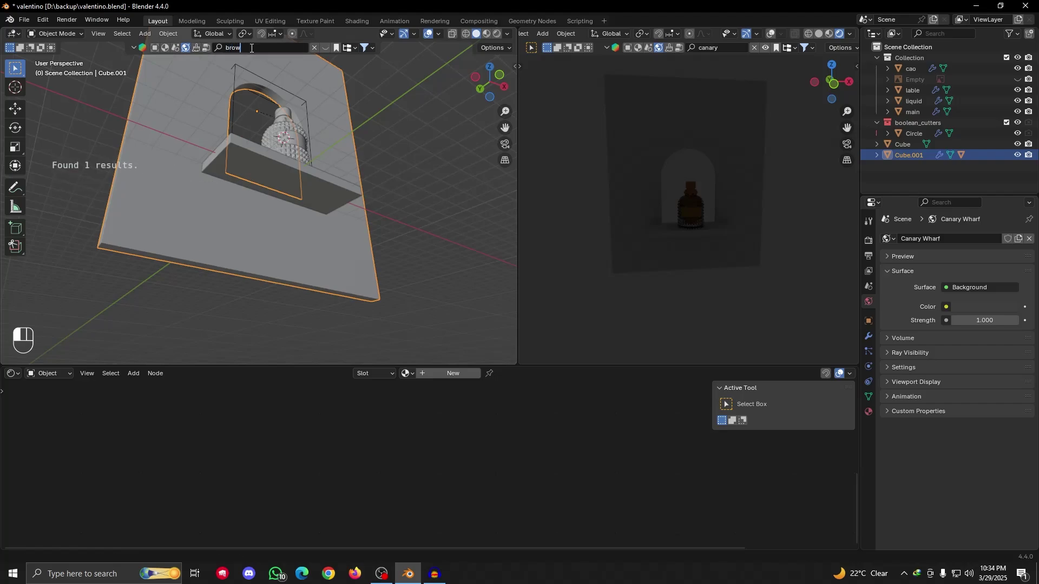
text(brown)
key(Return)
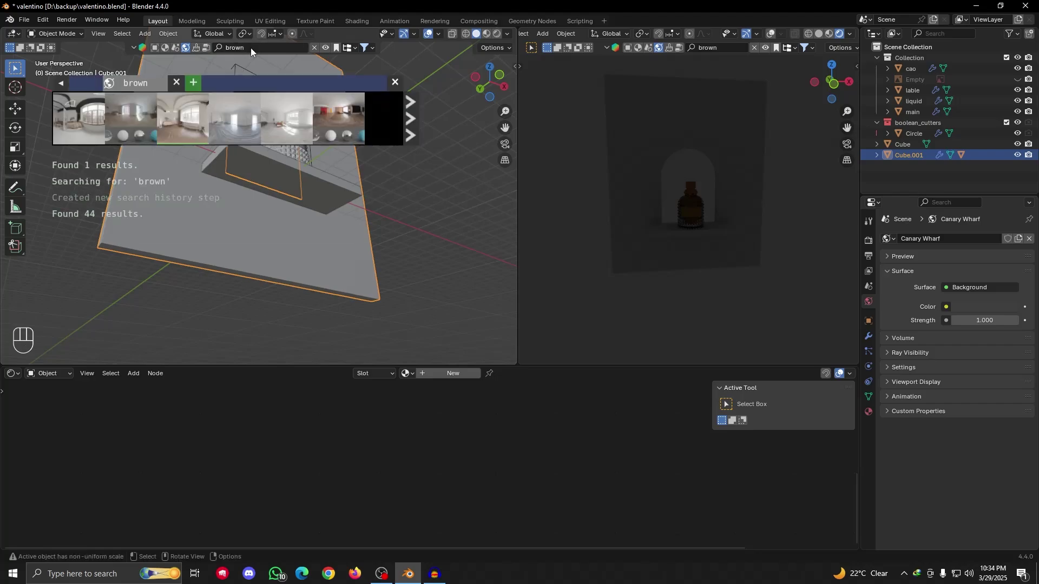
click(174, 102)
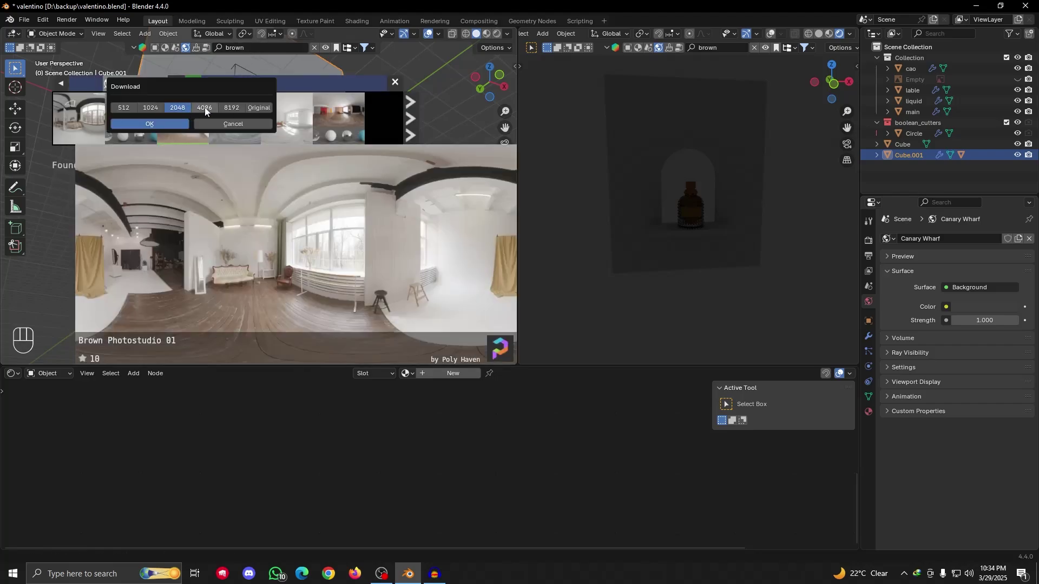
click(173, 125)
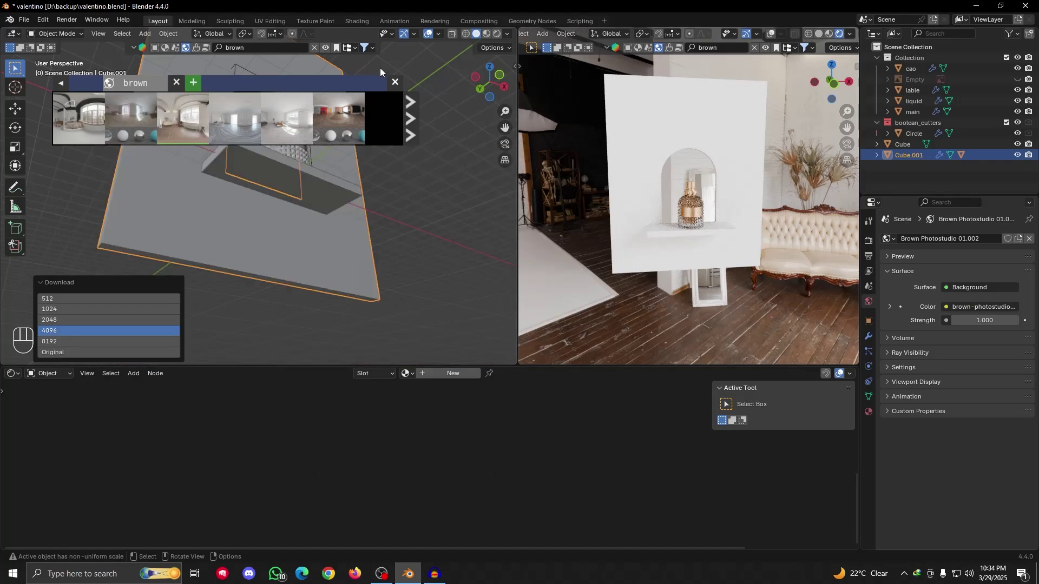
click(395, 82)
Add a camera aligned to a low front view of the bottle in the arch and show the rendered viewport through it
click(843, 140)
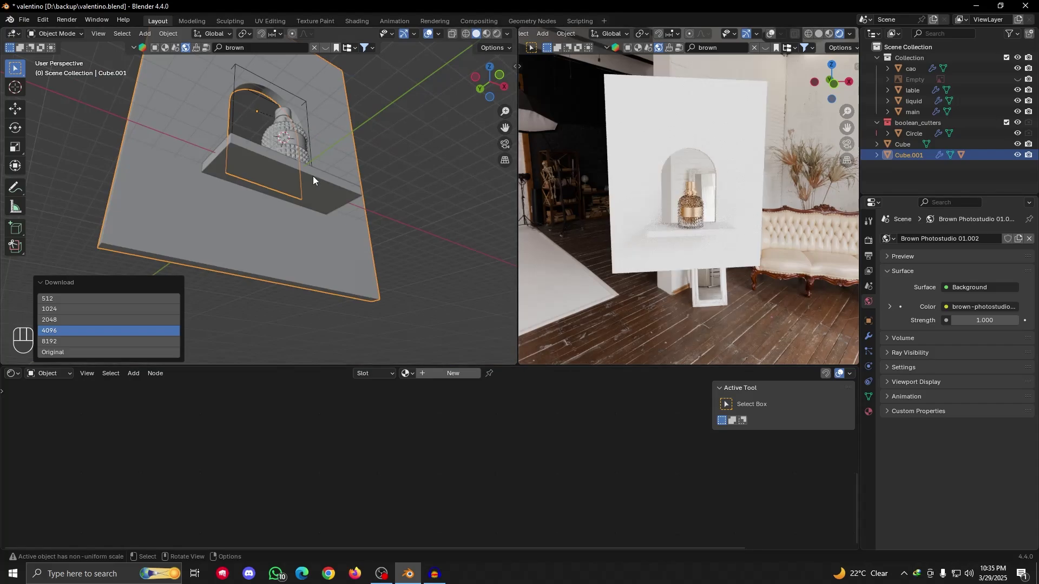
middle_drag(314, 179, 322, 212)
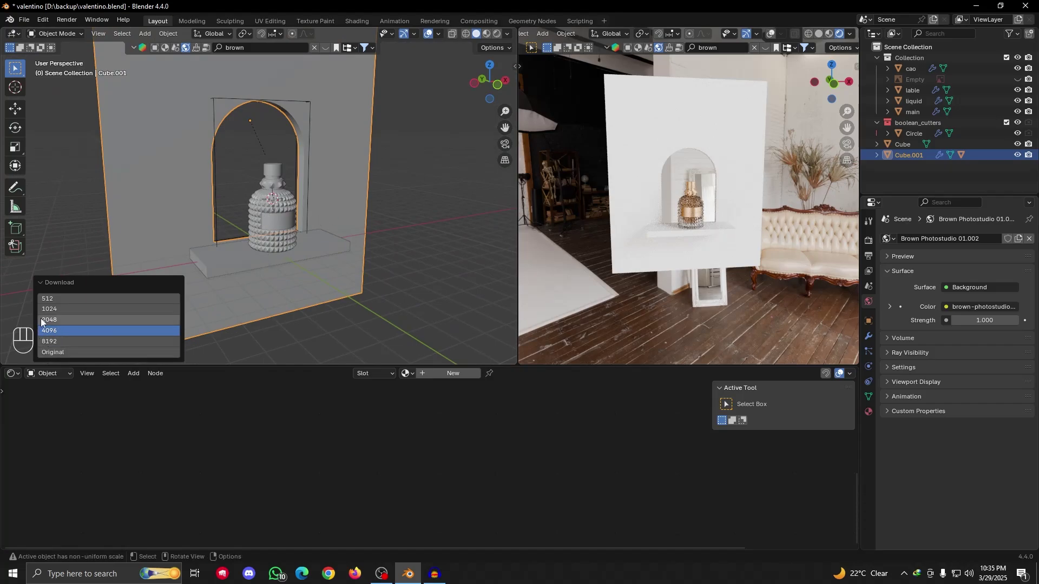
click(39, 282)
scroll(303, 255, down, 2)
middle_drag(323, 332, 312, 324)
click(311, 323)
alt+drag(312, 323, 332, 324)
scroll(303, 299, up, 3)
alt+drag(333, 323, 319, 296)
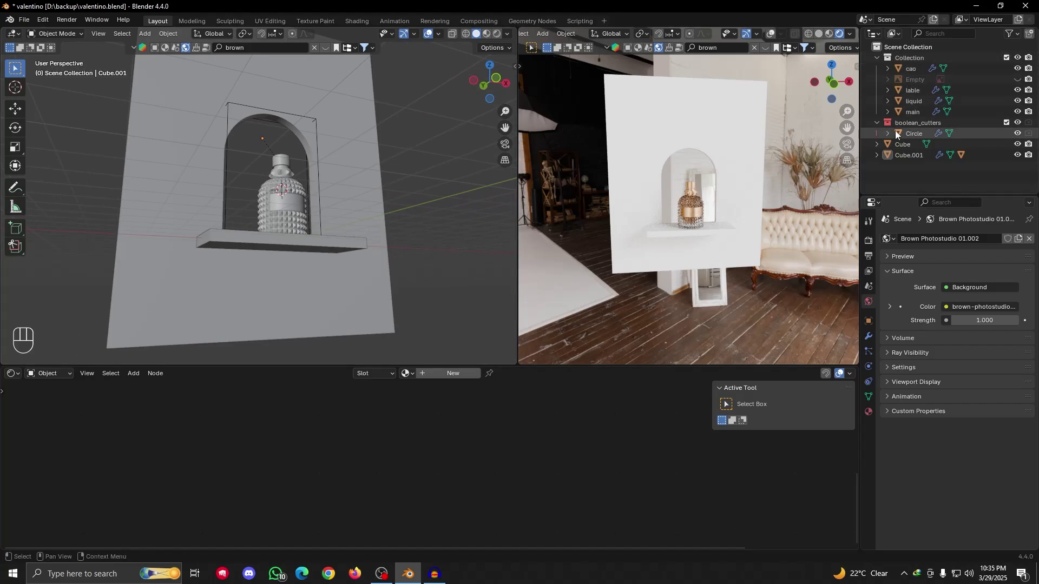
click(897, 47)
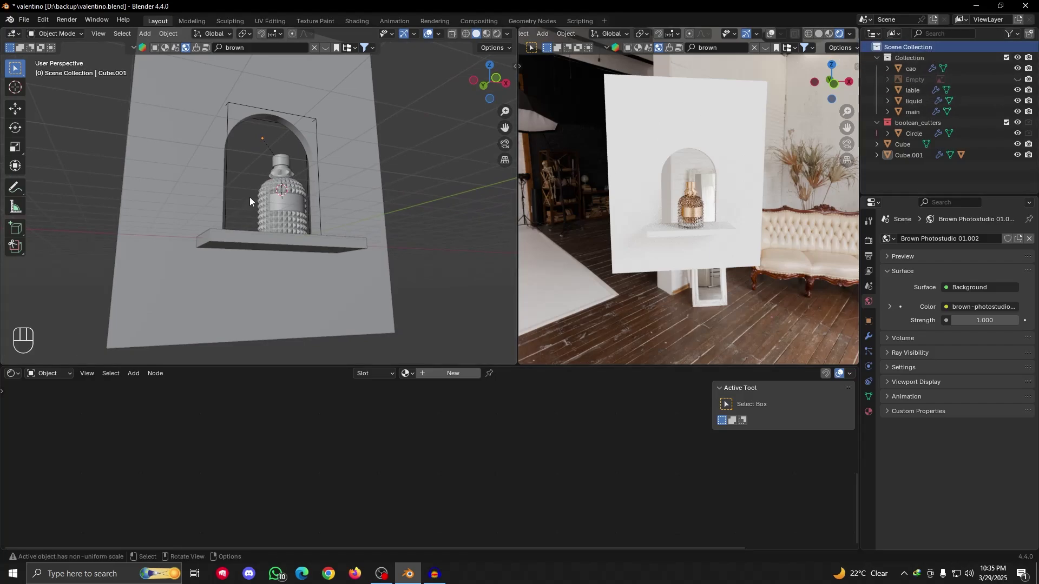
key(shift+a)
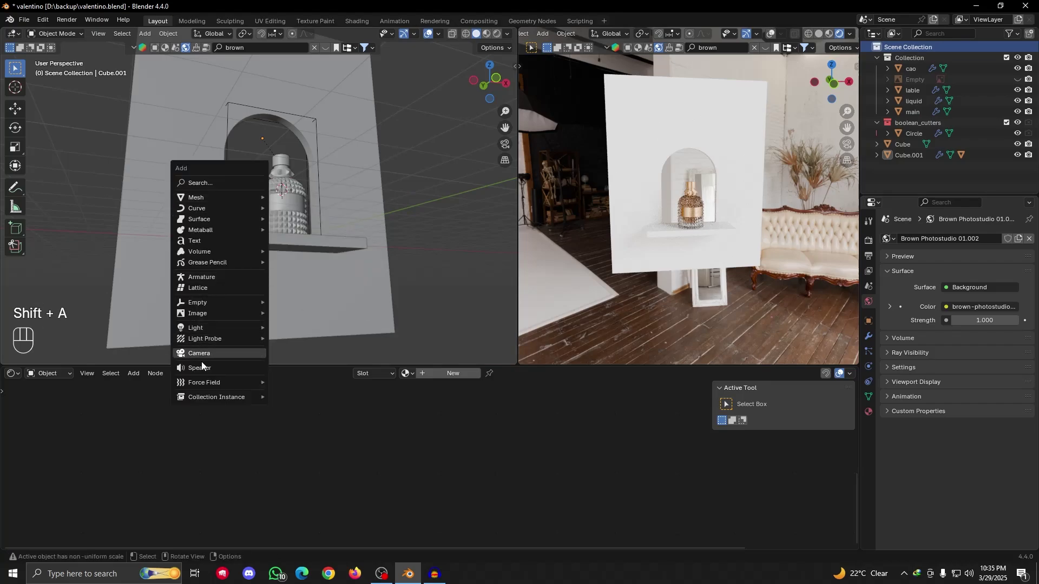
click(219, 341)
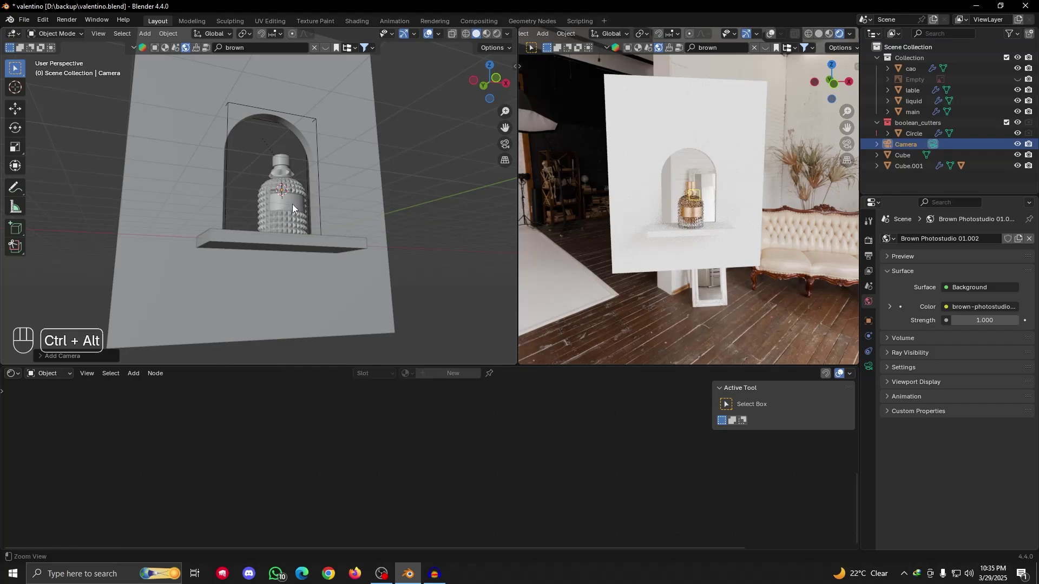
key(ctrl+alt+KP_0)
click(848, 144)
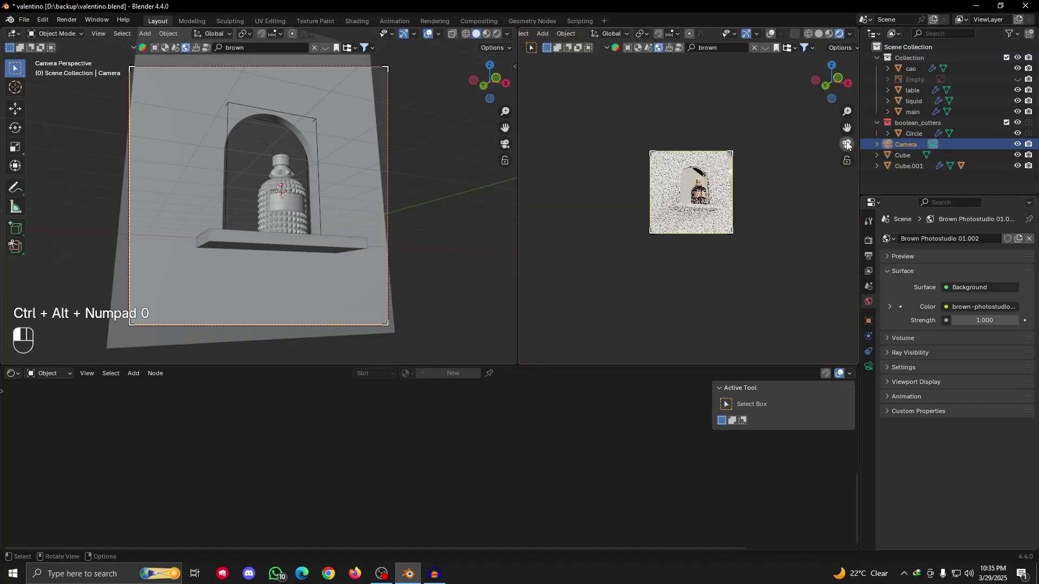
click(99, 34)
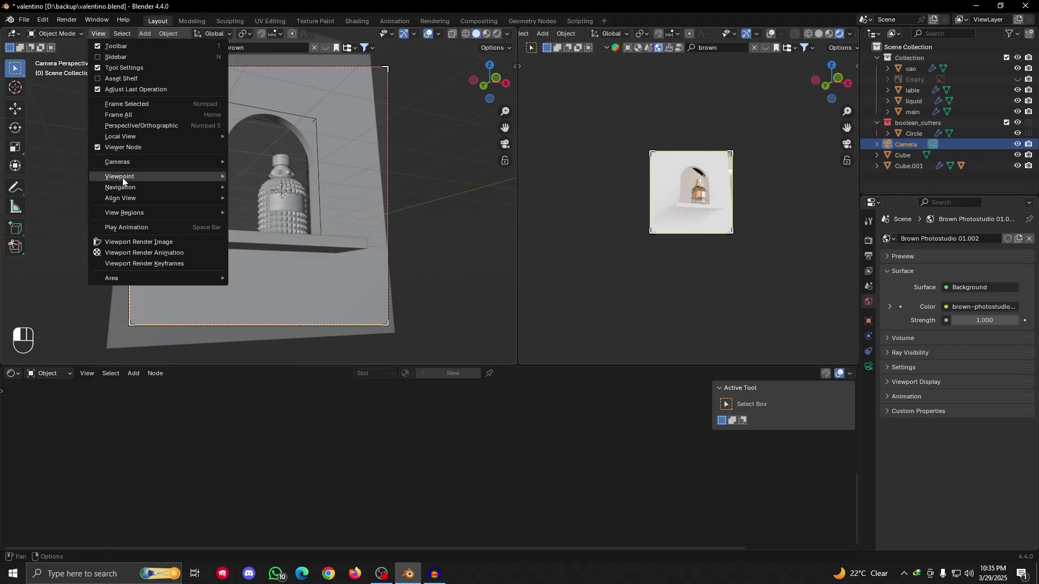
mouse_move(162, 212)
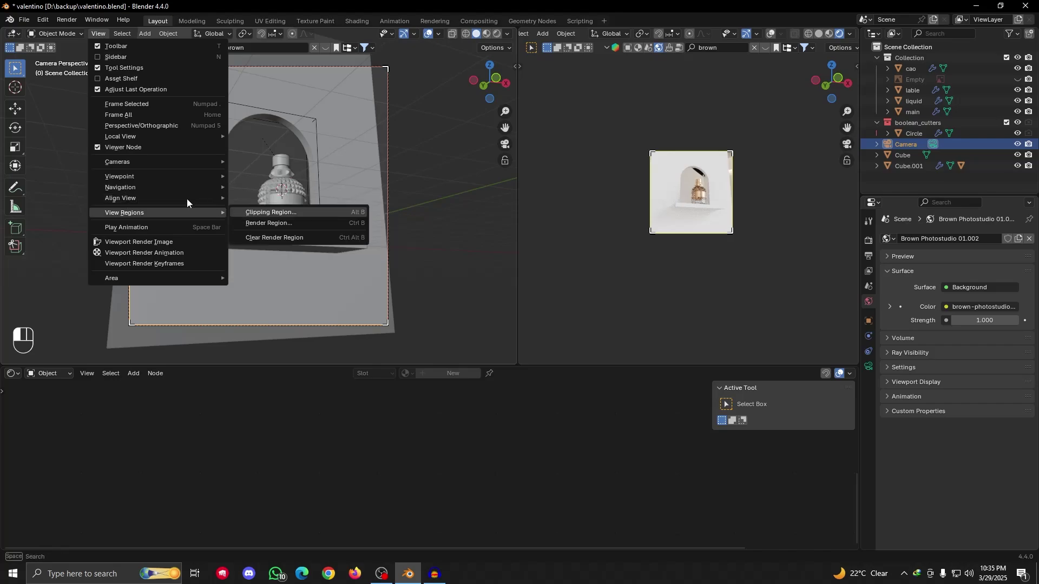
mouse_move(180, 197)
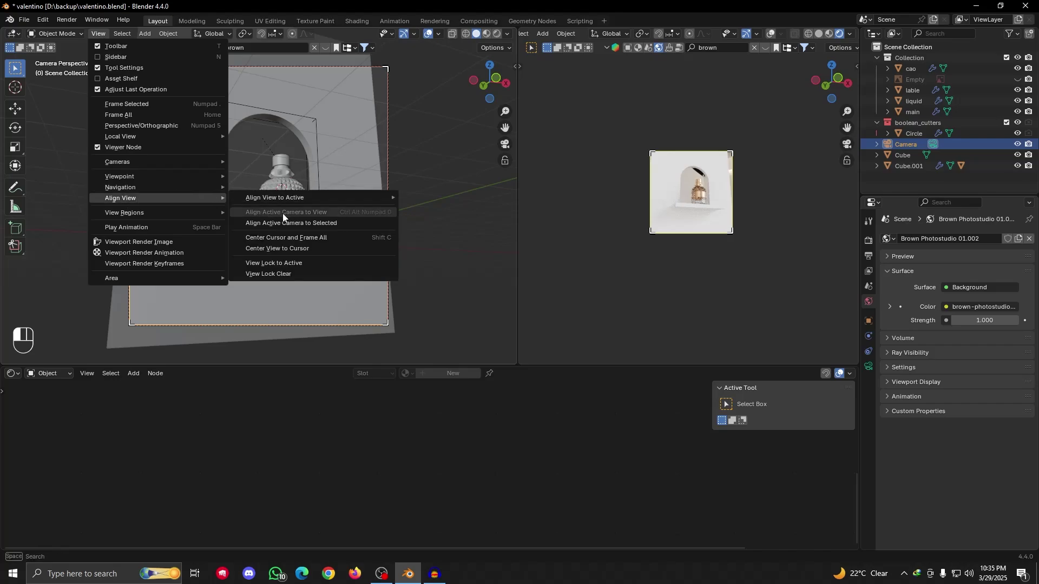
click(372, 223)
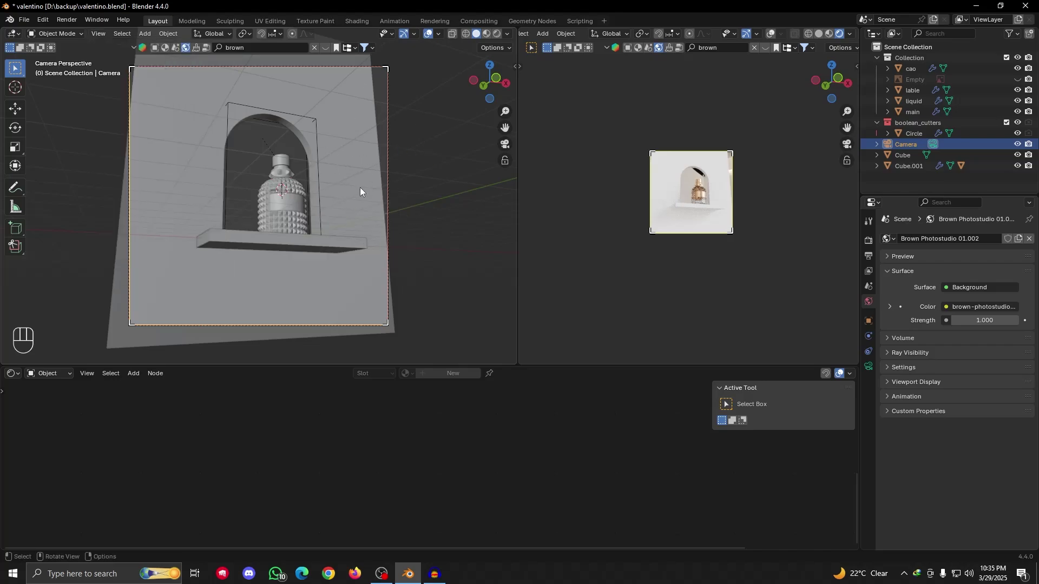
Set the camera's focal length to 89 mm for a tighter view of the bottle
scroll(704, 205, up, 3)
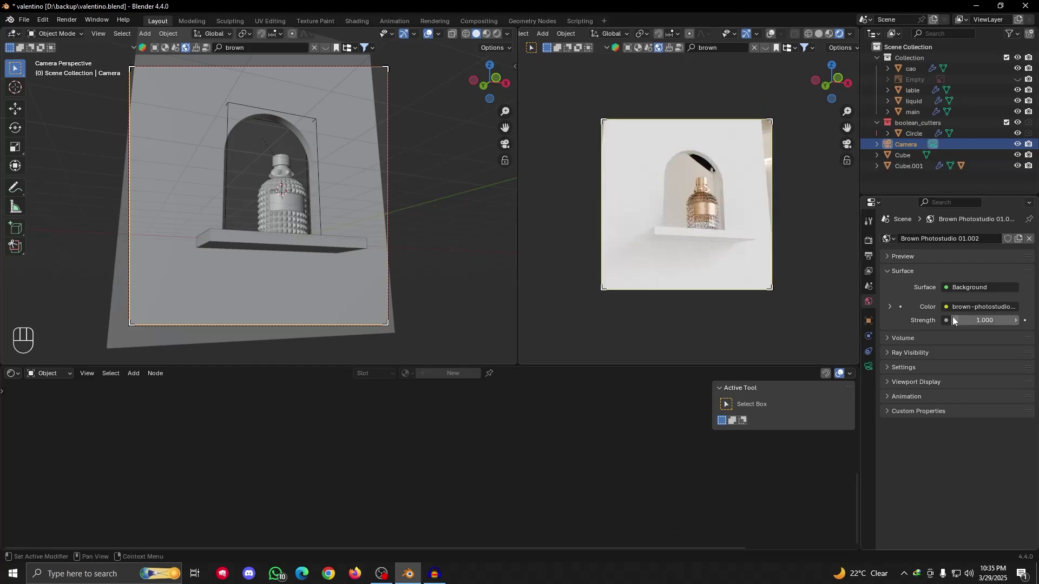
click(868, 367)
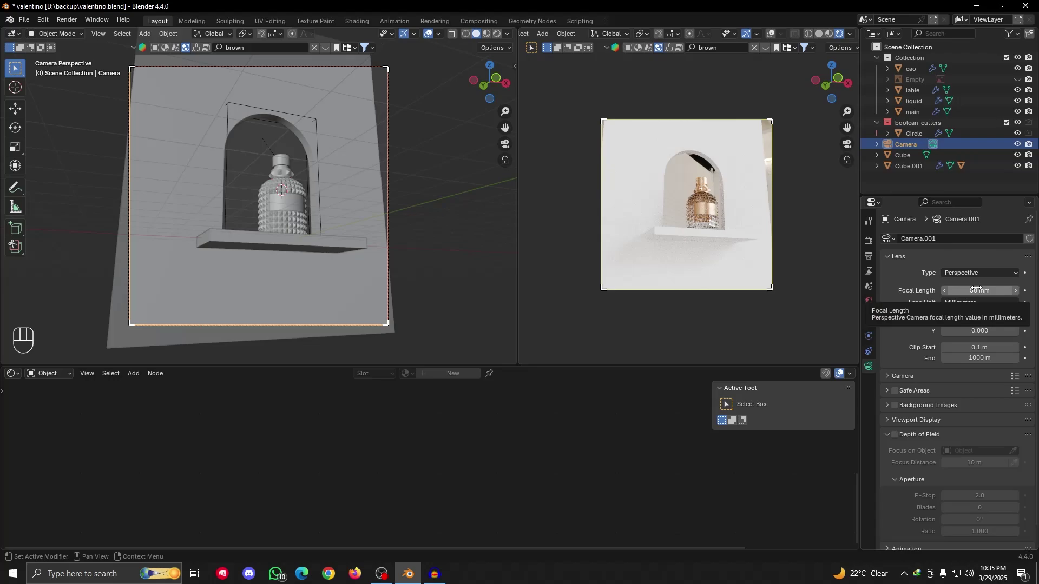
drag(973, 290, 998, 291)
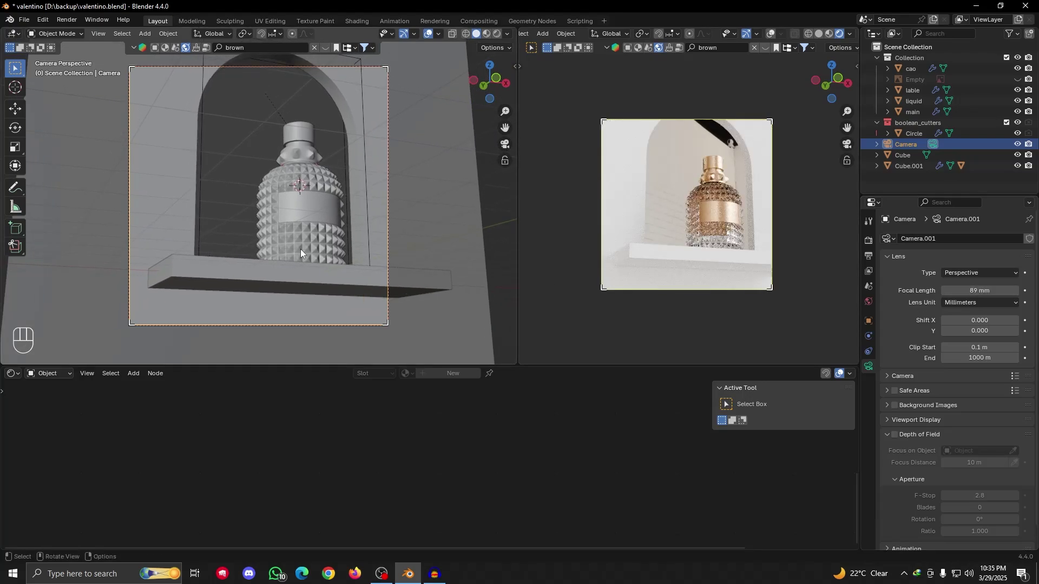
Shift the camera slightly along the global X axis to center the bottle in the frame
scroll(300, 249, down, 3)
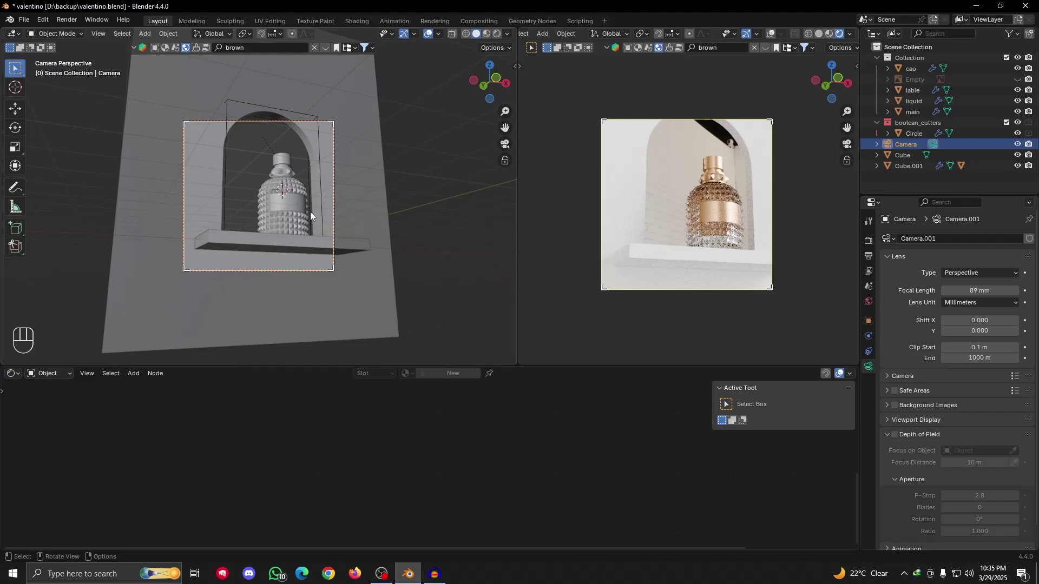
key(g)
key(x)
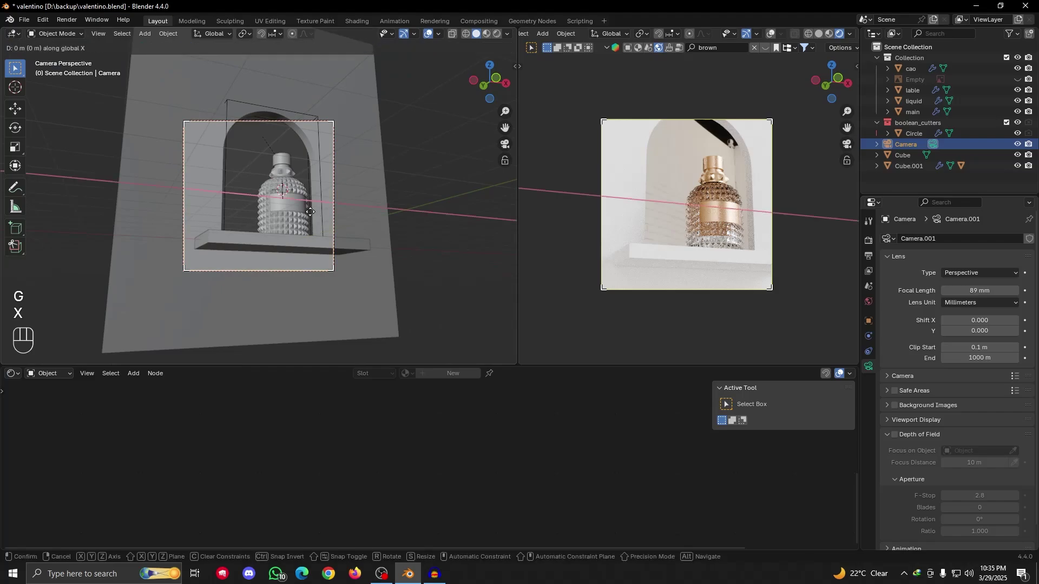
click(347, 210)
Pull the camera back about 6 m along its local Z axis so the arch and shelf fit in the frame
alt+drag(346, 209, 295, 255)
scroll(293, 255, down, 6)
key(g)
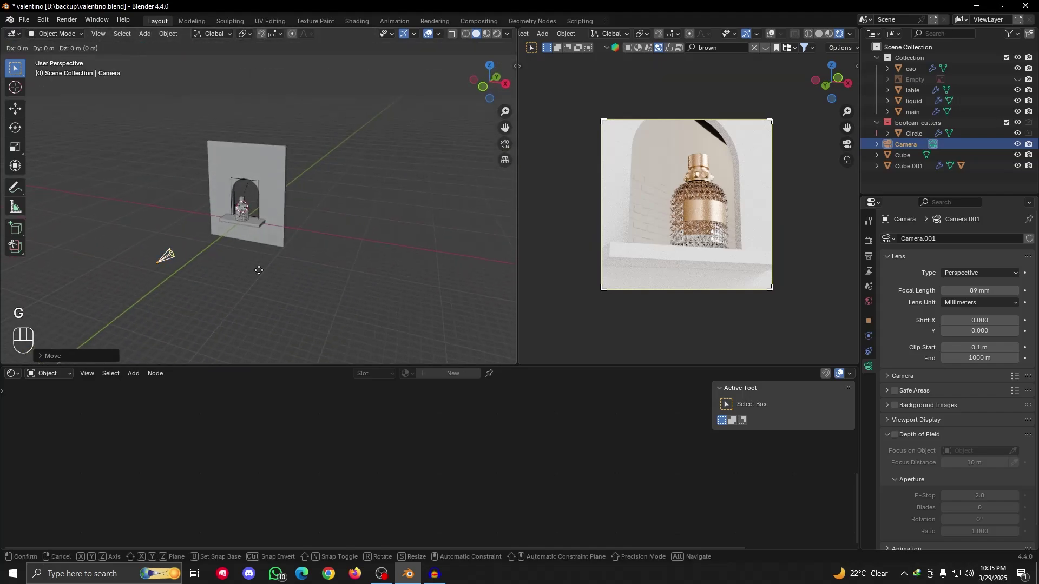
key(z)
key(z)
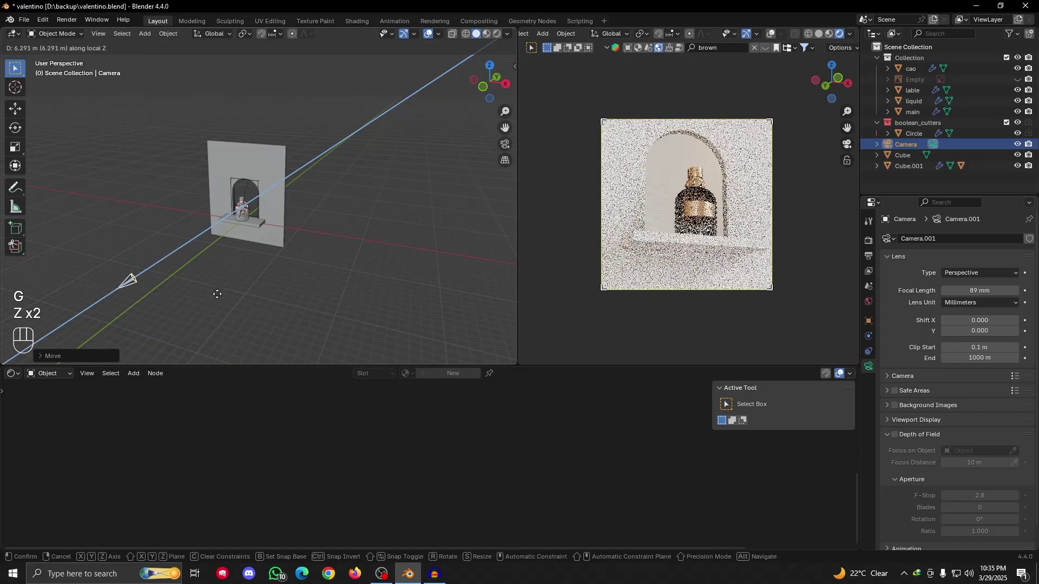
click(216, 288)
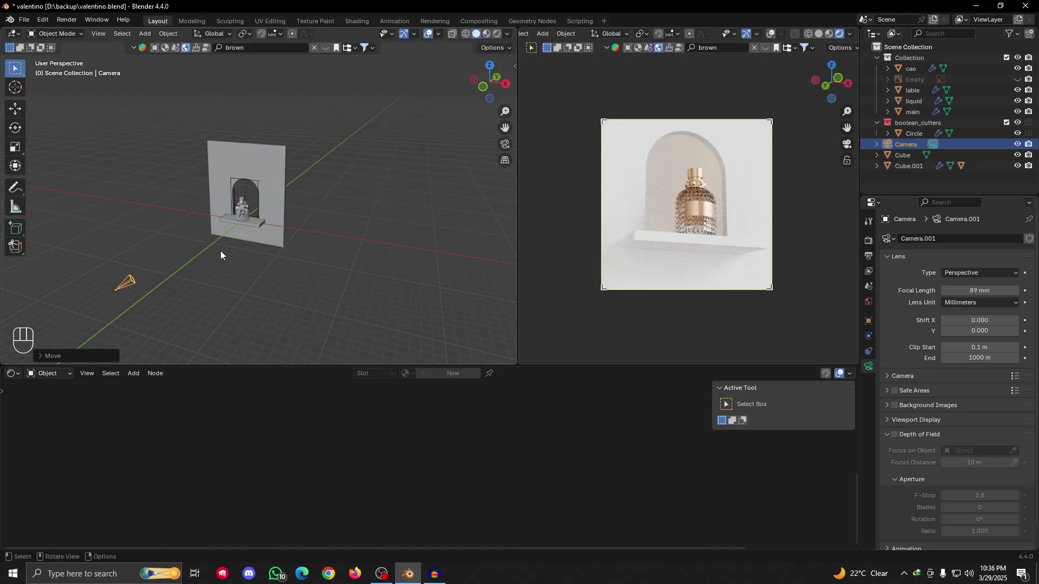
Move the camera sideways about 0.24 m along its local X axis
key(g)
key(x)
key(x)
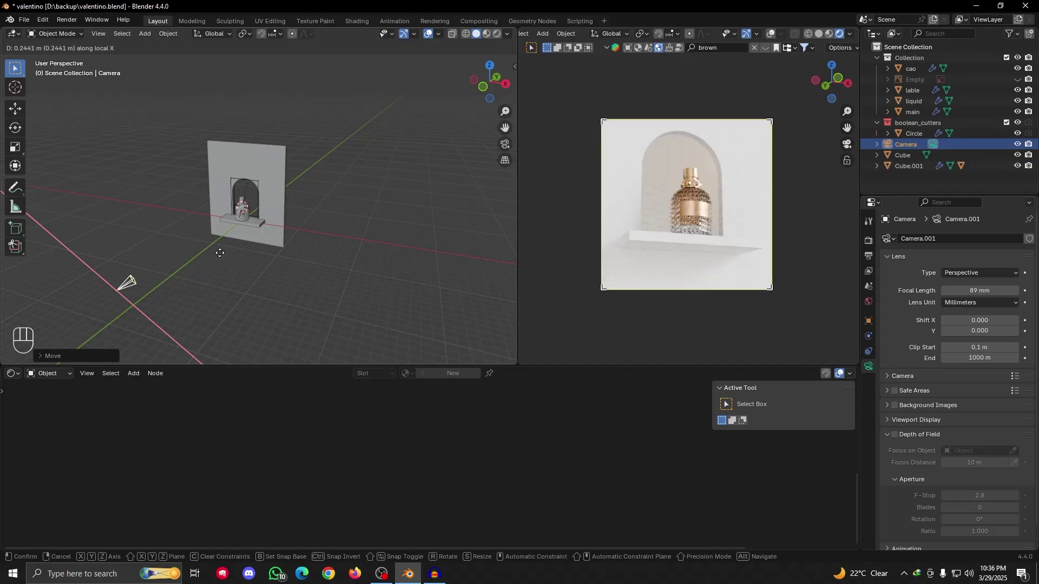
click(219, 253)
Narrow the arched opening by scaling its boolean cutter to about 0.90 along the X axis
alt+drag(233, 229, 293, 275)
click(284, 177)
scroll(294, 206, down, 2)
scroll(285, 257, up, 2)
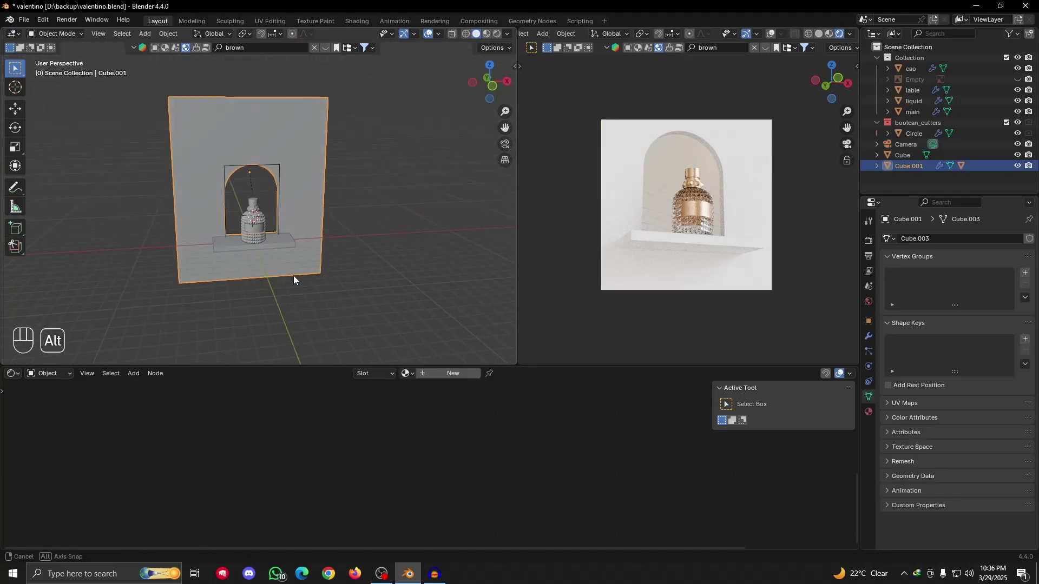
scroll(289, 163, up, 3)
click(298, 140)
key(s)
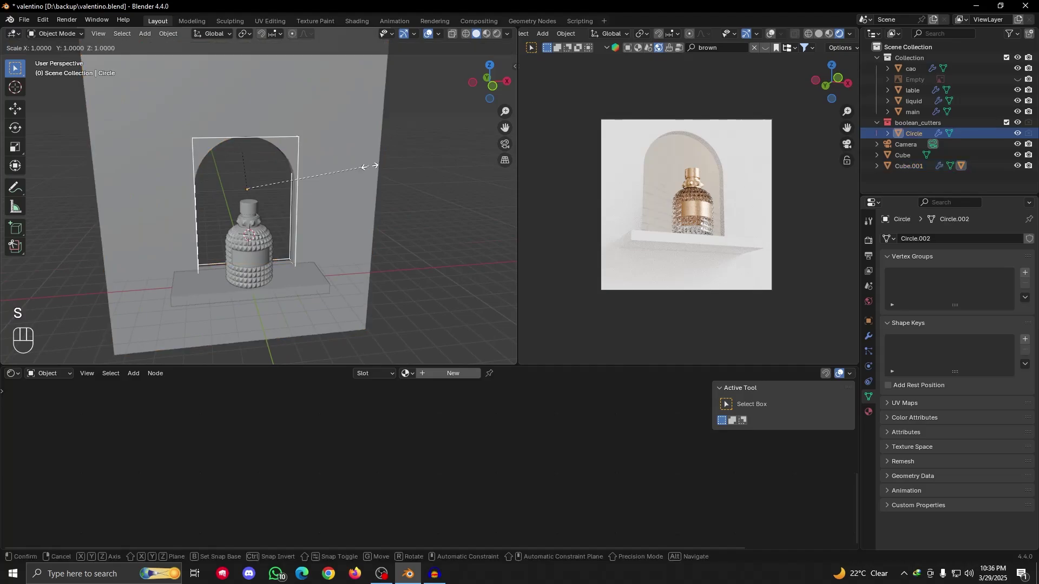
key(x)
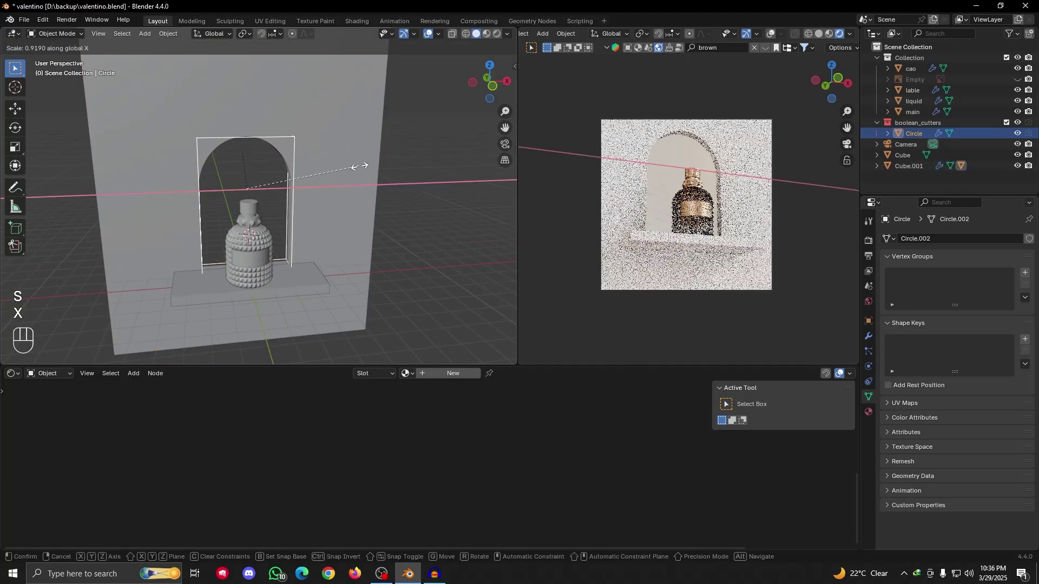
key(x)
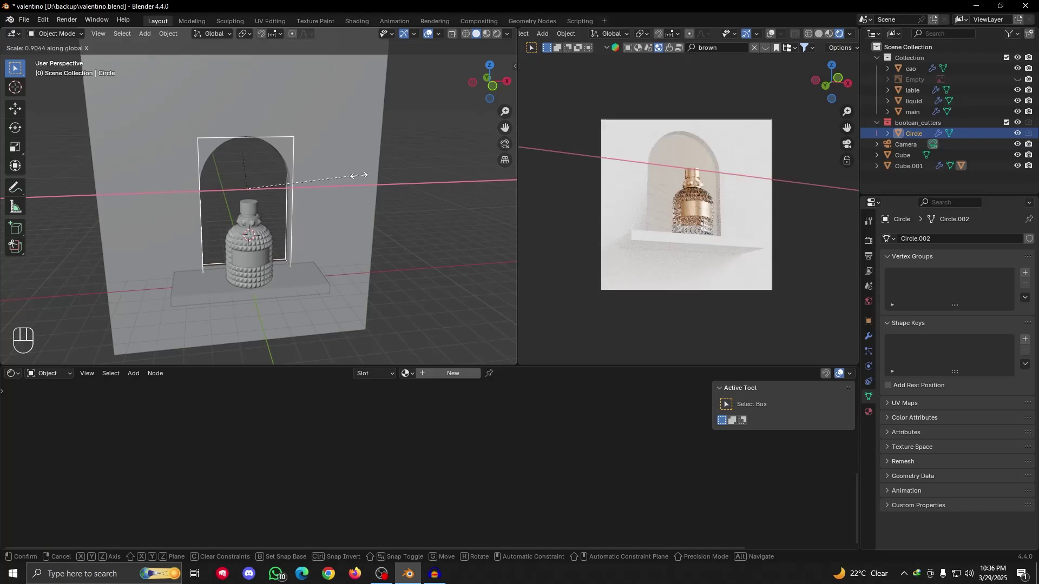
click(358, 175)
Put the shelf in Edit Mode with its bottom face selected, seen from below
alt+drag(274, 274, 294, 305)
click(304, 276)
scroll(303, 268, up, 2)
scroll(296, 311, up, 1)
key(Tab)
key(g)
key(z)
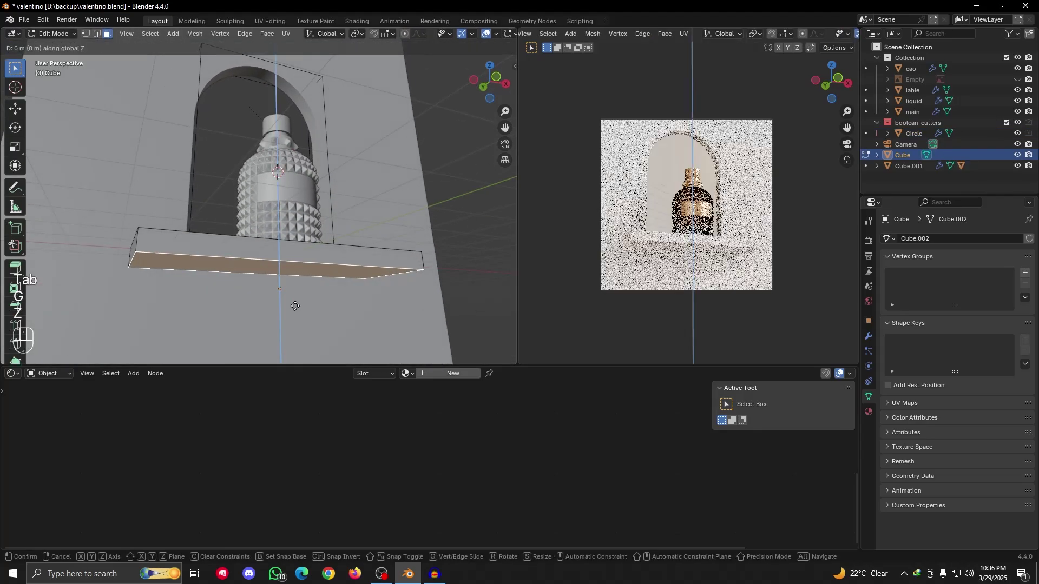
click(294, 299)
key(ctrl+z)
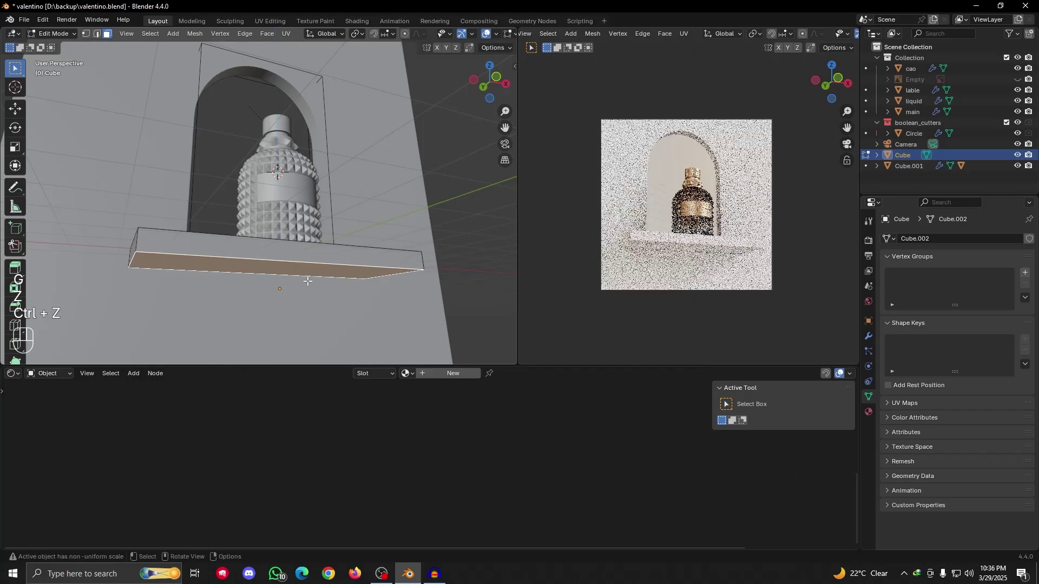
Raise the shelf's bottom face slightly along Z to make the shelf thinner
key(g)
key(z)
click(305, 252)
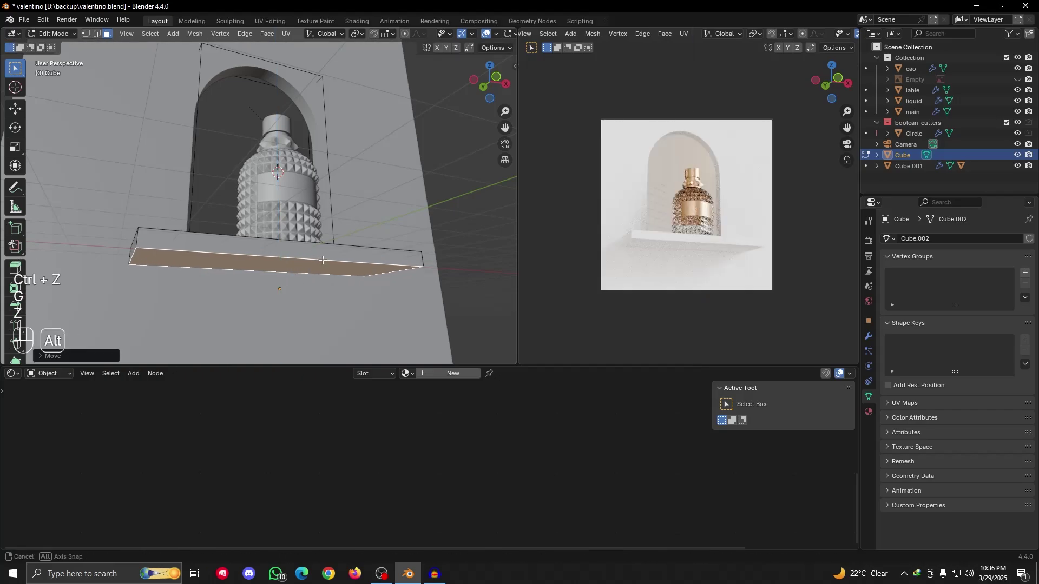
alt+drag(305, 251, 318, 252)
scroll(319, 252, down, 3)
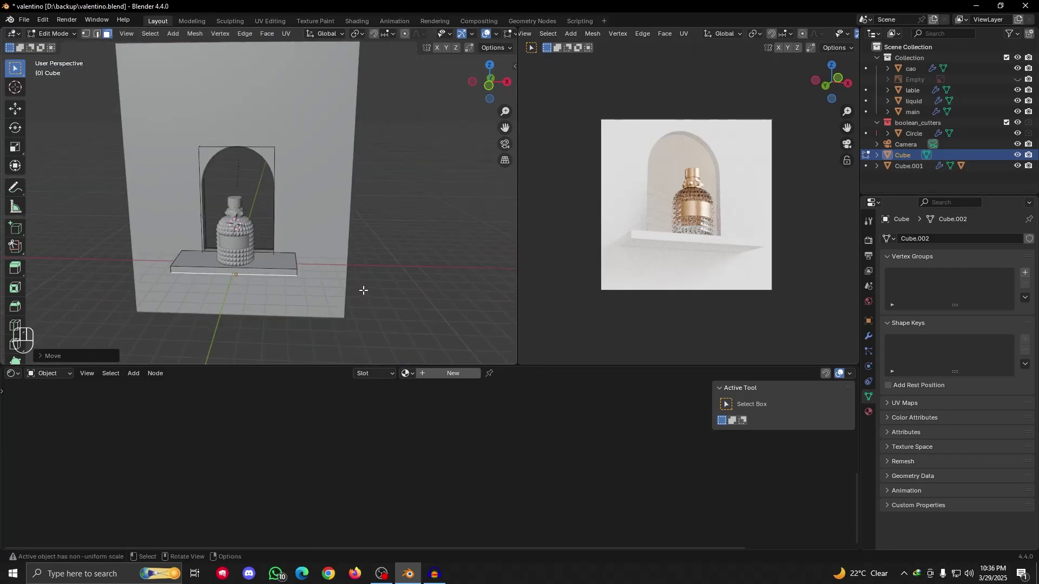
Scale the shelf slightly narrower along the X axis and return to Object Mode
alt+drag(363, 290, 336, 273)
key(s)
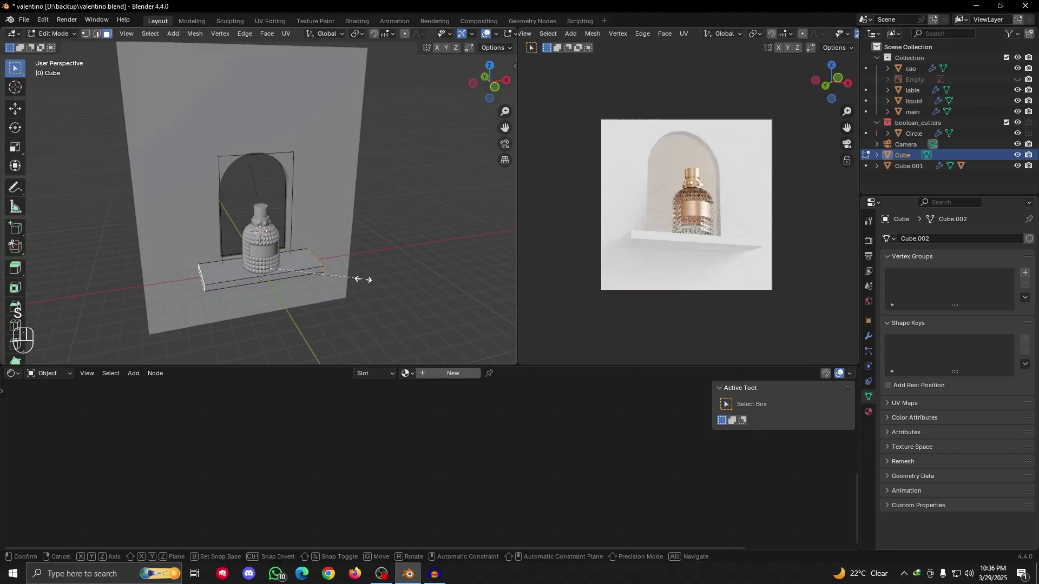
key(x)
click(353, 279)
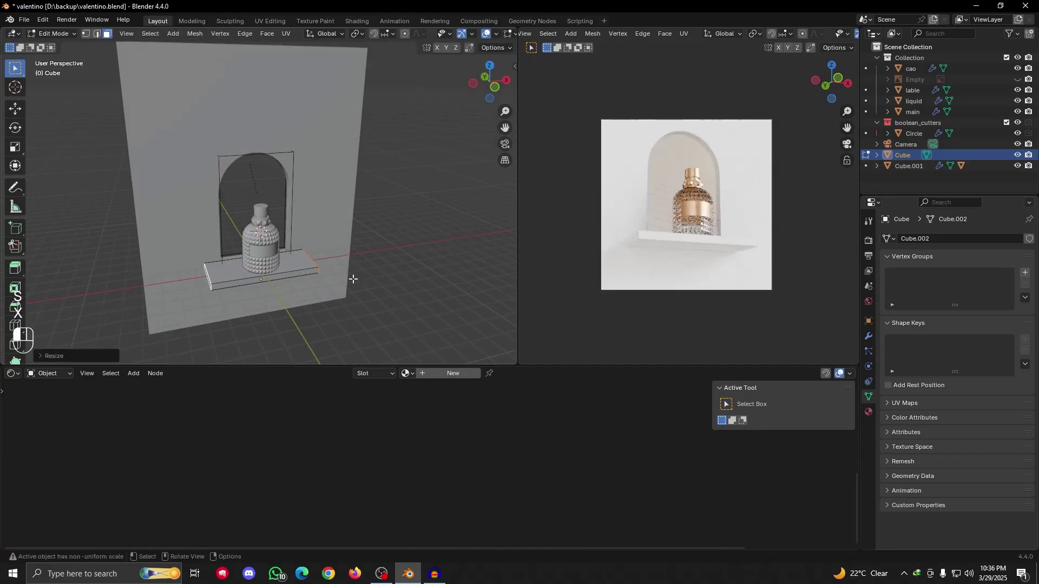
key(Tab)
scroll(354, 278, down, 4)
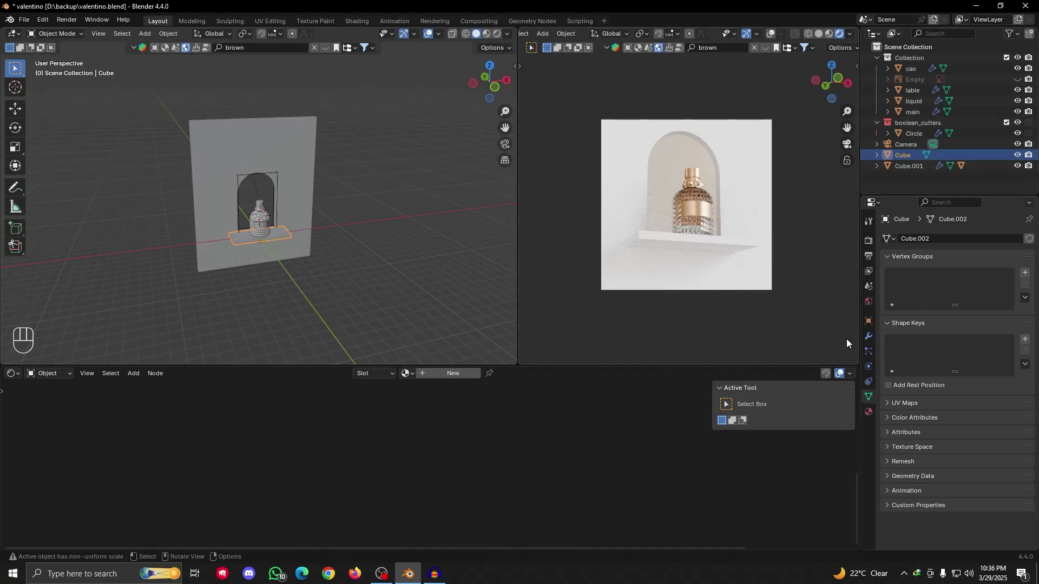
Show the world settings, examine the HDR room surrounding the display from outside, and return to the camera view
click(868, 302)
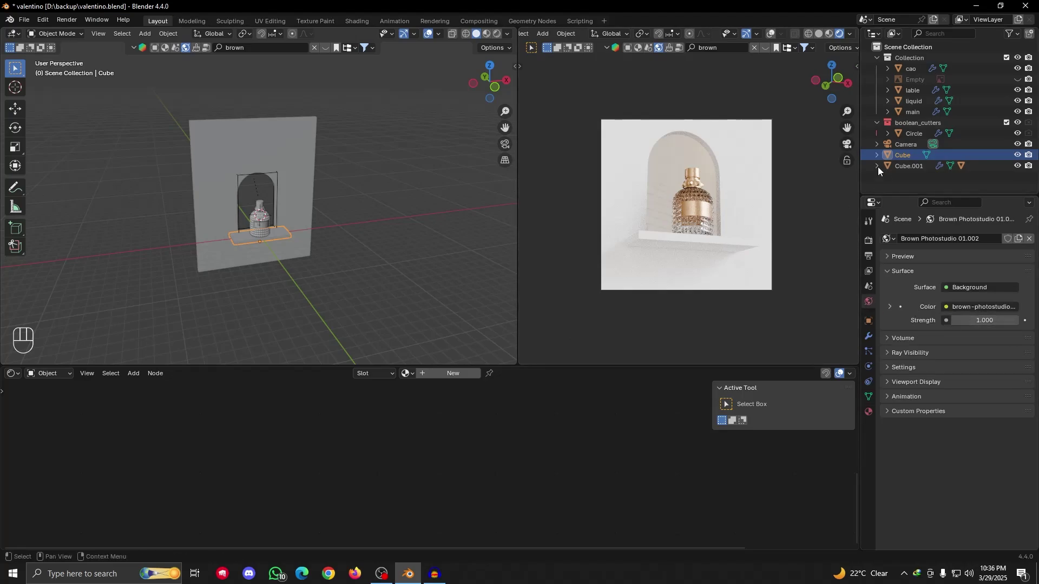
click(849, 147)
scroll(704, 222, down, 4)
alt+drag(619, 241, 708, 284)
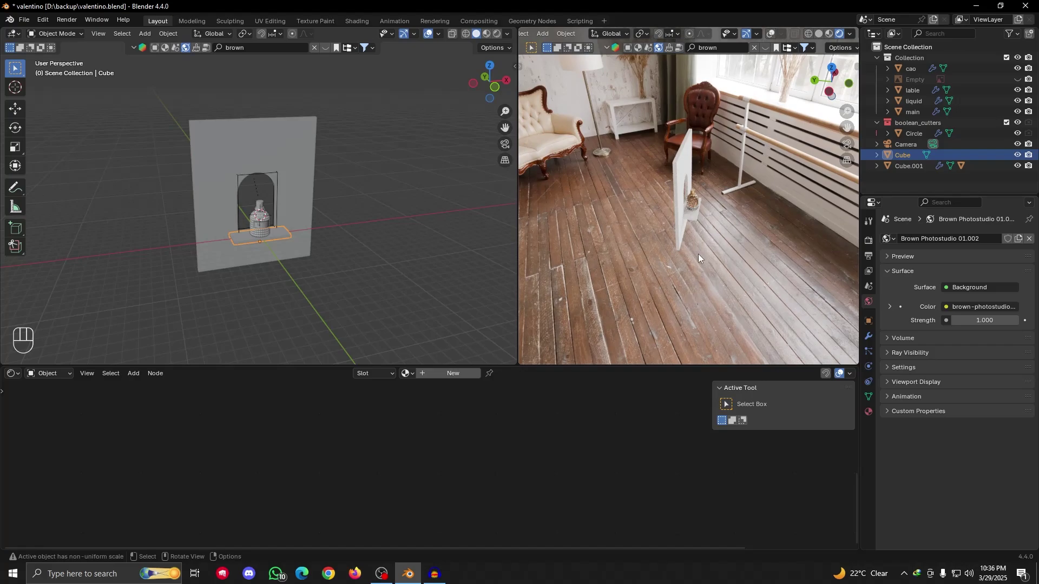
alt+drag(736, 262, 662, 202)
click(848, 144)
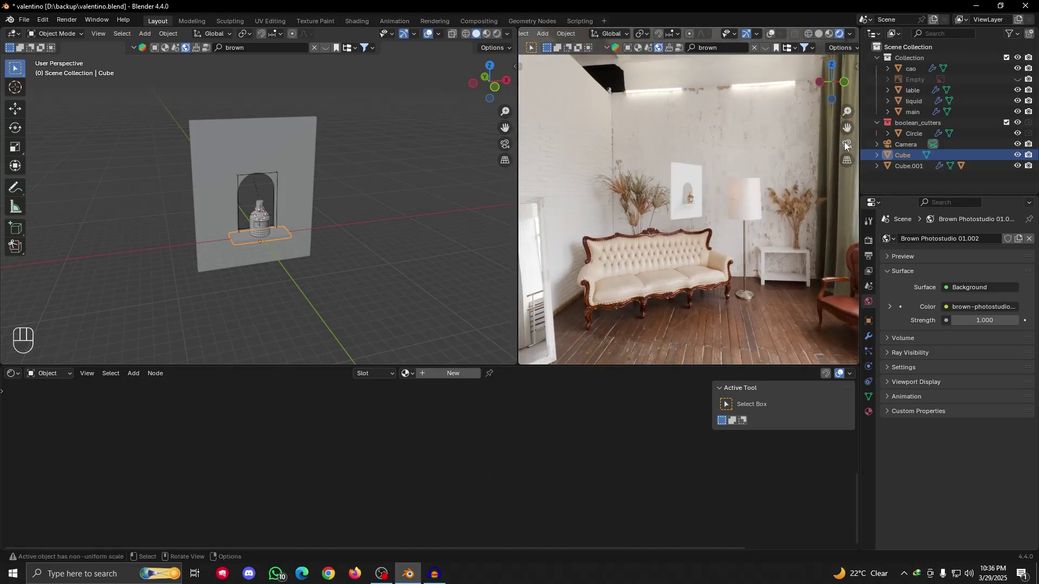
In the world shader, insert a Hue/Saturation/Value node between the HDR texture and the Background node
click(39, 375)
click(39, 412)
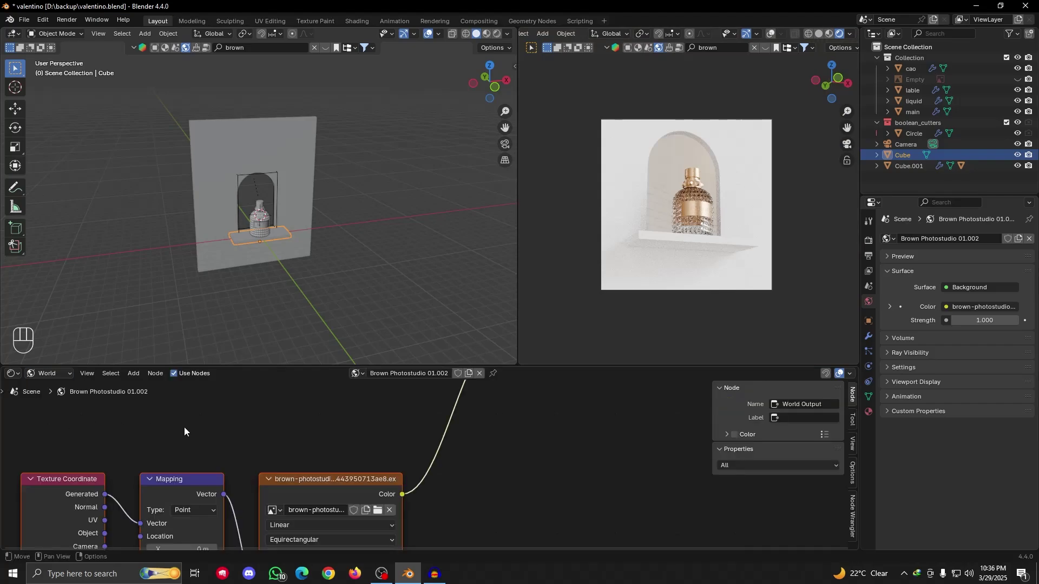
scroll(334, 468, down, 5)
key(shift+a)
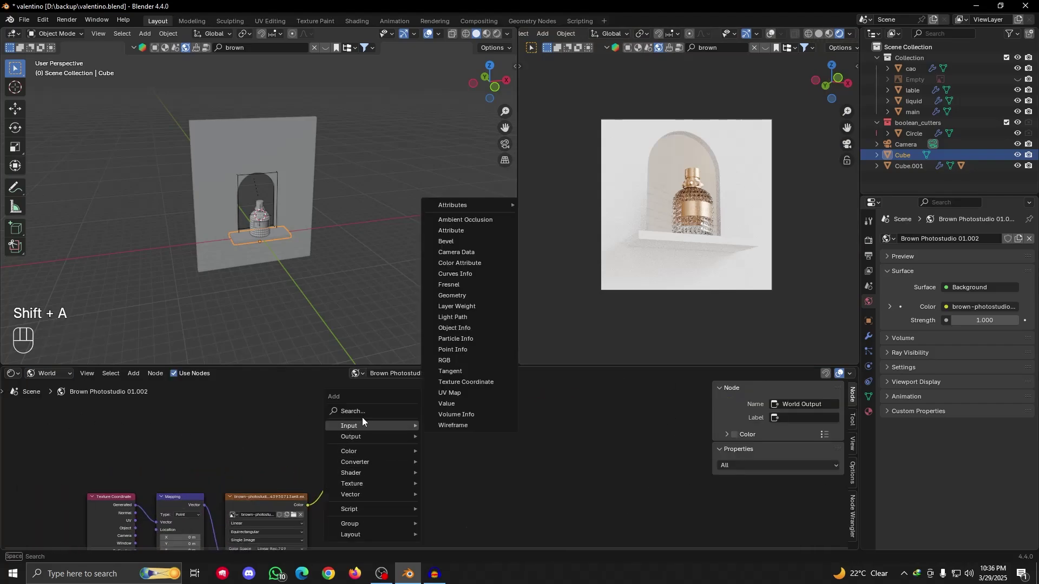
click(362, 414)
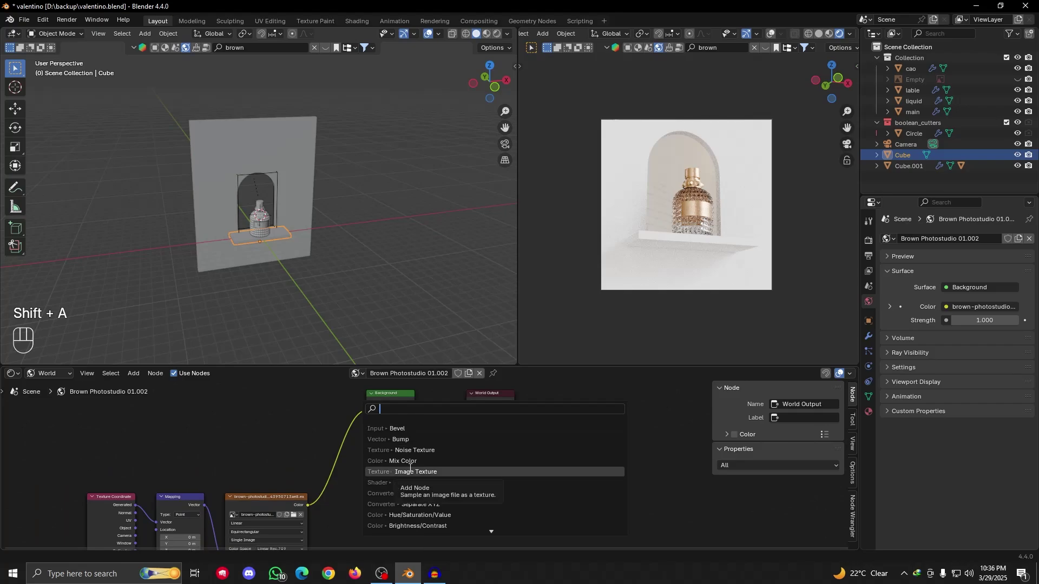
text(hue)
click(405, 430)
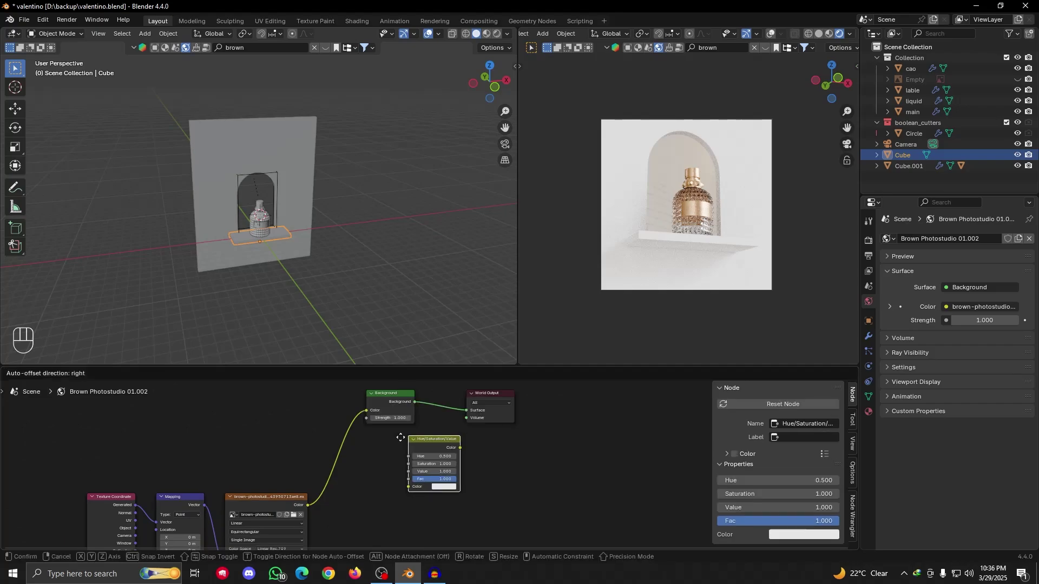
click(314, 424)
Set the Hue/Saturation/Value node's saturation to 0 and check the HDR surroundings from outside the camera
scroll(422, 485, up, 5)
shift+middle_drag(420, 492, 506, 548)
drag(401, 503, 346, 503)
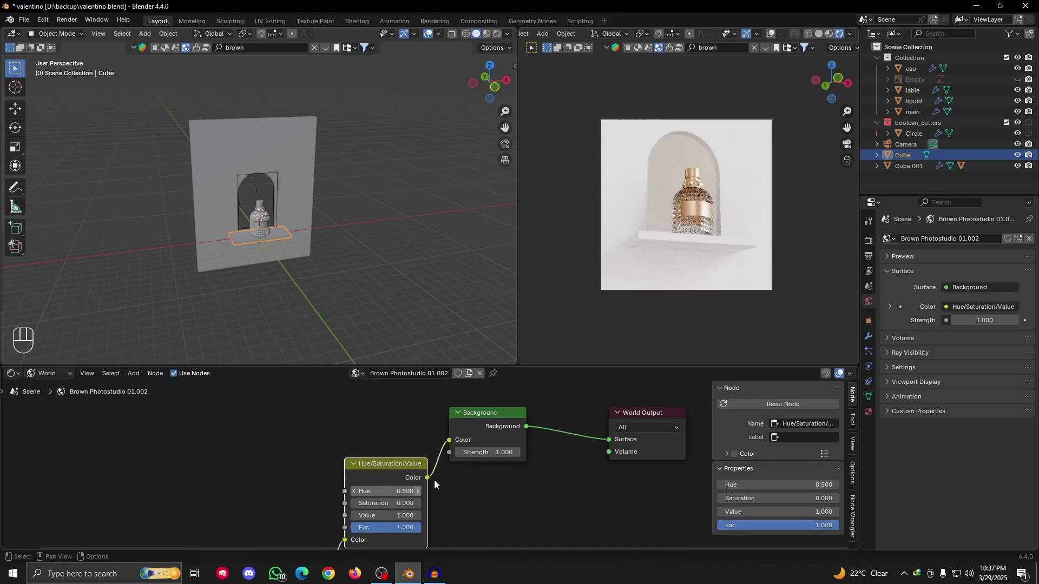
alt+middle_drag(563, 320, 800, 205)
click(848, 144)
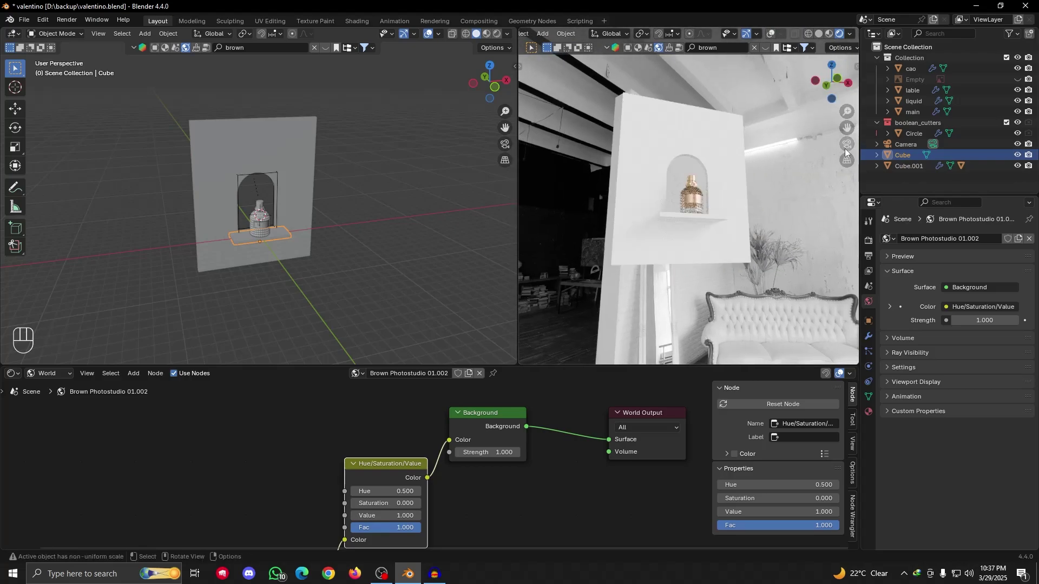
click(847, 144)
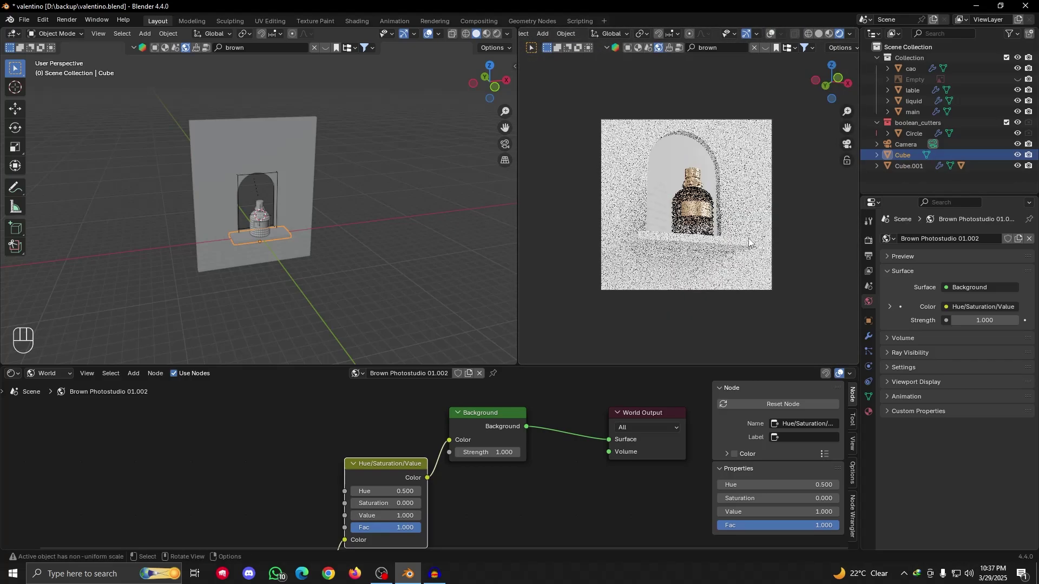
Lower the world background strength to 0.2
scroll(742, 211, down, 2)
click(953, 319)
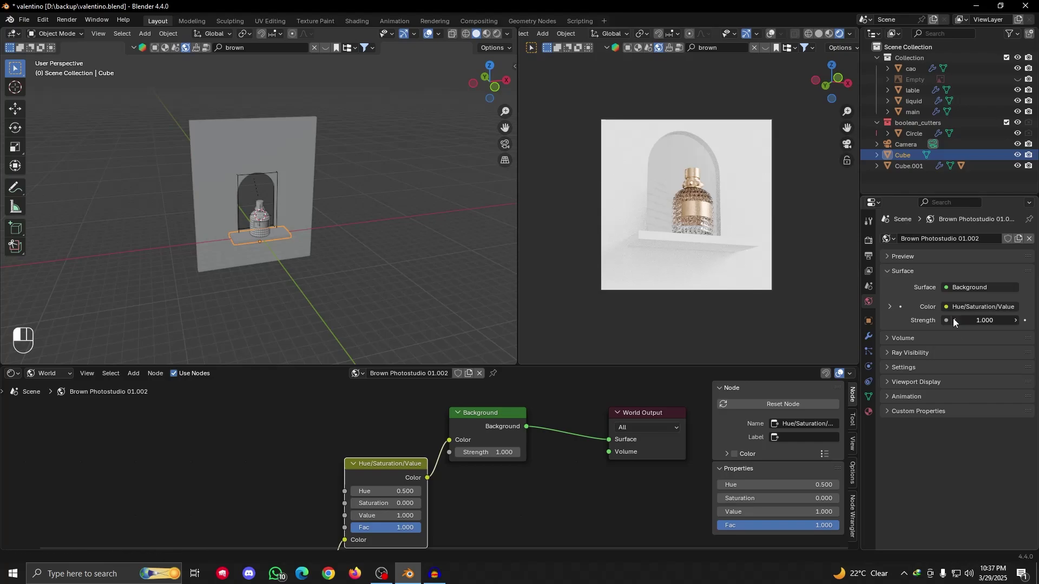
text(0.6)
key(Return)
click(953, 321)
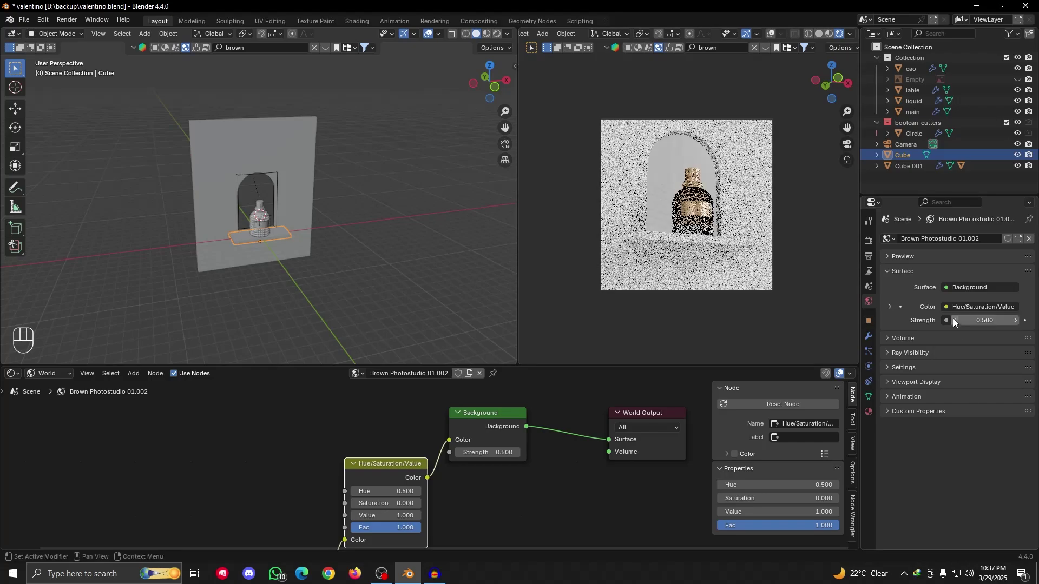
click(954, 321)
click(953, 320)
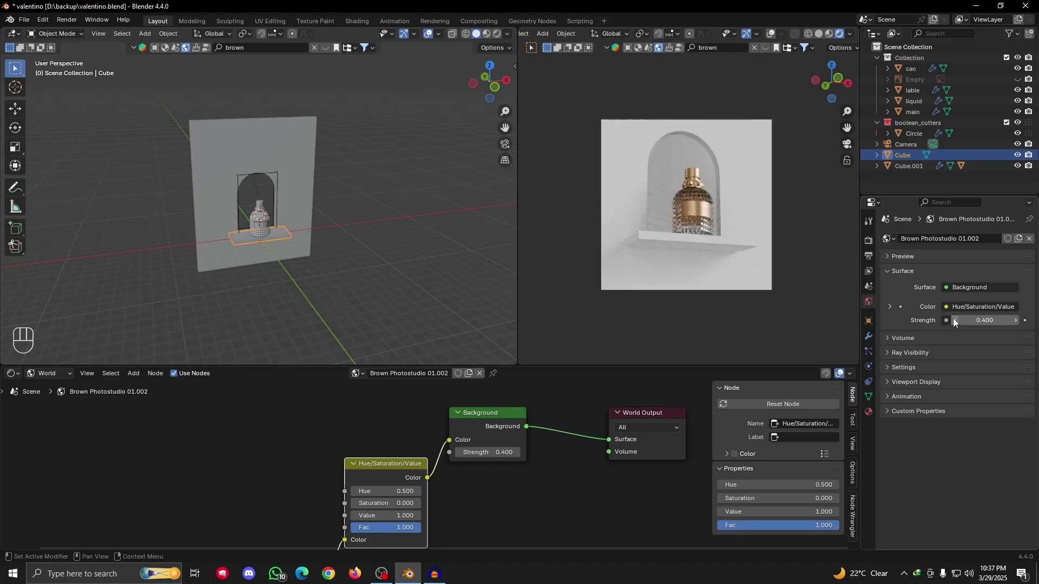
click(953, 320)
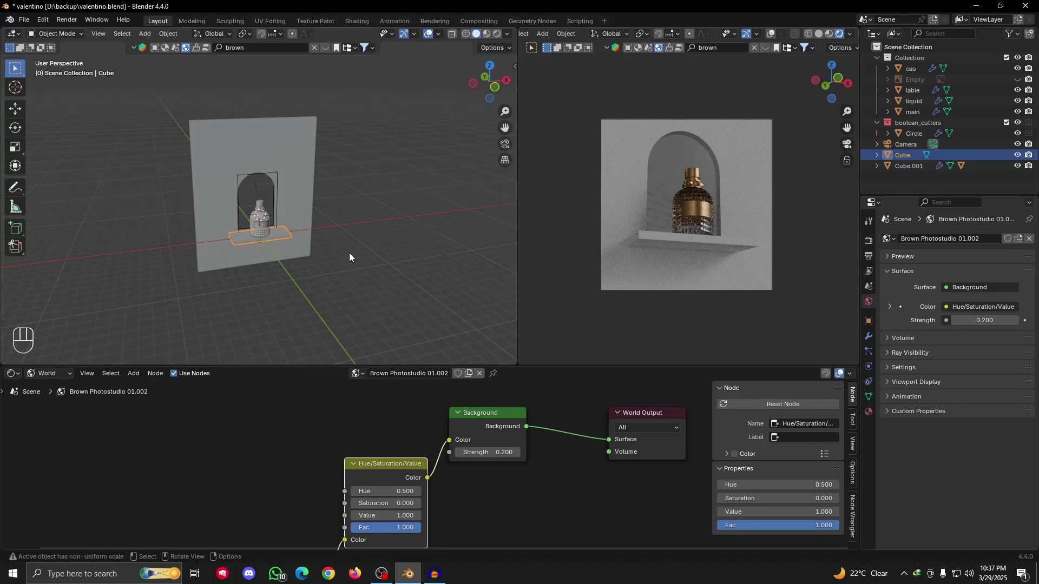
Add a plane mesh and move it along the Y axis to behind the arched back panel
scroll(243, 268, down, 4)
middle_drag(259, 212, 329, 199)
key(shift+a)
mouse_move(307, 201)
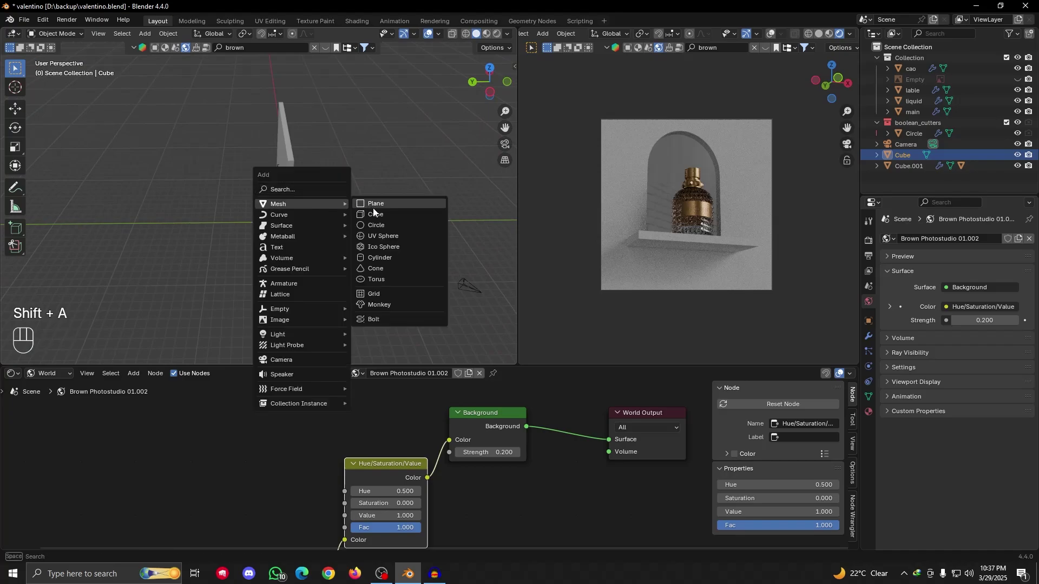
click(374, 205)
key(g)
key(x)
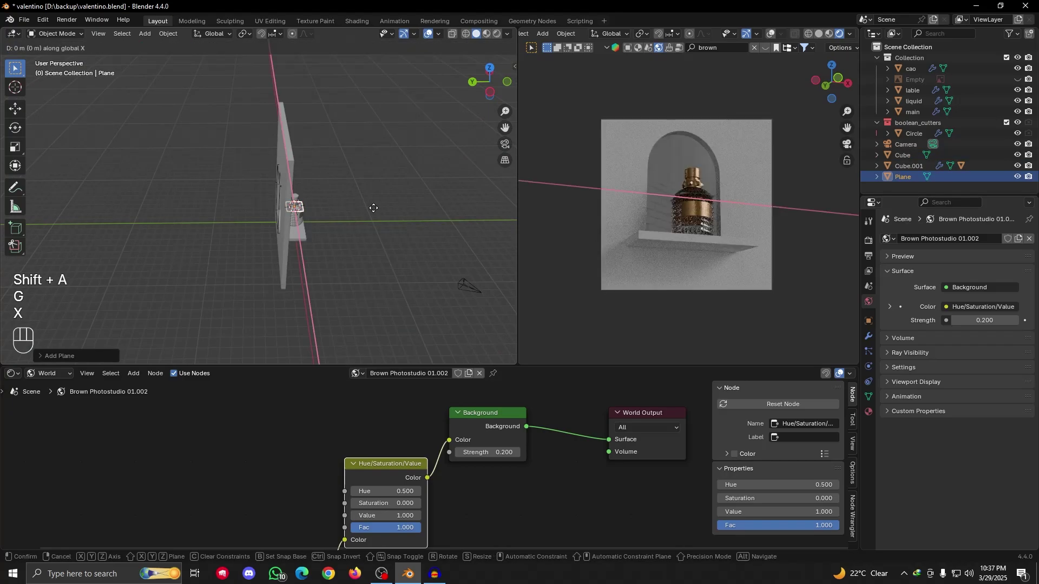
key(y)
click(288, 212)
Rotate the plane 90° about the X axis and scale it up larger than the back panel
key(r)
key(x)
key(KP_9)
key(KP_0)
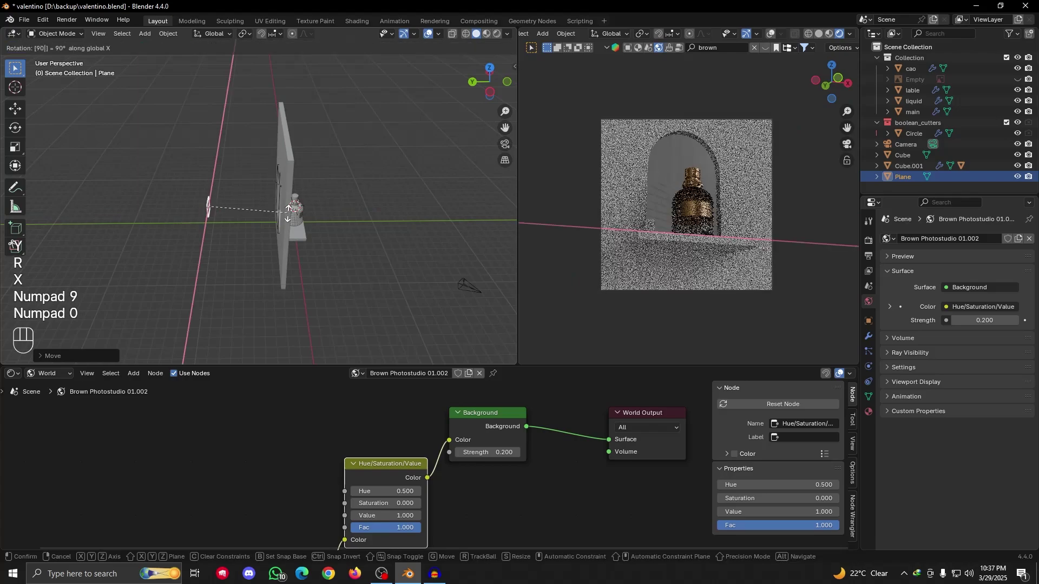
click(288, 213)
middle_drag(311, 220, 303, 210)
key(s)
click(2, 233)
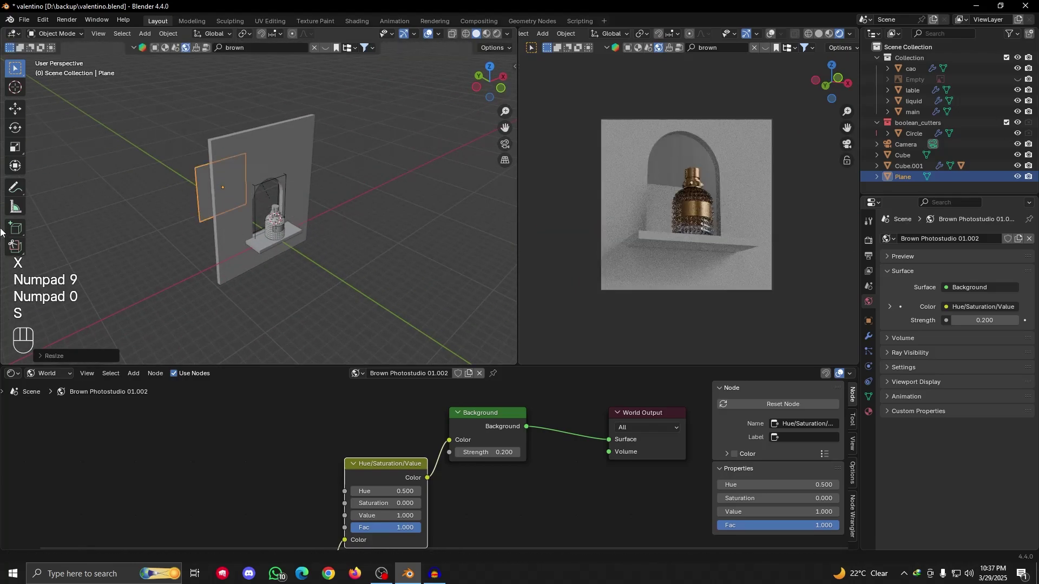
key(s)
click(418, 273)
Move the large plane slightly farther behind the back panel along the Y axis
alt+drag(397, 263, 452, 260)
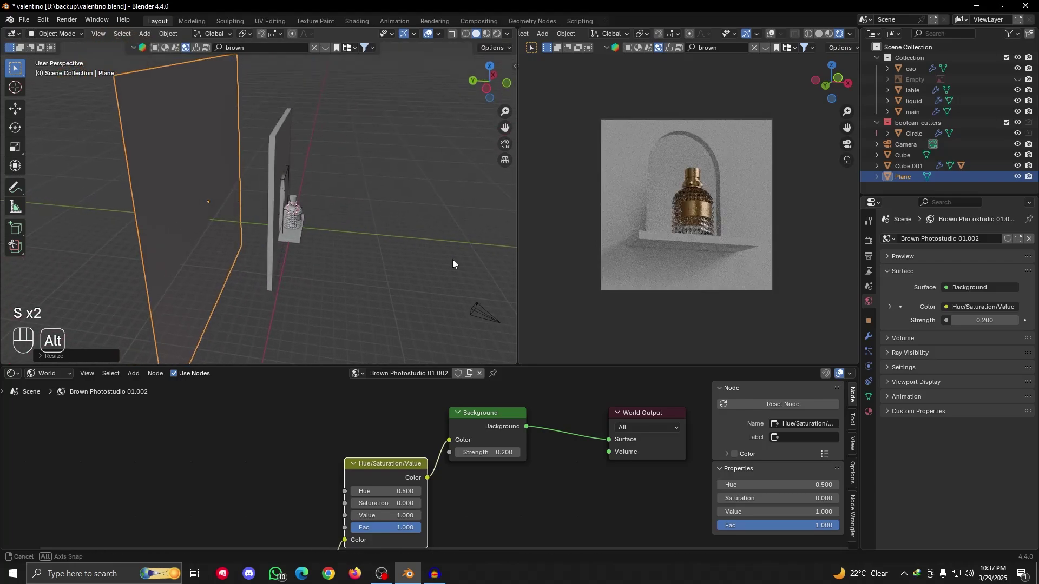
key(g)
key(y)
click(305, 254)
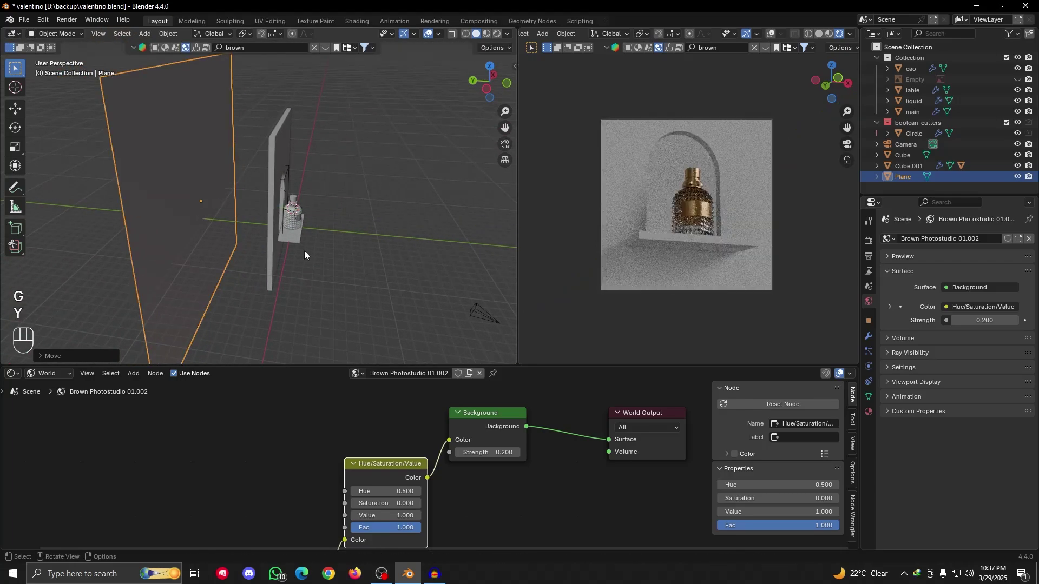
Select the camera and adjust its position along its local Z axis
alt+drag(362, 259, 213, 241)
click(439, 34)
scroll(300, 260, down, 4)
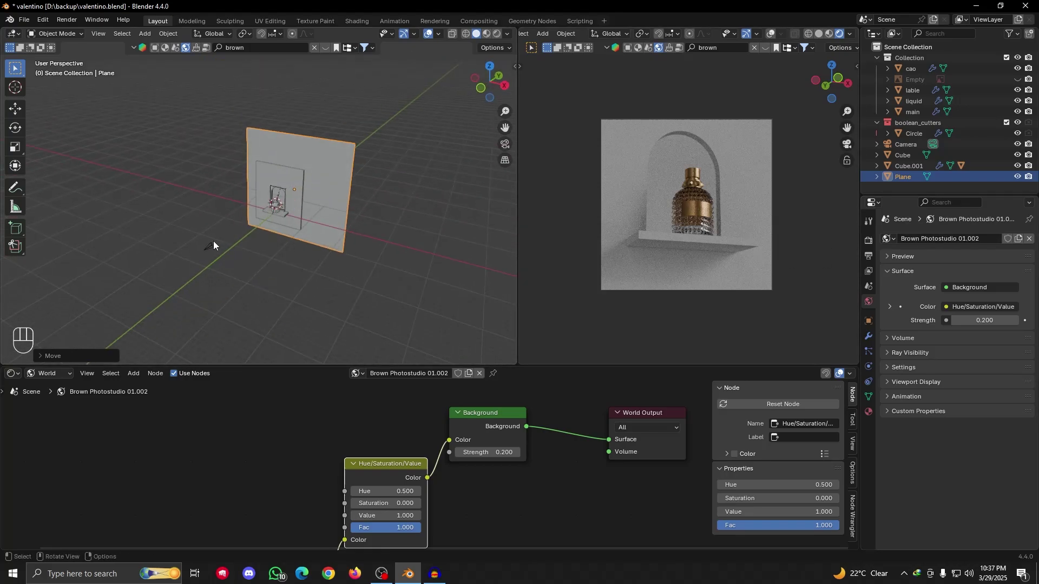
click(212, 243)
scroll(248, 255, up, 3)
key(g)
key(z)
key(z)
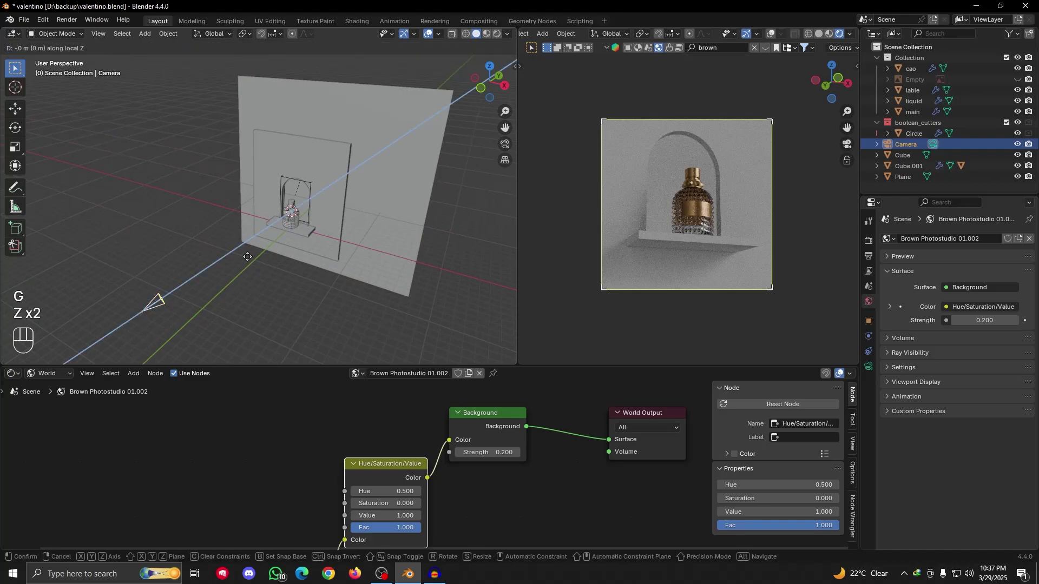
click(248, 257)
Move the camera about 0.24 m along the global X axis
key(g)
key(x)
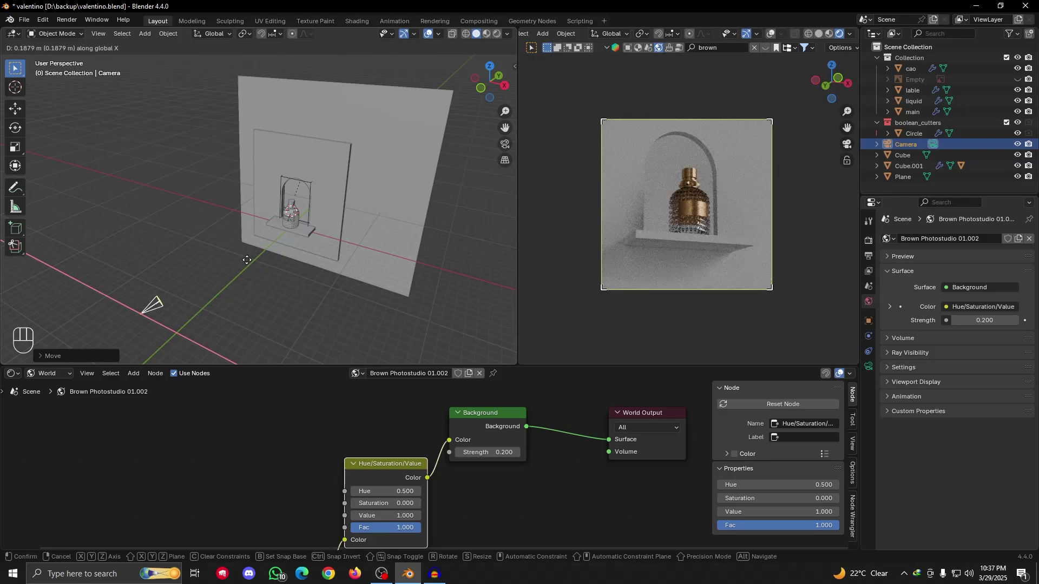
key(shift)
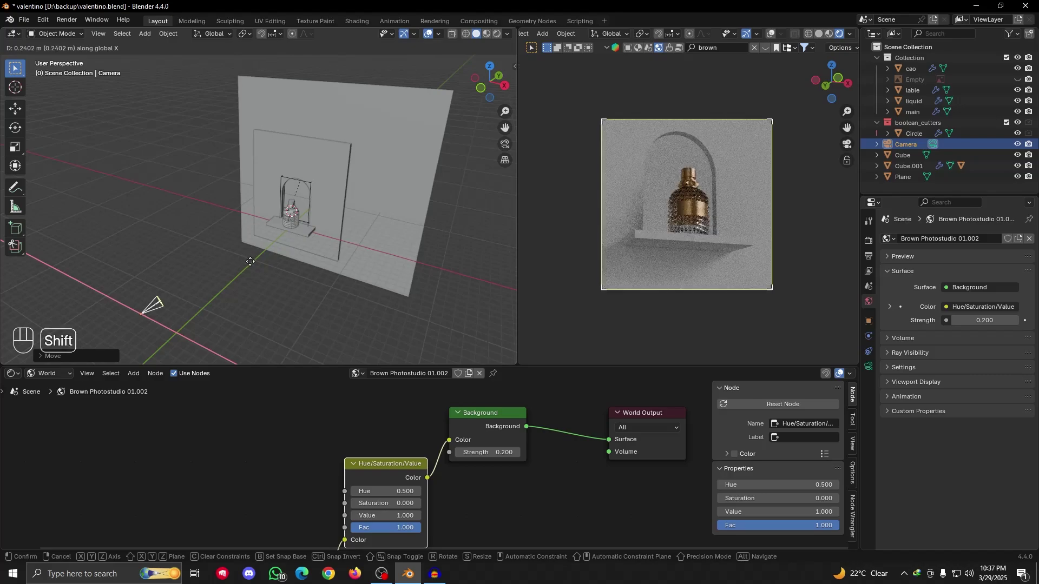
click(248, 262)
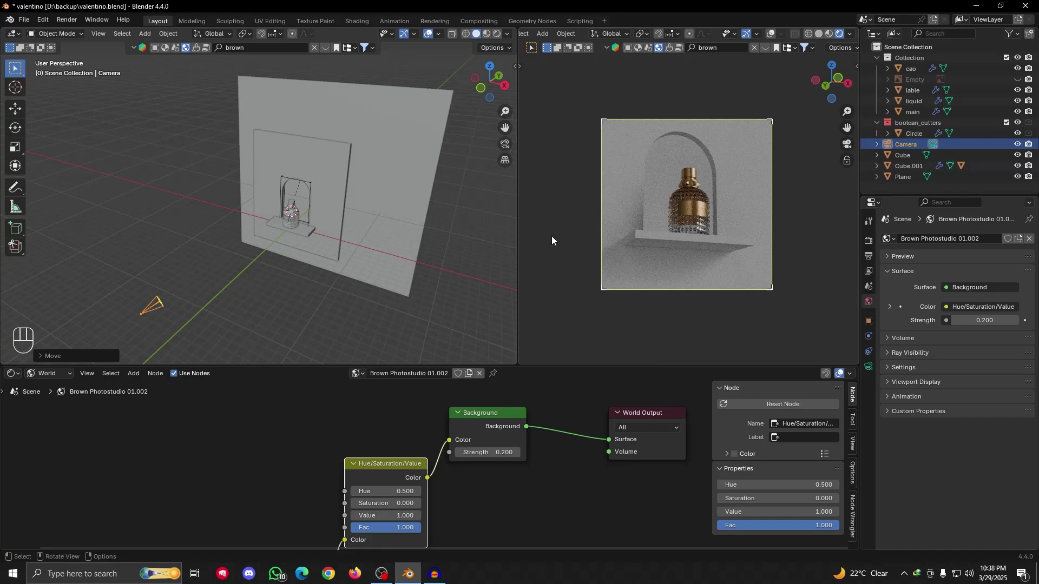
Raise the camera about 0.3 m along the global Z axis
key(g)
key(z)
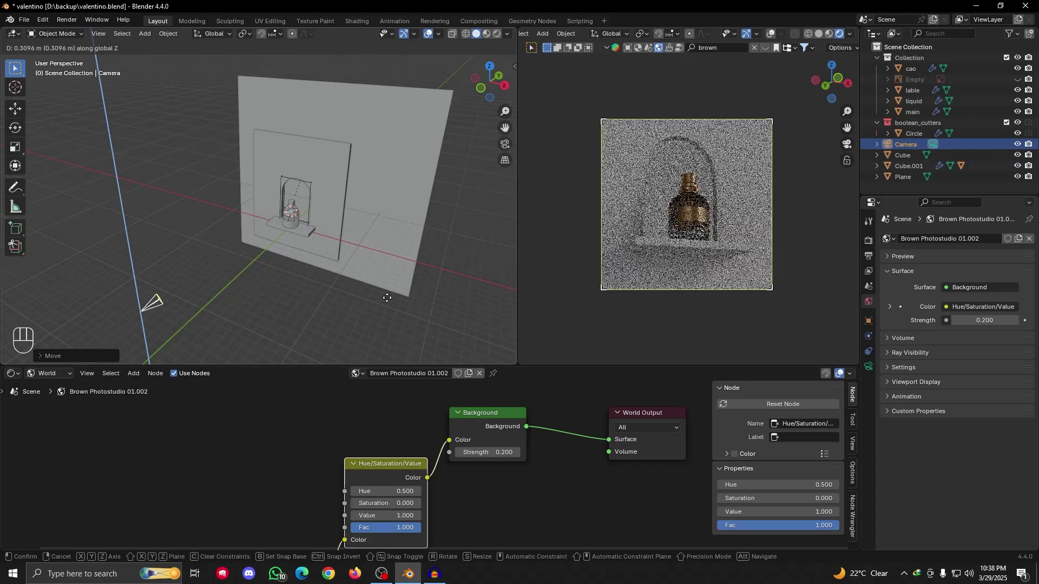
click(324, 310)
alt+drag(323, 310, 335, 255)
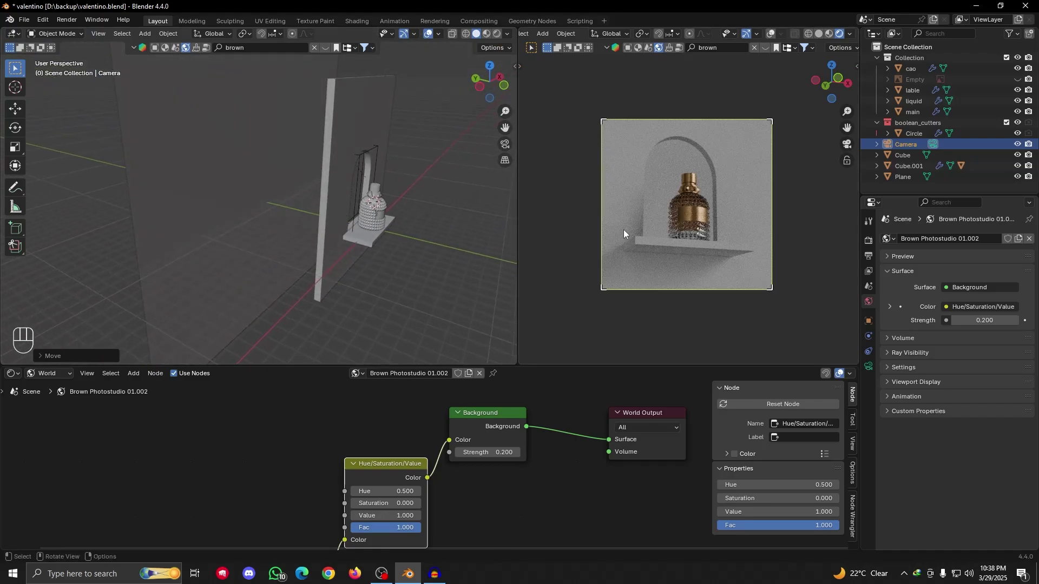
scroll(211, 209, down, 5)
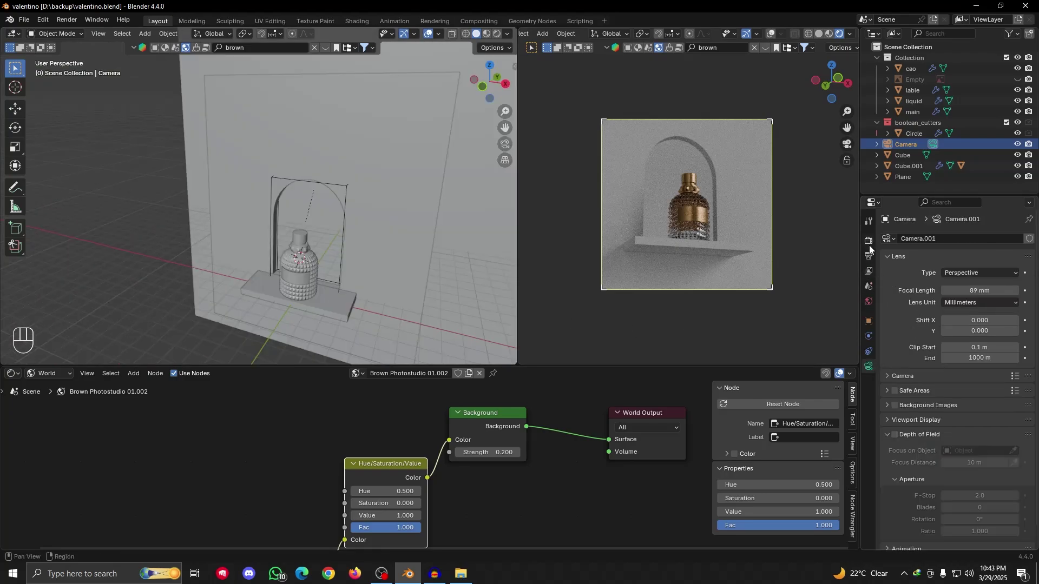
Try an output resolution of 1080 × 1080 px and undo the change
click(869, 254)
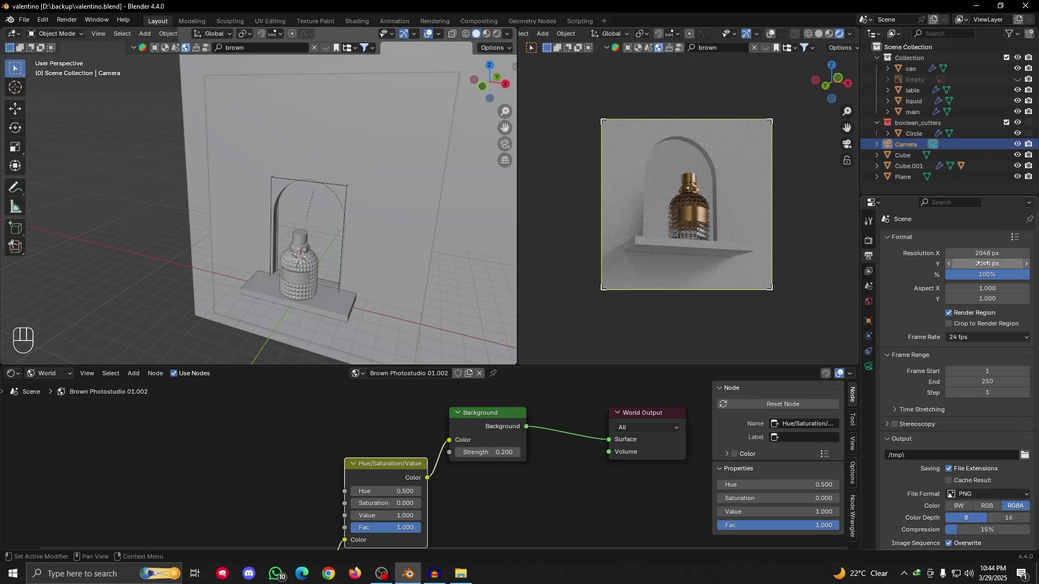
drag(982, 264, 987, 254)
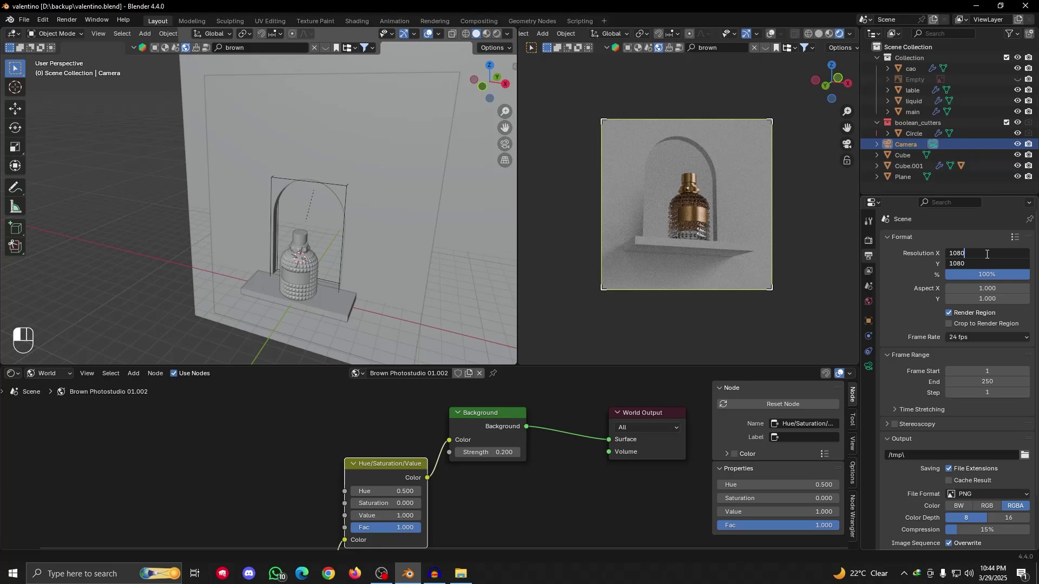
text(1080)
key(Return)
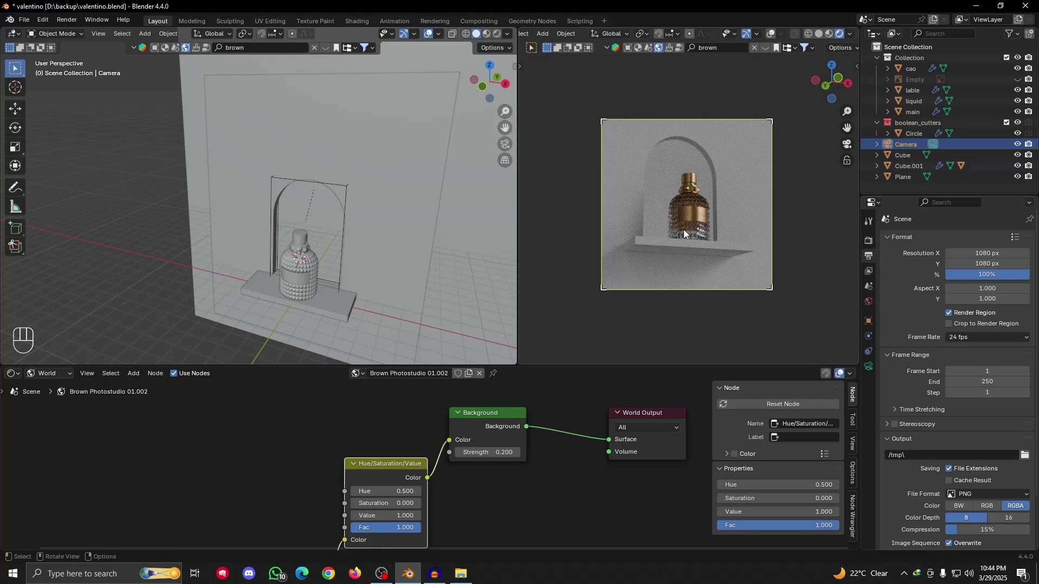
key(ctrl+z)
Try the Medium High Contrast look in the render's color management and switch back to High Contrast
click(868, 240)
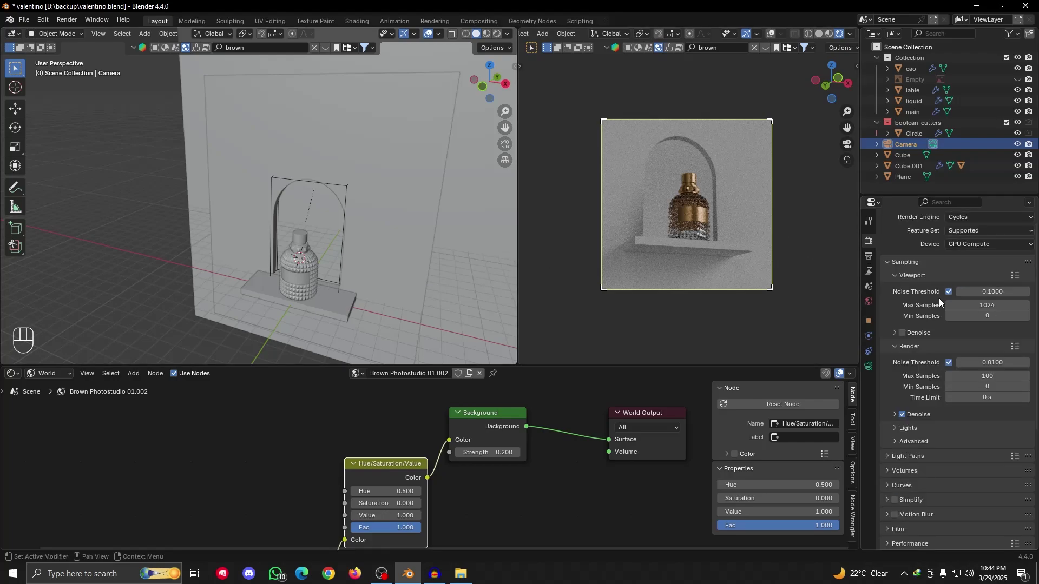
scroll(938, 295, down, 2)
scroll(937, 290, down, 5)
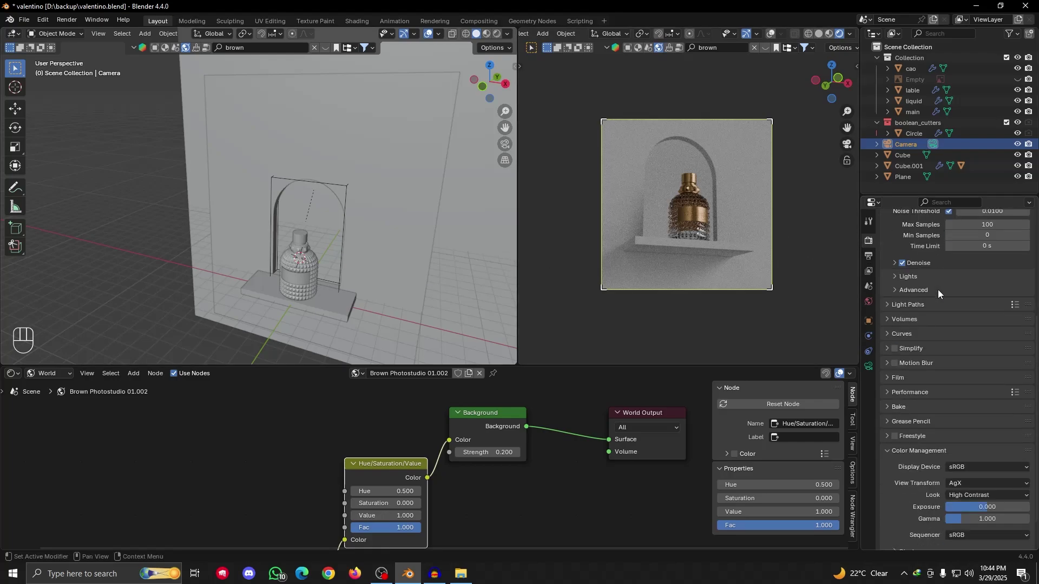
click(968, 461)
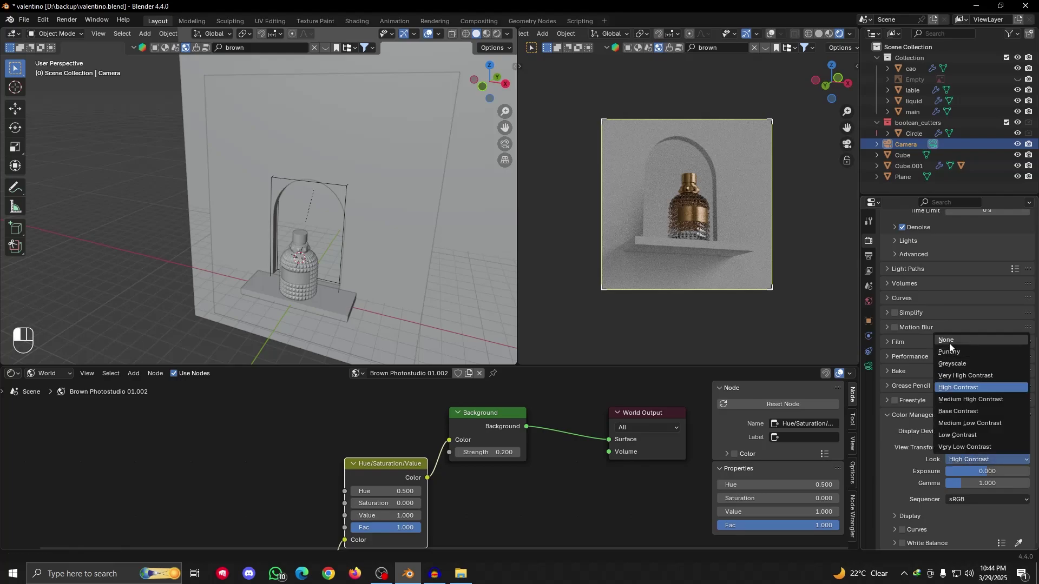
click(971, 461)
click(967, 461)
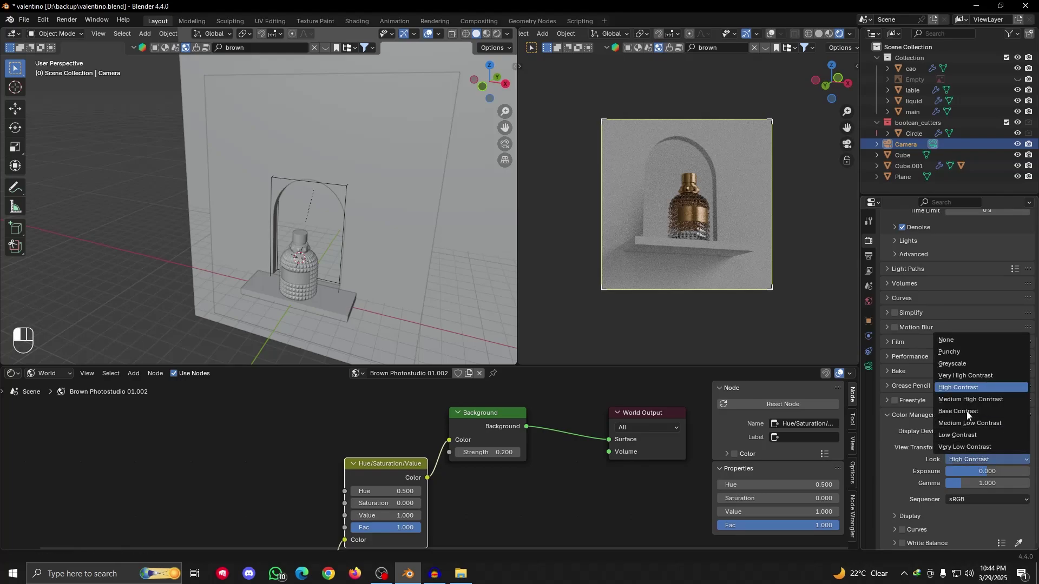
click(969, 400)
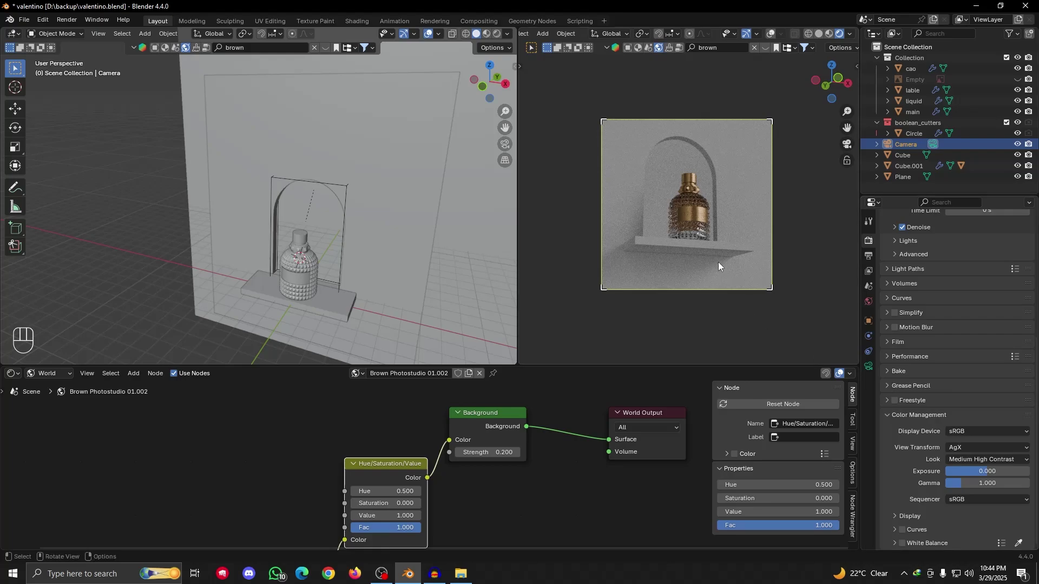
click(979, 461)
click(961, 385)
click(982, 460)
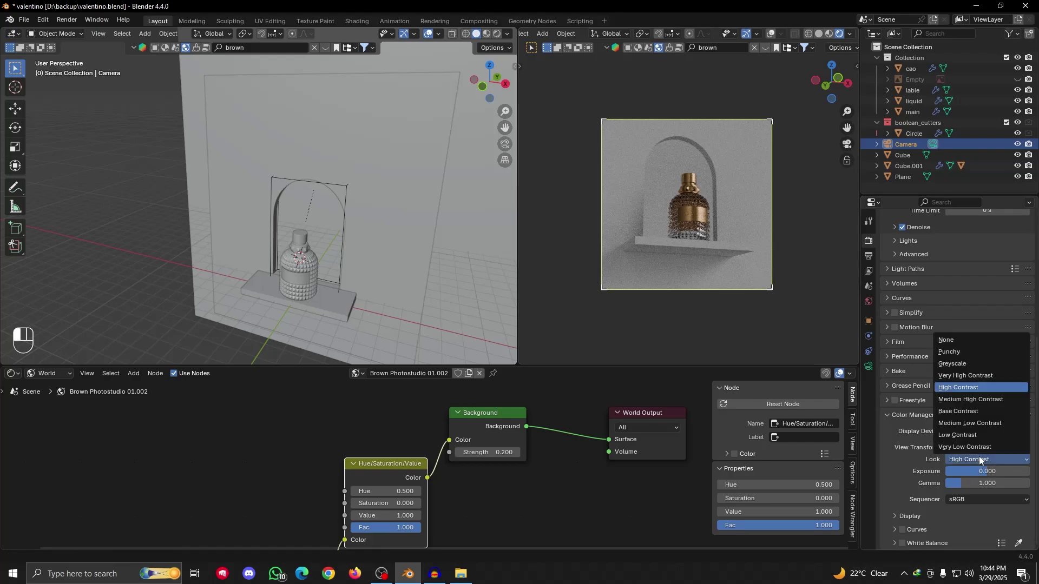
click(944, 388)
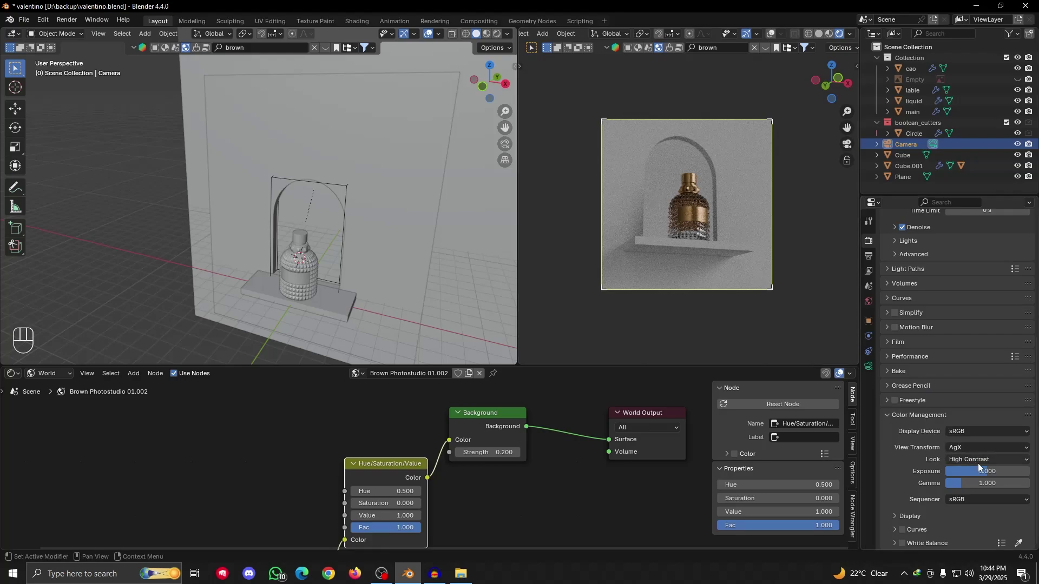
Select the large plane behind the arched panel and create a new material for it in the object shader nodes
scroll(729, 228, up, 1)
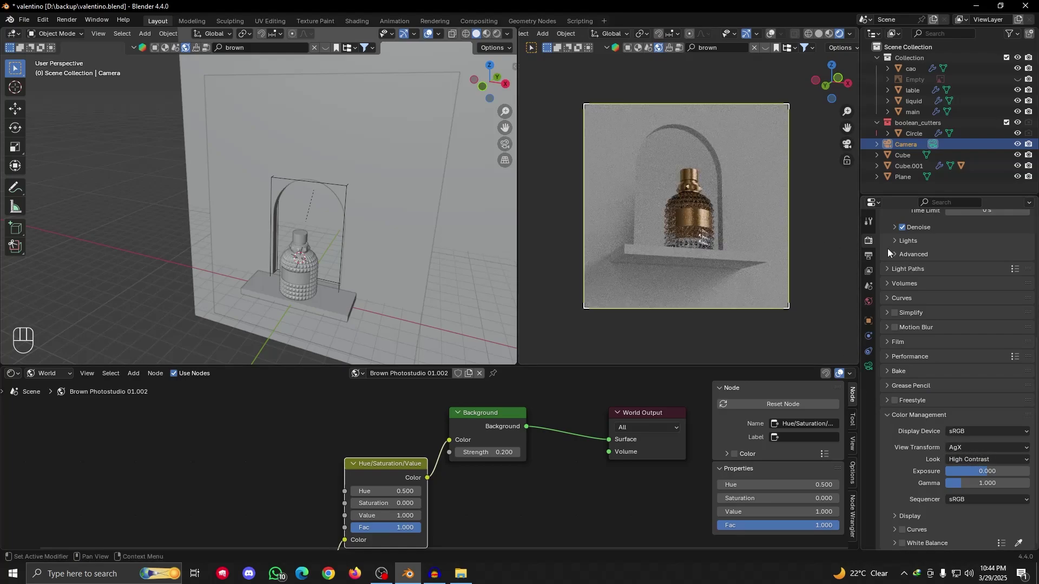
scroll(287, 254, down, 5)
alt+drag(279, 249, 345, 268)
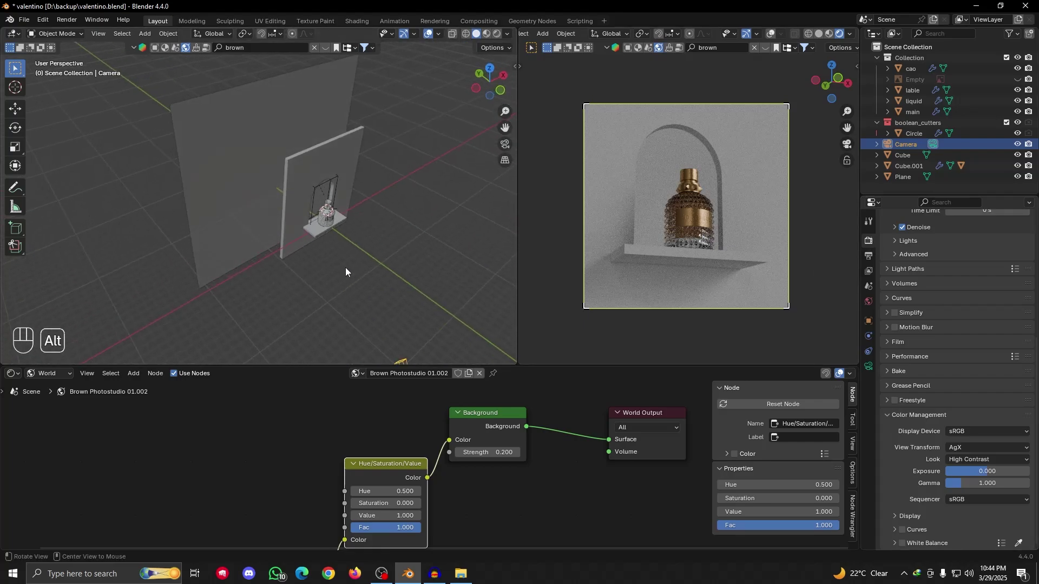
click(252, 190)
alt+drag(252, 190, 346, 243)
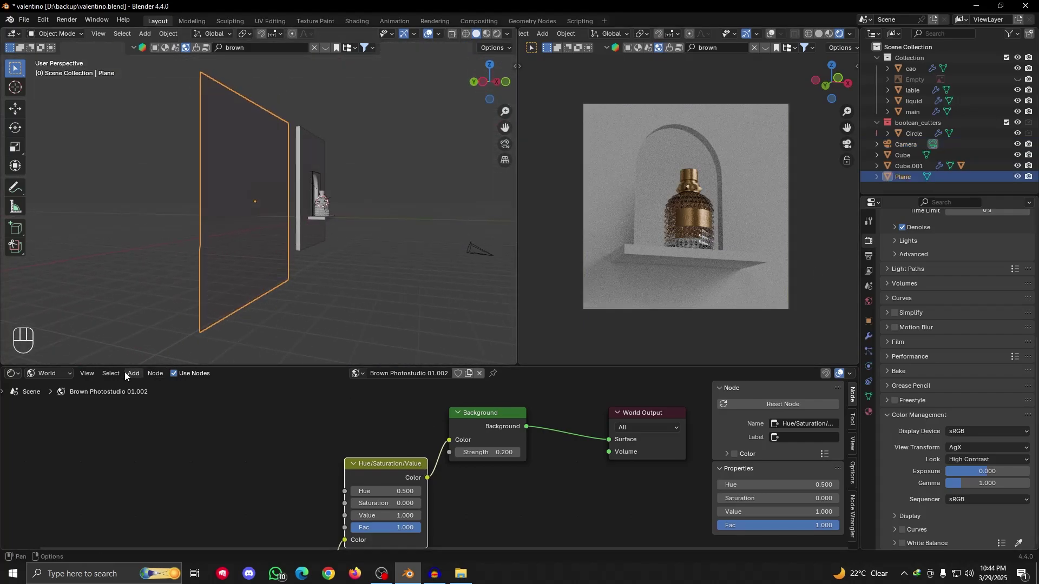
click(49, 374)
click(58, 408)
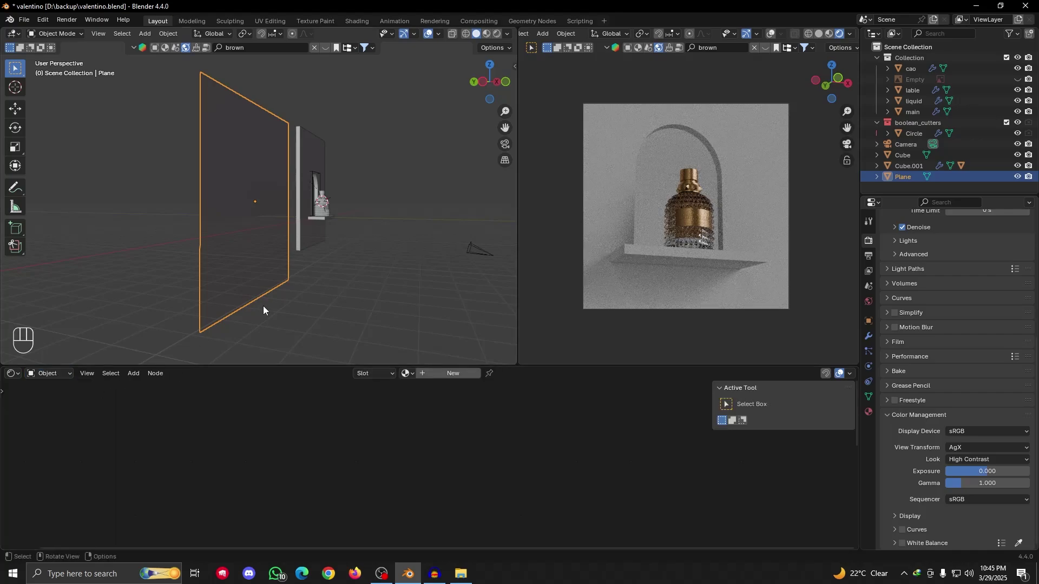
click(454, 374)
drag(452, 415, 270, 489)
alt+drag(304, 235, 286, 303)
drag(294, 492, 227, 496)
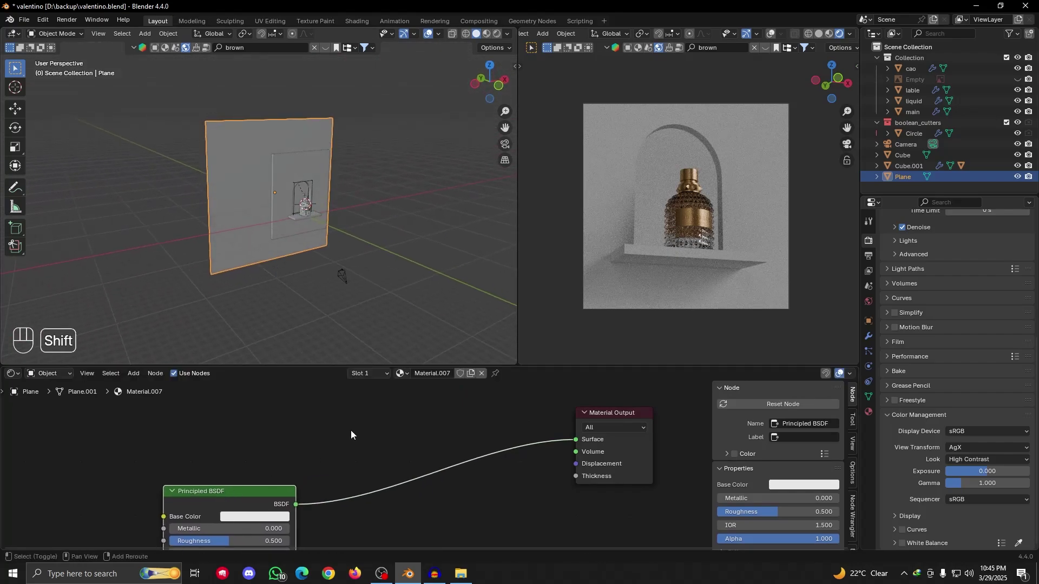
Add a Translucent BSDF, connect it to the Material Output's Surface and delete the Principled BSDF
key(shift+a)
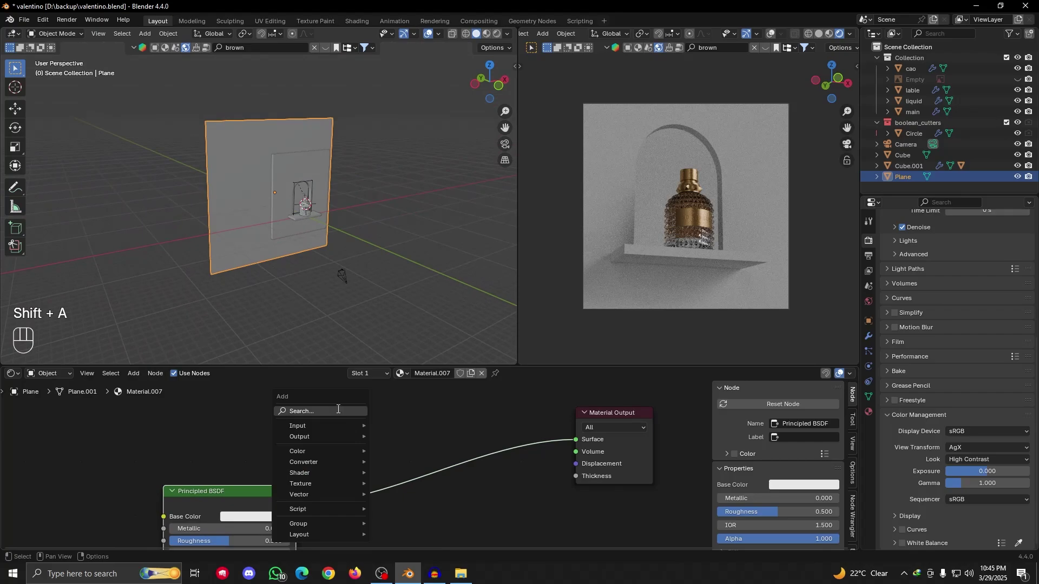
click(338, 411)
text(tr)
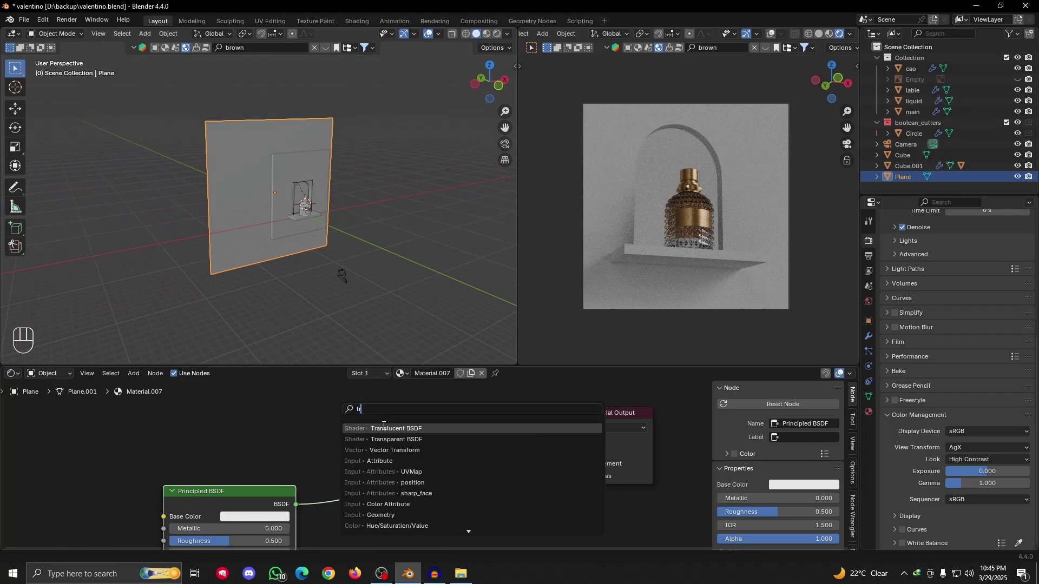
click(385, 426)
click(365, 412)
drag(443, 431, 576, 440)
click(252, 493)
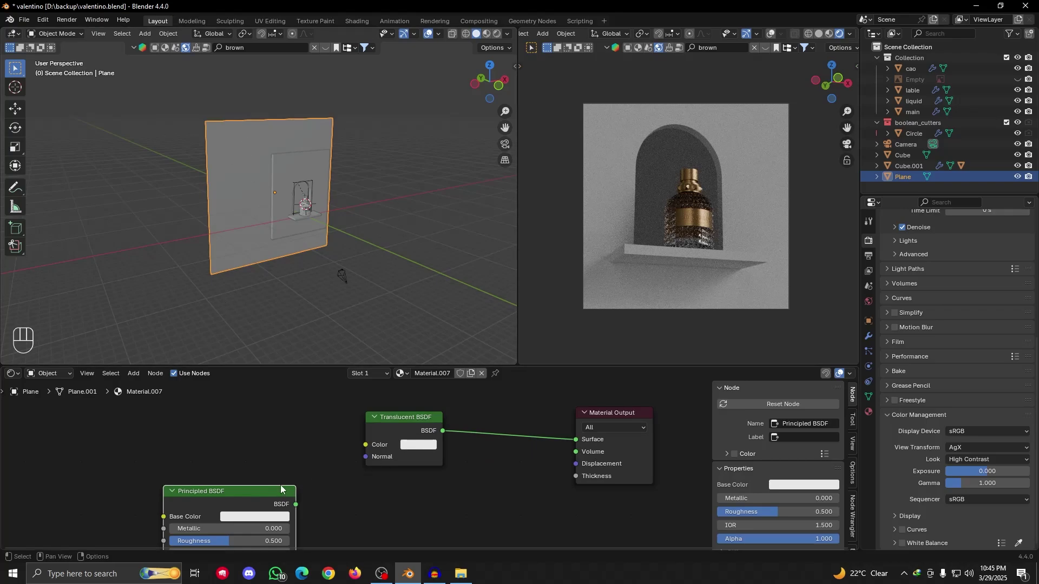
key(Delete)
Snap the 3D cursor to the selected plane and add an area light at that point
middle_drag(207, 254, 242, 193)
key(shift+s)
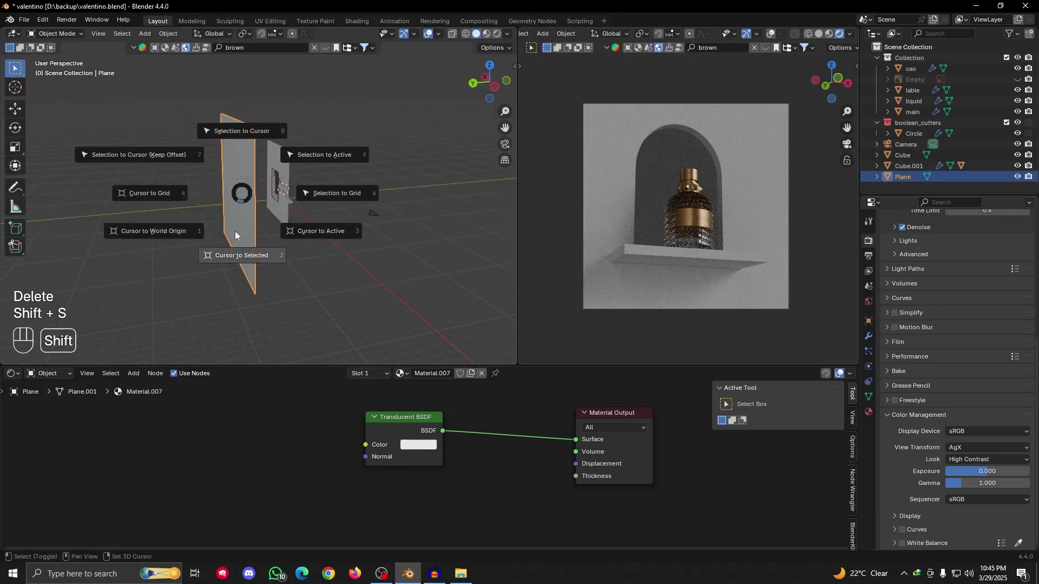
click(233, 266)
middle_drag(264, 230, 225, 226)
key(shift+a)
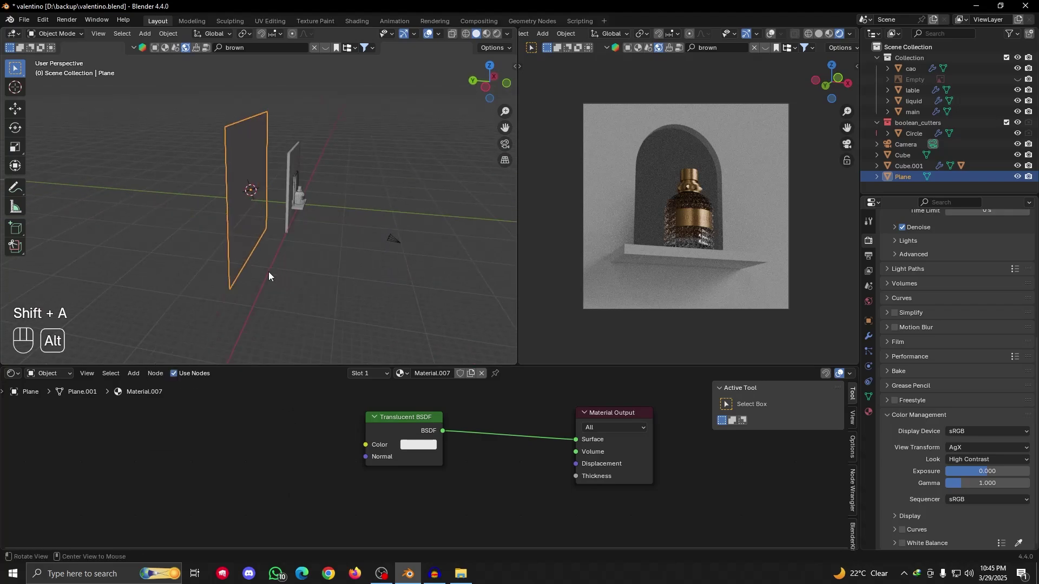
key(shift+a)
mouse_move(208, 358)
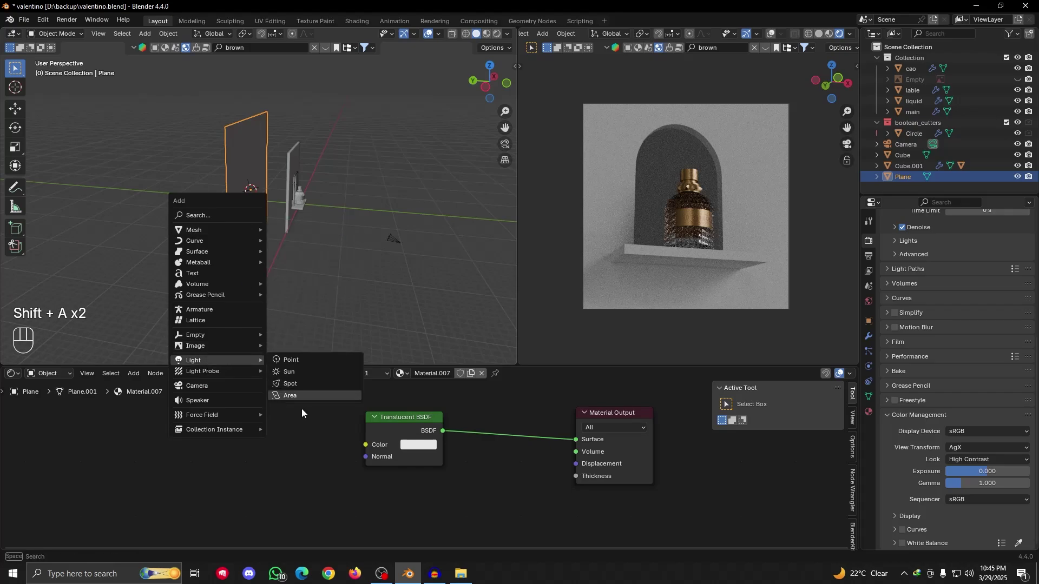
click(301, 408)
Move the area light along the global Y axis to behind the plane and lower it along Z
alt+middle_drag(311, 325, 320, 291)
key(g)
key(y)
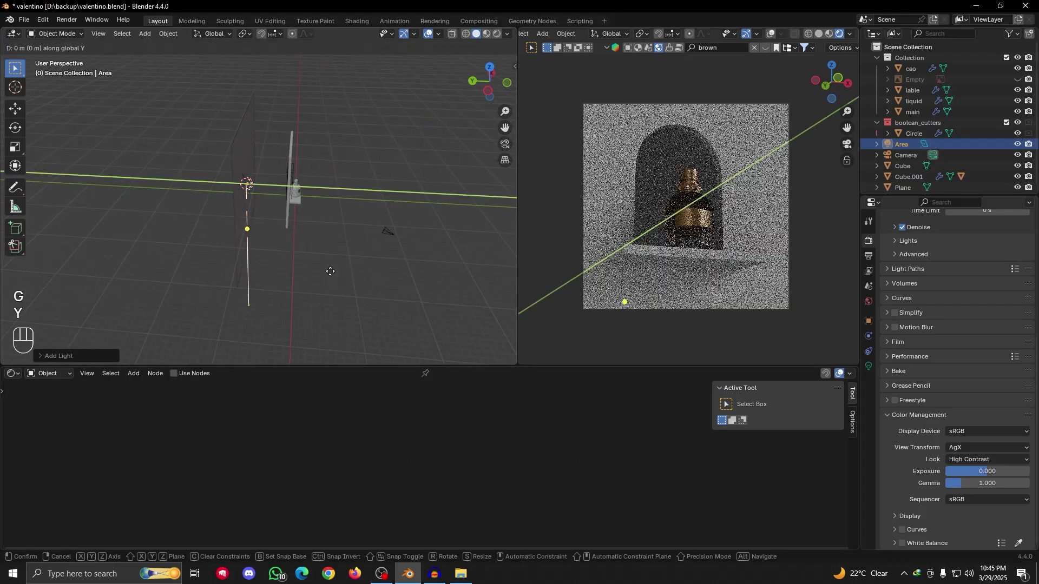
click(309, 264)
middle_drag(307, 264, 313, 250)
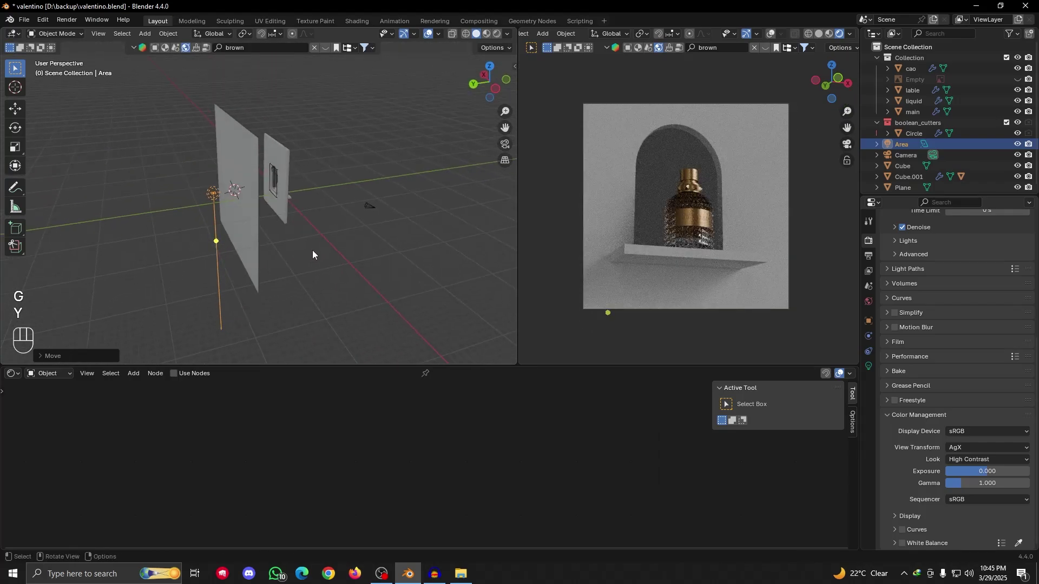
key(g)
key(z)
Rotate the area light 180° about the global X axis so it points upward
key(r)
key(x)
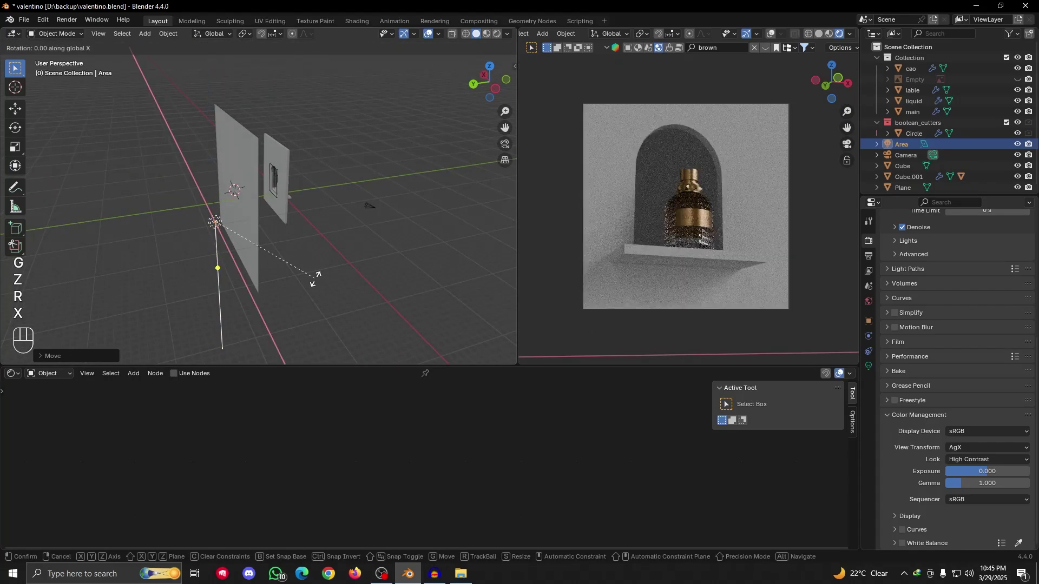
key(KP_1)
key(KP_8)
key(KP_0)
click(257, 274)
alt+middle_drag(256, 275, 244, 268)
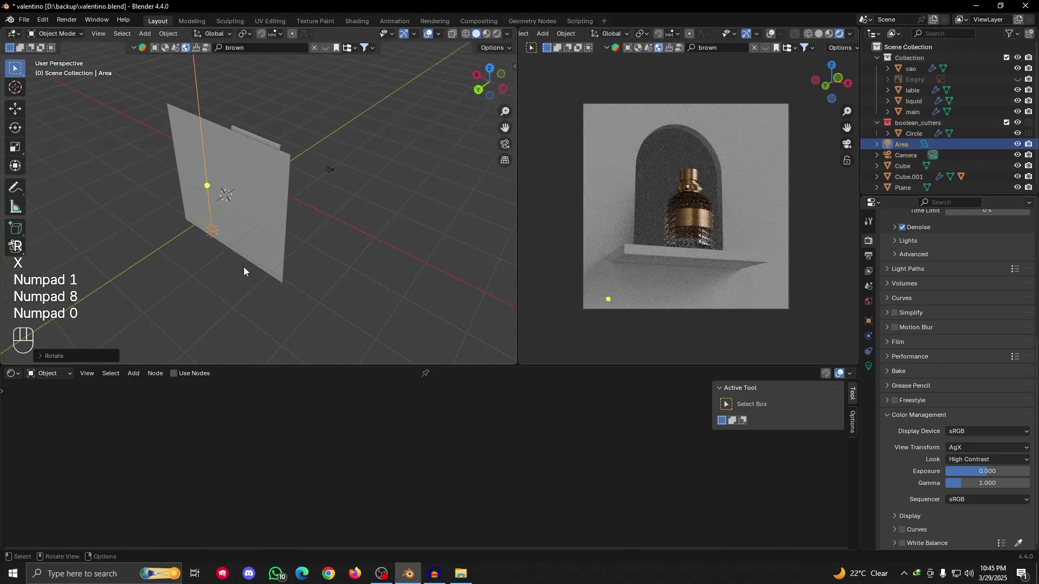
Enlarge the area light and stretch it along the global X axis to roughly the plane's width
key(s)
click(277, 265)
key(s)
key(x)
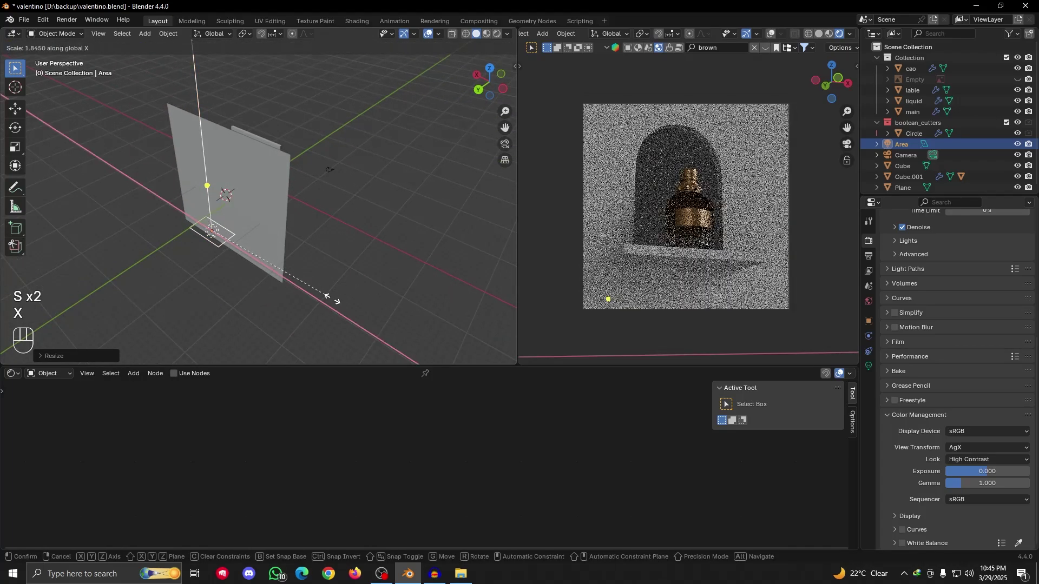
click(268, 222)
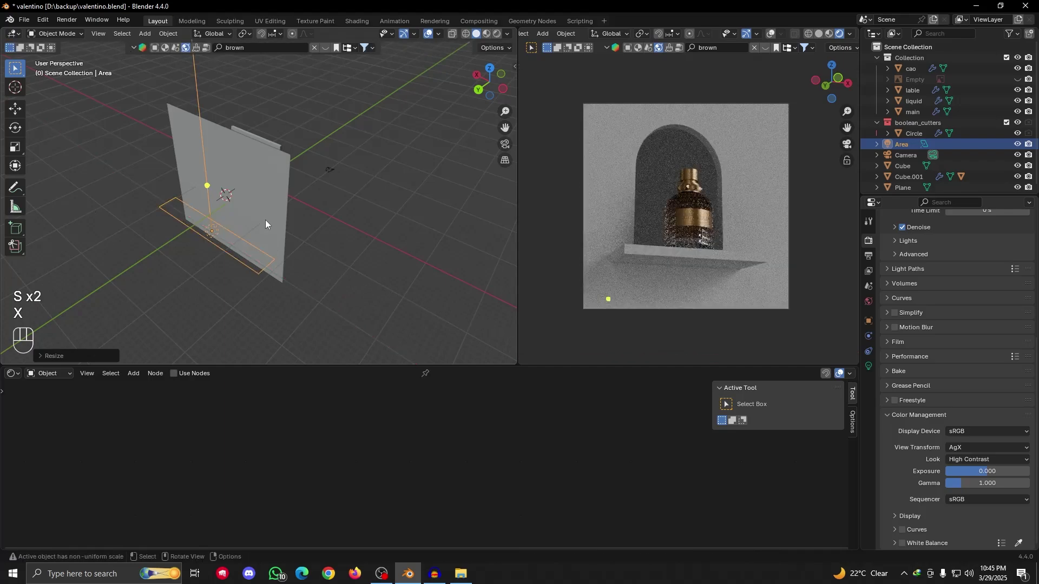
Shift the area light farther behind the plane along Y and tilt it about X toward the plane
middle_drag(265, 220, 251, 232)
key(g)
key(y)
click(238, 232)
alt+drag(237, 231, 261, 200)
key(r)
key(x)
click(262, 251)
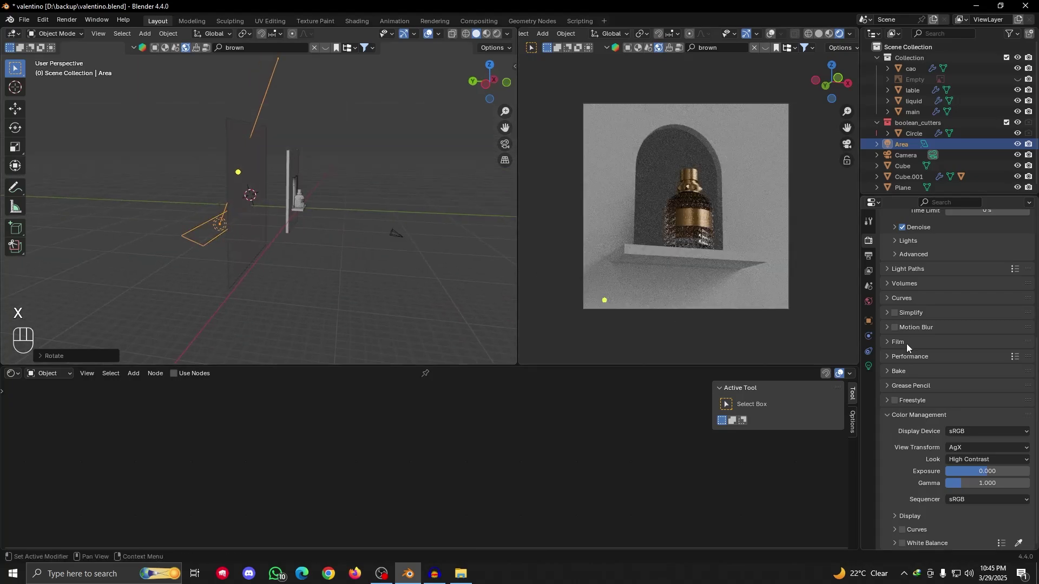
Set the world background strength to 0.1
click(870, 366)
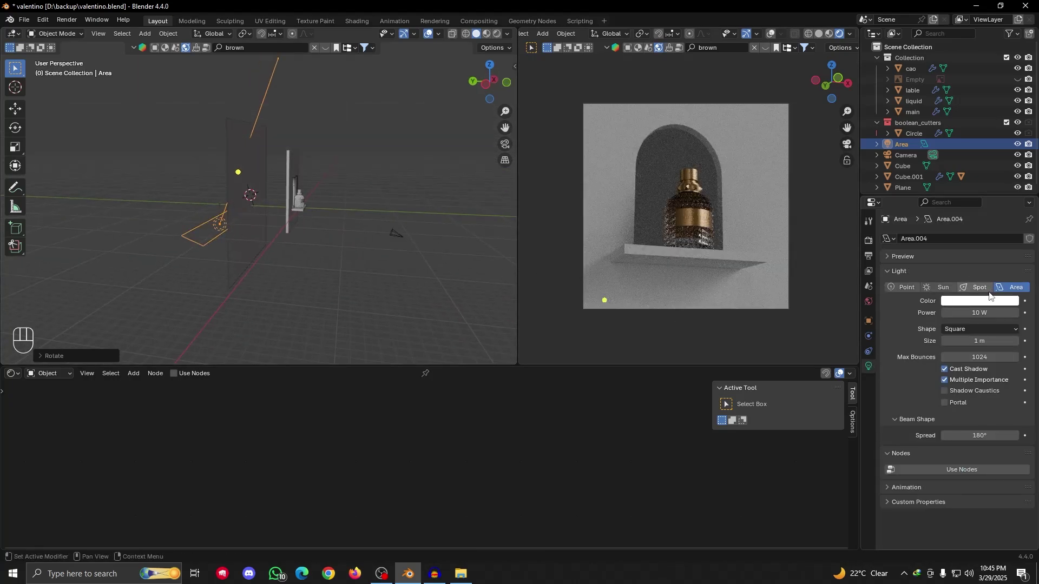
click(868, 303)
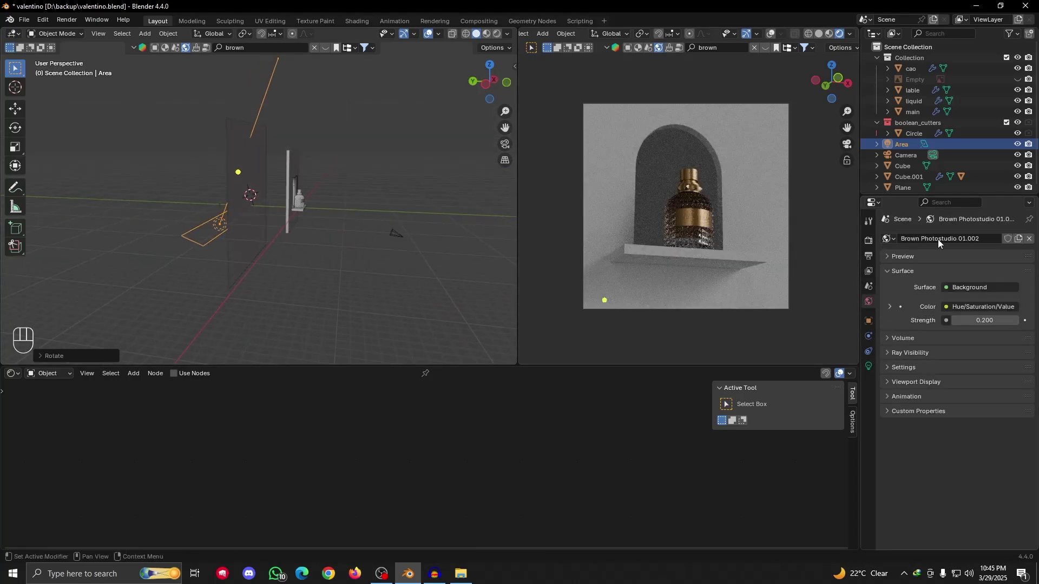
click(954, 321)
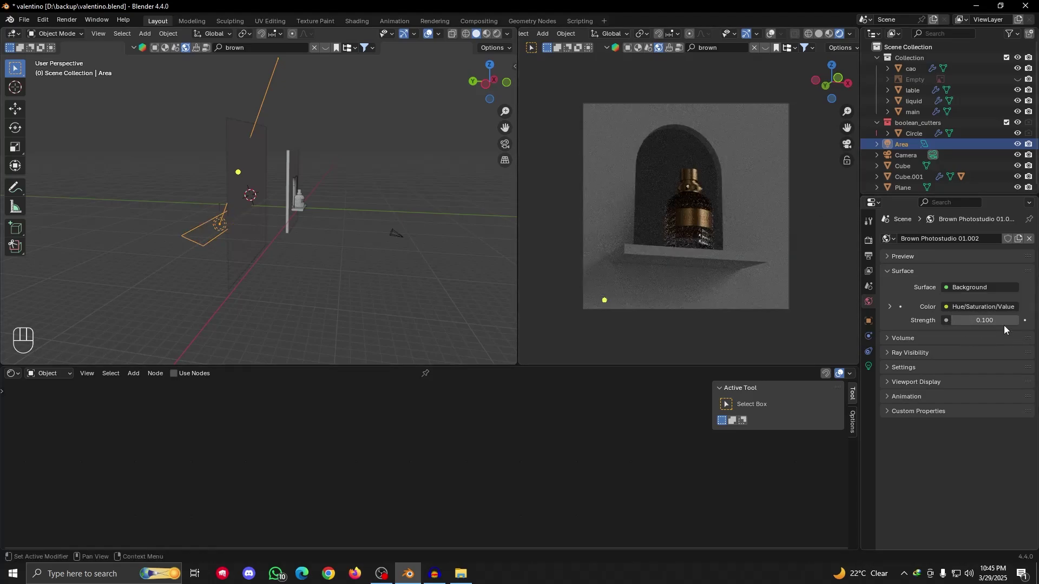
Try the area light's power at 1000 W and raise it to 3000 W
alt+middle_drag(126, 203, 161, 242)
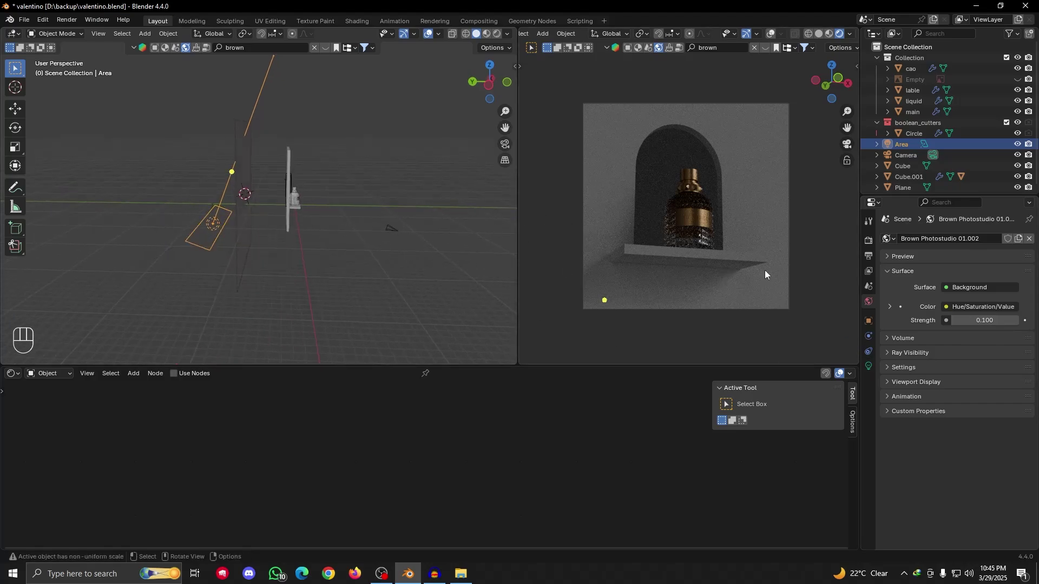
alt+middle_drag(242, 226, 303, 246)
click(869, 366)
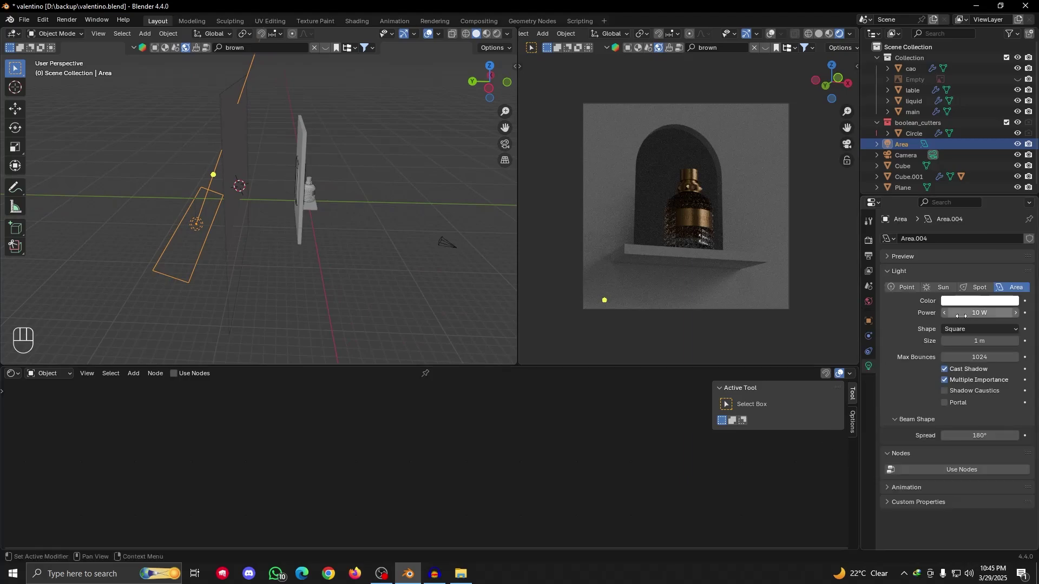
click(979, 313)
text(1000)
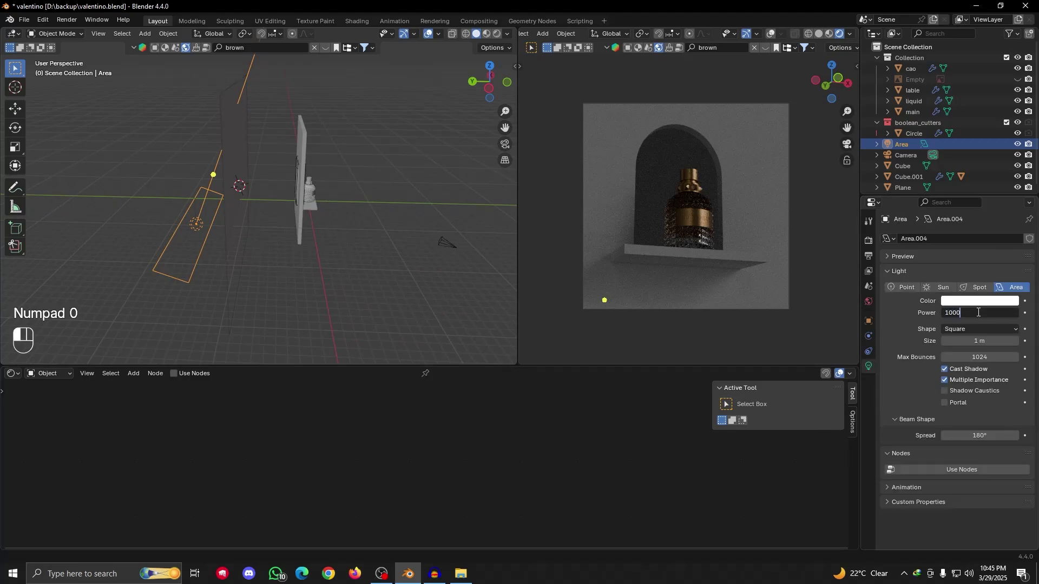
key(Return)
scroll(674, 262, up, 1)
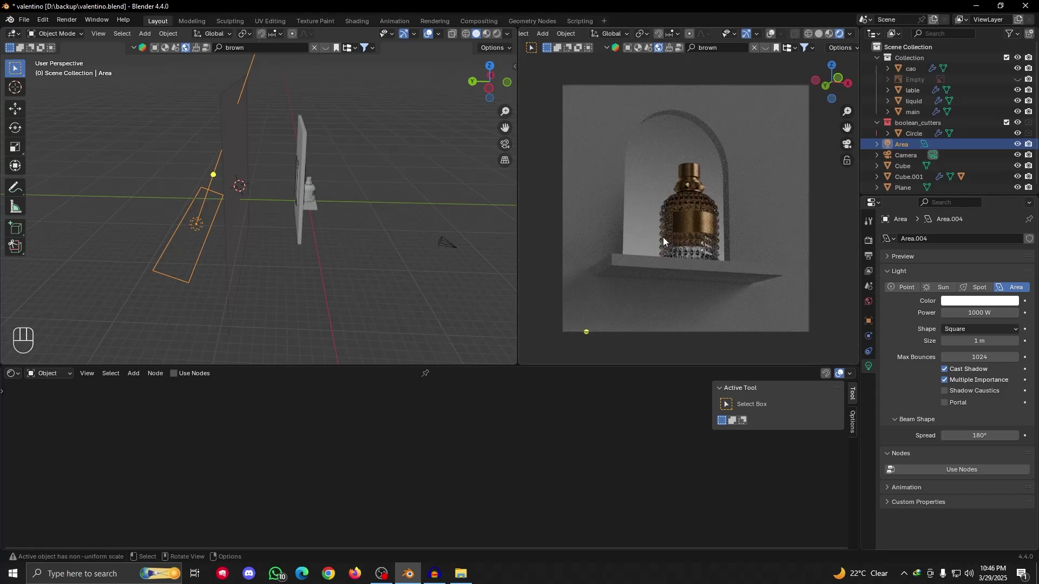
click(972, 313)
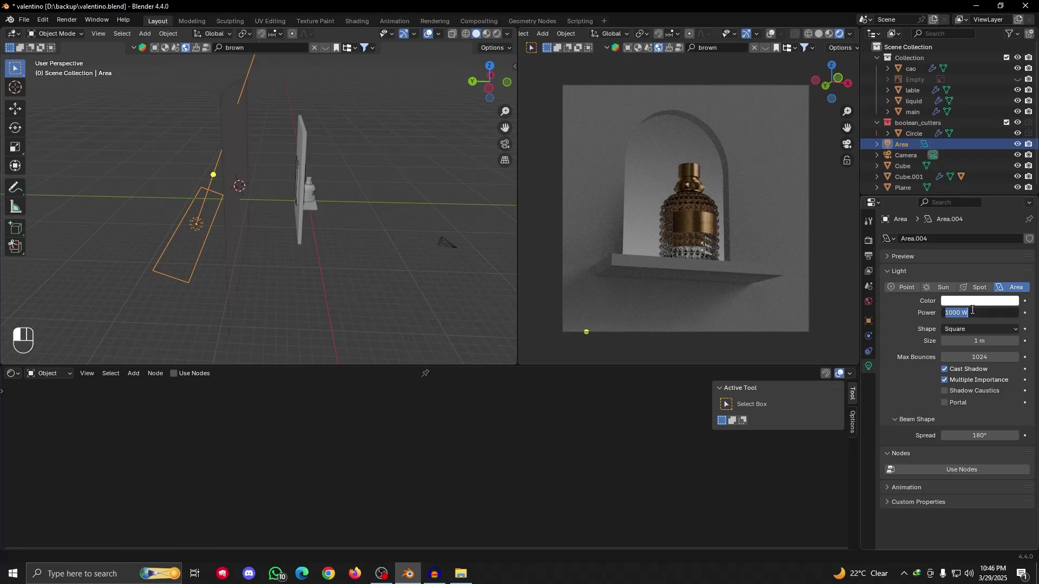
text(300)
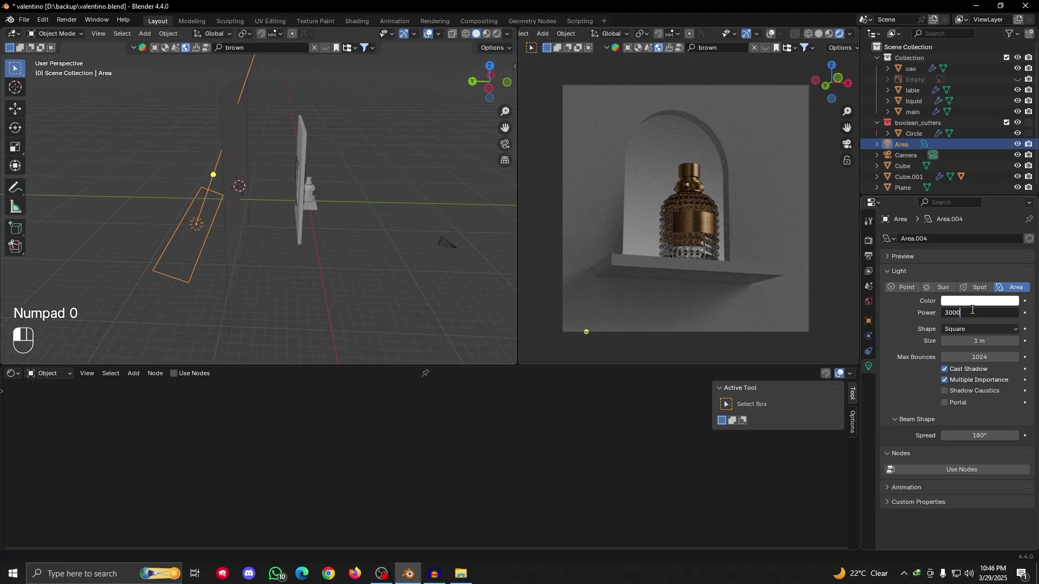
key(Return)
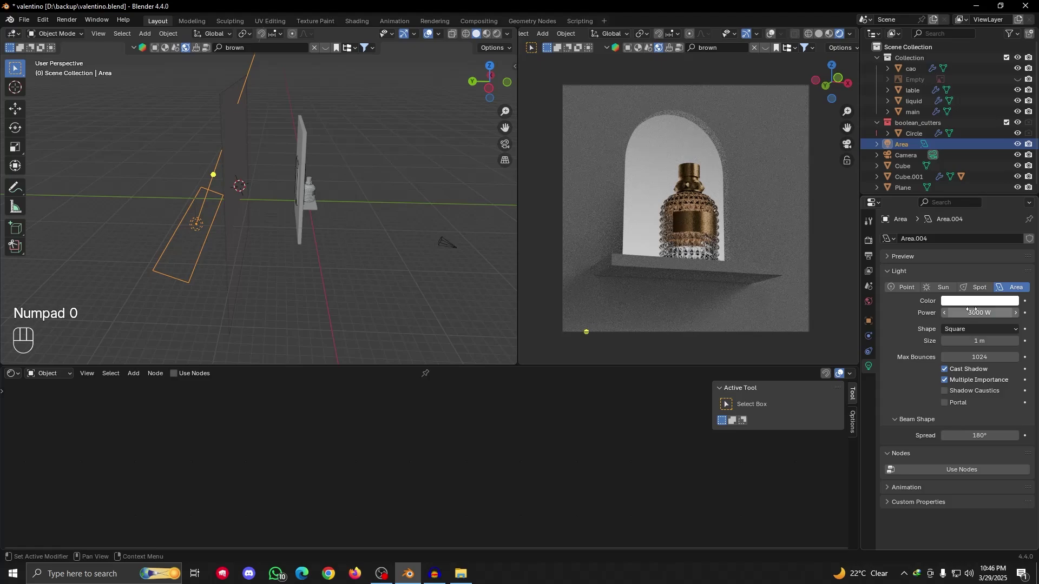
Set the power of the area light behind the plane to 2000 W
click(973, 312)
text(2000)
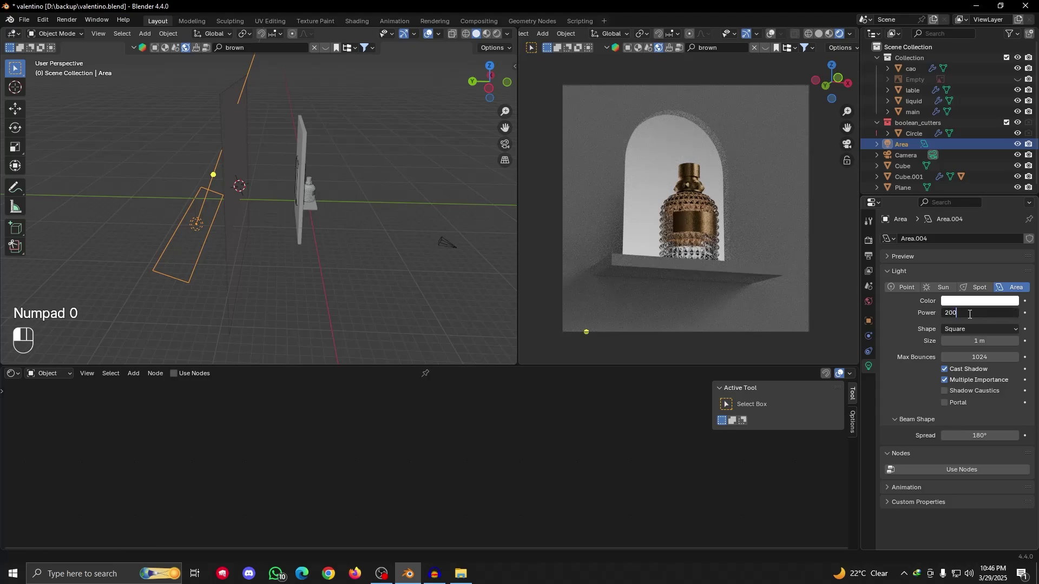
key(Return)
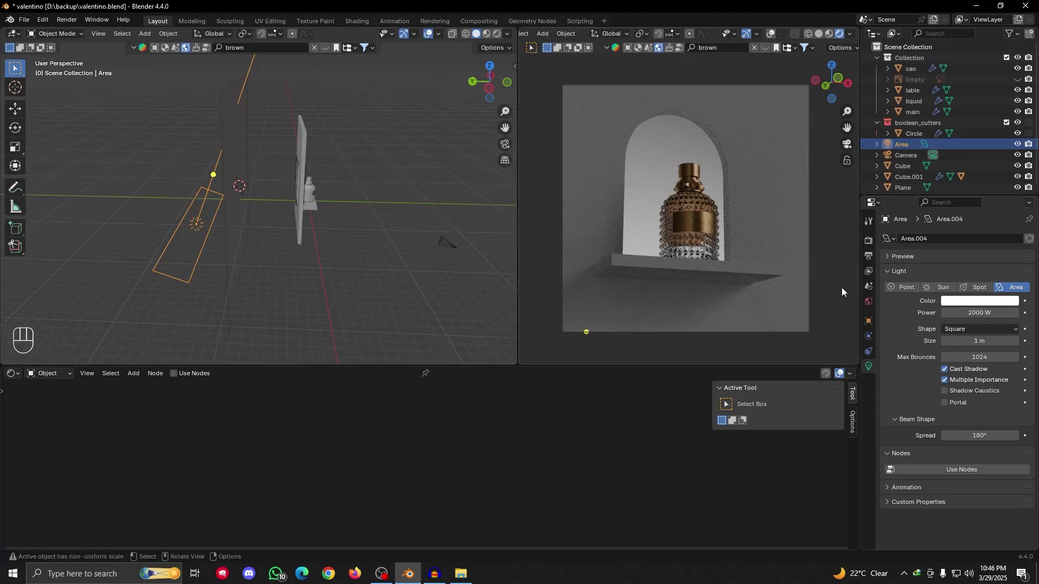
Snap the 3D cursor to the bottle's main body and add a second area light there
alt+drag(451, 280, 330, 254)
scroll(266, 245, up, 4)
click(235, 203)
key(shift+s)
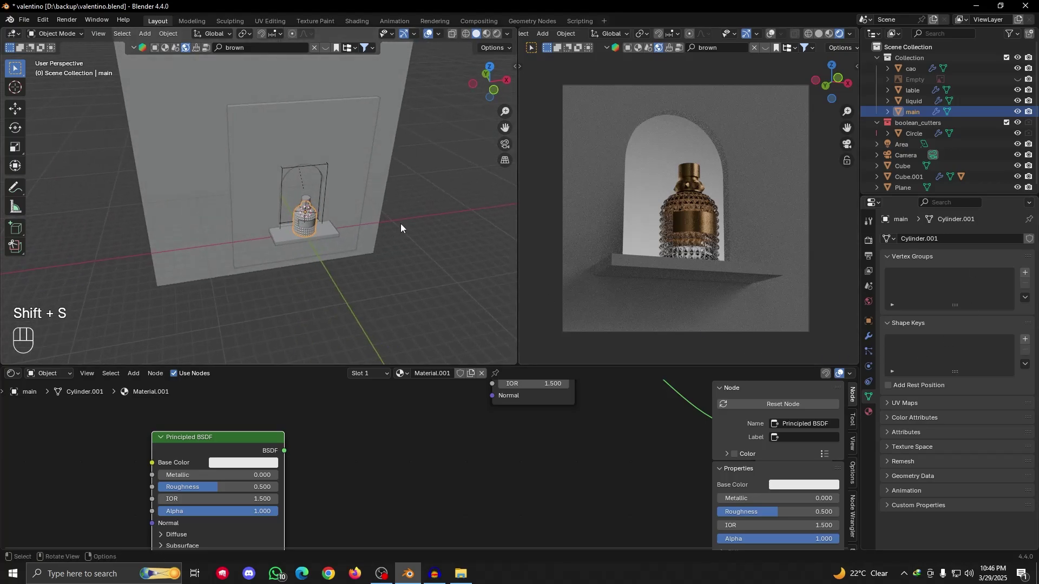
key(shift+a)
mouse_move(404, 223)
click(443, 256)
Move the new area light along the global X axis until it sits beside the shelf
key(g)
key(y)
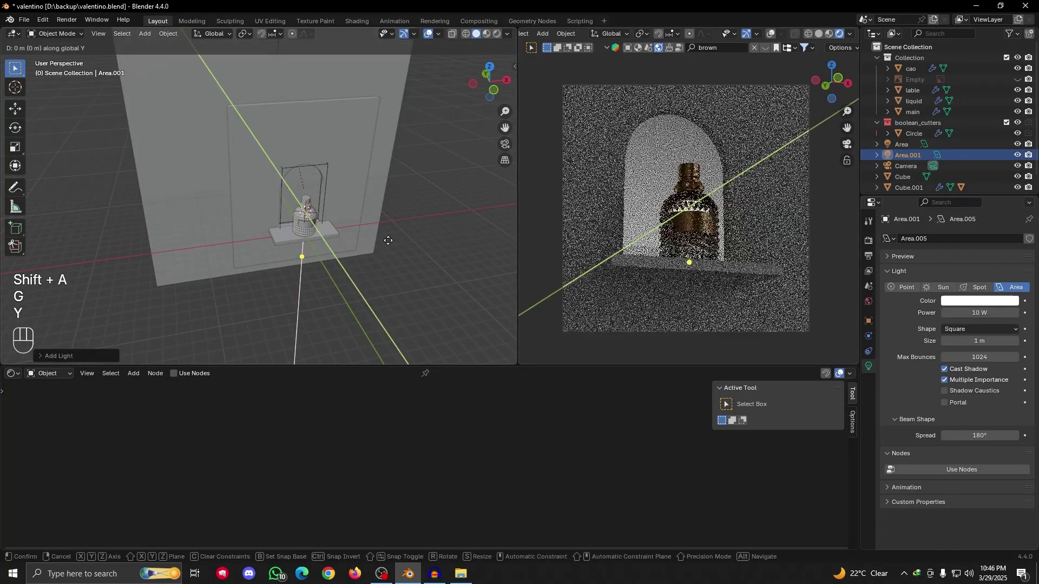
key(x)
click(469, 245)
alt+shift+drag(424, 225, 359, 213)
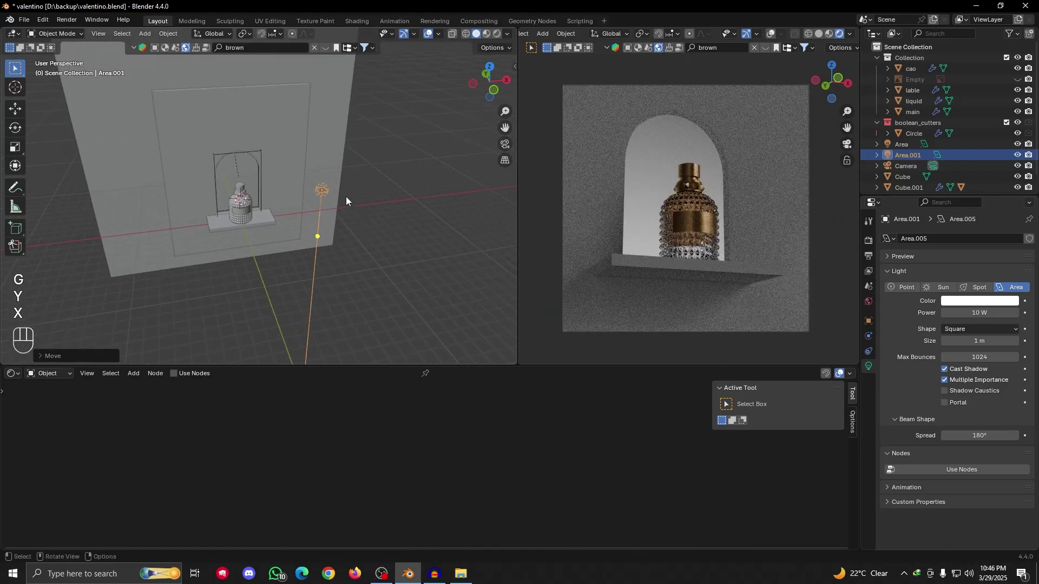
key(r)
key(x)
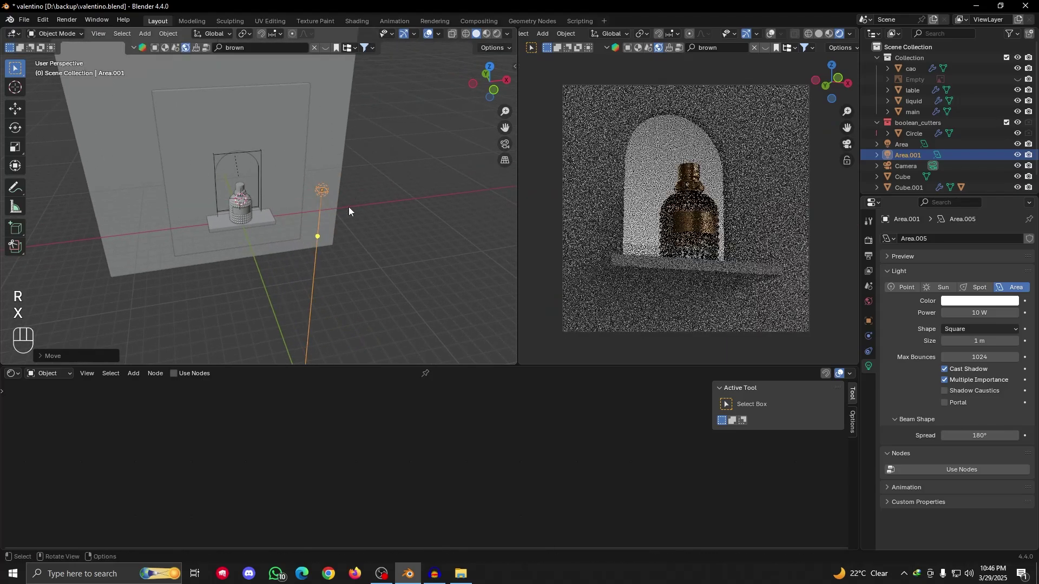
key(y)
click(345, 212)
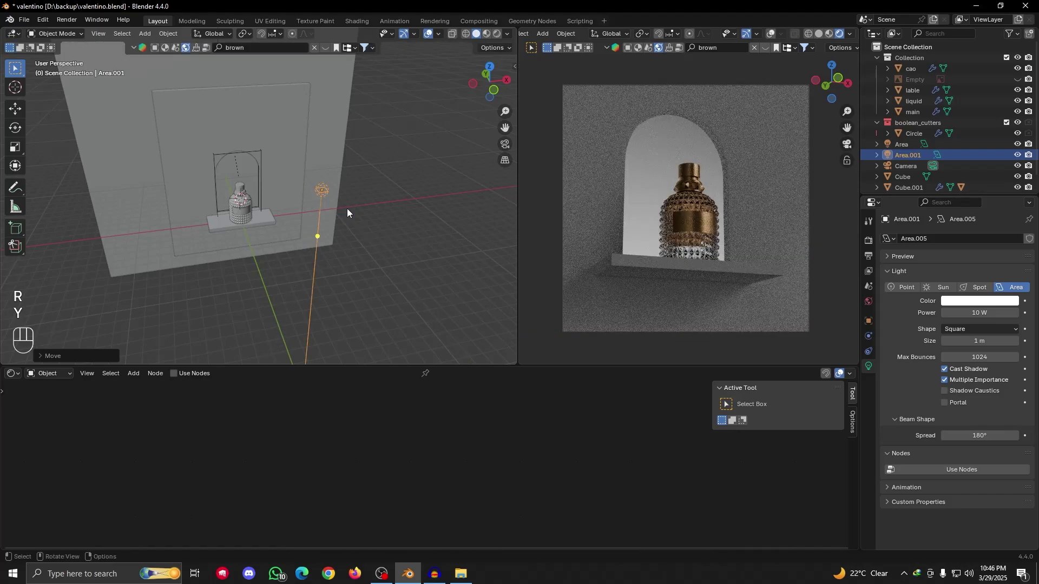
key(r)
key(y)
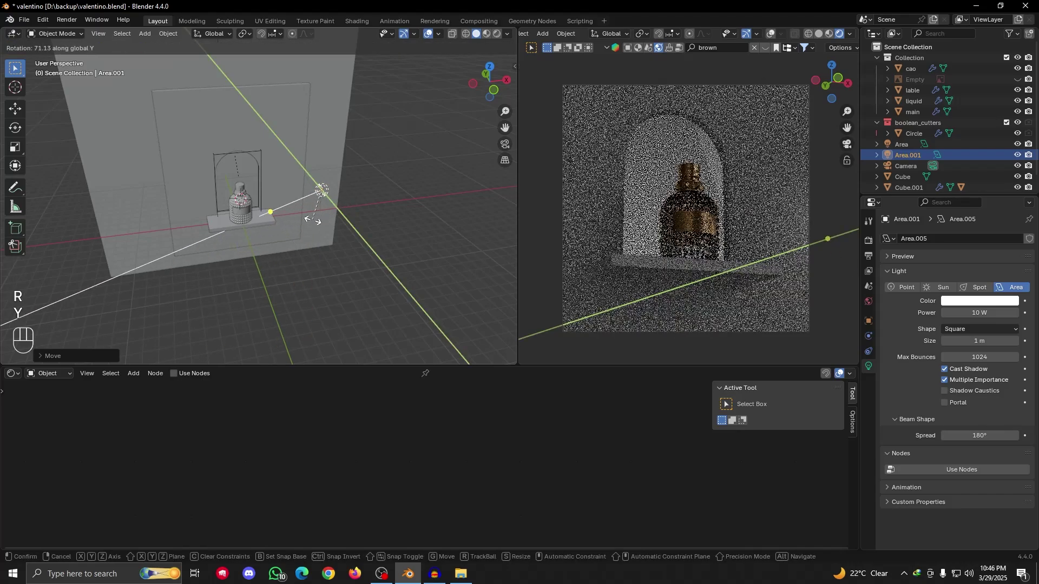
click(305, 217)
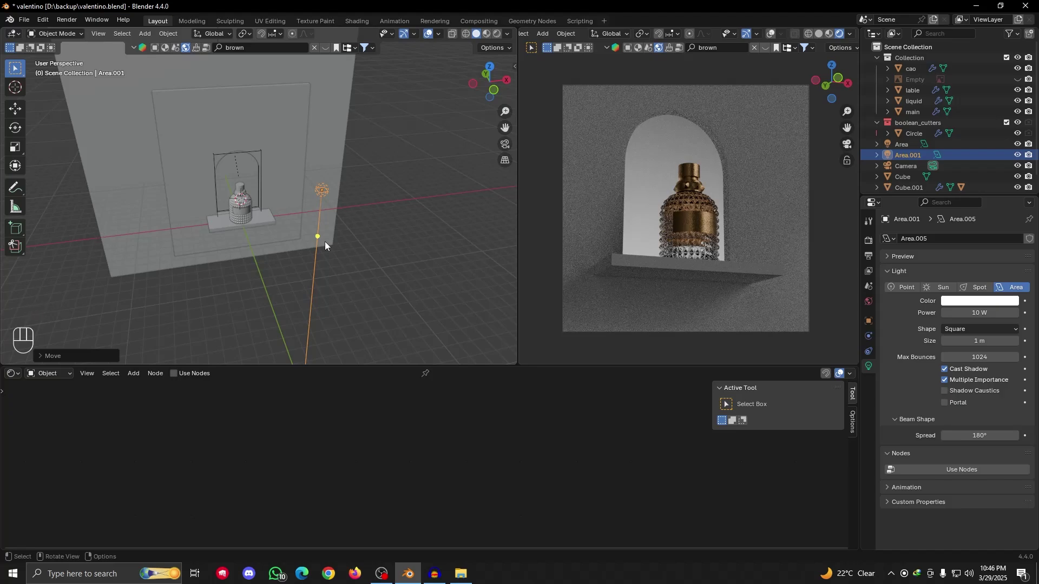
Rotate the new area light 90° about the global Y axis to face the bottle
scroll(250, 216, up, 1)
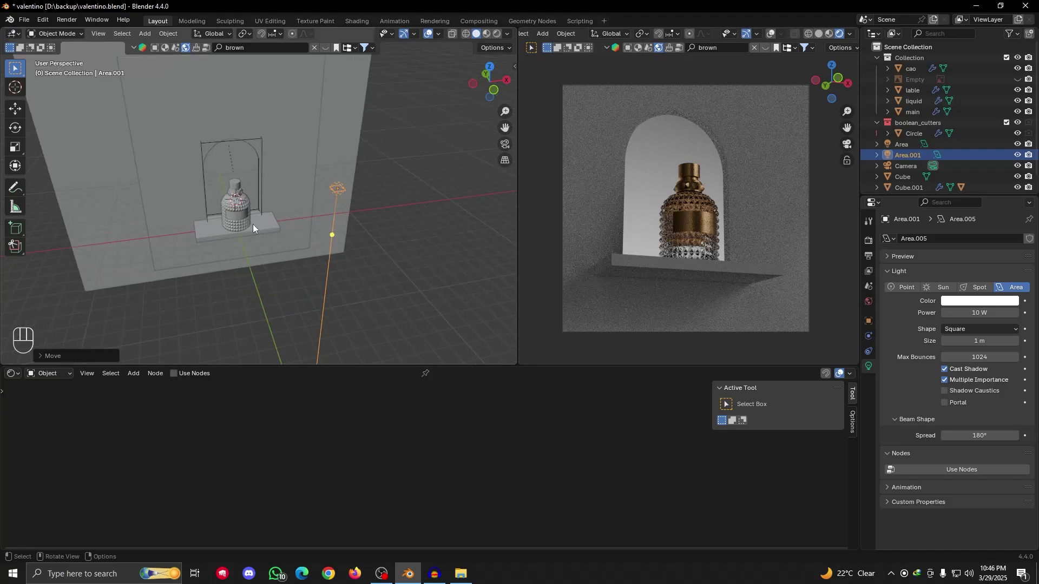
alt+drag(351, 189, 347, 201)
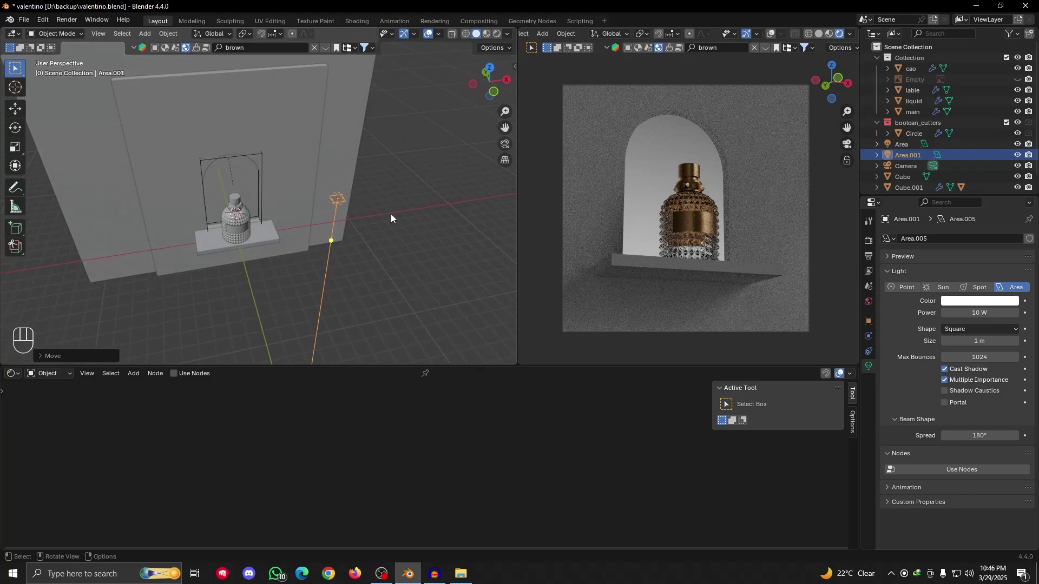
key(r)
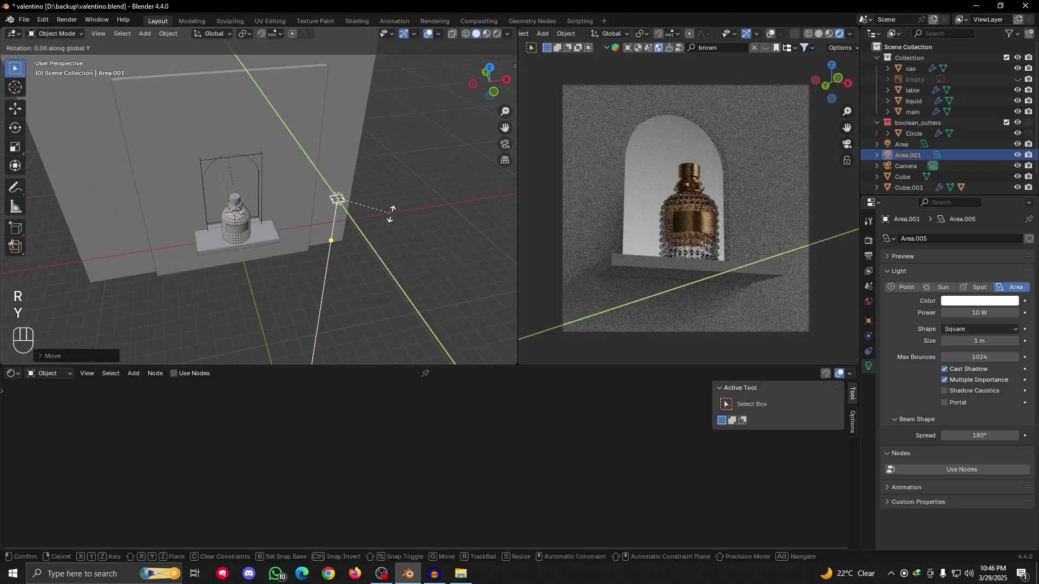
key(KP_9)
key(y)
key(KP_0)
click(391, 213)
Move the side area light about 1.6 m along negative global Y, in front of the arched panel
alt+drag(391, 213, 269, 220)
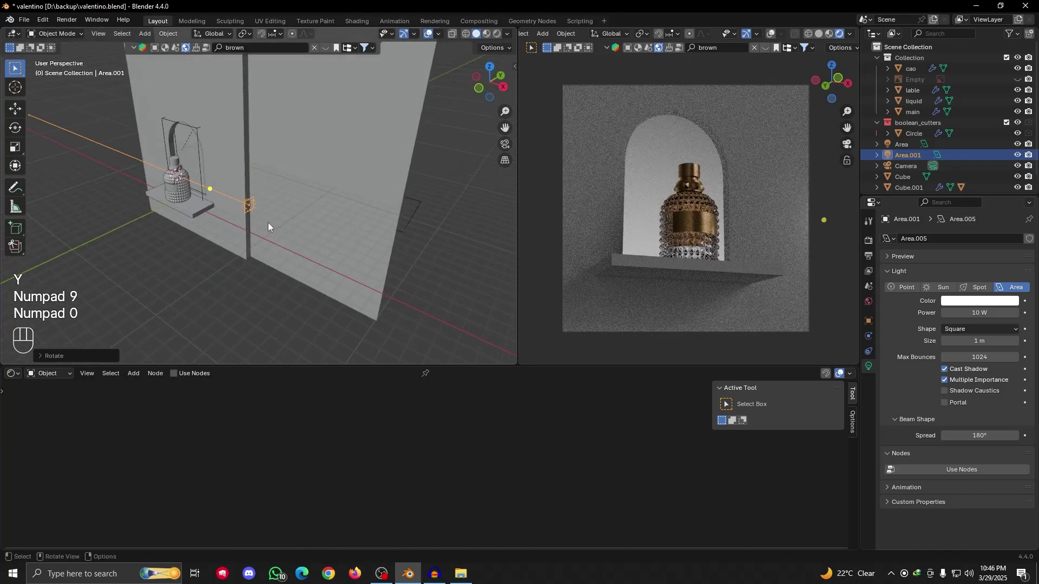
middle_drag(288, 214, 248, 223)
key(g)
key(x)
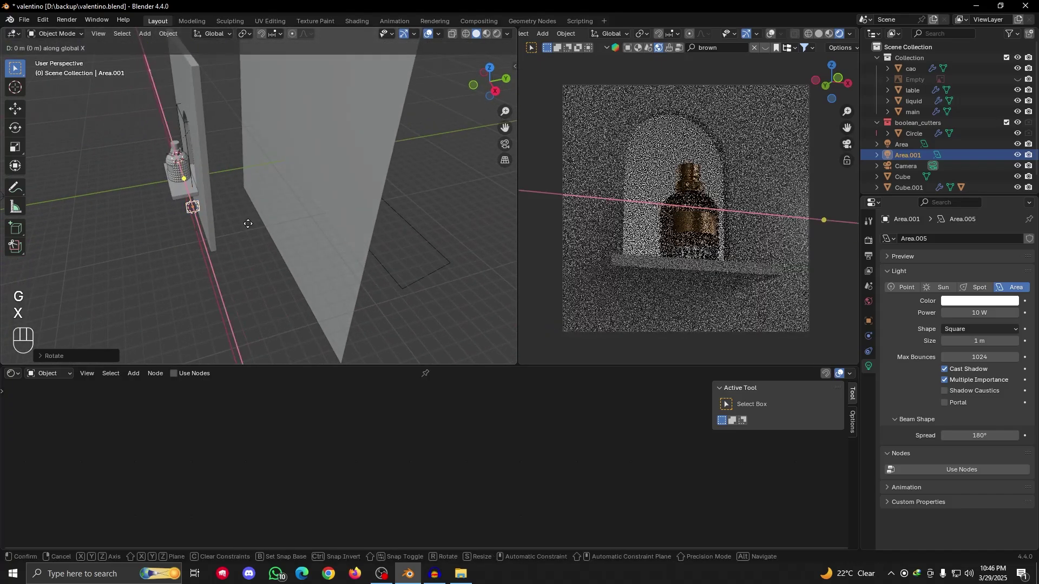
key(y)
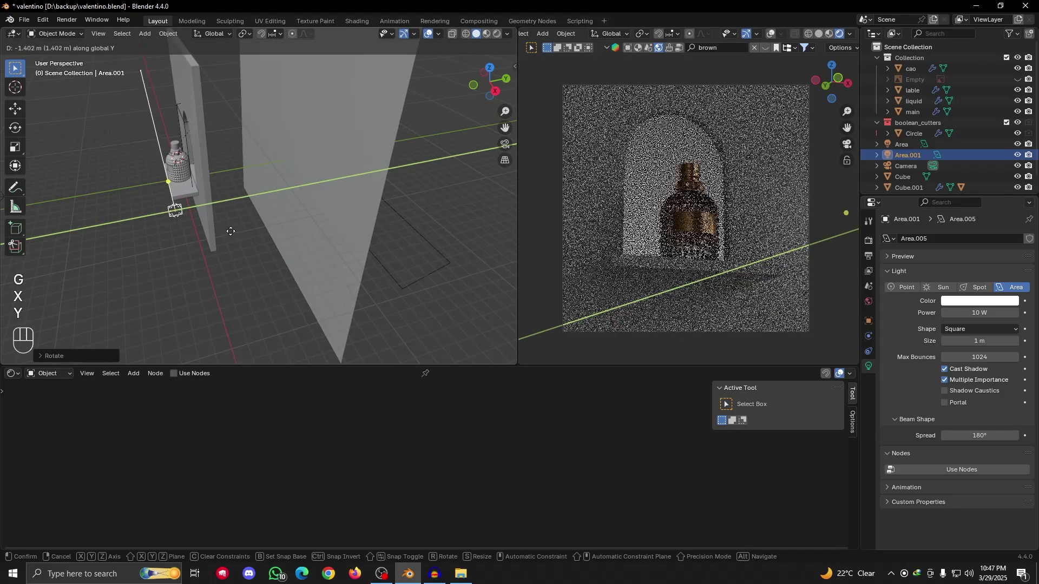
alt+click(232, 230)
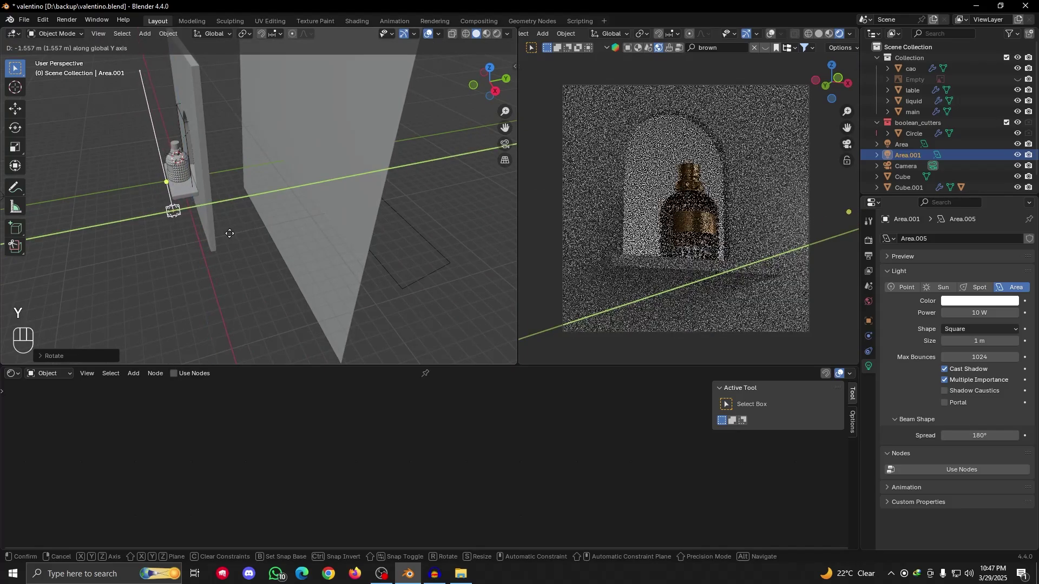
click(227, 233)
alt+drag(227, 233, 286, 238)
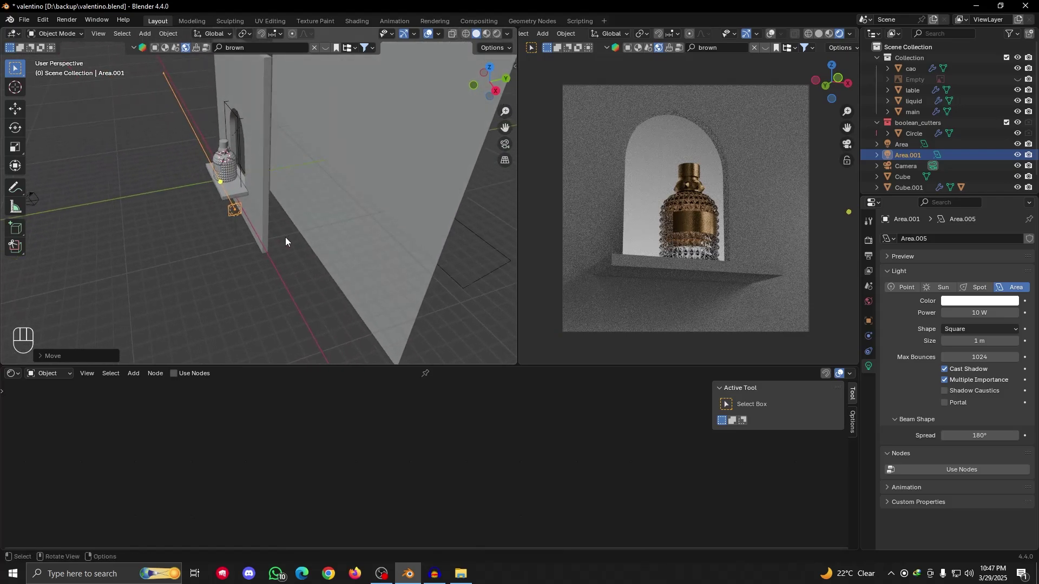
Scale the side area light up to nearly four times its size and stretch it along Z to over twice its height
key(s)
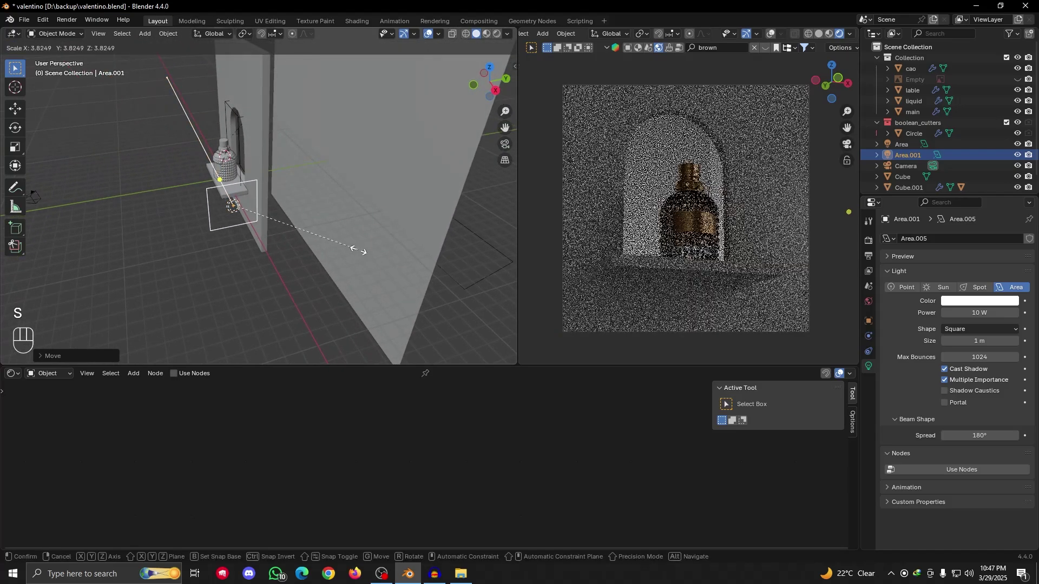
key(s)
key(z)
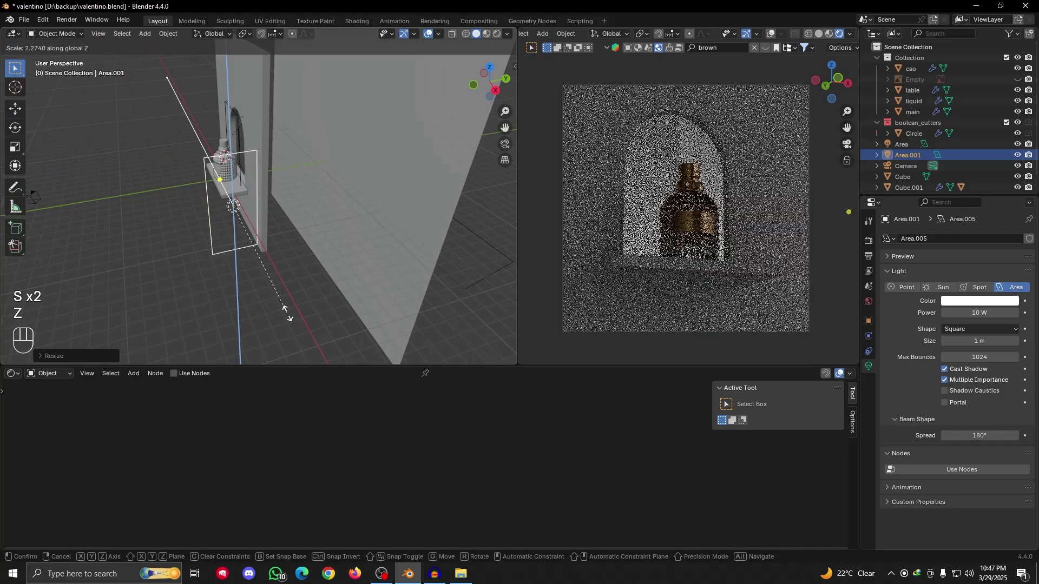
click(289, 322)
alt+drag(289, 322, 289, 205)
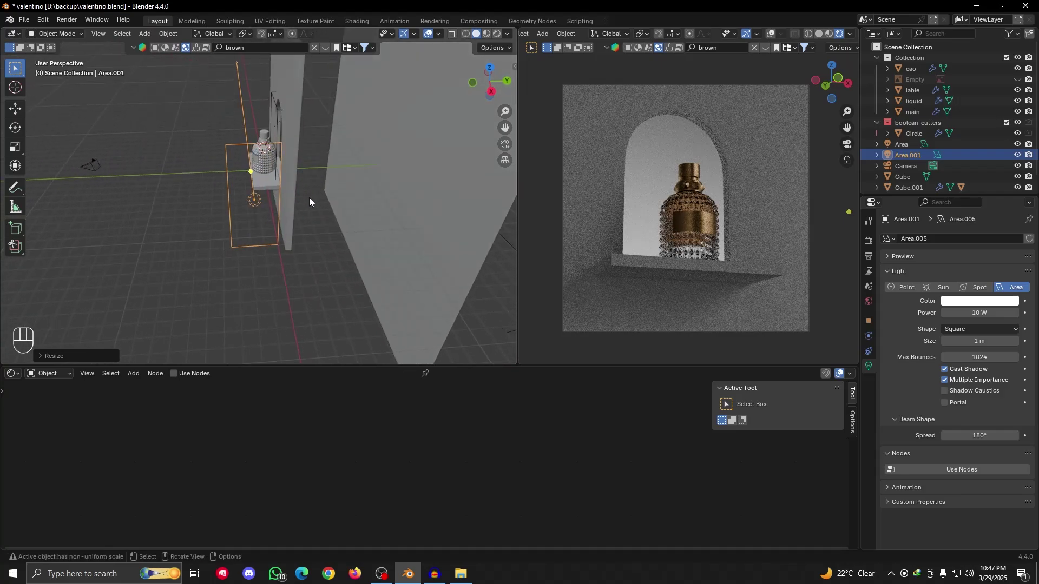
Rotate the side area light slightly about the global Z axis and briefly hide it to compare the render
key(r)
key(z)
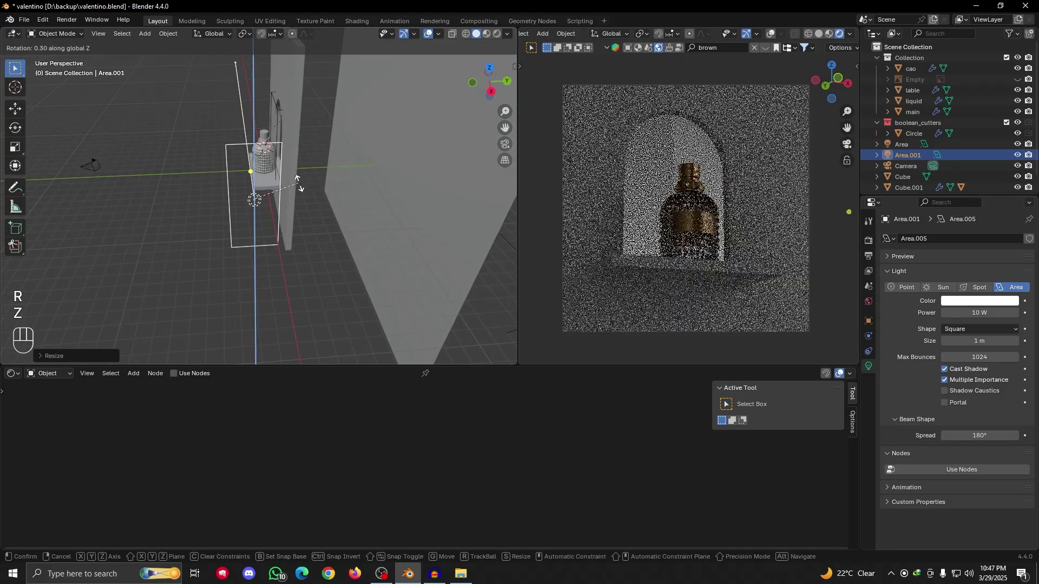
click(314, 196)
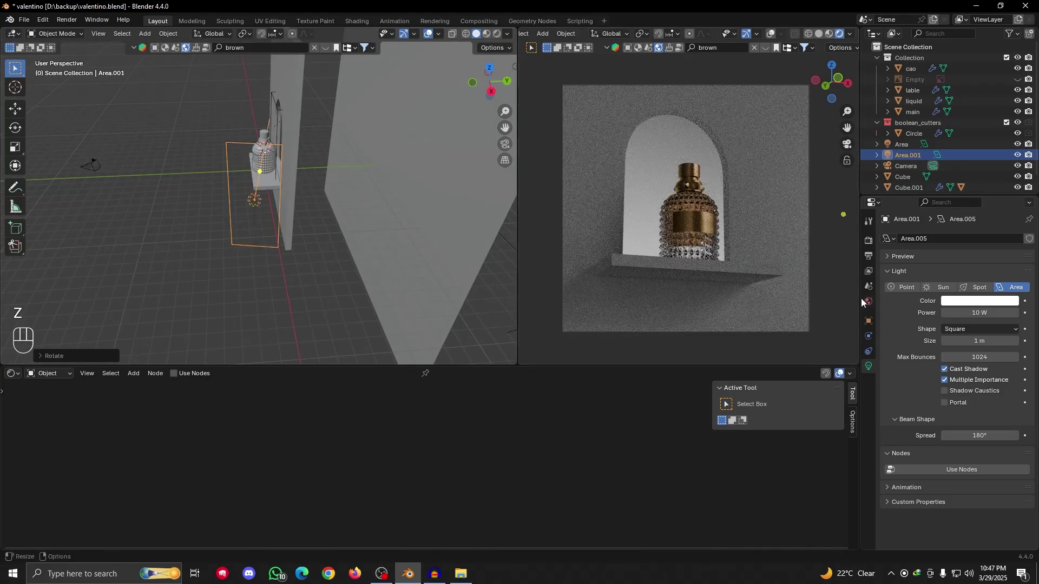
key(h)
key(ctrl+z)
alt+drag(309, 218, 331, 227)
Move the side area light farther forward along Y and turn it about 9° about Z toward the bottle
key(g)
key(x)
key(g)
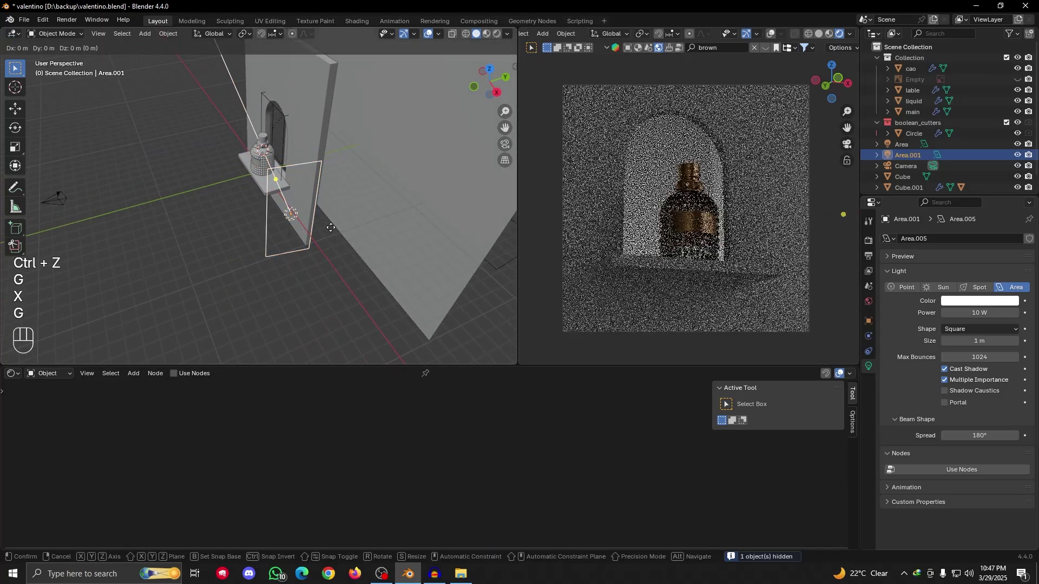
key(x)
key(x)
key(y)
key(y)
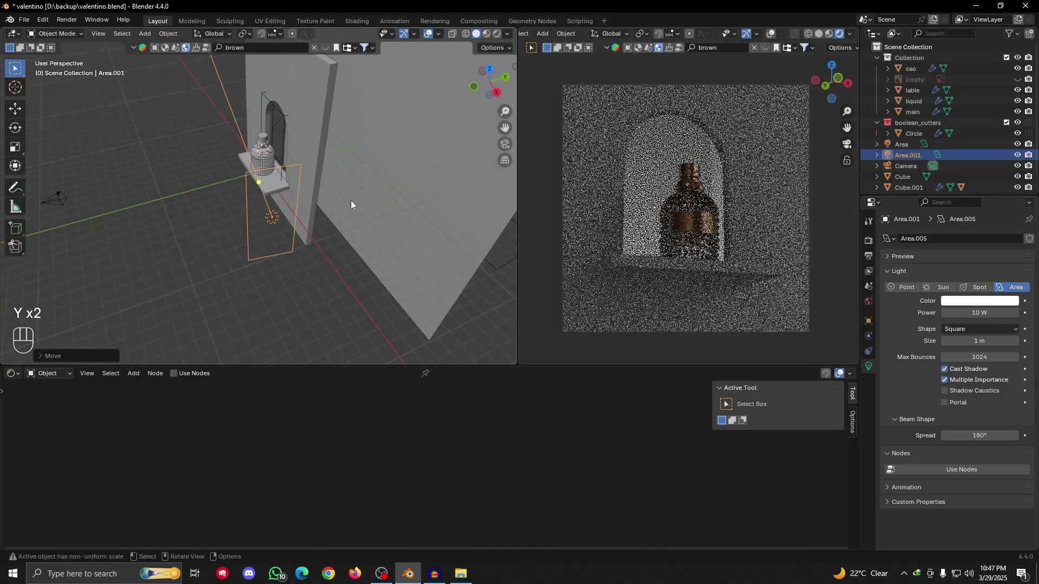
key(r)
key(z)
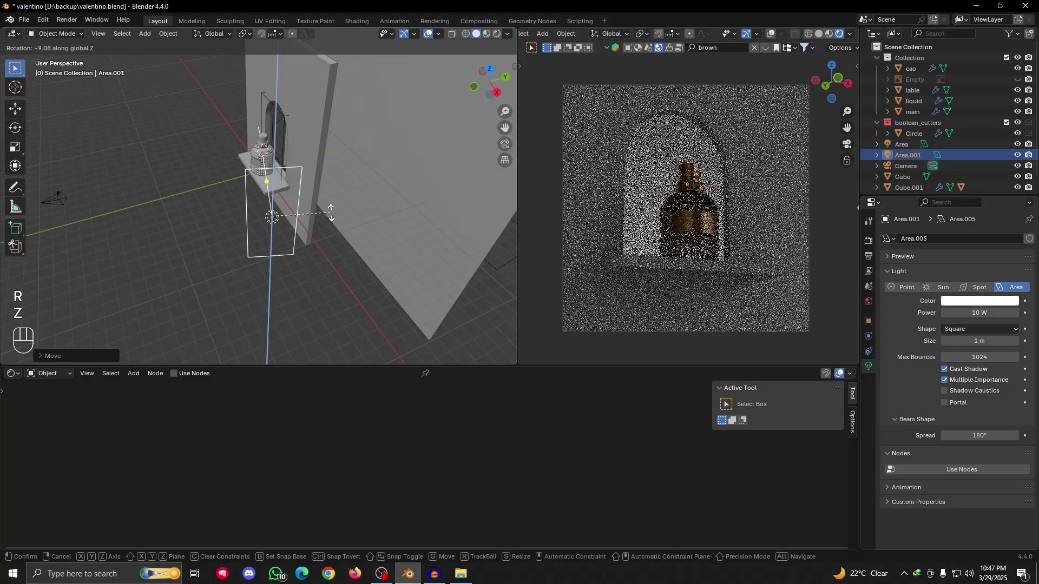
click(338, 211)
Set the side area light's power to 100 W and briefly hide the light to compare its effect
click(974, 312)
text(1)
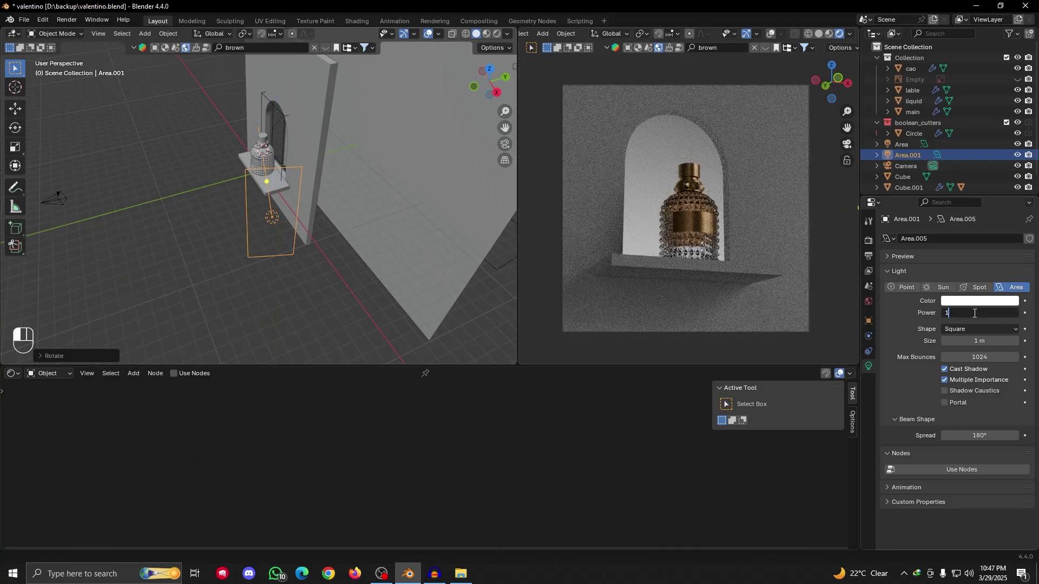
text(00)
key(Return)
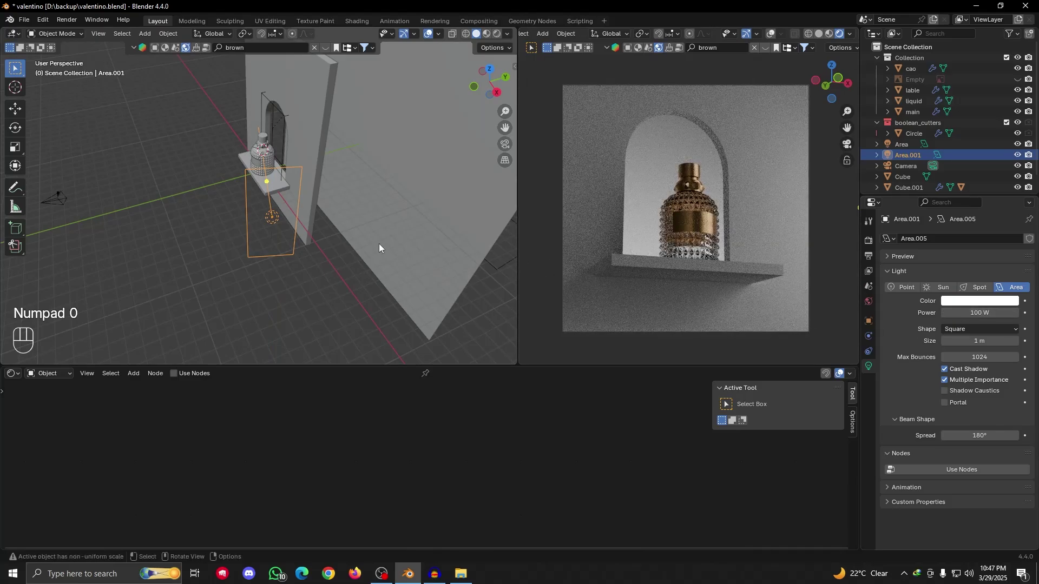
key(h)
key(ctrl+z)
Enlarge the side area light and stretch it along global Z into a tall strip beside the bottle
middle_drag(375, 248, 318, 251)
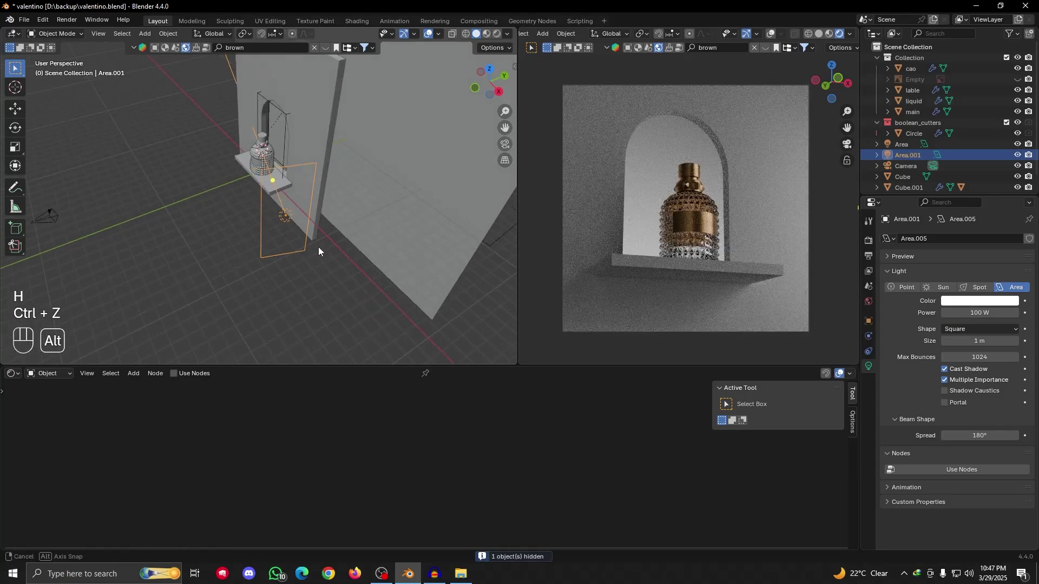
key(s)
key(s)
key(z)
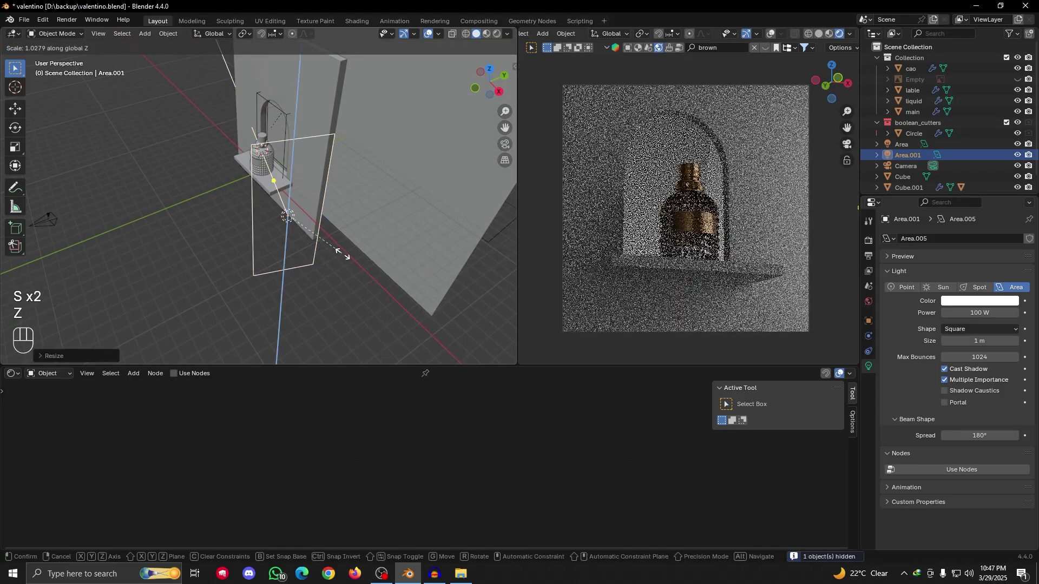
click(336, 279)
key(s)
key(z)
click(340, 322)
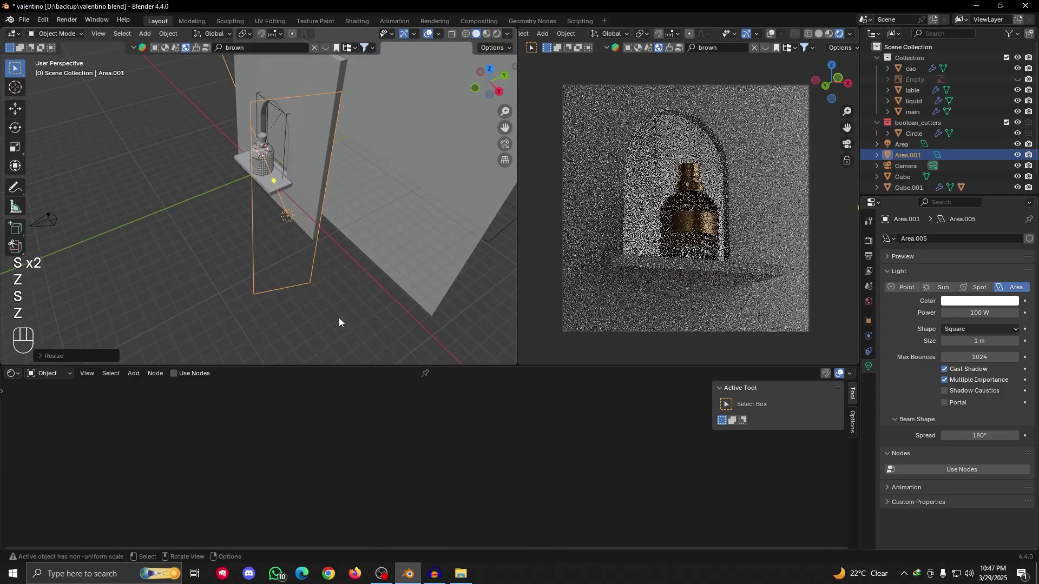
alt+drag(437, 231, 380, 271)
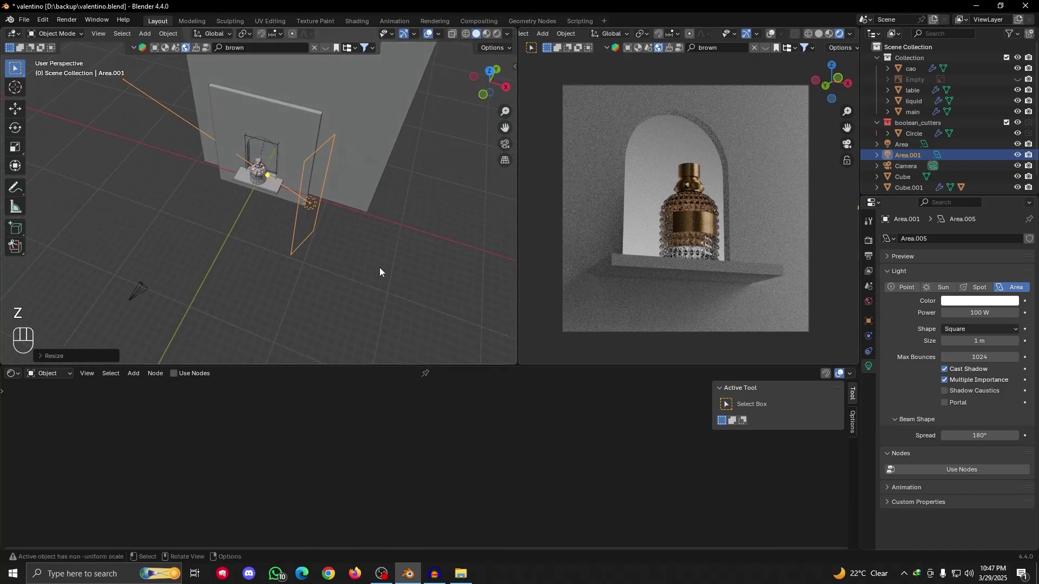
Enable viewport denoising and turn off the viewport noise threshold in the Cycles sampling settings
click(868, 239)
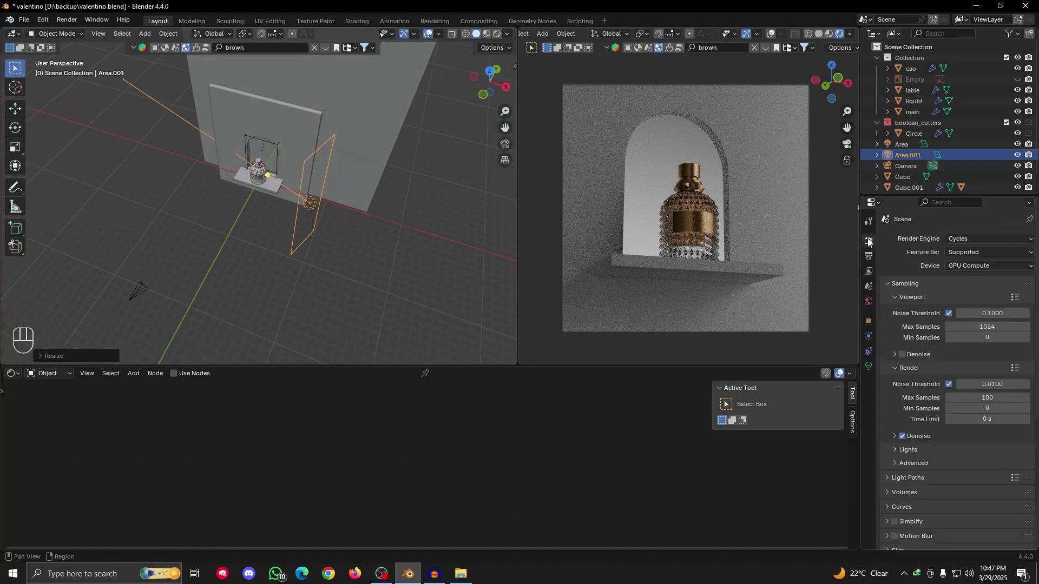
click(901, 355)
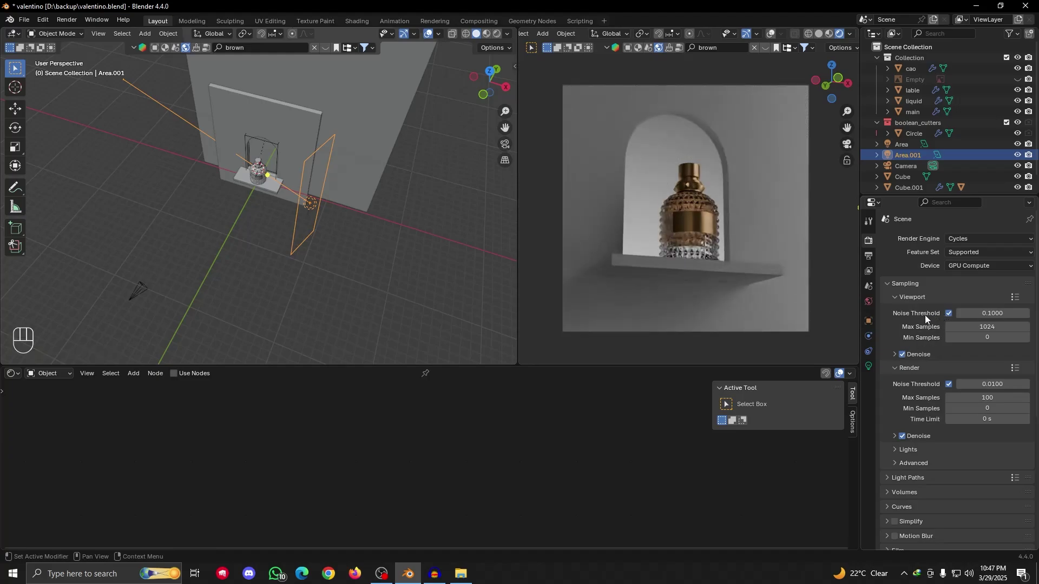
click(949, 314)
Set the world background strength to 0.2
click(868, 301)
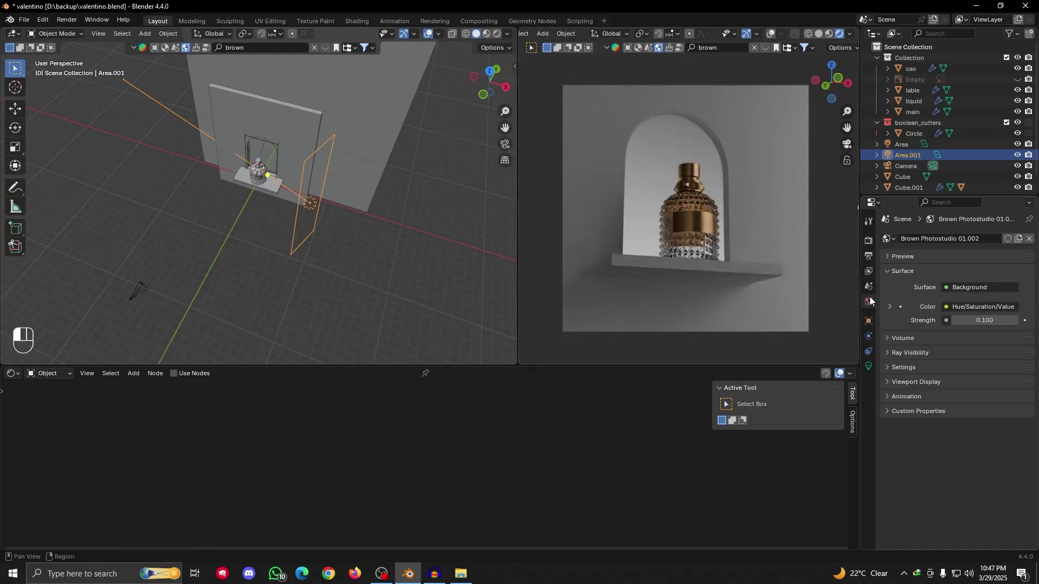
click(1017, 322)
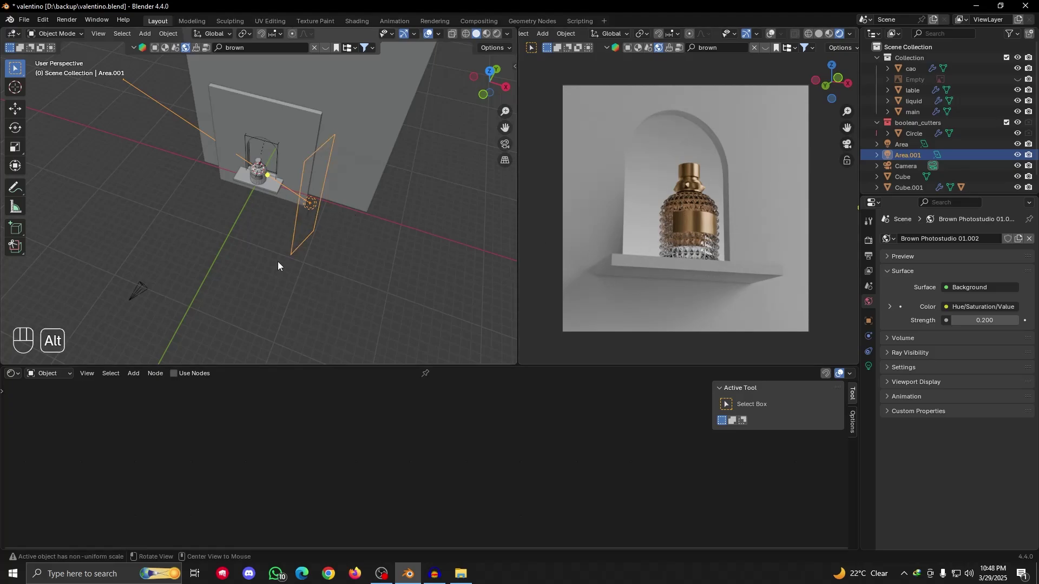
Copy the gold base color of the bottle cap's material and paste it into the back plane's Translucent BSDF color
alt+drag(278, 262, 327, 278)
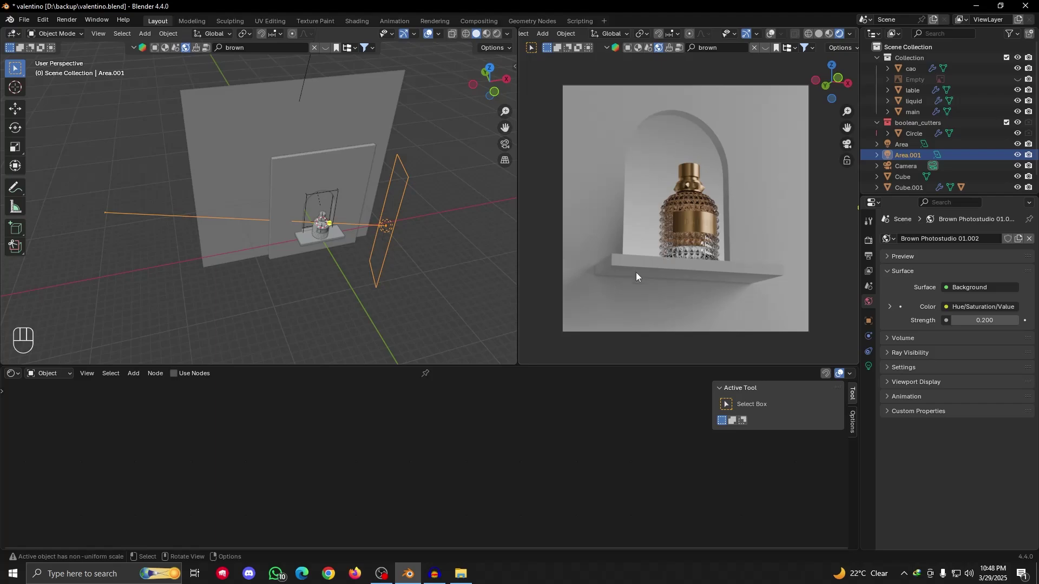
alt+drag(321, 277, 267, 235)
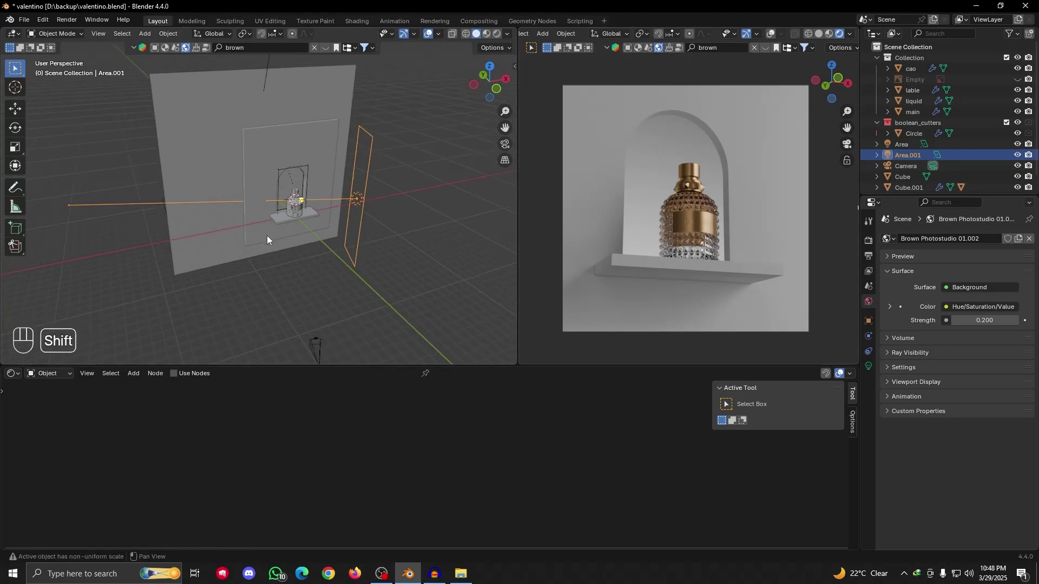
scroll(267, 235, up, 4)
alt+shift+drag(331, 243, 288, 272)
scroll(288, 271, up, 5)
click(300, 216)
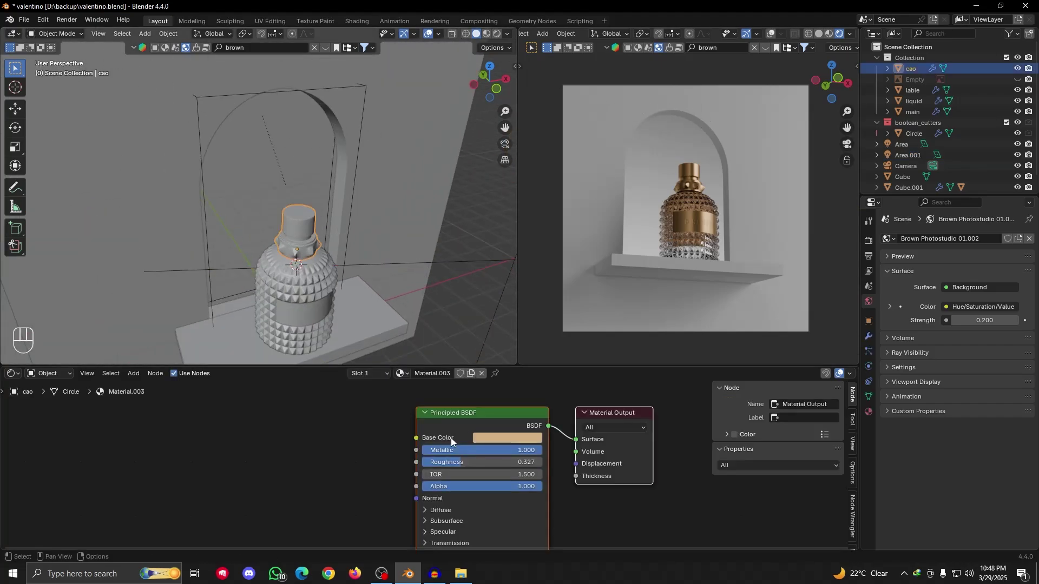
key(ctrl+c)
scroll(192, 261, down, 6)
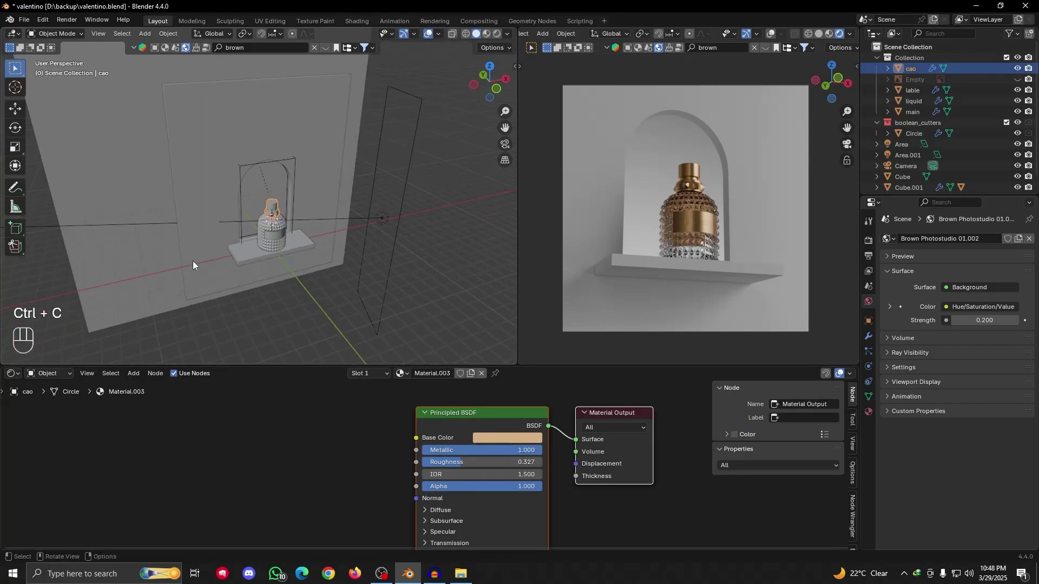
click(111, 206)
key(ctrl+v)
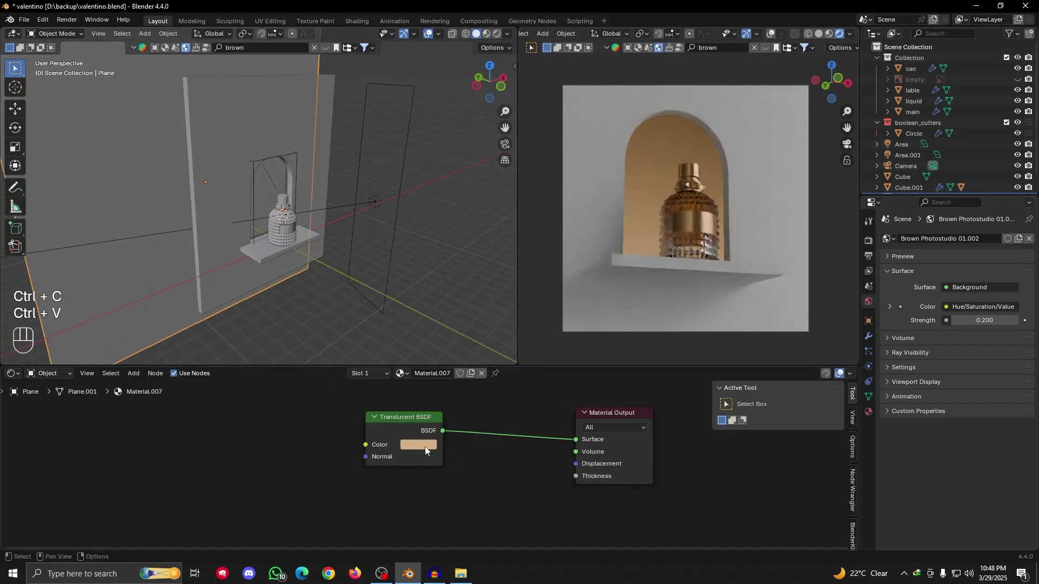
Briefly hide the area light behind the back plane to compare its effect, and set its power to 2500 W
scroll(269, 308, down, 4)
alt+shift+drag(270, 307, 368, 295)
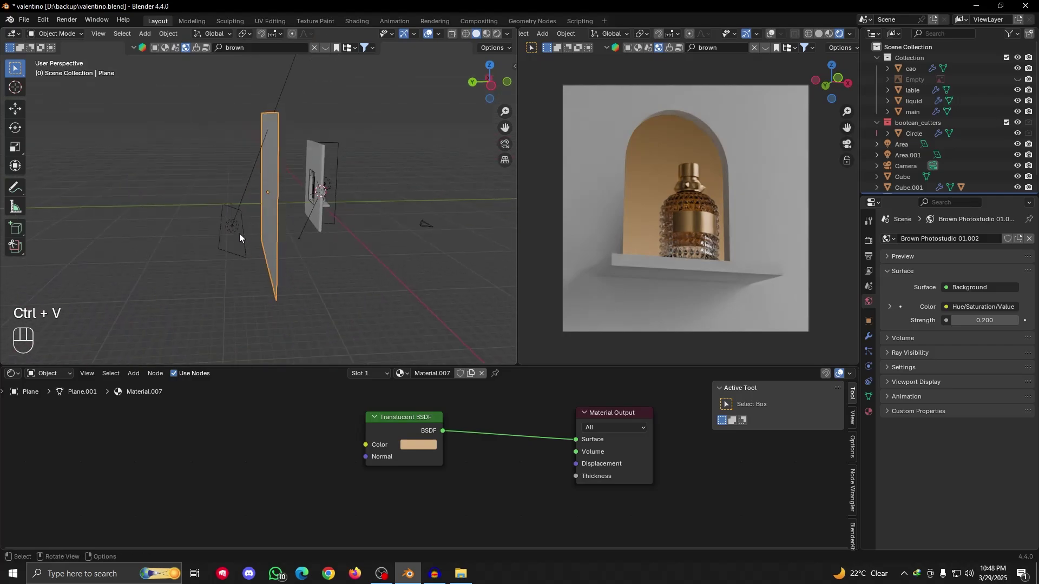
click(238, 232)
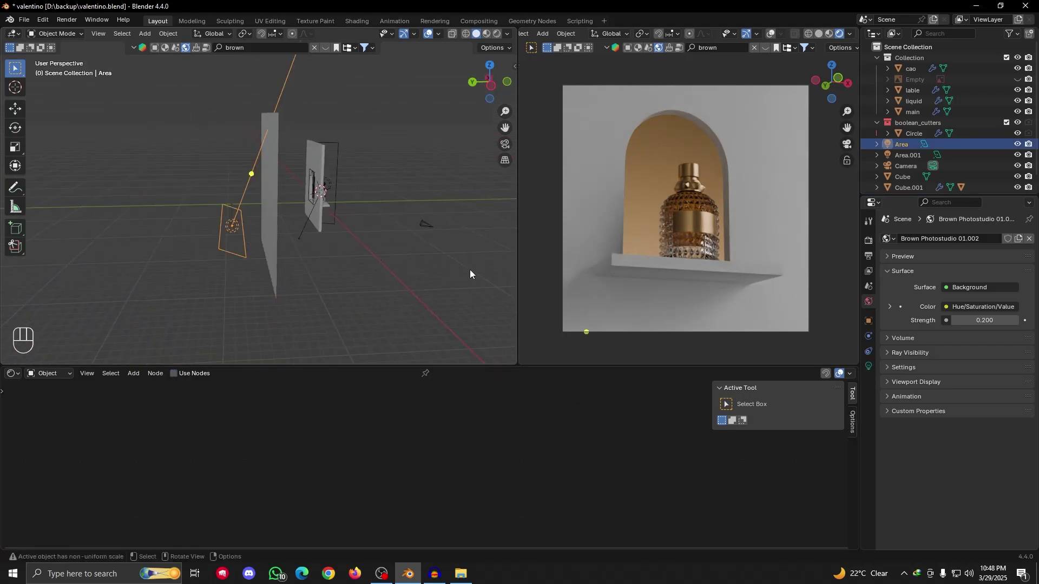
click(869, 366)
key(h)
key(ctrl+z)
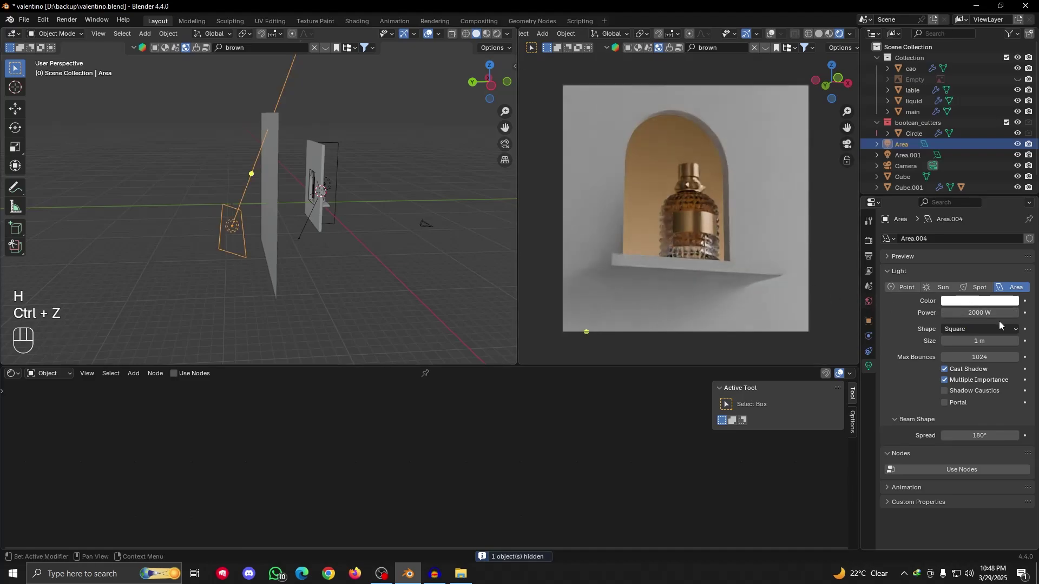
click(987, 315)
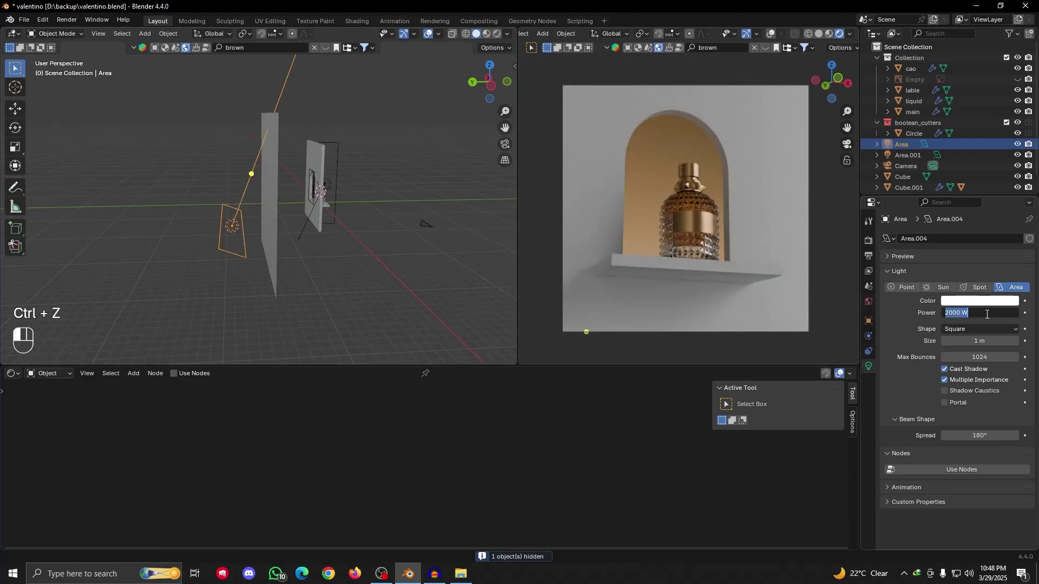
text(25)
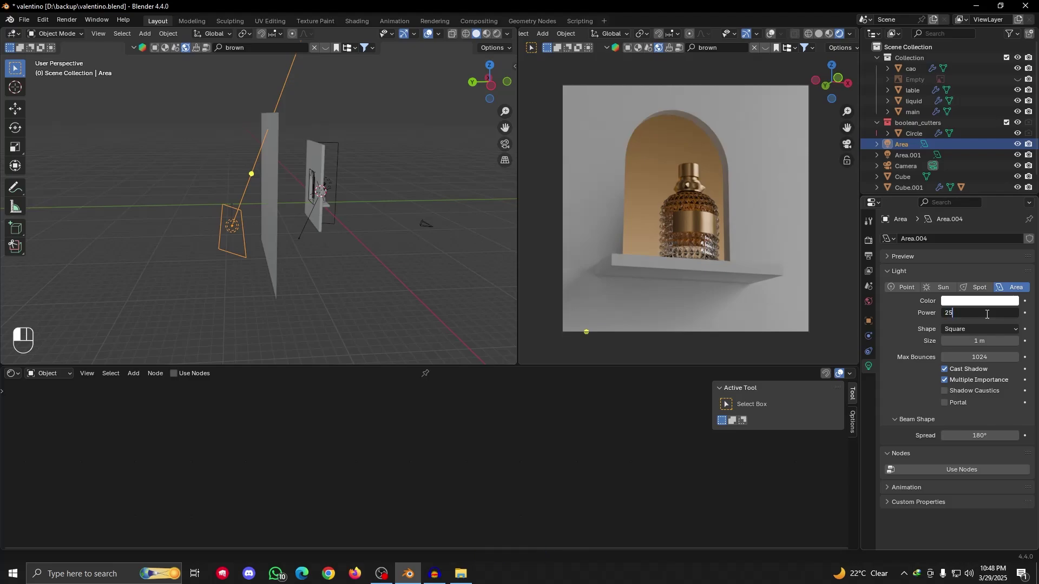
text(00)
key(Return)
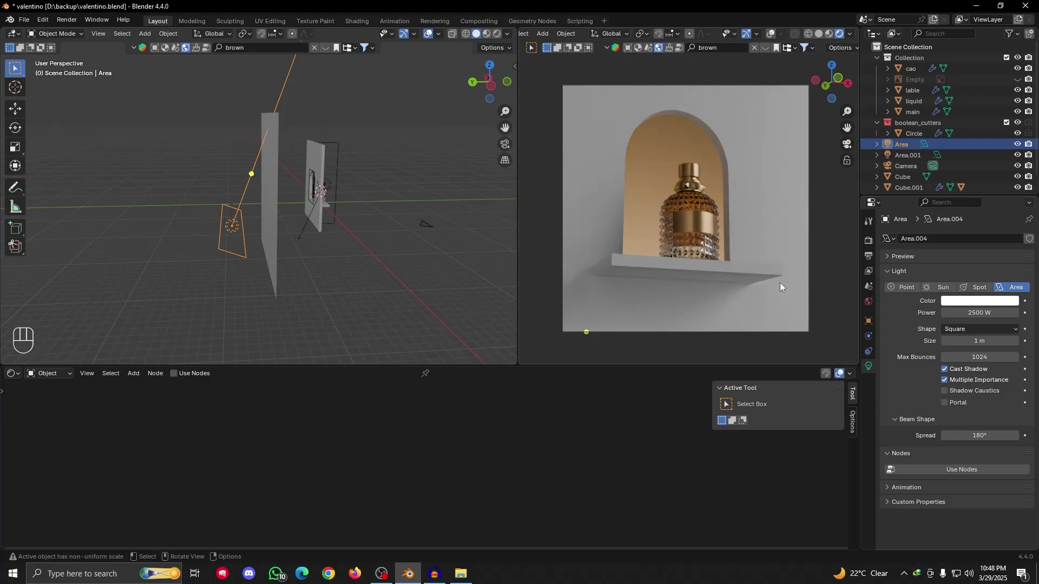
Paste the copied gold color into the base color of the arched panel's material and of the shelf's material
scroll(780, 283, down, 2)
scroll(717, 257, up, 1)
alt+drag(435, 288, 290, 248)
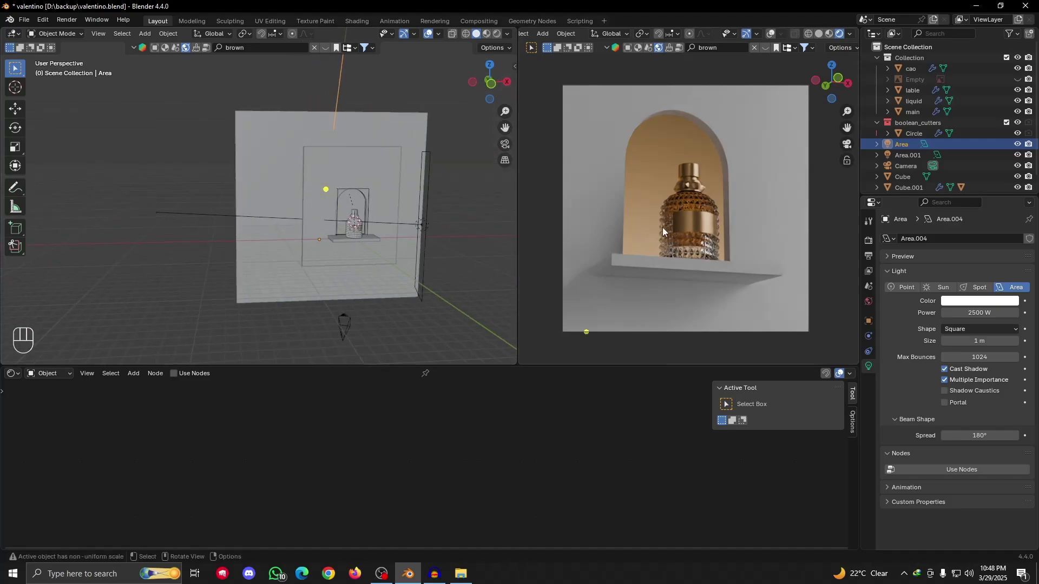
scroll(628, 258, down, 1)
alt+drag(355, 292, 300, 218)
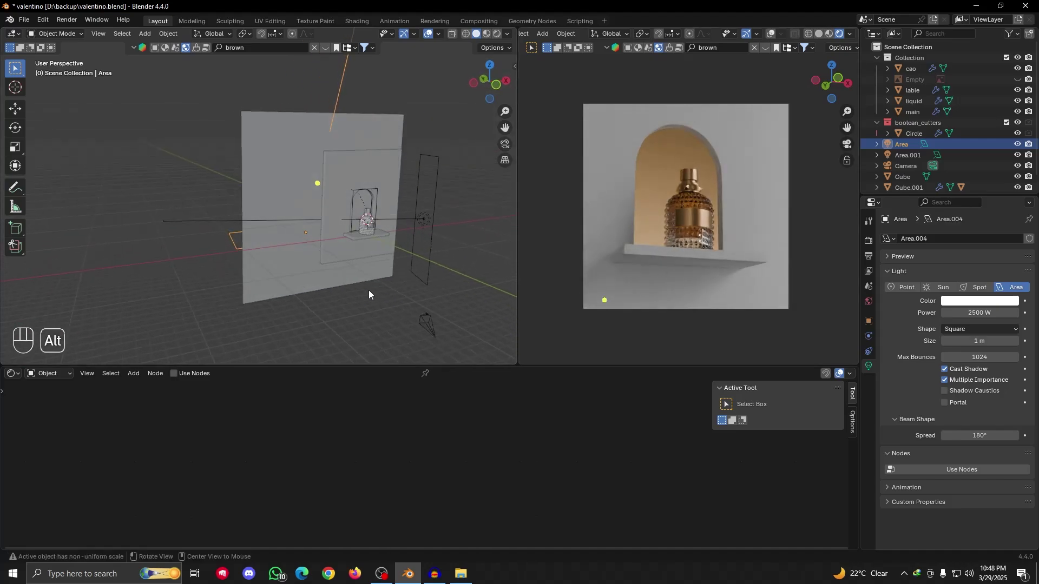
click(294, 184)
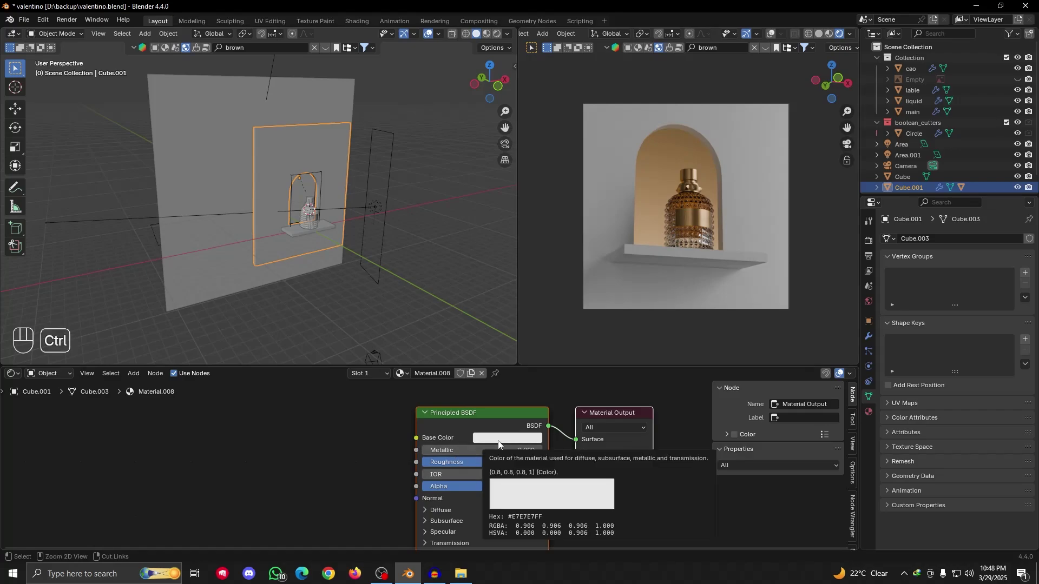
key(ctrl+v)
scroll(514, 433, up, 2)
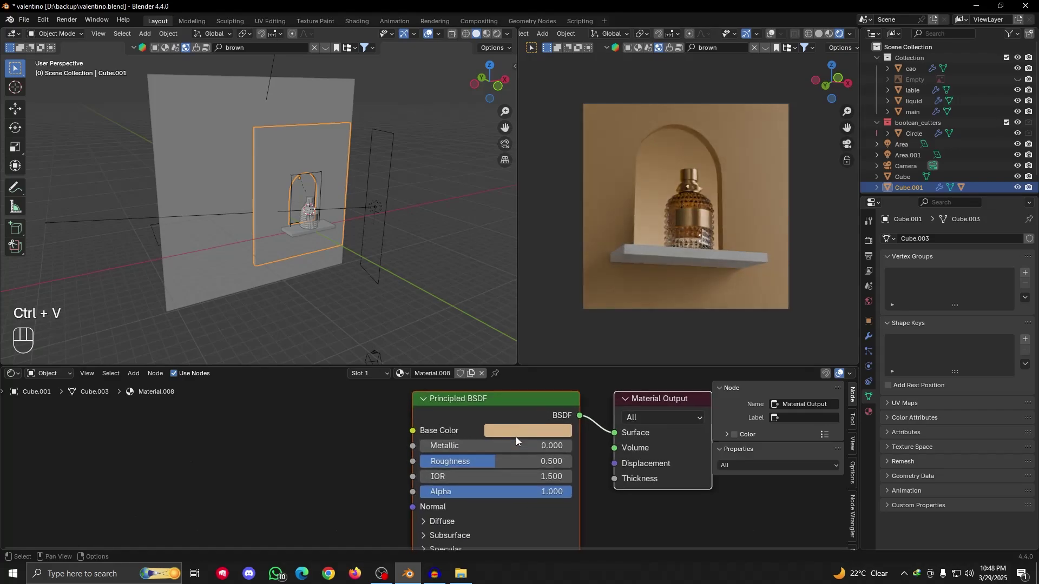
click(311, 230)
click(454, 373)
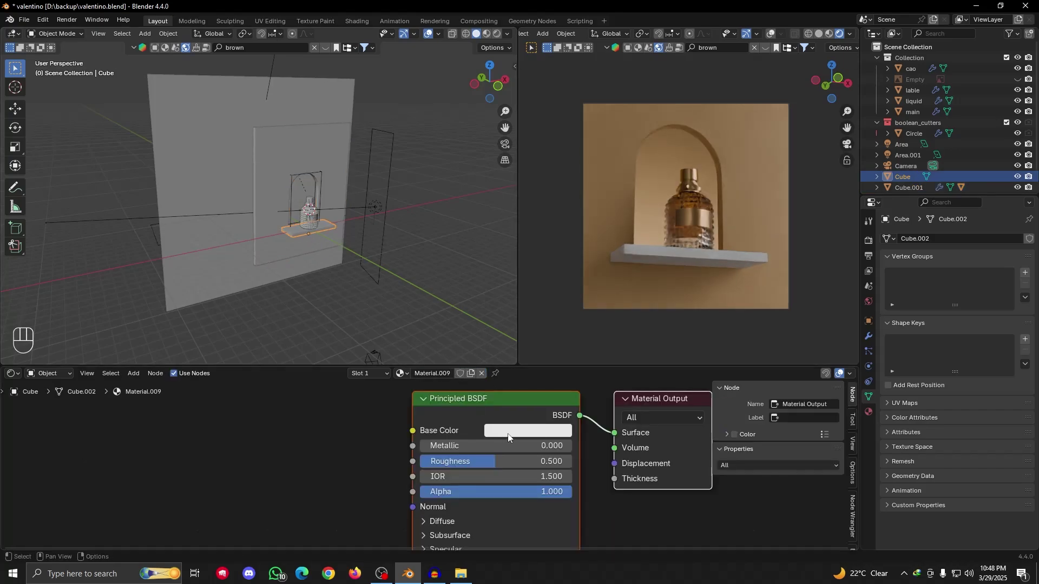
key(ctrl+v)
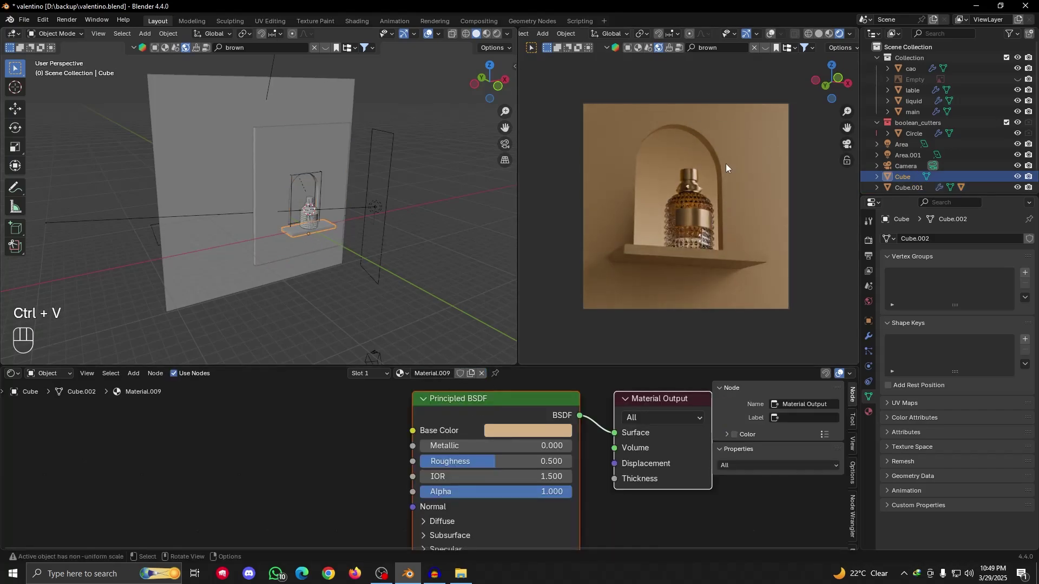
Desaturate the arched panel's base color to a pale beige and copy that color to the shelf's base color
click(281, 157)
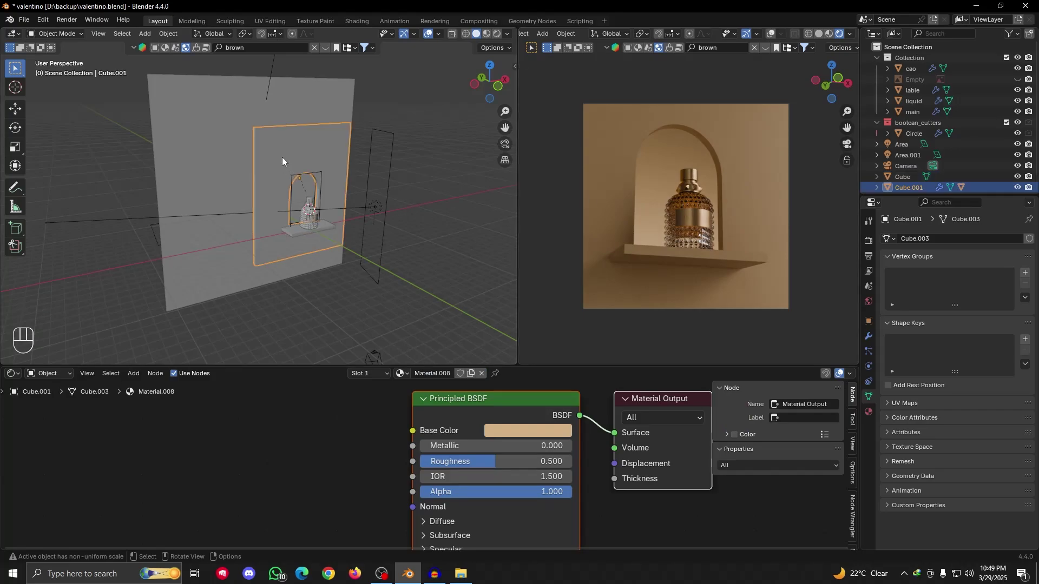
click(527, 431)
drag(569, 362, 525, 362)
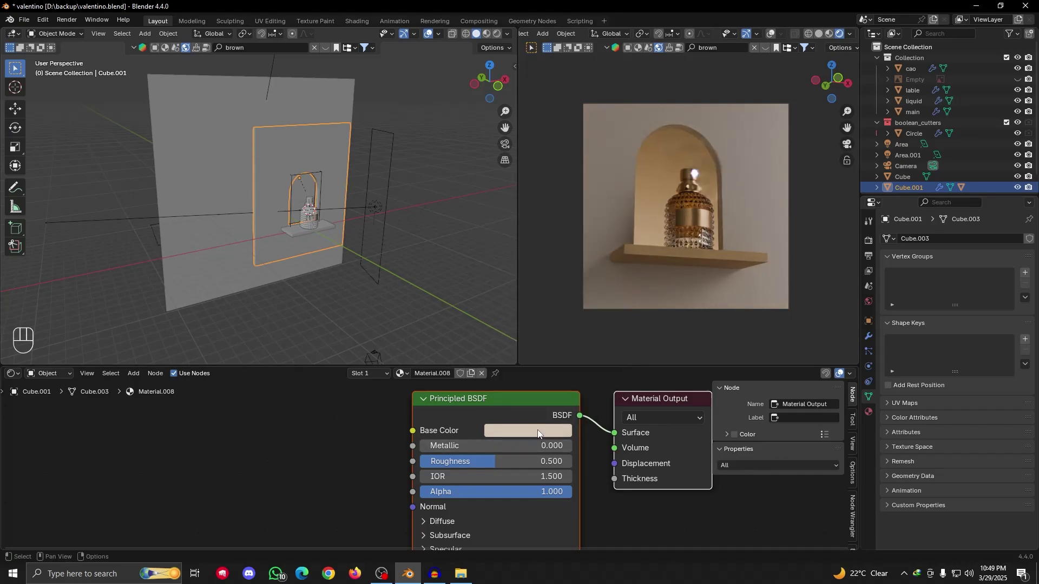
click(287, 231)
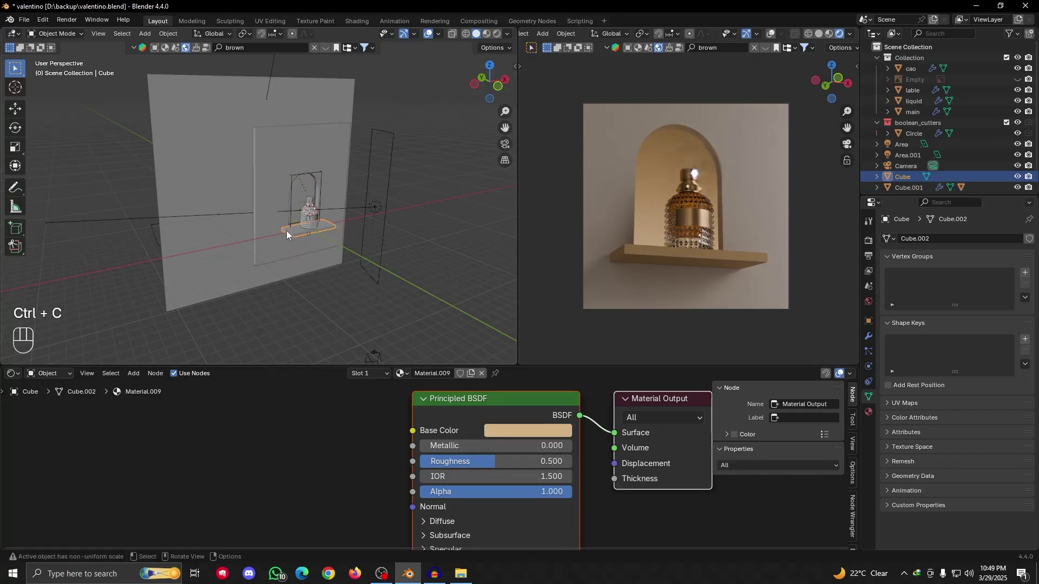
key(ctrl+v)
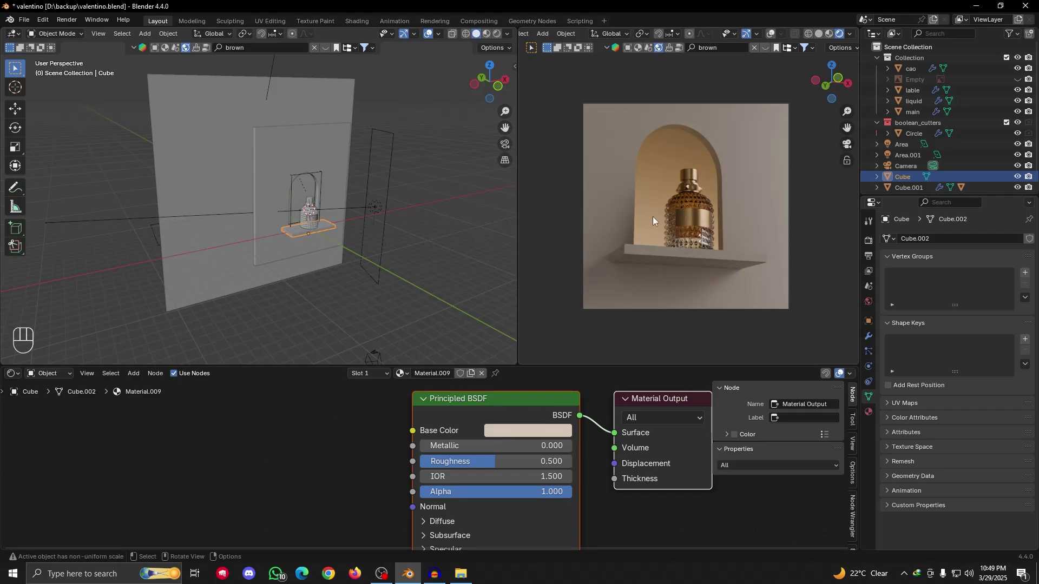
Add a Noise Texture node to the arched panel's material and preview it directly on the surface
scroll(224, 245, up, 5)
click(271, 164)
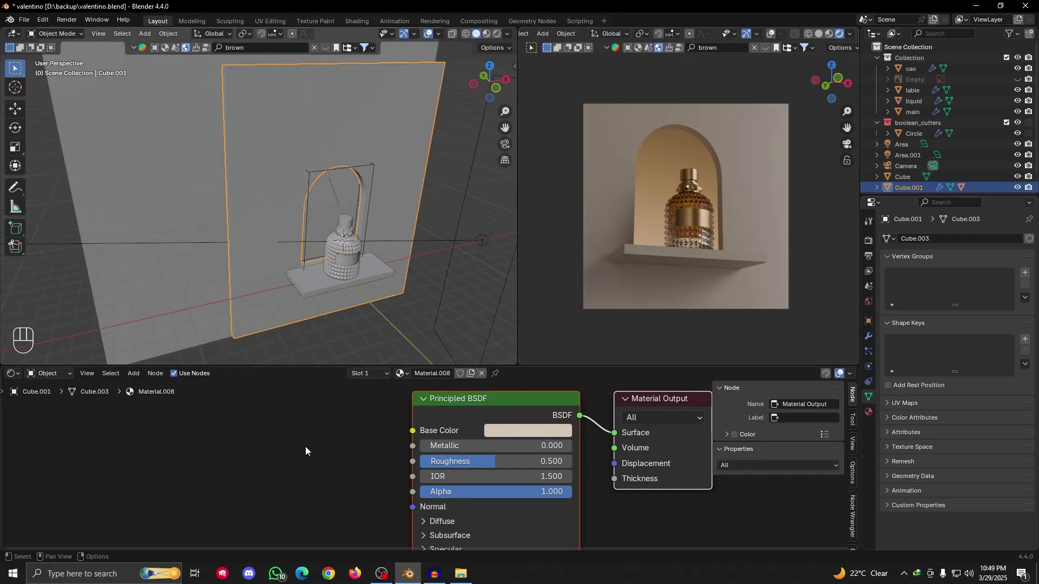
key(shift+a)
click(226, 425)
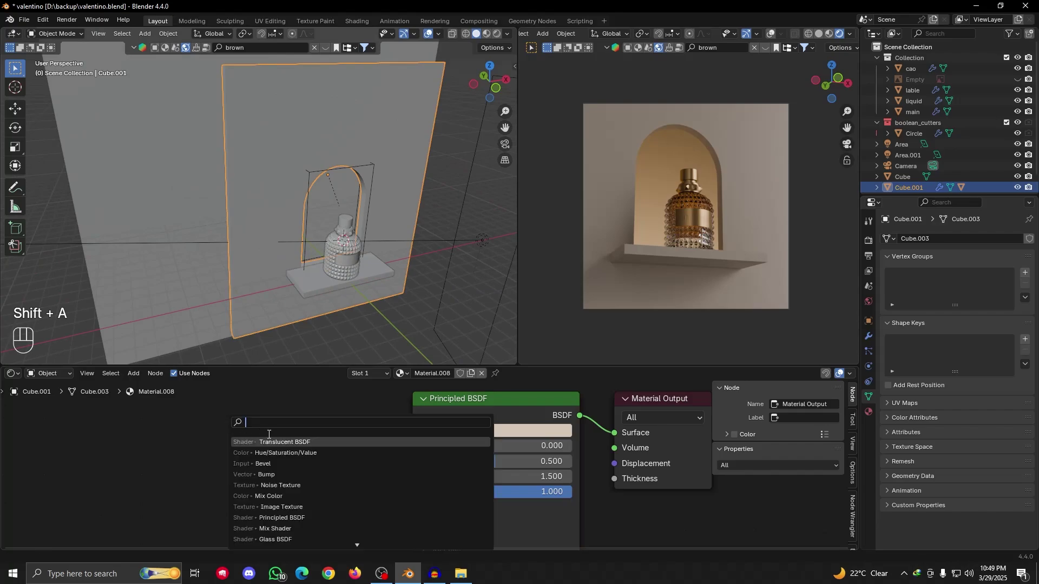
text(noi)
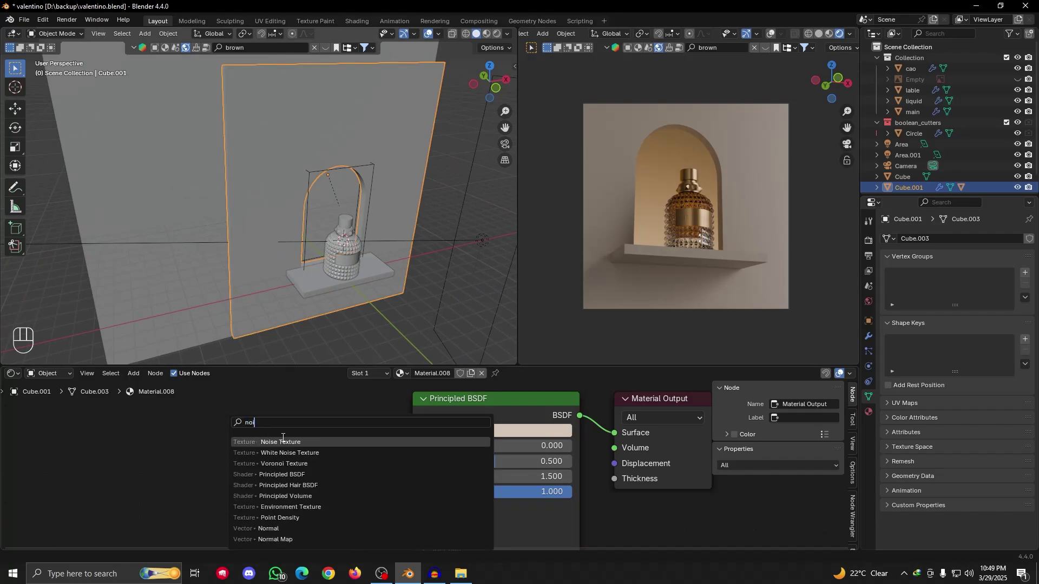
click(283, 441)
click(231, 436)
scroll(250, 446, down, 2)
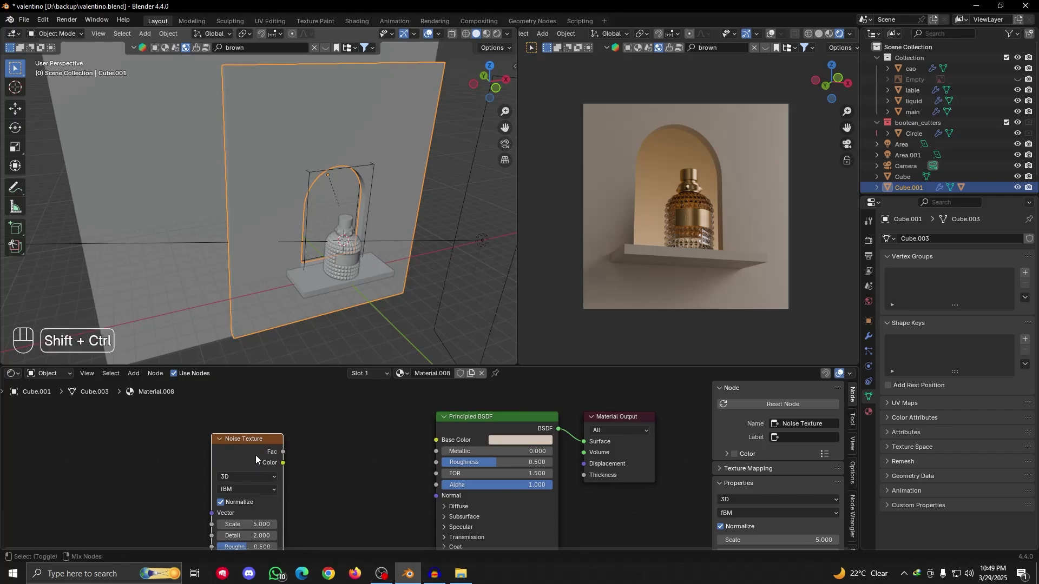
ctrl+shift+click(252, 444)
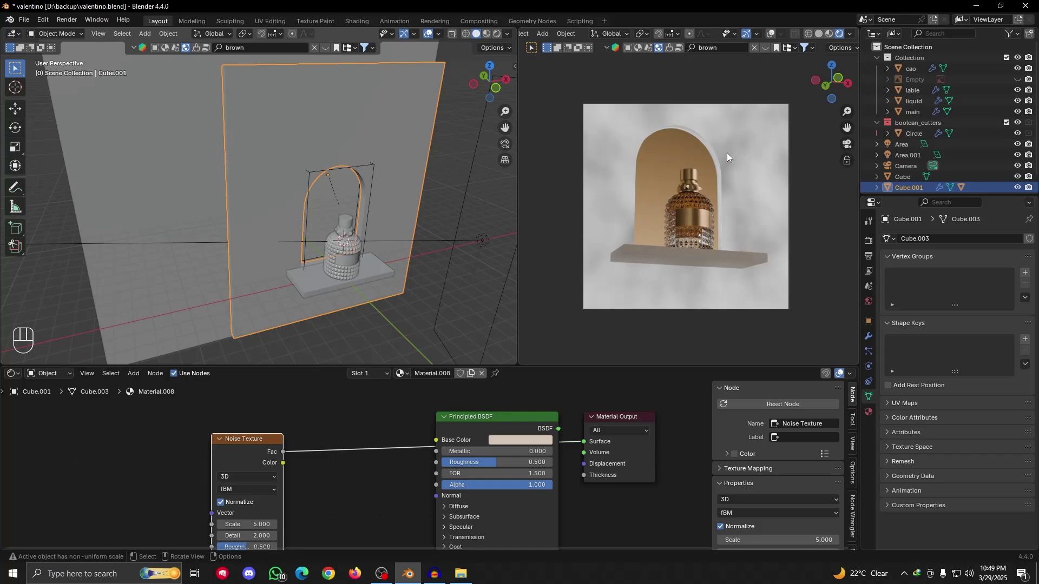
Set the panel's Noise Texture scale to 100 and its distortion to 1.8
scroll(282, 289, up, 3)
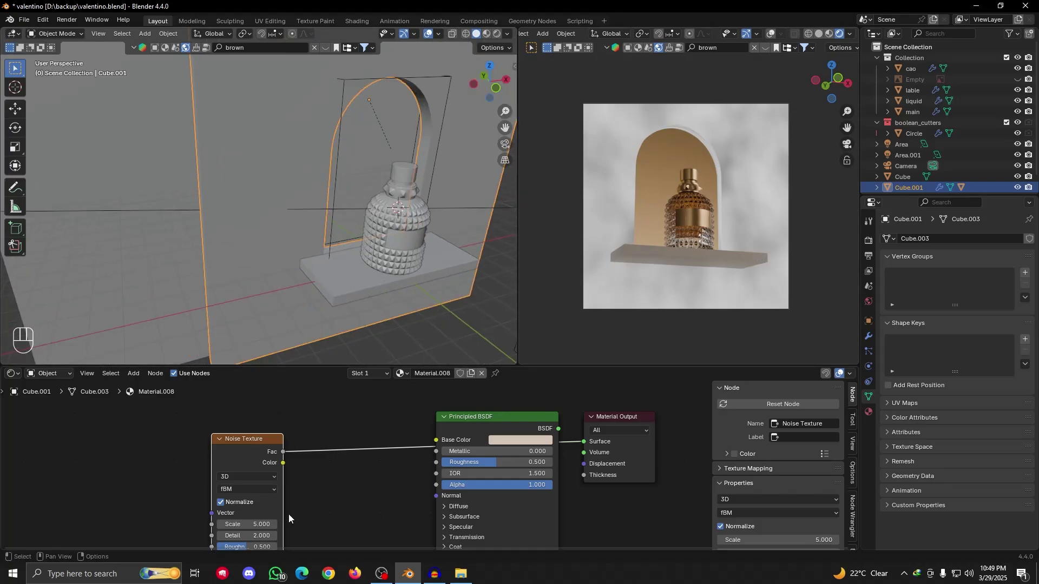
scroll(288, 514, up, 3)
click(292, 482)
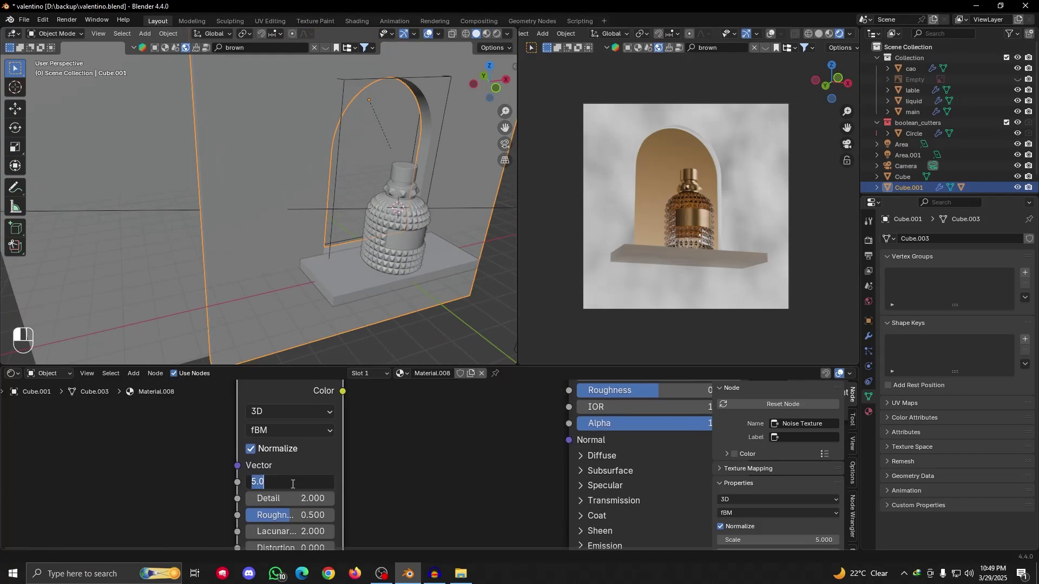
text(100)
key(Return)
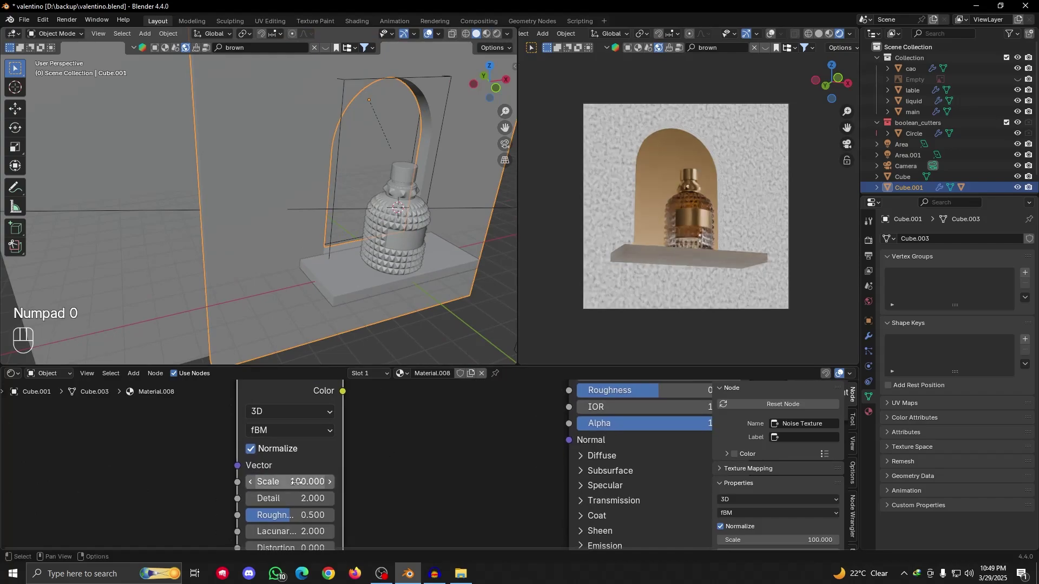
alt+shift+drag(411, 458, 450, 401)
drag(341, 491, 360, 490)
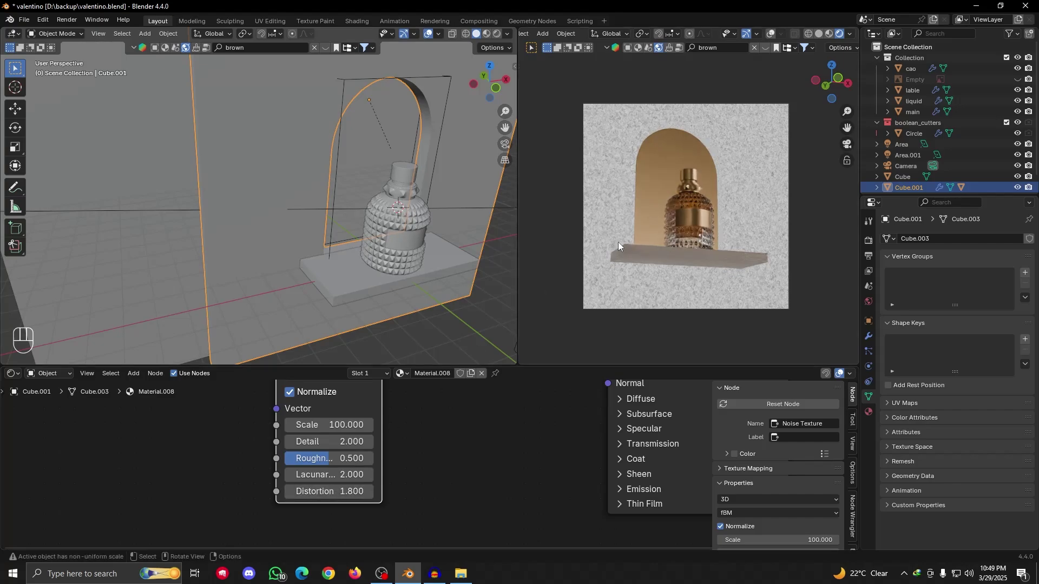
Raise the Noise Texture's detail to 15 and its roughness to 0.842
scroll(618, 242, up, 4)
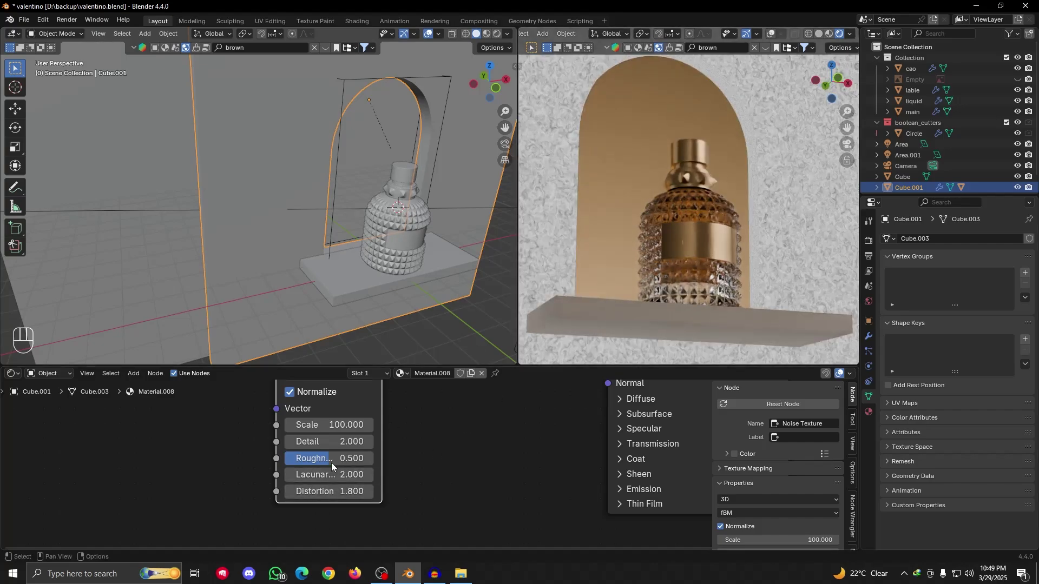
drag(330, 443, 563, 443)
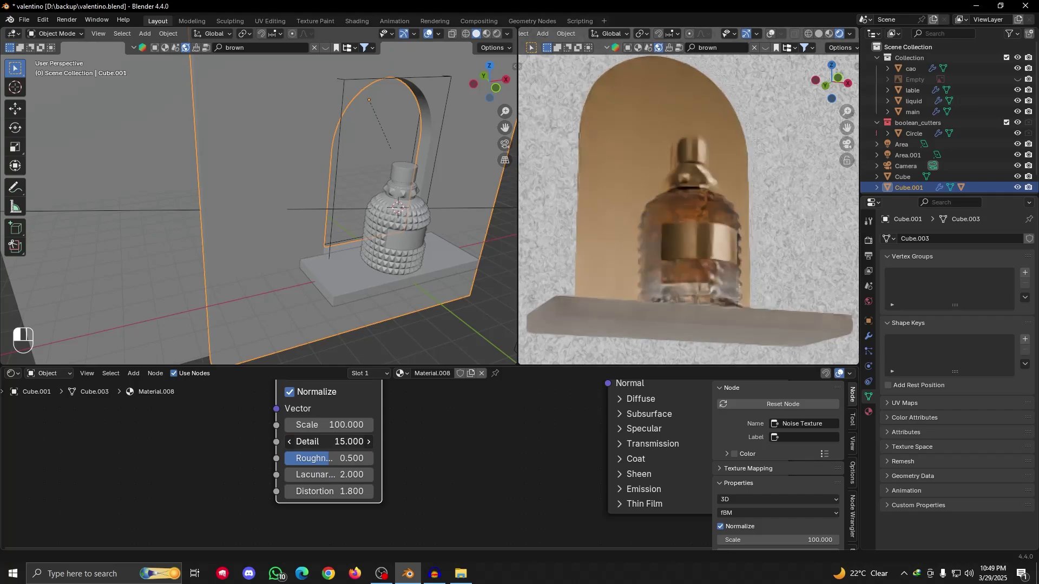
drag(346, 458, 360, 458)
scroll(668, 259, down, 4)
scroll(439, 466, down, 3)
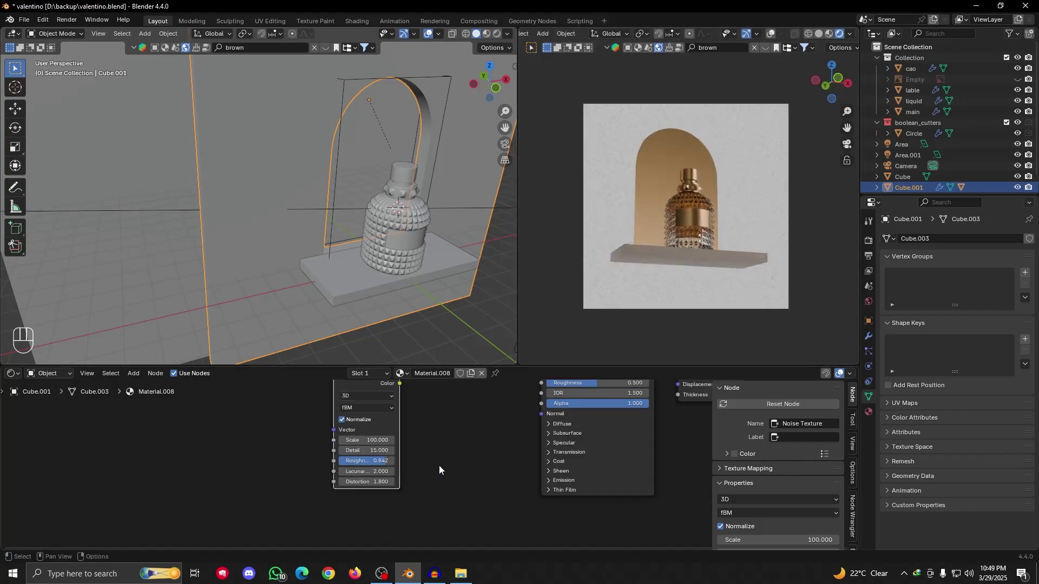
Reconnect the arched panel's Principled BSDF to the Material Output surface in place of the noise preview
scroll(439, 465, down, 2)
alt+shift+middle_drag(439, 466, 350, 524)
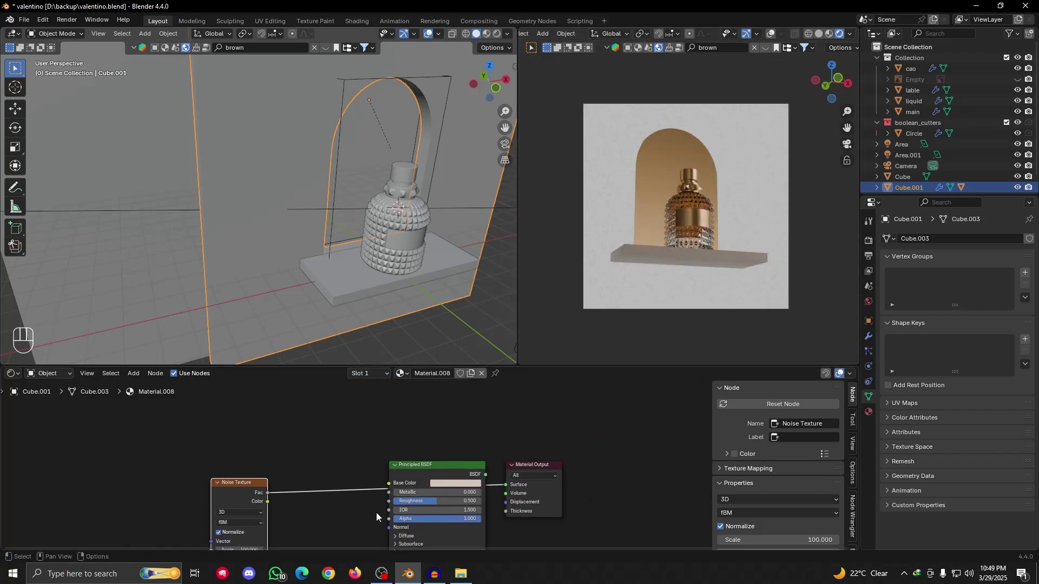
ctrl+shift+click(435, 466)
shift+scroll(337, 422, down, 3)
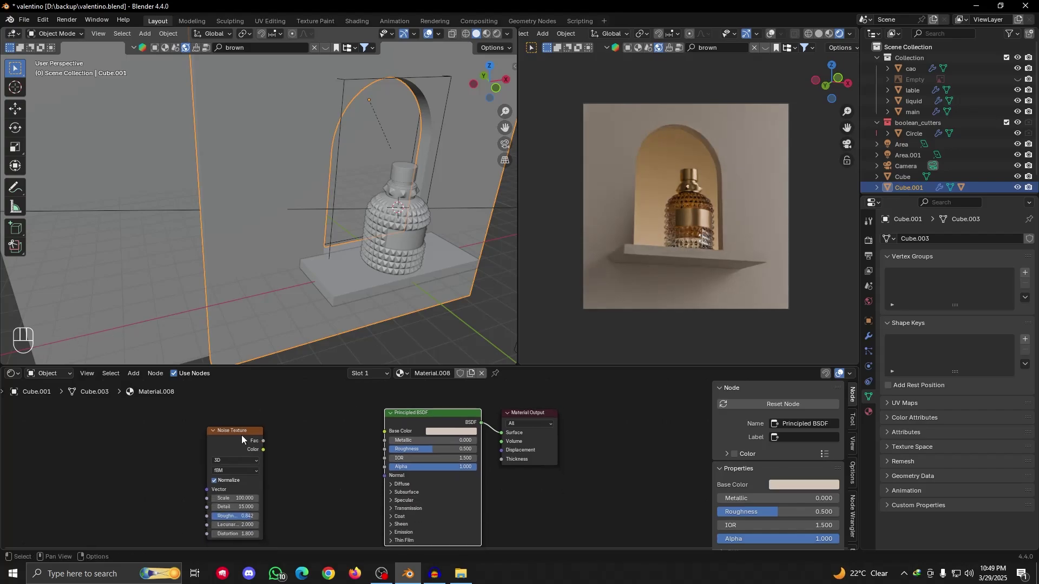
Add Texture Coordinate and Mapping nodes to the arched panel's Noise Texture and space the nodes out
drag(242, 436, 218, 439)
key(ctrl+t)
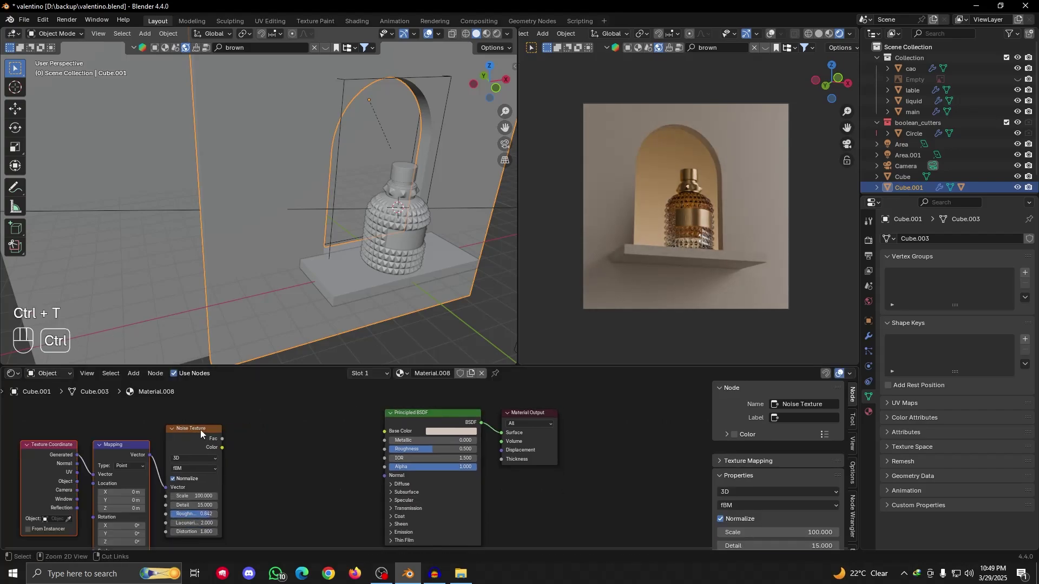
click(14, 452)
click(86, 449)
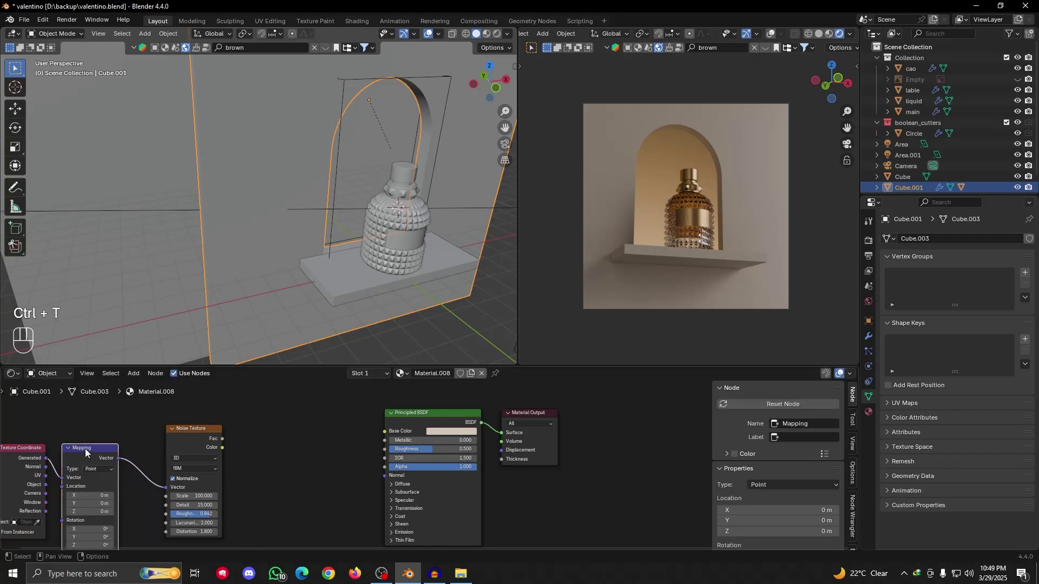
click(186, 431)
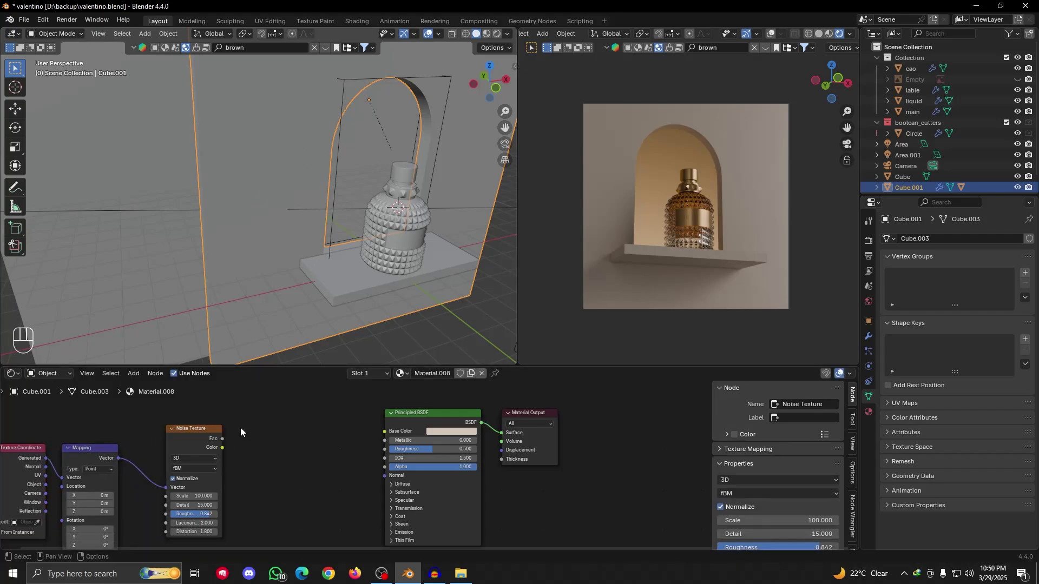
drag(187, 430, 176, 435)
Add a Bump node, feeding the Noise Texture's Fac into its Height and its Normal output into the Principled BSDF's Normal
key(shift+a)
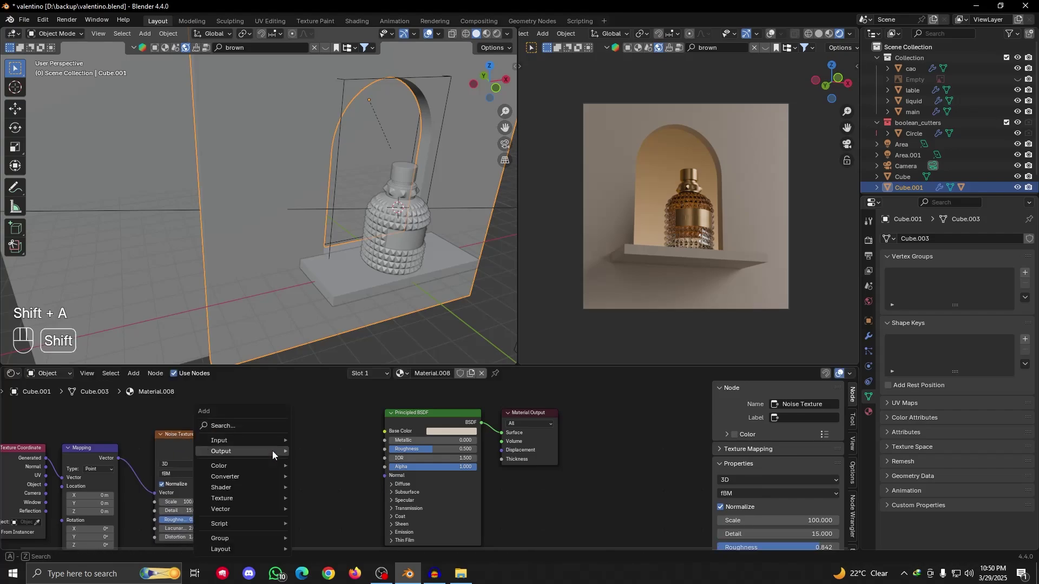
click(243, 425)
text(b)
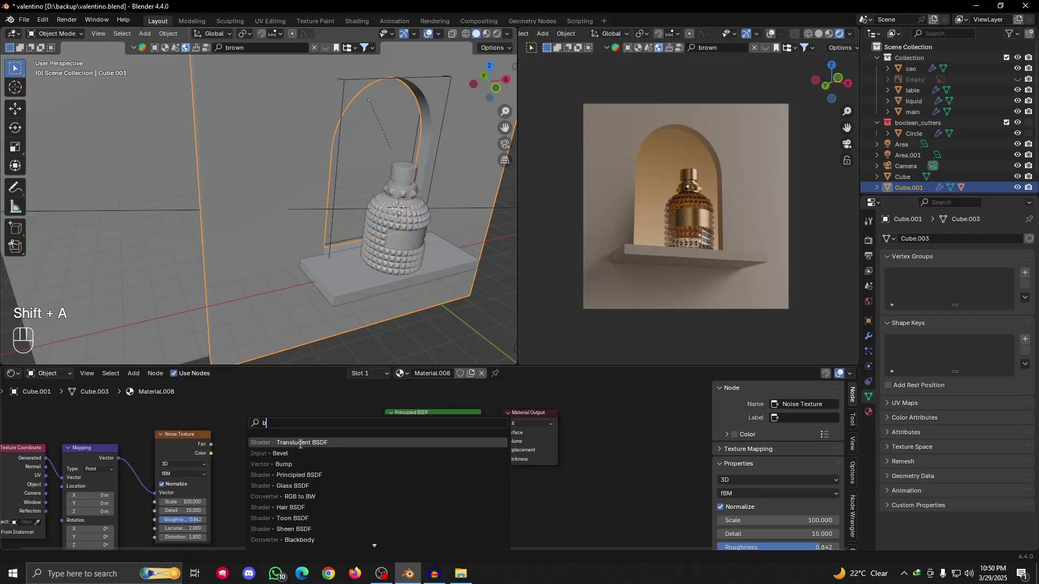
click(277, 464)
drag(211, 444, 278, 514)
drag(333, 476, 384, 475)
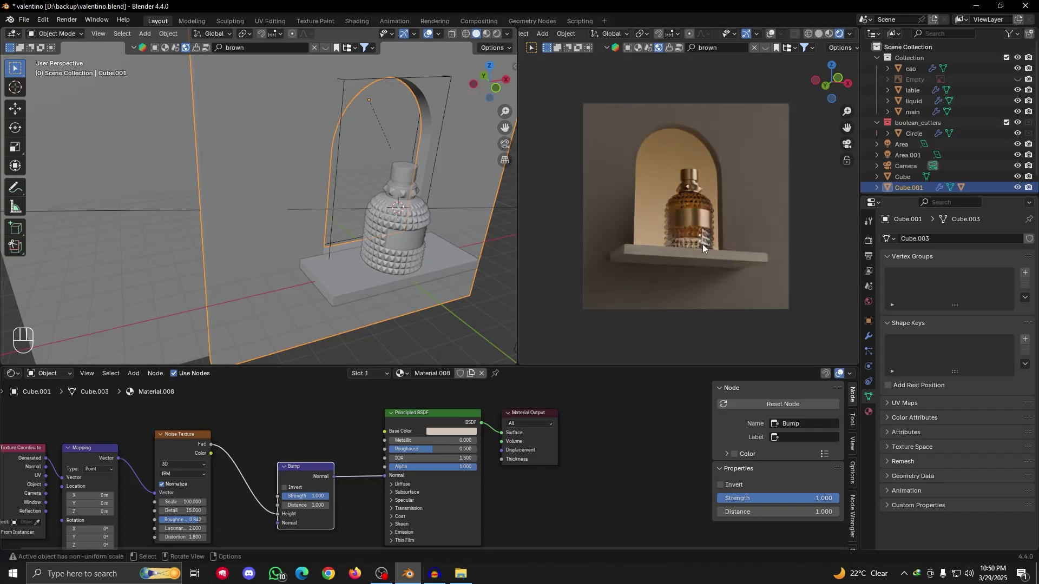
Reduce the Bump node's strength to 0.083
scroll(411, 493, up, 2)
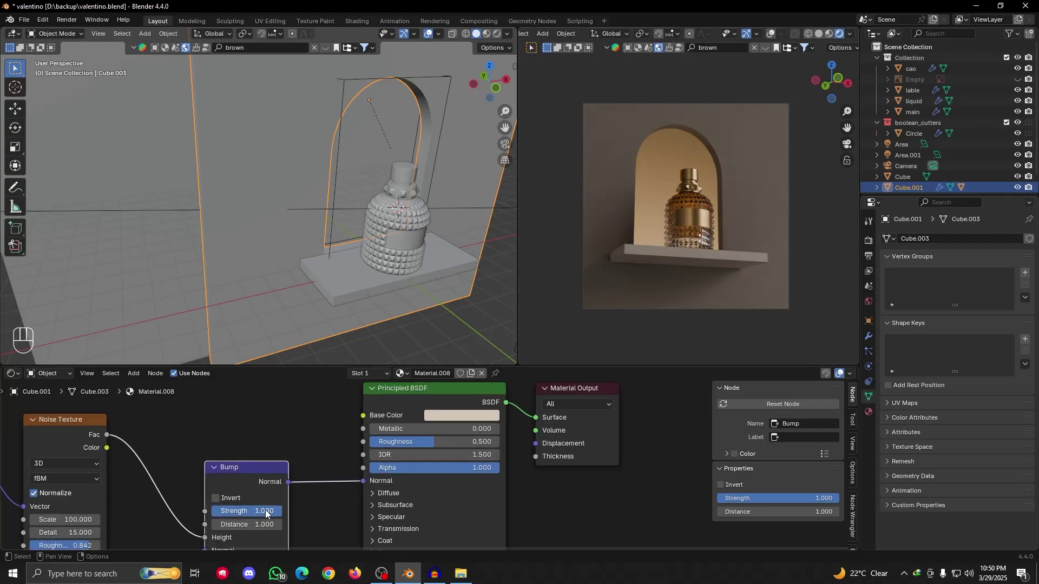
mouse_move(266, 513)
mouse_down()
mouse_move(227, 514)
mouse_move(254, 511)
mouse_up()
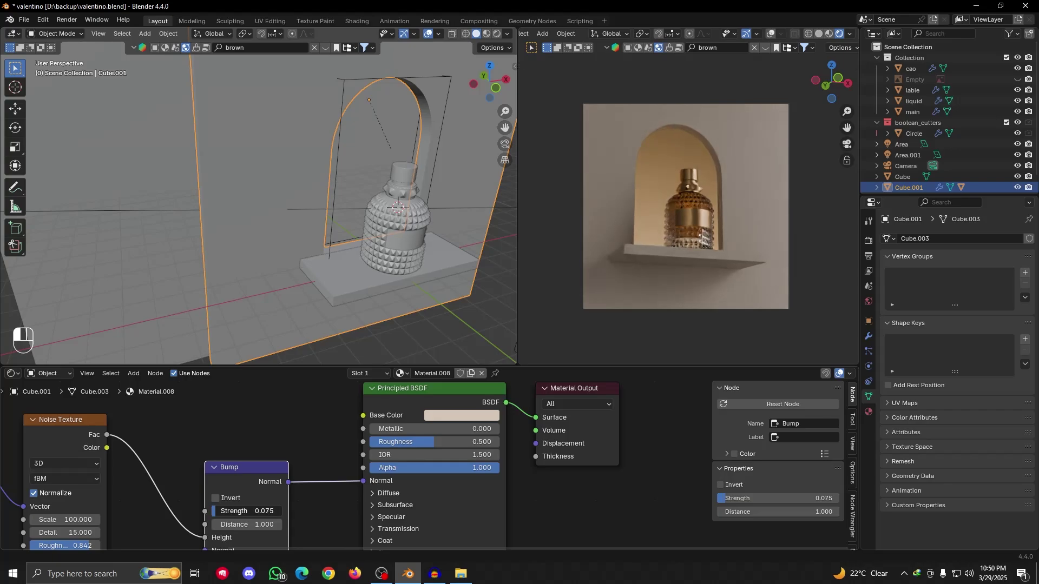
drag(254, 511, 254, 511)
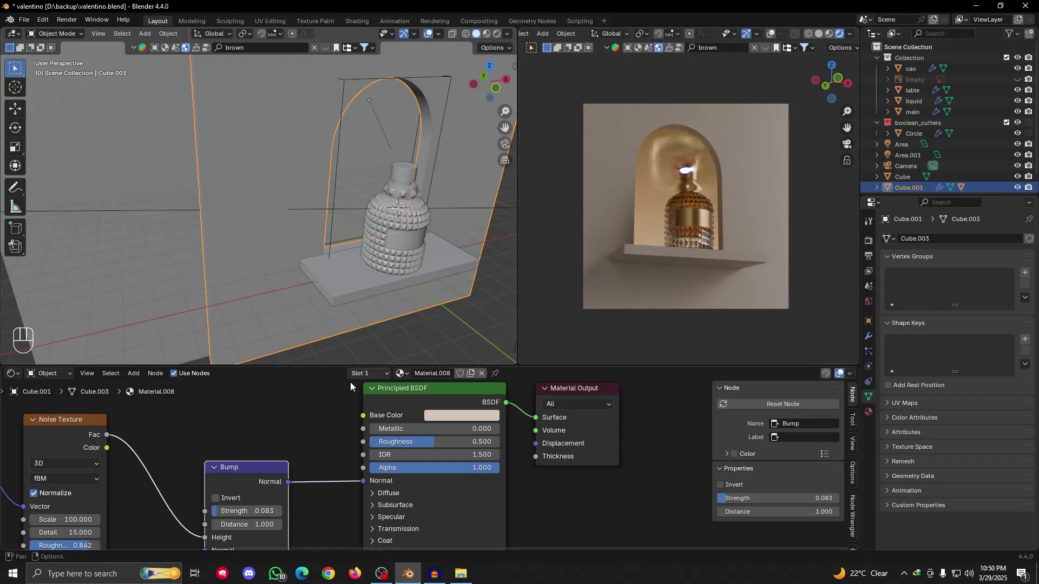
Link the arched panel's bump material to the shelf under the bottle
click(345, 280)
scroll(301, 249, down, 3)
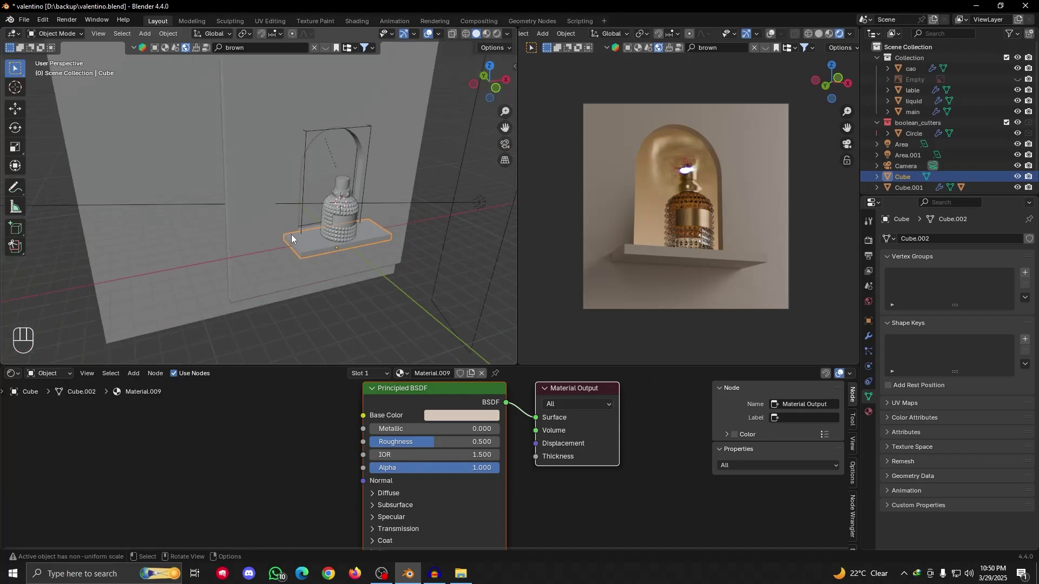
click(269, 189)
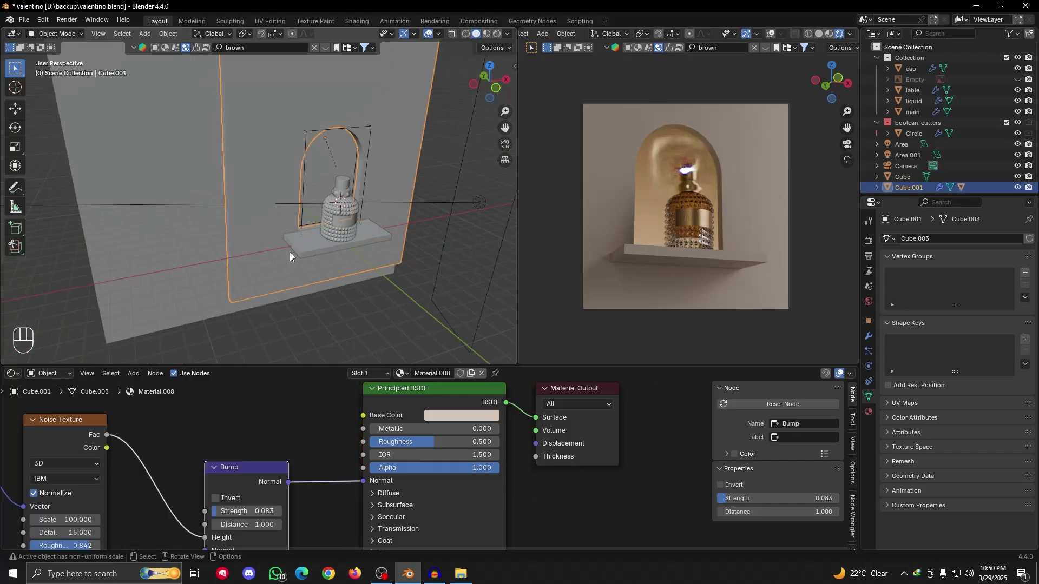
click(307, 245)
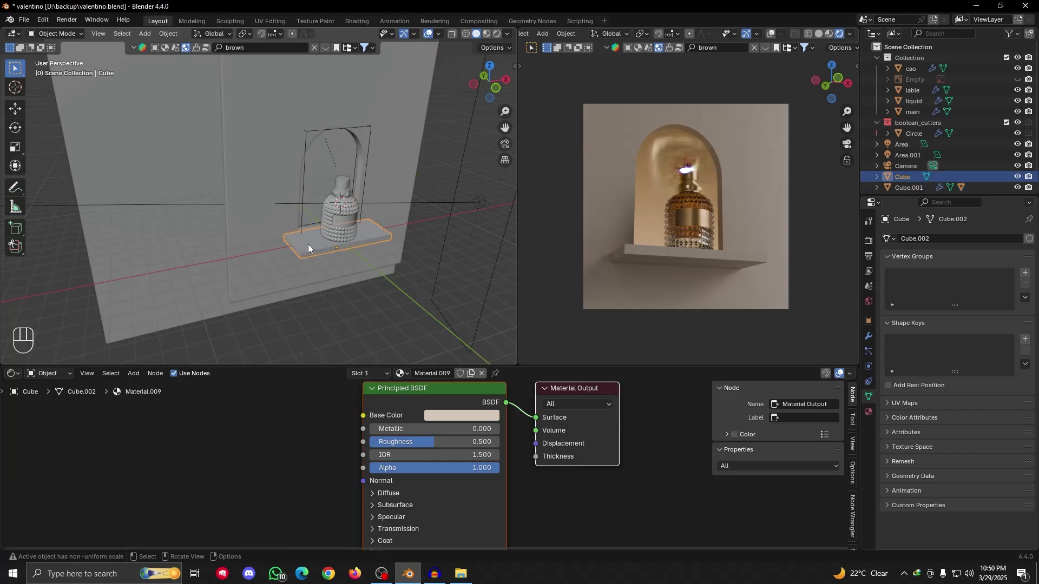
shift+click(254, 177)
key(ctrl+l)
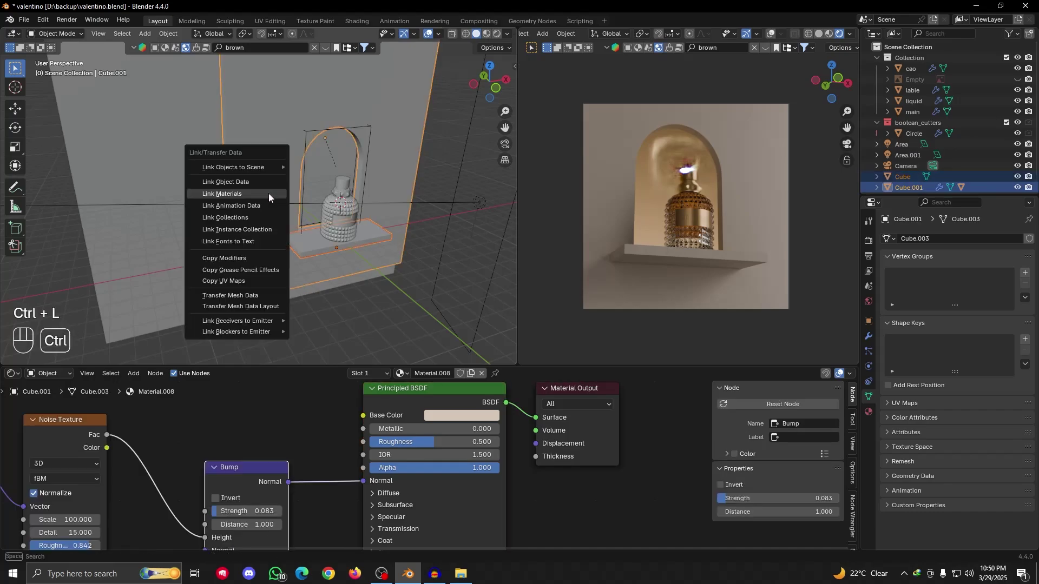
click(270, 195)
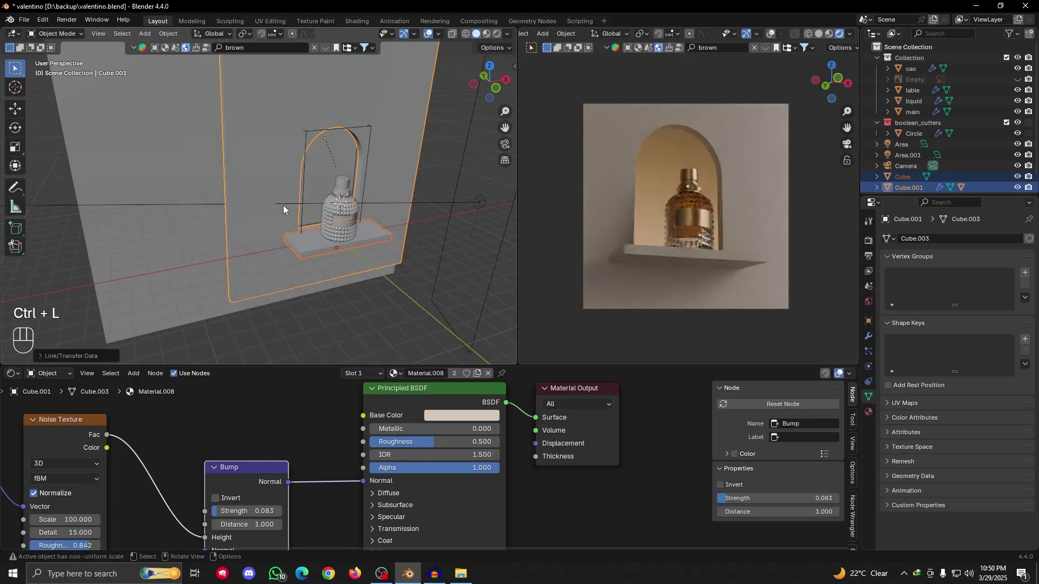
click(264, 158)
click(320, 247)
Examine the rendered bottle, shelf and wall up close and enlarged, and check the scene layout from several angles
scroll(709, 243, up, 3)
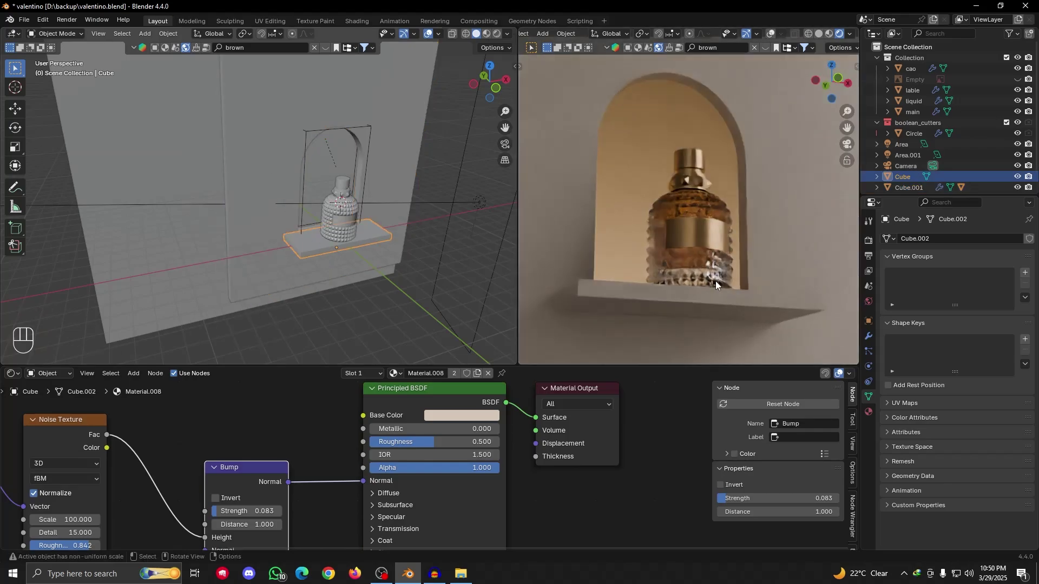
scroll(716, 276, down, 3)
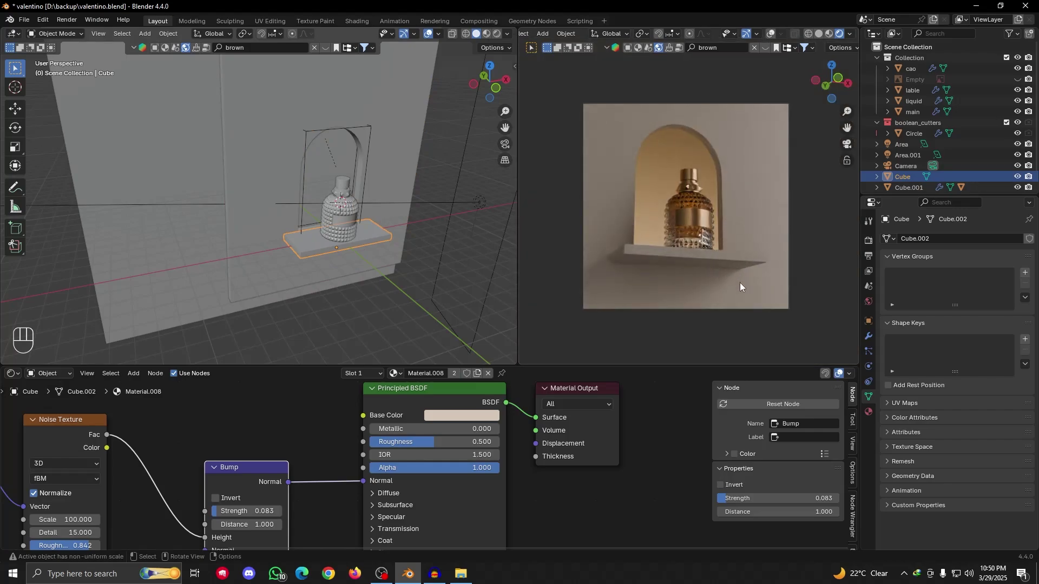
scroll(275, 282, down, 2)
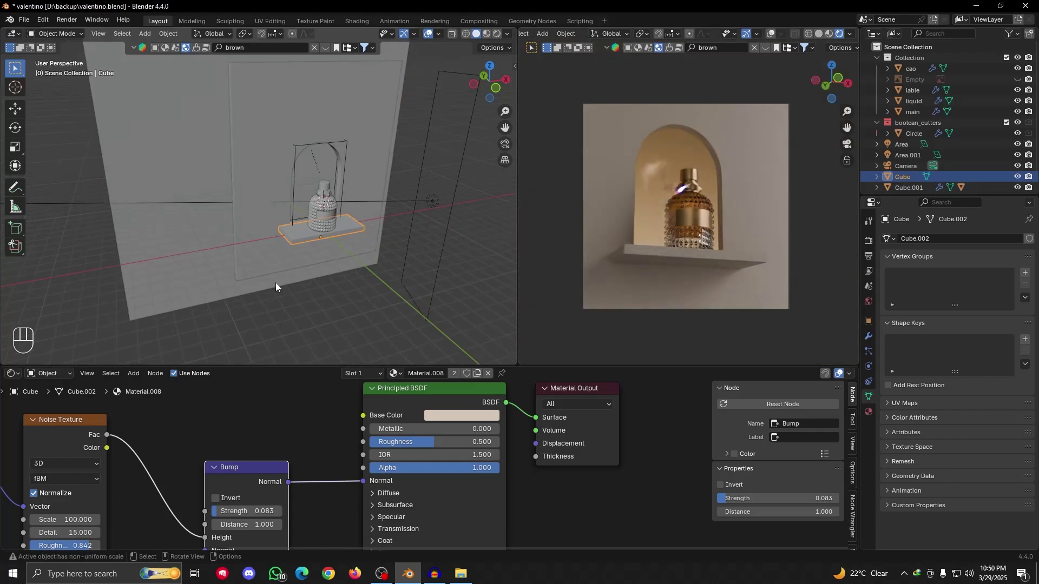
scroll(275, 283, down, 2)
scroll(715, 215, up, 1)
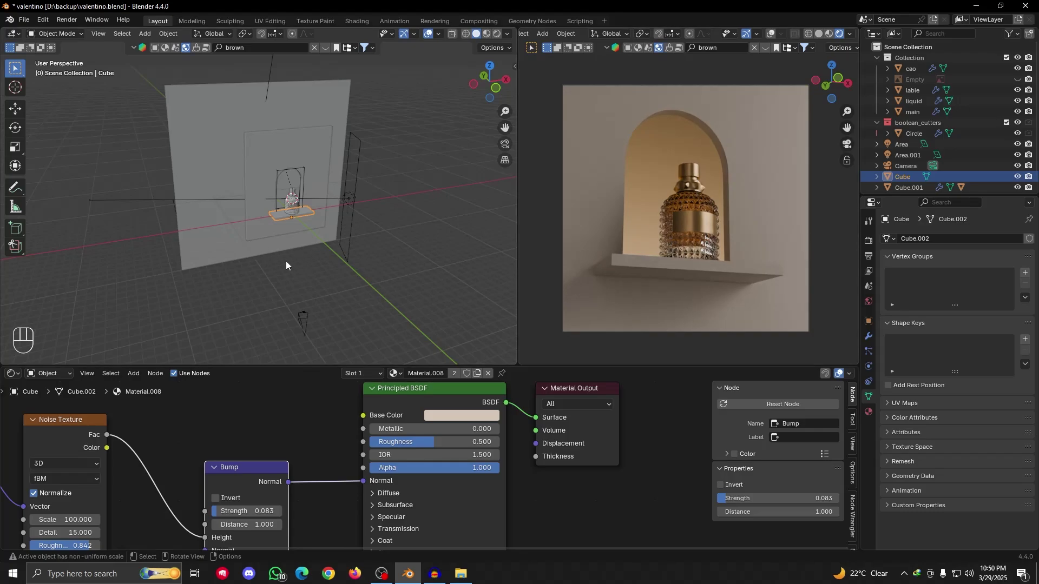
scroll(303, 231, up, 2)
scroll(716, 276, up, 1)
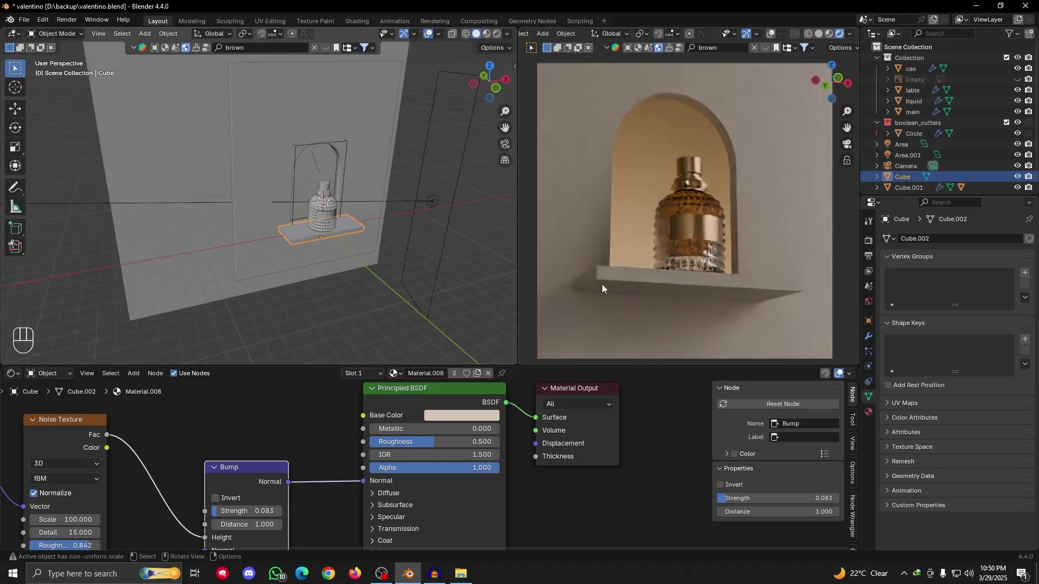
alt+drag(325, 247, 211, 235)
scroll(303, 262, up, 2)
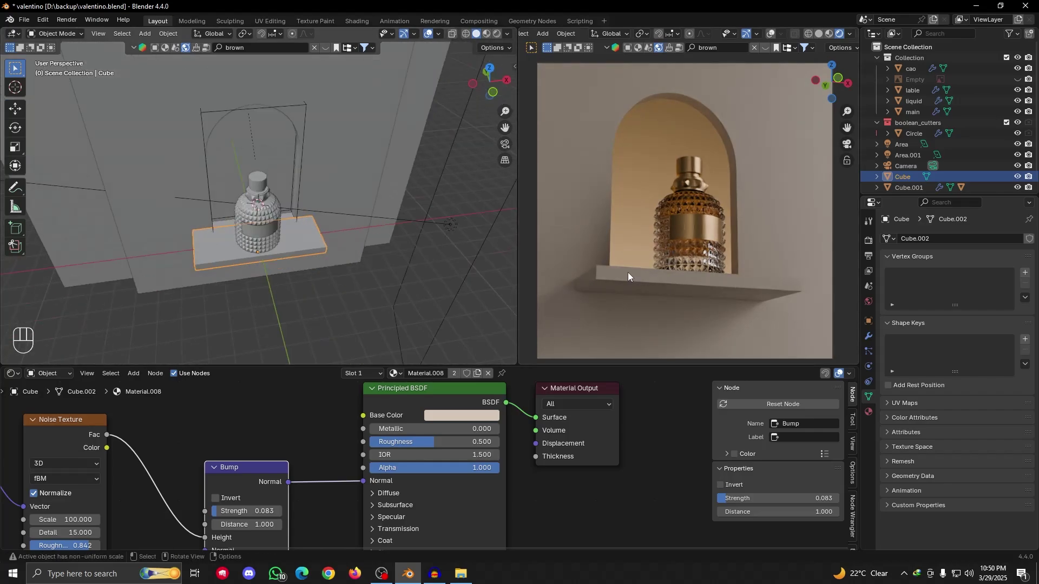
mouse_move(293, 252)
alt+mouse_down()
mouse_move(297, 189)
mouse_move(275, 283)
mouse_move(301, 238)
alt+mouse_up()
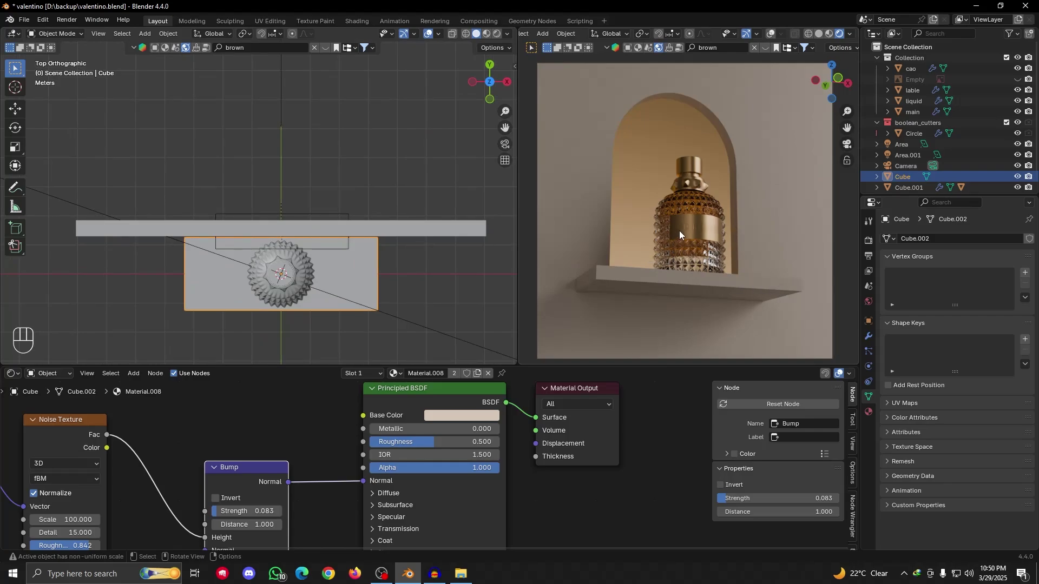
scroll(701, 217, down, 2)
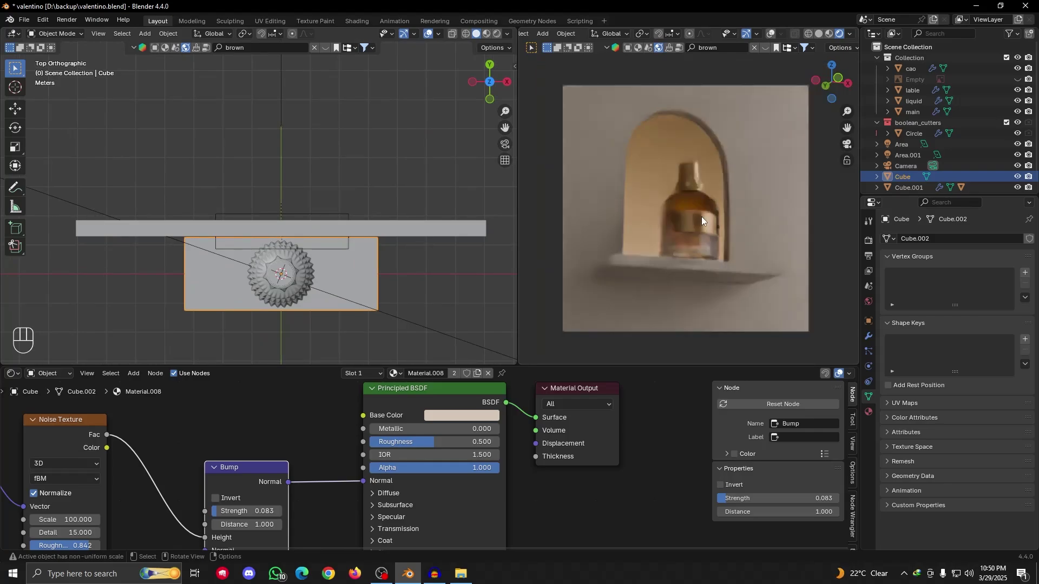
alt+drag(330, 334, 262, 175)
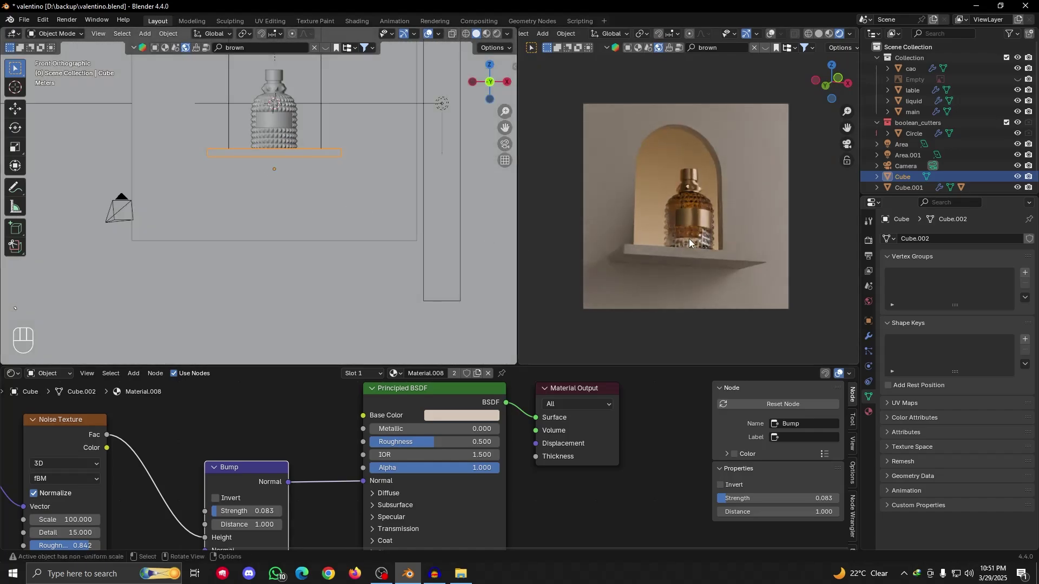
alt+drag(312, 227, 359, 262)
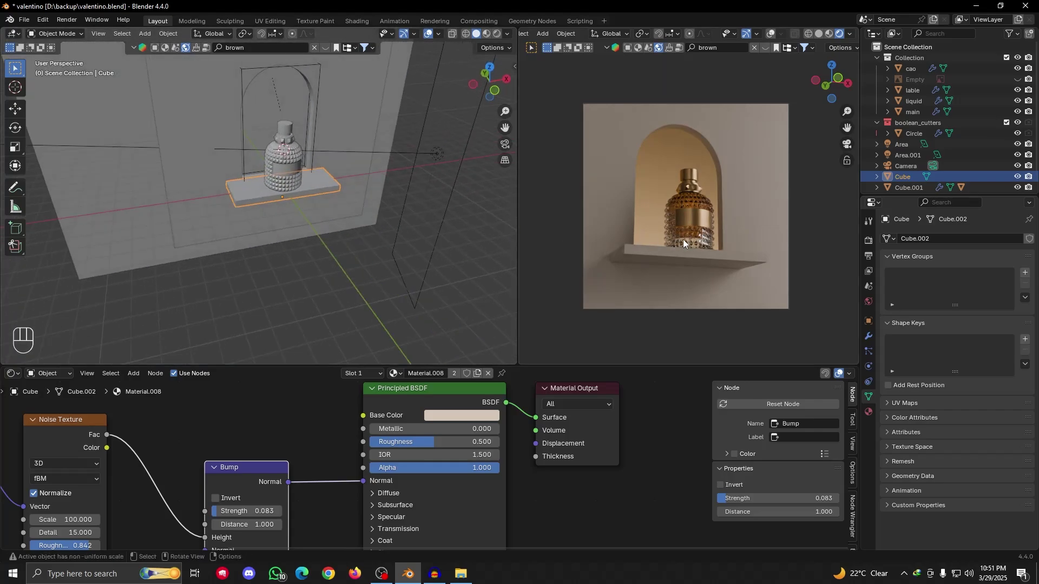
key(ctrl+alt+space)
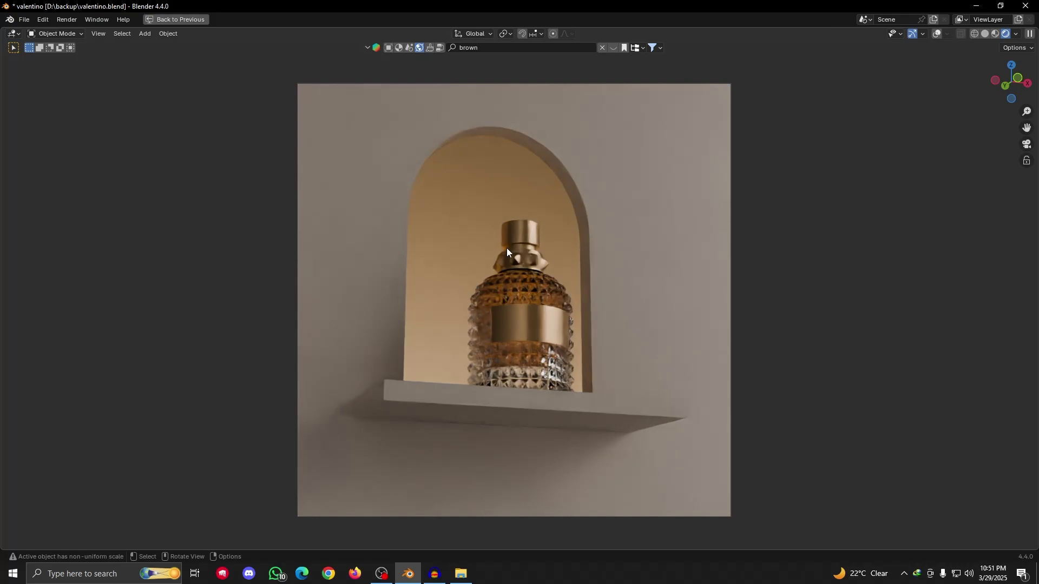
key(ctrl+space)
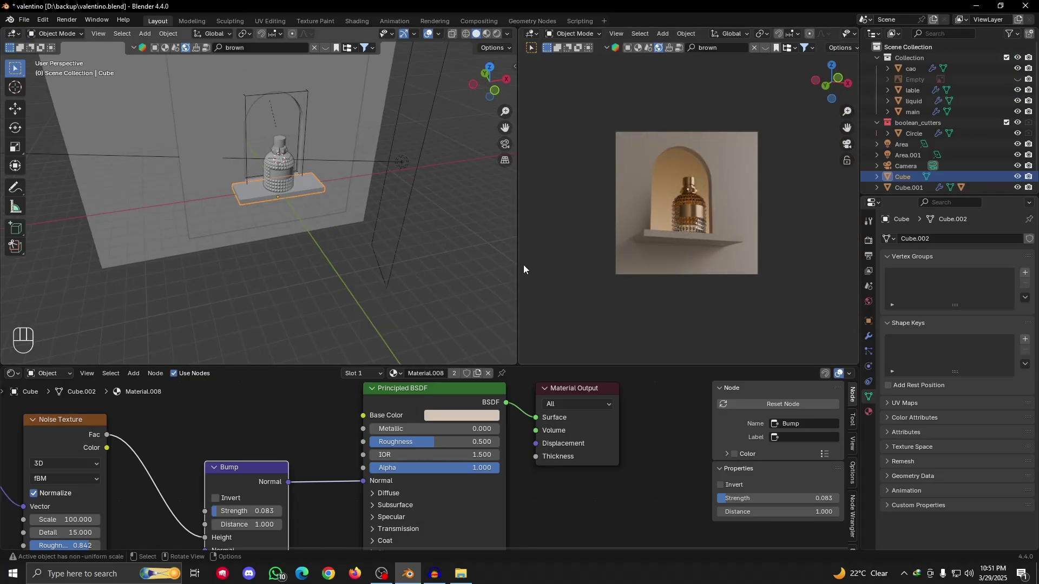
Try hiding the area light beside the bottle, and undo the hiding
click(404, 161)
alt+drag(404, 162, 293, 207)
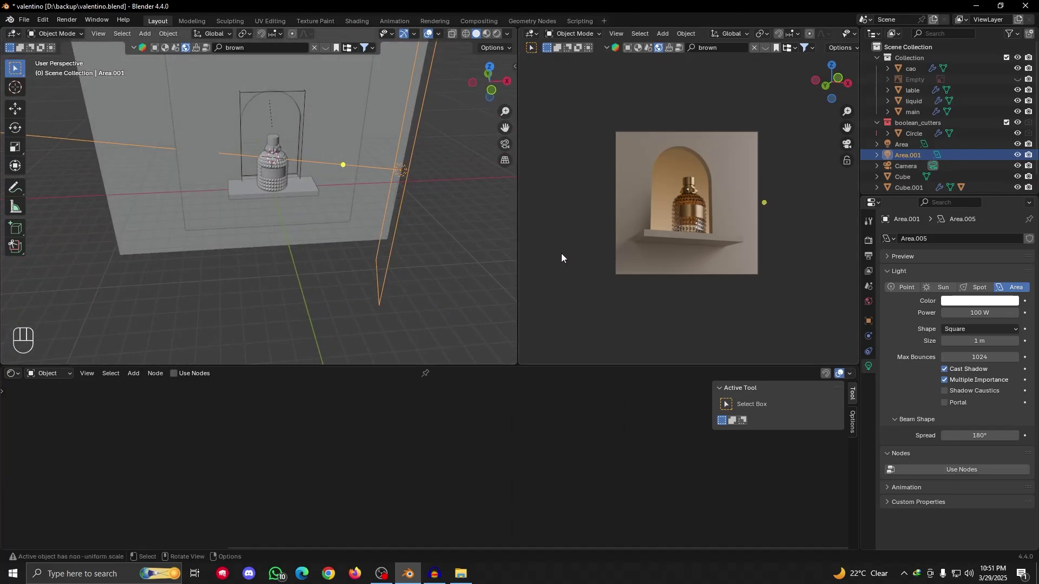
alt+drag(417, 262, 292, 219)
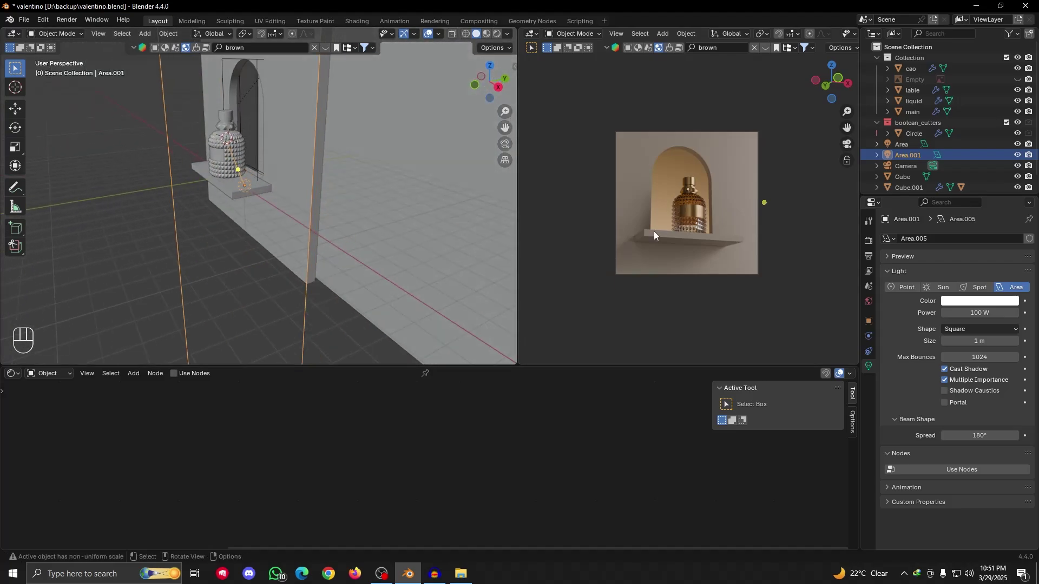
scroll(722, 234, up, 1)
scroll(699, 270, up, 2)
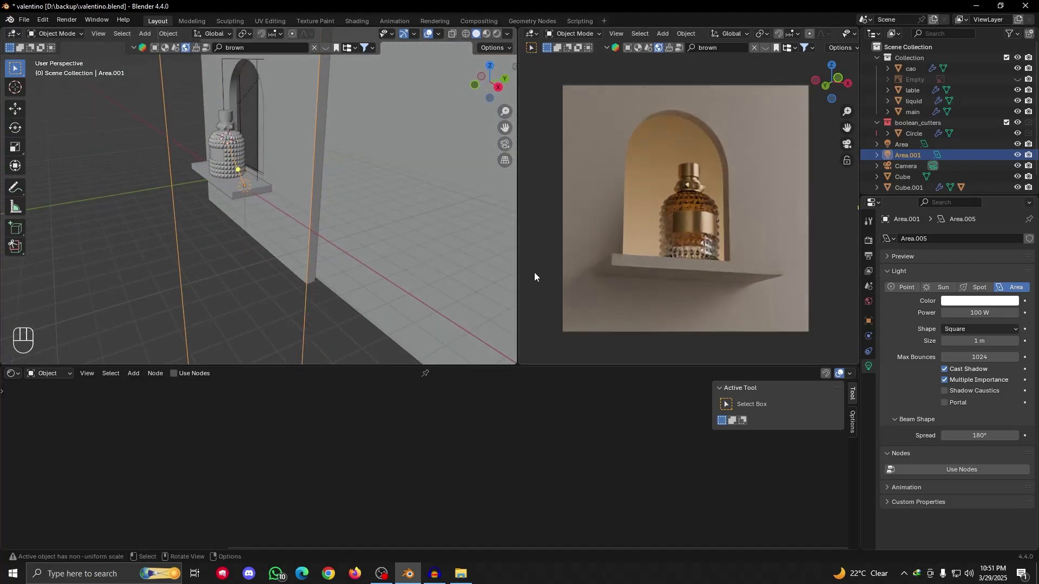
key(h)
key(ctrl+z)
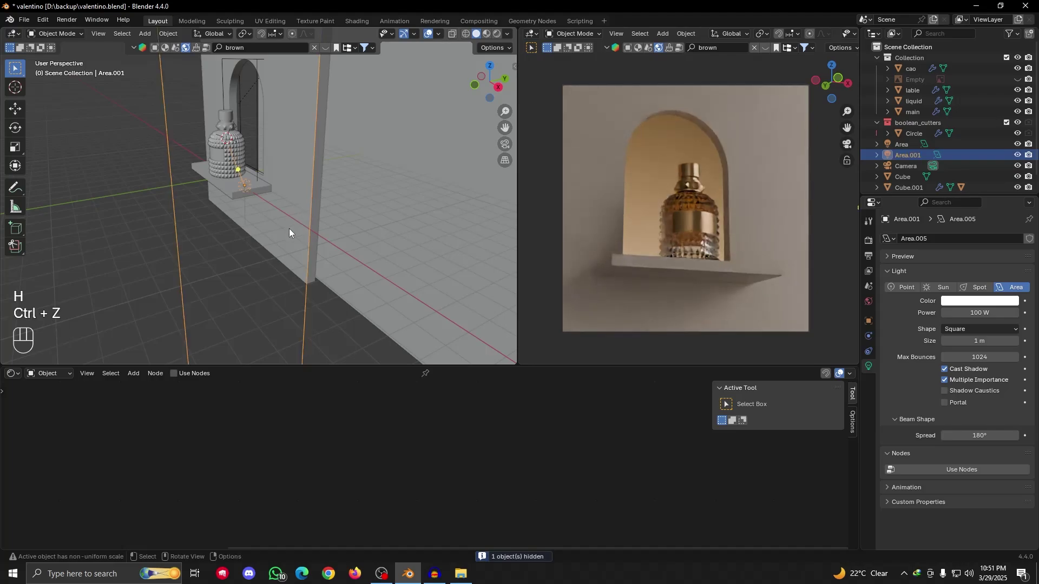
Add a new area light to the scene
alt+drag(194, 224, 382, 242)
scroll(329, 228, up, 2)
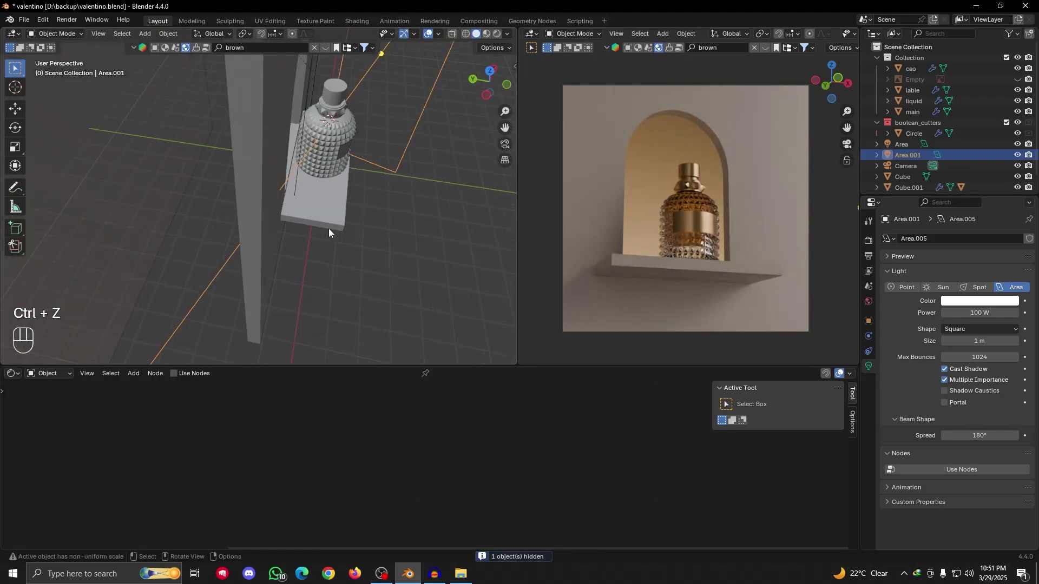
alt+shift+drag(349, 211, 279, 190)
scroll(339, 198, down, 4)
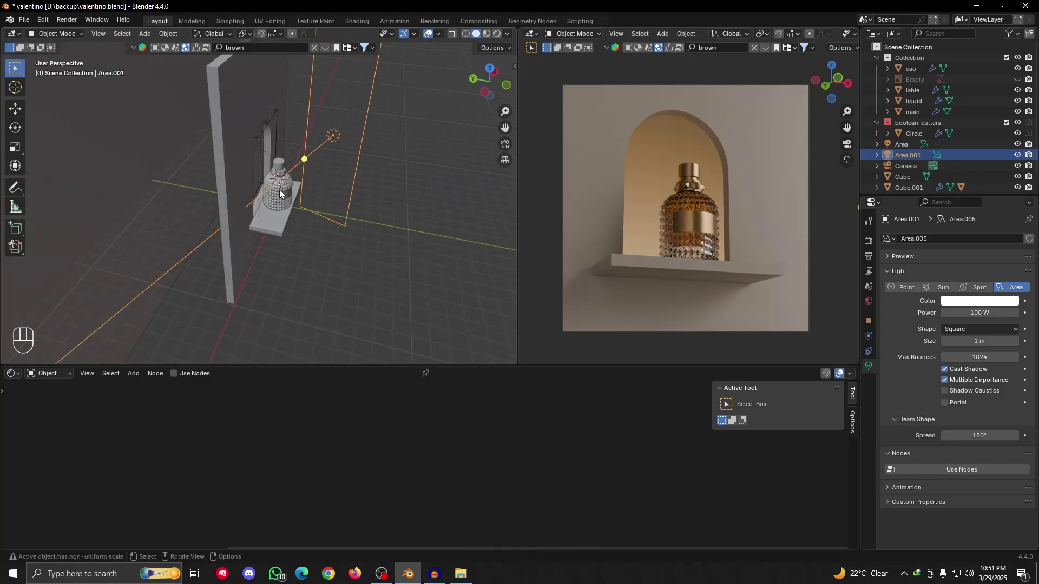
key(shift+a)
mouse_move(238, 329)
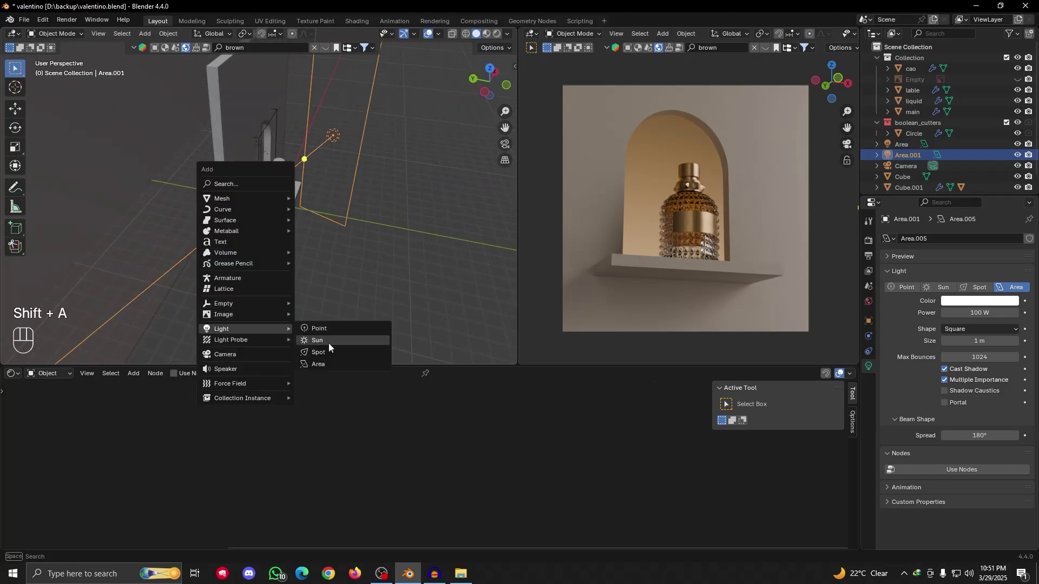
click(346, 364)
Move the new area light about 3.1 m in negative X, and shift it in positive Y
key(g)
key(x)
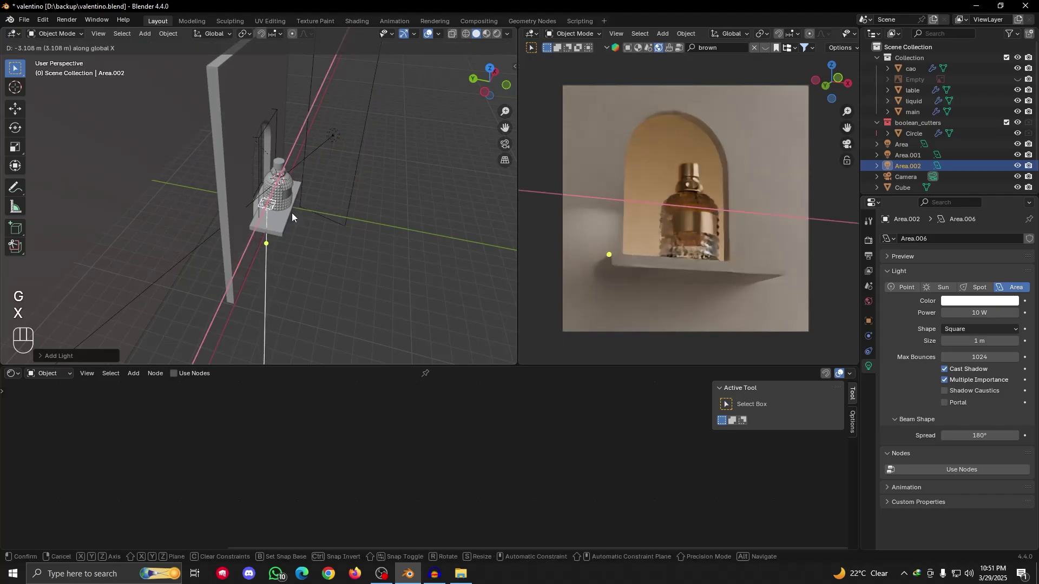
click(291, 213)
key(g)
key(y)
click(234, 201)
Try rotating the new area light about the X axis and 90° about the Y axis, and undo the rotations
alt+drag(235, 201, 290, 228)
key(r)
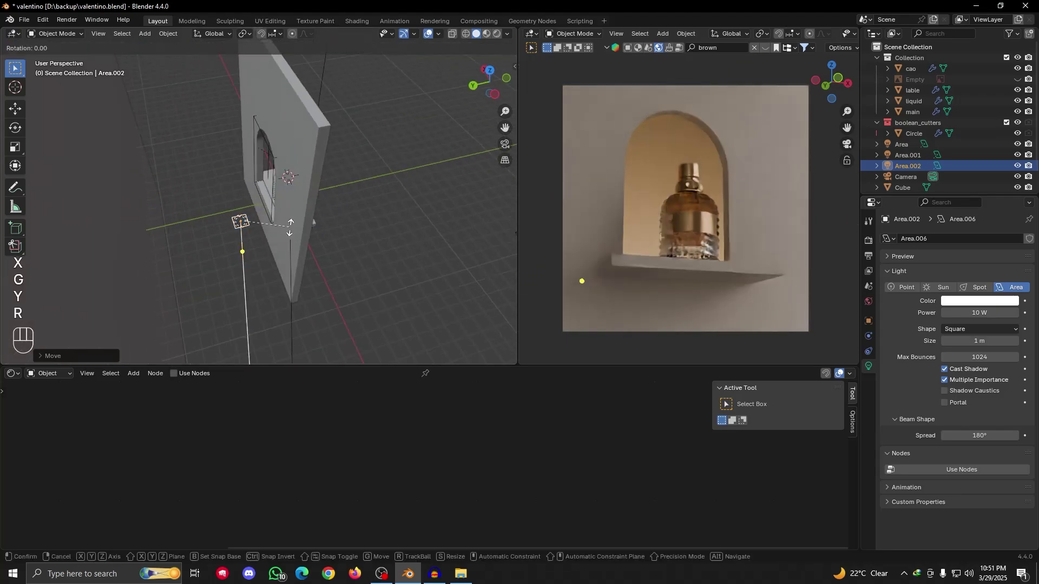
key(x)
right_click(289, 248)
text(r)
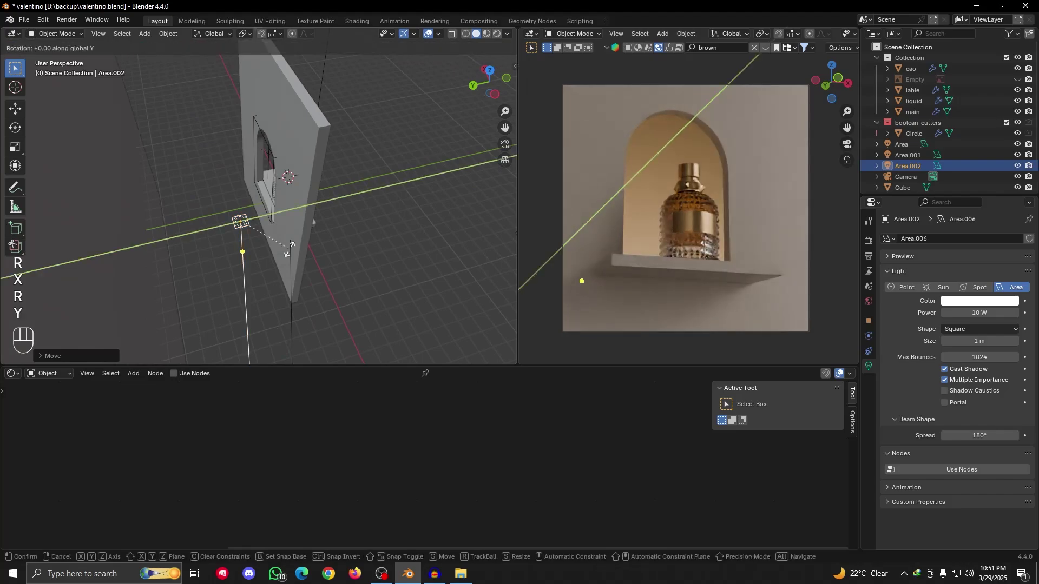
text(y90)
click(289, 249)
key(ctrl+z)
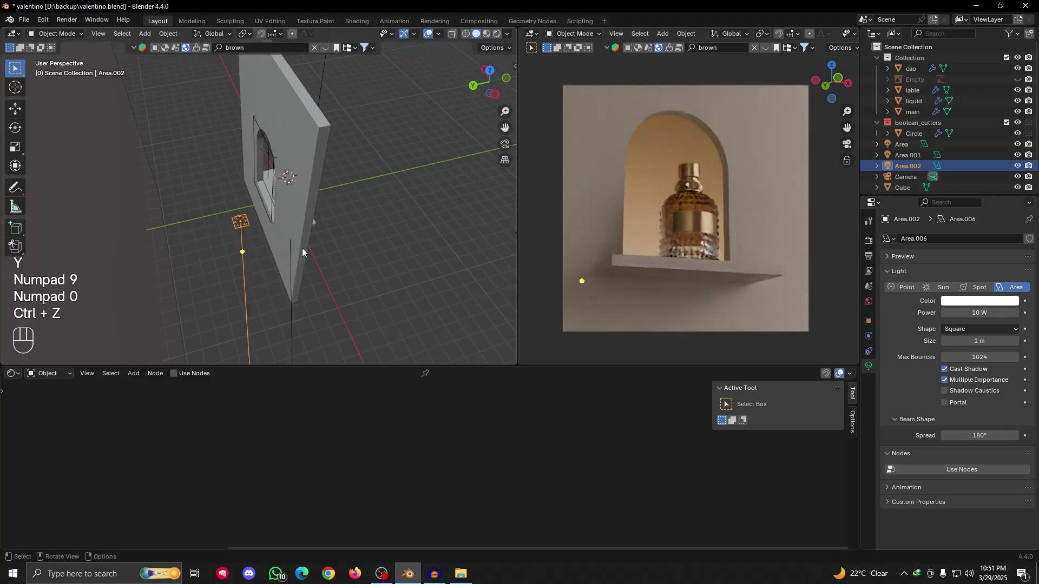
text(ry90)
click(293, 254)
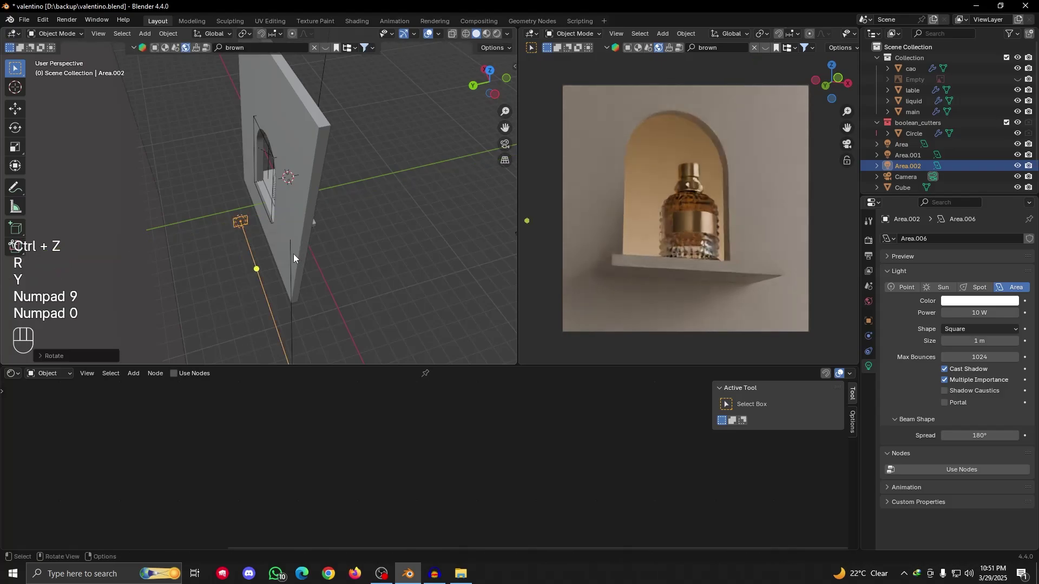
key(ctrl+z)
Rotate the new area light 90° about the Y axis, and turn it about the Z axis to face the niche
alt+drag(283, 256, 277, 210)
key(r)
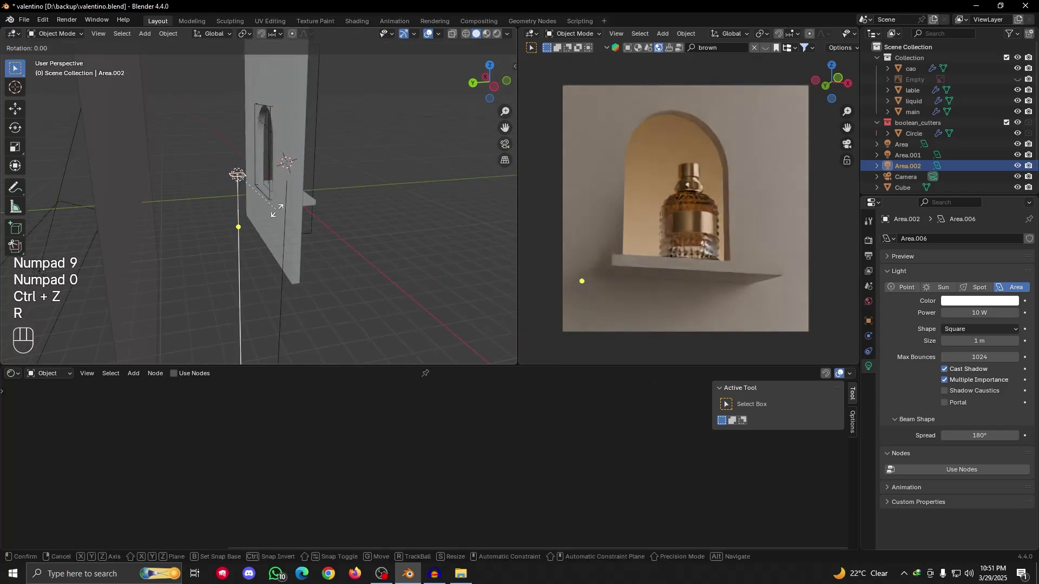
key(x)
key(r)
key(y)
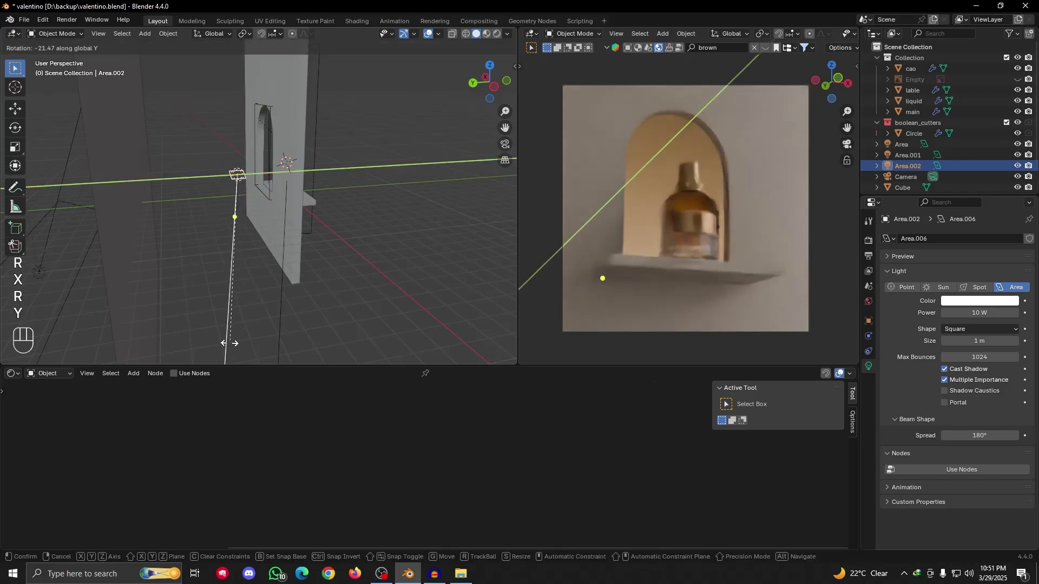
text(r90)
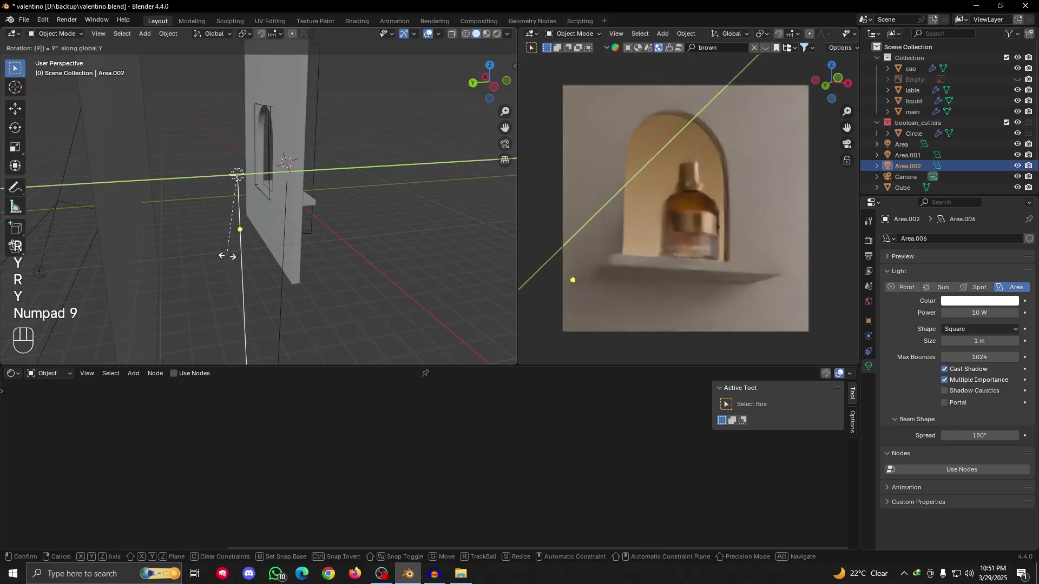
click(228, 256)
alt+drag(326, 199, 331, 229)
key(r)
key(z)
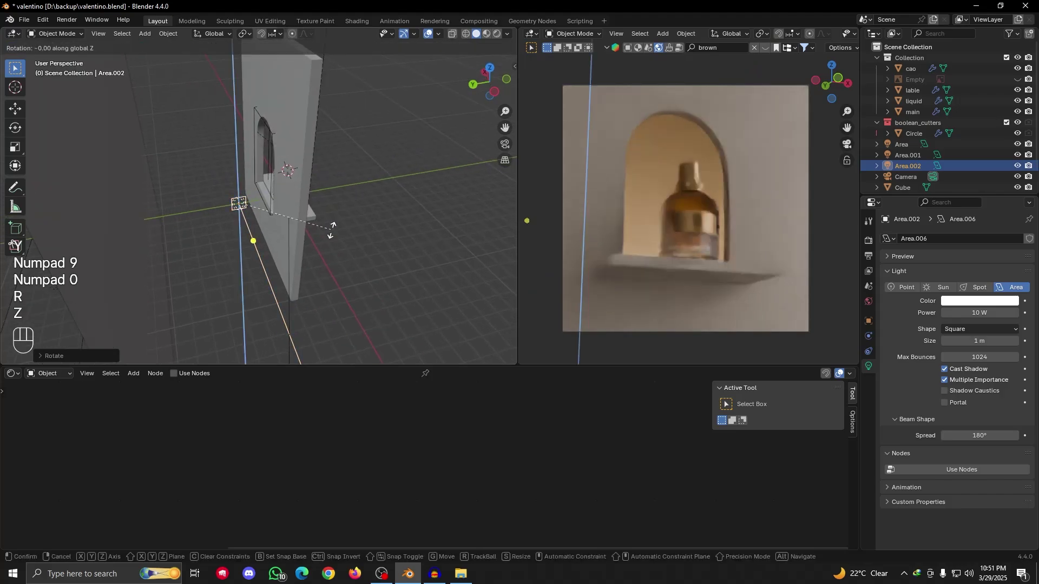
alt+drag(233, 140, 264, 180)
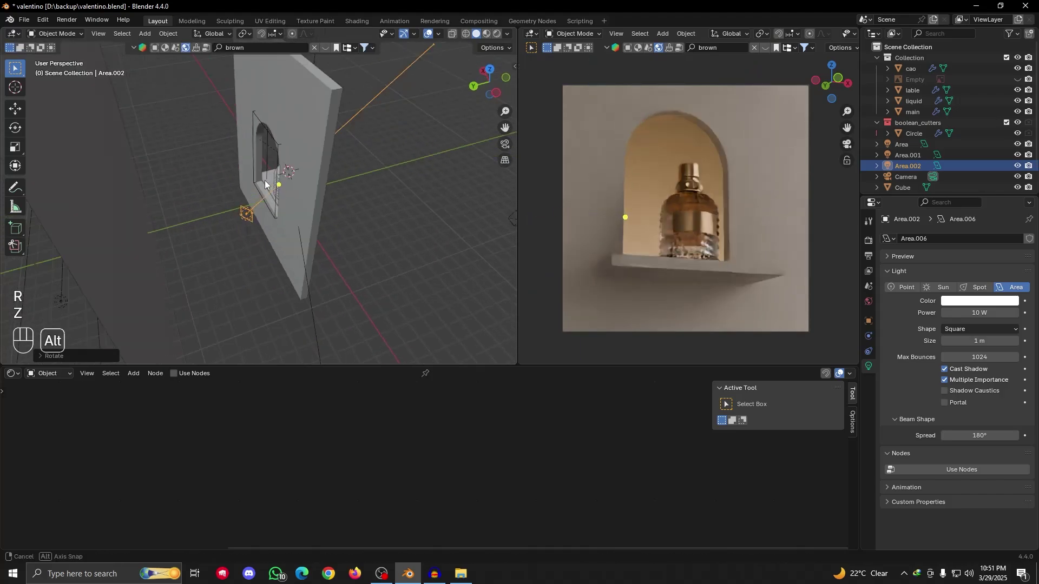
Scale the new area light along Z by a factor of about -10 to make it a tall strip
key(s)
key(z)
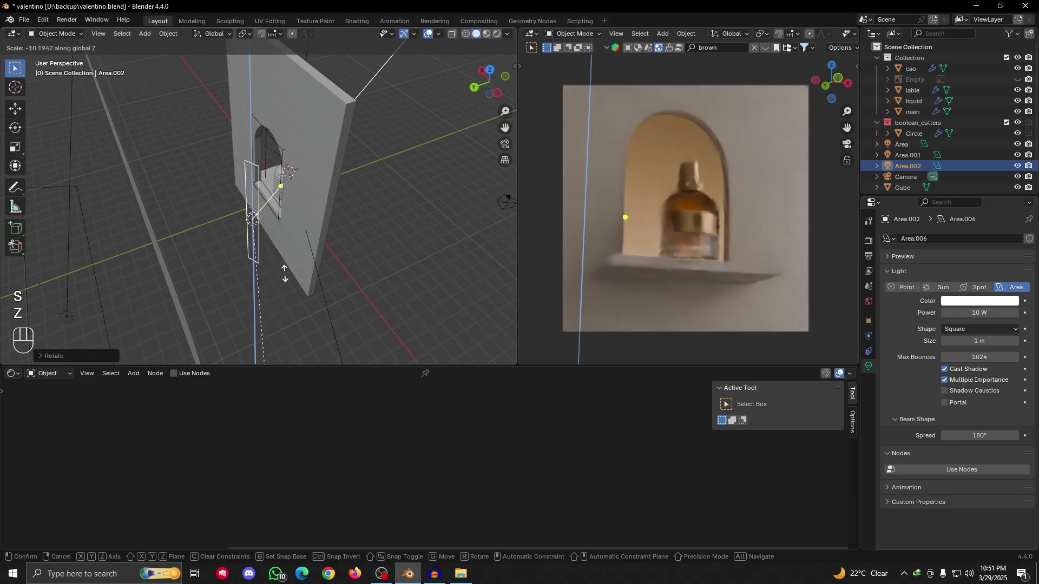
click(283, 279)
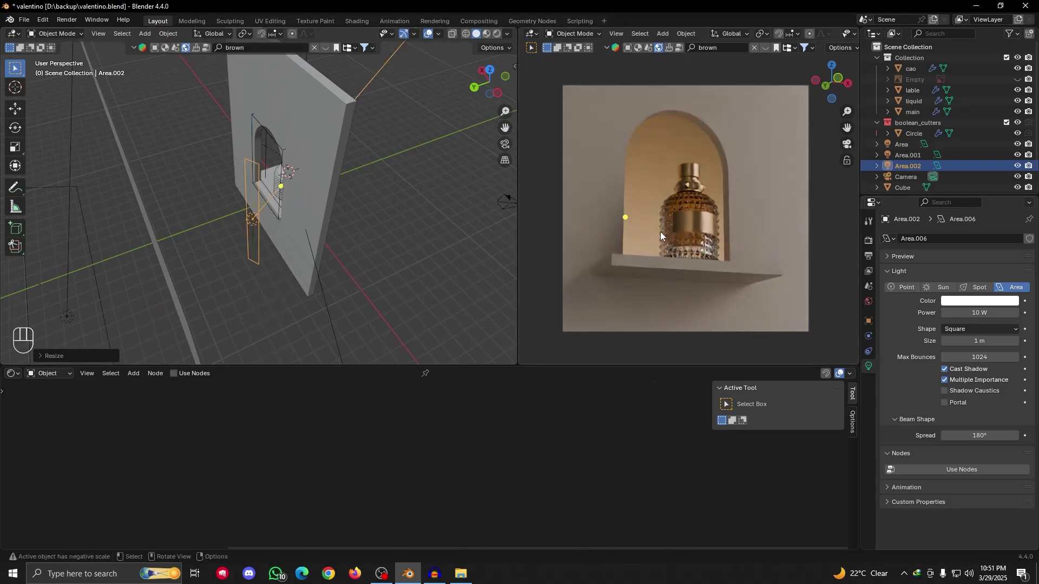
Move the tall area light about 0.38 m in negative X, and rotate it about 10° around Z
alt+drag(277, 230, 300, 245)
key(g)
key(x)
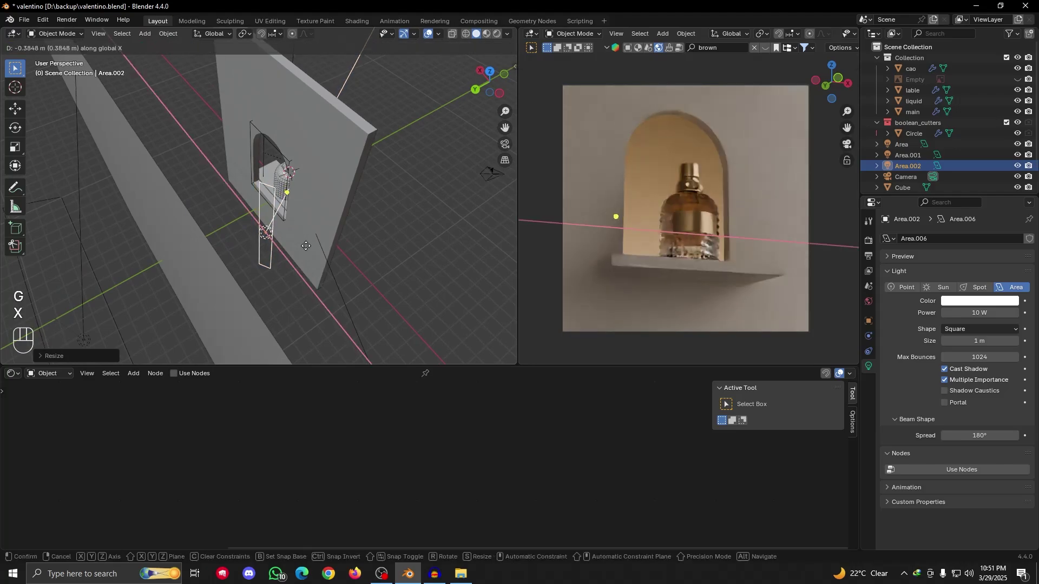
click(306, 246)
key(r)
key(z)
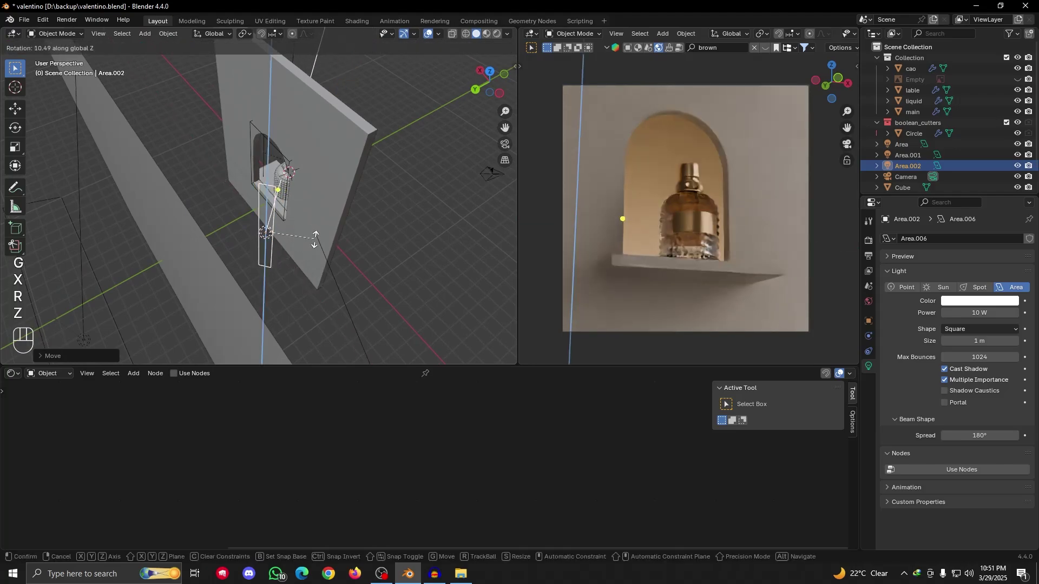
click(311, 237)
Widen the tall area light by scaling it along its local Y axis
alt+drag(312, 237, 304, 251)
key(s)
key(x)
key(x)
key(s)
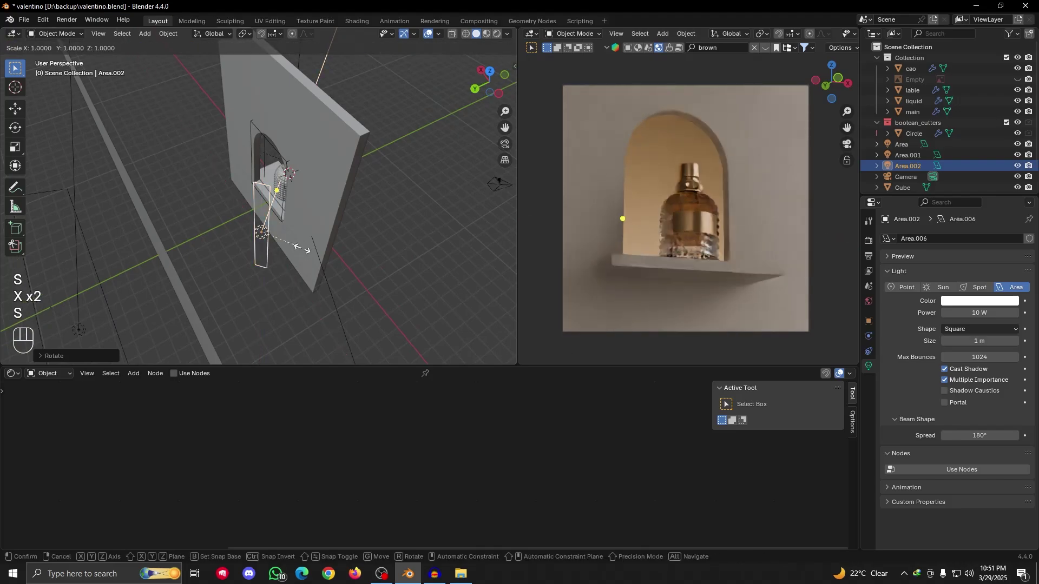
key(y)
key(y)
click(371, 258)
Limit the rendered preview to a region over the bottle's left side, and enlarge it
alt+drag(370, 259, 336, 232)
key(ctrl+b)
drag(681, 183, 647, 285)
scroll(655, 250, up, 3)
alt+shift+drag(645, 250, 670, 201)
scroll(670, 201, up, 1)
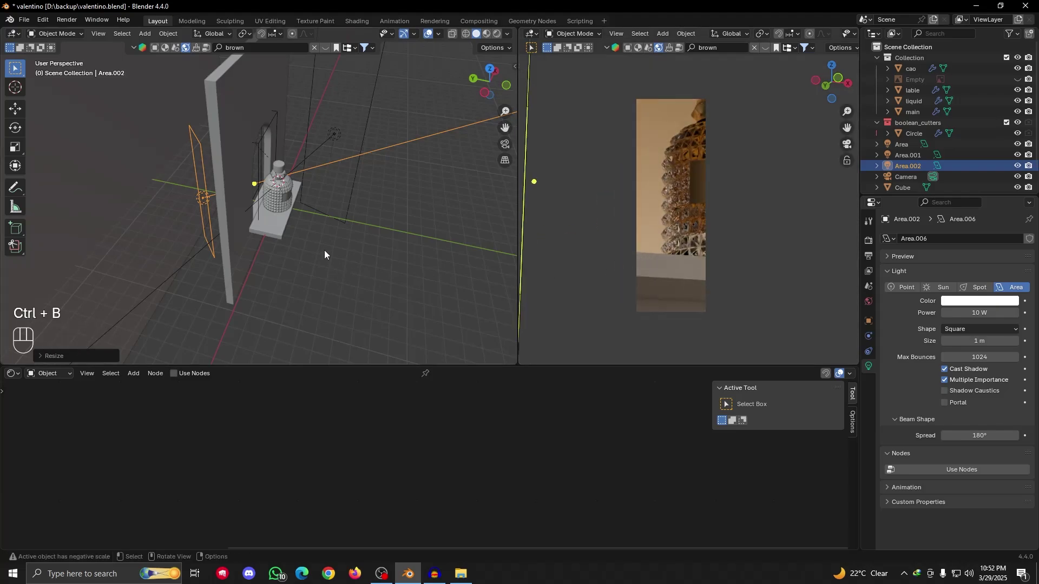
Set the new area light's power to 100 W
alt+drag(323, 250, 257, 242)
click(981, 313)
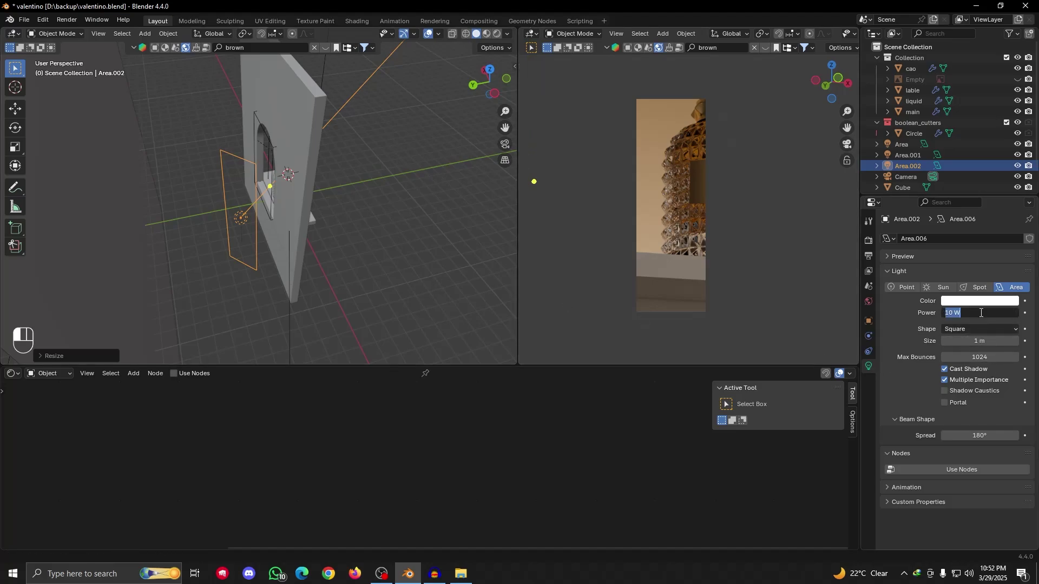
text(100)
key(Return)
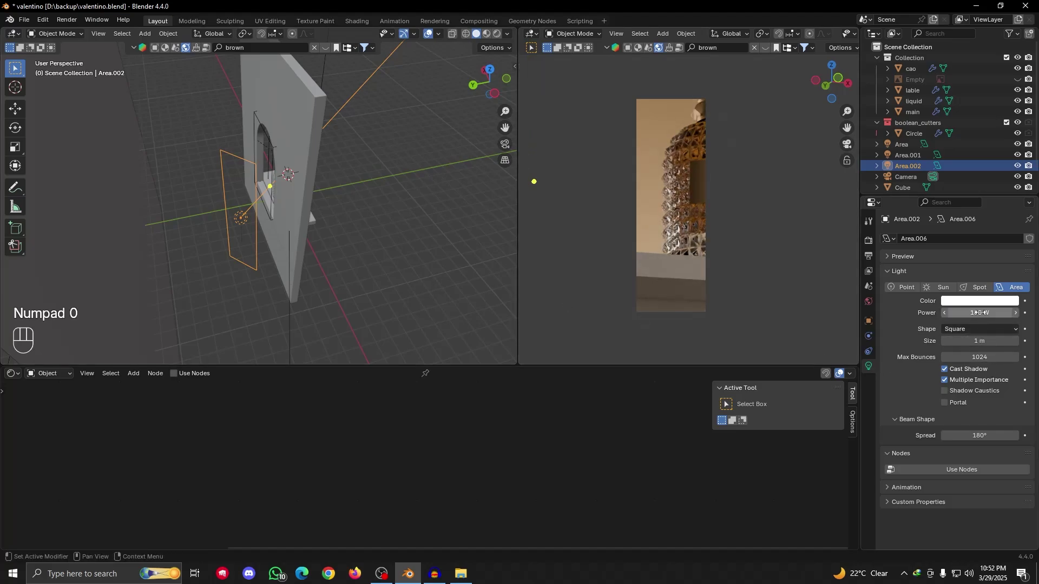
Raise the area light behind the wall along Z, and stretch it further in height
key(g)
key(z)
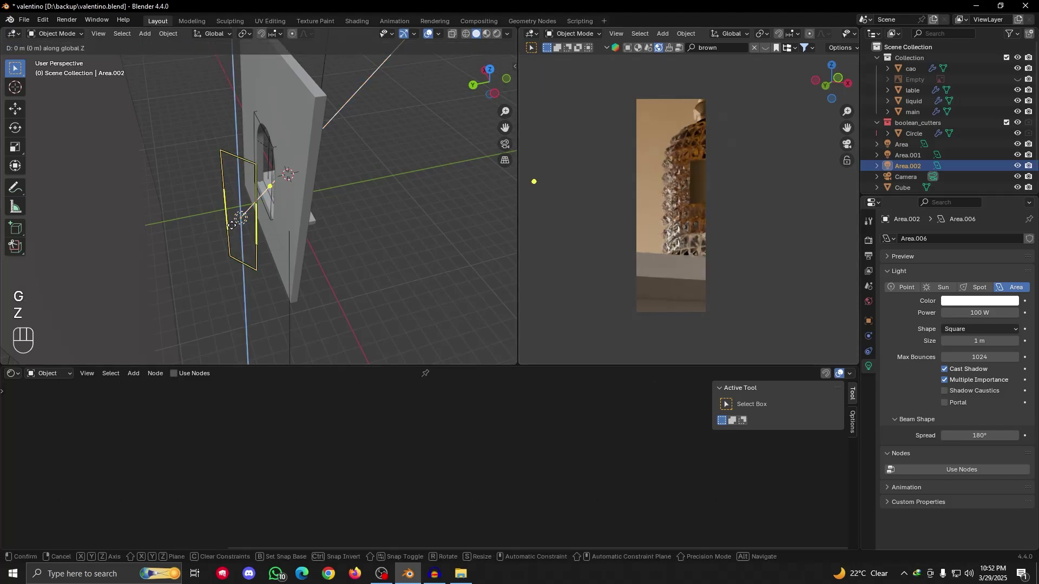
click(252, 203)
key(s)
key(z)
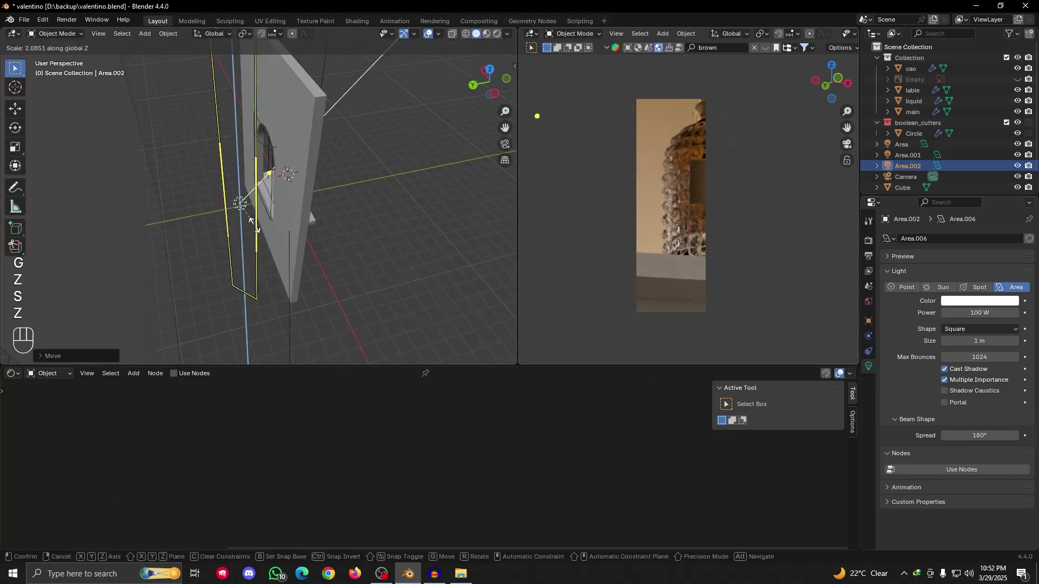
click(256, 235)
Try hiding the area light behind the wall to compare the bottle render, and undo the hiding each time
key(h)
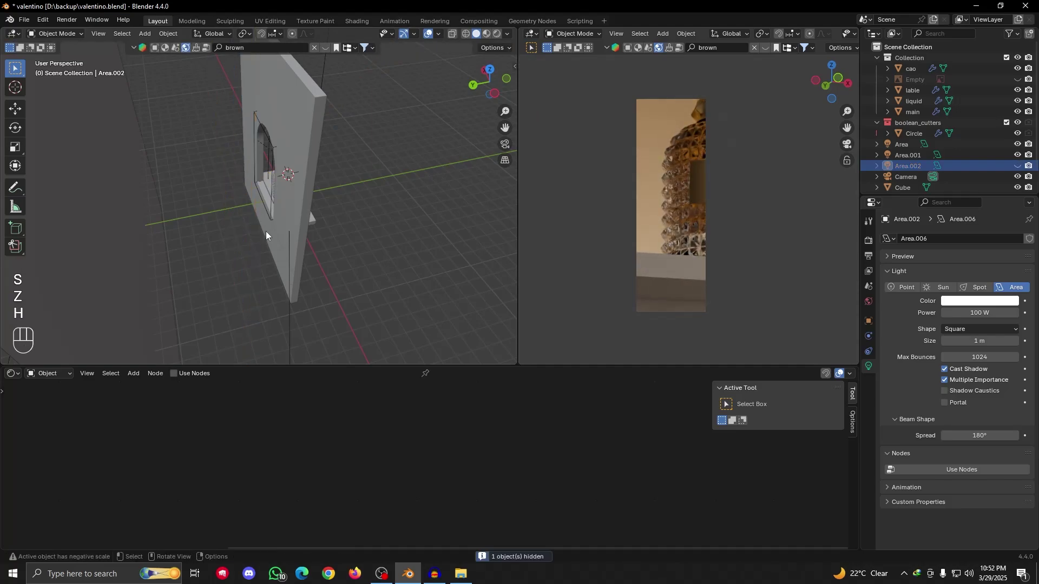
key(ctrl+z)
key(h)
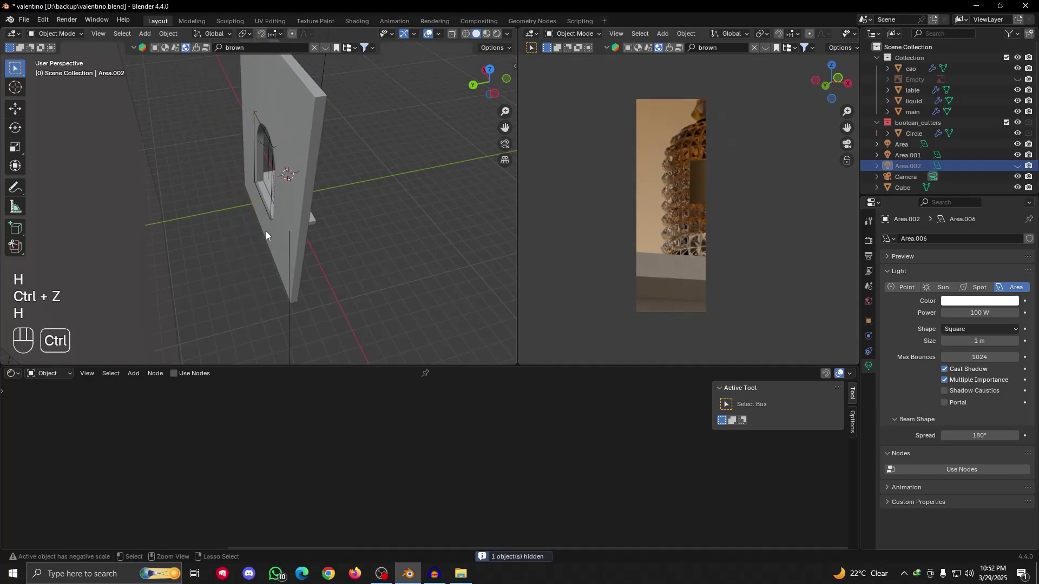
key(ctrl+z)
Adjust the area light's height slightly along Z, and dismiss the incoming call notification
key(g)
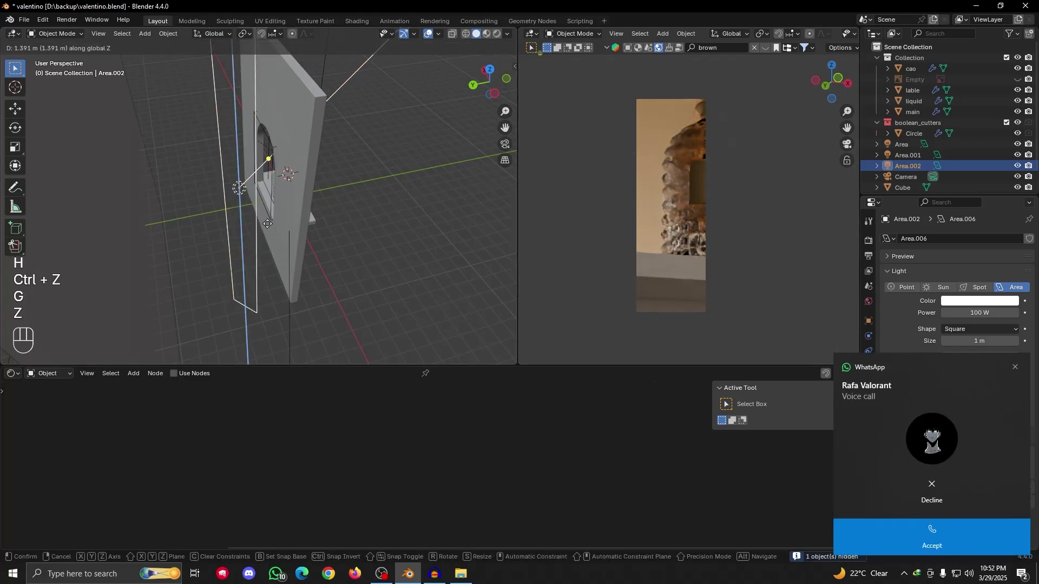
key(z)
click(267, 239)
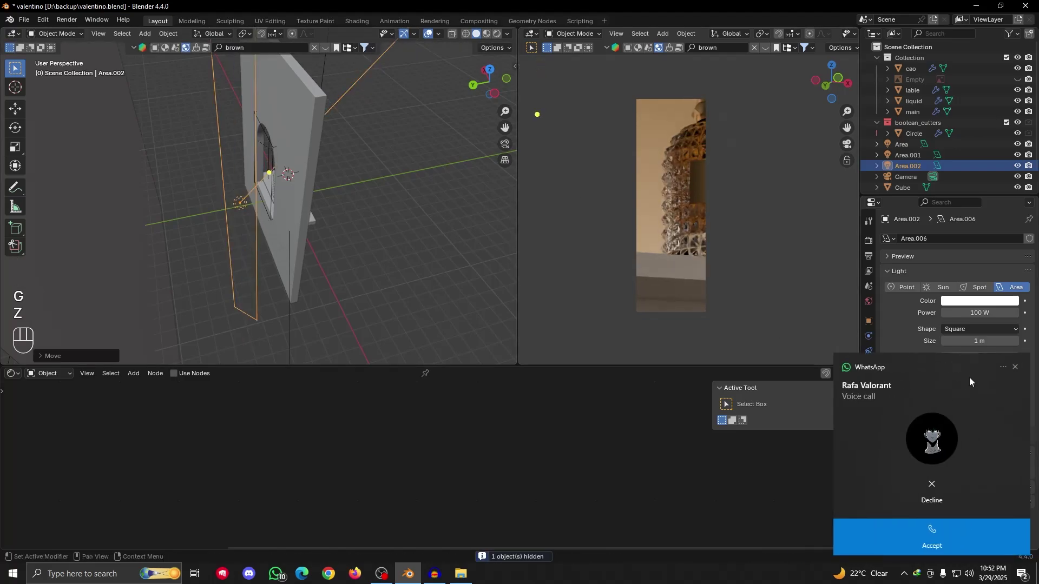
click(1014, 368)
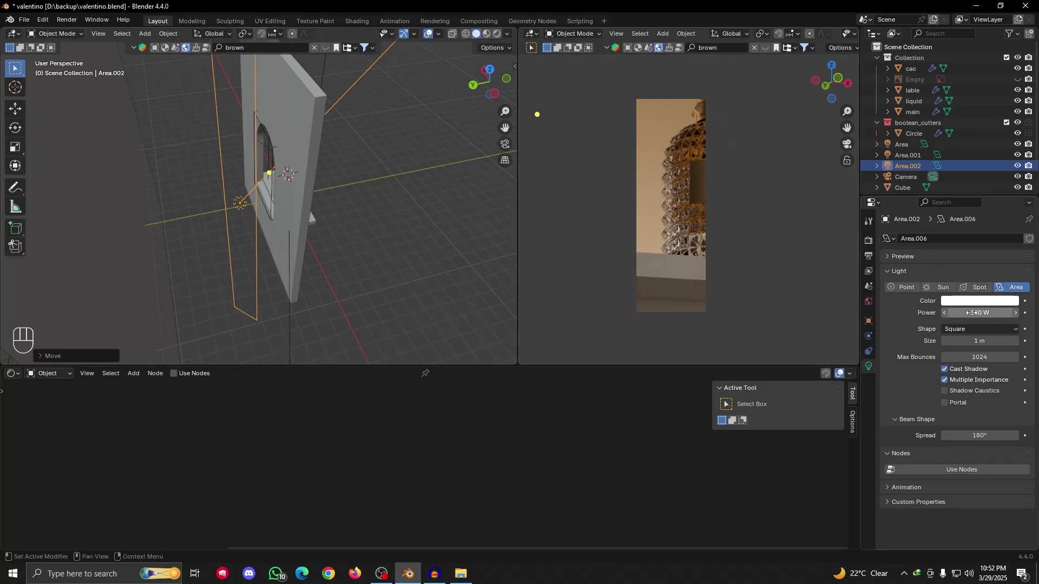
Expand the rendered preview region to cover the whole camera frame
scroll(658, 204, down, 5)
key(ctrl+b)
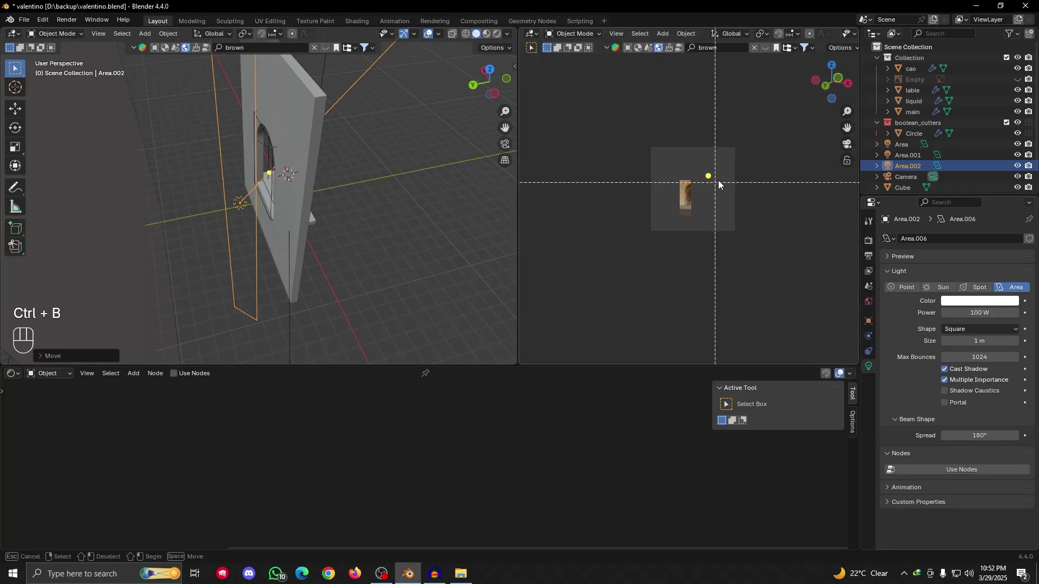
drag(751, 133, 631, 262)
scroll(684, 239, up, 3)
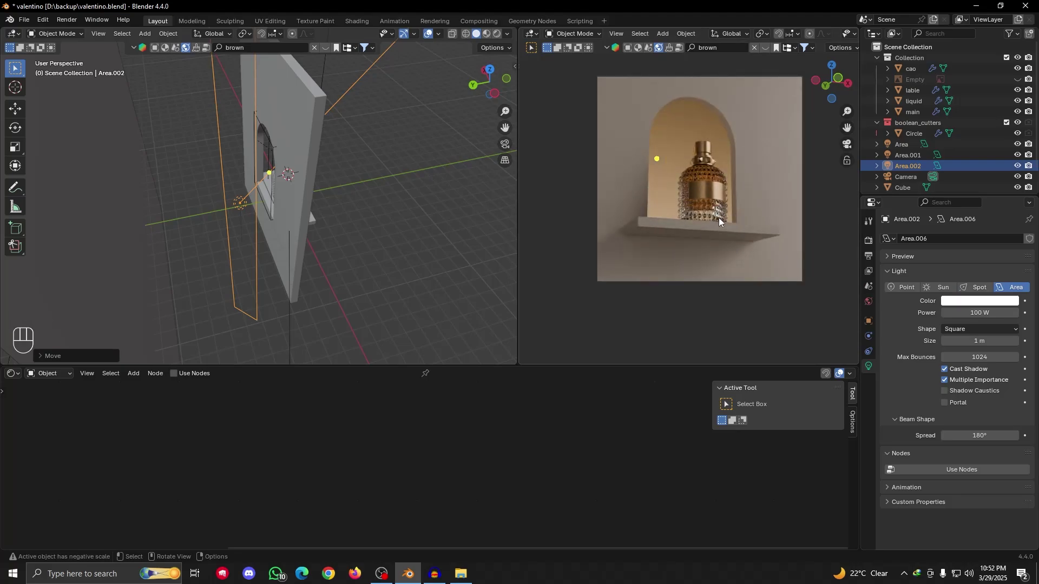
Compare the full render with the area light behind the wall hidden, undo the hiding, and examine the framing
scroll(718, 218, down, 1)
key(h)
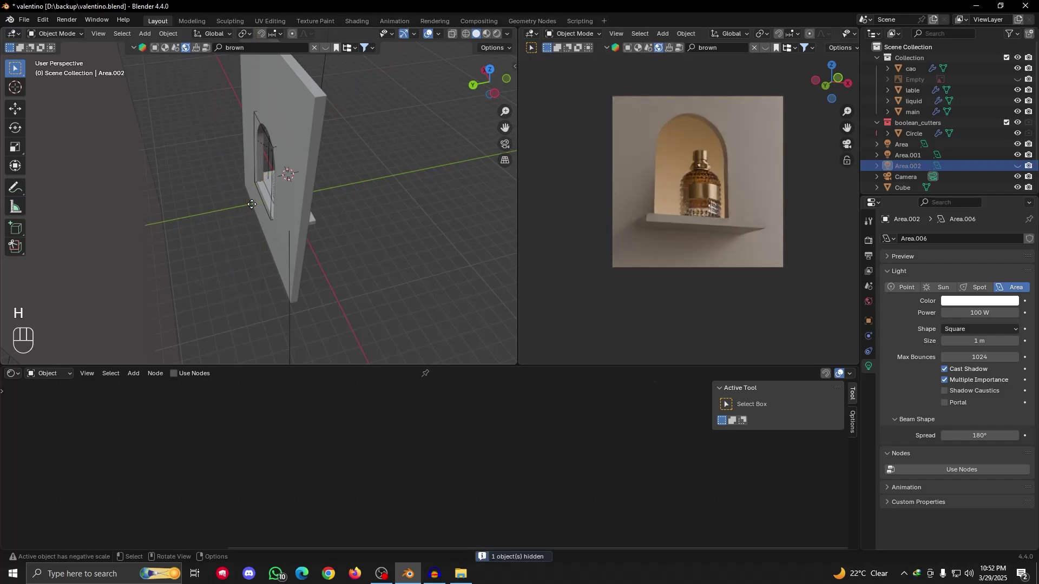
key(ctrl+z)
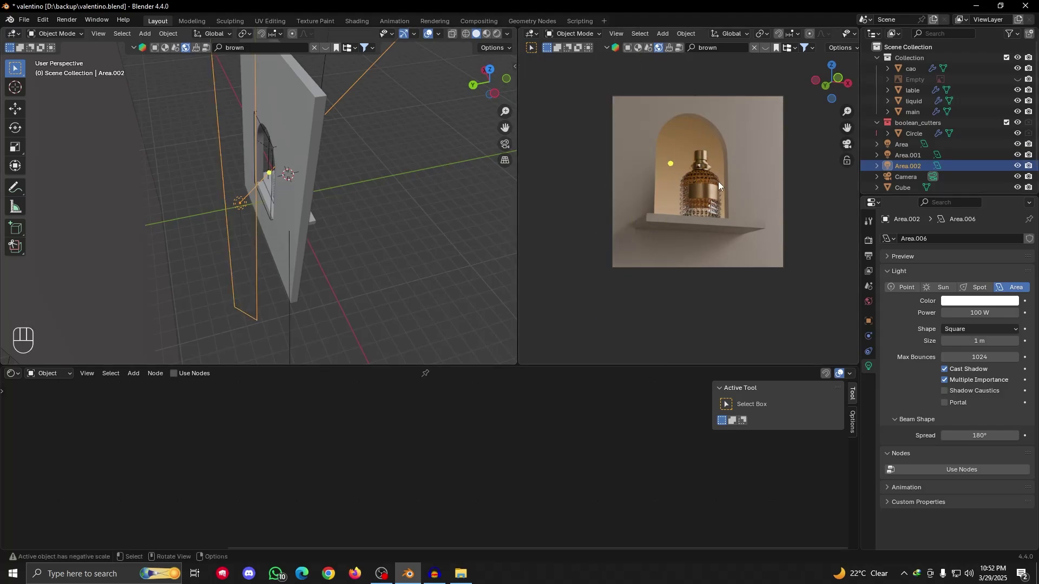
alt+drag(305, 268, 225, 230)
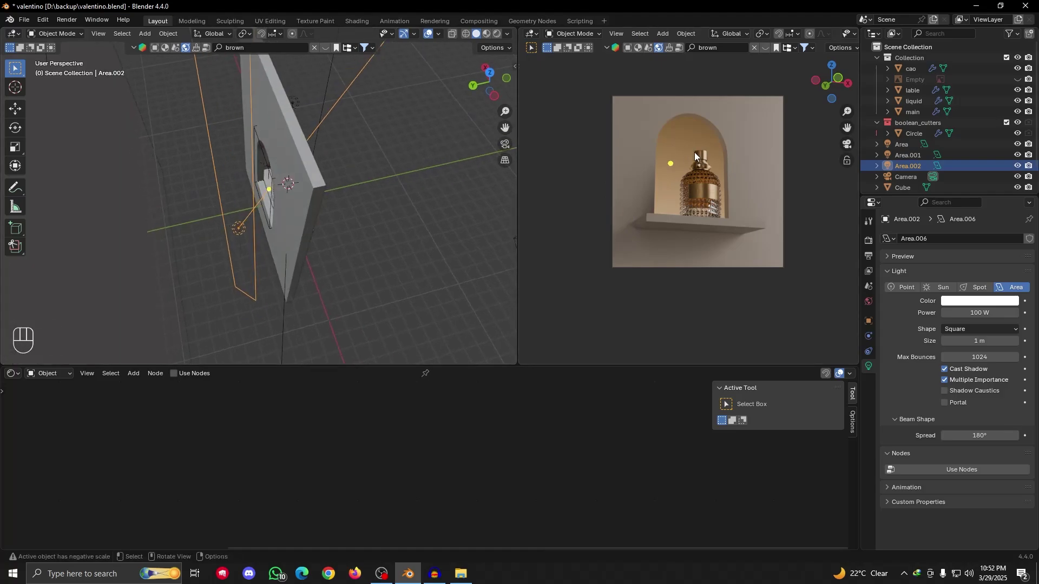
alt+shift+drag(711, 261, 699, 286)
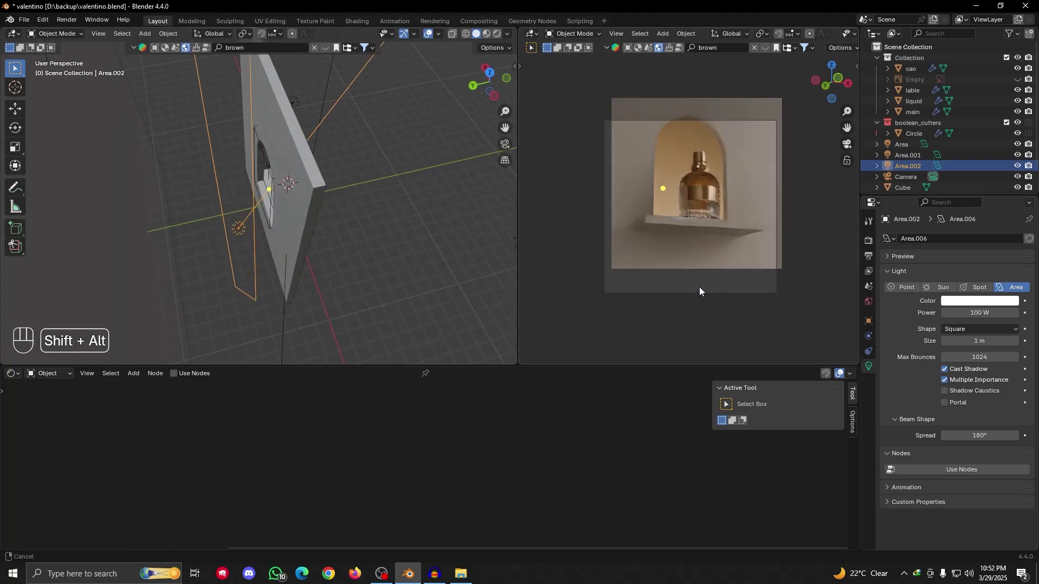
scroll(713, 289, up, 2)
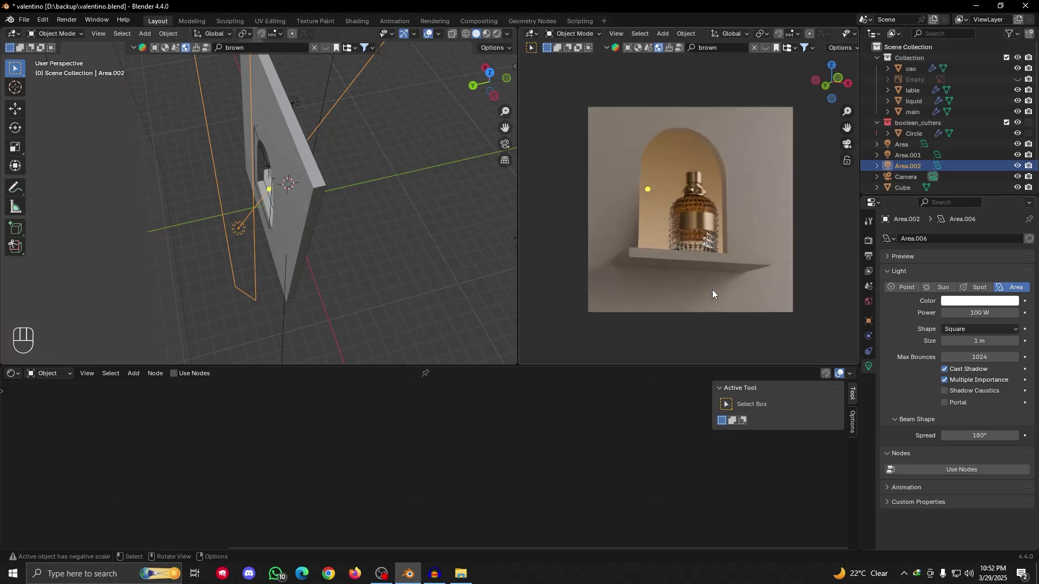
alt+shift+drag(712, 294, 702, 285)
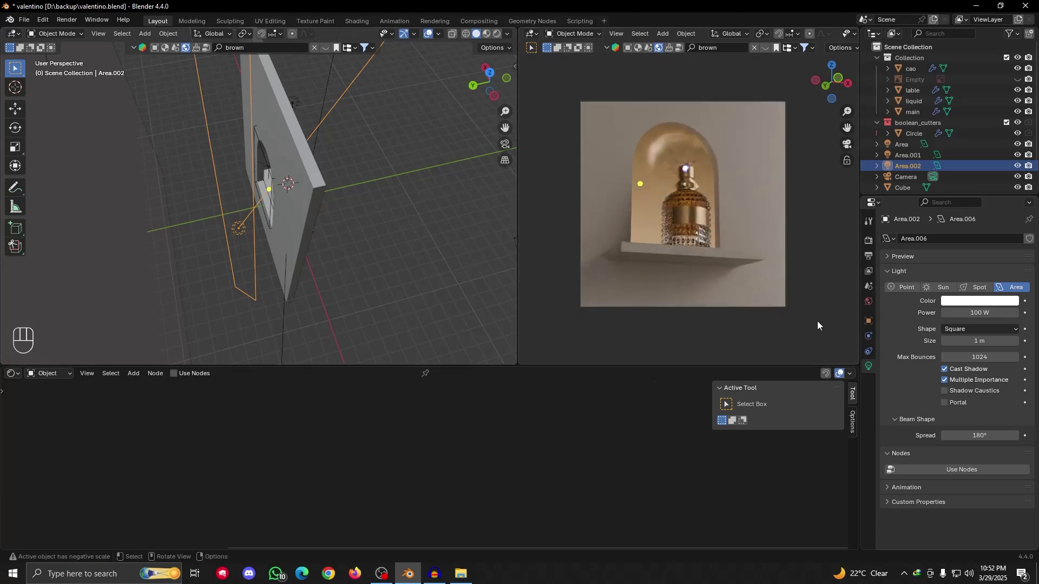
Raise the scene's color management exposure slightly to about 0.025
click(869, 240)
click(868, 255)
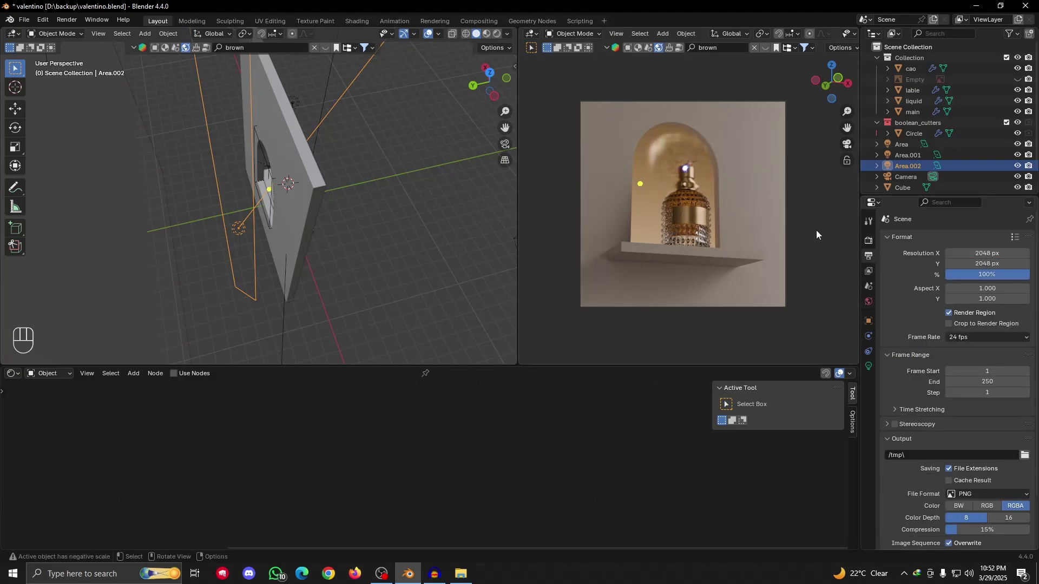
click(869, 240)
scroll(952, 463, down, 10)
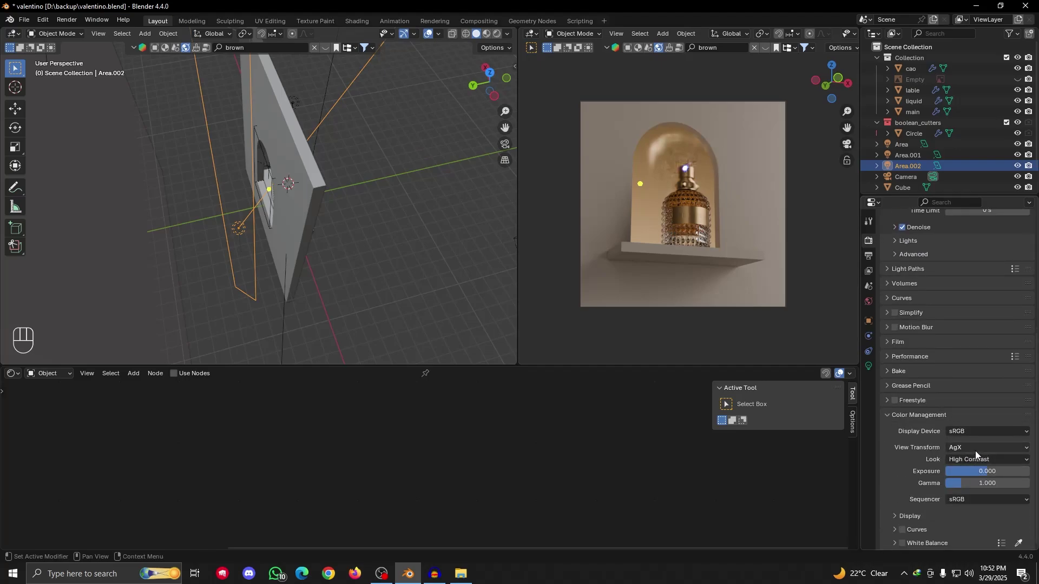
scroll(975, 450, up, 1)
drag(987, 493, 992, 493)
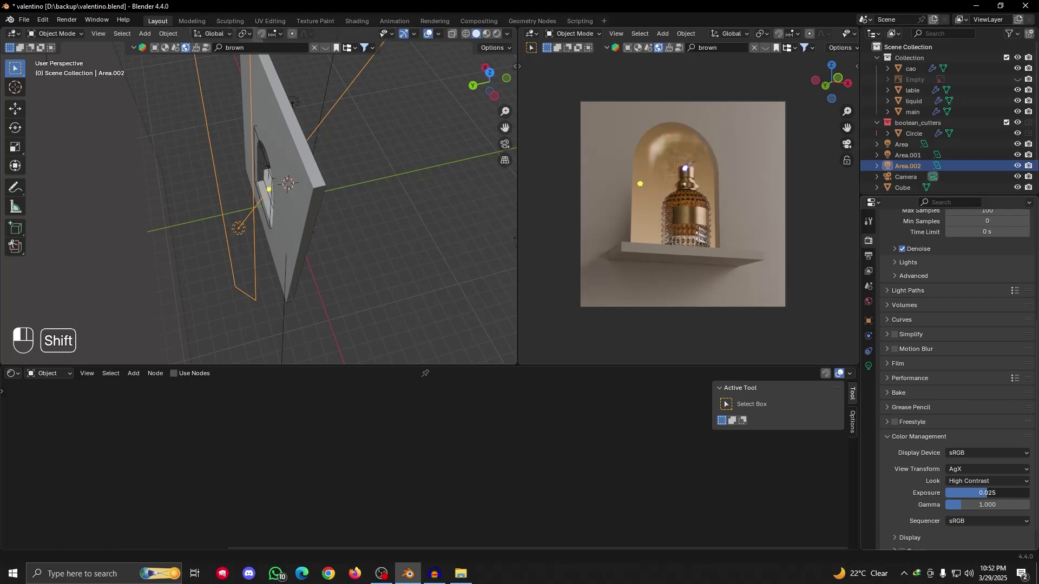
Raise the scene's color management exposure to 0.057 and check the framed render
shift+drag(988, 493, 988, 493)
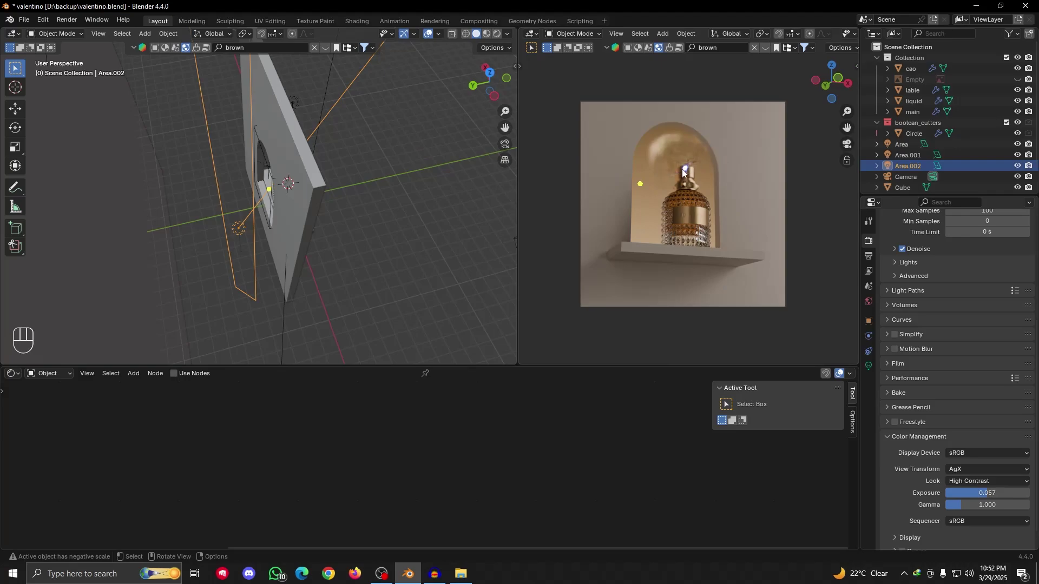
scroll(679, 184, down, 1)
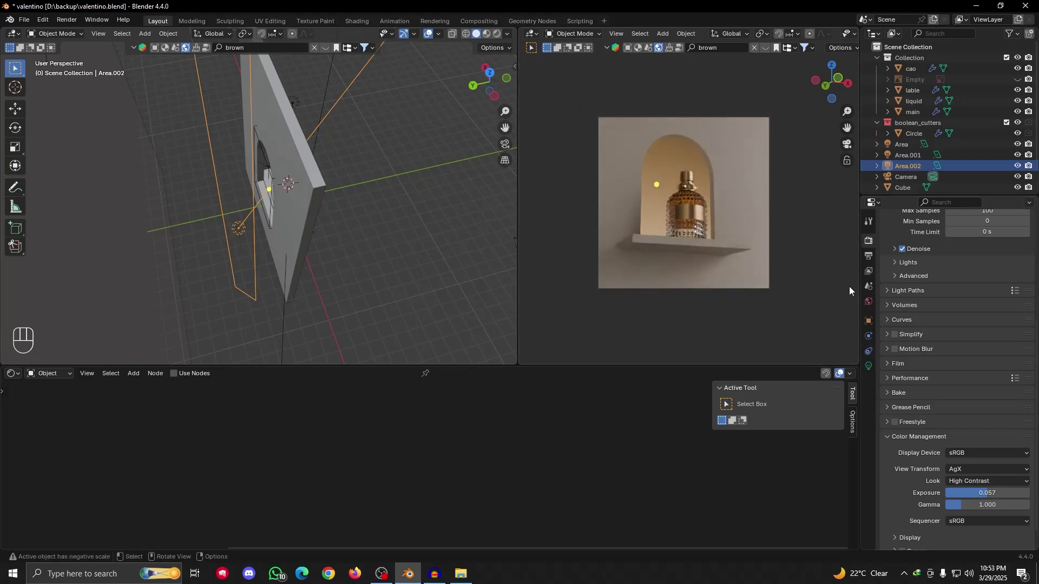
scroll(994, 451, down, 1)
Set the maximum render samples to 1000 in the Cycles sampling settings
scroll(909, 389, up, 3)
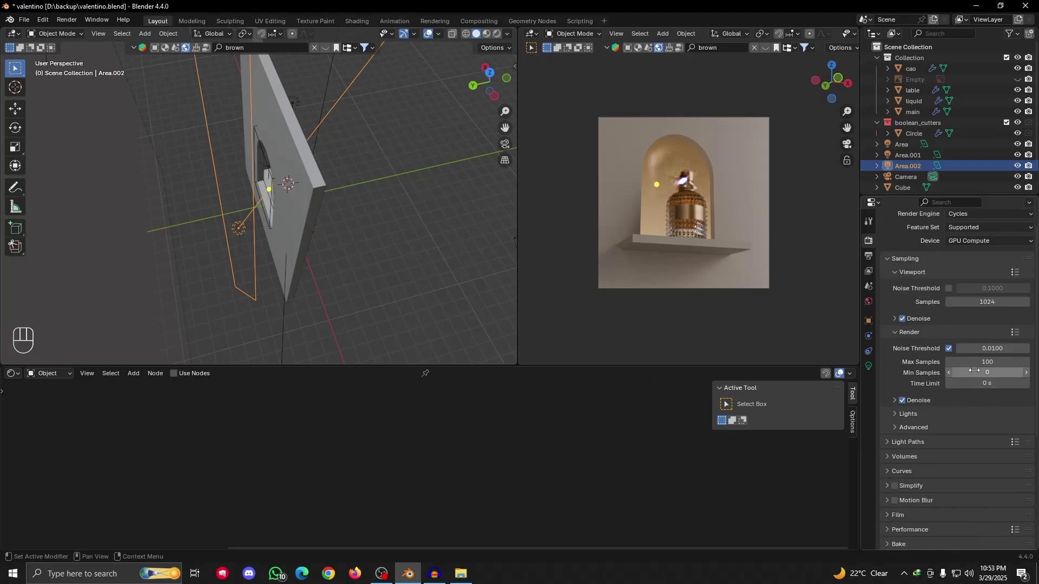
click(985, 363)
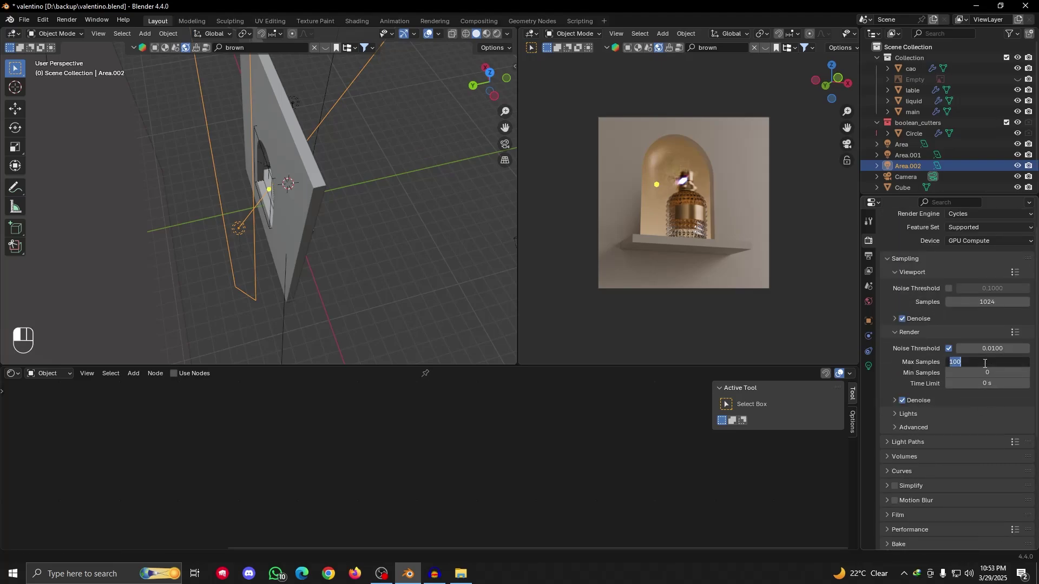
text(1000)
key(Return)
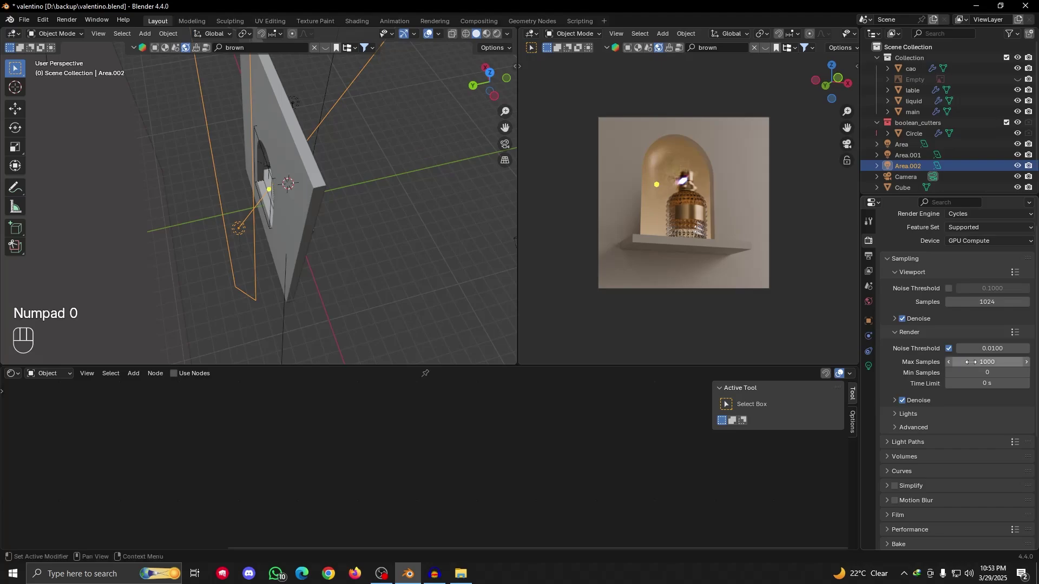
scroll(701, 251, up, 1)
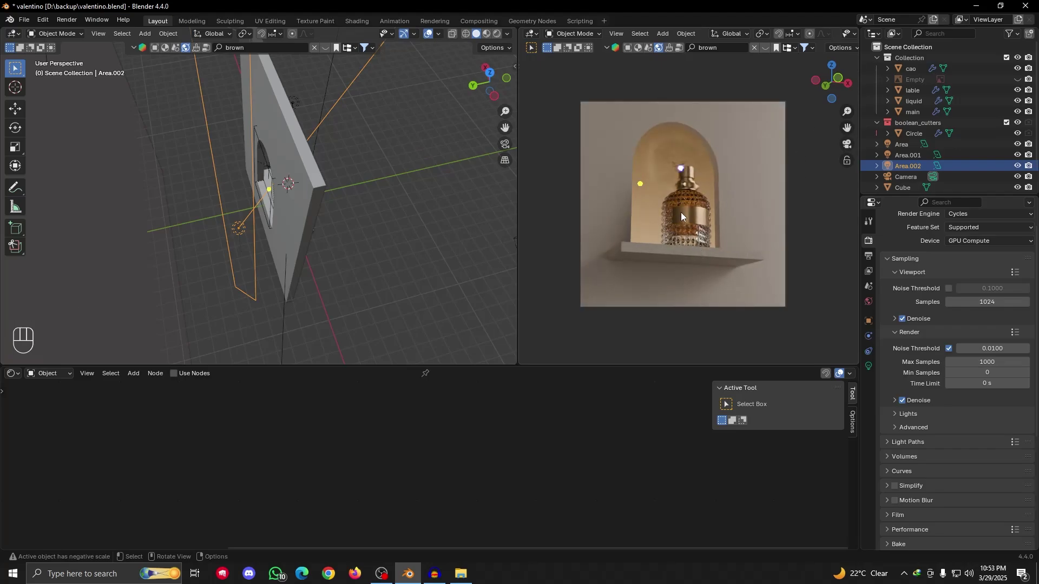
scroll(698, 226, up, 1)
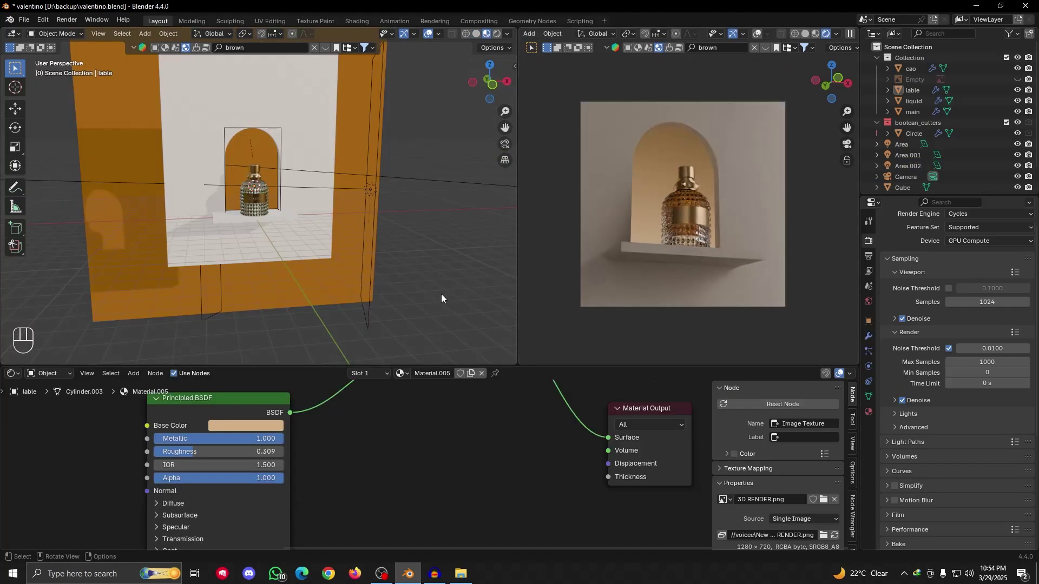
Examine the area lights in front of and behind the wall, the gold plane's placement, and the world background settings
middle_drag(423, 73, 325, 217)
scroll(339, 189, up, 4)
click(358, 170)
middle_drag(256, 226, 300, 234)
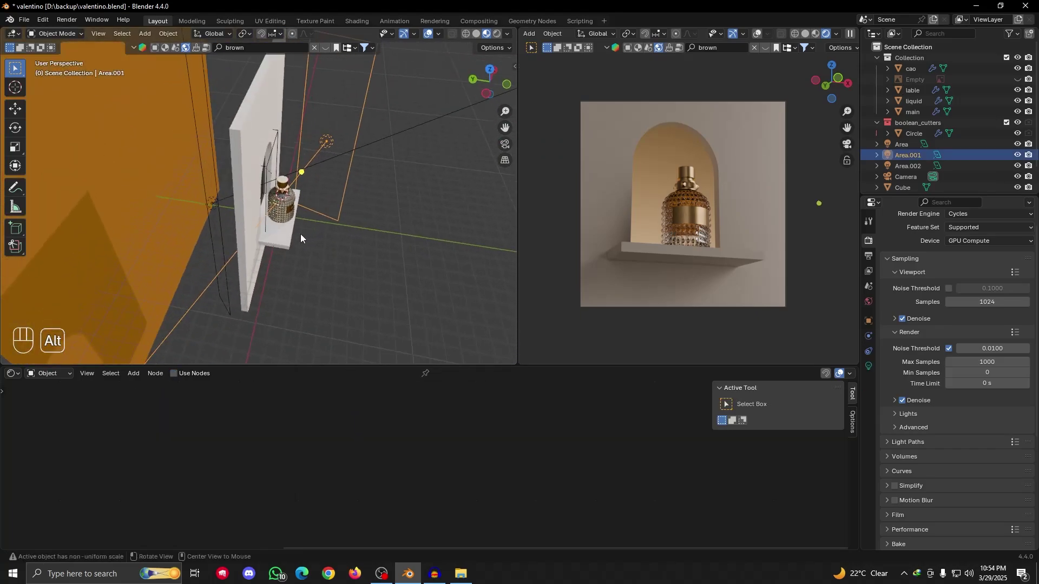
click(210, 197)
scroll(216, 209, down, 4)
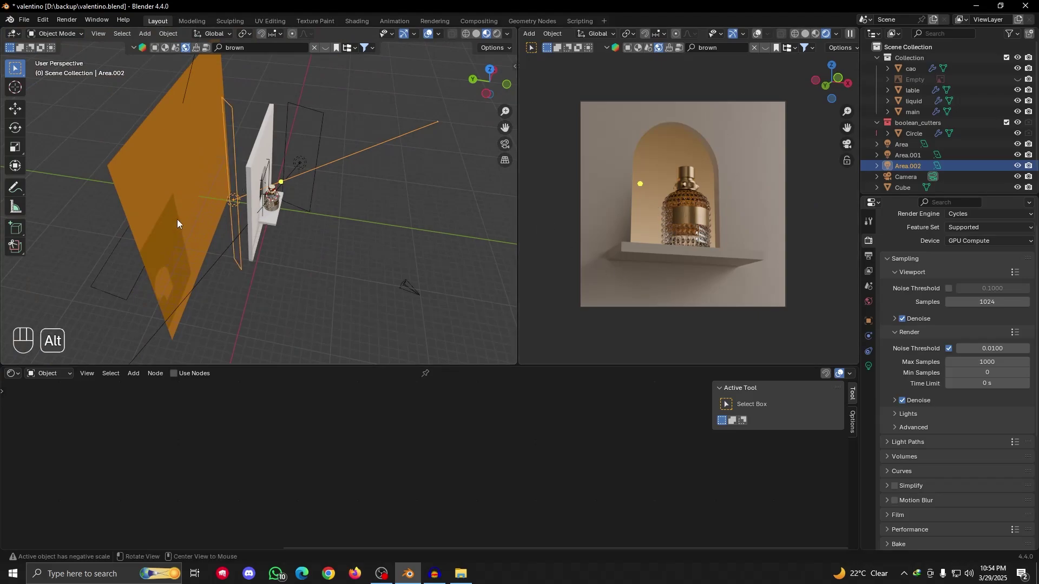
alt+drag(177, 220, 242, 185)
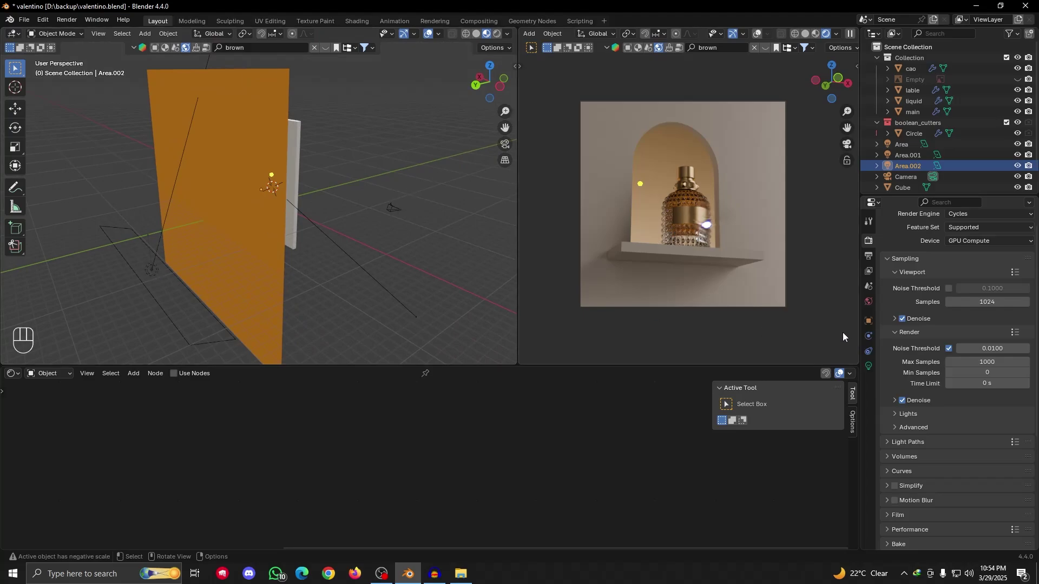
click(868, 301)
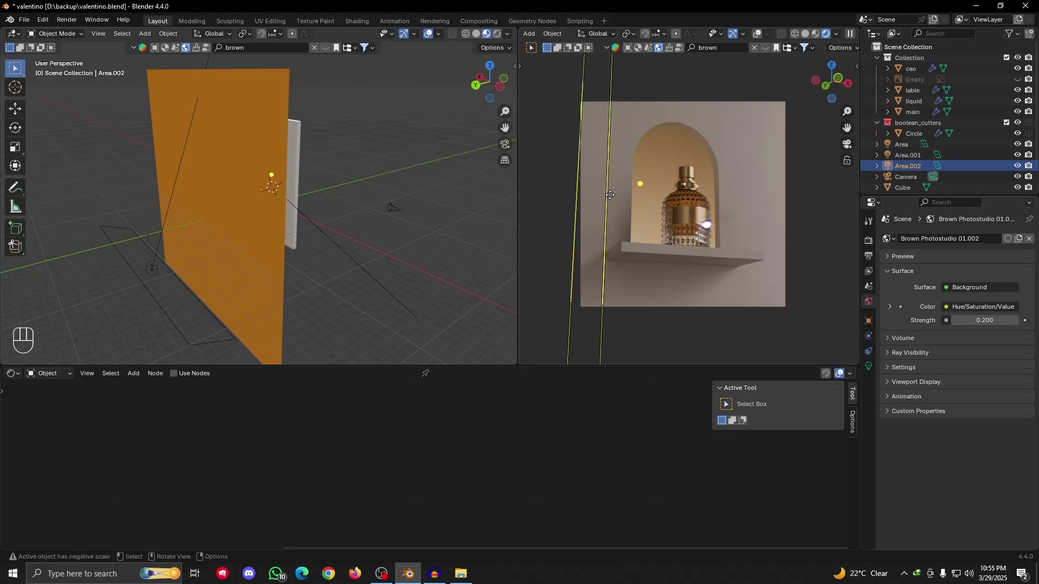
middle_drag(377, 218, 248, 235)
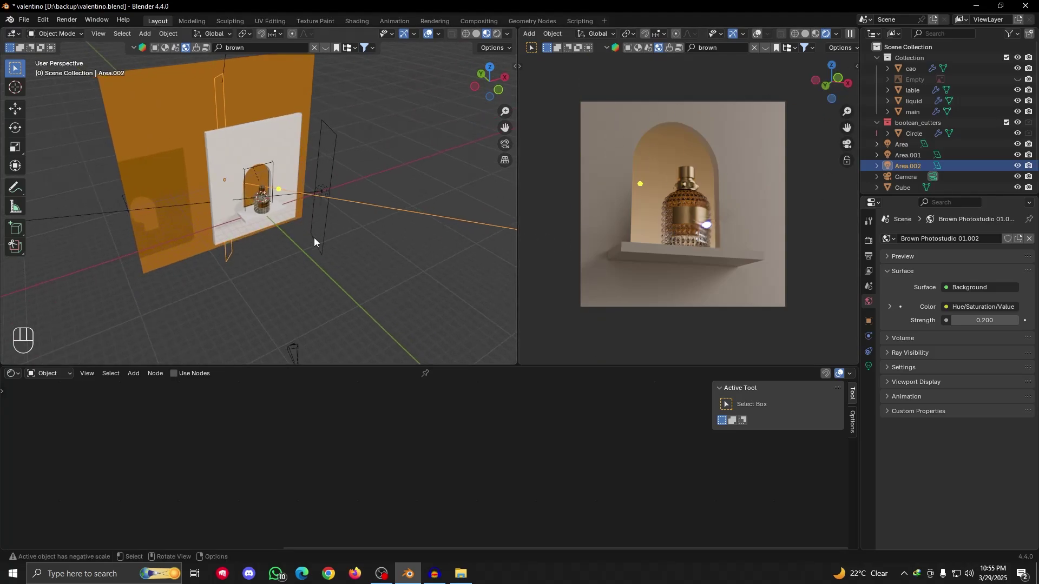
middle_drag(314, 242, 323, 221)
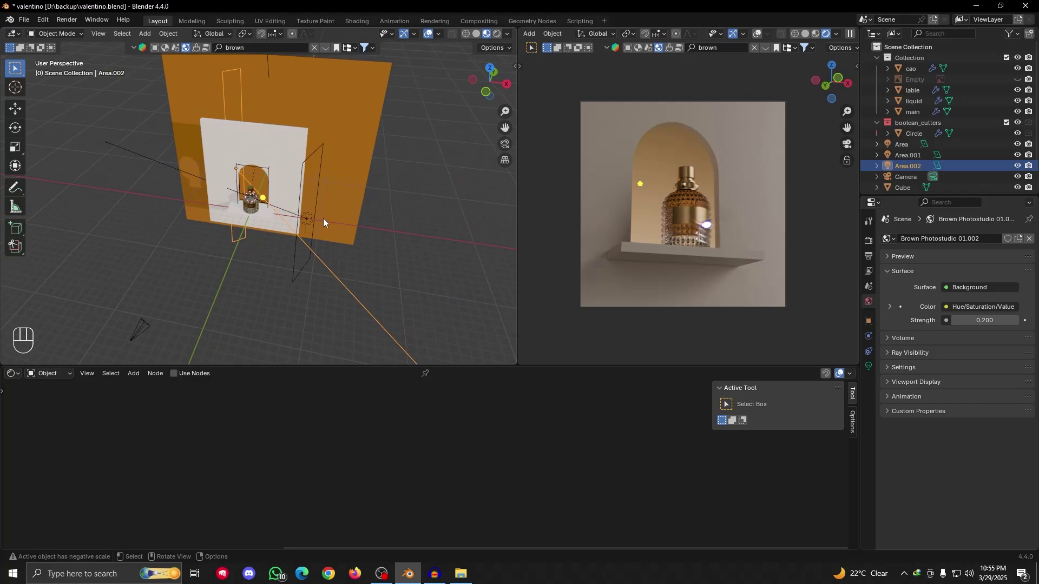